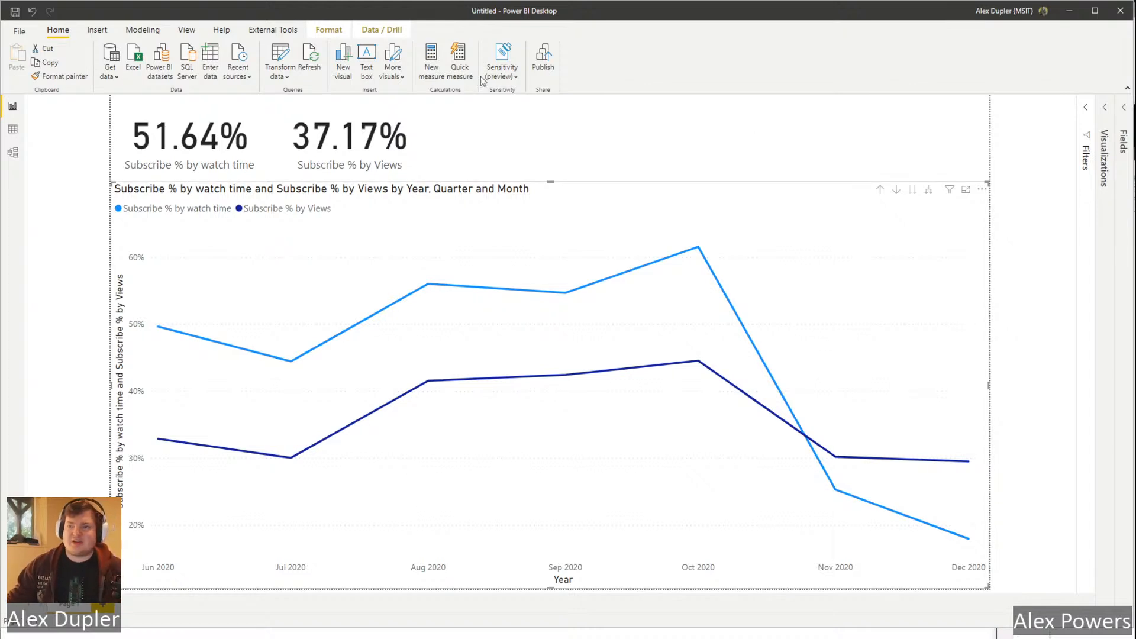
{"action": "left_click", "coordinate": [648, 142]}
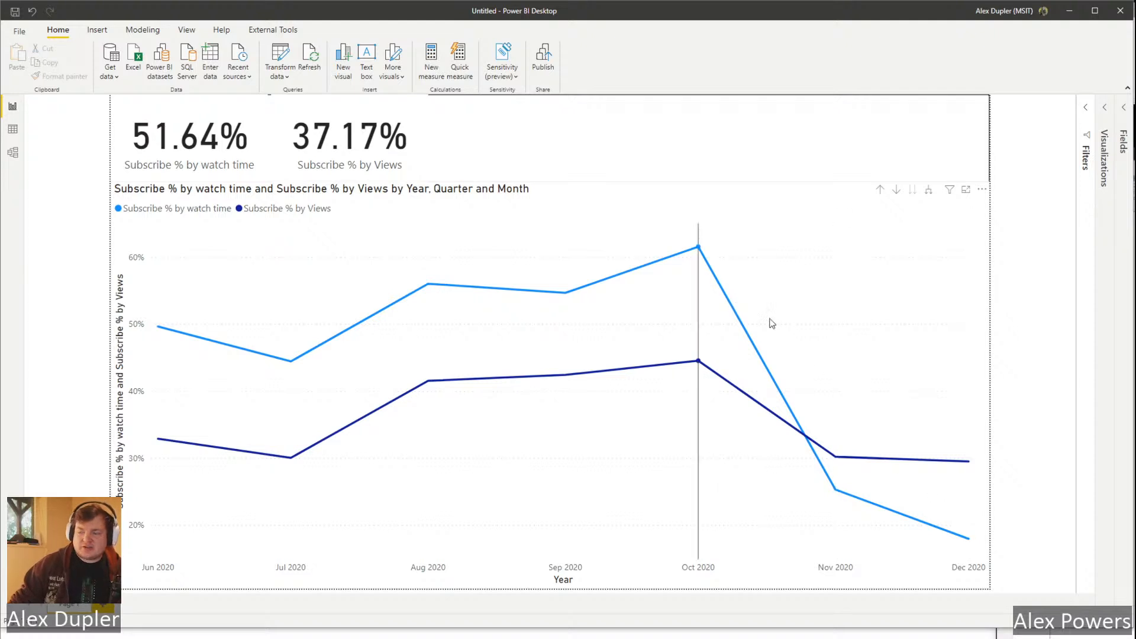
{"action": "mouse_move", "coordinate": [942, 480]}
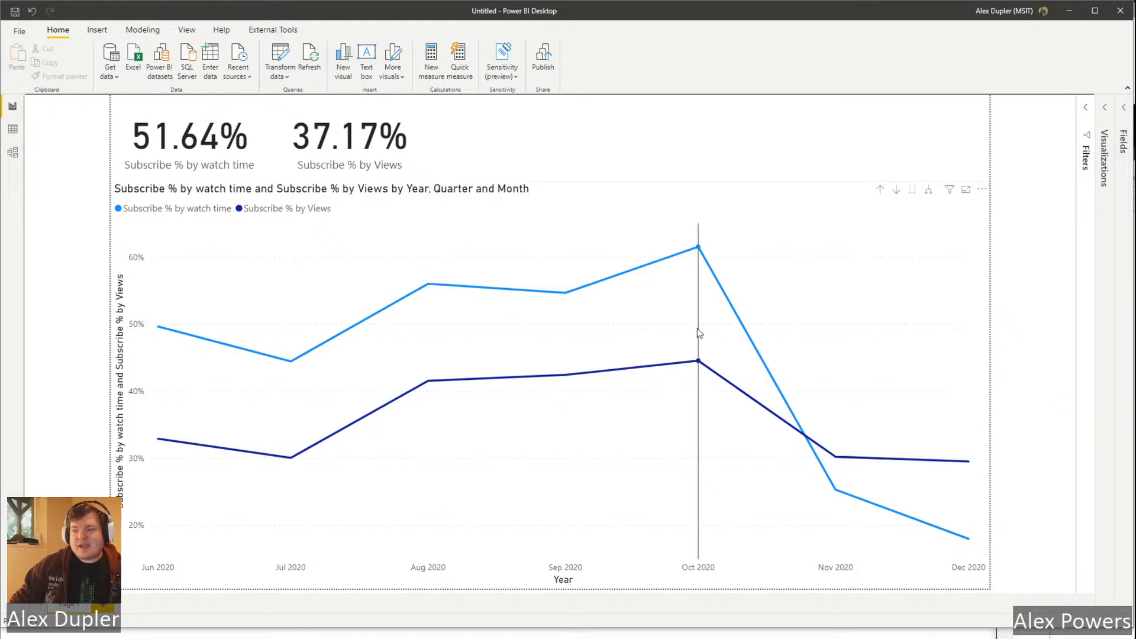
{"action": "mouse_move", "coordinate": [703, 324]}
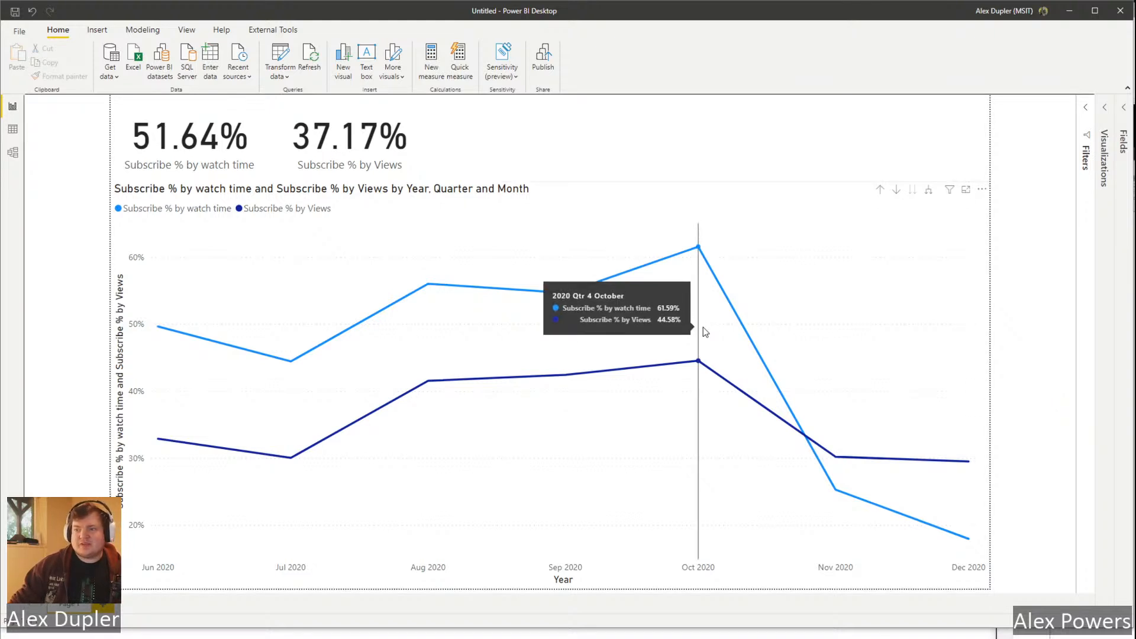
{"action": "mouse_move", "coordinate": [808, 452]}
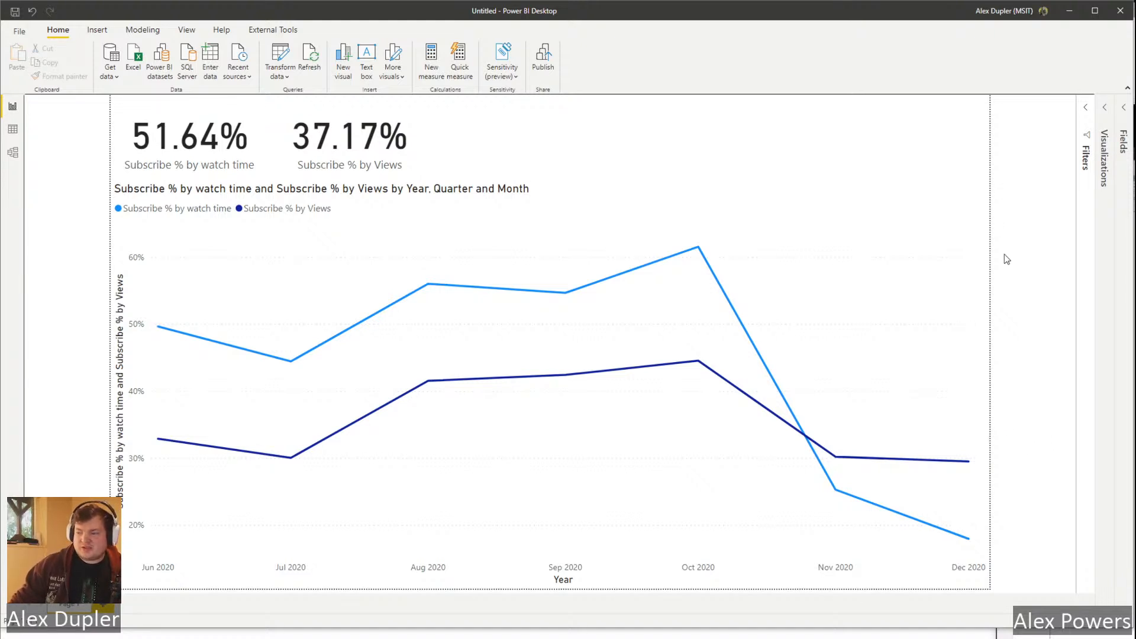
Open the Power Query Editor for the report's data and add a new parameter named RangeEnd.
{"action": "left_click", "coordinate": [279, 60]}
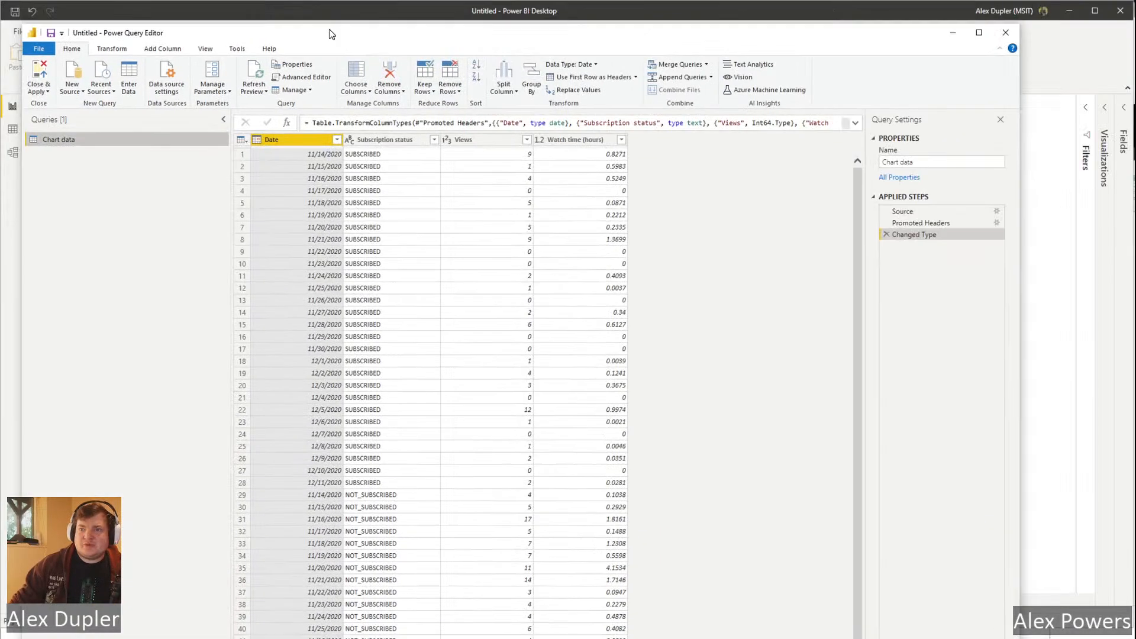
{"action": "left_click_drag", "start_coordinate": [330, 29], "coordinate": [228, 75]}
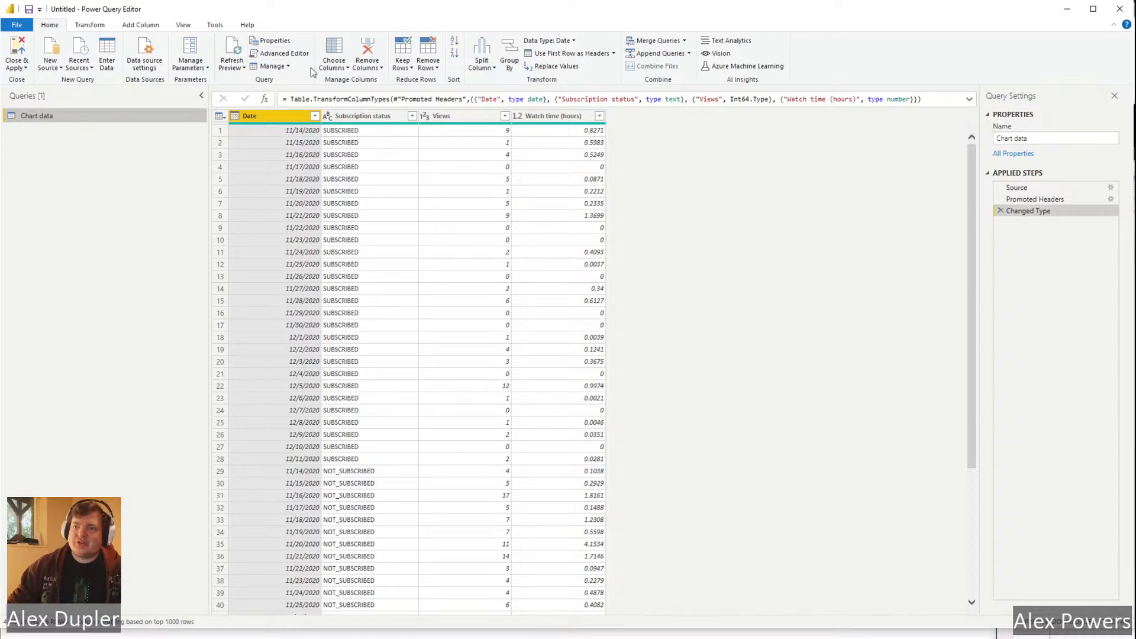
{"action": "left_click", "coordinate": [200, 58]}
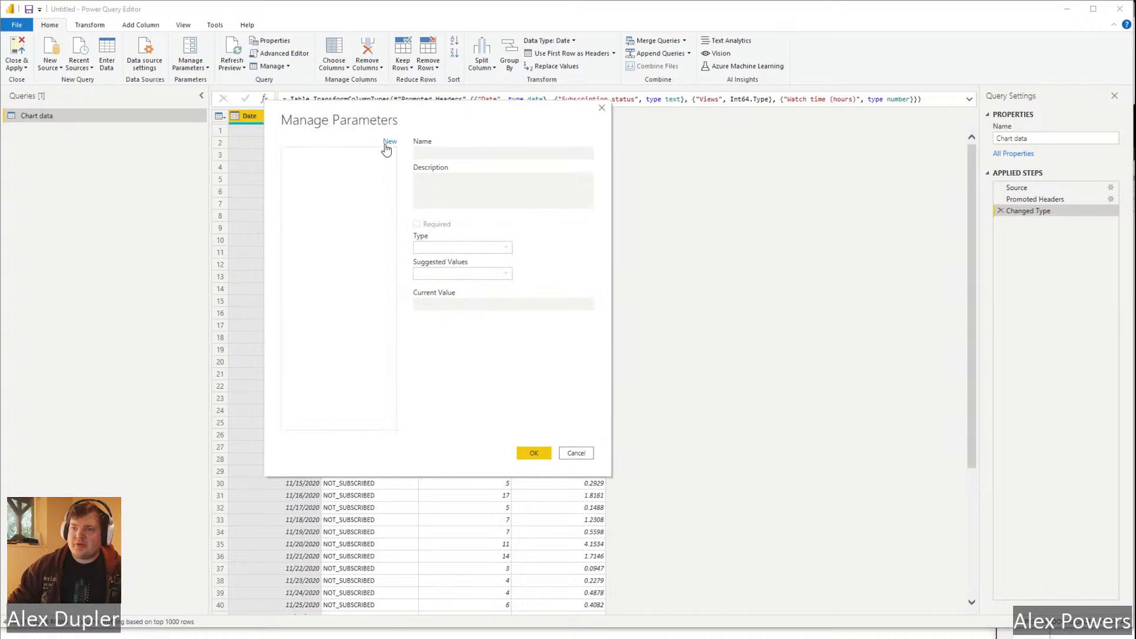
{"action": "left_click", "coordinate": [390, 142]}
{"action": "key", "text": "ctrl+a"}
{"action": "type", "text": "RangeEnd"}
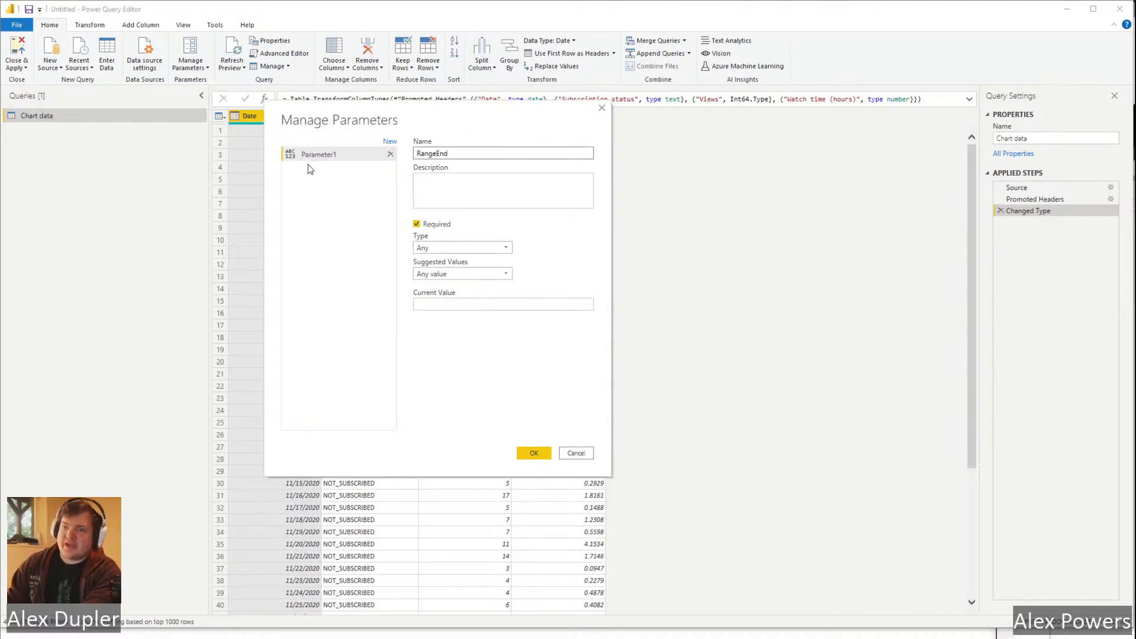
Add a second parameter named RangeStart.
{"action": "left_click", "coordinate": [386, 142]}
{"action": "key", "text": "ctrl+a"}
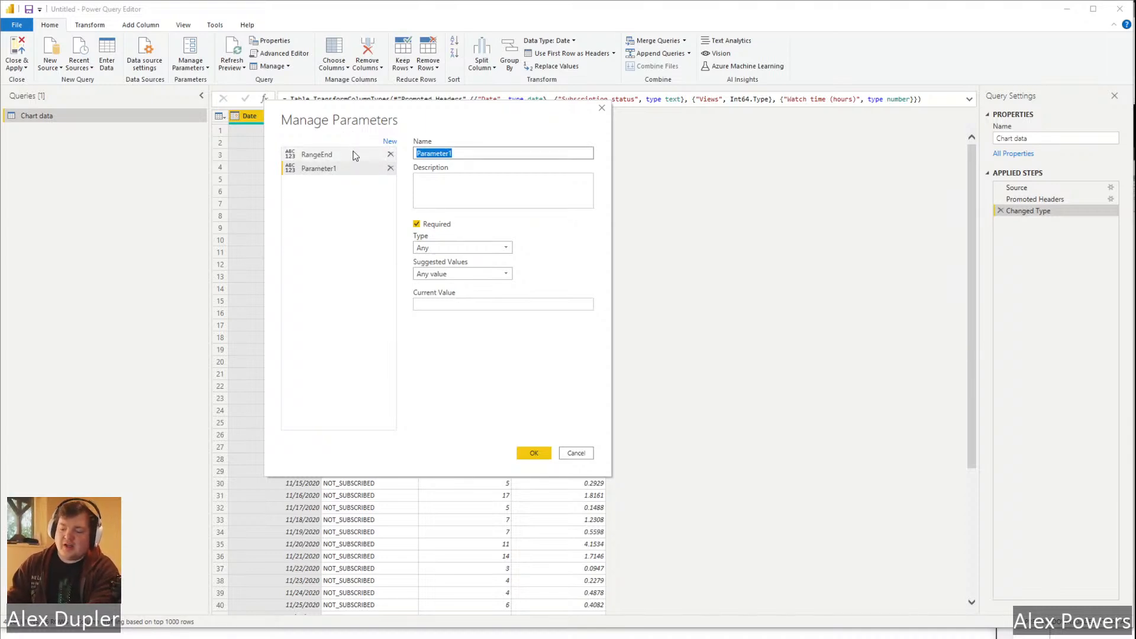
{"action": "type", "text": "S"}
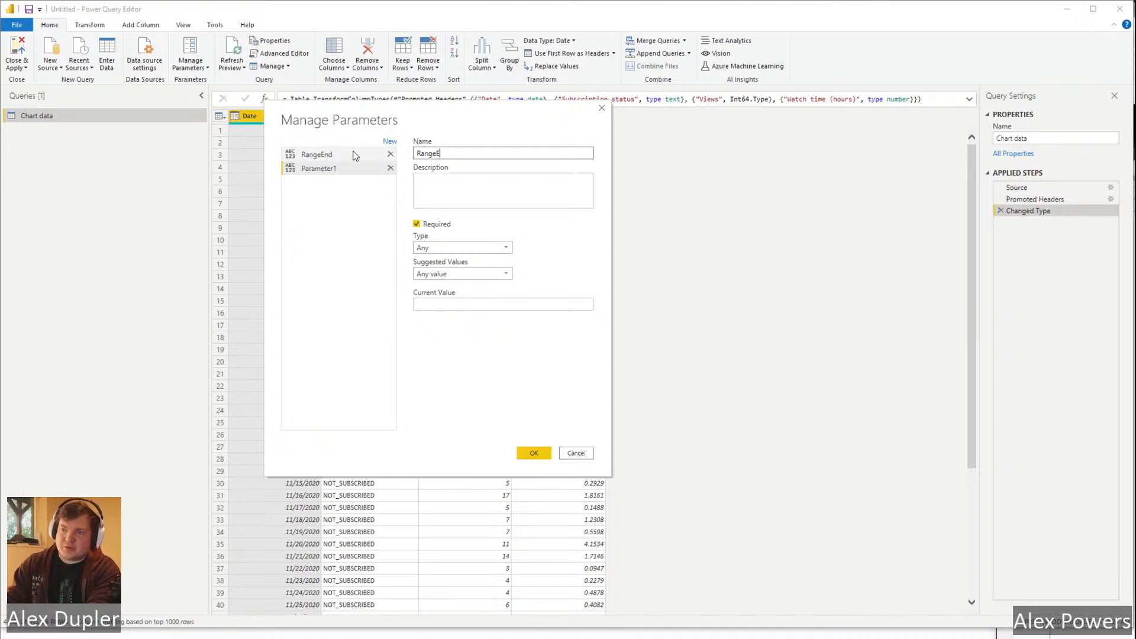
{"action": "left_click", "coordinate": [464, 248]}
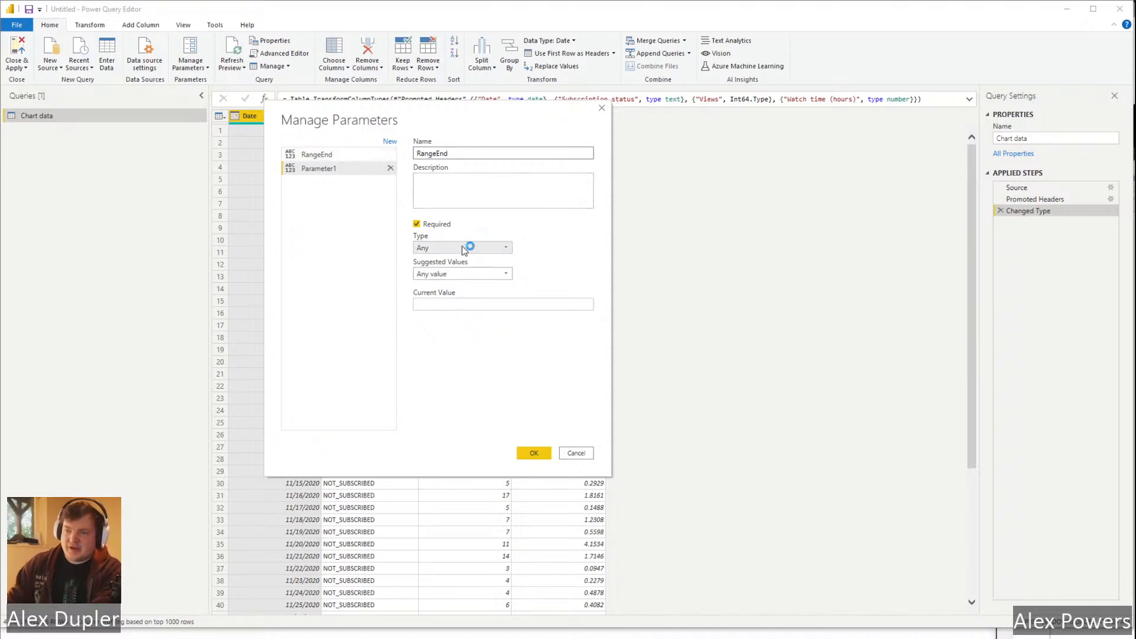
{"action": "left_click", "coordinate": [1095, 429]}
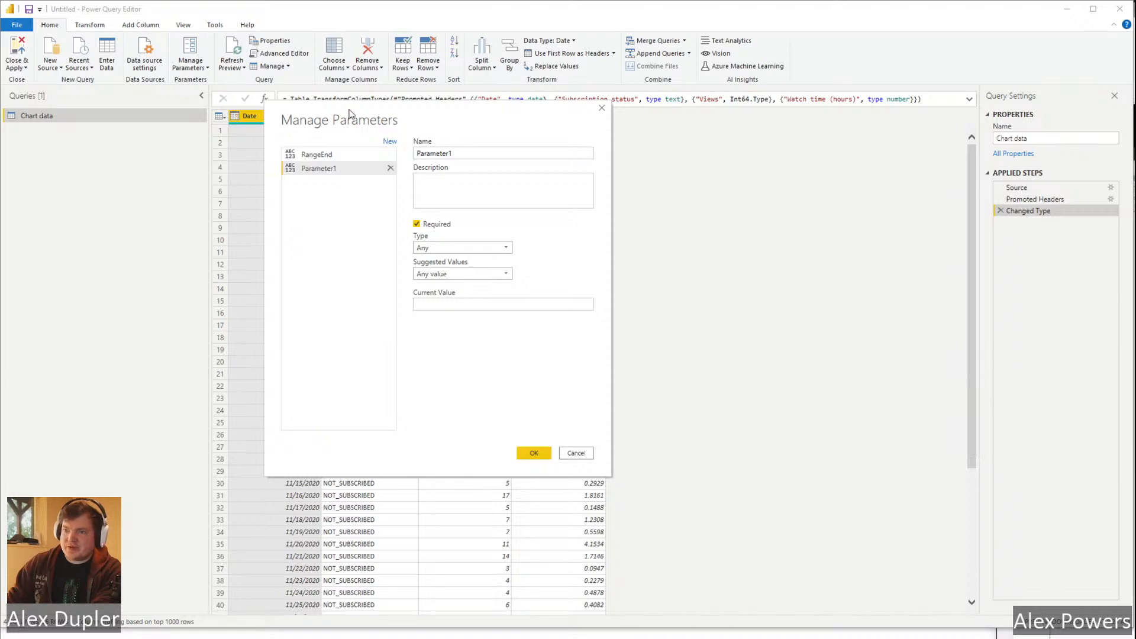
{"action": "left_click", "coordinate": [471, 152]}
{"action": "double_click", "coordinate": [445, 155]}
{"action": "type", "text": "RAN"}
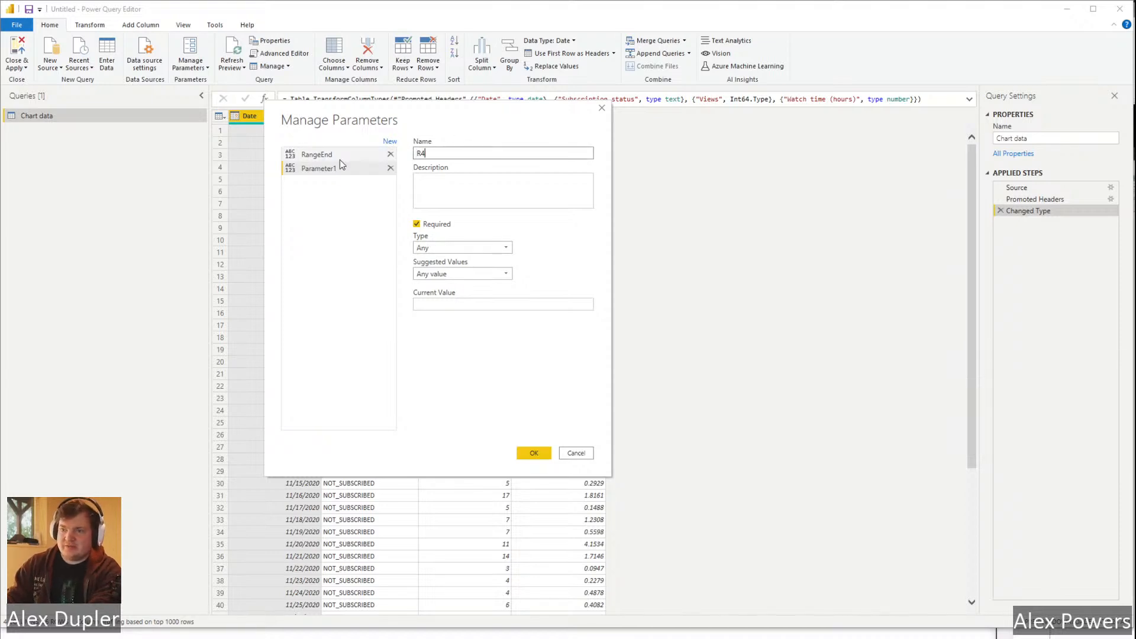
{"action": "key", "text": "BackSpace"}
{"action": "key", "text": "BackSpace"}
{"action": "type", "text": "angeStart"}
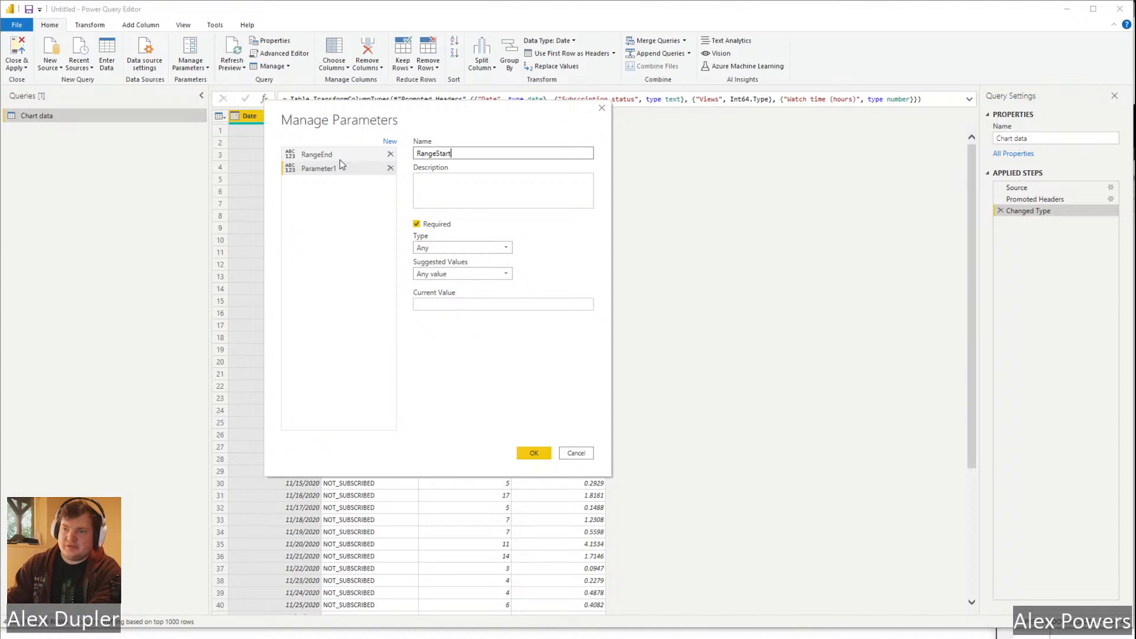
{"action": "left_click", "coordinate": [324, 141]}
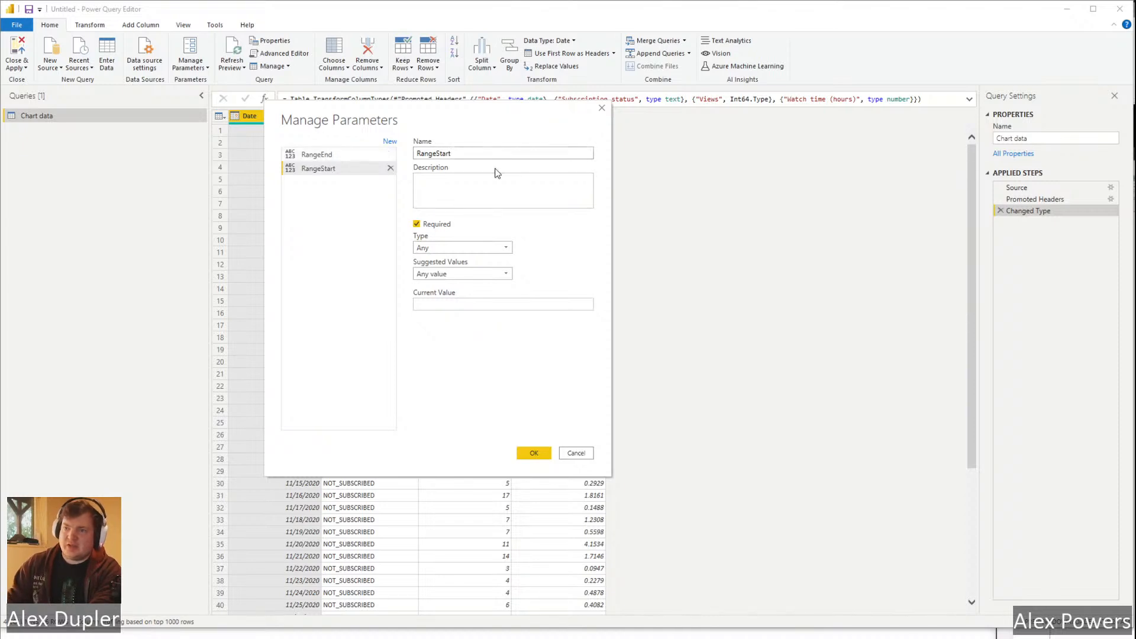
Set the type of both the RangeStart and RangeEnd parameters to Date/Time.
{"action": "left_click", "coordinate": [462, 274]}
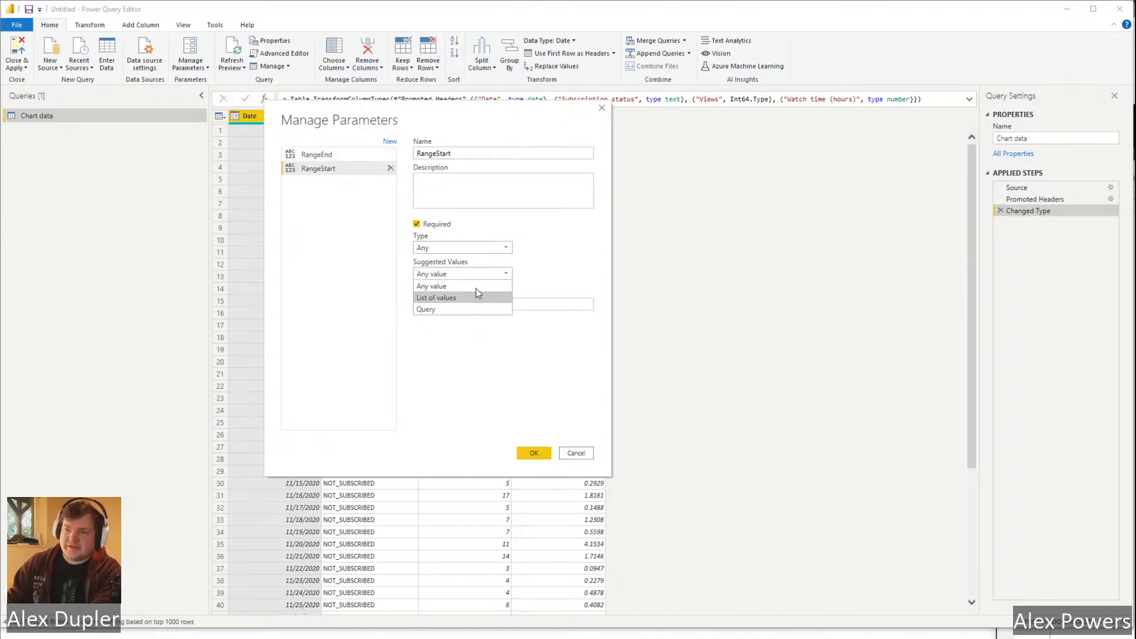
{"action": "left_click", "coordinate": [462, 247]}
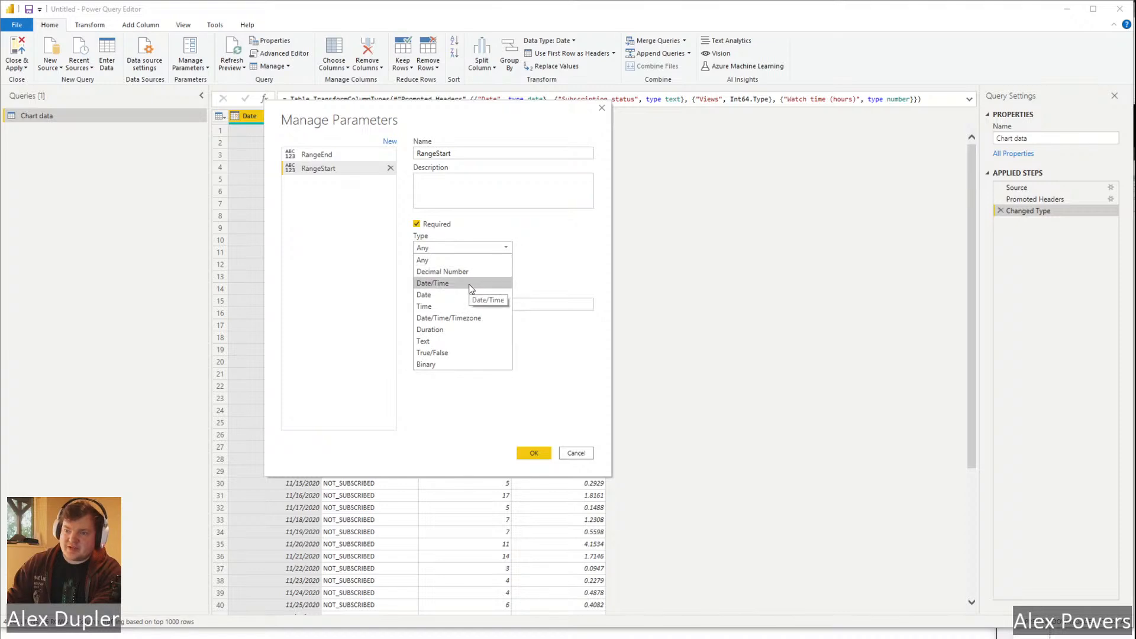
{"action": "left_click", "coordinate": [471, 283]}
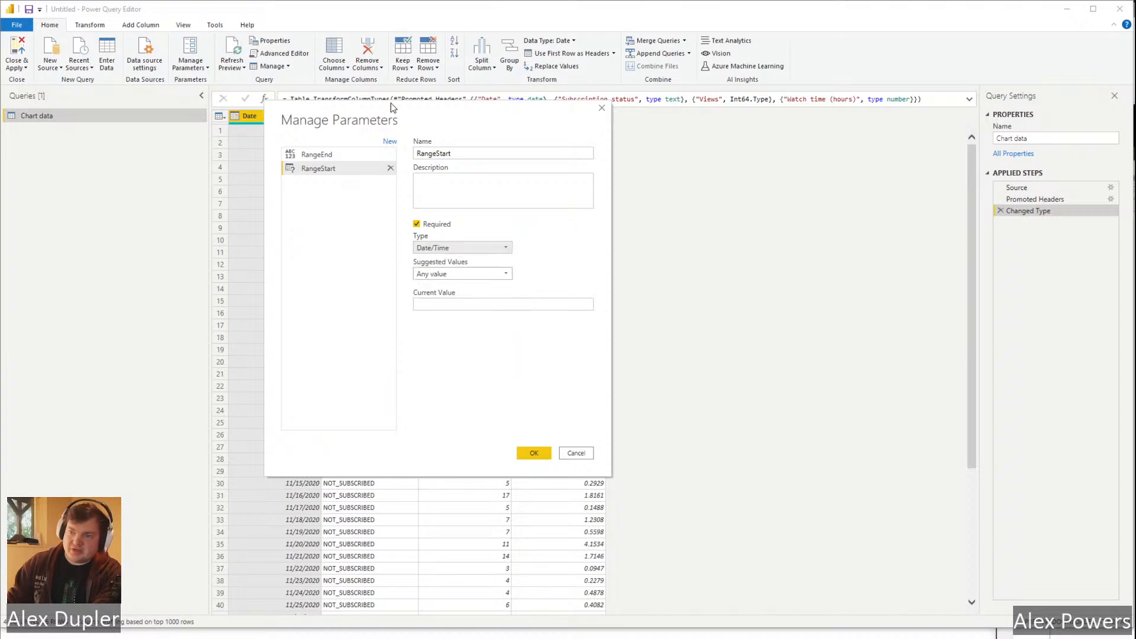
{"action": "left_click", "coordinate": [317, 154]}
{"action": "left_click", "coordinate": [475, 285]}
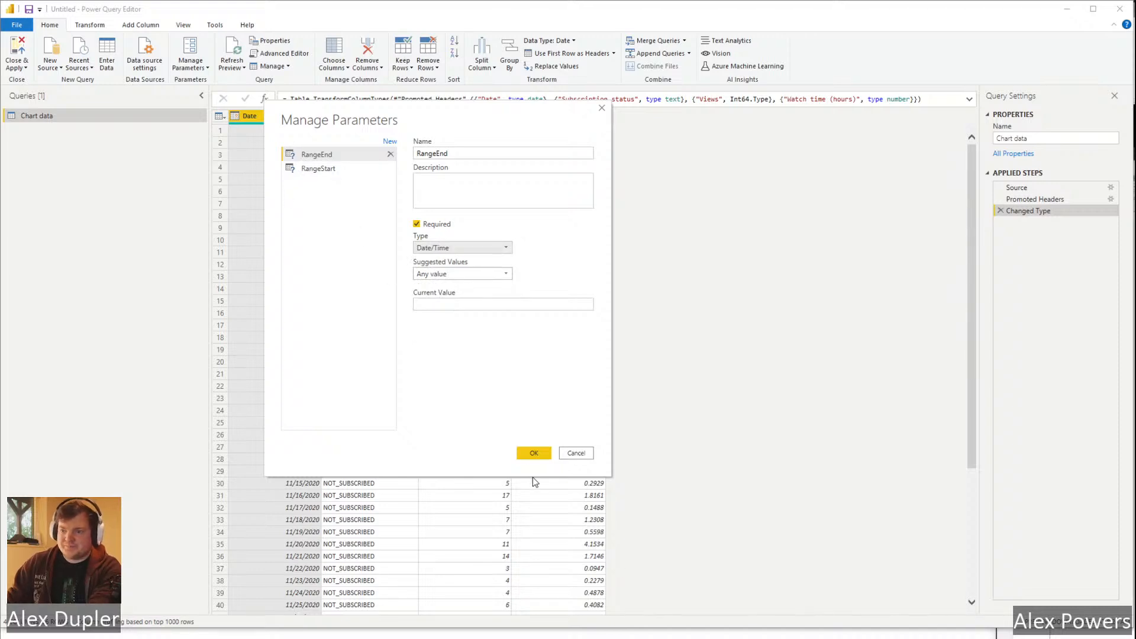
{"action": "left_click", "coordinate": [533, 452]}
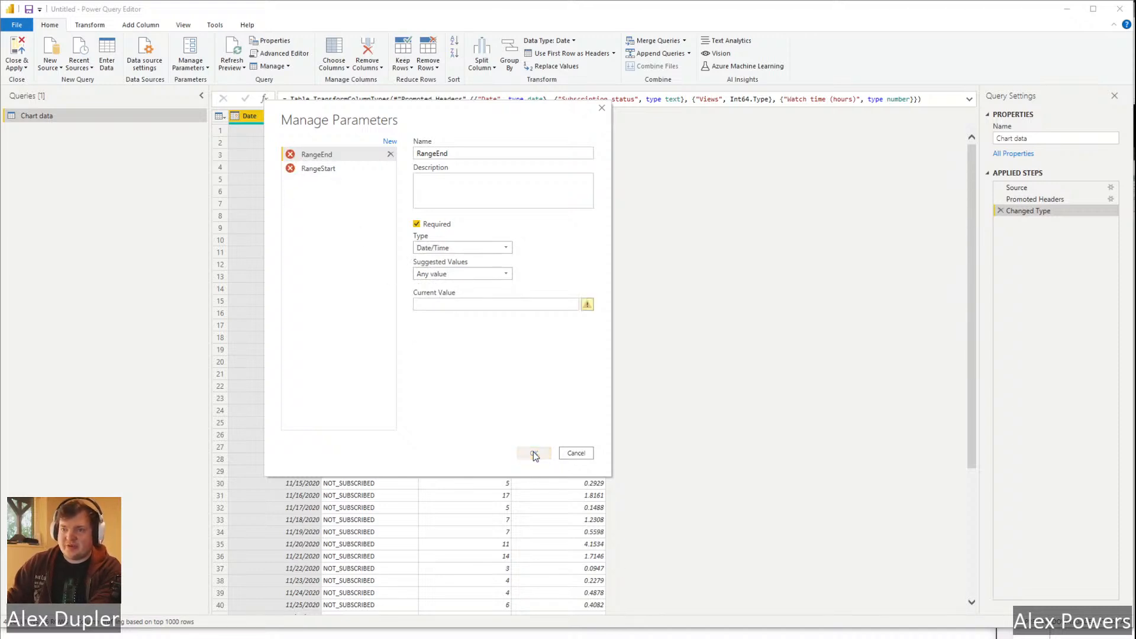
Set the current value of the RangeEnd parameter to 10/1/2020.
{"action": "left_click", "coordinate": [513, 304]}
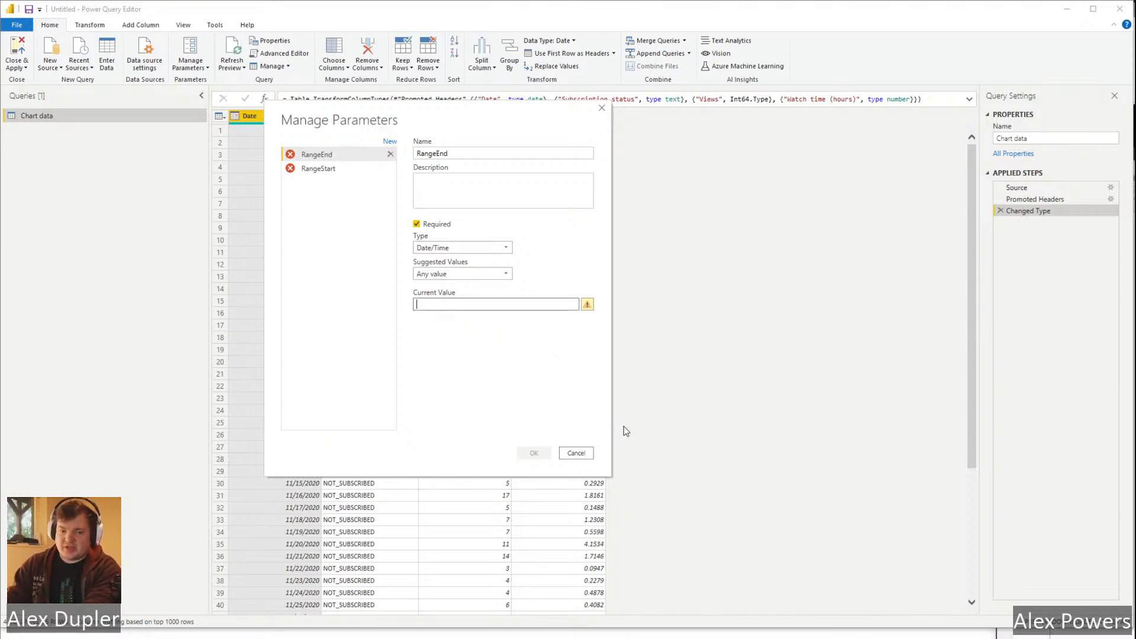
{"action": "type", "text": "12/1/2020"}
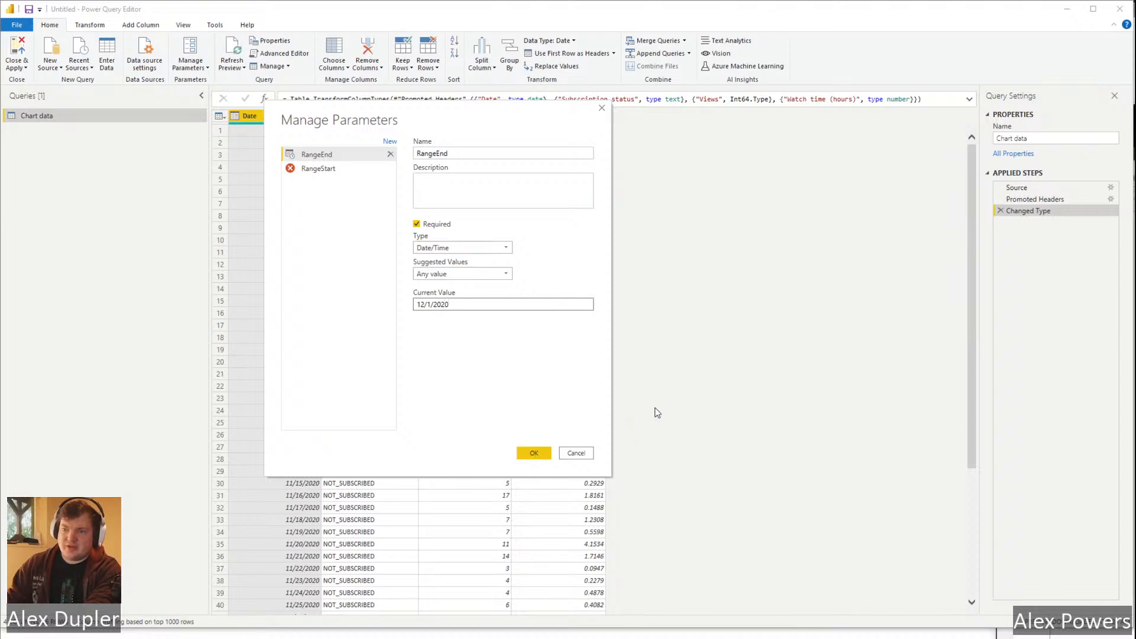
{"action": "left_click", "coordinate": [428, 305]}
{"action": "key", "text": "BackSpace"}
{"action": "type", "text": "0"}
Set the current value of the RangeStart parameter to 10/1/202 and confirm both parameters.
{"action": "left_click", "coordinate": [325, 168]}
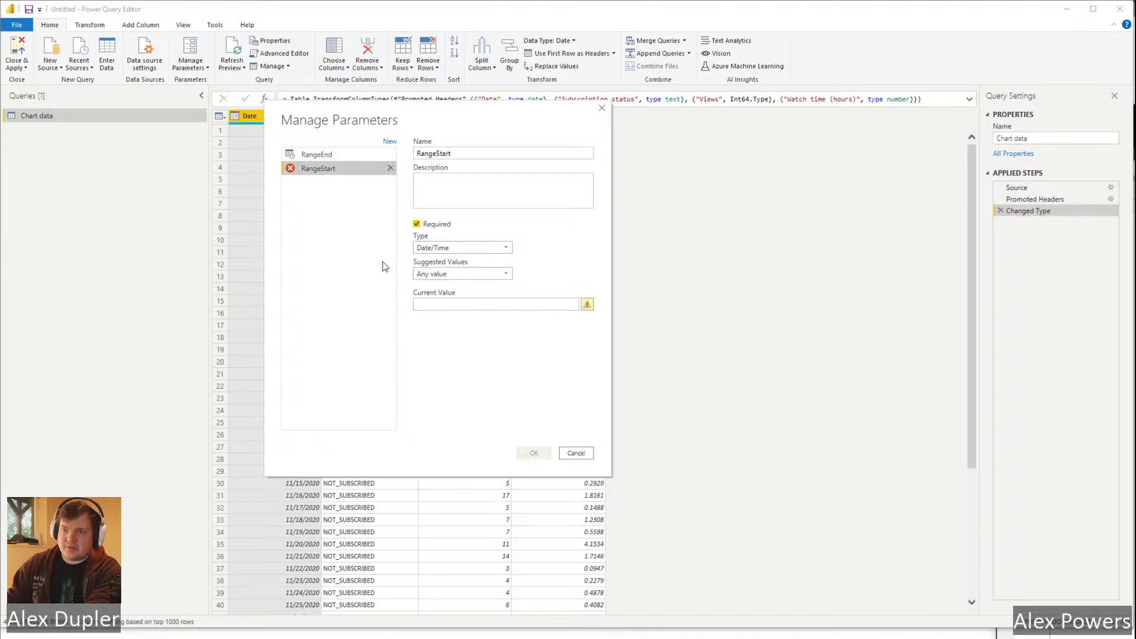
{"action": "left_click", "coordinate": [451, 303]}
{"action": "type", "text": "10"}
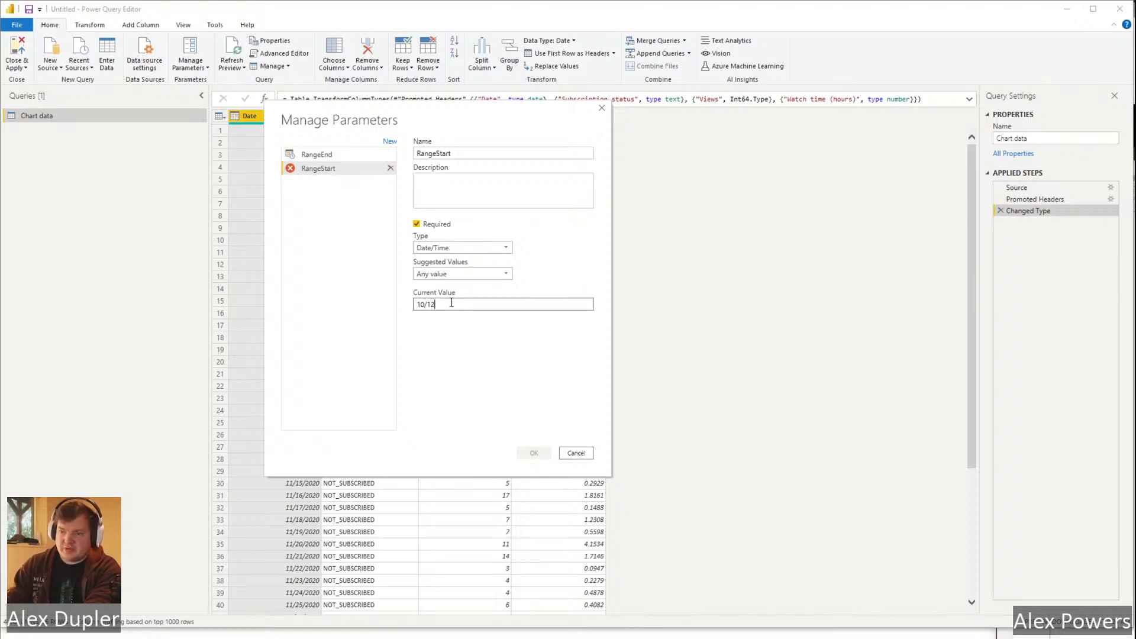
{"action": "type", "text": "/1/2020"}
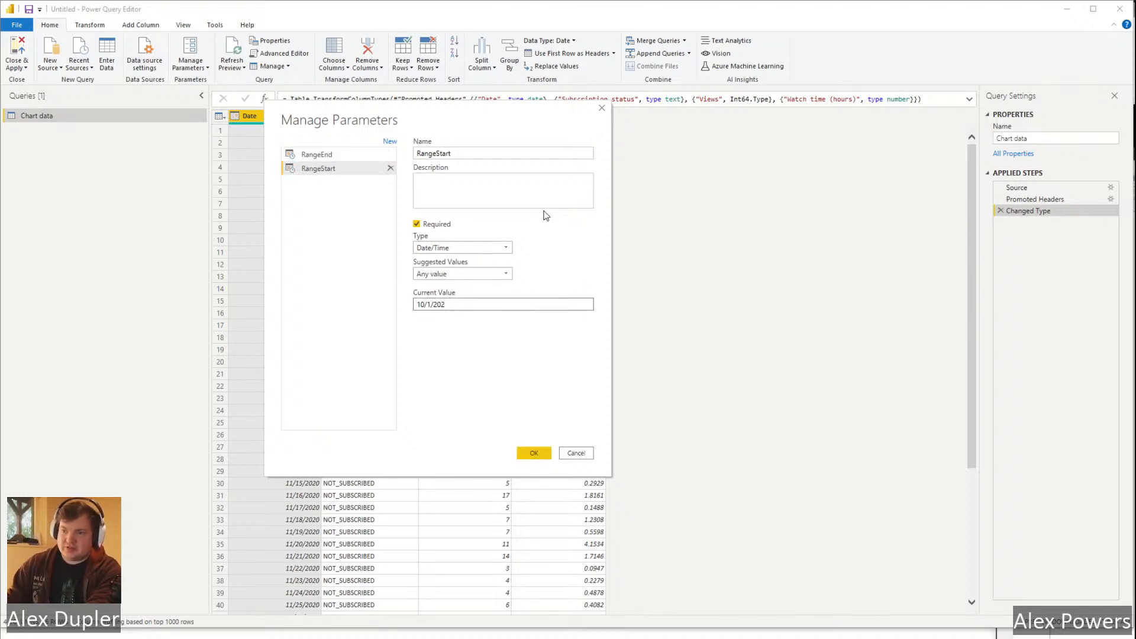
{"action": "left_click", "coordinate": [550, 453]}
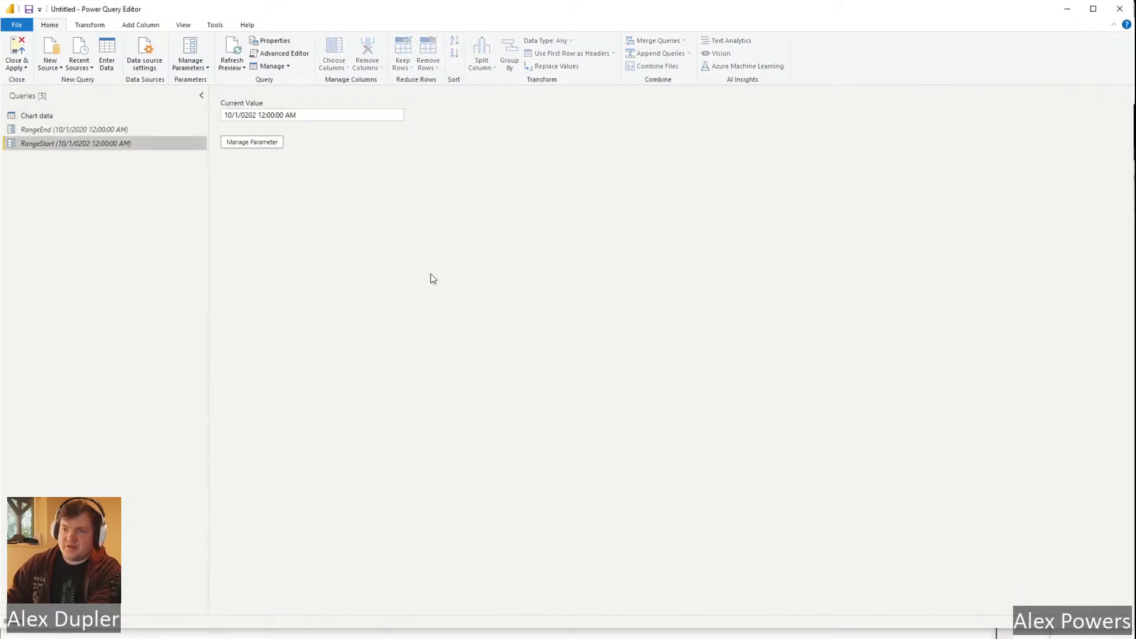
Start a Between date filter on the Date column of the Chart data query.
{"action": "left_click", "coordinate": [81, 114]}
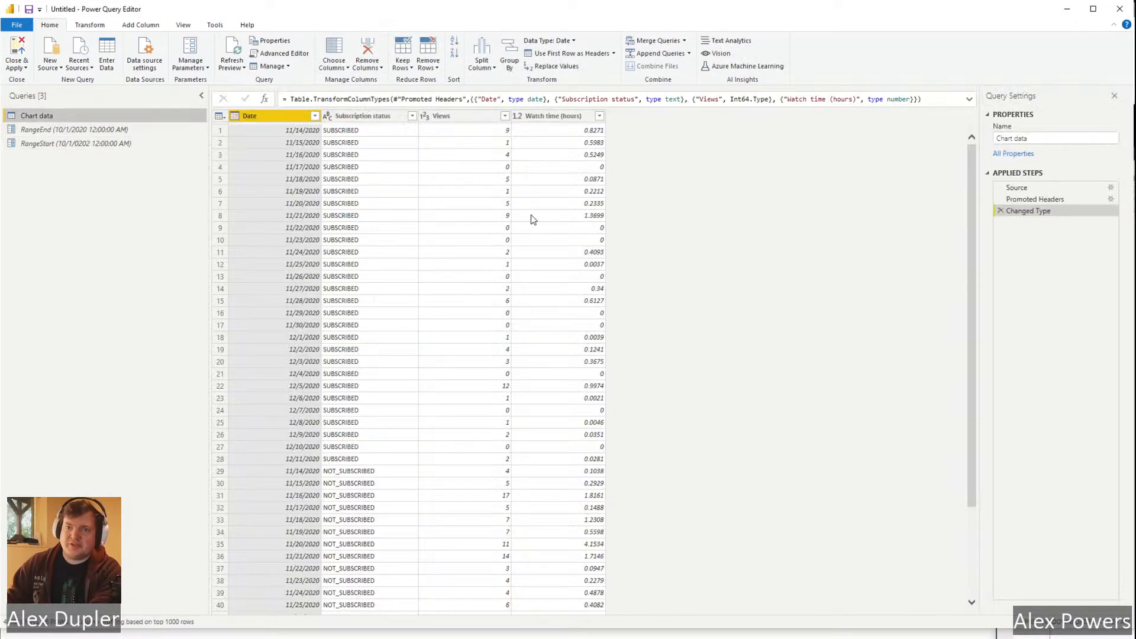
{"action": "right_click", "coordinate": [258, 116]}
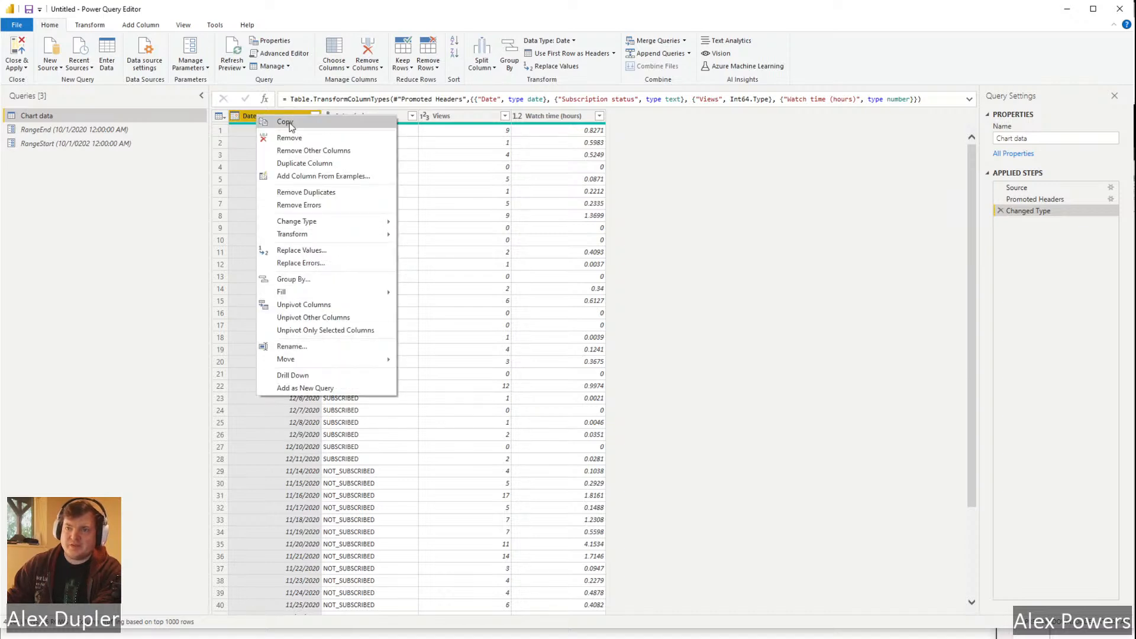
{"action": "left_click", "coordinate": [164, 213]}
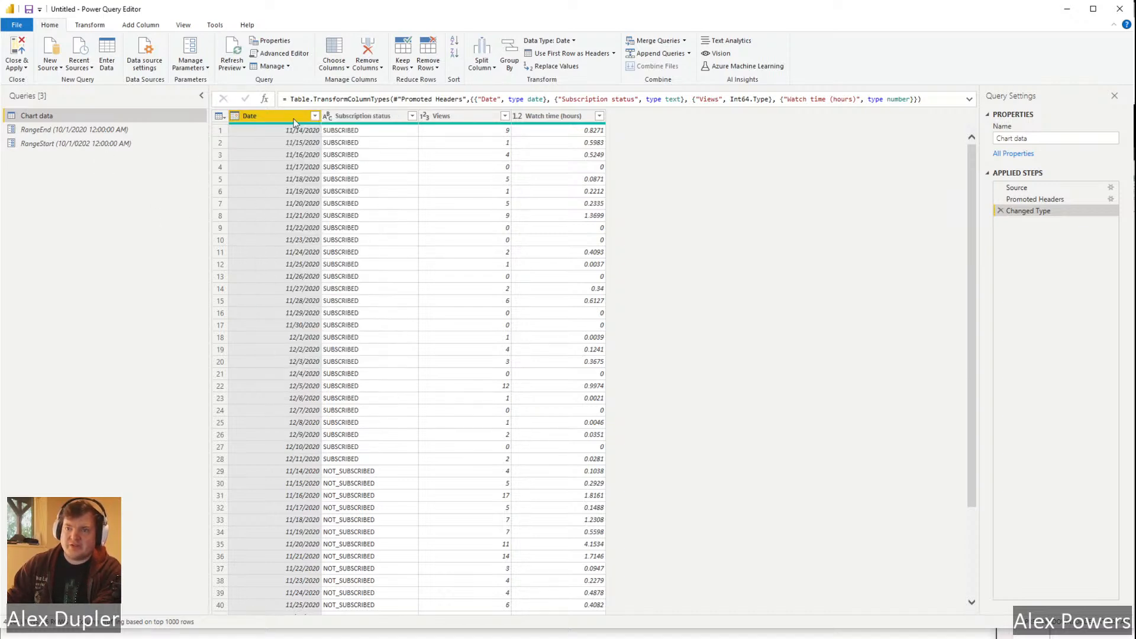
{"action": "left_click", "coordinate": [315, 117]}
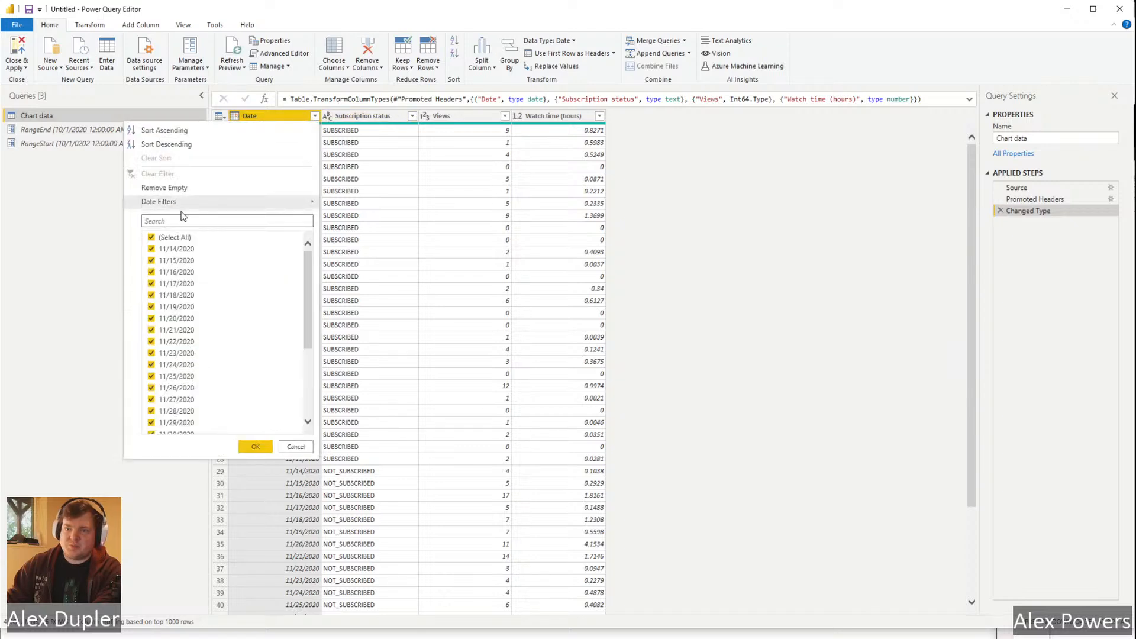
{"action": "mouse_move", "coordinate": [187, 206]}
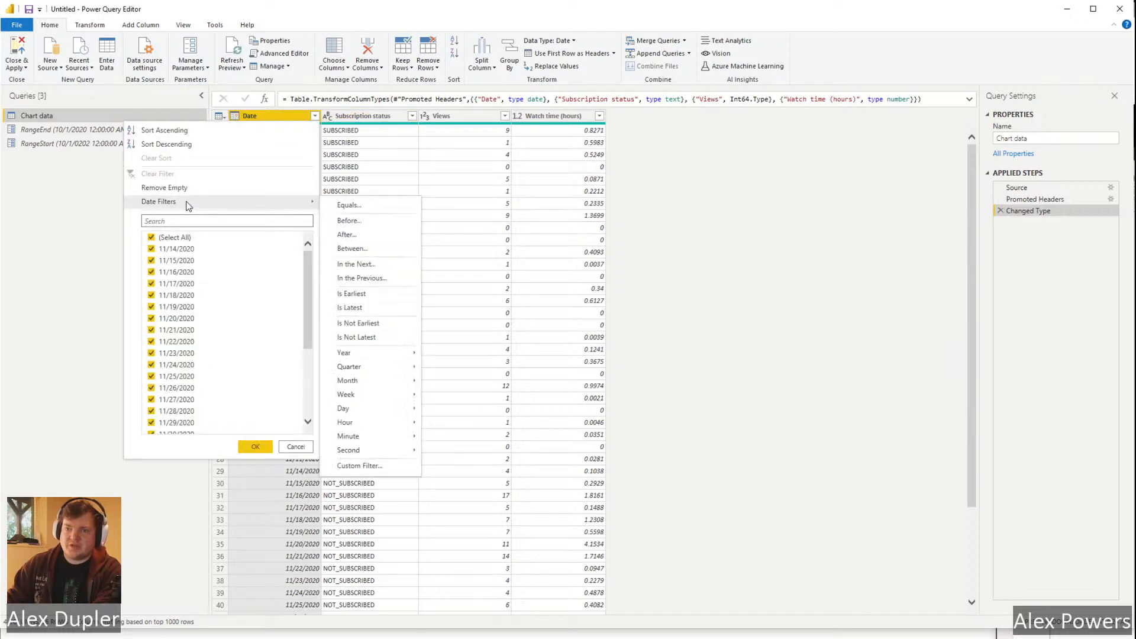
{"action": "left_click", "coordinate": [363, 249]}
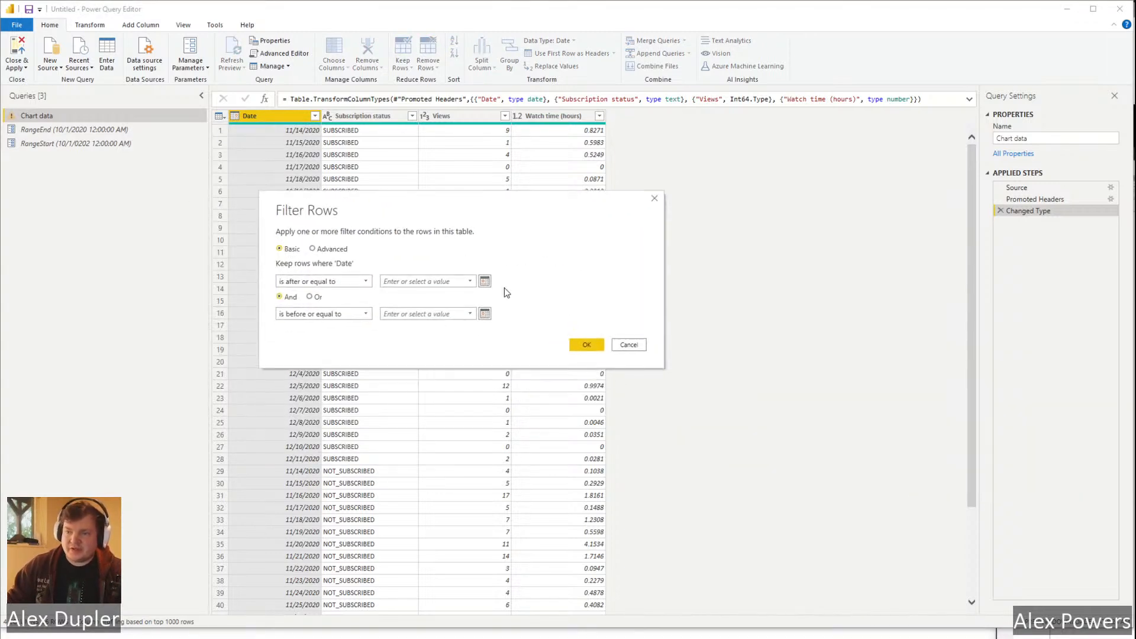
{"action": "left_click", "coordinate": [489, 281]}
{"action": "left_click", "coordinate": [485, 281]}
{"action": "left_click", "coordinate": [470, 281]}
{"action": "scroll", "coordinate": [462, 325], "scroll_direction": "down", "scroll_amount": 2}
{"action": "left_click", "coordinate": [441, 241]}
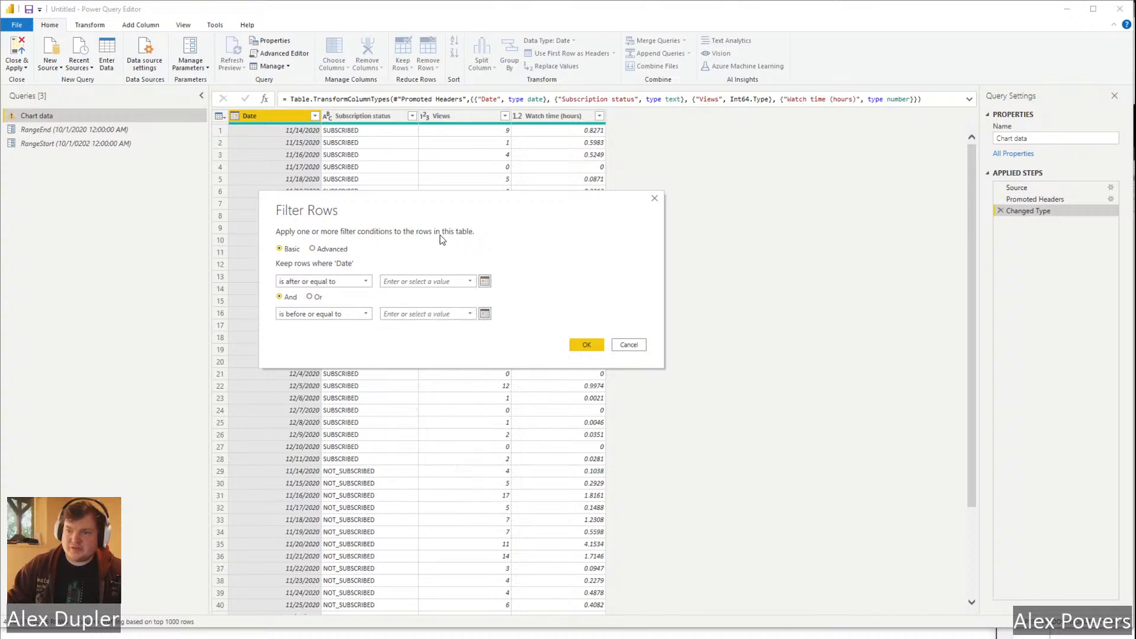
{"action": "left_click", "coordinate": [470, 281]}
{"action": "left_click", "coordinate": [485, 281]}
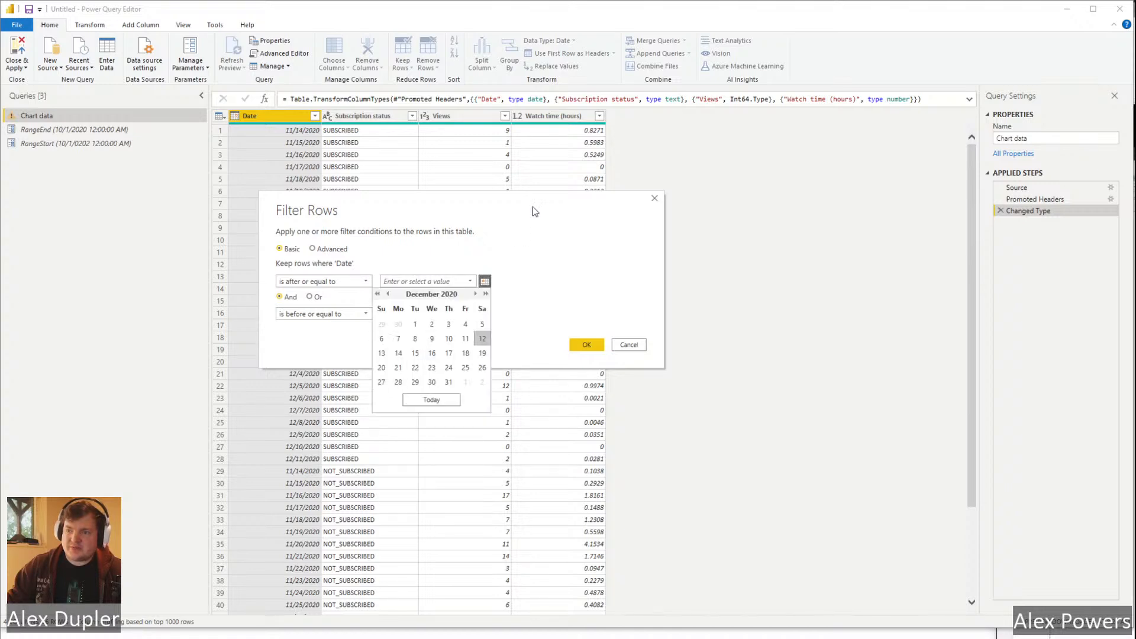
{"action": "left_click", "coordinate": [415, 251]}
{"action": "left_click", "coordinate": [415, 281]}
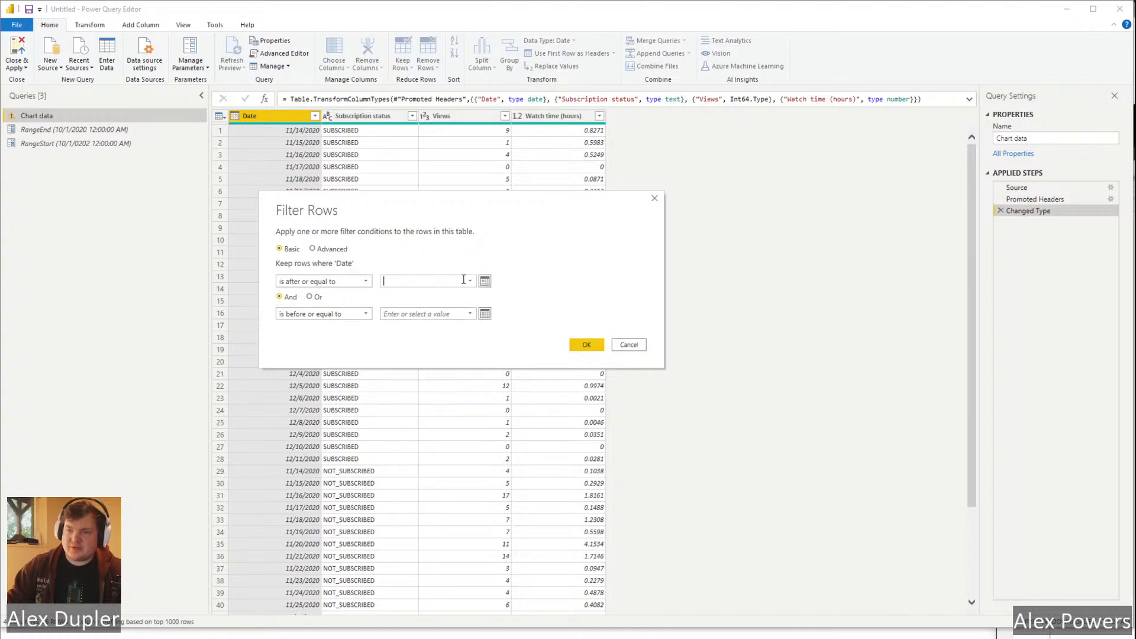
Filter the Date column to rows after or equal to 12/1/2020 and before or equal to 12/31/2020.
{"action": "left_click", "coordinate": [485, 281]}
{"action": "left_click", "coordinate": [419, 327]}
{"action": "left_click", "coordinate": [485, 314]}
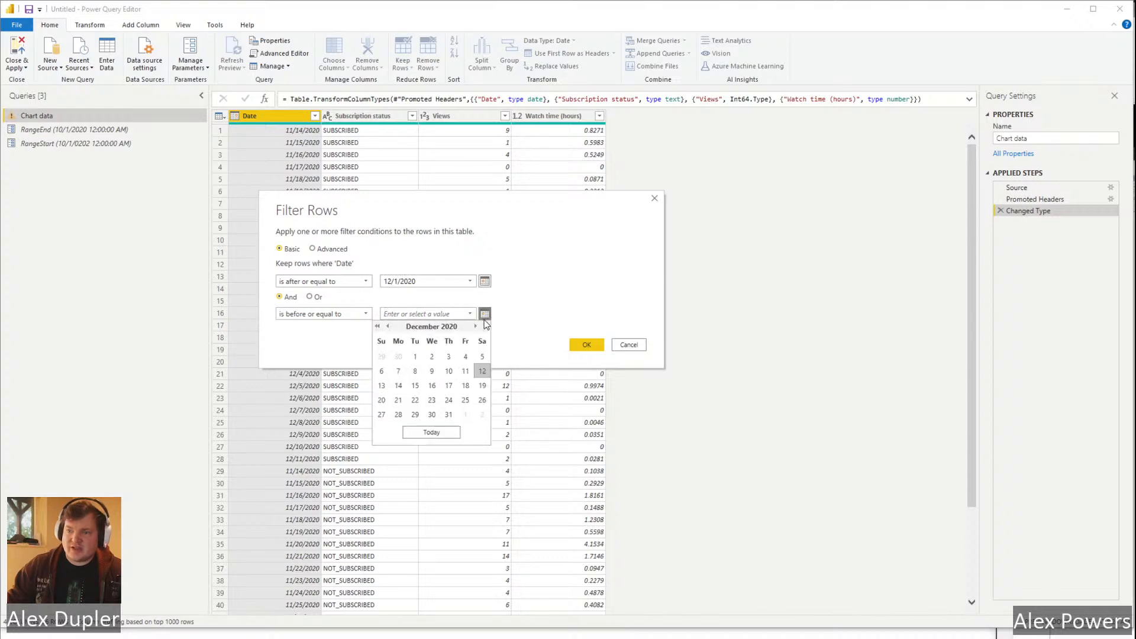
{"action": "left_click", "coordinate": [448, 414]}
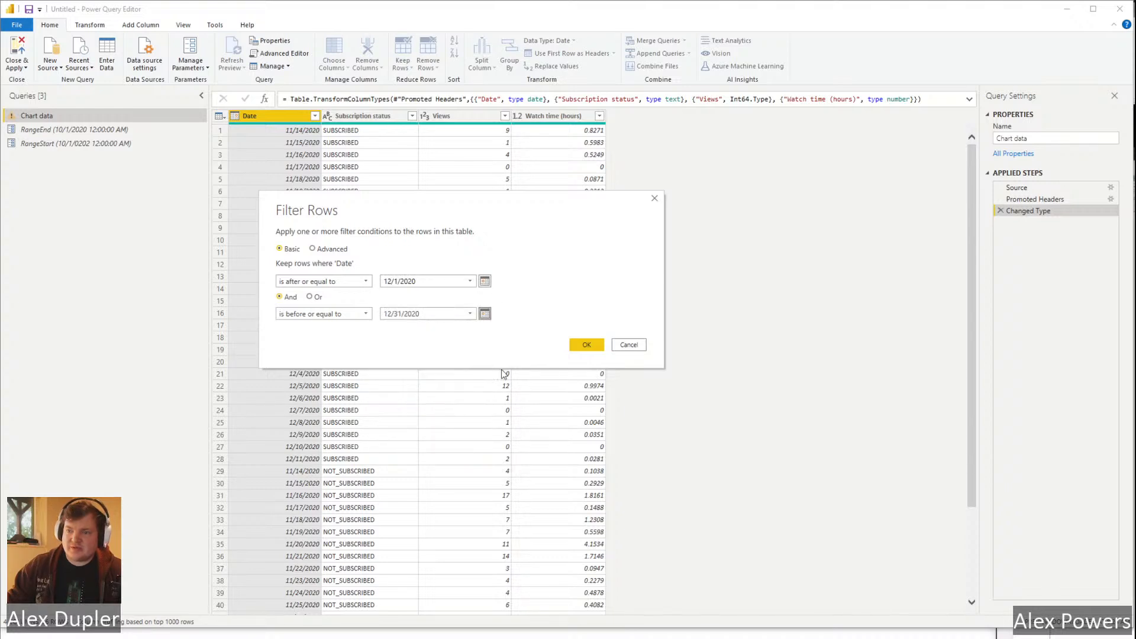
{"action": "left_click", "coordinate": [588, 344]}
{"action": "left_click", "coordinate": [1111, 223]}
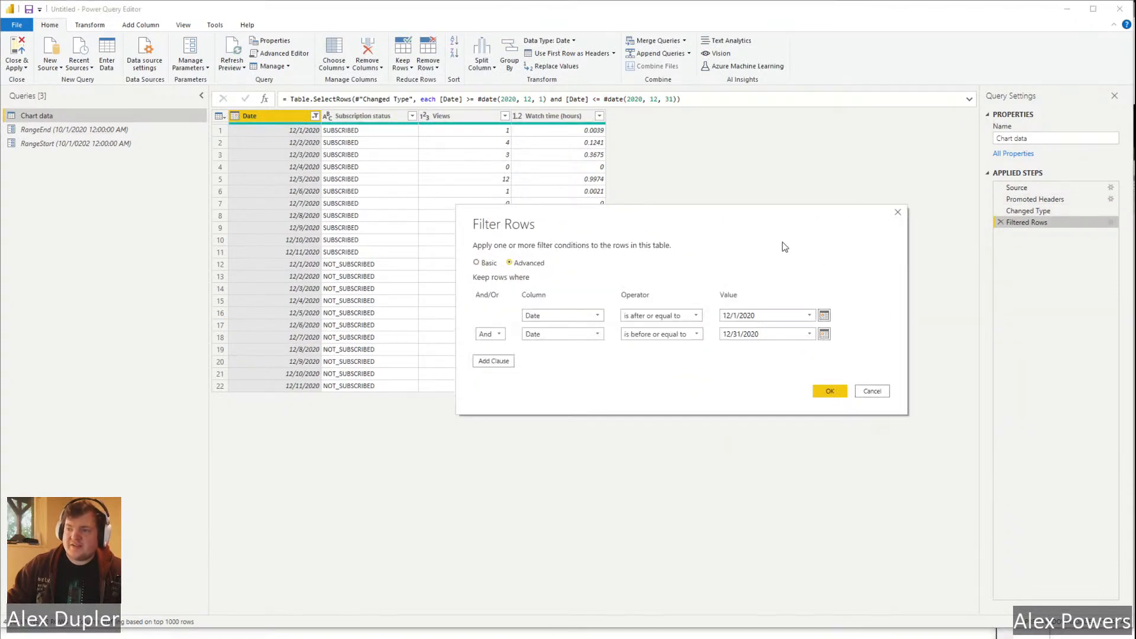
{"action": "left_click", "coordinate": [763, 254]}
{"action": "left_click", "coordinate": [746, 246]}
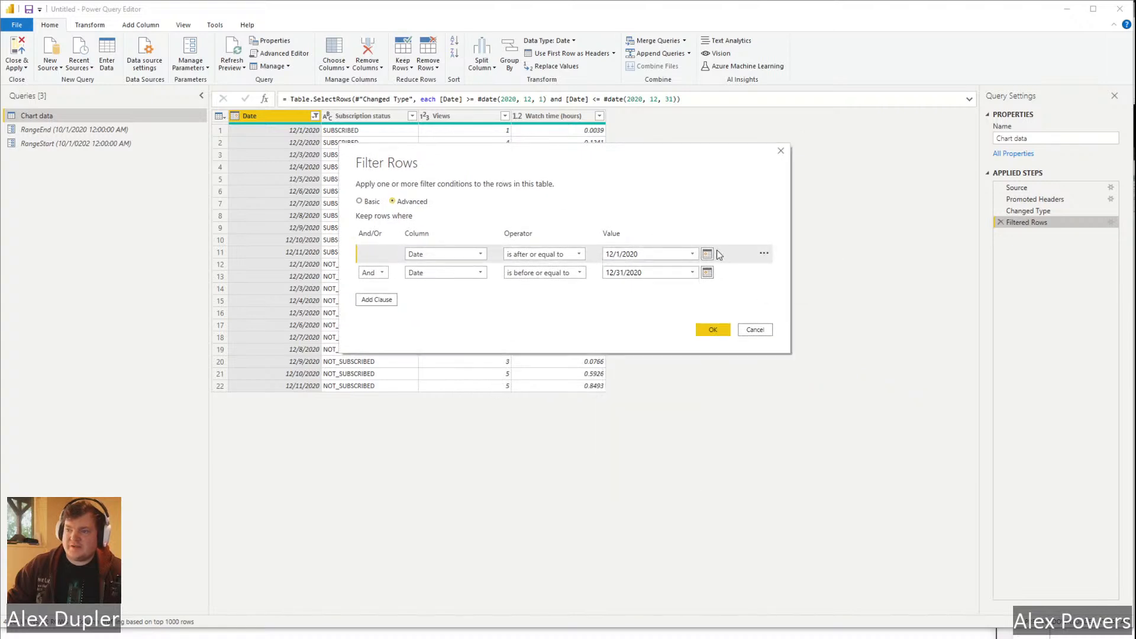
{"action": "left_click", "coordinate": [707, 254]}
{"action": "left_click", "coordinate": [712, 221]}
{"action": "left_click", "coordinate": [376, 271]}
{"action": "left_click", "coordinate": [377, 275]}
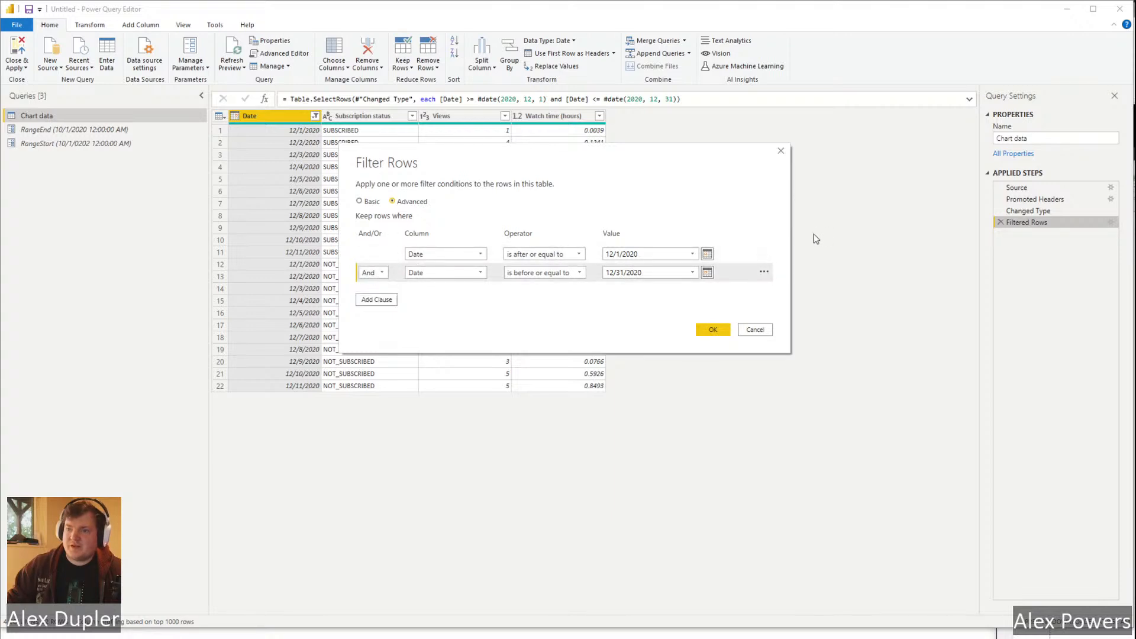
{"action": "left_click", "coordinate": [751, 330]}
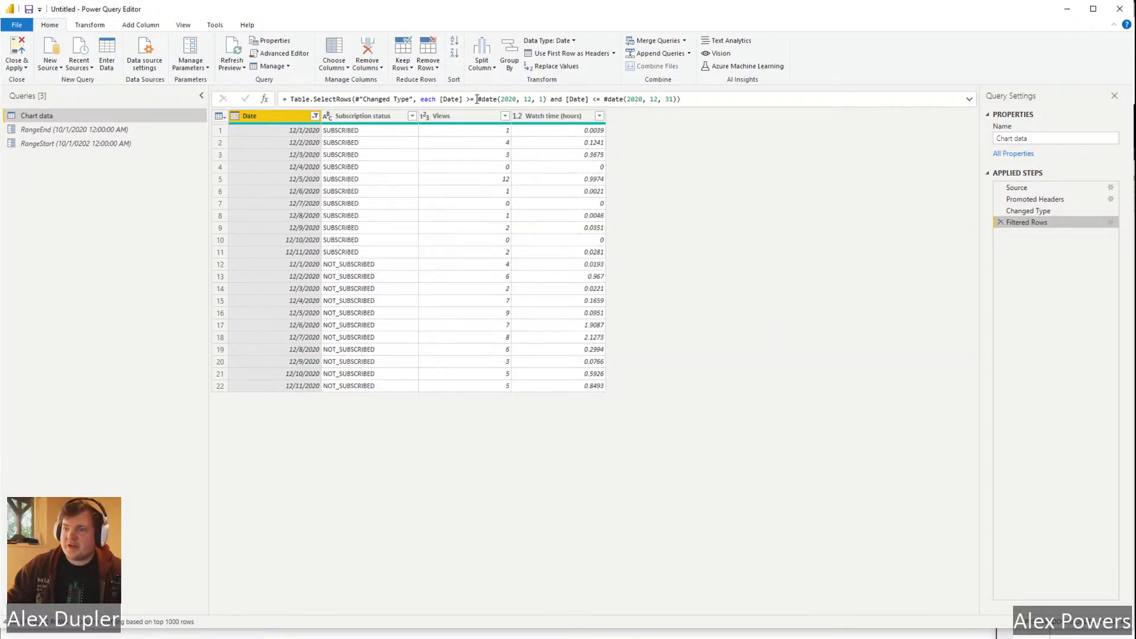
In the Filtered Rows formula, replace the start date with [RangeStart] and change the end condition to [Date] < RangeEnd.
{"action": "left_click_drag", "start_coordinate": [479, 99], "coordinate": [544, 105]}
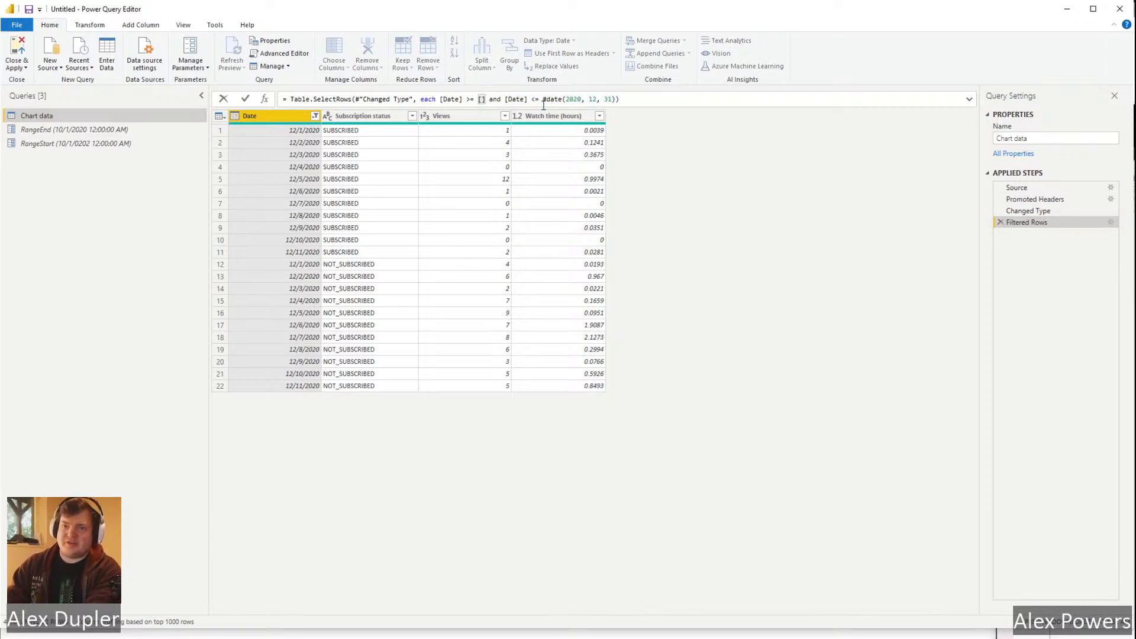
{"action": "type", "text": "RangeStart"}
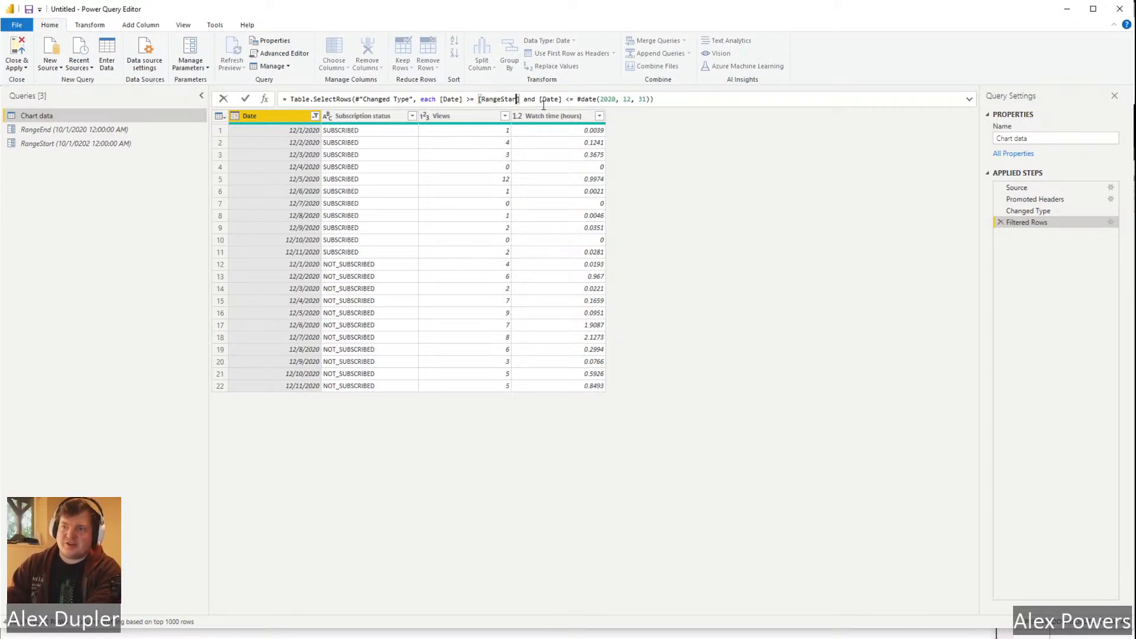
{"action": "key", "text": "BackSpace"}
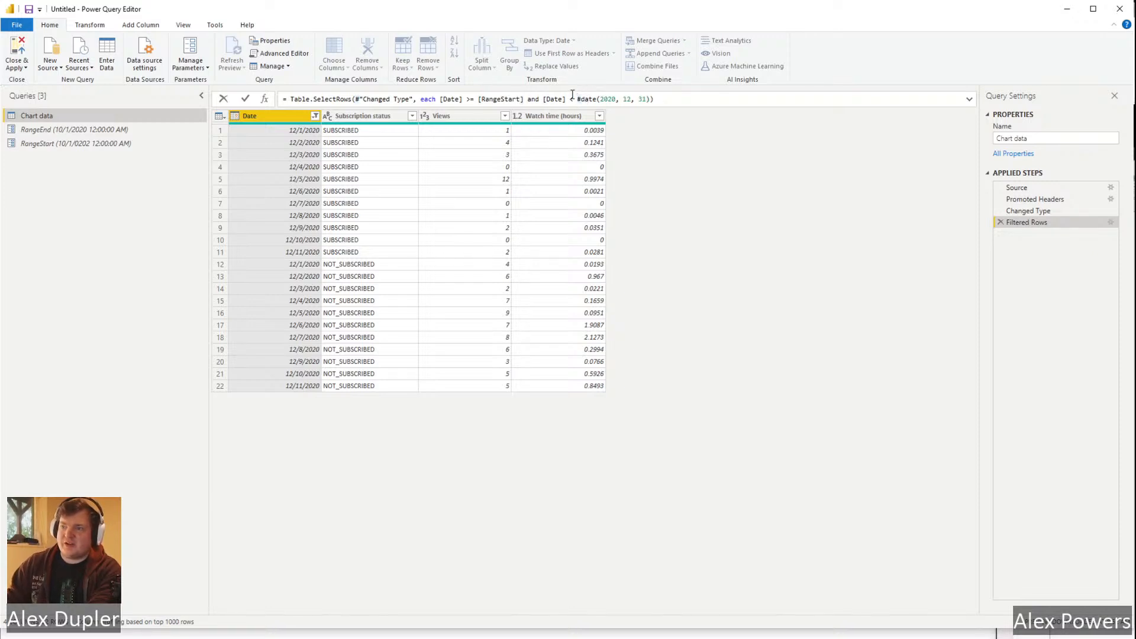
{"action": "left_click", "coordinate": [651, 98], "text": "shift"}
{"action": "type", "text": "Ran"}
{"action": "key", "text": "BackSpace"}
{"action": "key", "text": "BackSpace"}
{"action": "key", "text": "BackSpace"}
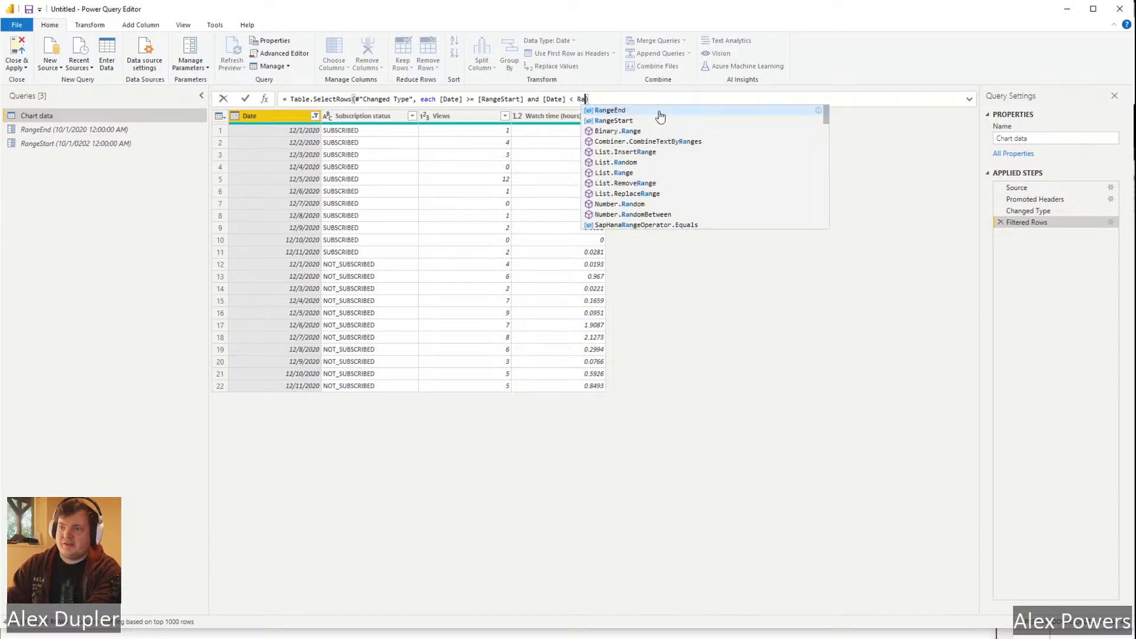
{"action": "type", "text": "Ra"}
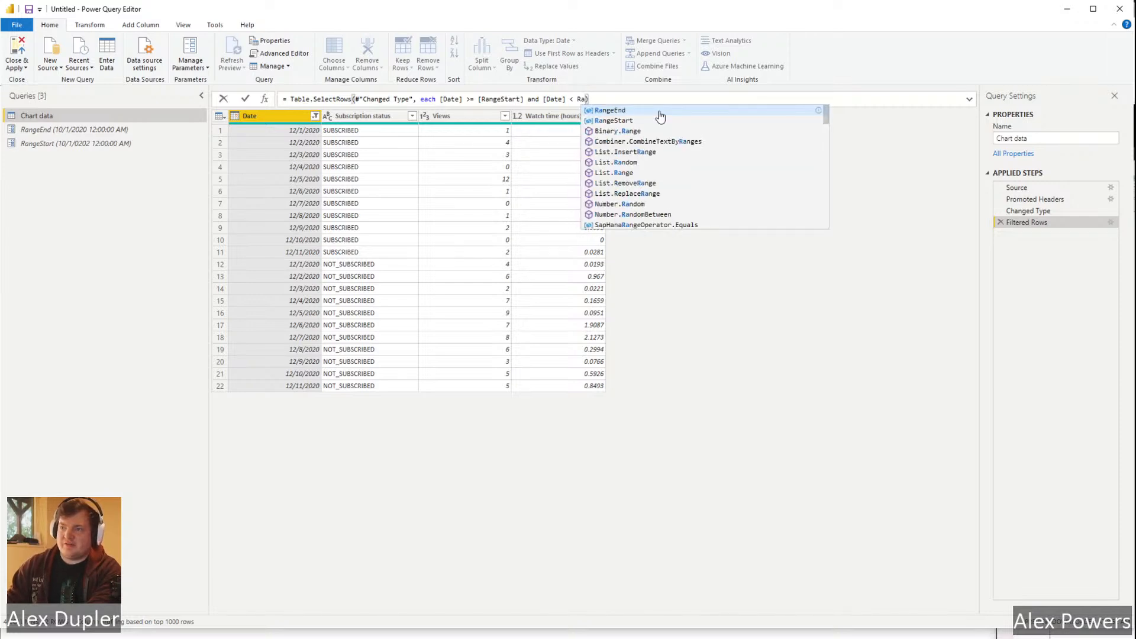
{"action": "left_click", "coordinate": [660, 111]}
Replace the bracketed start reference in the Filtered Rows formula with the RangeStart parameter and commit the formula.
{"action": "left_click_drag", "start_coordinate": [526, 99], "coordinate": [477, 98]}
{"action": "type", "text": "Ra"}
{"action": "key", "text": "Down"}
{"action": "key", "text": "Tab"}
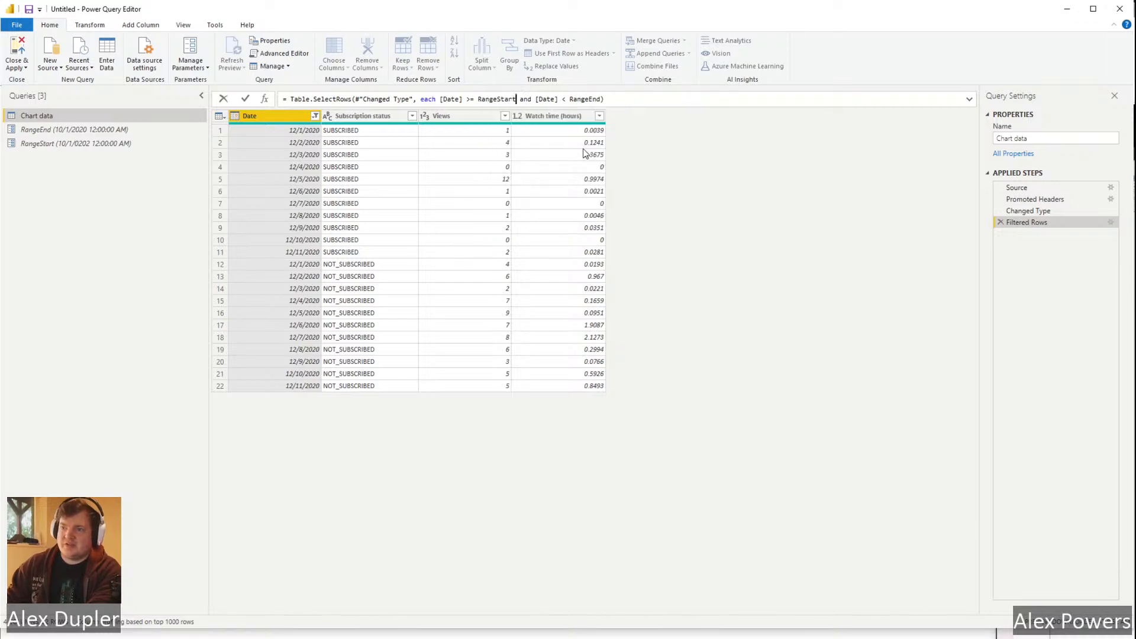
{"action": "key", "text": "Return"}
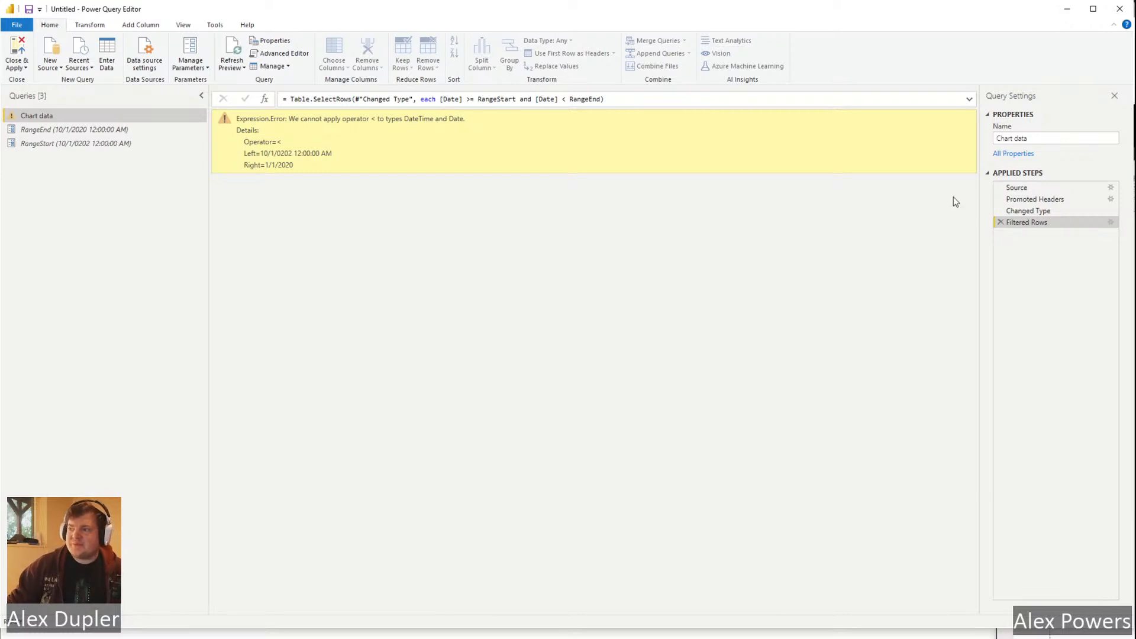
Change the Date column's type to Date/Time at the Changed Type step, replacing the current conversion.
{"action": "left_click", "coordinate": [1032, 211]}
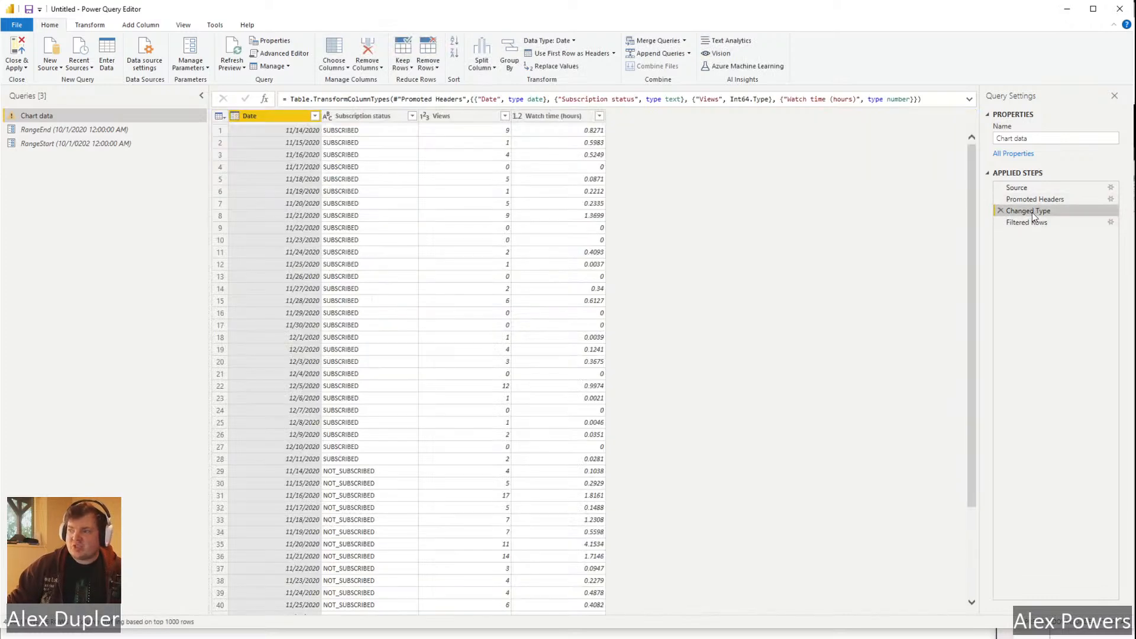
{"action": "left_click", "coordinate": [235, 116]}
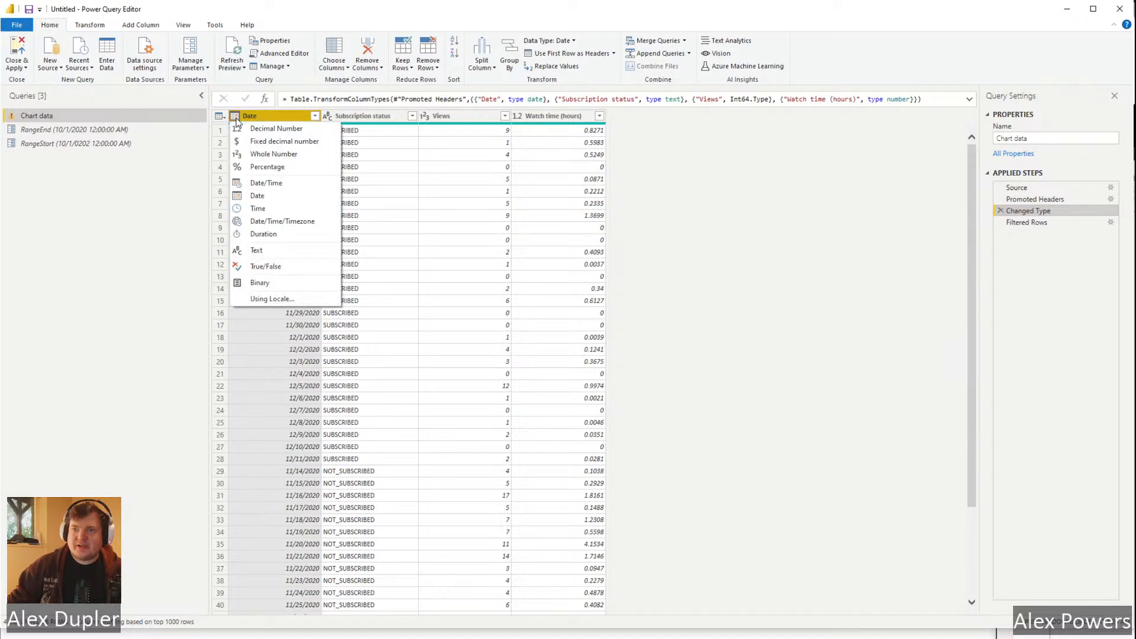
{"action": "left_click", "coordinate": [299, 182]}
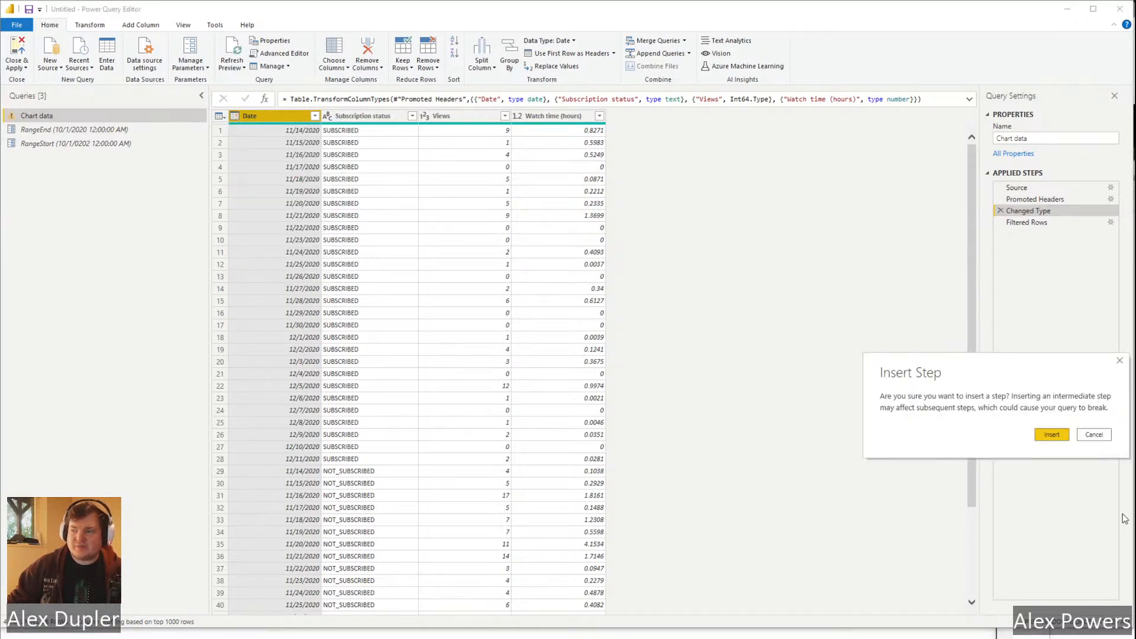
{"action": "left_click", "coordinate": [1054, 434]}
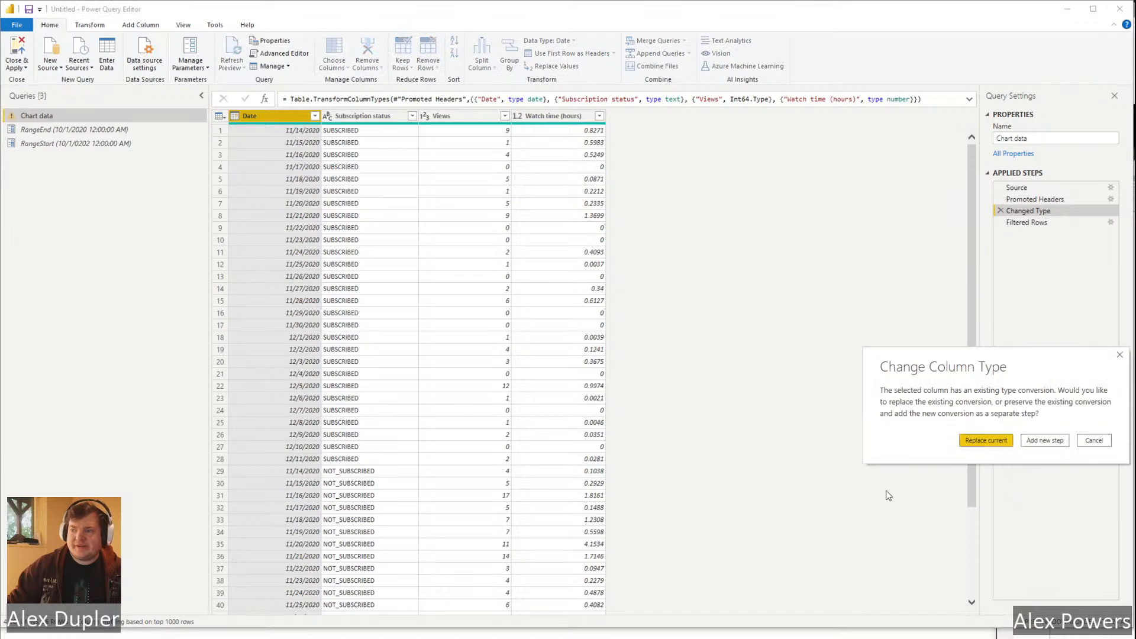
{"action": "left_click", "coordinate": [1006, 440]}
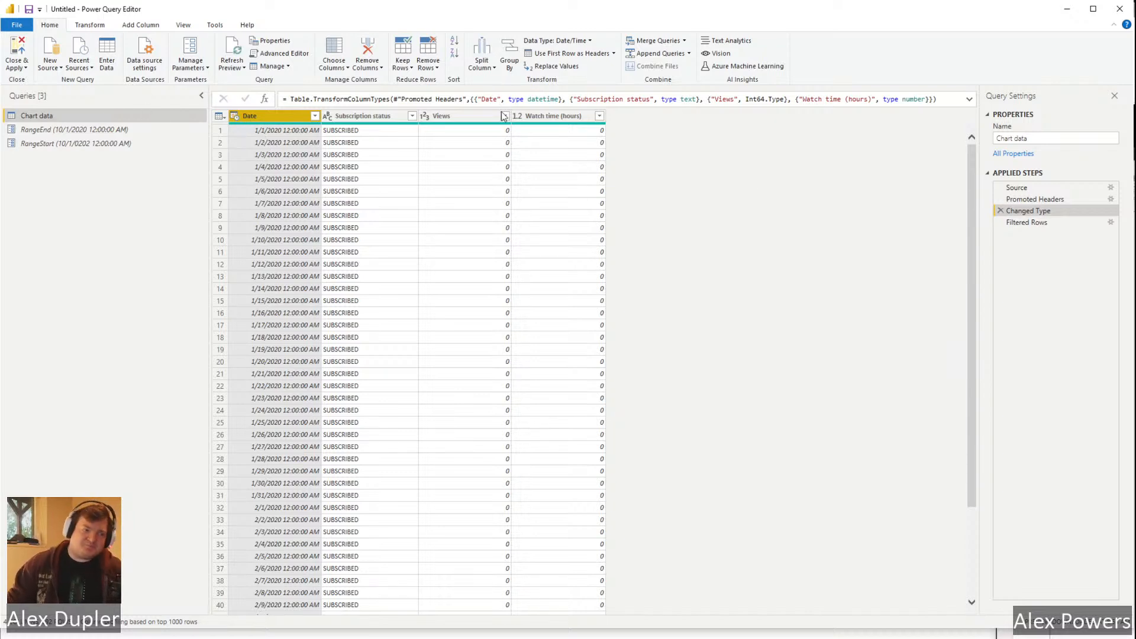
Compare the query data at the Filtered Rows and Changed Type steps.
{"action": "left_click", "coordinate": [1028, 223]}
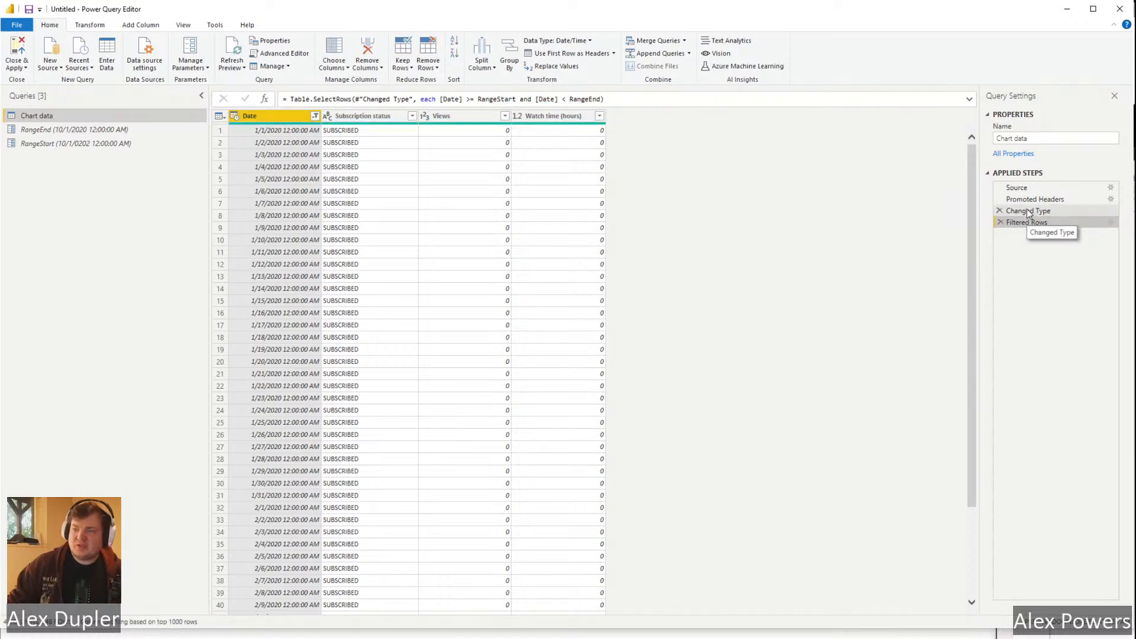
{"action": "left_click", "coordinate": [1028, 212]}
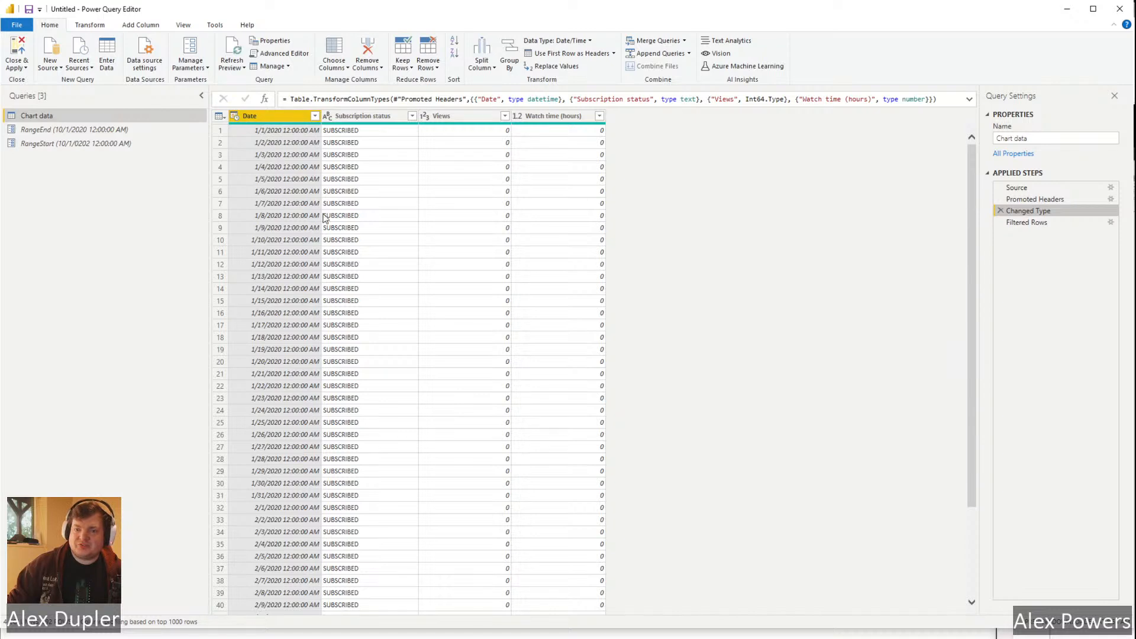
{"action": "left_click", "coordinate": [1028, 222]}
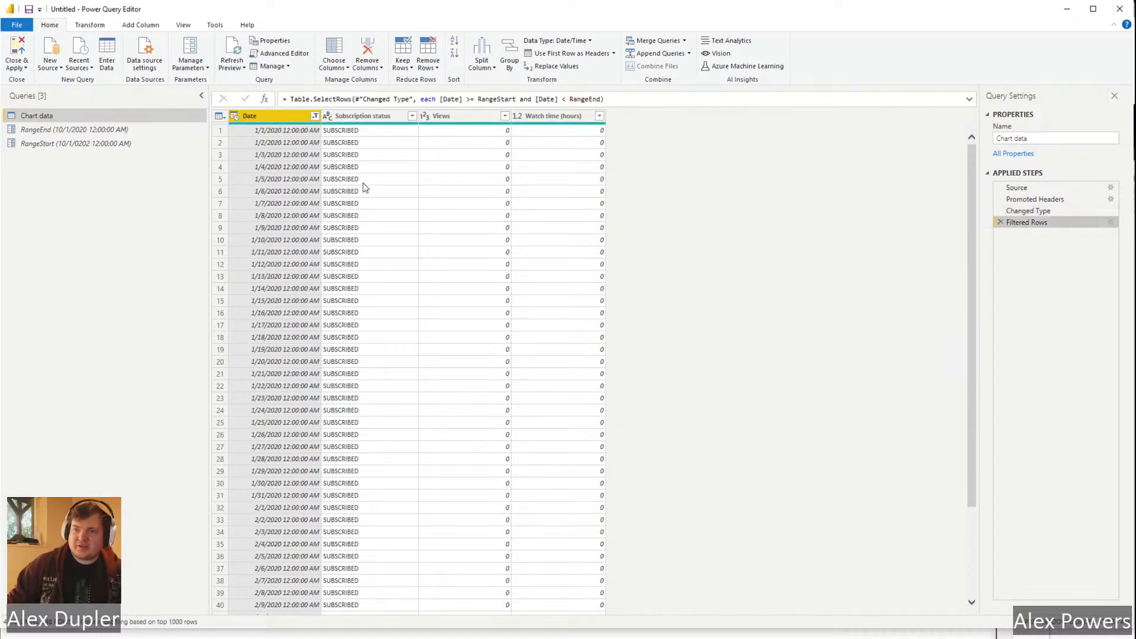
Set the current value of the RangeStart parameter to 10/31/2020.
{"action": "left_click", "coordinate": [119, 144]}
{"action": "left_click", "coordinate": [247, 116]}
{"action": "key", "text": "BackSpace"}
{"action": "key", "text": "BackSpace"}
{"action": "key", "text": "BackSpace"}
{"action": "key", "text": "BackSpace"}
{"action": "key", "text": "BackSpace"}
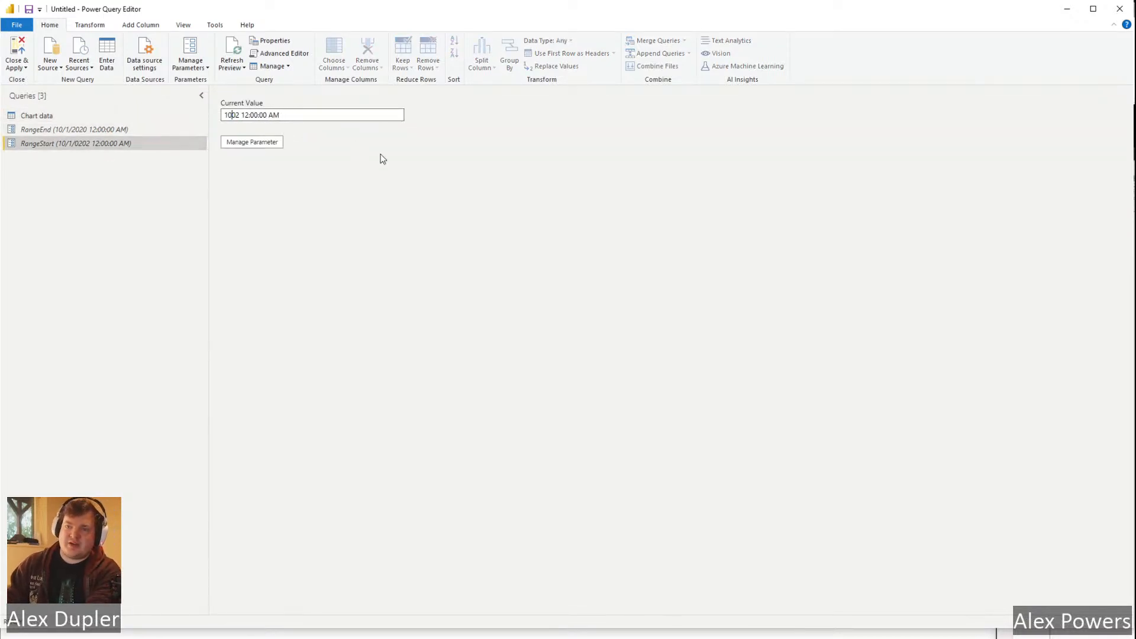
{"action": "type", "text": "/31/20"}
{"action": "key", "text": "BackSpace"}
{"action": "key", "text": "BackSpace"}
{"action": "type", "text": "02"}
{"action": "key", "text": "Delete"}
{"action": "key", "text": "Delete"}
{"action": "type", "text": "0"}
{"action": "left_click", "coordinate": [52, 131]}
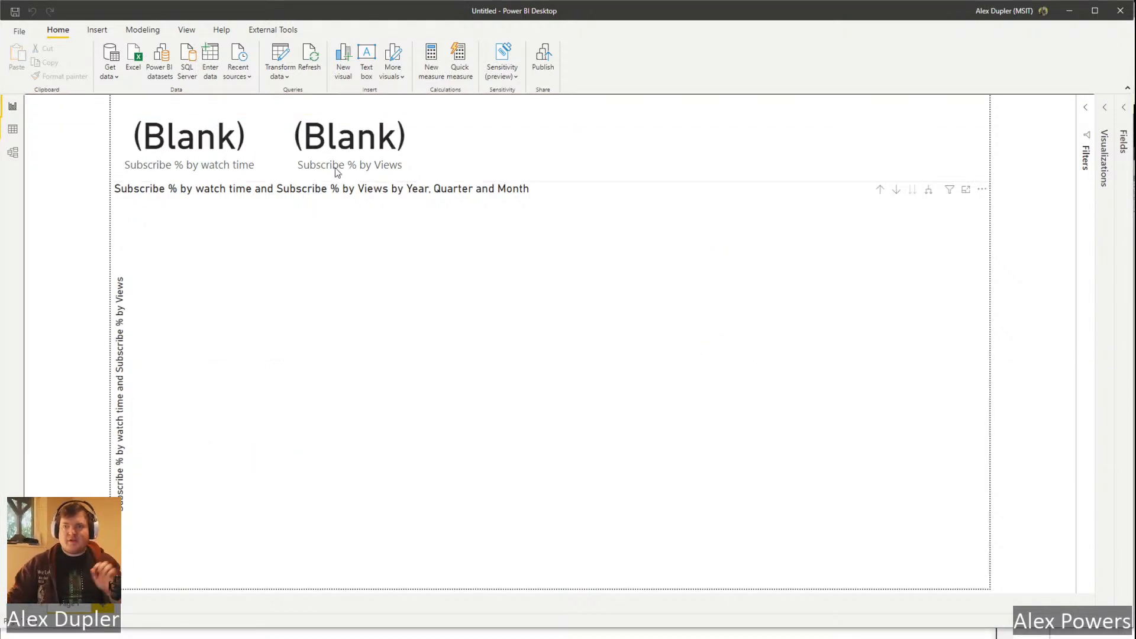
Check the loaded rows of the Chart data table and reopen the query editor.
{"action": "left_click", "coordinate": [13, 130]}
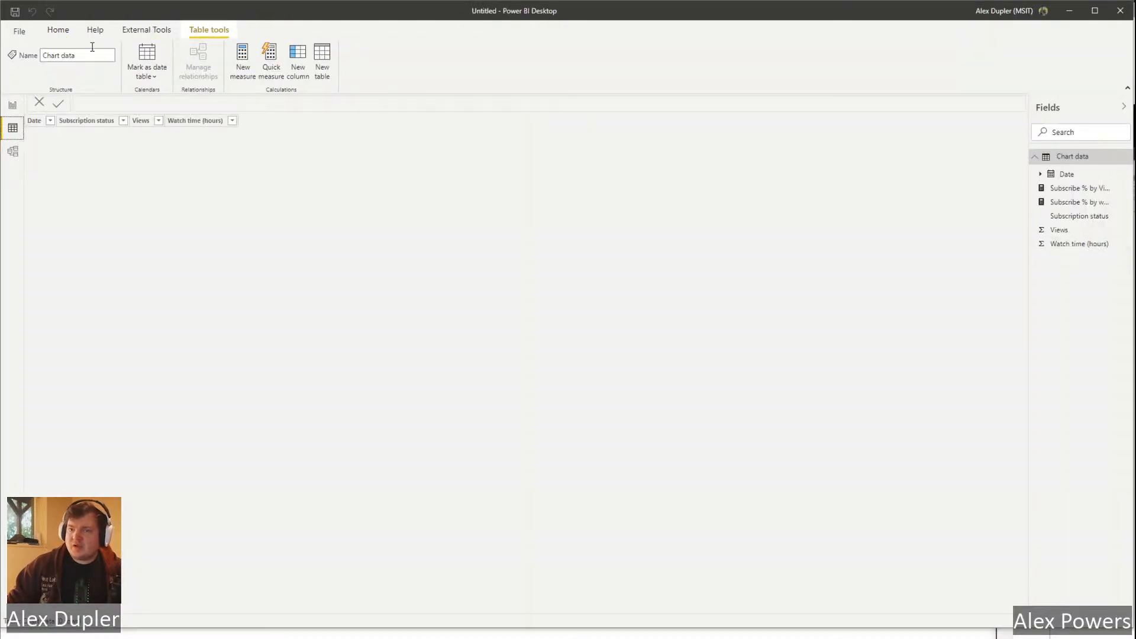
{"action": "left_click", "coordinate": [58, 30]}
{"action": "left_click", "coordinate": [261, 57]}
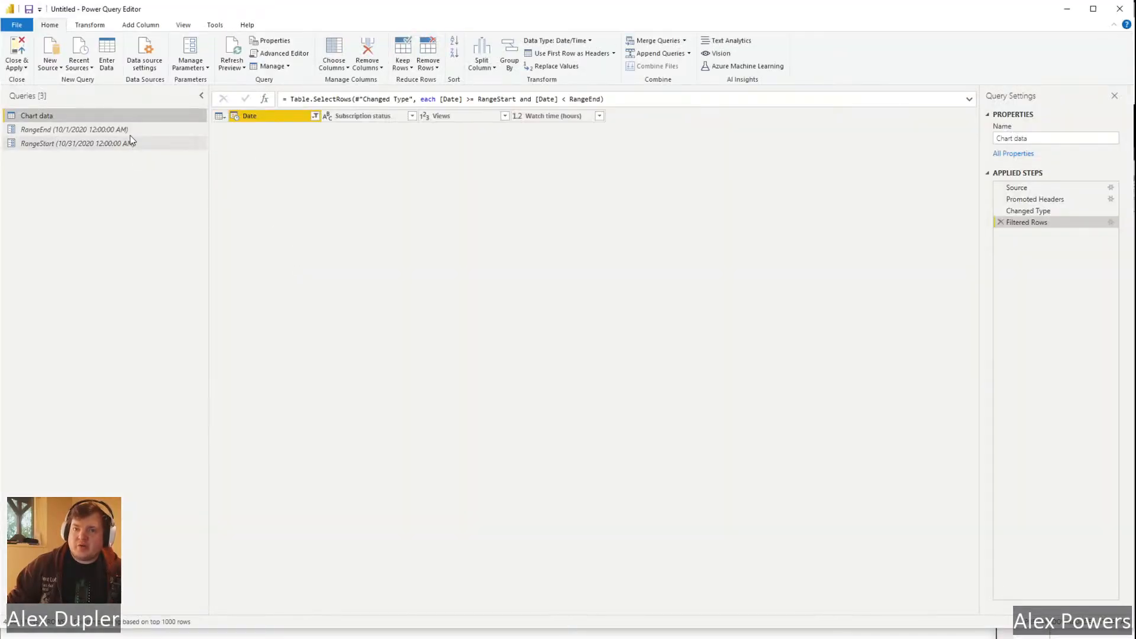
Set the current value of the RangeEnd parameter to 10/31/2020.
{"action": "left_click", "coordinate": [129, 134]}
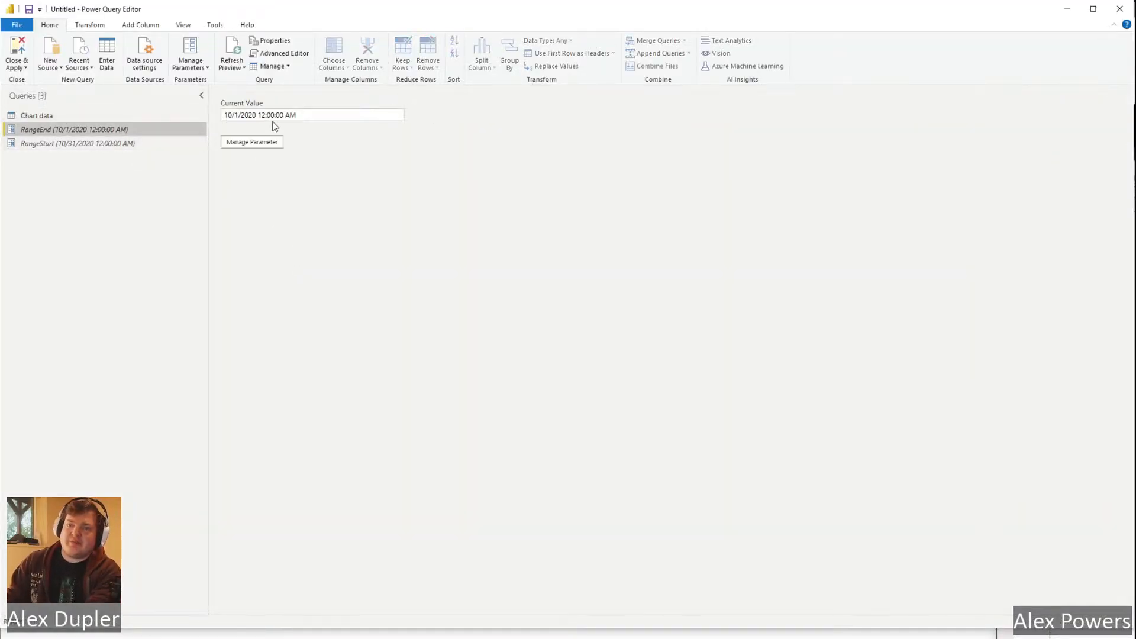
{"action": "double_click", "coordinate": [239, 116]}
{"action": "type", "text": "31"}
Set the current value of the RangeStart parameter to 10/1/2020 and apply the query changes to the report.
{"action": "left_click", "coordinate": [119, 144]}
{"action": "left_click", "coordinate": [234, 115]}
{"action": "key", "text": "Delete"}
{"action": "left_click", "coordinate": [77, 130]}
{"action": "left_click", "coordinate": [17, 52]}
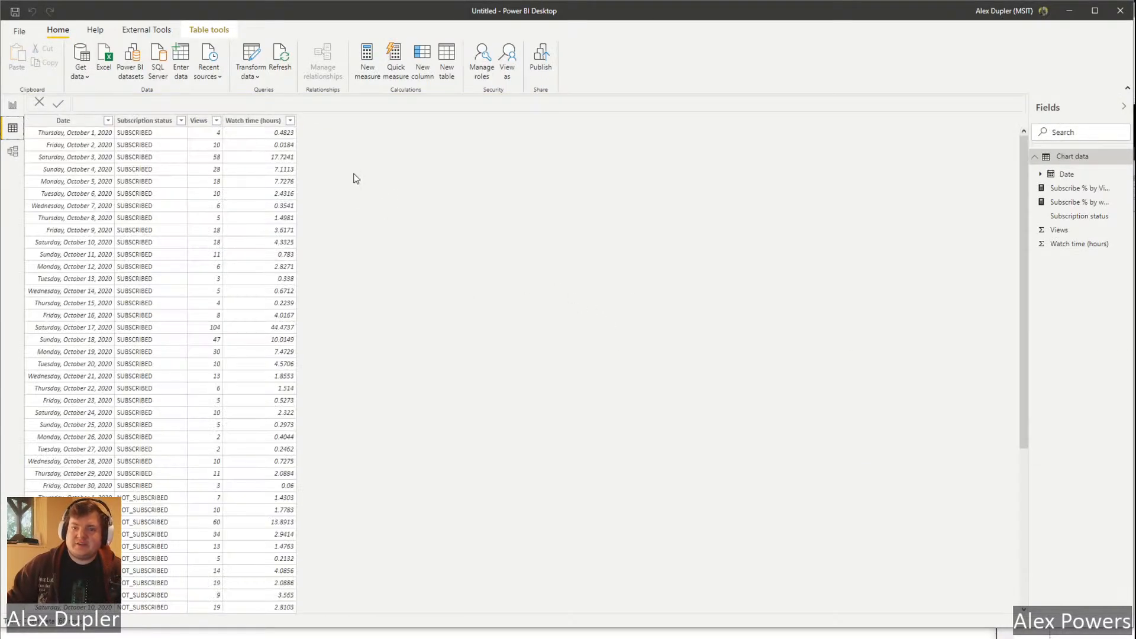
{"action": "left_click", "coordinate": [12, 106]}
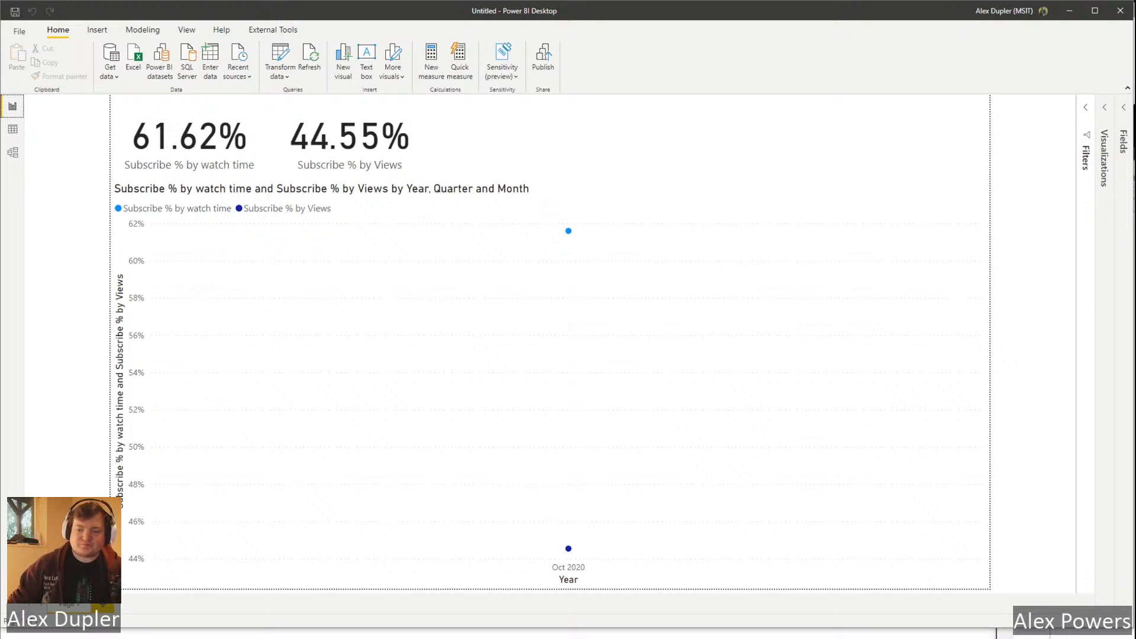
Switch to File Explorer, move the Downloads window aside and bring the CDM_PBI_Reports folder window over the report.
{"action": "left_click", "coordinate": [413, 552]}
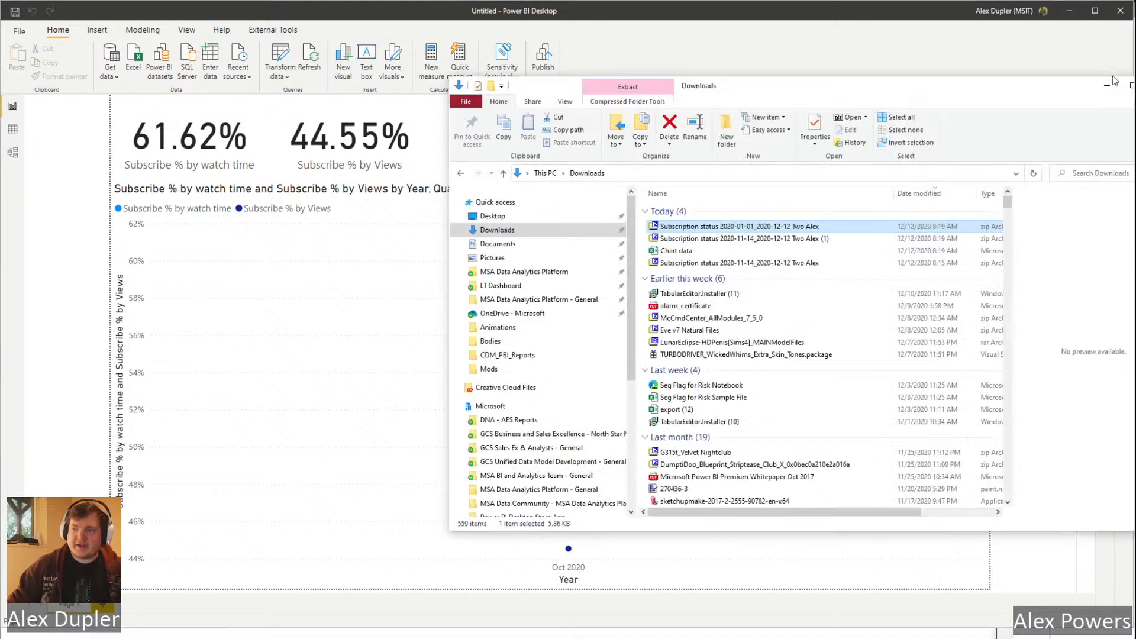
{"action": "left_click_drag", "start_coordinate": [1057, 88], "coordinate": [1135, 89]}
{"action": "key", "text": "Escape"}
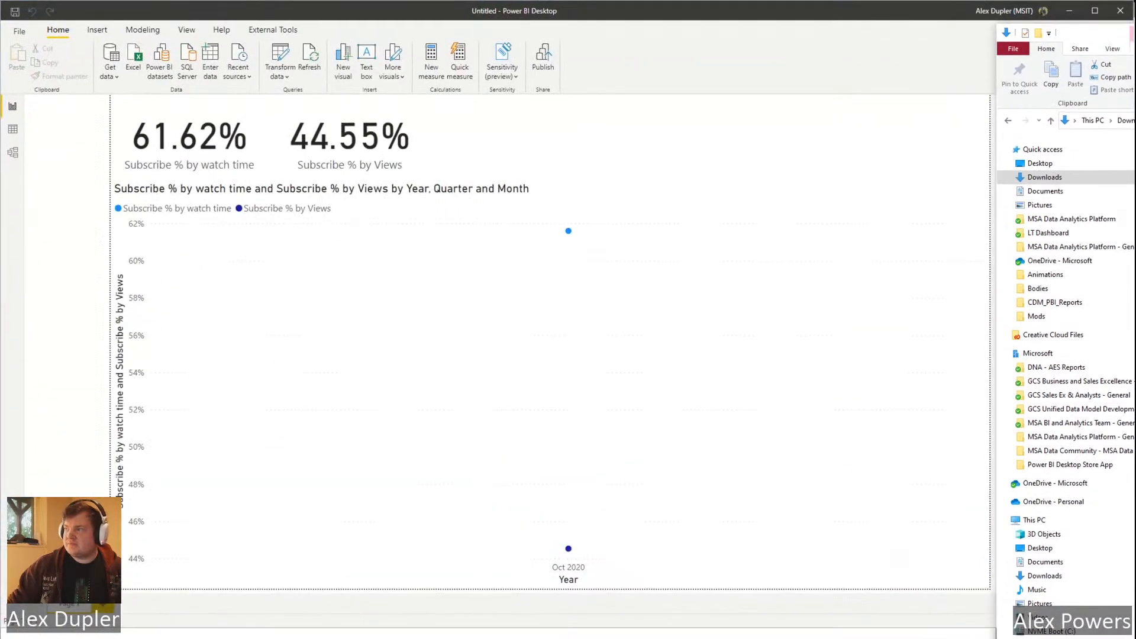
{"action": "key", "text": "alt+Tab"}
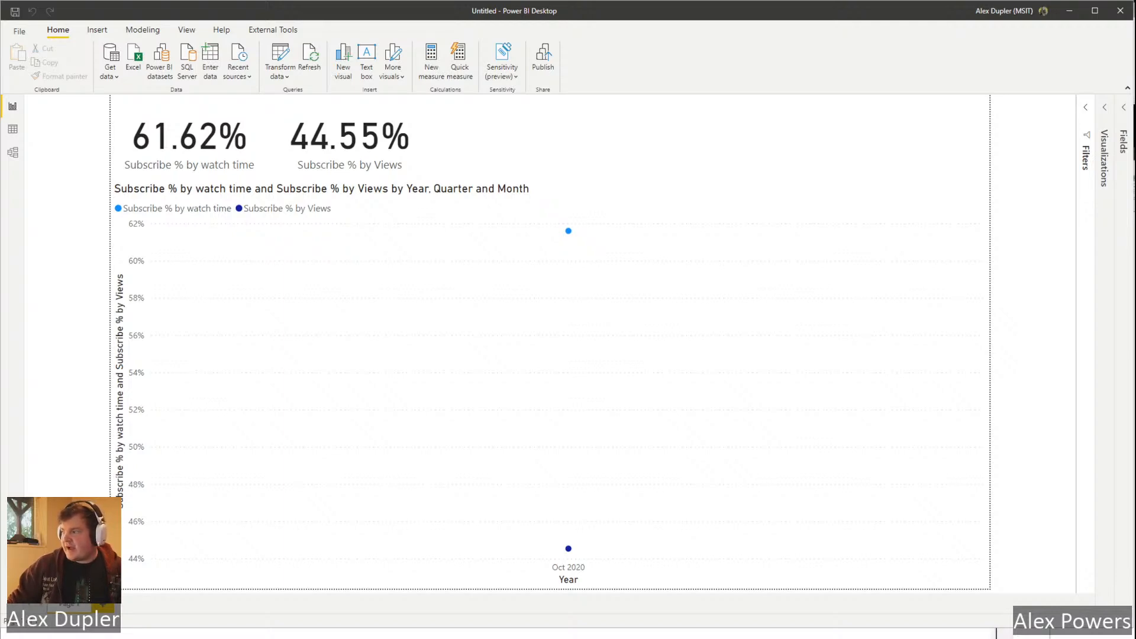
{"action": "left_click_drag", "start_coordinate": [1135, 189], "coordinate": [619, 94]}
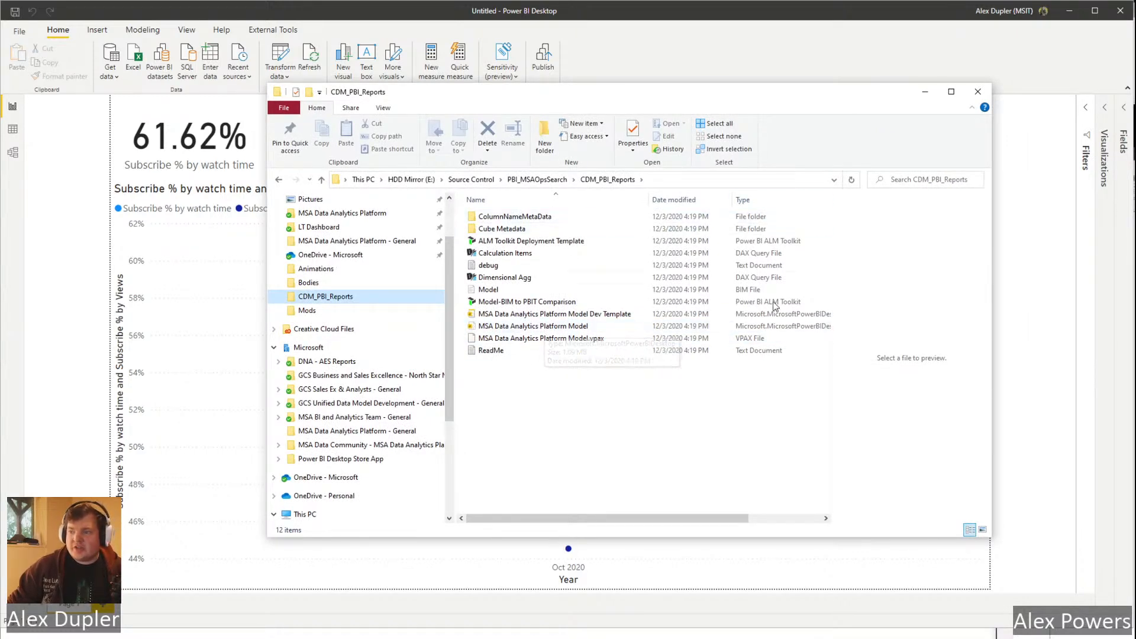
Check the file size of the MSA Data Analytics Platform Model report and minimize the folder window.
{"action": "left_click_drag", "start_coordinate": [749, 519], "coordinate": [825, 519]}
{"action": "left_click", "coordinate": [790, 326]}
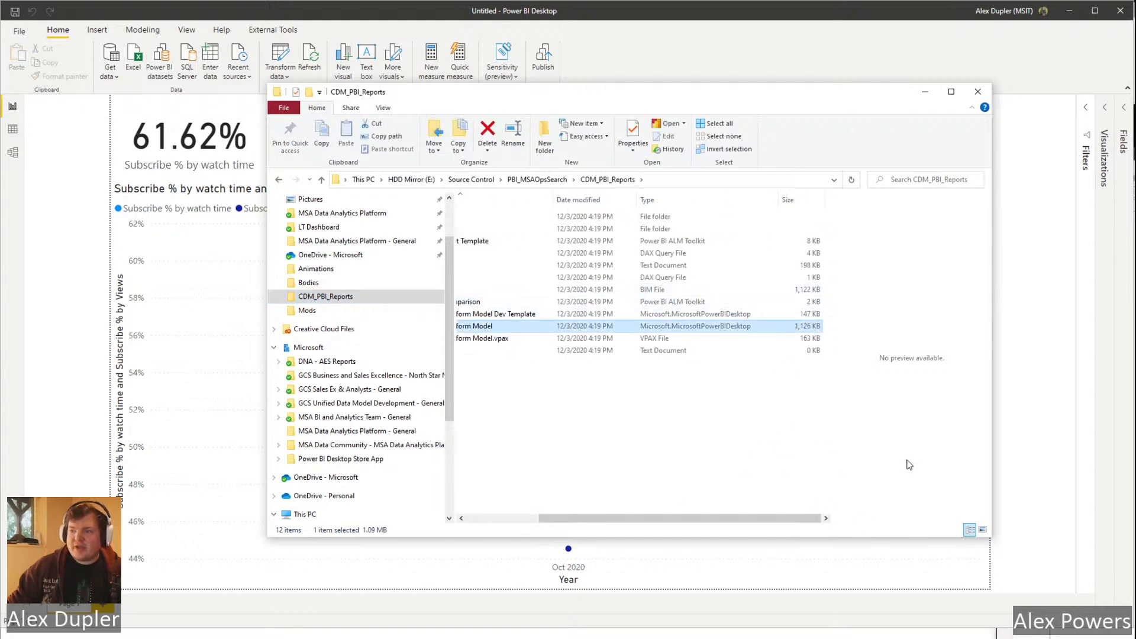
{"action": "left_click", "coordinate": [927, 95]}
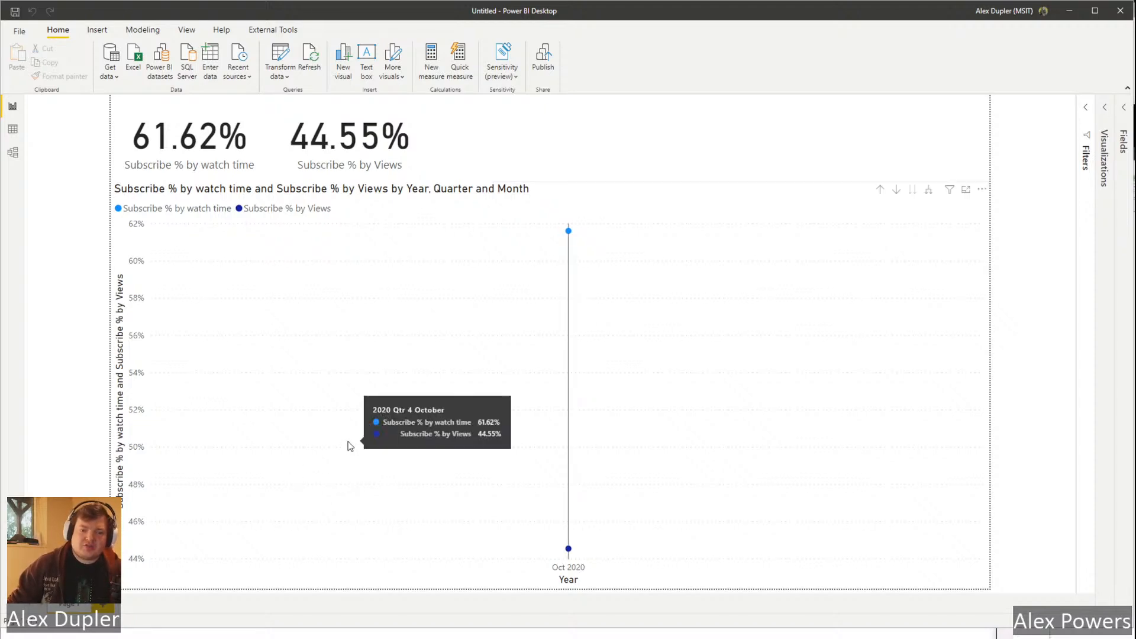
Open the incremental refresh settings for the Chart data table and turn incremental refresh on.
{"action": "left_click", "coordinate": [643, 261]}
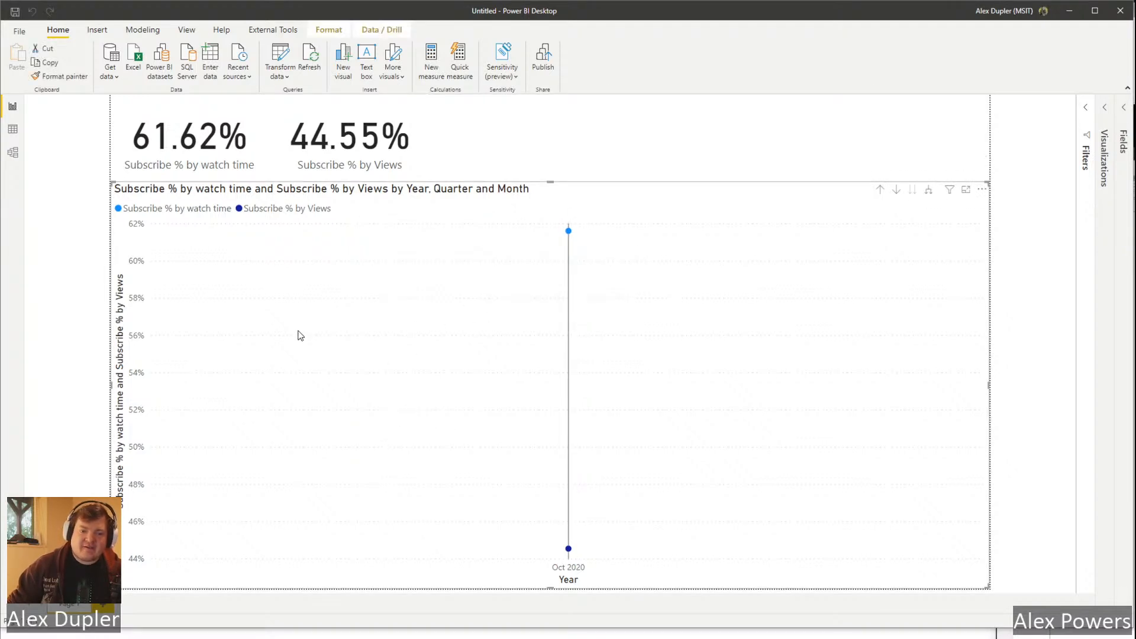
{"action": "mouse_move", "coordinate": [299, 335]}
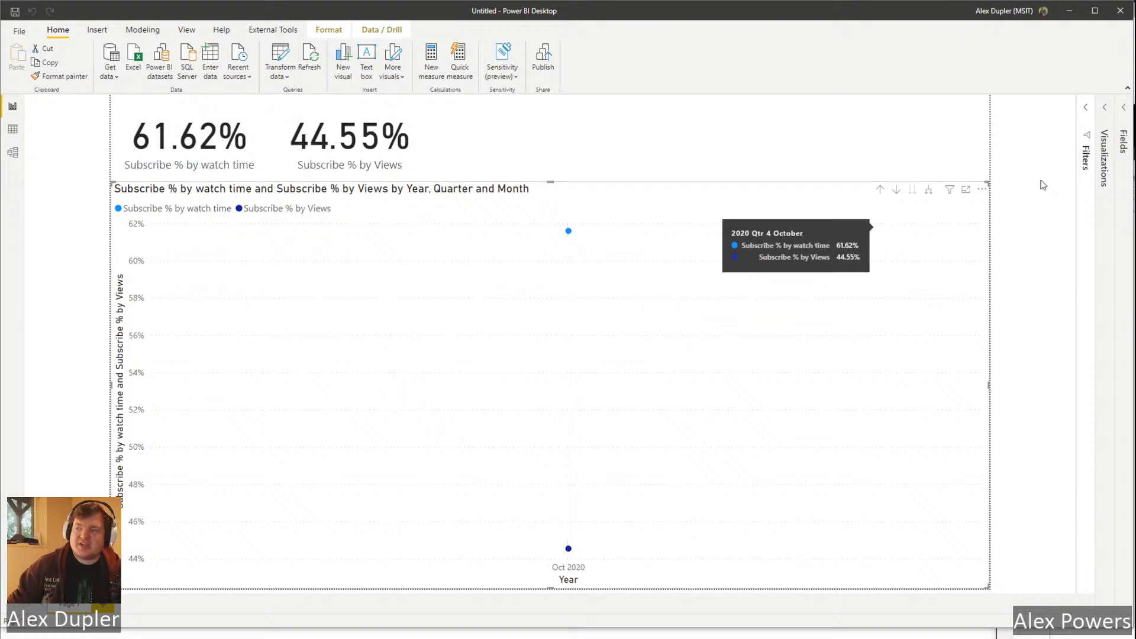
{"action": "left_click", "coordinate": [1105, 107]}
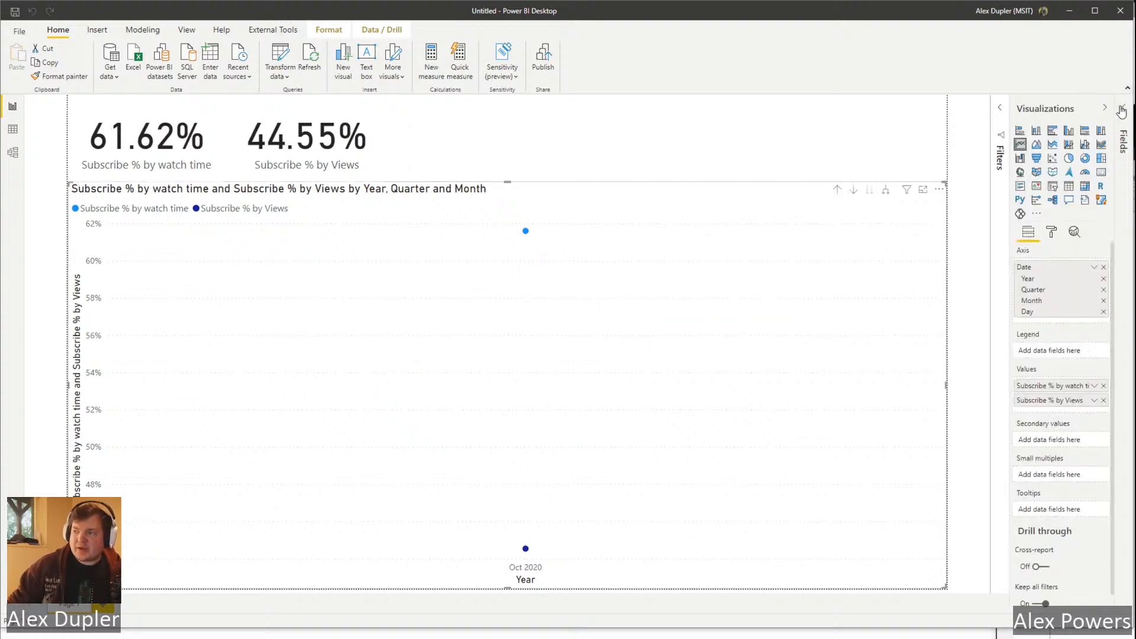
{"action": "left_click", "coordinate": [1123, 108]}
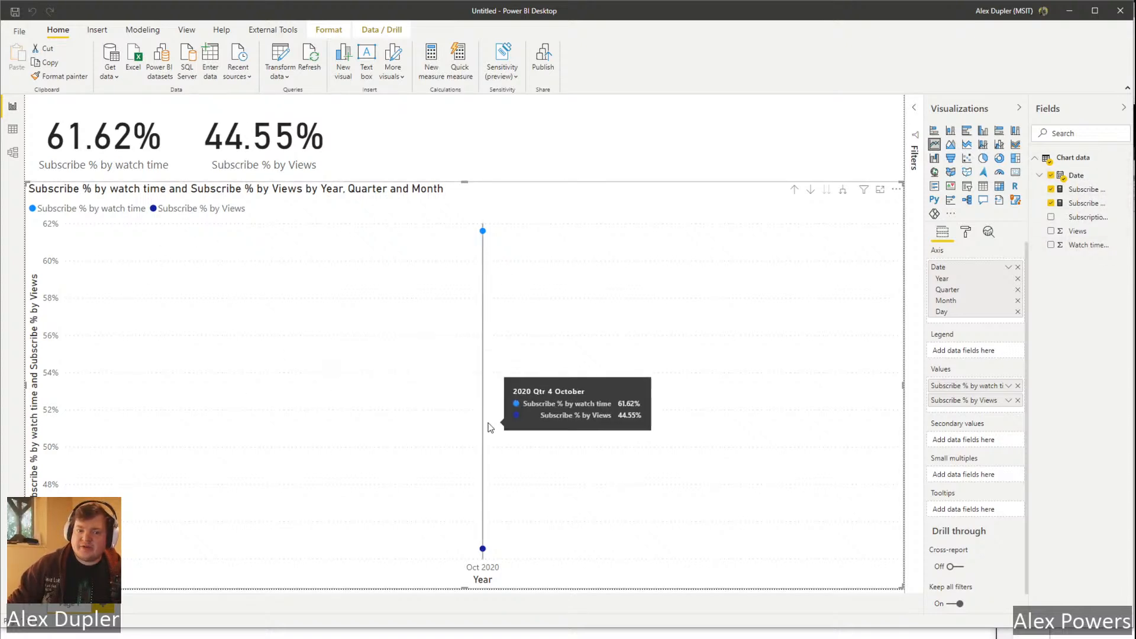
{"action": "right_click", "coordinate": [1081, 167]}
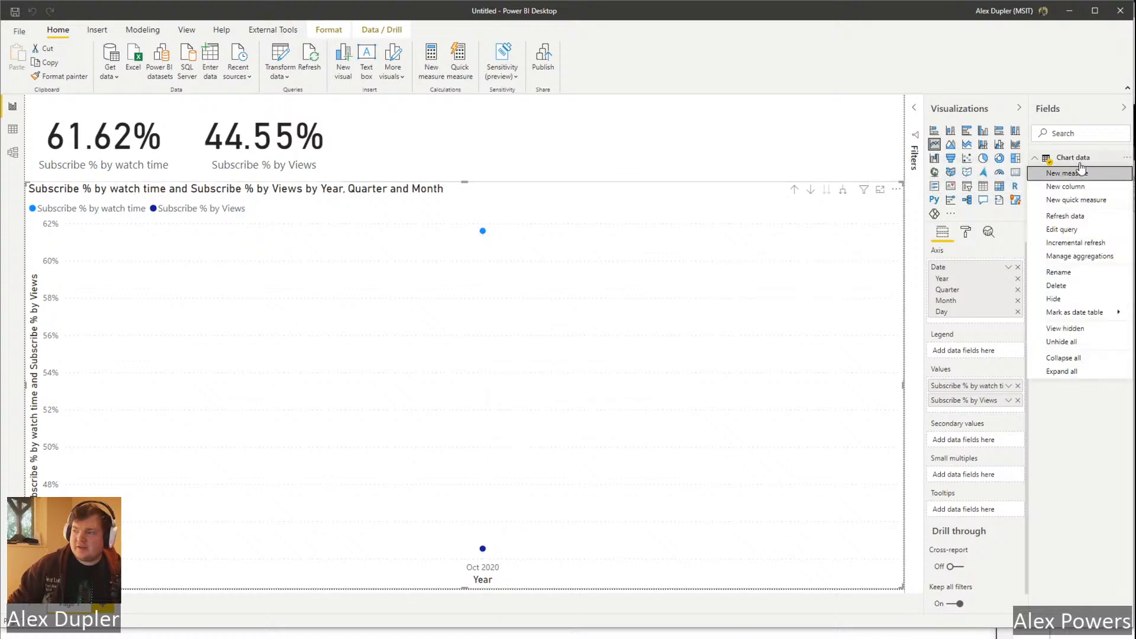
{"action": "left_click", "coordinate": [1089, 244]}
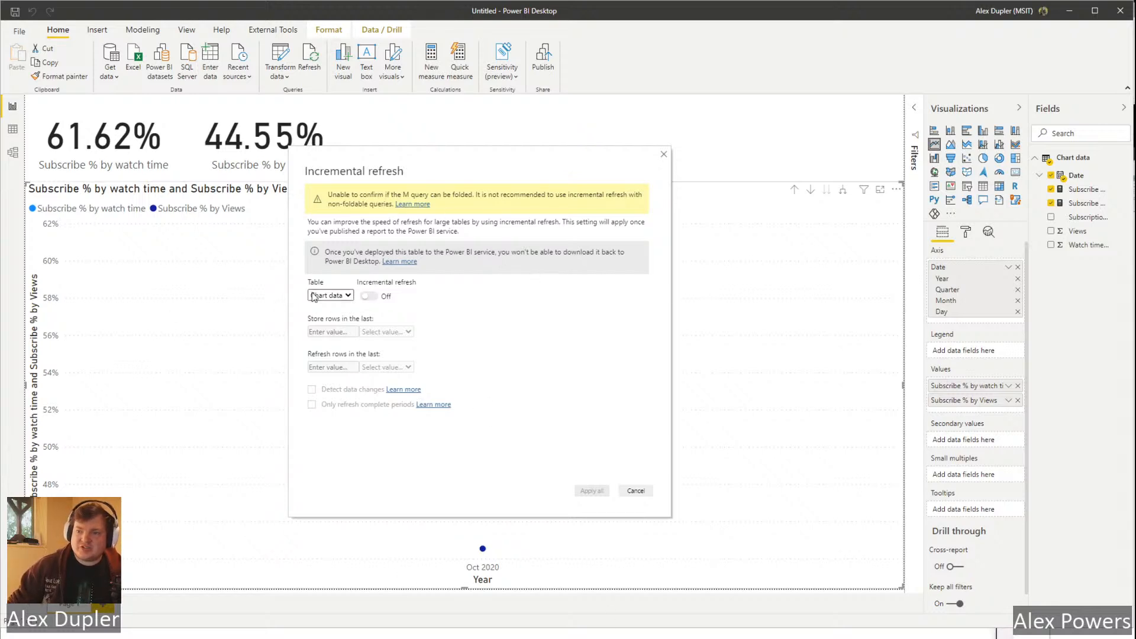
{"action": "left_click", "coordinate": [351, 297]}
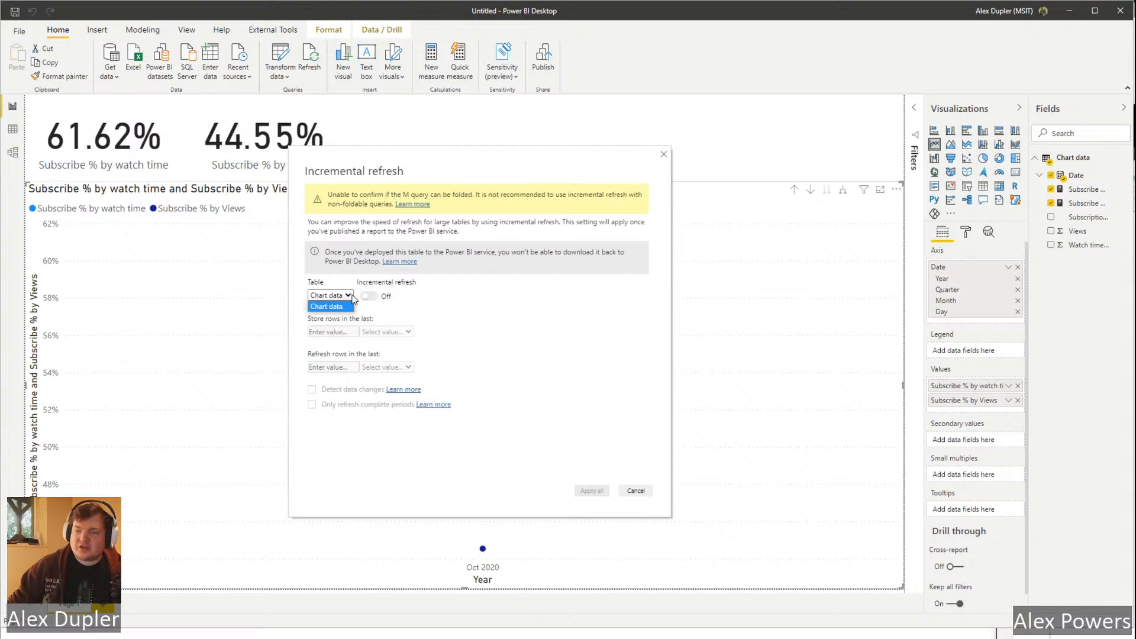
{"action": "left_click", "coordinate": [368, 296]}
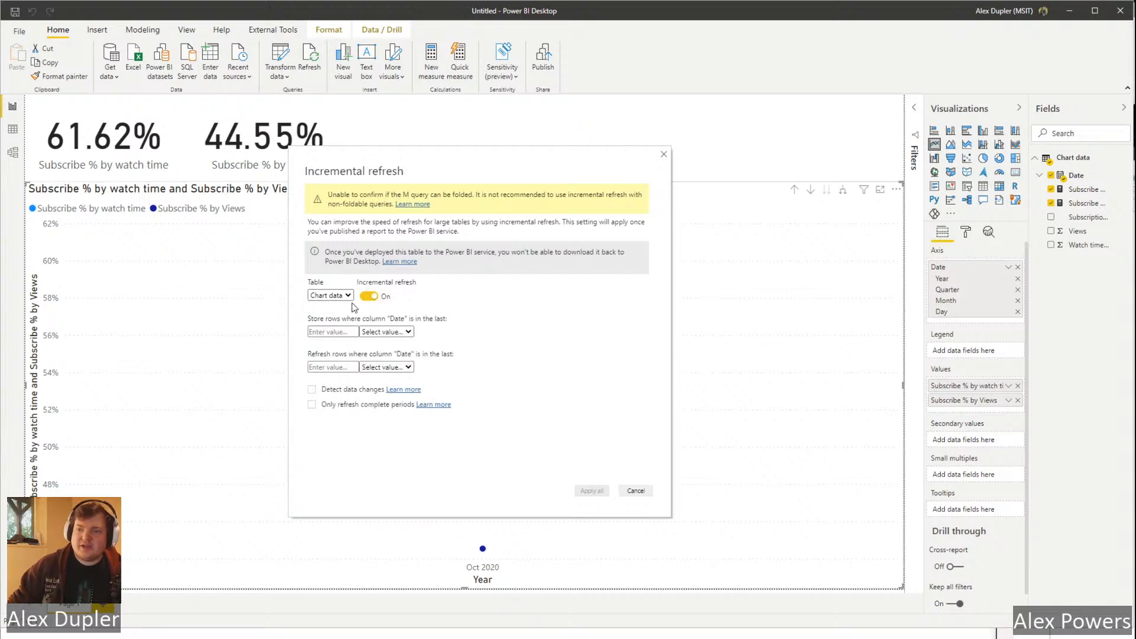
Set the policy to store rows from the last 1 year and refresh rows from the last 10 days.
{"action": "left_click", "coordinate": [382, 334]}
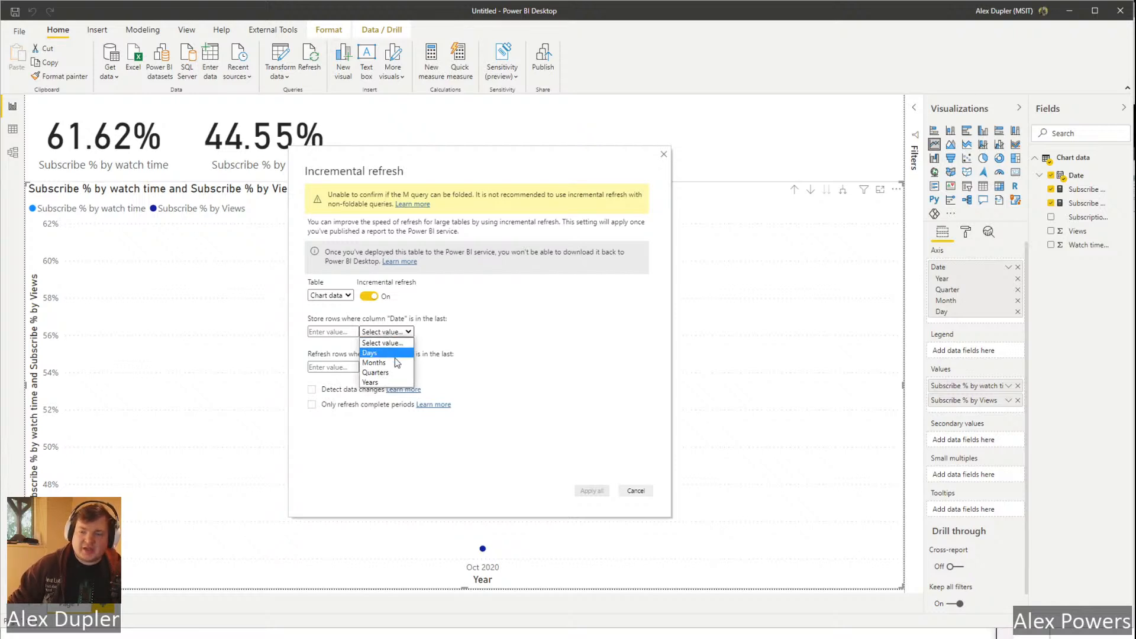
{"action": "left_click", "coordinate": [373, 382]}
{"action": "left_click", "coordinate": [340, 332]}
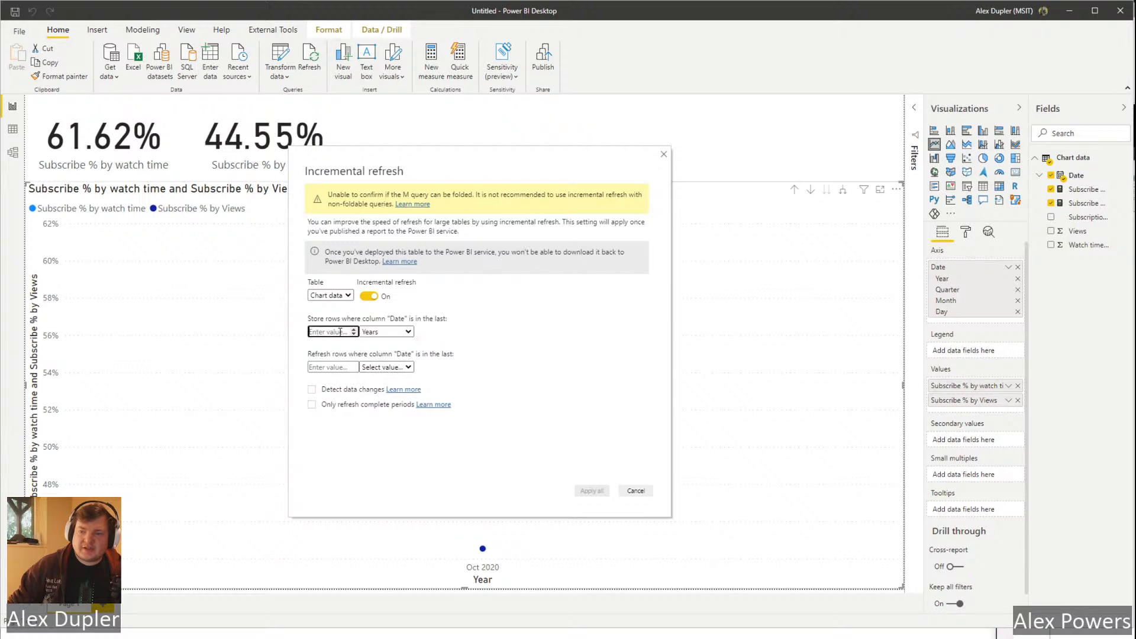
{"action": "type", "text": "11"}
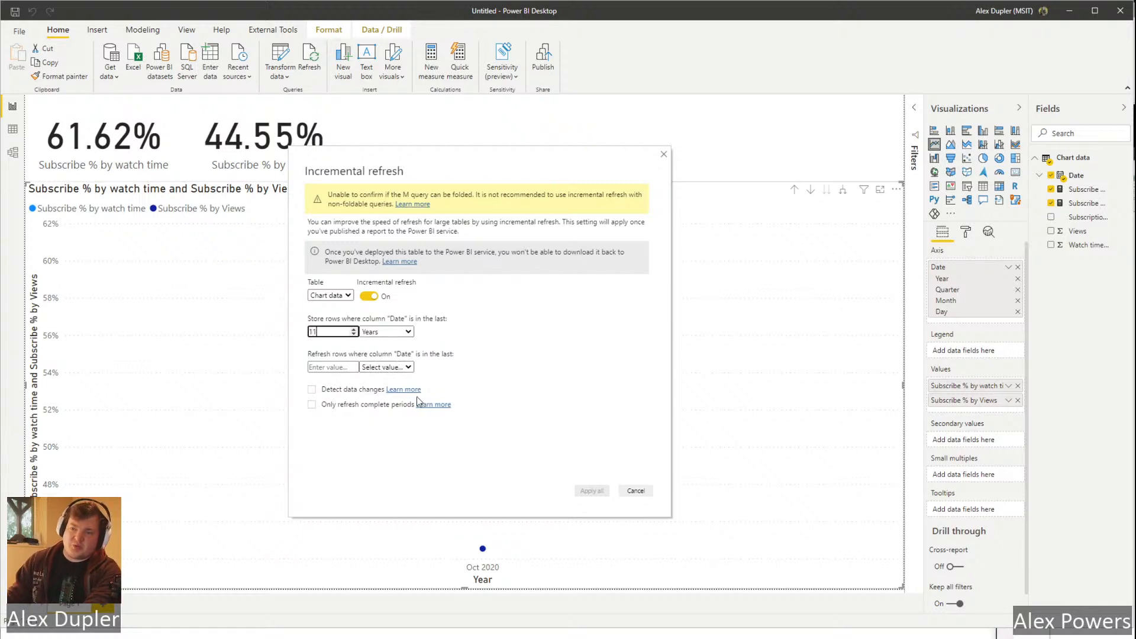
{"action": "left_click", "coordinate": [385, 367]}
{"action": "left_click", "coordinate": [373, 391]}
{"action": "left_click", "coordinate": [320, 367]}
{"action": "type", "text": "10"}
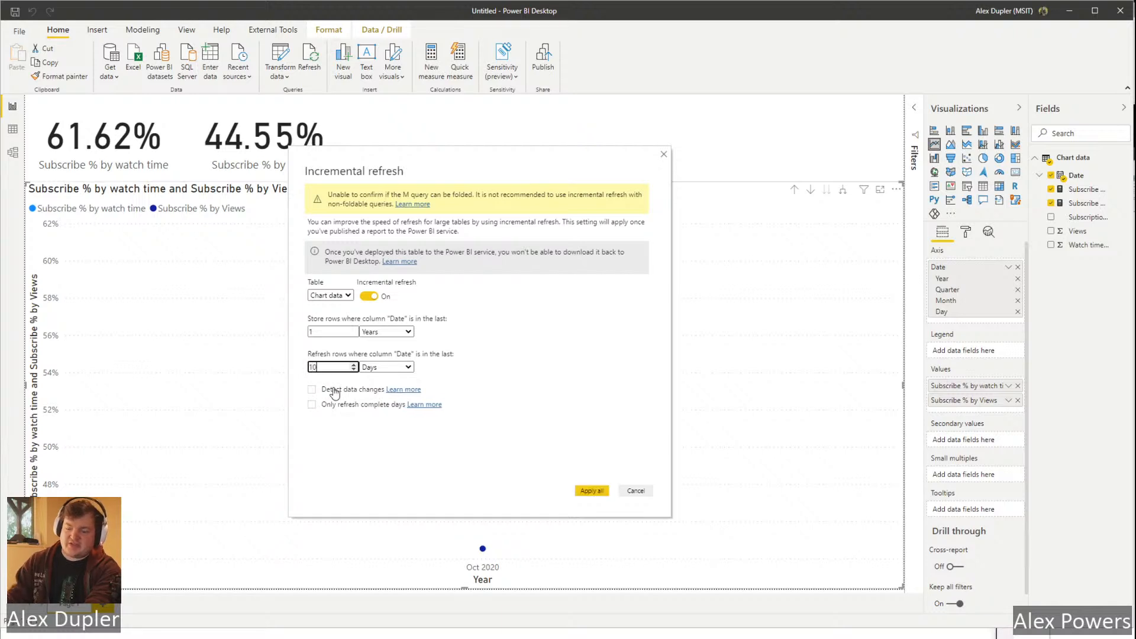
{"action": "left_click", "coordinate": [439, 355]}
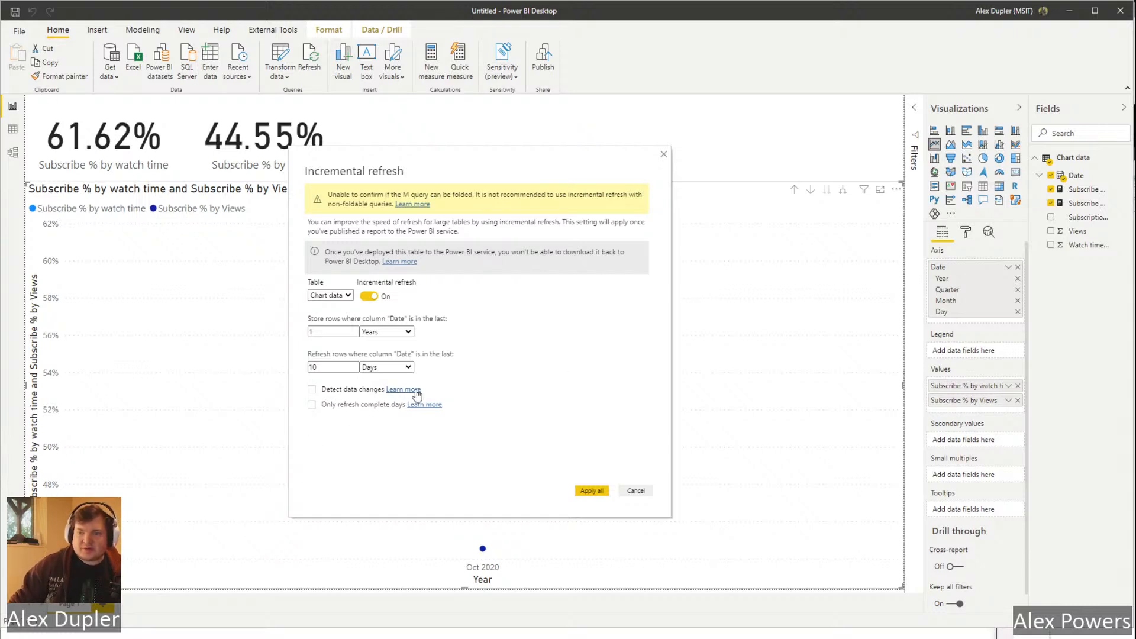
Leave data change detection off, enable refreshing only complete days and apply the incremental refresh policy.
{"action": "left_click", "coordinate": [312, 390]}
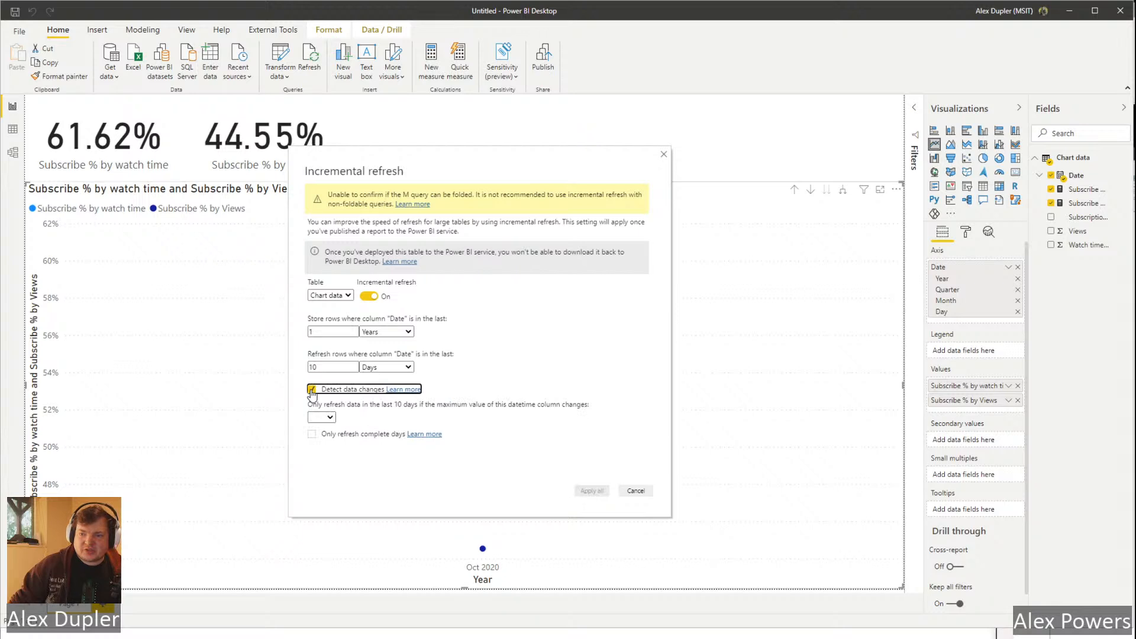
{"action": "left_click", "coordinate": [312, 391]}
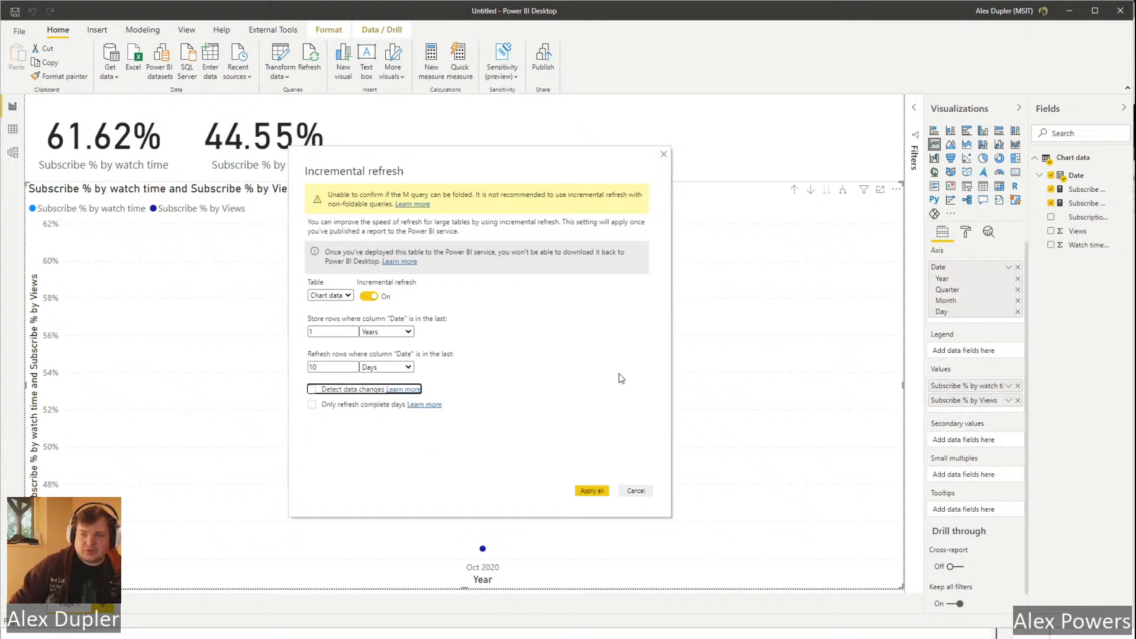
{"action": "left_click", "coordinate": [384, 406]}
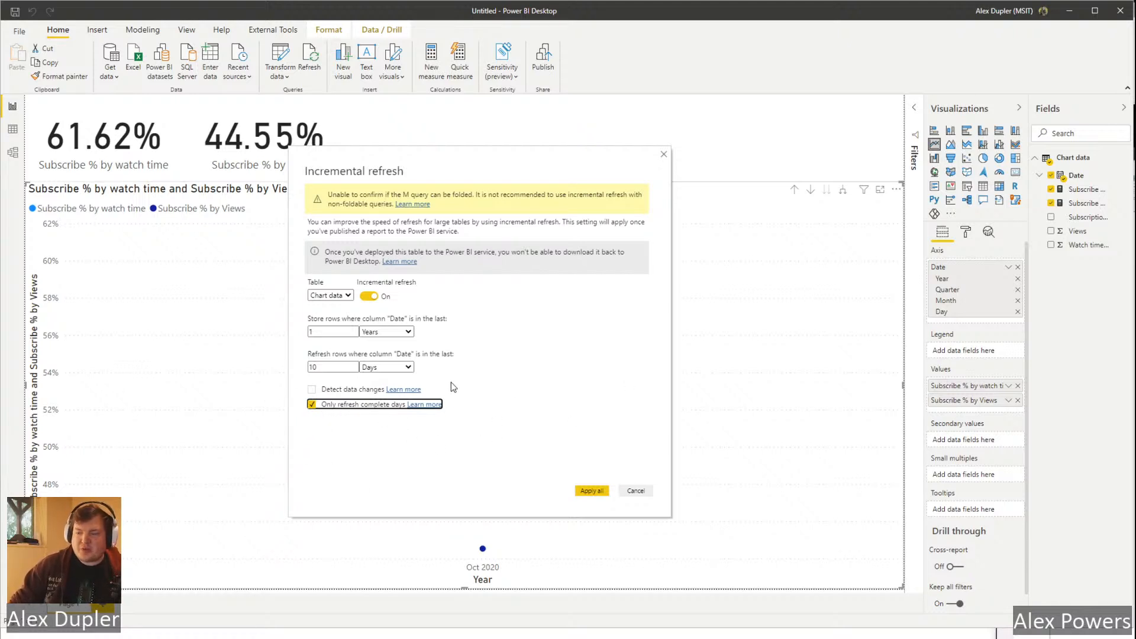
{"action": "left_click", "coordinate": [328, 408]}
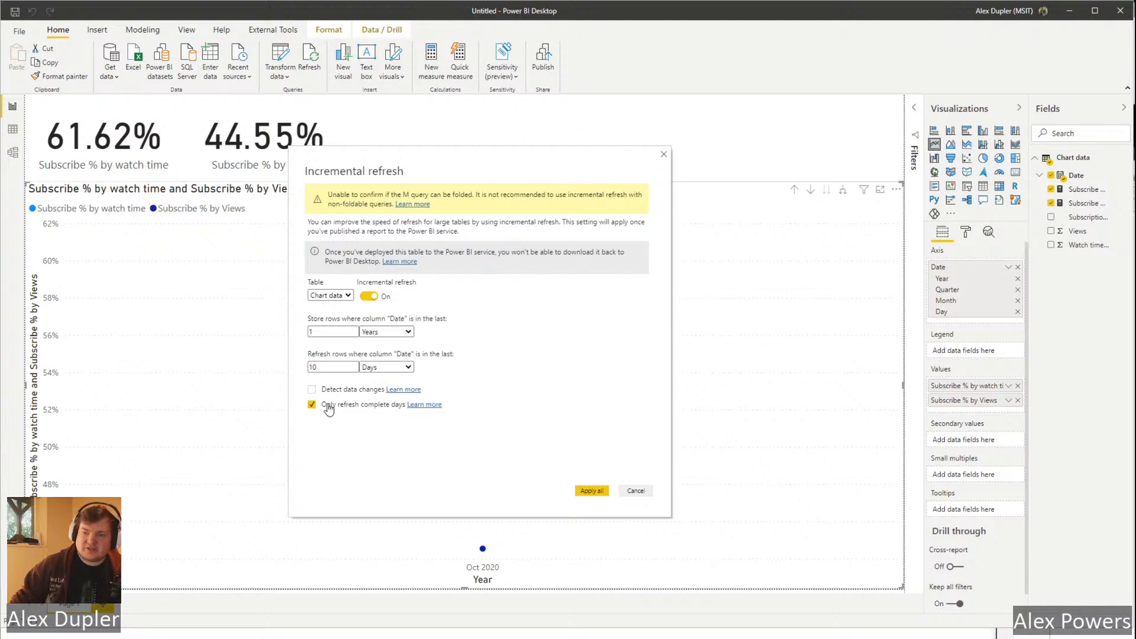
{"action": "left_click", "coordinate": [600, 490]}
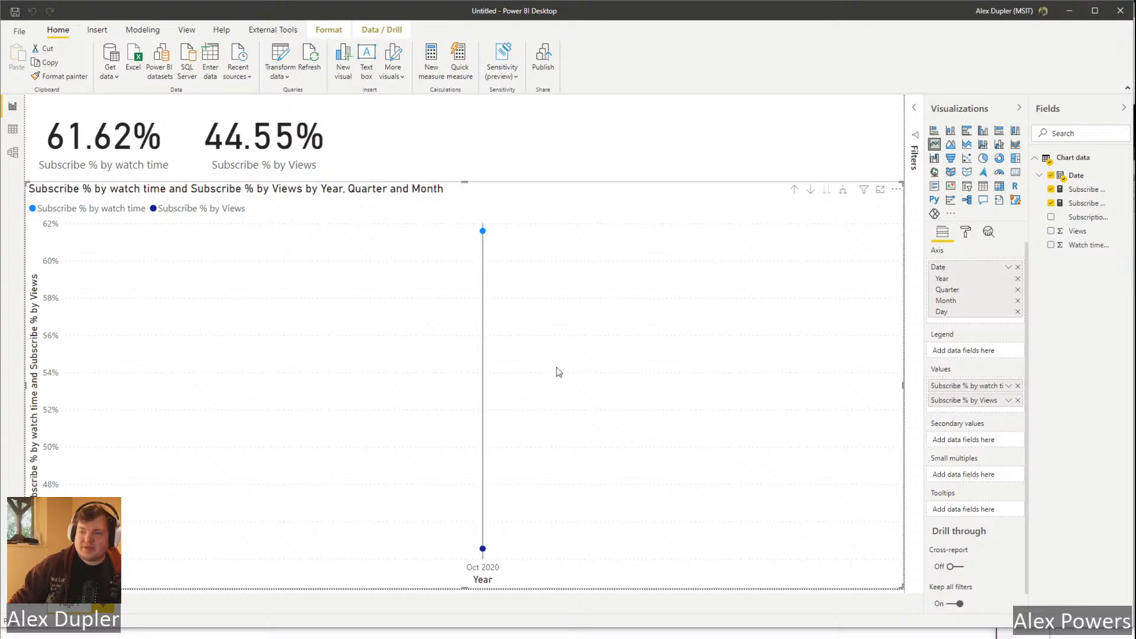
Start publishing the report and save it to the Desktop as IR Demo.
{"action": "mouse_move", "coordinate": [486, 364]}
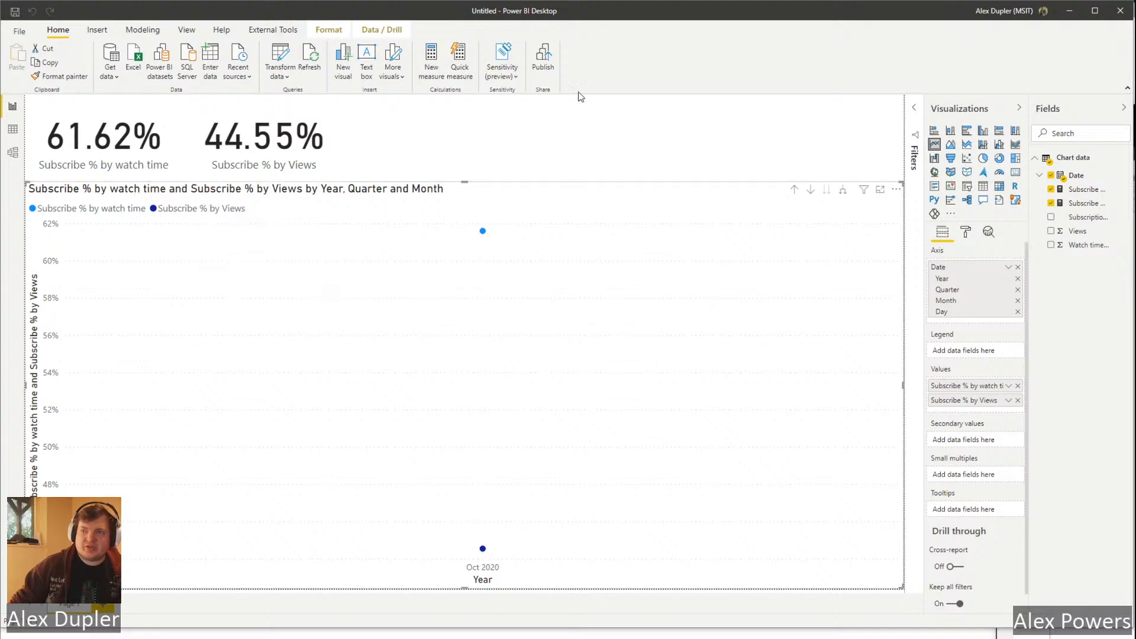
{"action": "left_click", "coordinate": [542, 59]}
{"action": "left_click", "coordinate": [1047, 431]}
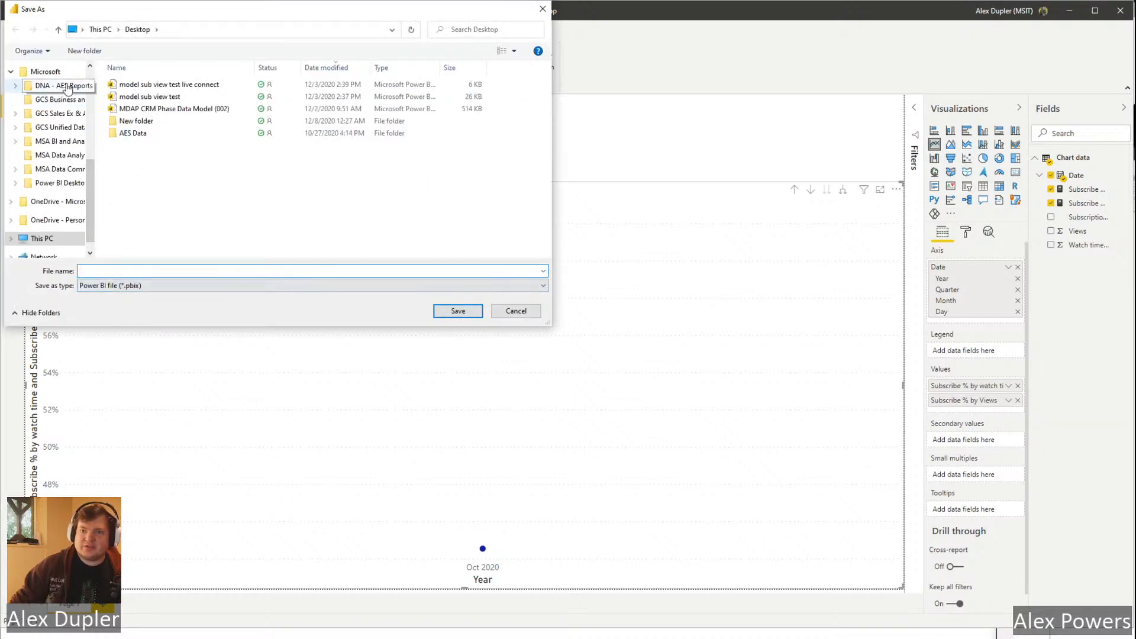
{"action": "scroll", "coordinate": [59, 89], "scroll_direction": "up", "scroll_amount": 10}
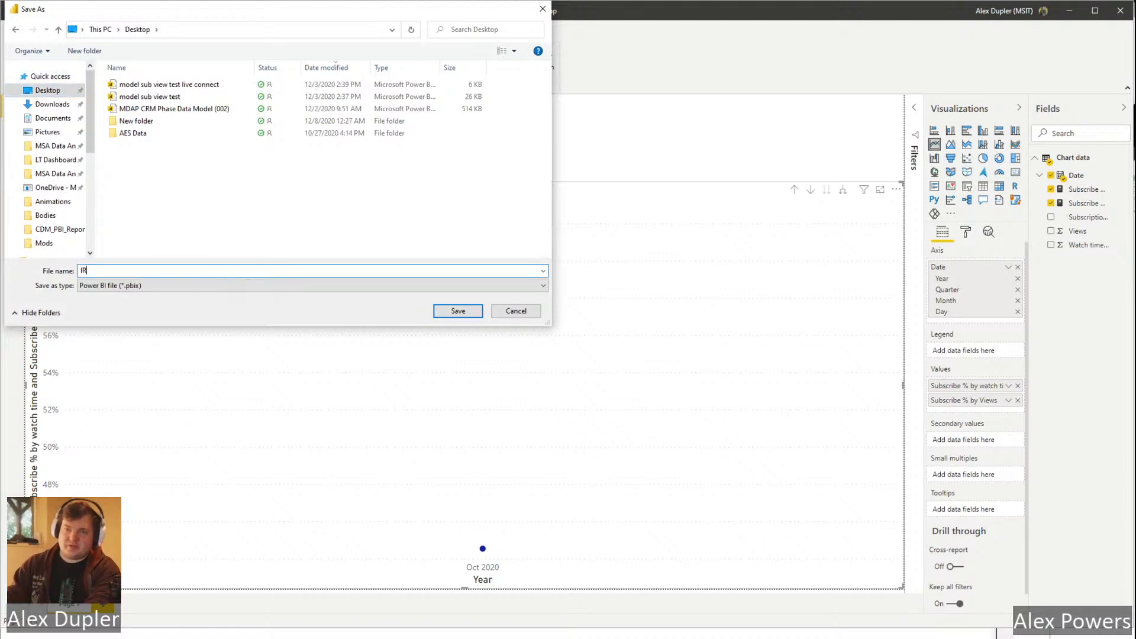
{"action": "type", "text": "emo"}
{"action": "key", "text": "Return"}
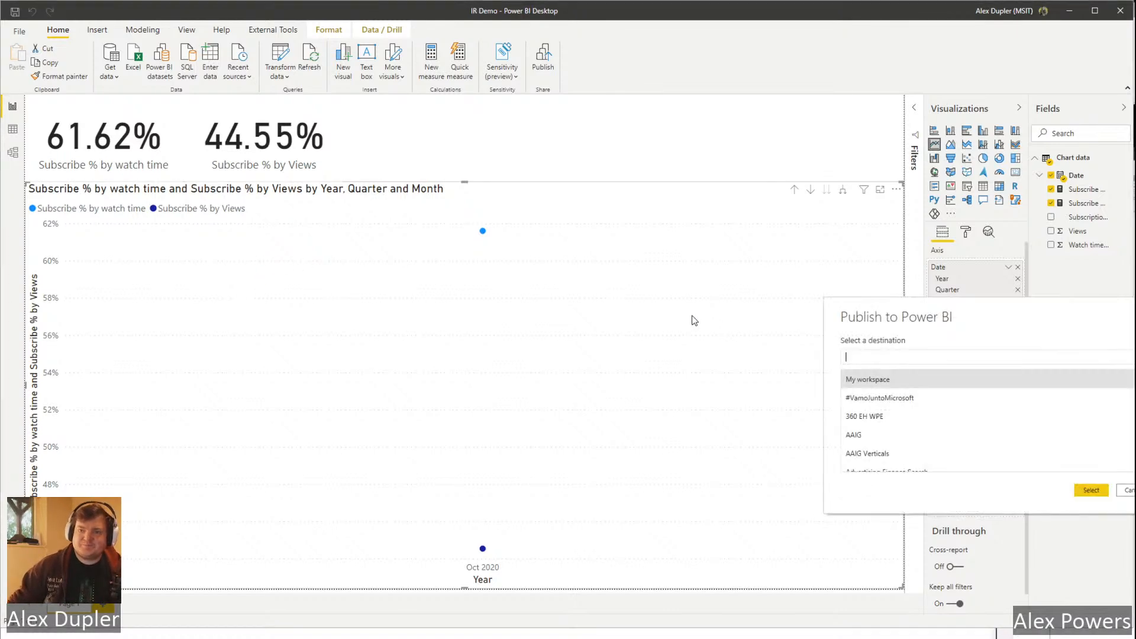
Publish the report to the MSA Data Analytics Platform [Test] workspace and dismiss the publishing dialog.
{"action": "scroll", "coordinate": [912, 413], "scroll_direction": "down", "scroll_amount": 5}
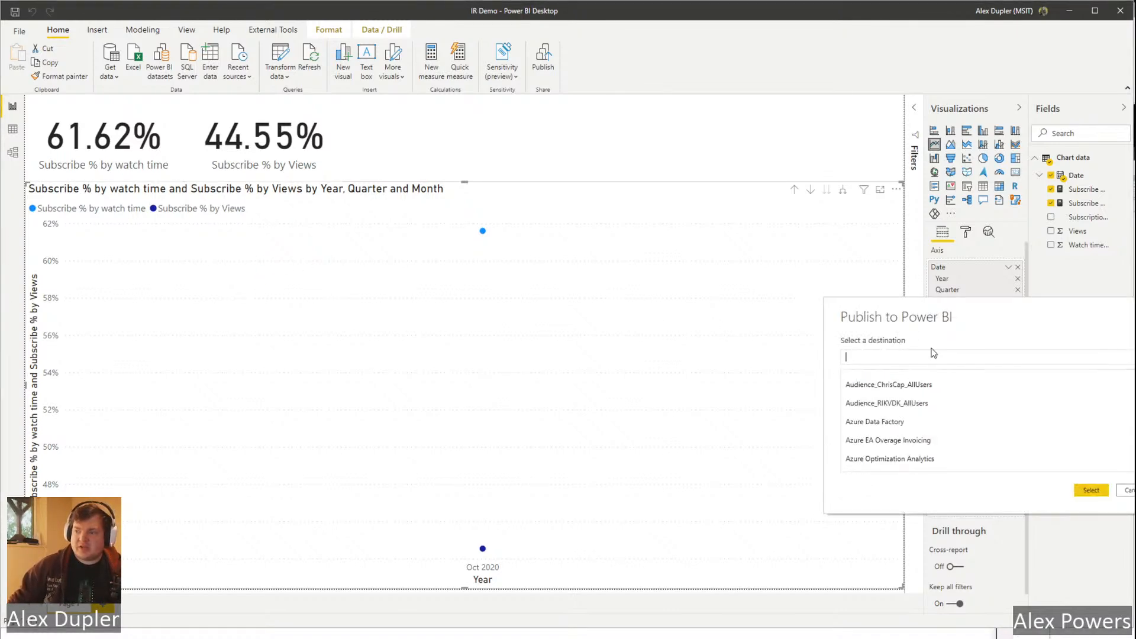
{"action": "scroll", "coordinate": [939, 381], "scroll_direction": "down", "scroll_amount": 15}
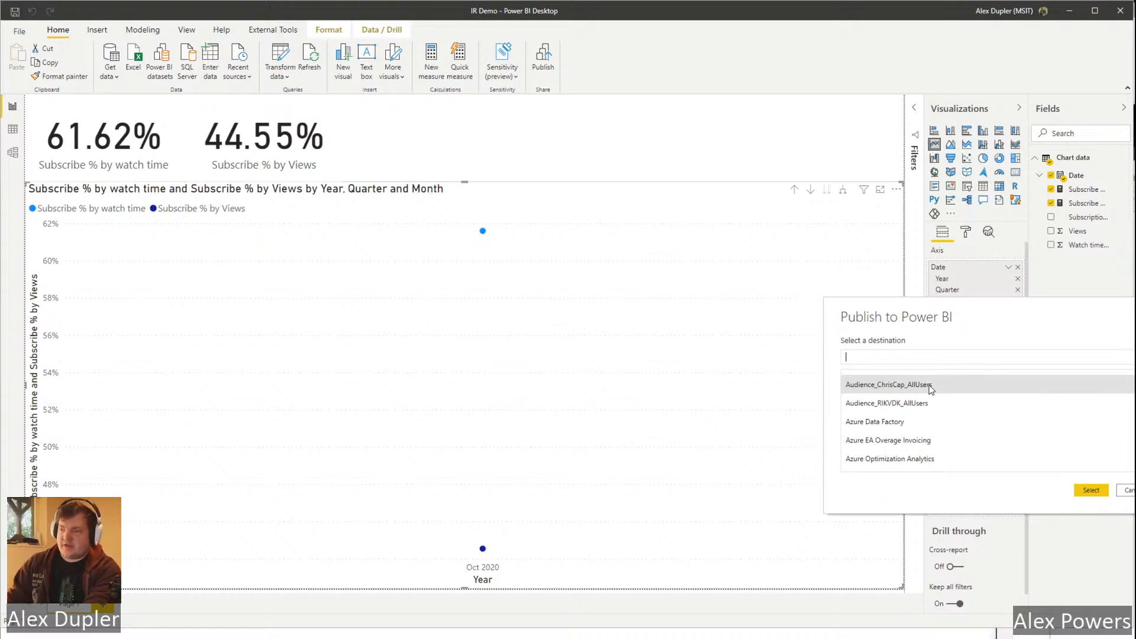
{"action": "scroll", "coordinate": [922, 399], "scroll_direction": "down", "scroll_amount": 10}
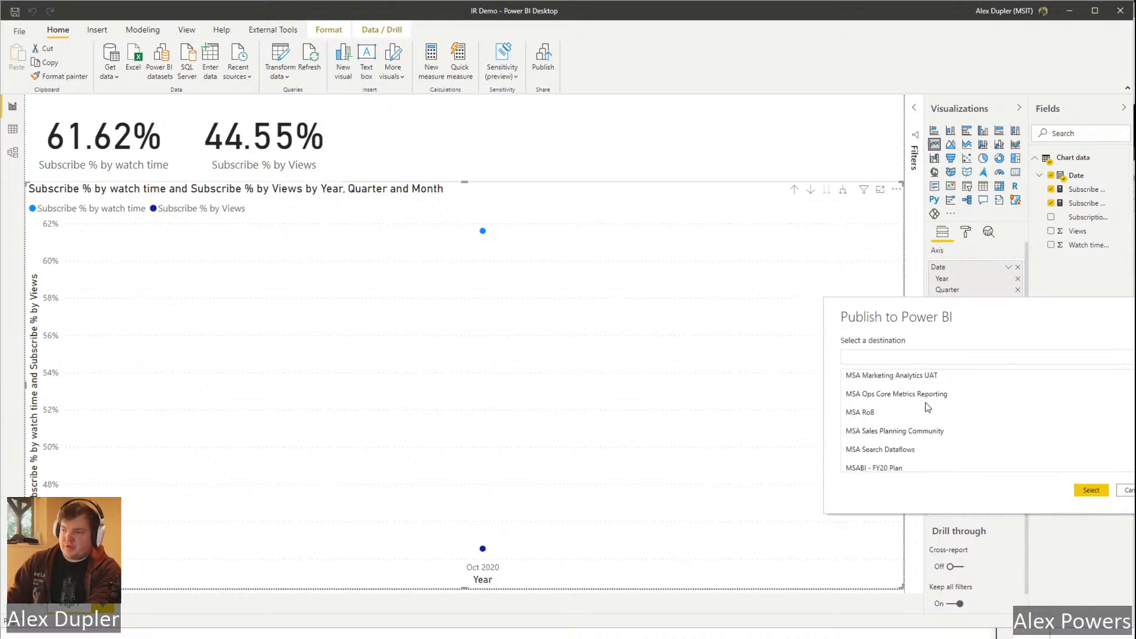
{"action": "scroll", "coordinate": [954, 418], "scroll_direction": "up", "scroll_amount": 10}
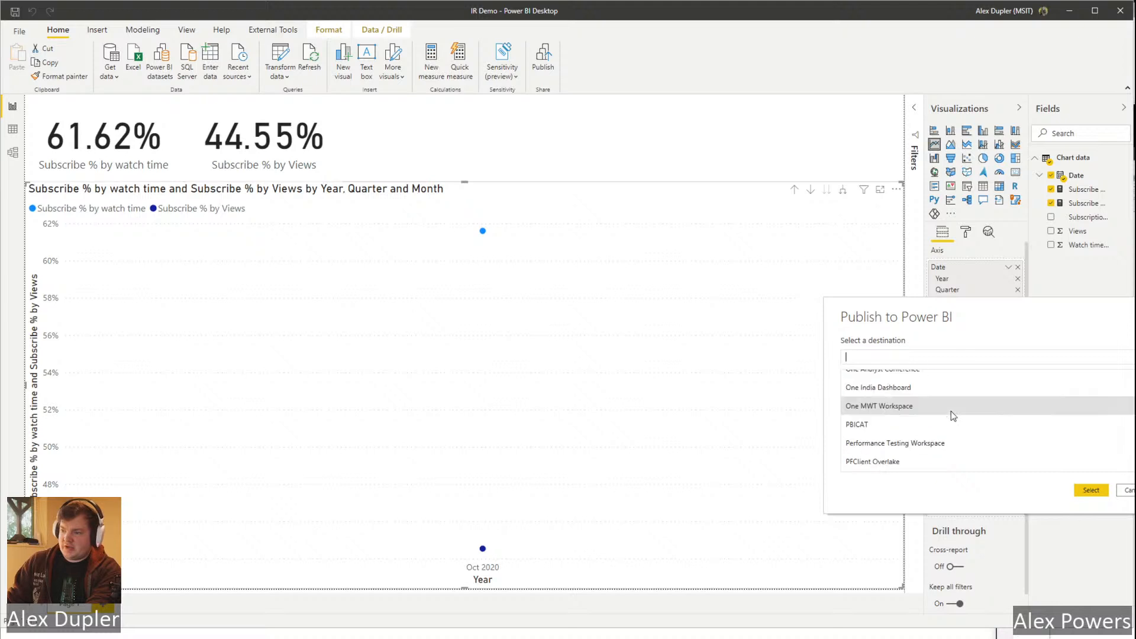
{"action": "scroll", "coordinate": [954, 416], "scroll_direction": "up", "scroll_amount": 5}
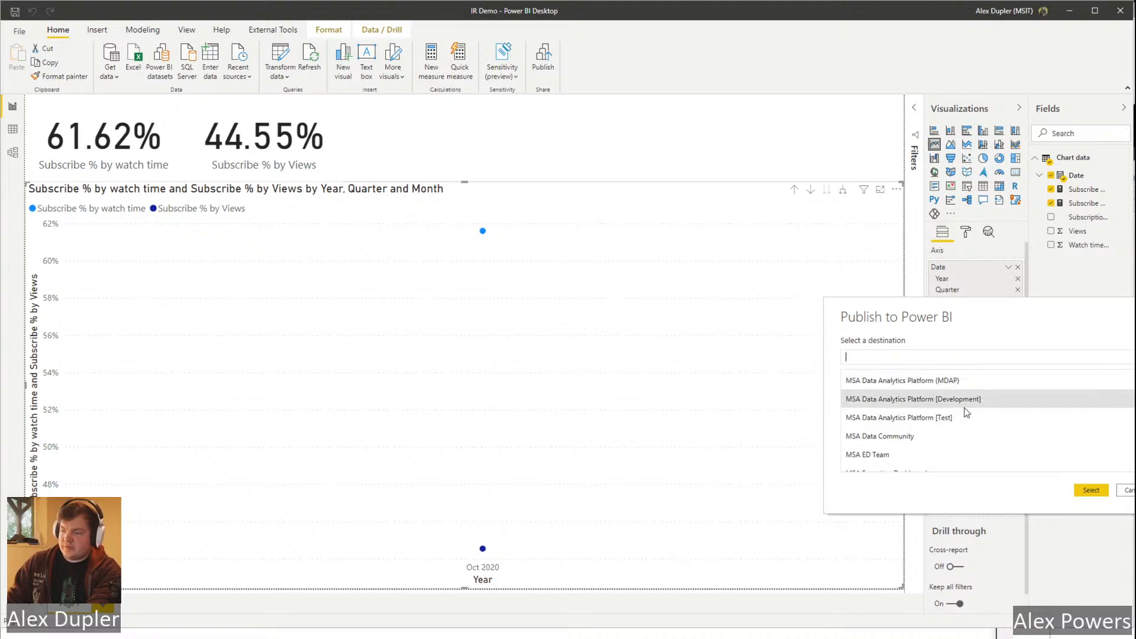
{"action": "left_click", "coordinate": [954, 418]}
{"action": "left_click", "coordinate": [1094, 491]}
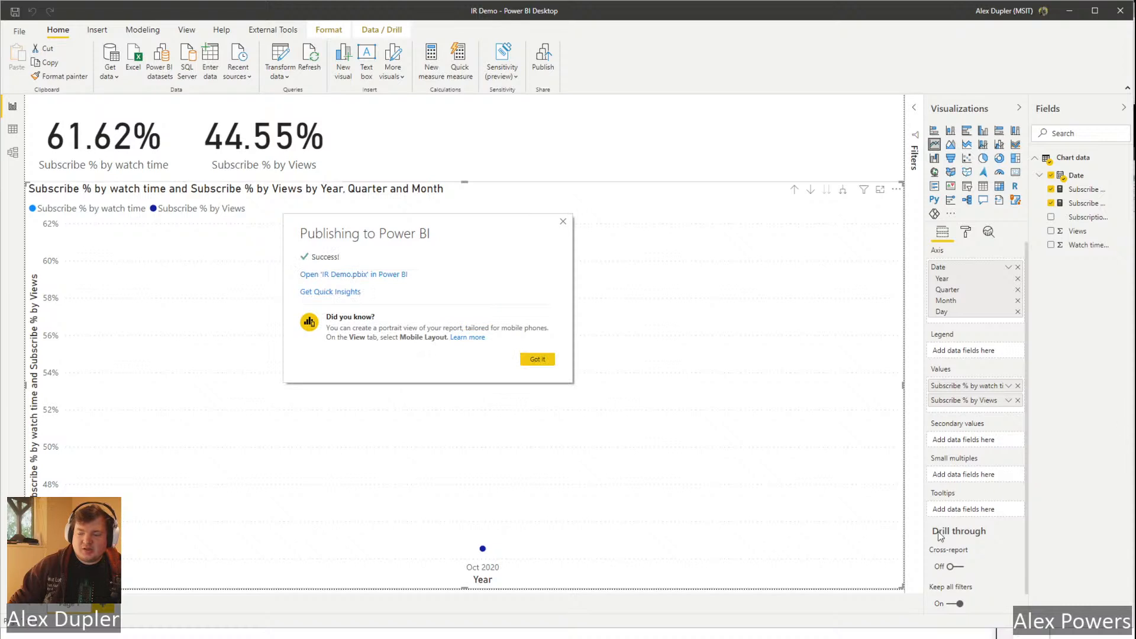
{"action": "left_click", "coordinate": [541, 361]}
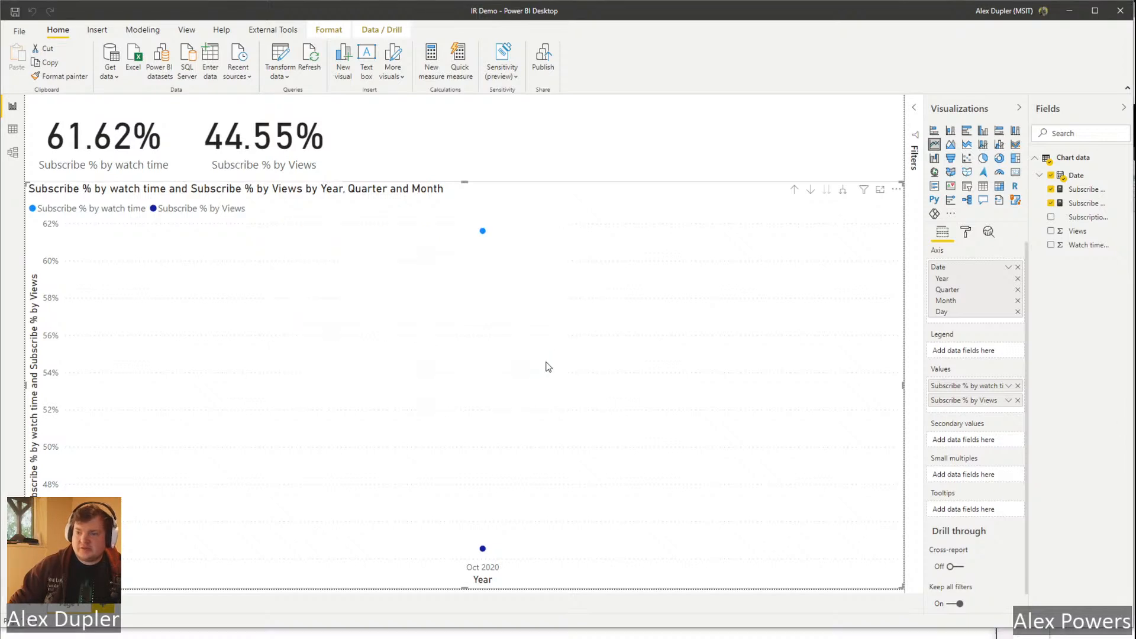
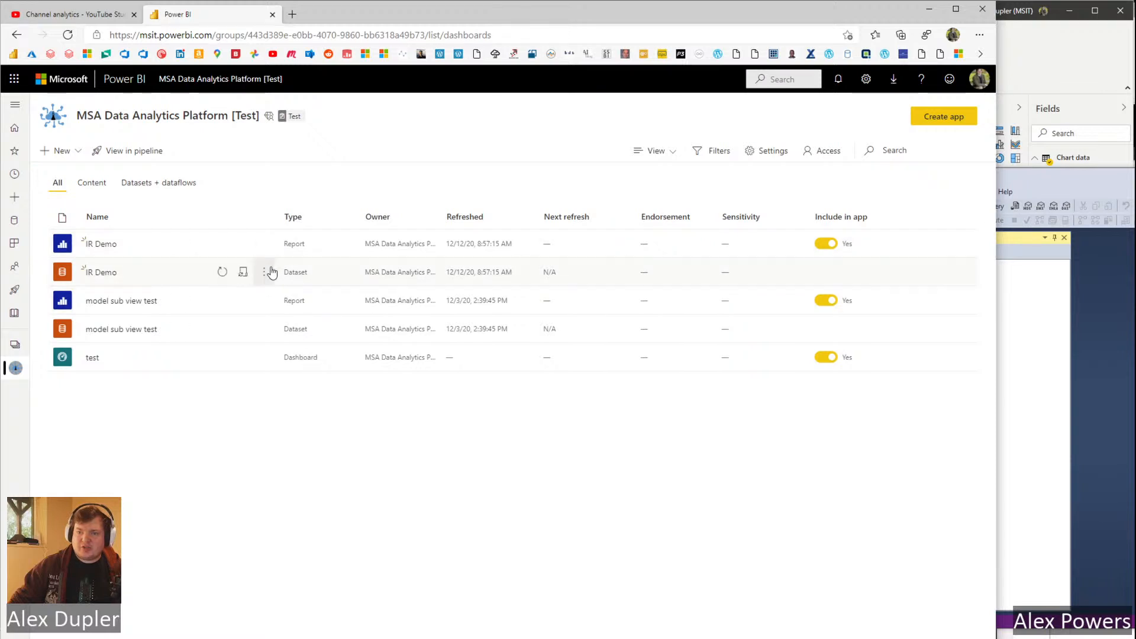
Check the IR Demo dataset's settings, return to the workspace list and switch to SQL Server Management Studio.
{"action": "left_click", "coordinate": [246, 271]}
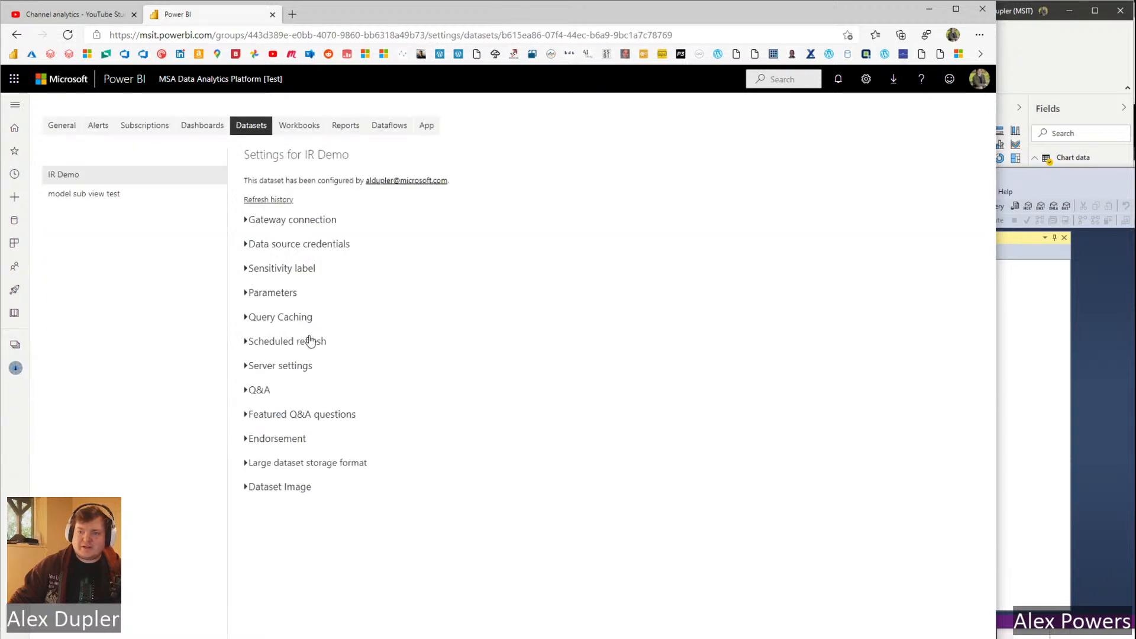
{"action": "key", "text": "alt+Left"}
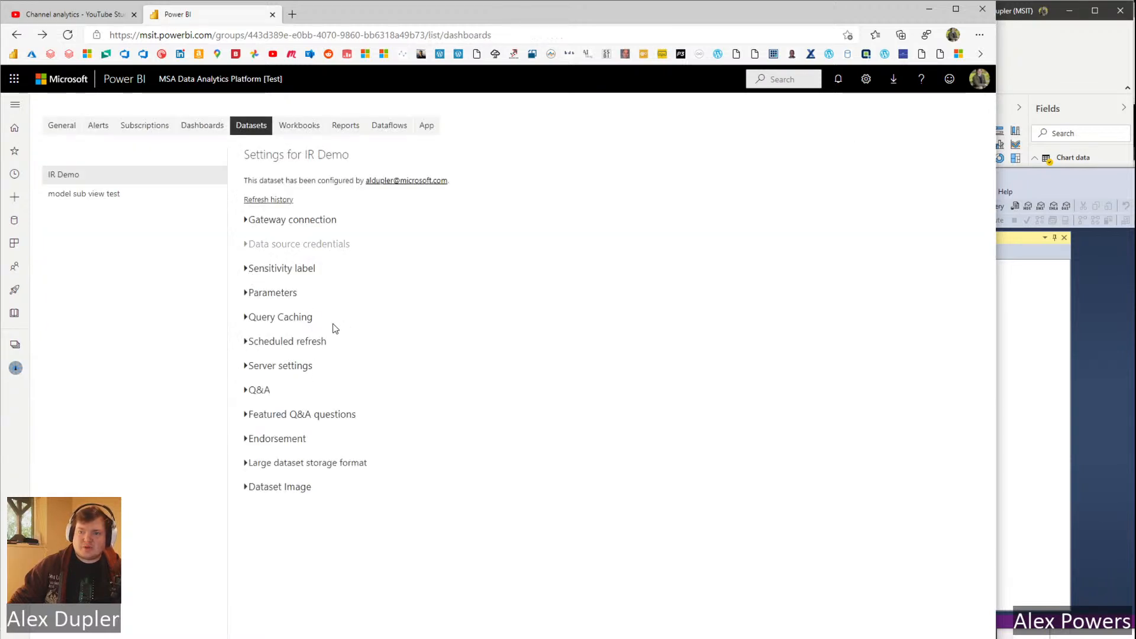
{"action": "left_click_drag", "start_coordinate": [1135, 180], "coordinate": [226, 73]}
{"action": "key", "text": "alt+Tab"}
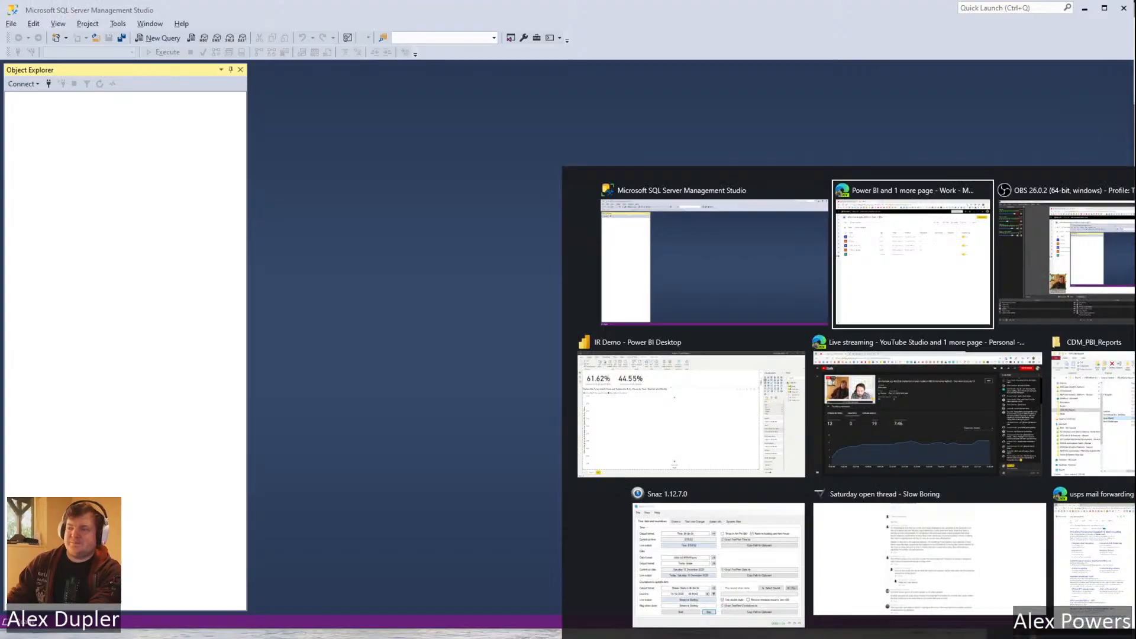
{"action": "key", "text": "alt+shift+Tab"}
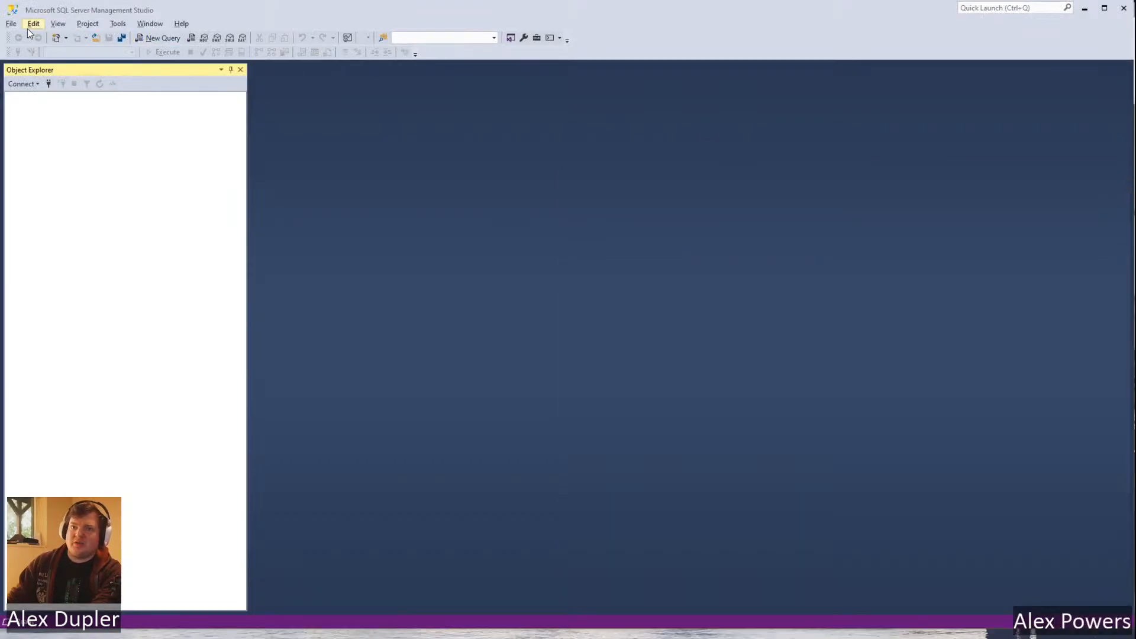
{"action": "left_click", "coordinate": [10, 24]}
{"action": "left_click", "coordinate": [118, 24]}
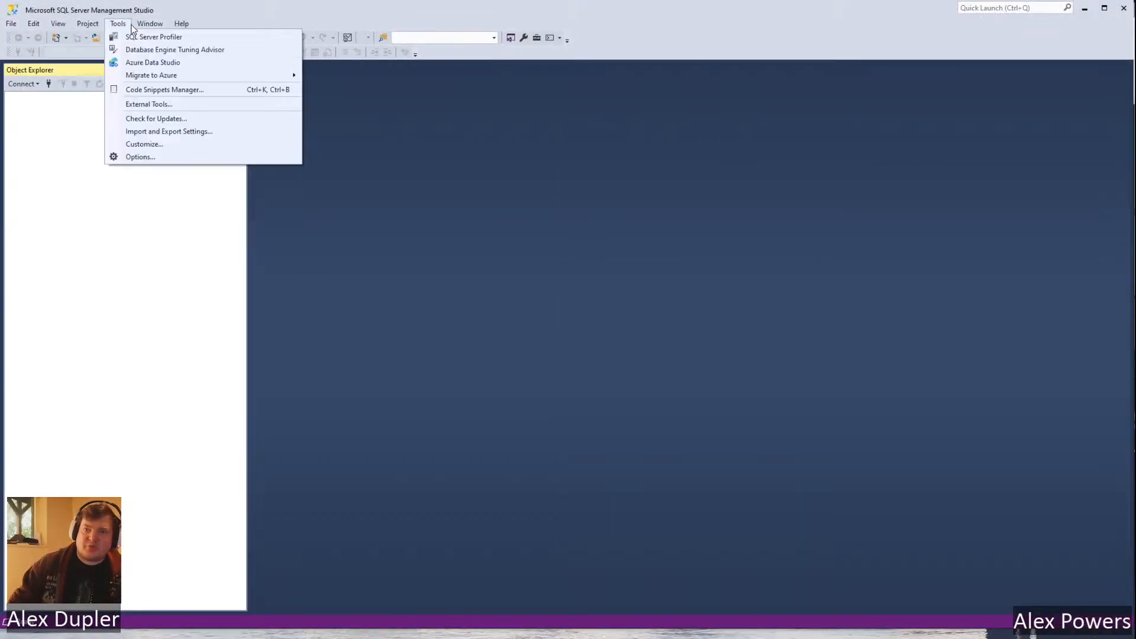
{"action": "left_click", "coordinate": [117, 24]}
{"action": "left_click", "coordinate": [58, 24]}
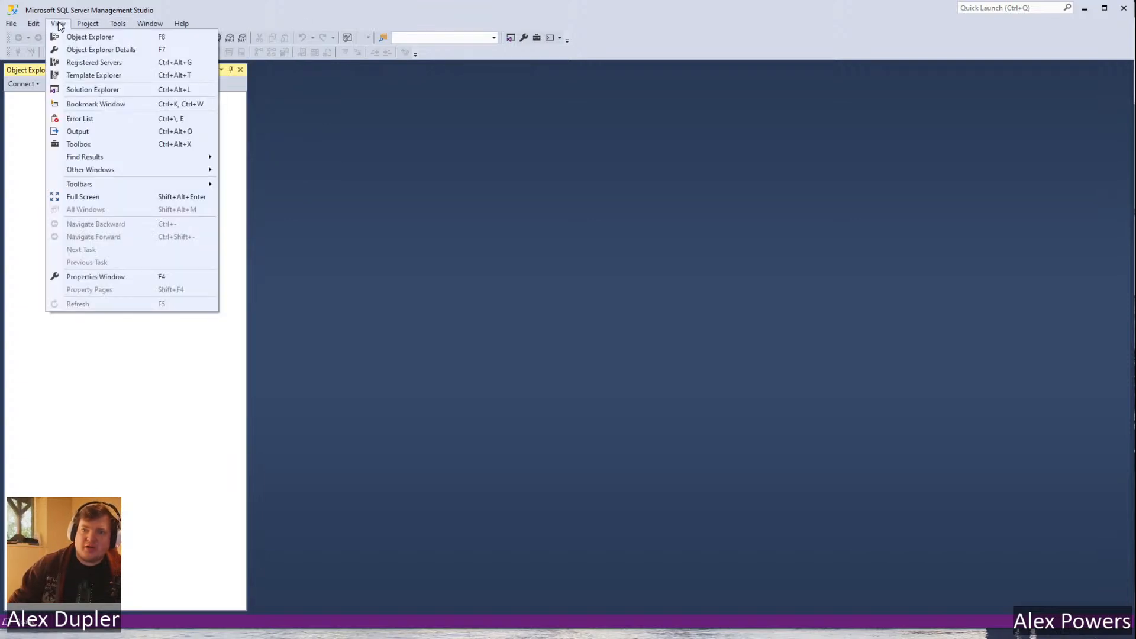
{"action": "left_click", "coordinate": [34, 24]}
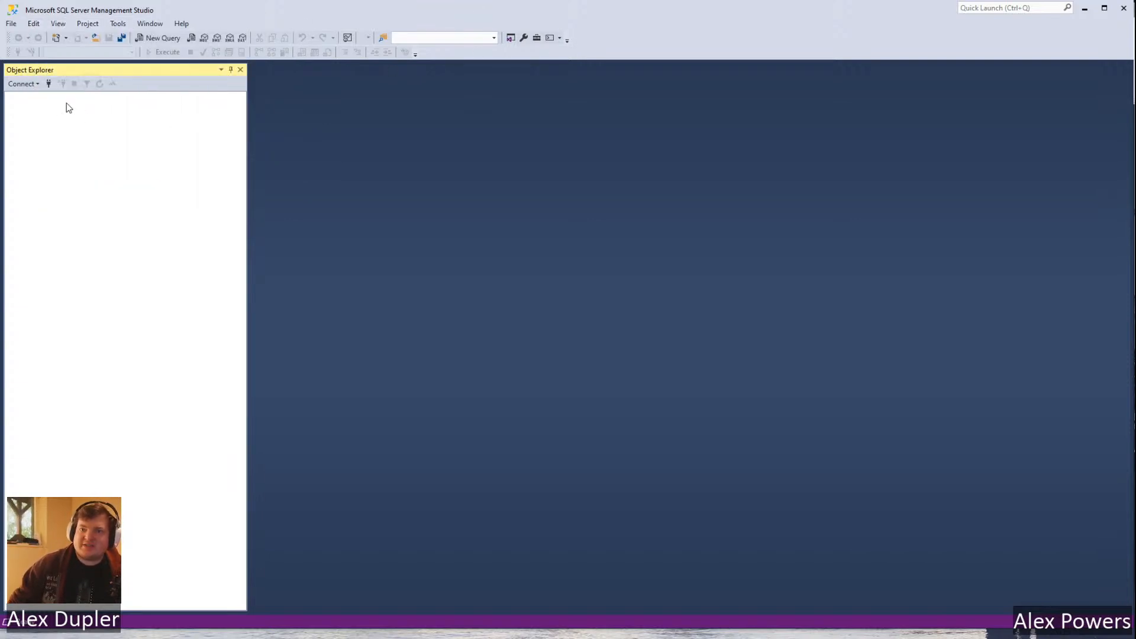
Try to connect to the MSA Data Analytics Platform [Development] workspace as an Analysis Services server with Azure Active Directory - Universal with MFA authentication.
{"action": "type", "text": "z"}
{"action": "key", "text": "alt+Tab"}
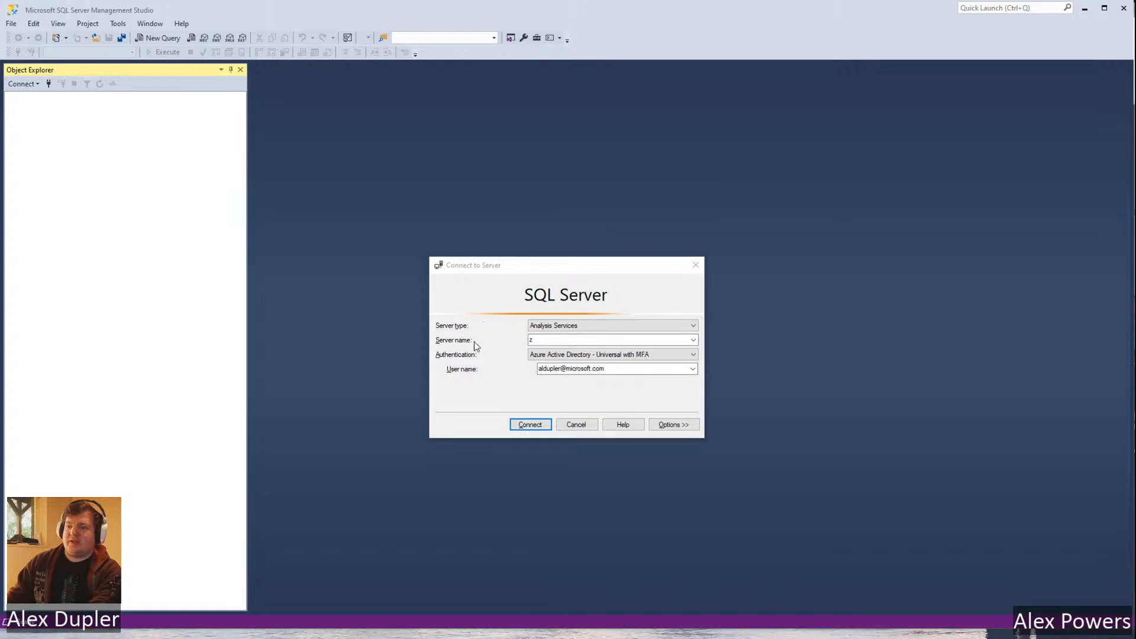
{"action": "left_click", "coordinate": [540, 327]}
{"action": "left_click", "coordinate": [560, 294]}
{"action": "left_click", "coordinate": [577, 340]}
{"action": "key", "text": "ctrl+z"}
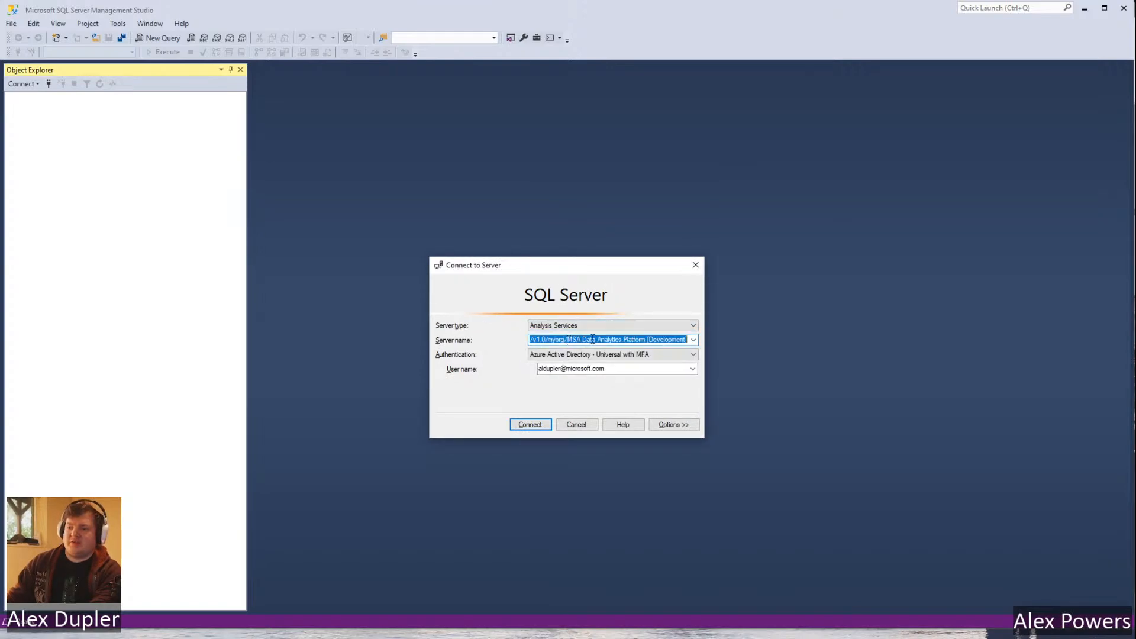
{"action": "left_click", "coordinate": [530, 425]}
Switch to the Power BI service and copy the workspace connection address from the Test workspace's Premium settings.
{"action": "key", "text": "alt+Tab"}
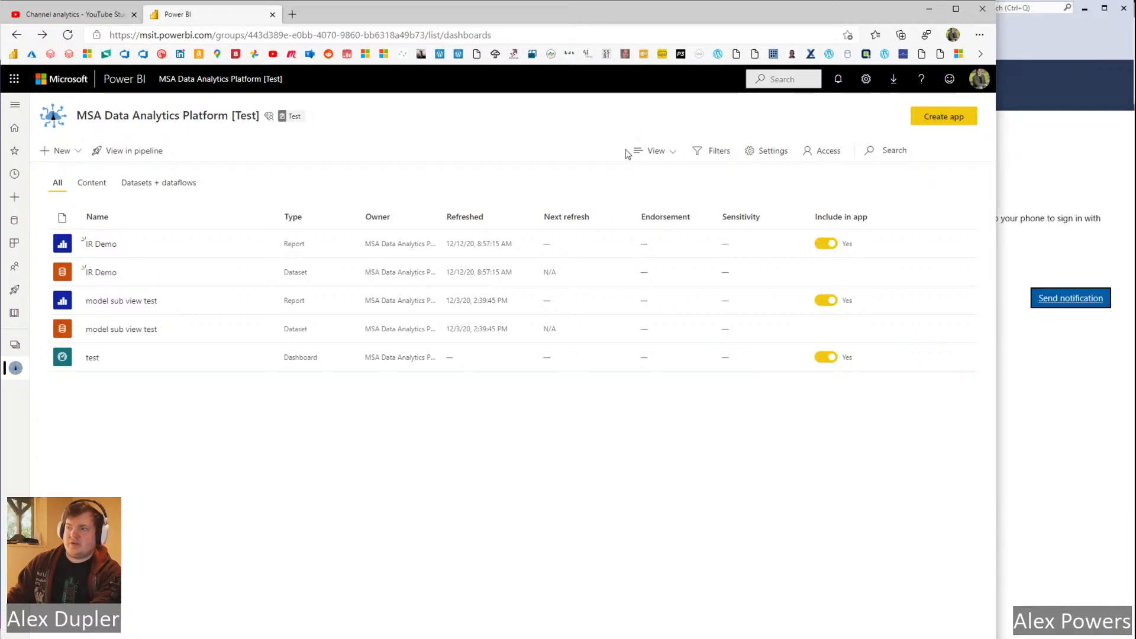
{"action": "left_click", "coordinate": [768, 152]}
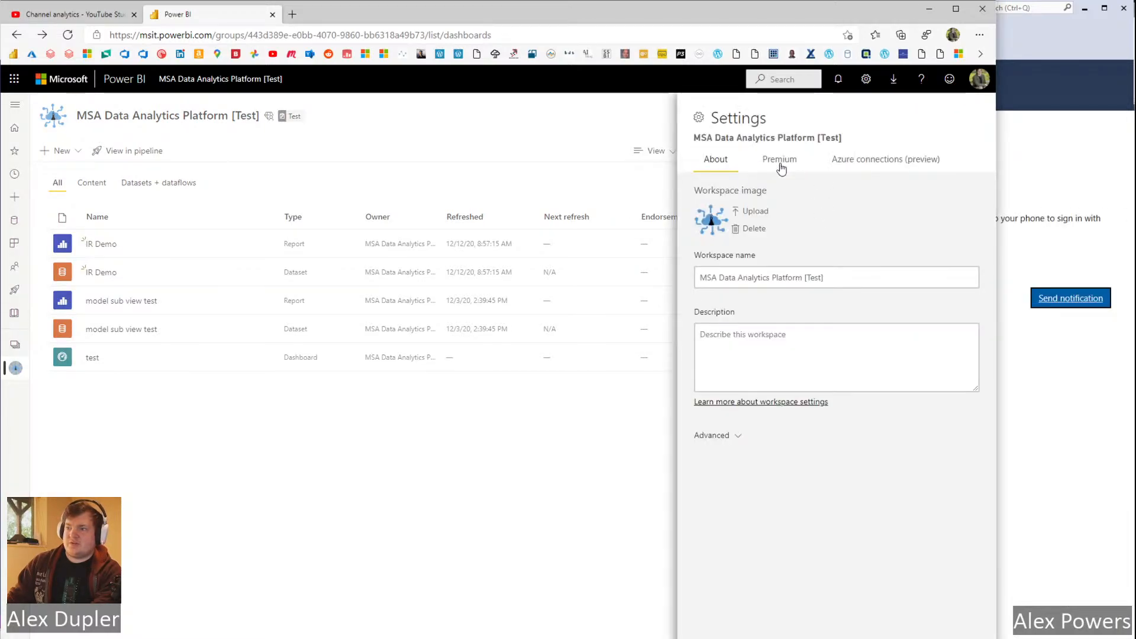
{"action": "left_click", "coordinate": [781, 165]}
{"action": "double_click", "coordinate": [843, 360]}
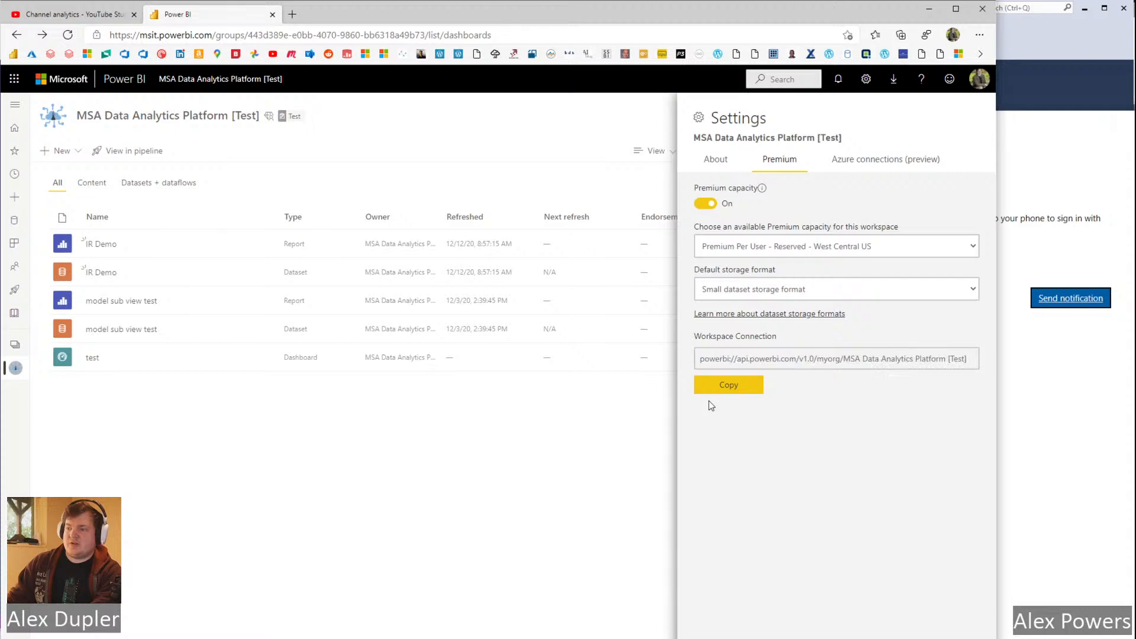
{"action": "left_click", "coordinate": [727, 386]}
Abandon the pending sign-in in SQL Server Management Studio and connect to the copied MSA Data Analytics Platform [Test] address instead.
{"action": "left_click", "coordinate": [1060, 229]}
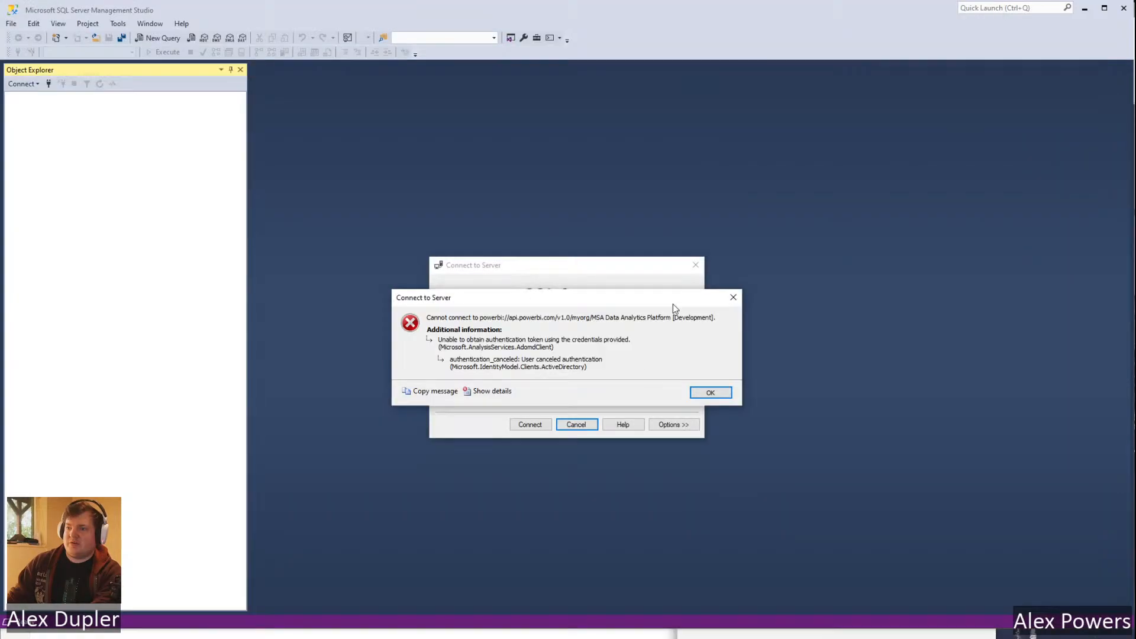
{"action": "left_click", "coordinate": [713, 393]}
{"action": "left_click", "coordinate": [568, 340]}
{"action": "key", "text": "ctrl+v"}
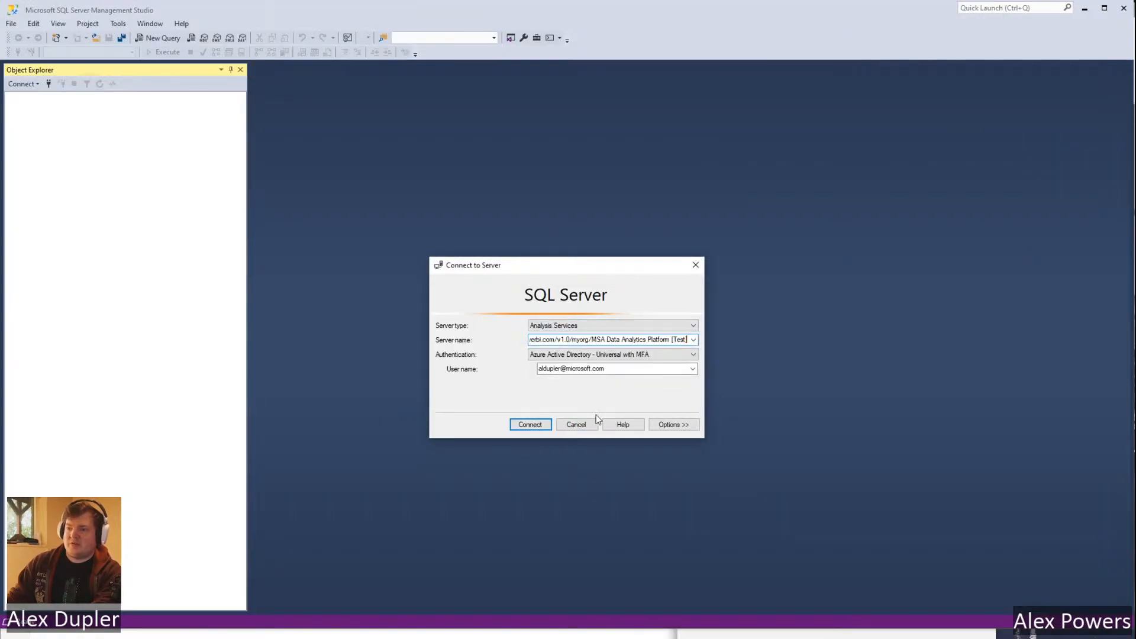
{"action": "left_click", "coordinate": [530, 424]}
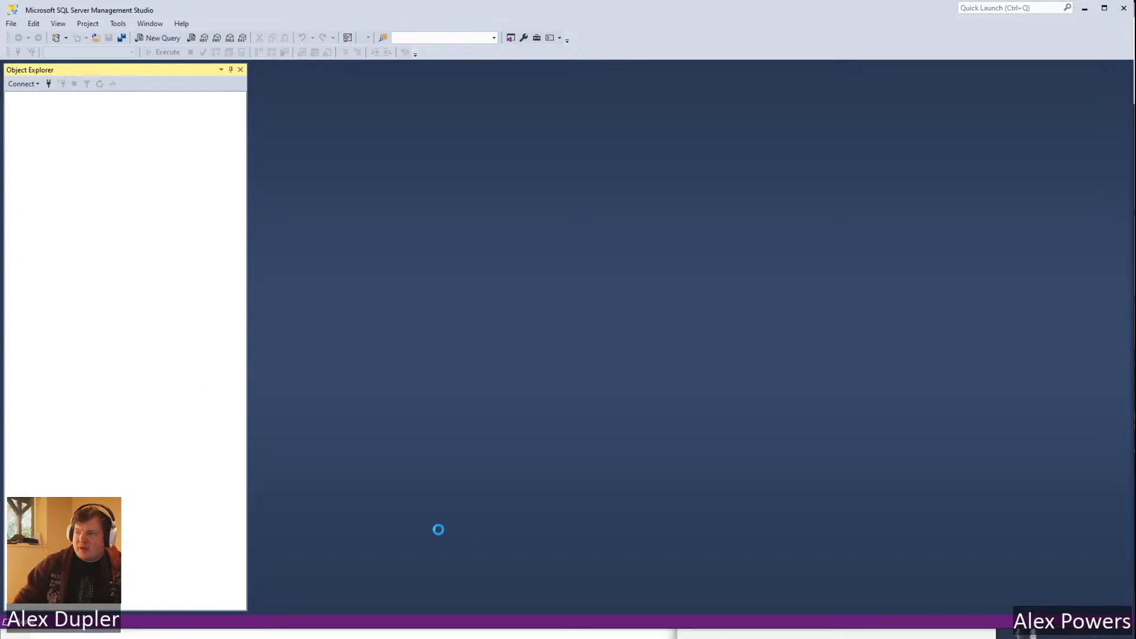
Expand the databases down to IR Demo's tables, select Chart data and widen the Object Explorer to show full names.
{"action": "left_click", "coordinate": [117, 25]}
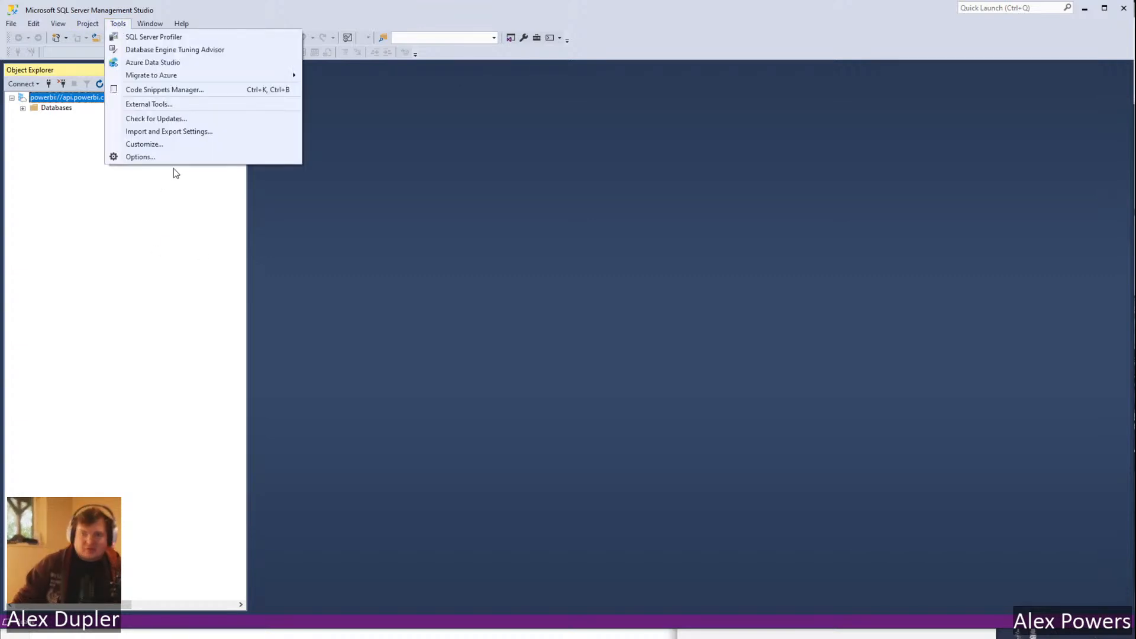
{"action": "left_click", "coordinate": [79, 184]}
{"action": "left_click", "coordinate": [22, 109]}
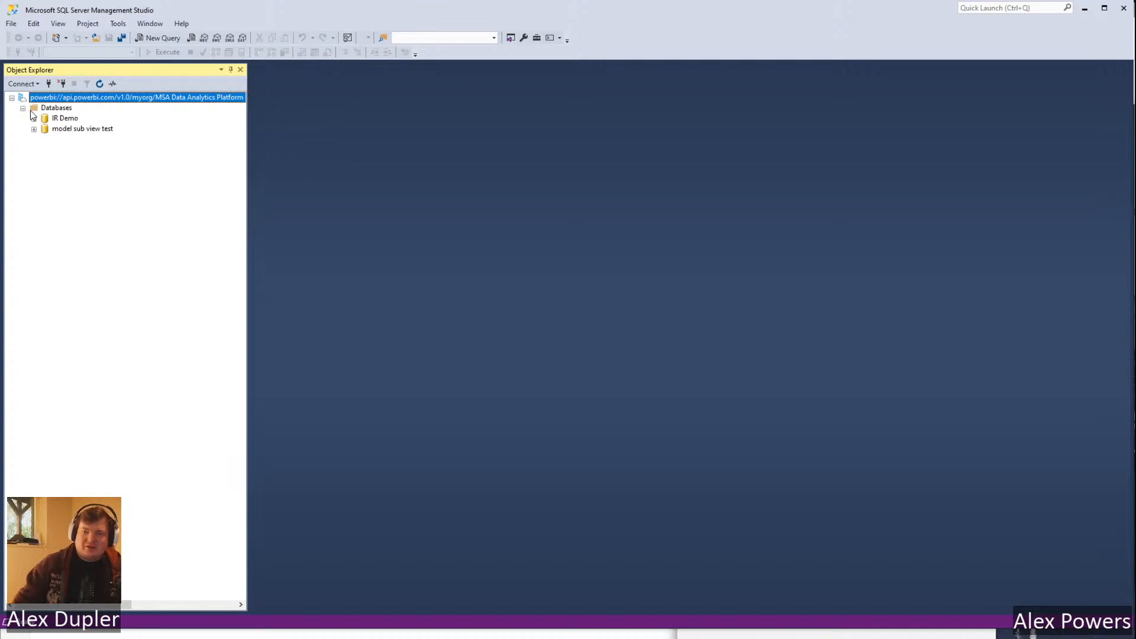
{"action": "left_click", "coordinate": [34, 118]}
{"action": "left_click", "coordinate": [45, 140]}
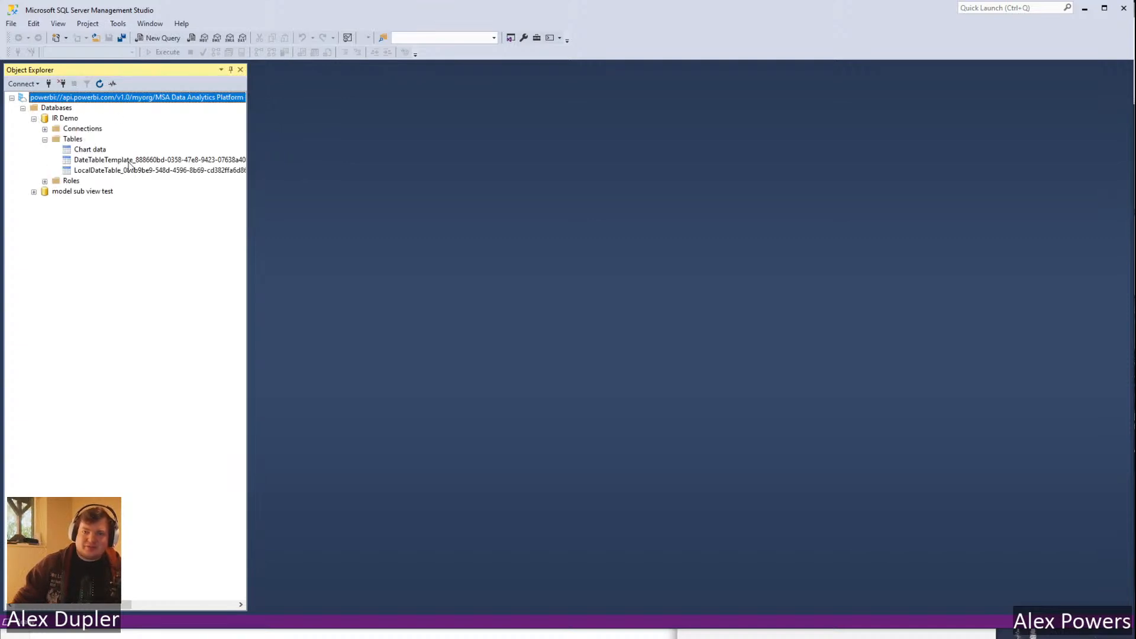
{"action": "left_click", "coordinate": [101, 150]}
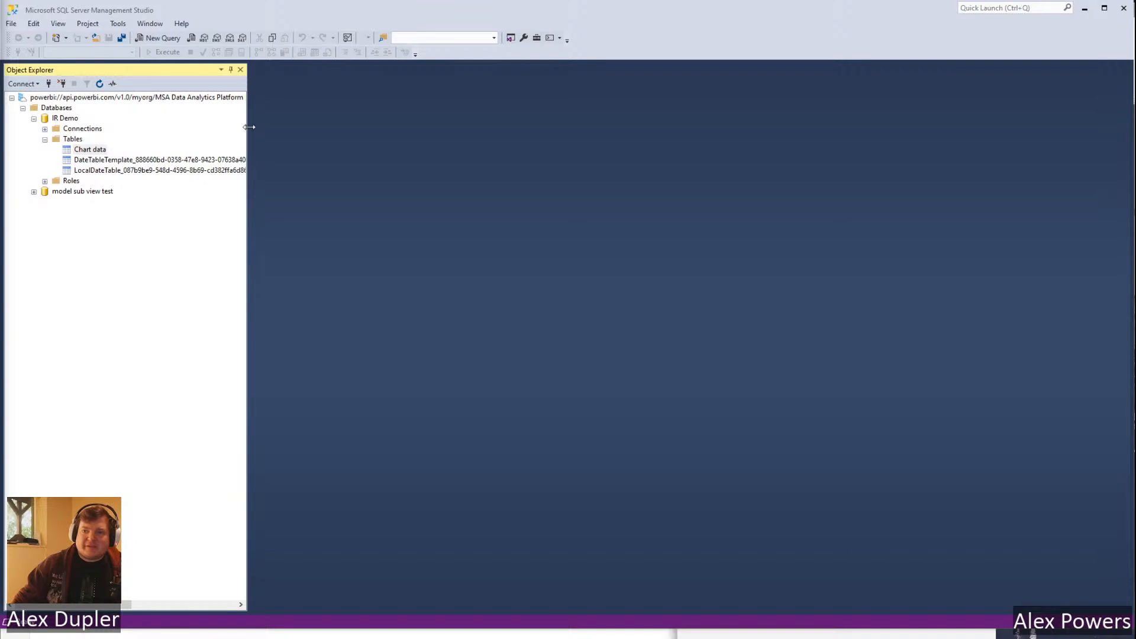
{"action": "left_click_drag", "start_coordinate": [248, 127], "coordinate": [411, 144]}
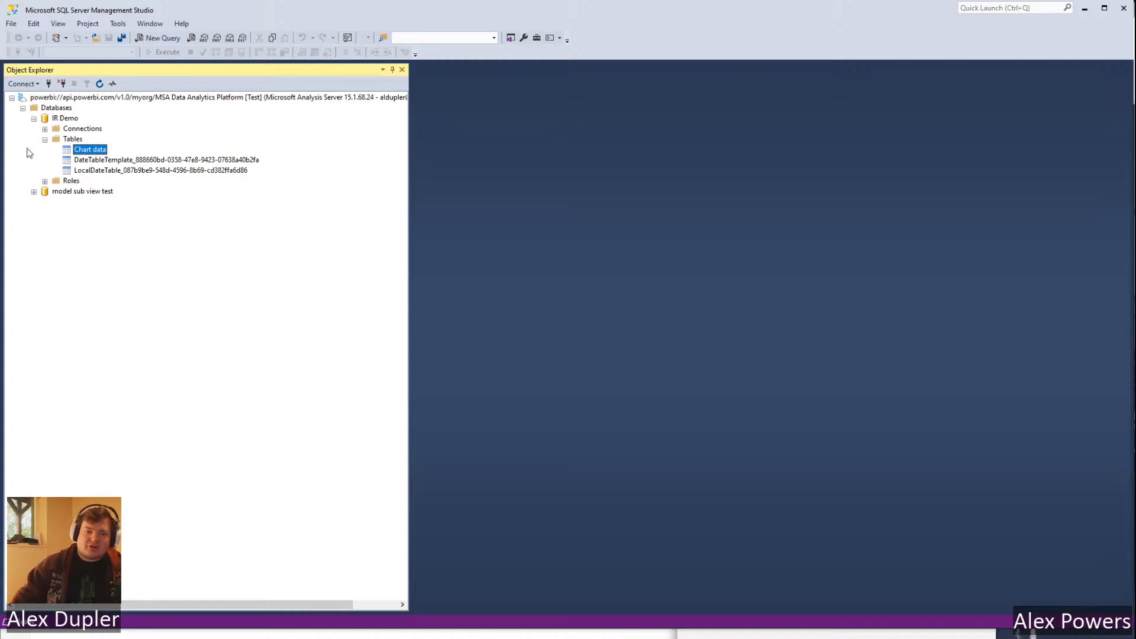
View the Chart data table's partitions with the full partition name showing, and close the Partitions dialog.
{"action": "right_click", "coordinate": [90, 156]}
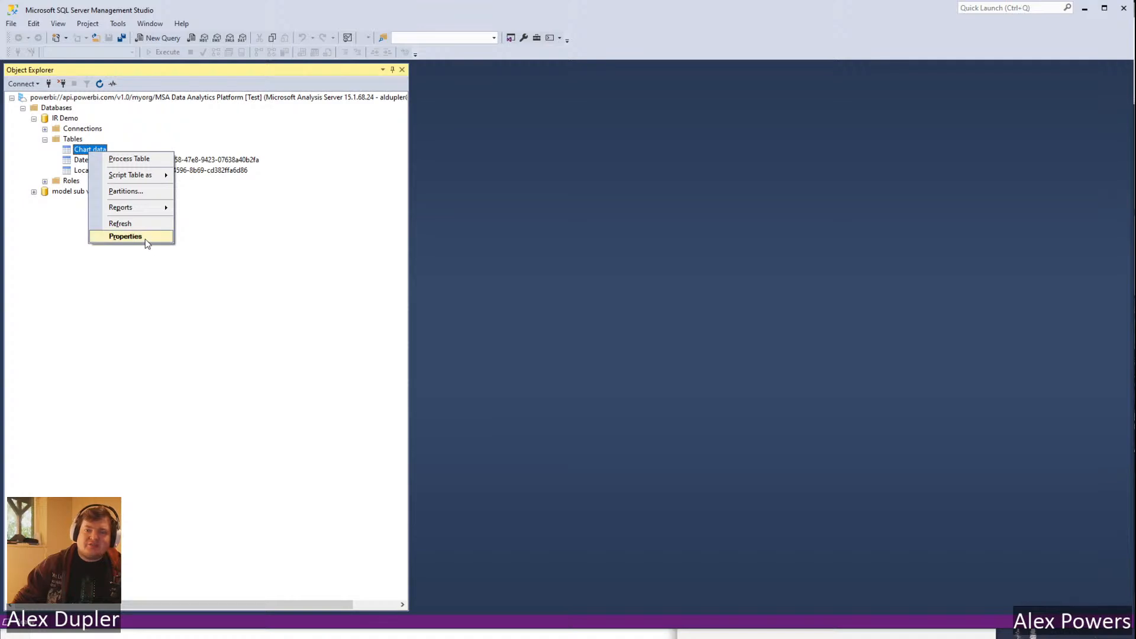
{"action": "left_click", "coordinate": [144, 193]}
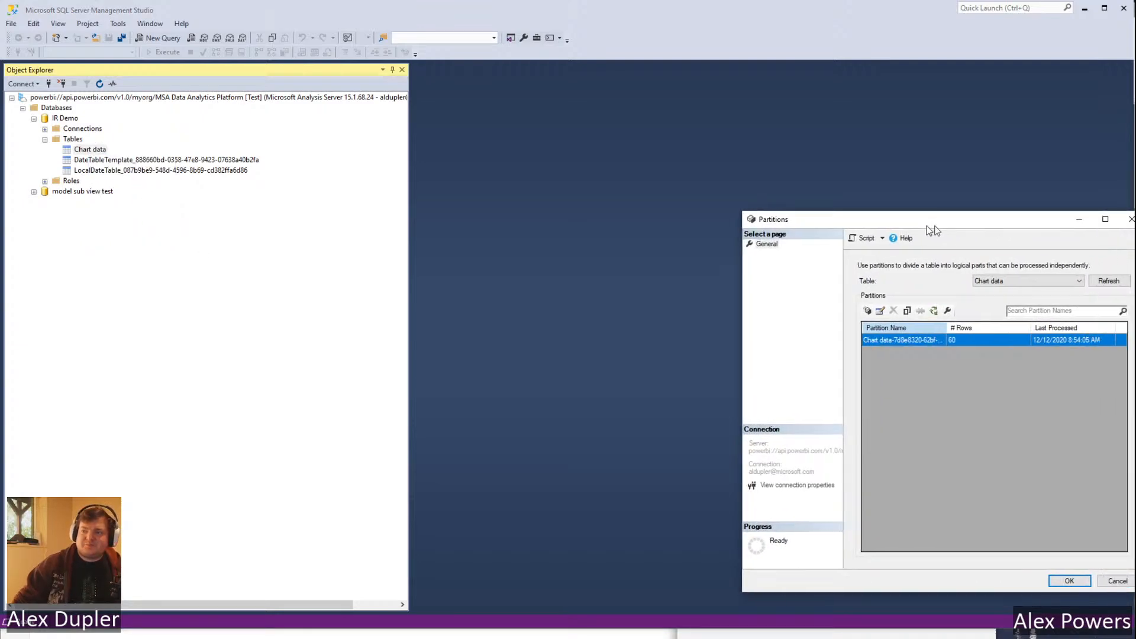
{"action": "left_click_drag", "start_coordinate": [988, 227], "coordinate": [389, 107]}
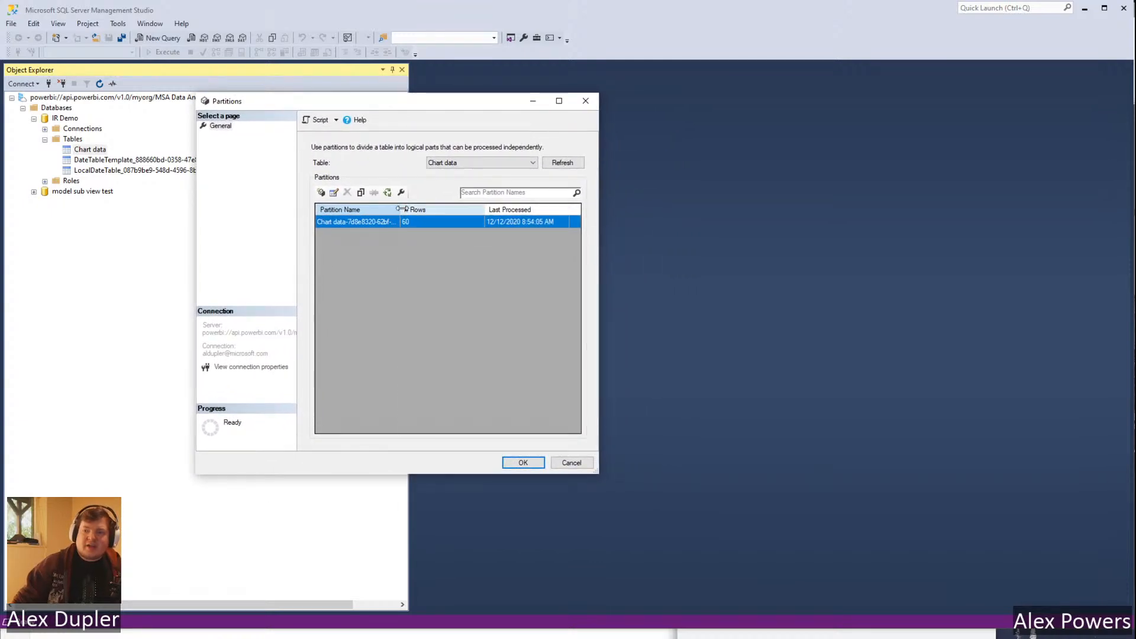
{"action": "left_click_drag", "start_coordinate": [401, 210], "coordinate": [459, 216]}
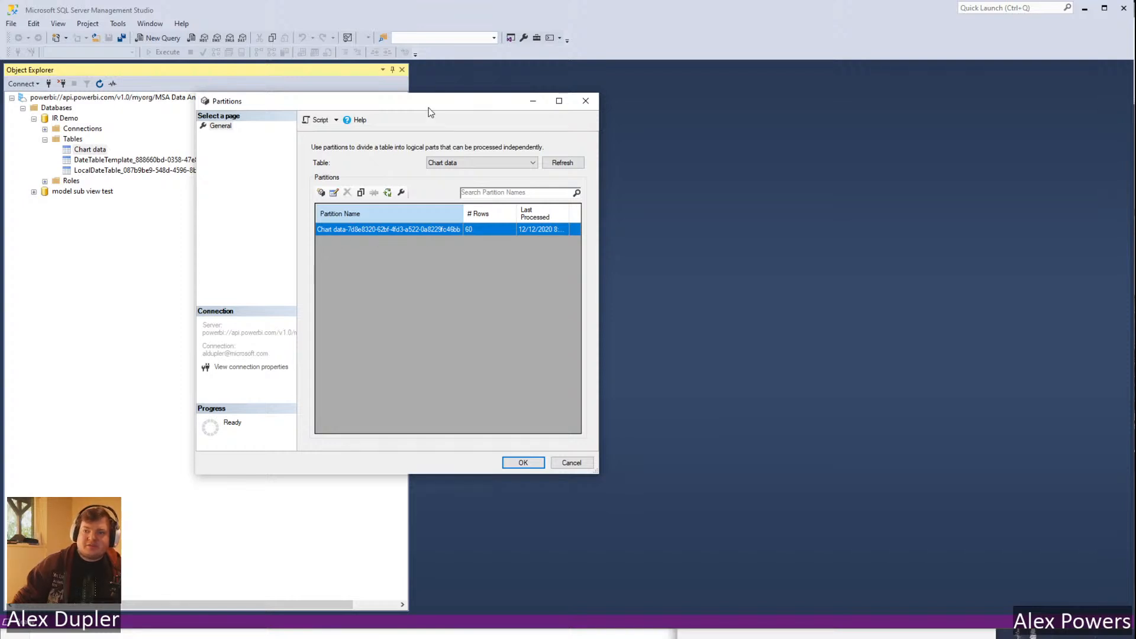
{"action": "left_click_drag", "start_coordinate": [429, 108], "coordinate": [396, 113]}
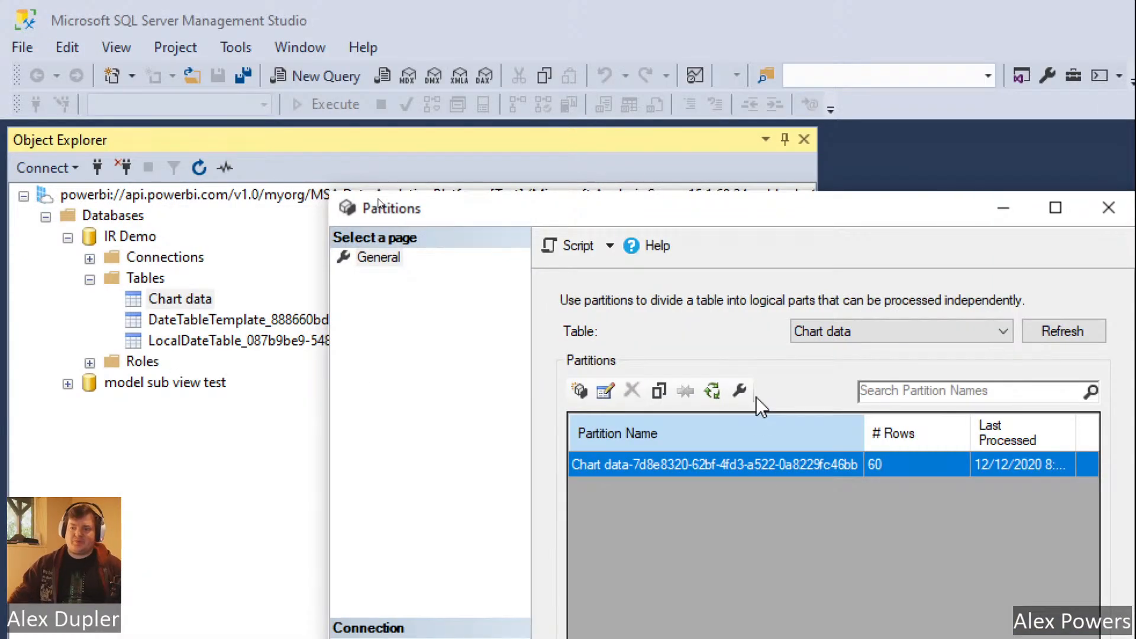
{"action": "key", "text": "Escape"}
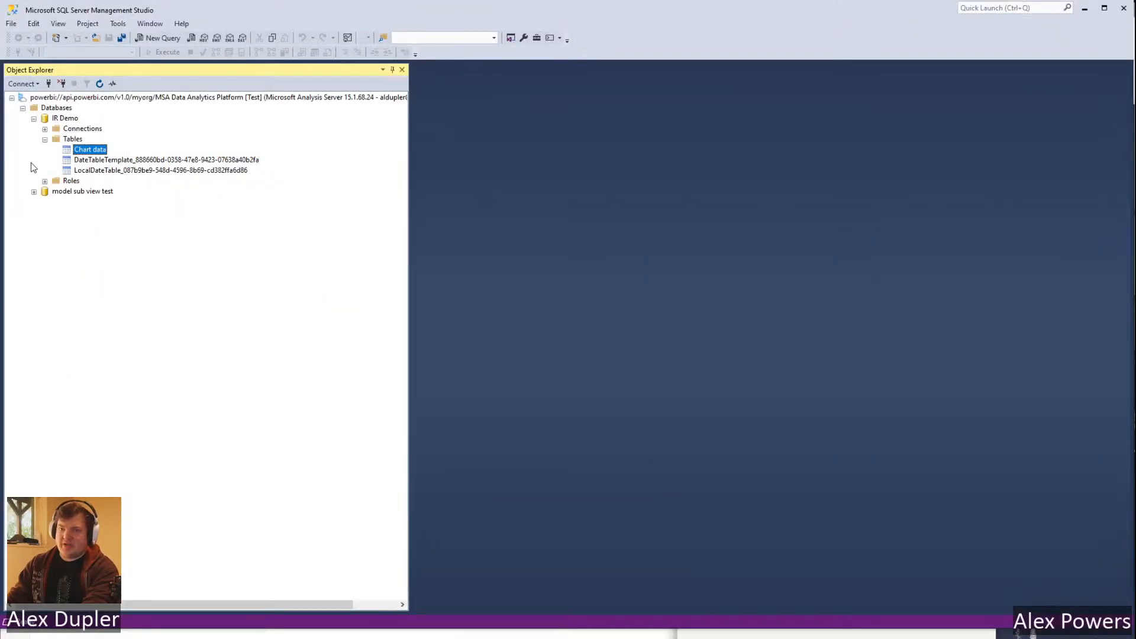
Switch to Tabular Editor, connect to the MSA Data Analytics Platform [Test] server address and load the IR Demo database.
{"action": "key", "text": "alt+Tab"}
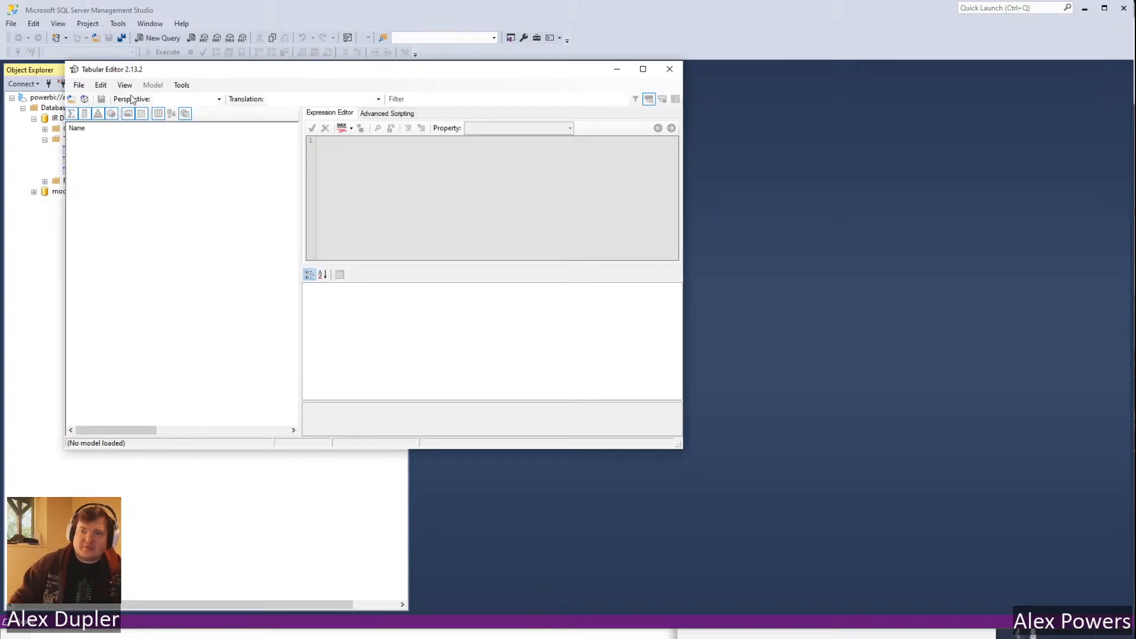
{"action": "left_click", "coordinate": [84, 100]}
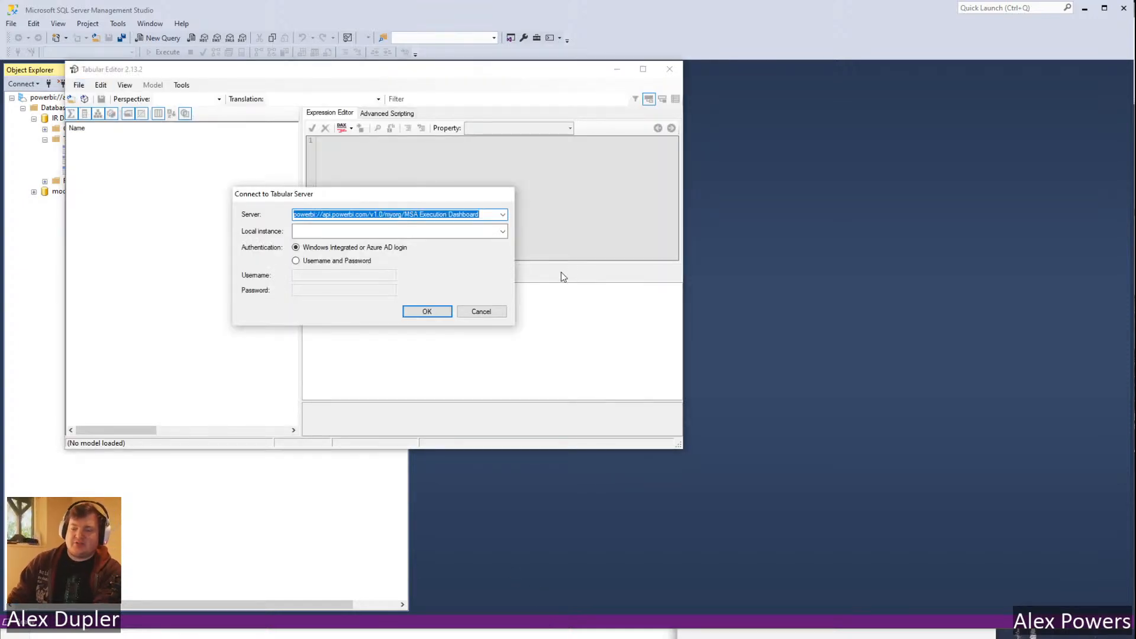
{"action": "key", "text": "ctrl+v"}
{"action": "left_click", "coordinate": [434, 312]}
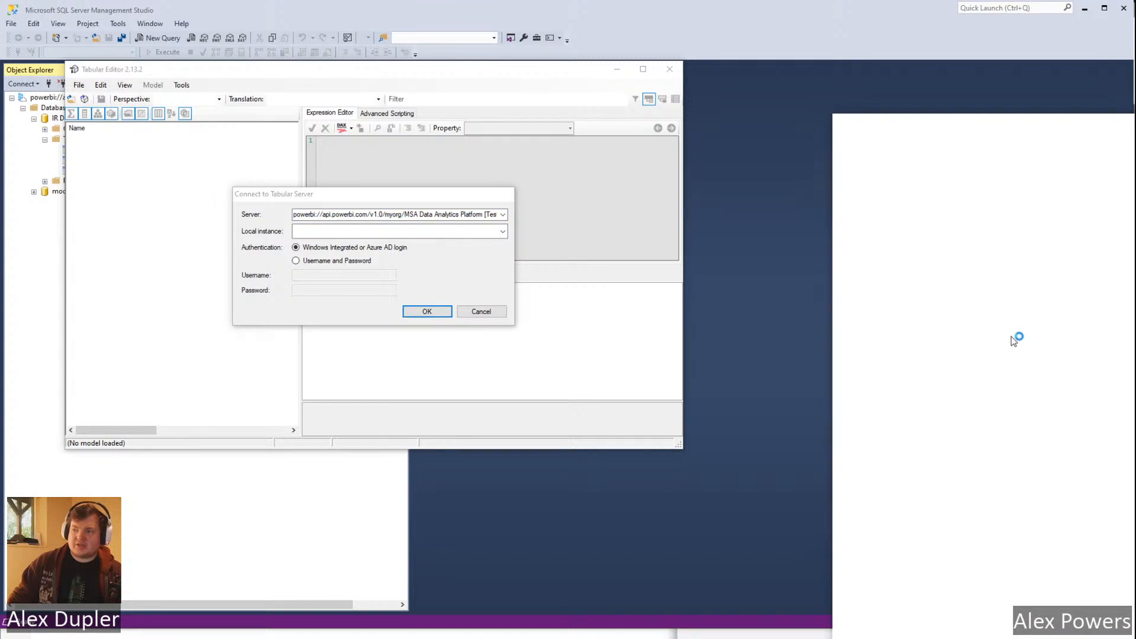
{"action": "left_click", "coordinate": [994, 216]}
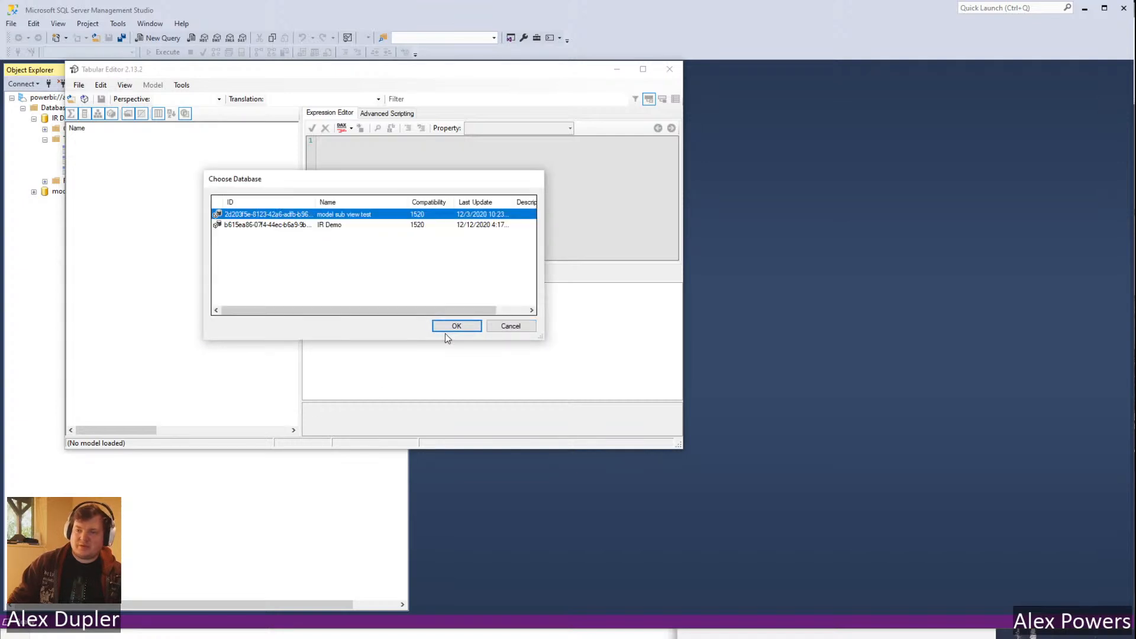
{"action": "left_click", "coordinate": [339, 223]}
{"action": "left_click", "coordinate": [448, 326]}
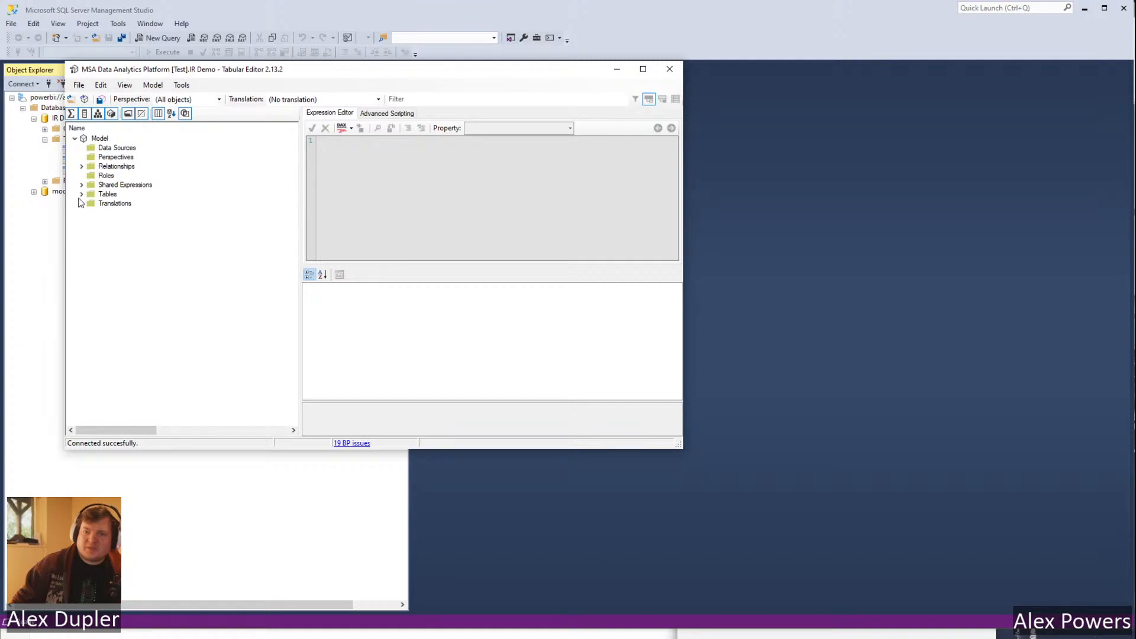
Expand the model's tables and examine the DateTableTemplate calculated table's columns, DAX expression and available actions.
{"action": "left_click", "coordinate": [82, 194]}
{"action": "left_click", "coordinate": [88, 203]}
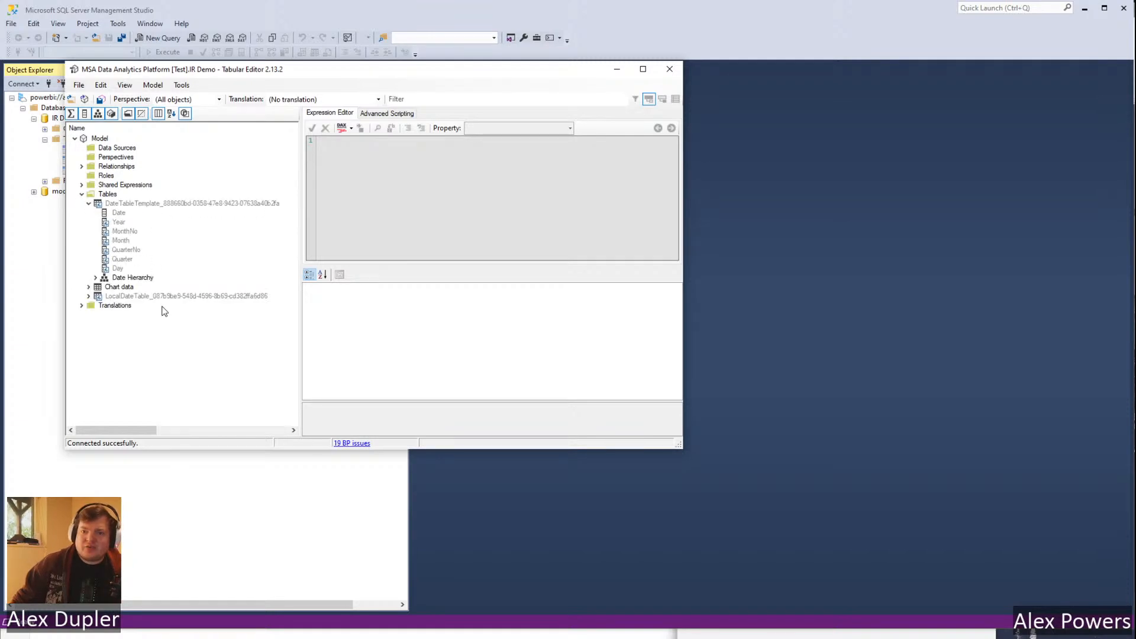
{"action": "left_click", "coordinate": [201, 198]}
{"action": "left_click", "coordinate": [201, 204]}
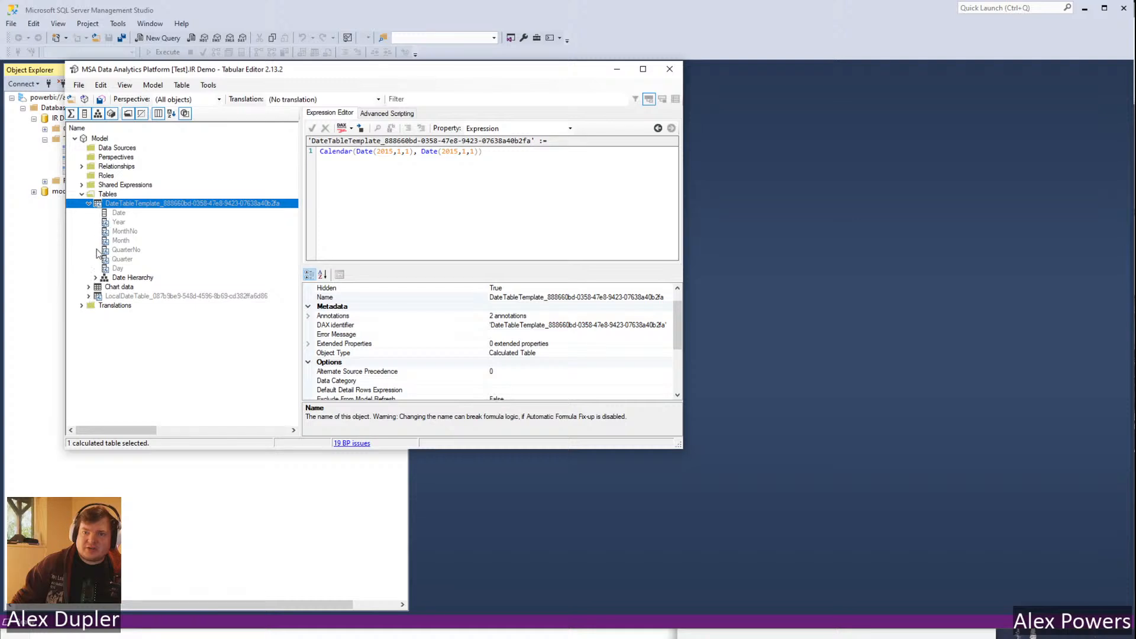
{"action": "right_click", "coordinate": [129, 205]}
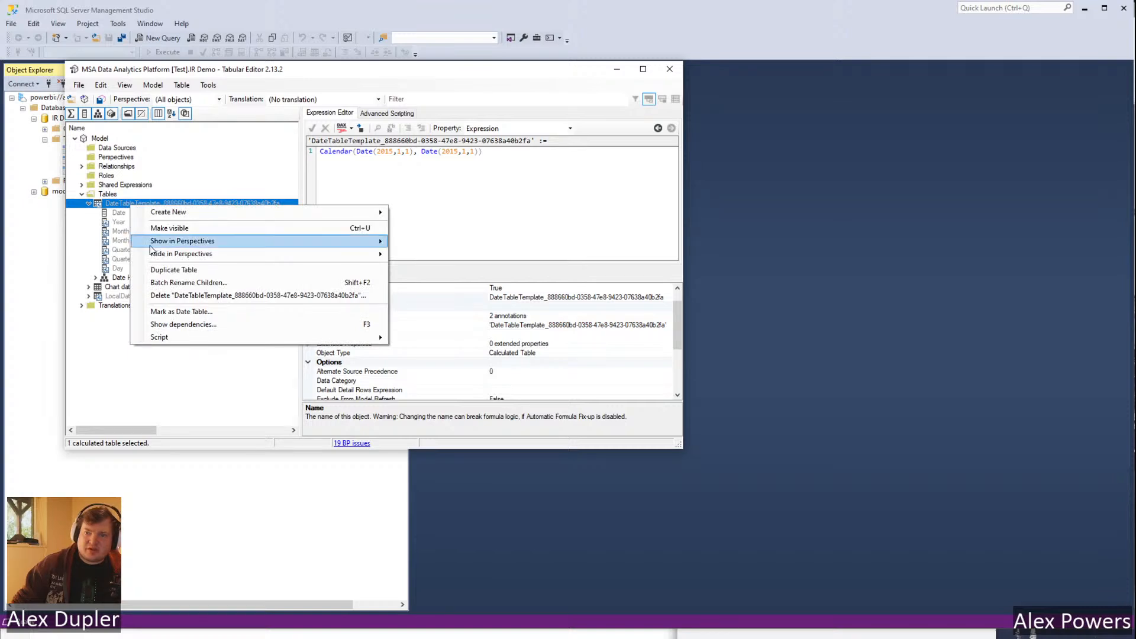
{"action": "left_click", "coordinate": [439, 158]}
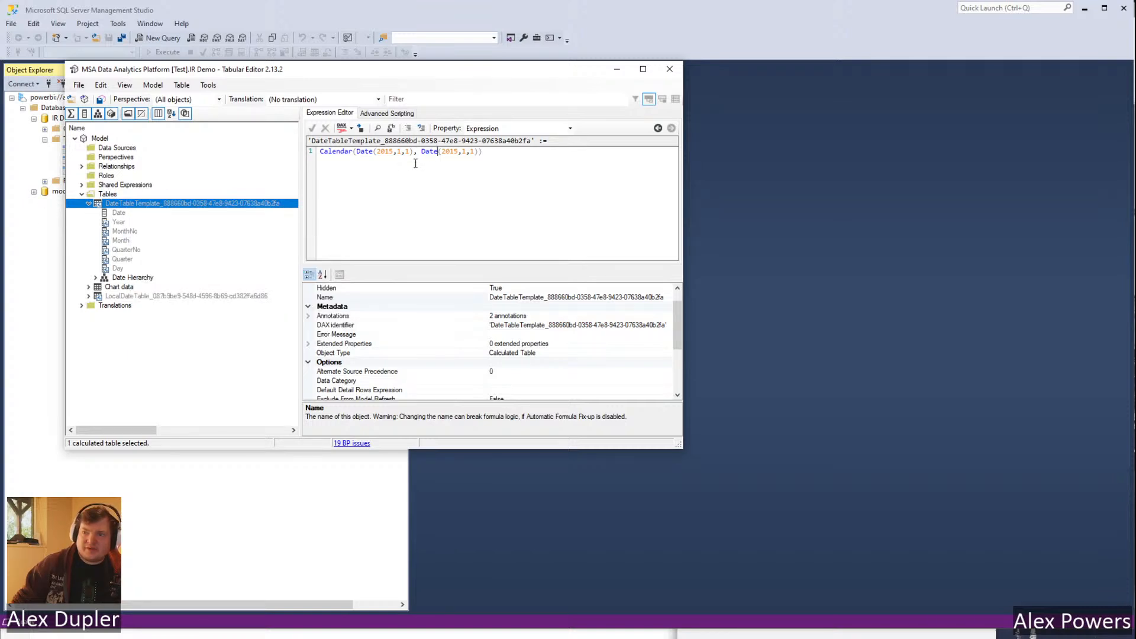
Examine the DateTableTemplate table's Date column and Date Hierarchy levels, and collapse the table.
{"action": "left_click", "coordinate": [118, 213]}
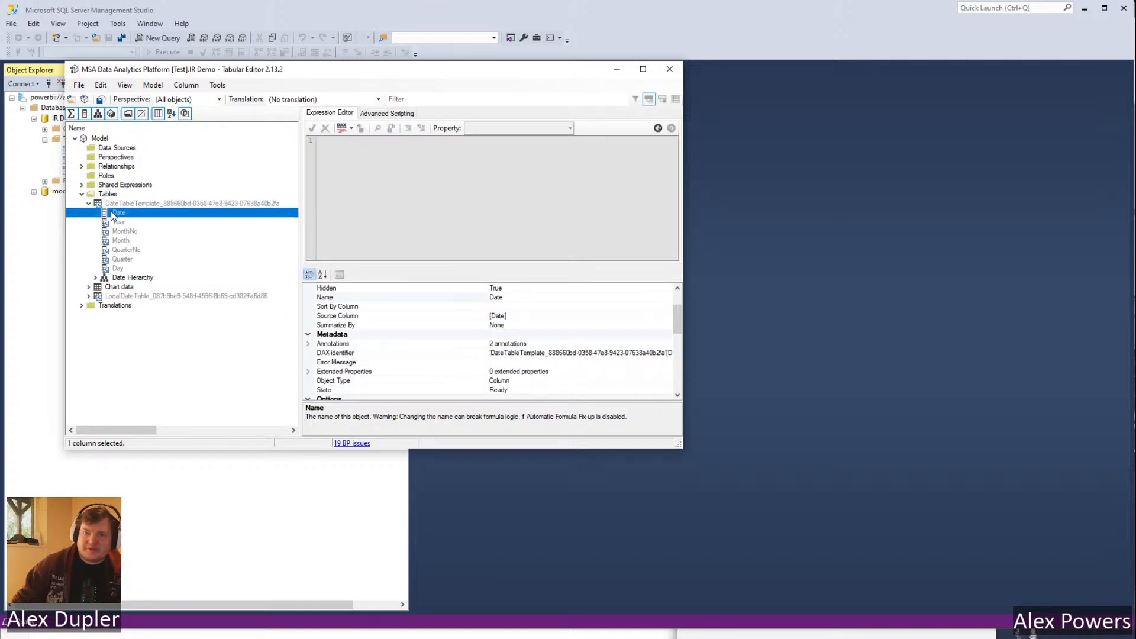
{"action": "left_click", "coordinate": [95, 278]}
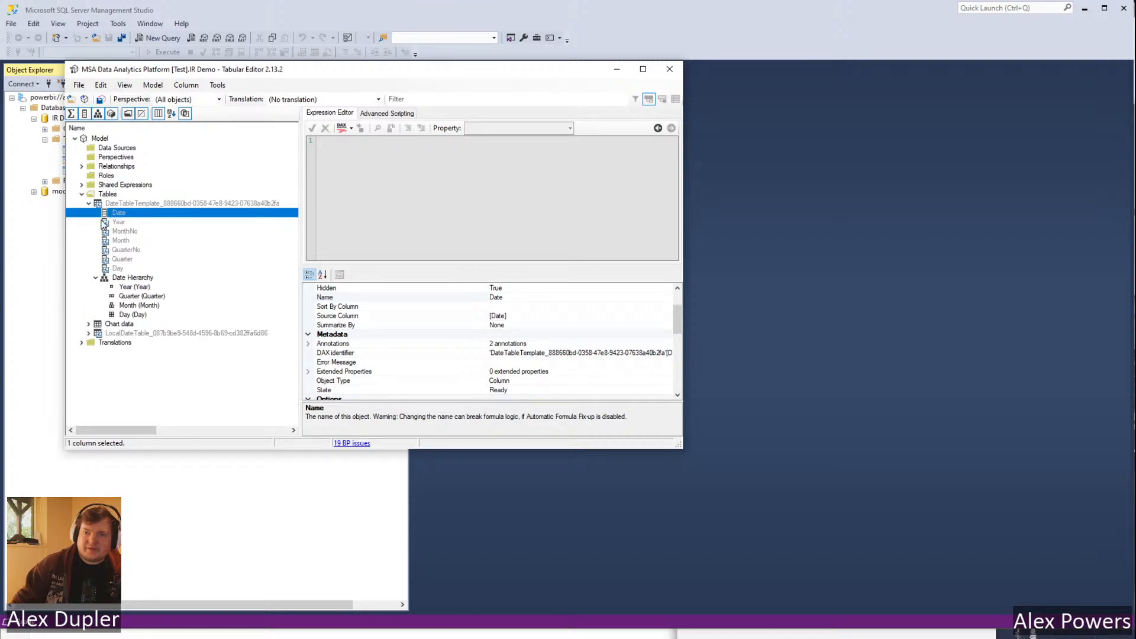
{"action": "left_click", "coordinate": [89, 204]}
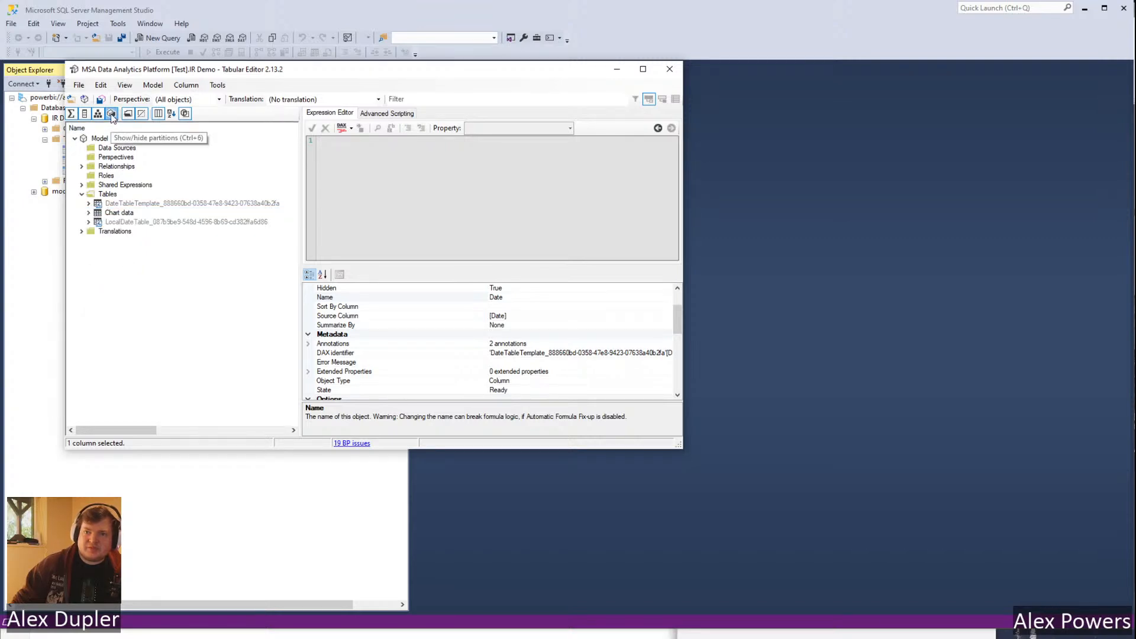
Toggle the display of partitions and inspect the DateTableTemplate table's properties down to its Expression and Refresh Policy.
{"action": "left_click", "coordinate": [111, 115]}
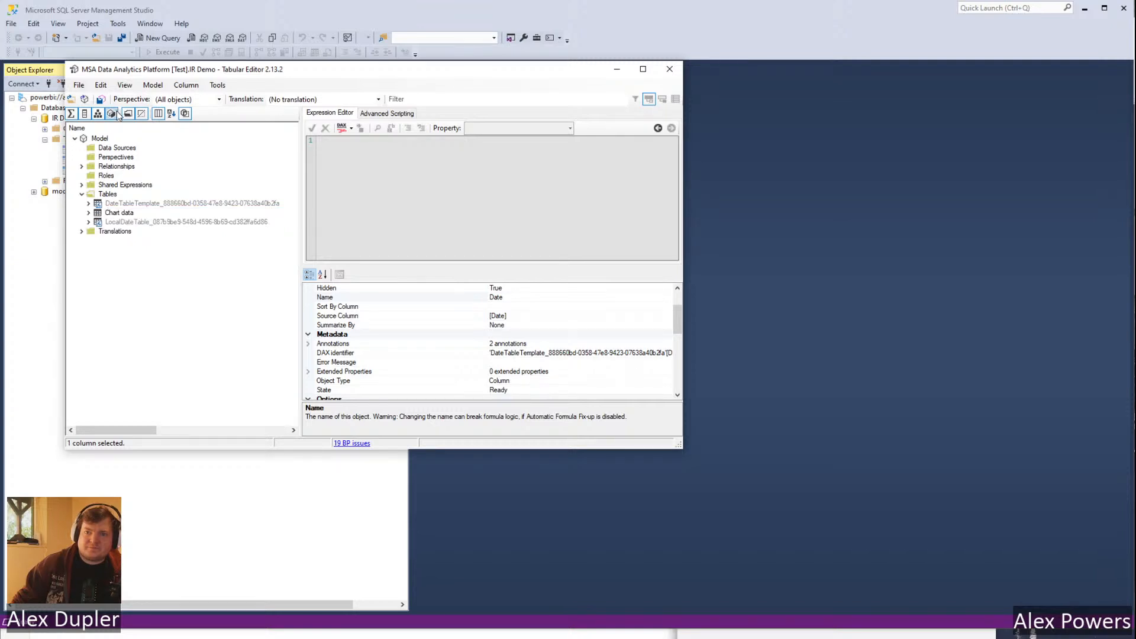
{"action": "left_click", "coordinate": [89, 203]}
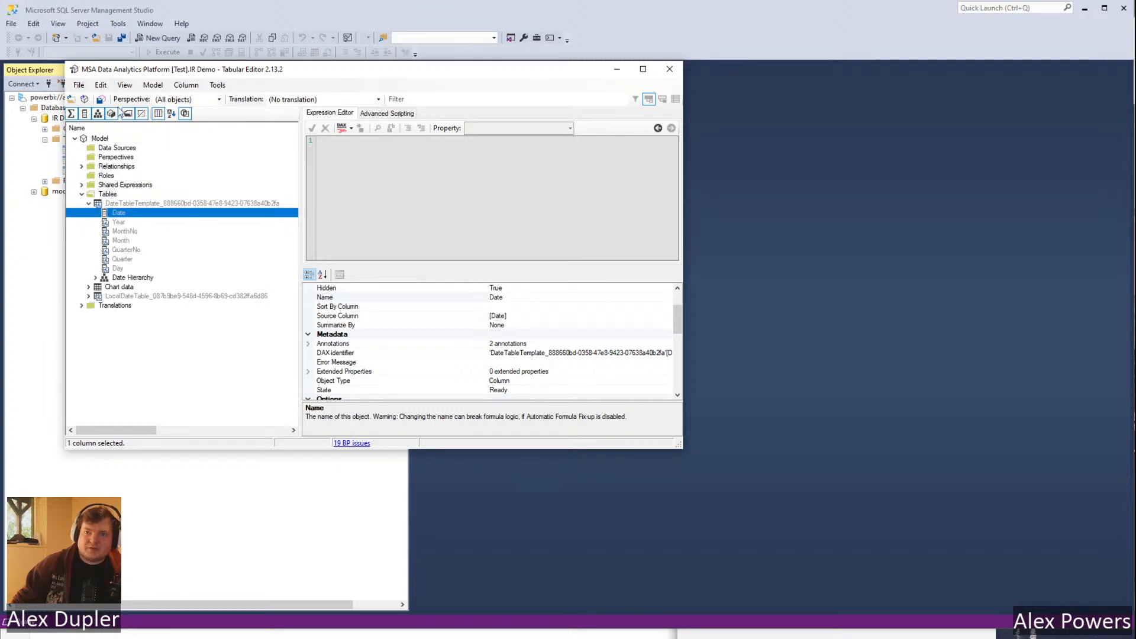
{"action": "left_click", "coordinate": [153, 205]}
{"action": "left_click", "coordinate": [154, 205]}
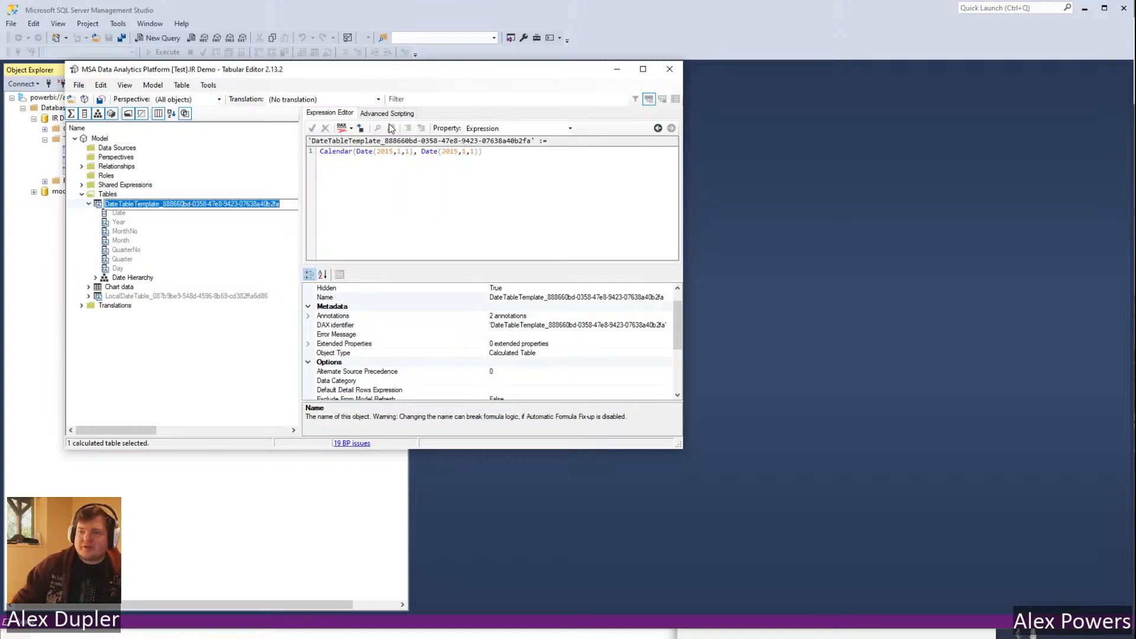
{"action": "left_click", "coordinate": [374, 334]}
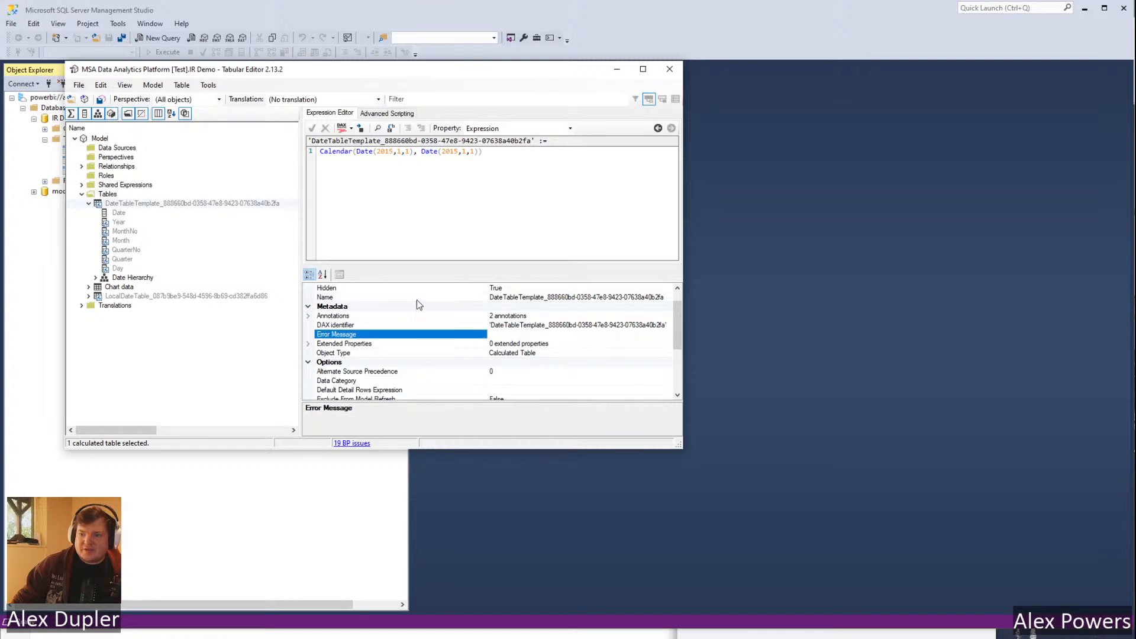
{"action": "left_click", "coordinate": [417, 298]}
{"action": "scroll", "coordinate": [508, 312], "scroll_direction": "down", "scroll_amount": 3}
{"action": "left_click", "coordinate": [526, 315]}
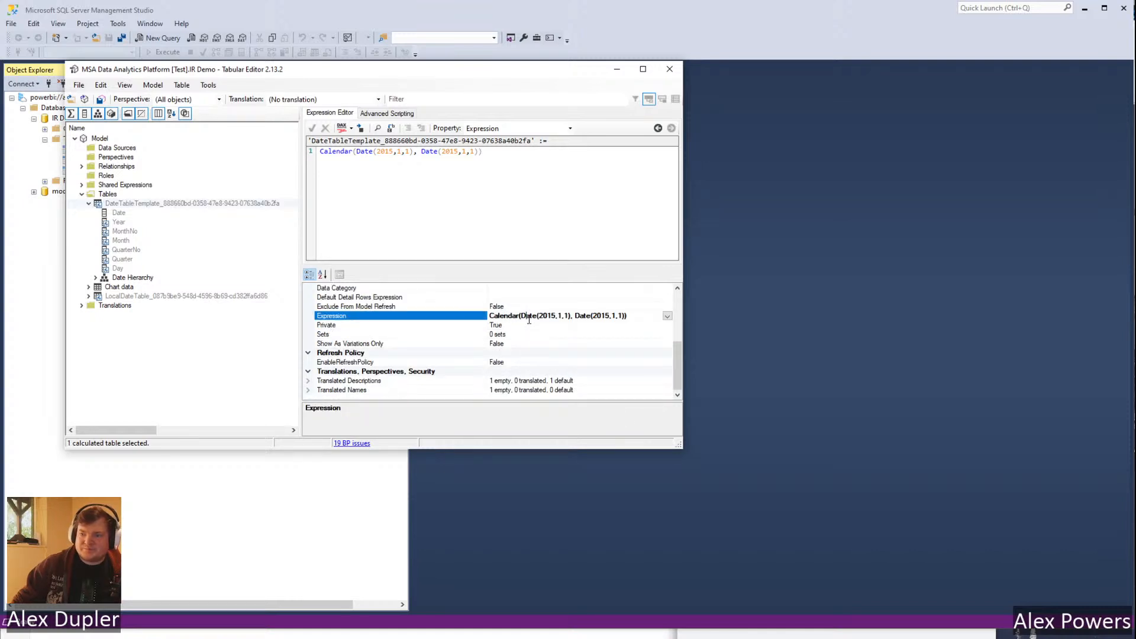
Collapse DateTableTemplate, expand Chart data down to its Partitions and select the table's partition.
{"action": "left_click", "coordinate": [88, 203]}
{"action": "left_click", "coordinate": [88, 213]}
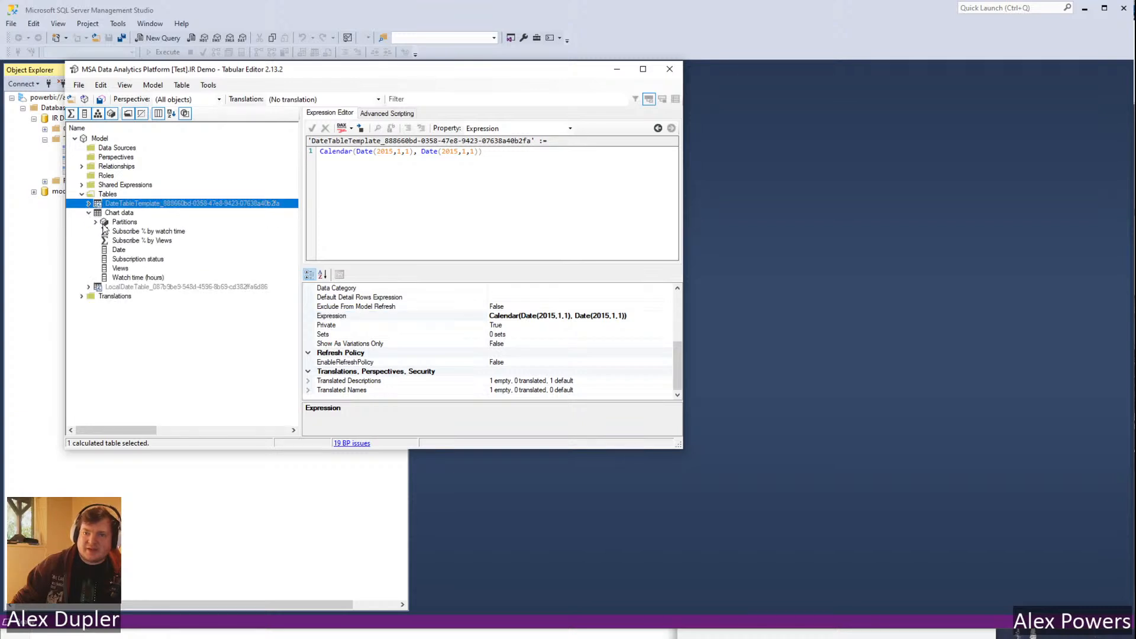
{"action": "left_click", "coordinate": [95, 223]}
{"action": "left_click", "coordinate": [95, 222]}
{"action": "left_click", "coordinate": [127, 232]}
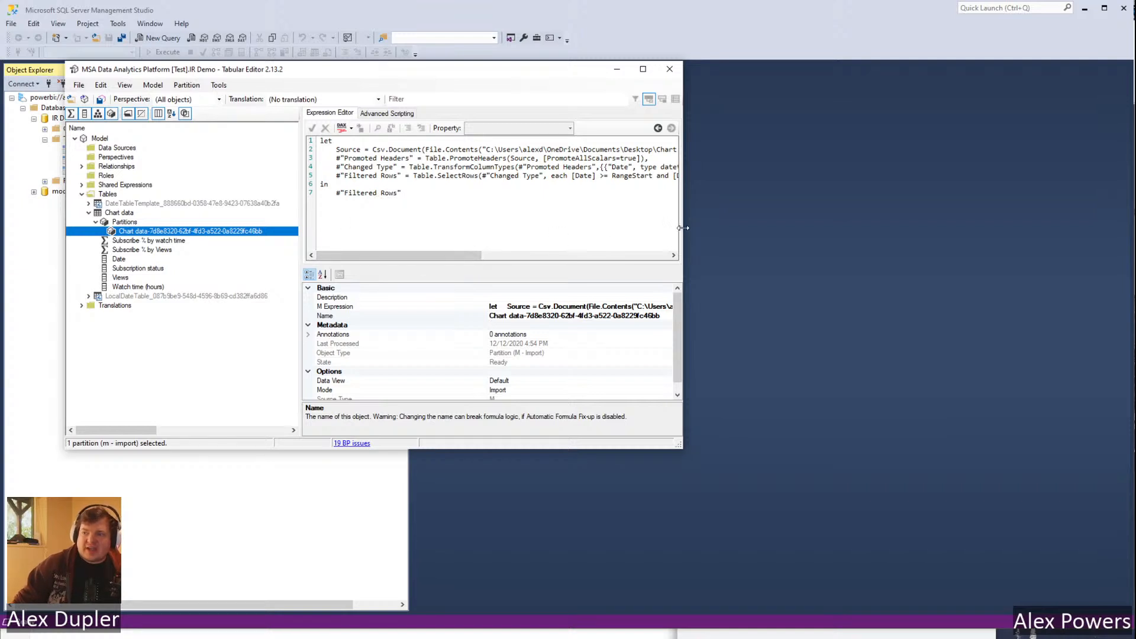
Widen the Tabular Editor window and examine the partition's M expression, including its RangeStart and RangeEnd row filter.
{"action": "left_click_drag", "start_coordinate": [687, 226], "coordinate": [827, 216]}
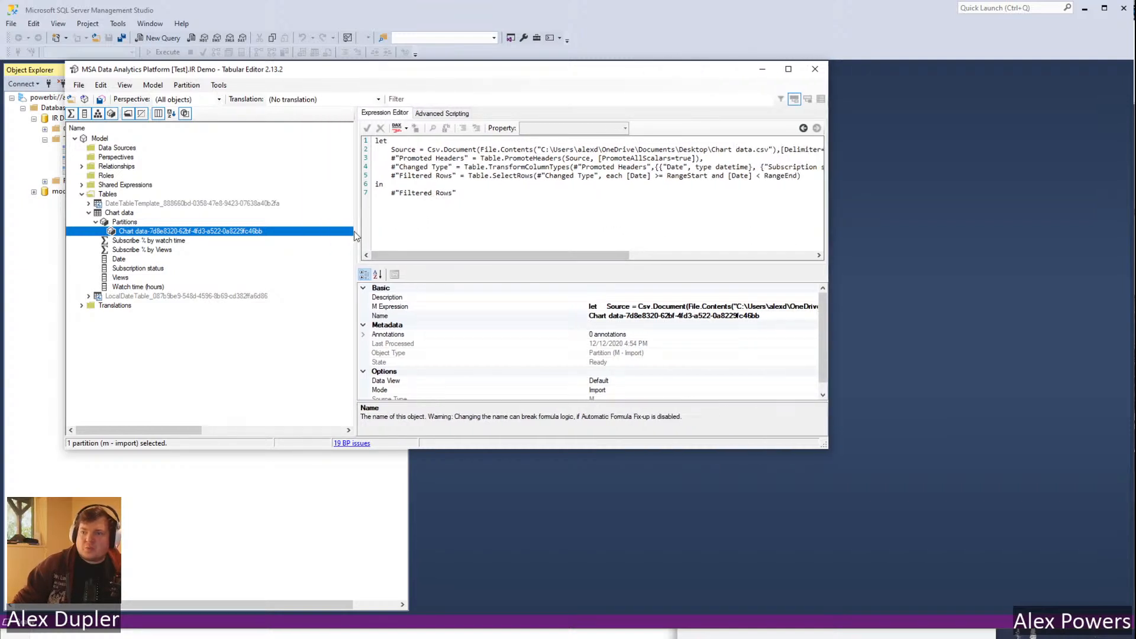
{"action": "double_click", "coordinate": [688, 177]}
{"action": "left_click", "coordinate": [606, 246]}
{"action": "left_click_drag", "start_coordinate": [587, 253], "coordinate": [493, 254]}
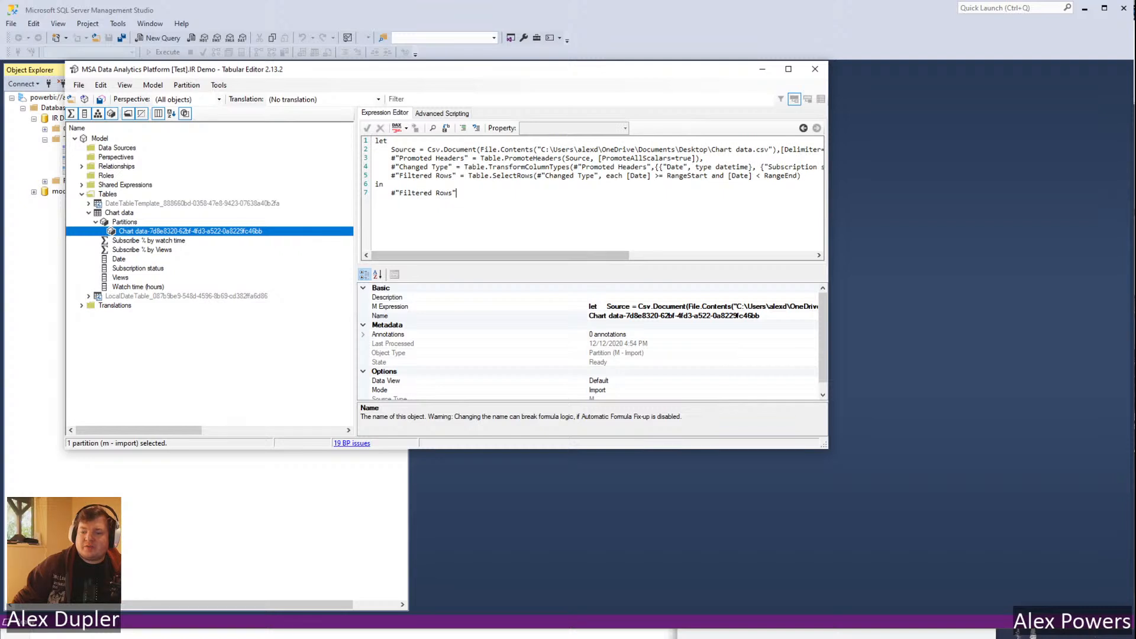
Switch to Power BI in the browser, refresh the IR Demo dataset on demand and open its dataset settings.
{"action": "key", "text": "alt+Tab"}
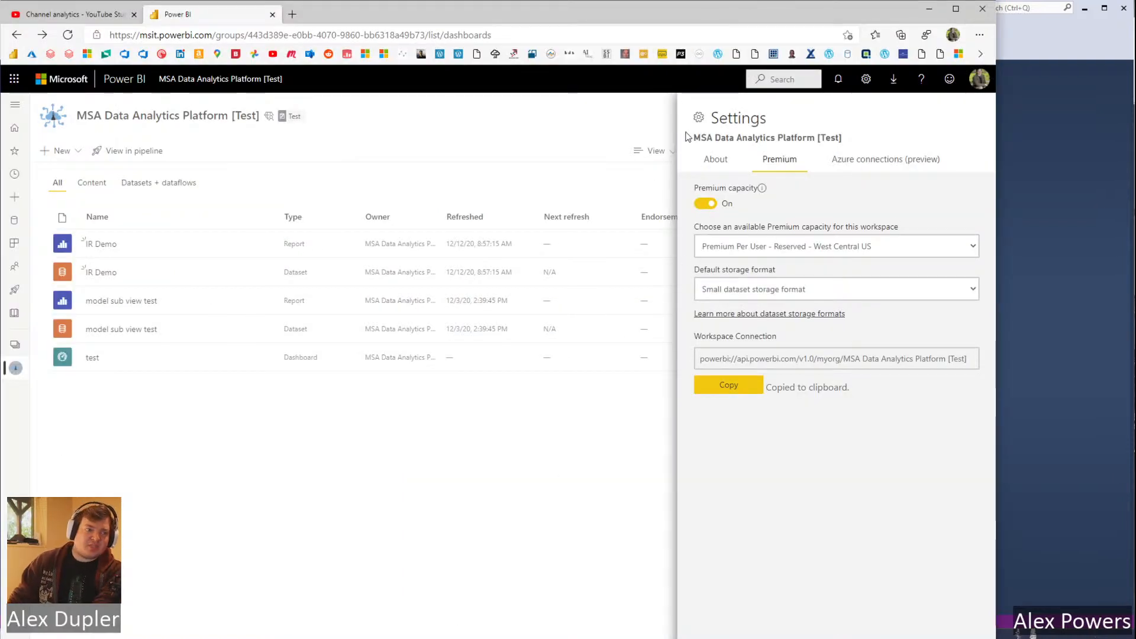
{"action": "left_click", "coordinate": [528, 502]}
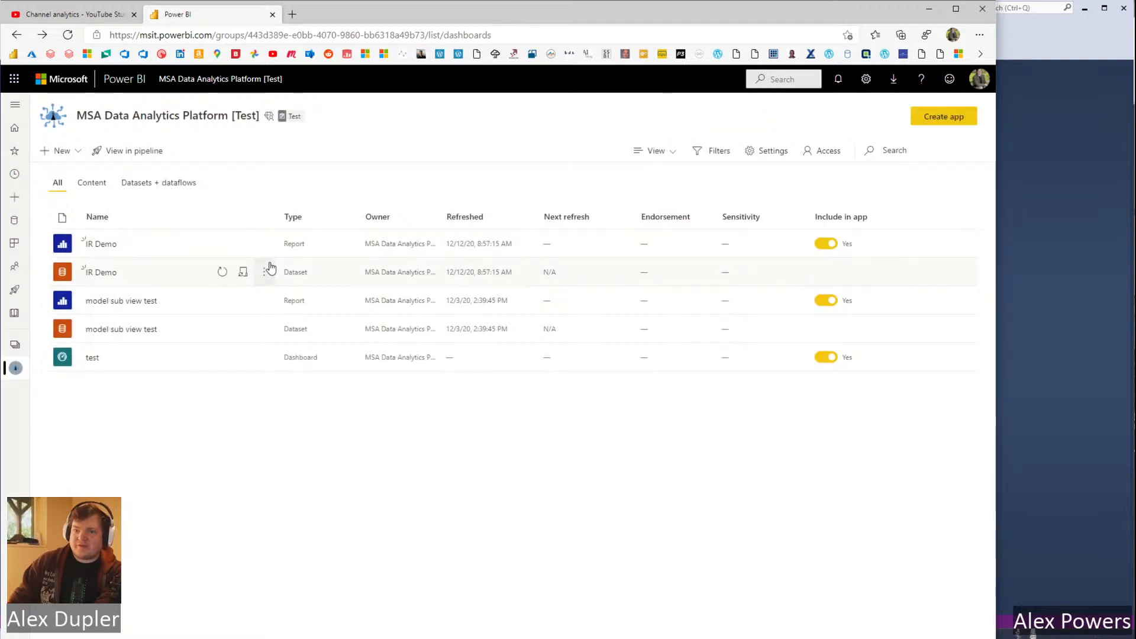
{"action": "left_click", "coordinate": [222, 273]}
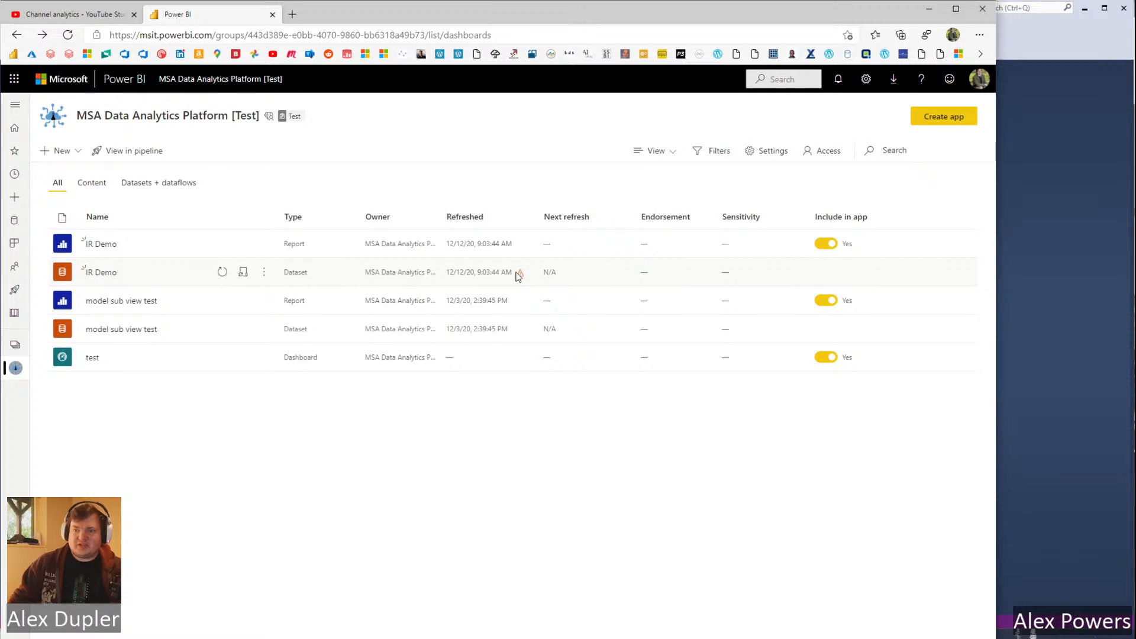
{"action": "left_click", "coordinate": [243, 272]}
{"action": "left_click", "coordinate": [247, 269]}
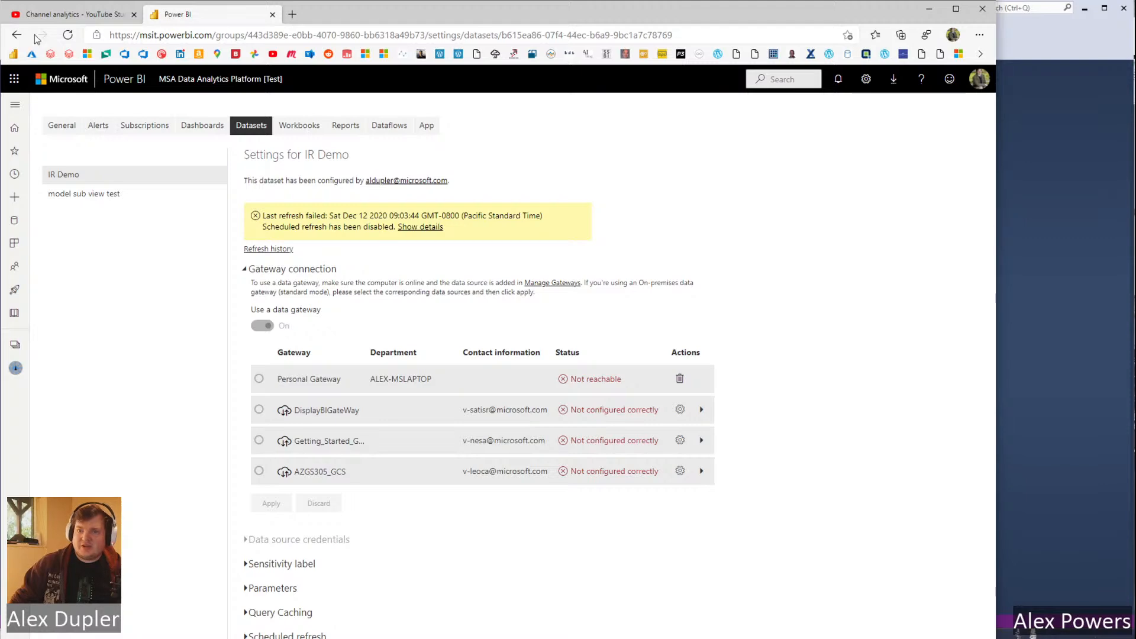
Search the web for "power bi personal gateway" in a new browser tab and open Microsoft's Power BI Gateway page.
{"action": "left_click", "coordinate": [293, 16]}
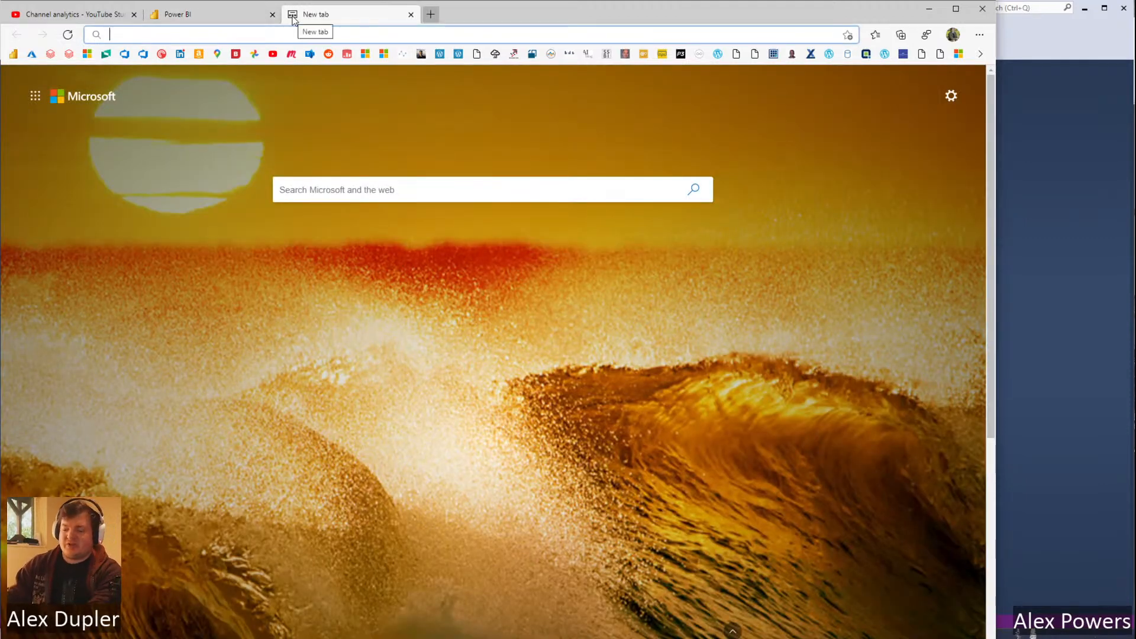
{"action": "type", "text": "poower"}
{"action": "key", "text": "BackSpace"}
{"action": "key", "text": "BackSpace"}
{"action": "key", "text": "BackSpace"}
{"action": "key", "text": "BackSpace"}
{"action": "type", "text": "wer "}
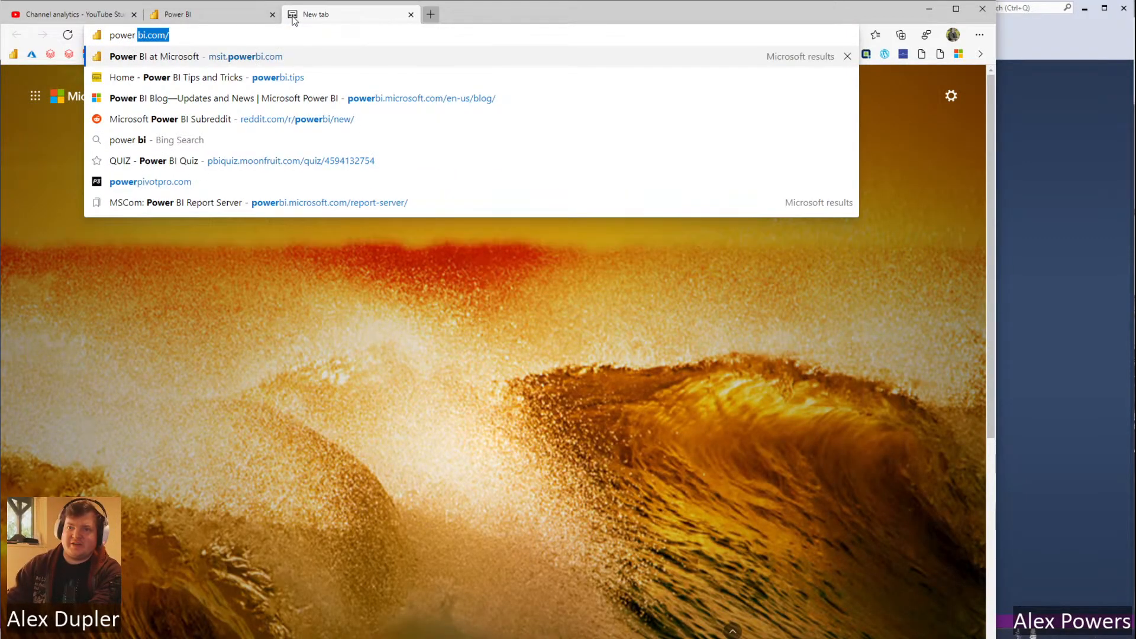
{"action": "type", "text": "bi personal gateway"}
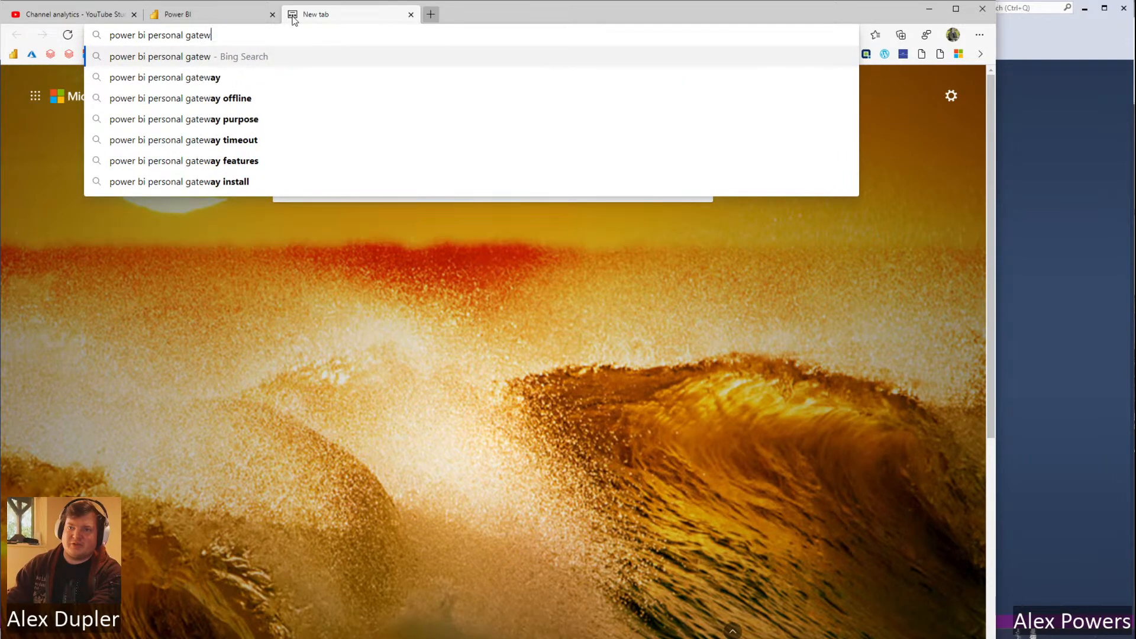
{"action": "key", "text": "Return"}
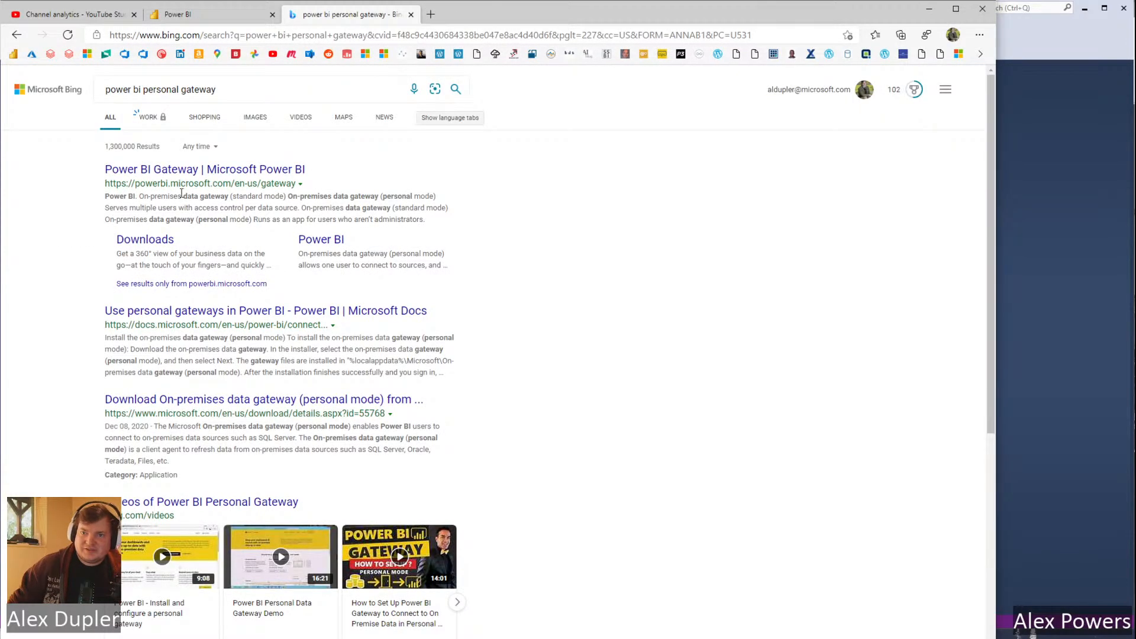
{"action": "left_click", "coordinate": [249, 168]}
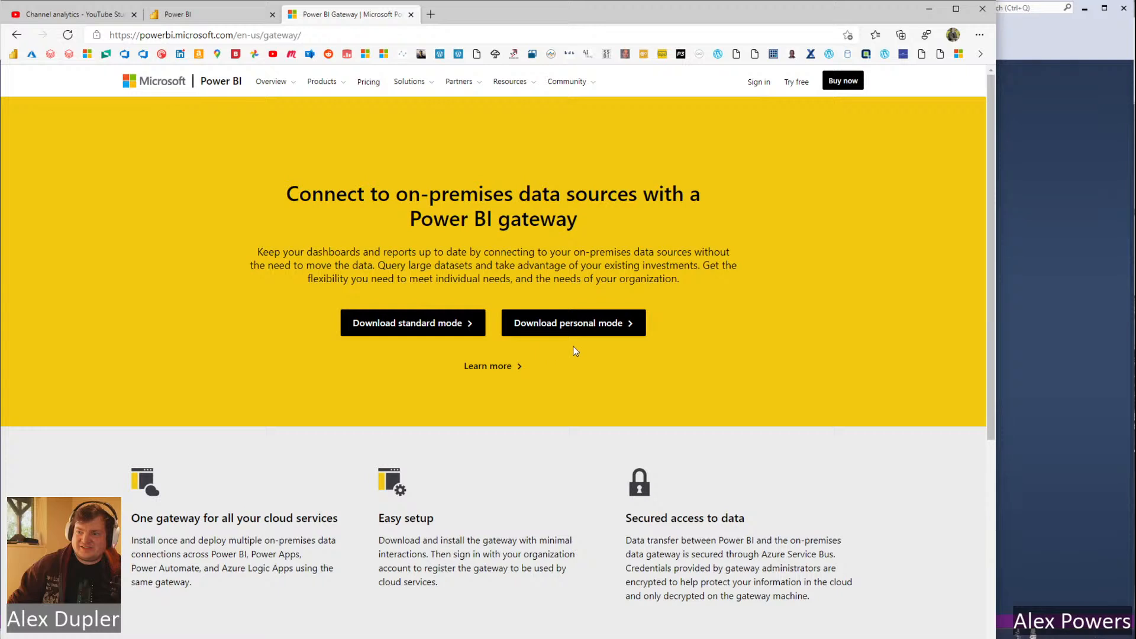
Download the personal mode gateway, accept the terms of use and install it in the default folder.
{"action": "left_click", "coordinate": [586, 324]}
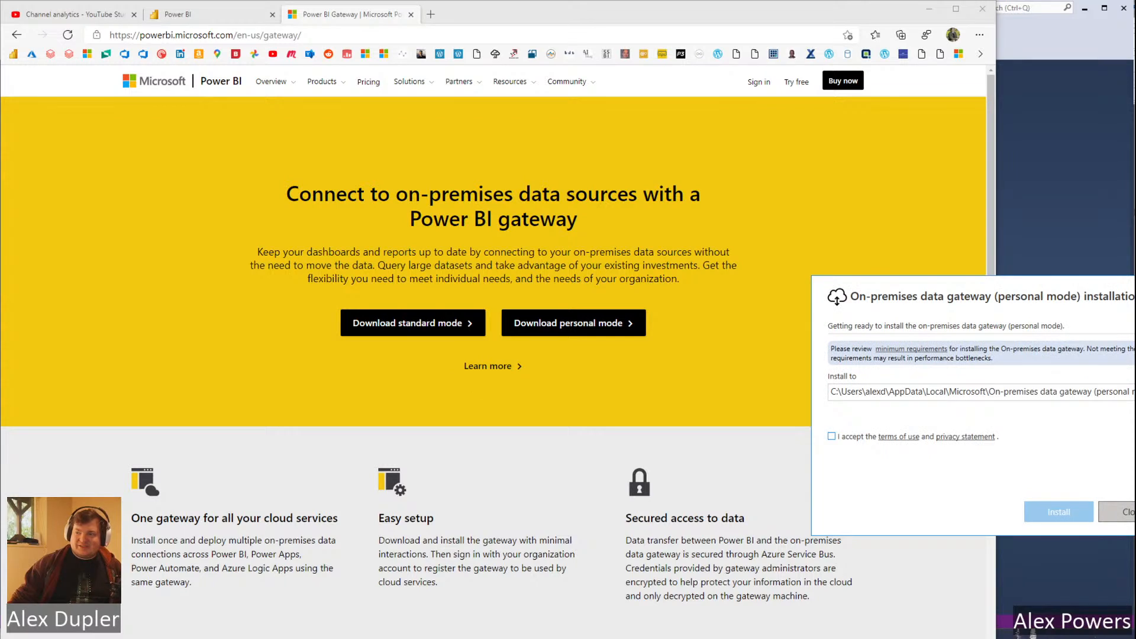
{"action": "left_click_drag", "start_coordinate": [1088, 299], "coordinate": [674, 176]}
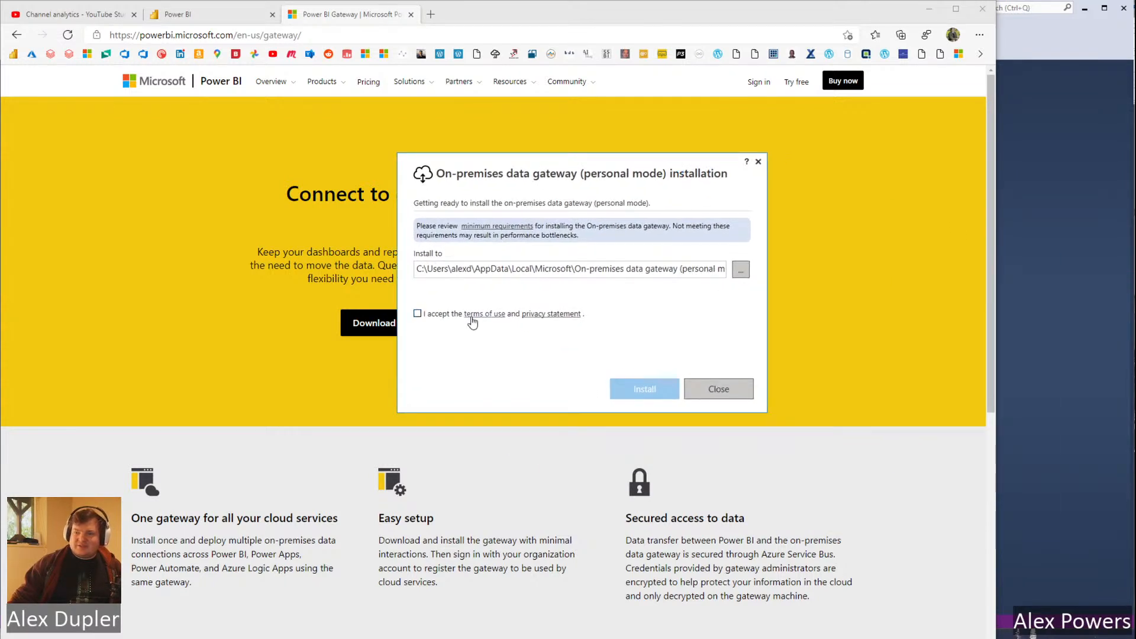
{"action": "left_click", "coordinate": [418, 314]}
{"action": "left_click", "coordinate": [644, 388]}
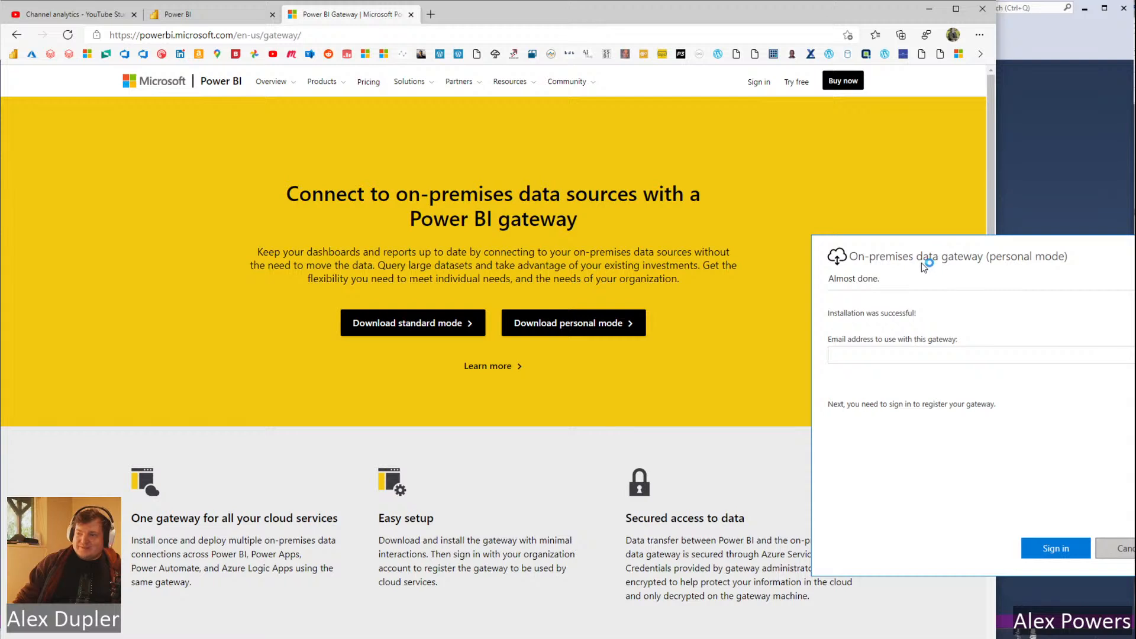
Register the personal gateway by signing in with the account's e-mail address and taking over the existing gateway.
{"action": "left_click", "coordinate": [901, 354]}
{"action": "left_click_drag", "start_coordinate": [980, 238], "coordinate": [1135, 207]}
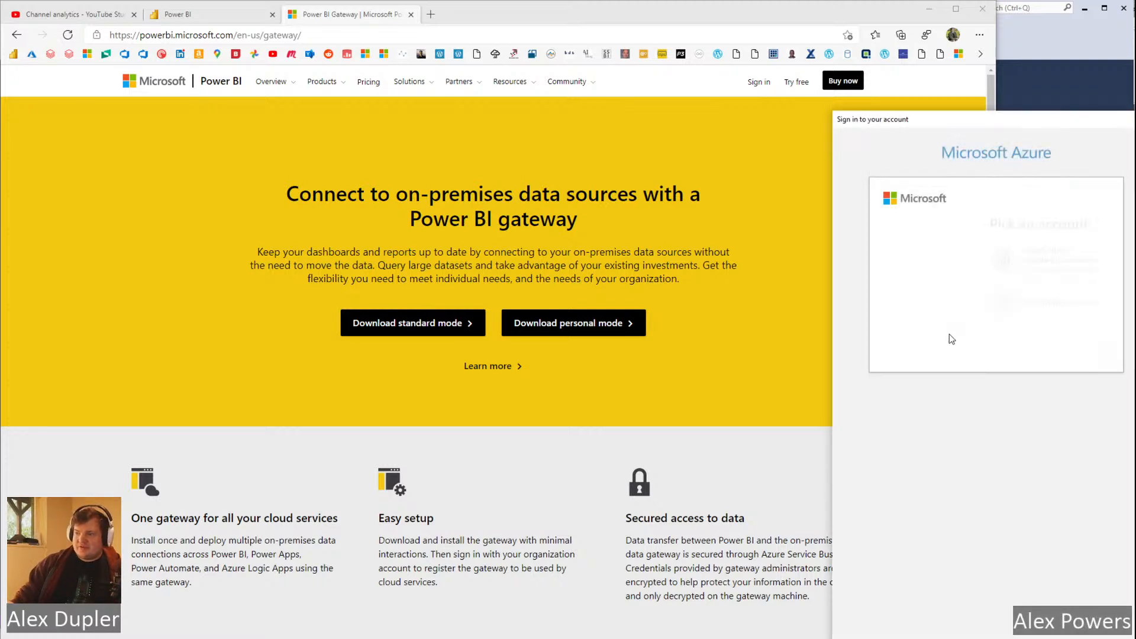
{"action": "left_click", "coordinate": [1000, 264]}
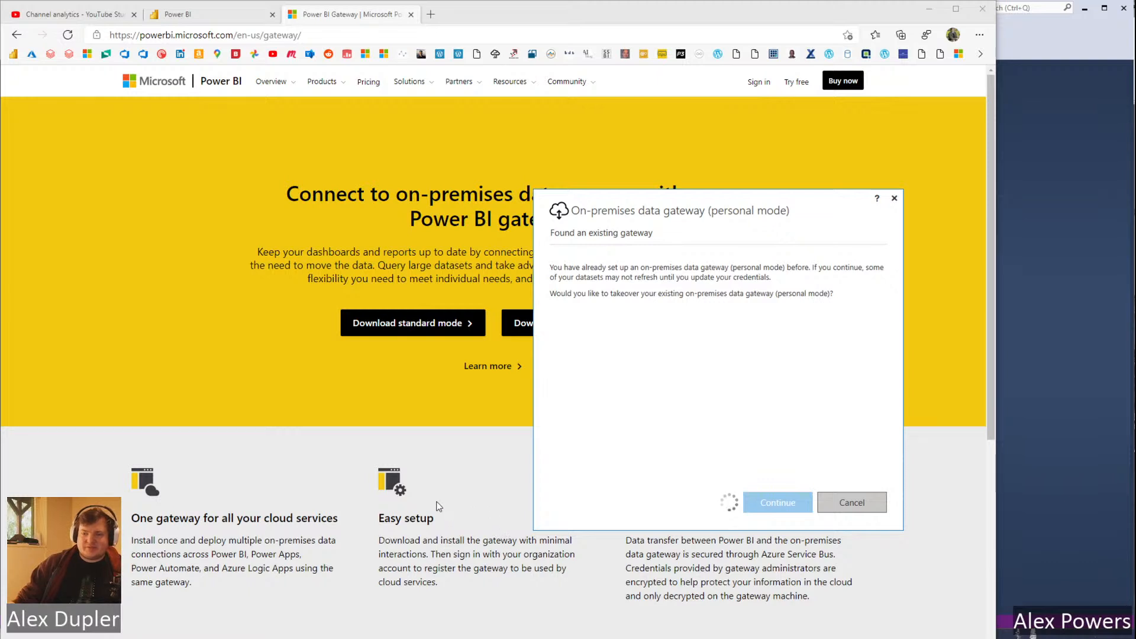
Review the personal gateway's service settings, diagnostics, network and connectors pages, and return to its status.
{"action": "left_click", "coordinate": [567, 282]}
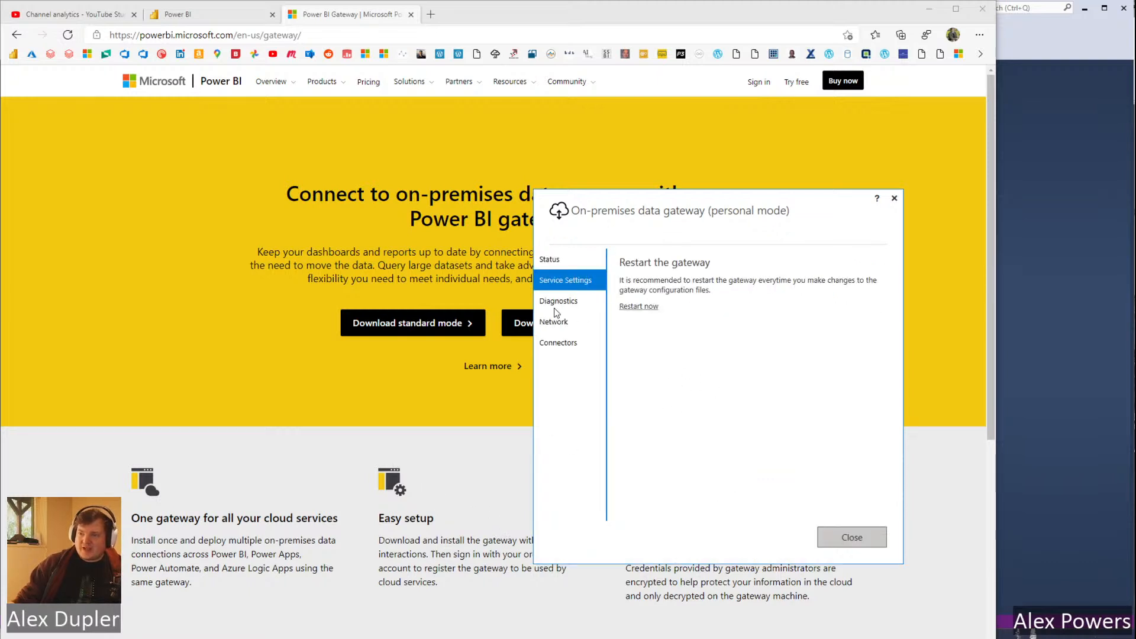
{"action": "left_click", "coordinate": [557, 303]}
{"action": "left_click", "coordinate": [558, 343]}
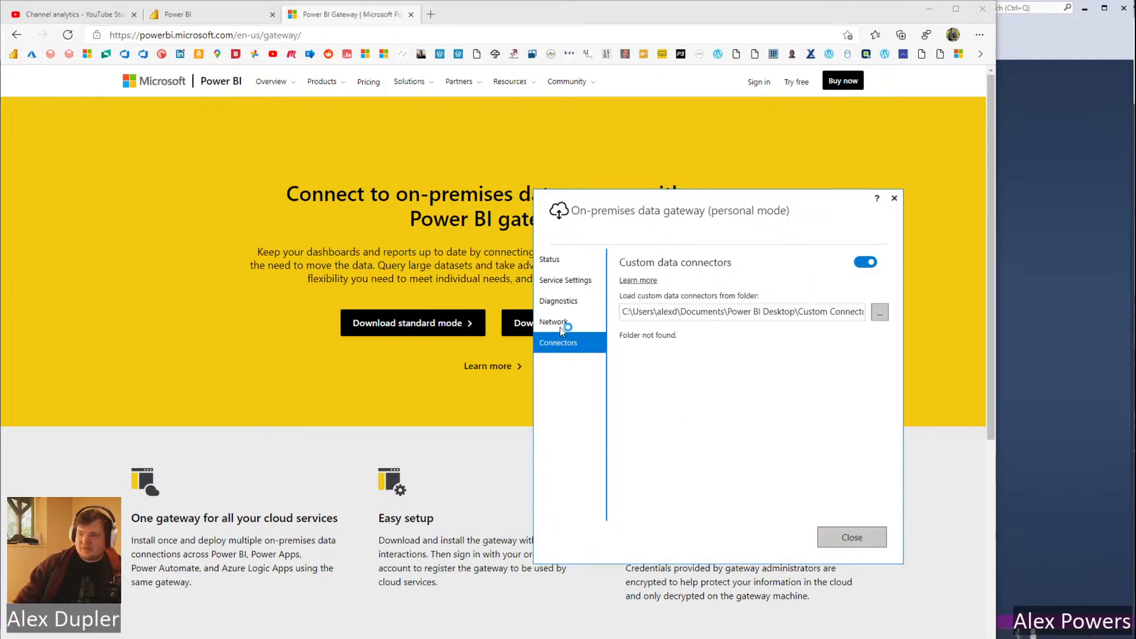
{"action": "left_click", "coordinate": [564, 323]}
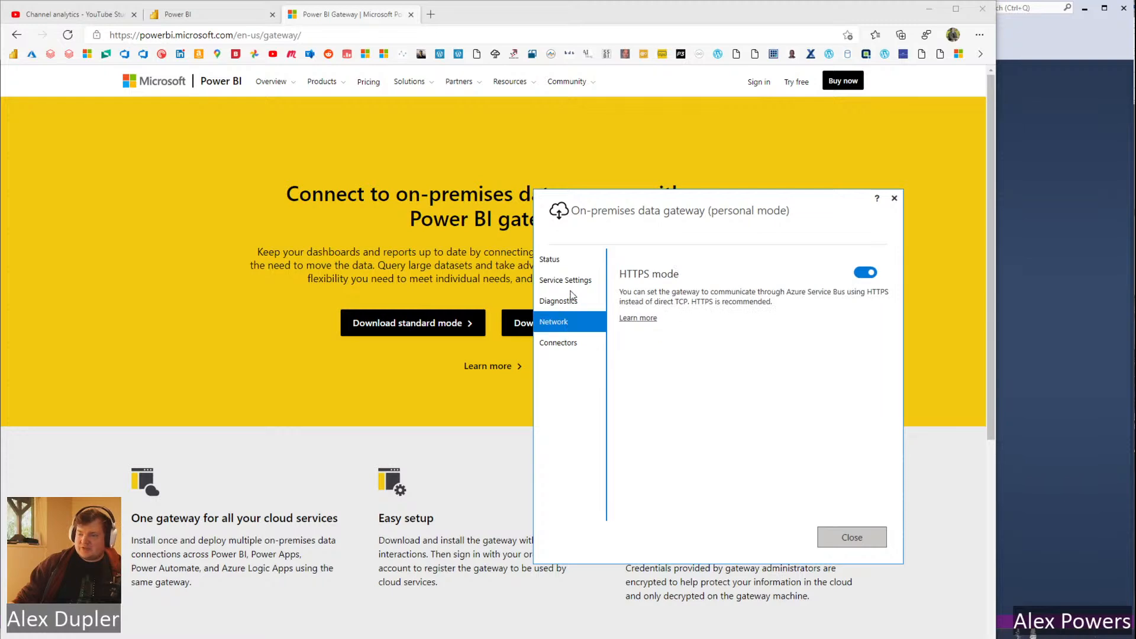
{"action": "left_click", "coordinate": [569, 276]}
{"action": "left_click", "coordinate": [559, 259]}
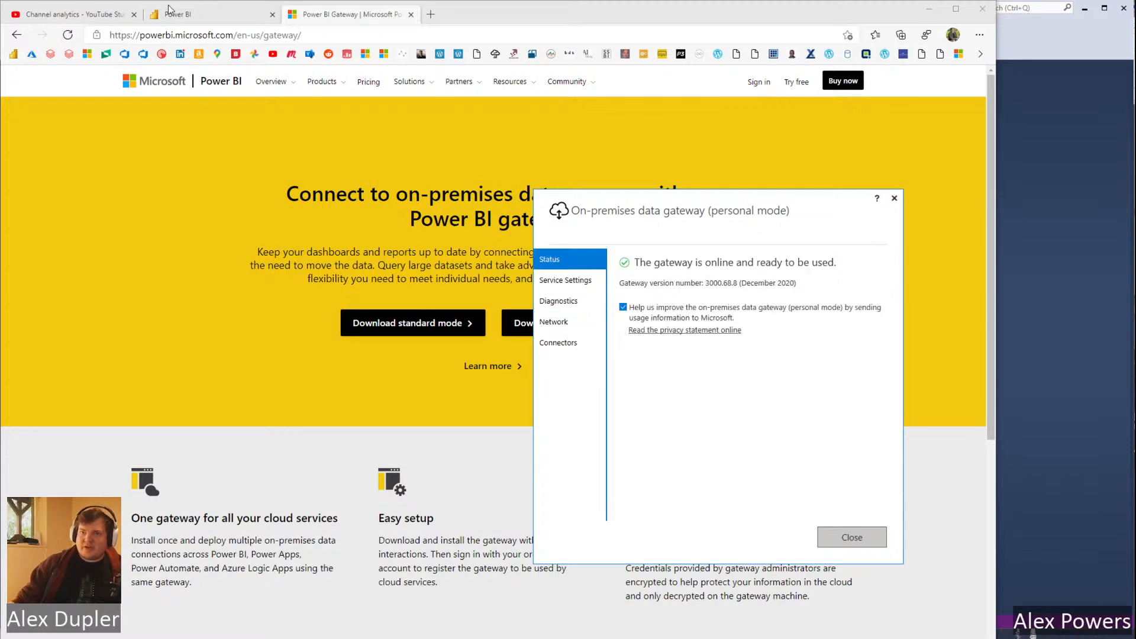
Reload IR Demo's dataset settings in Power BI, expand the gateway connection and sign in to Chart data.csv using WindowsWithoutImpersonation authentication.
{"action": "left_click", "coordinate": [190, 14]}
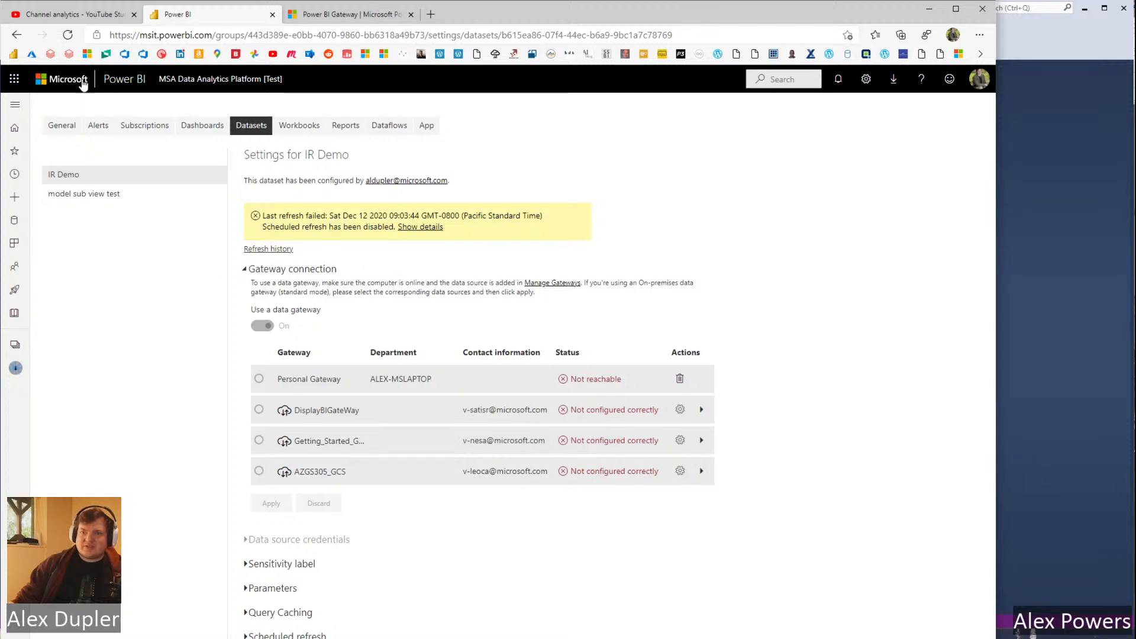
{"action": "left_click", "coordinate": [67, 35]}
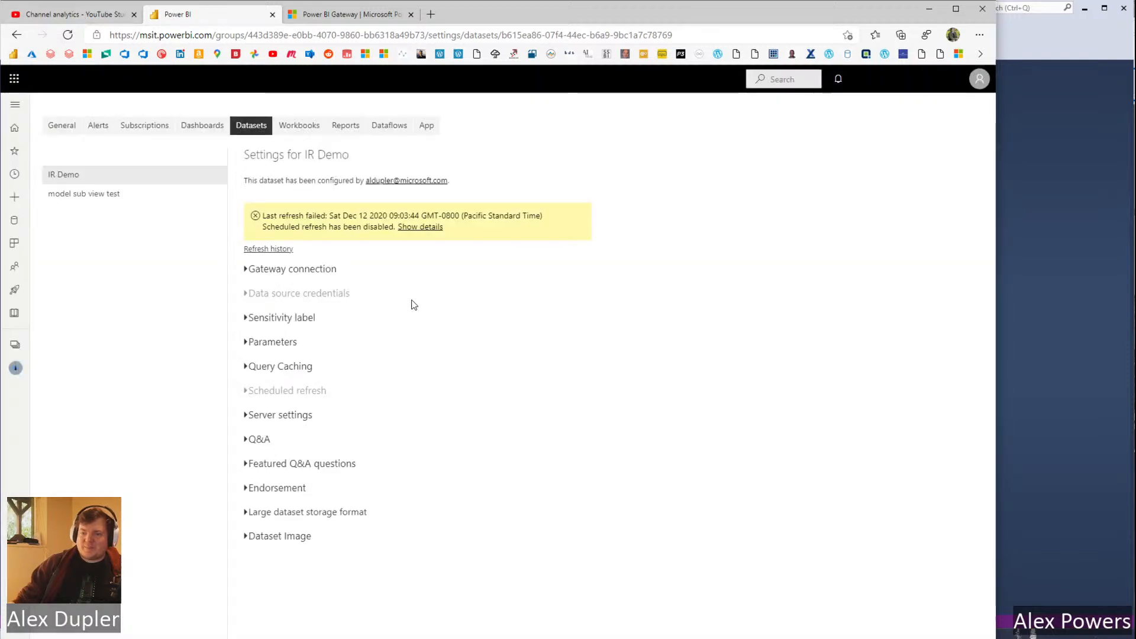
{"action": "left_click", "coordinate": [302, 274]}
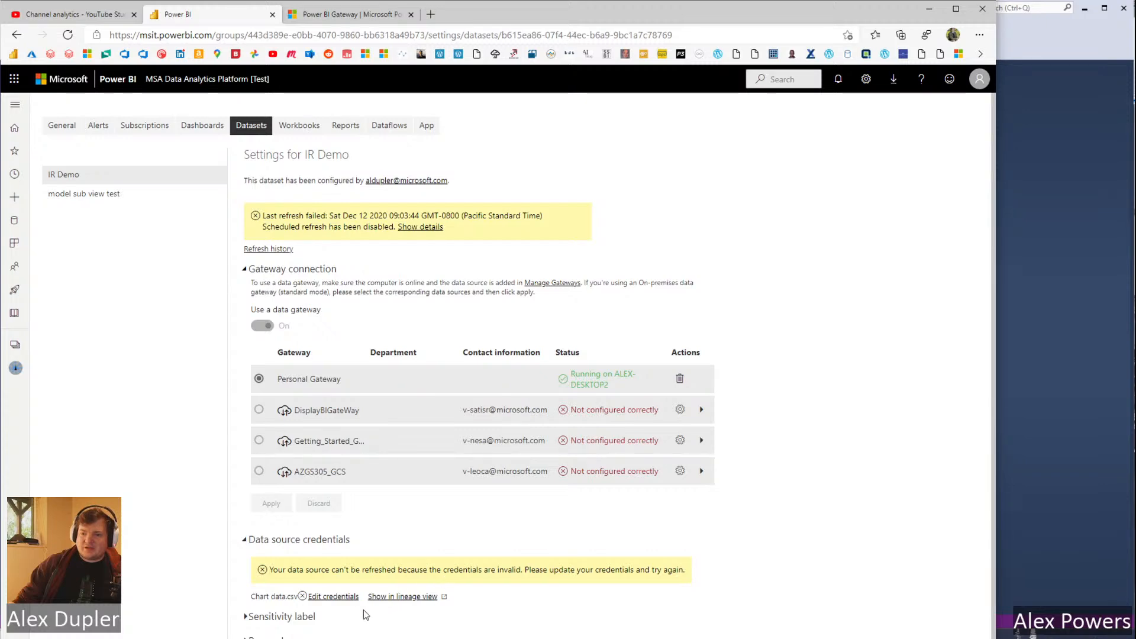
{"action": "left_click", "coordinate": [334, 597]}
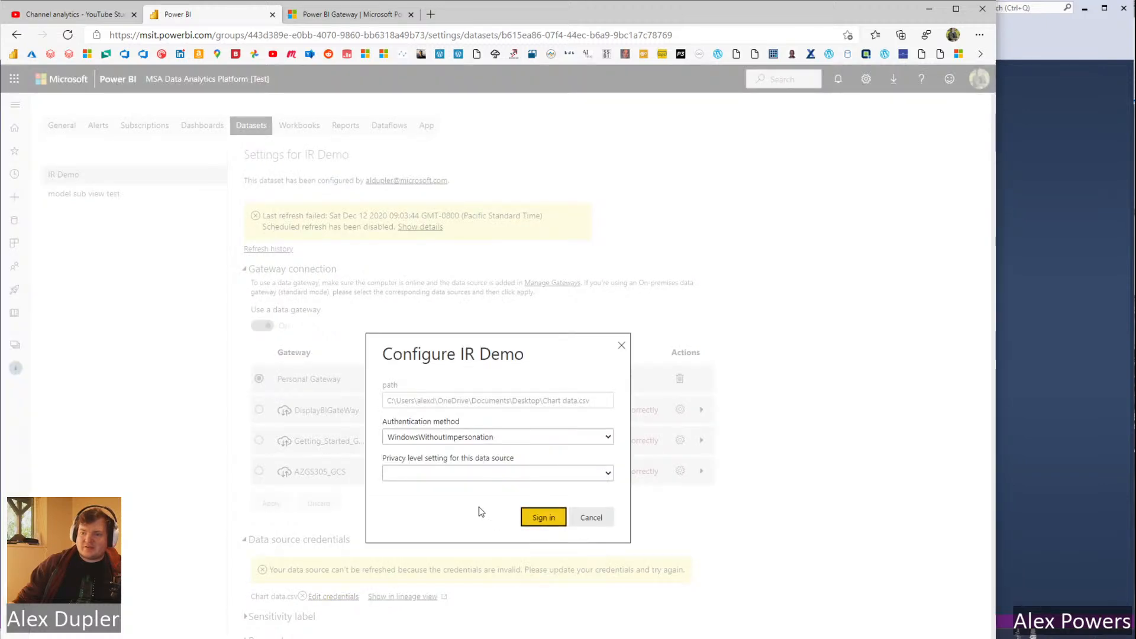
{"action": "left_click", "coordinate": [551, 519]}
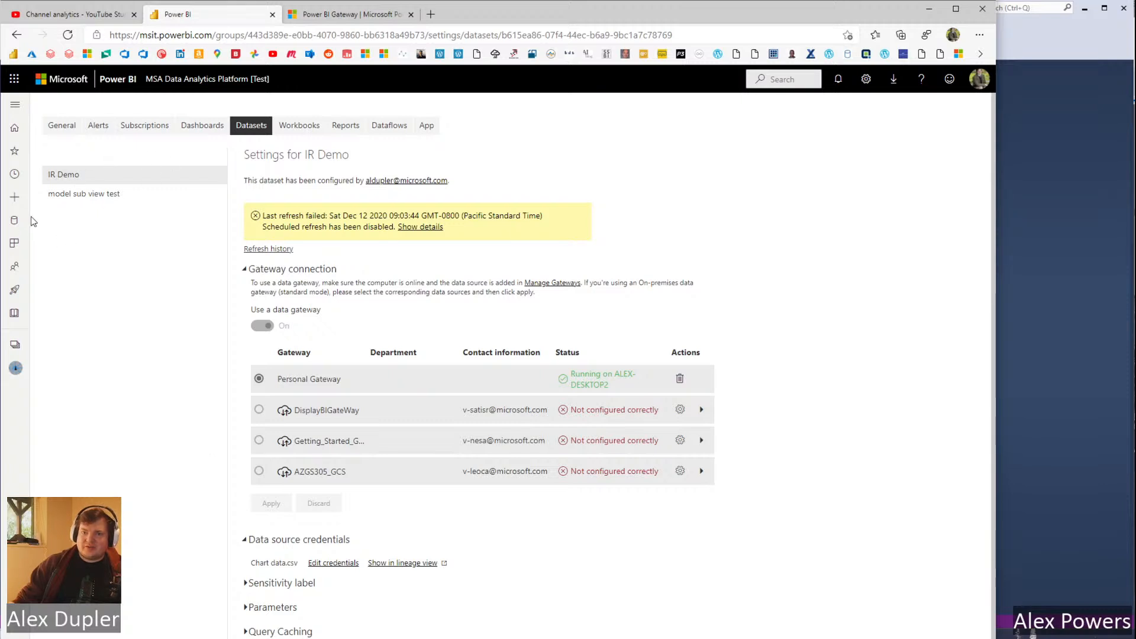
Refresh the IR Demo dataset on demand from the Test workspace, check the run in its refresh history, and return to the workspace.
{"action": "left_click", "coordinate": [229, 78]}
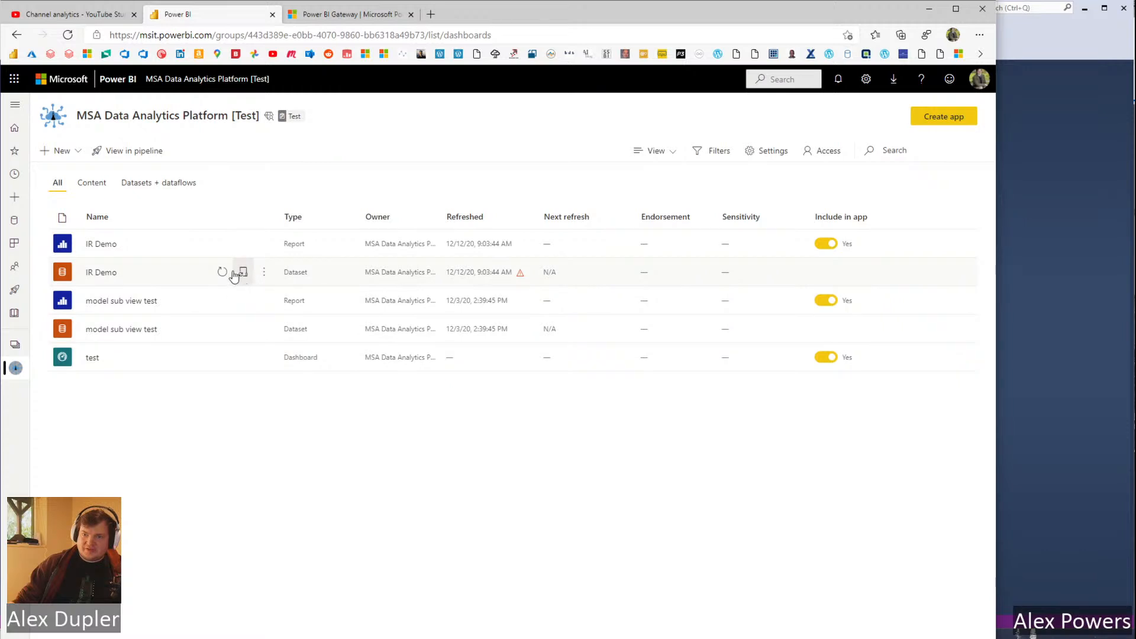
{"action": "left_click", "coordinate": [223, 271]}
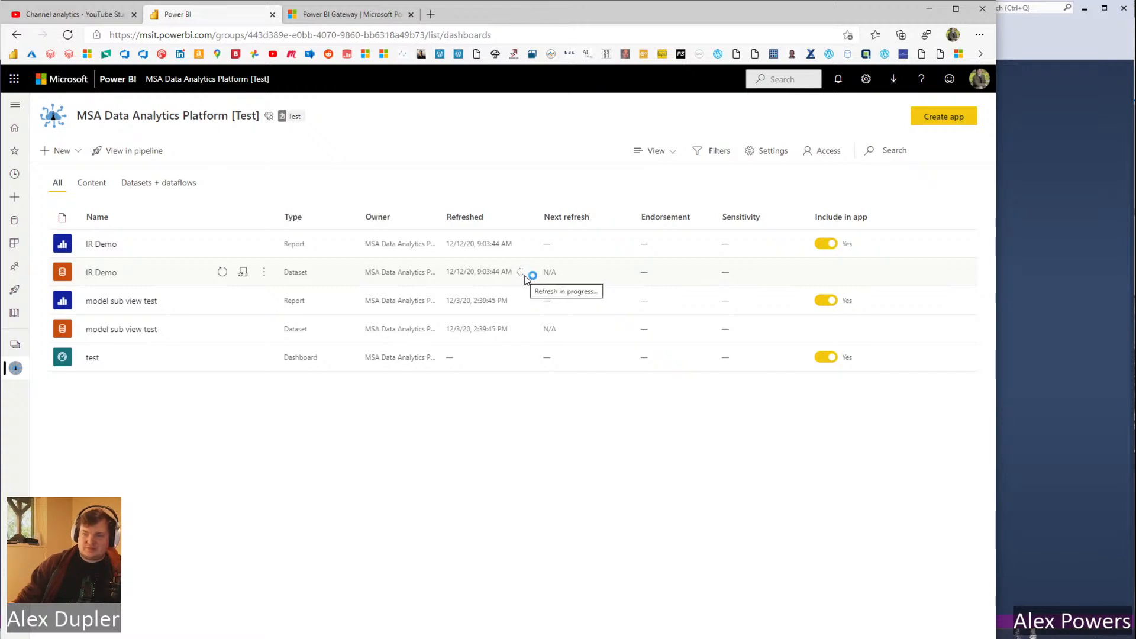
{"action": "left_click", "coordinate": [244, 273]}
{"action": "left_click", "coordinate": [280, 214]}
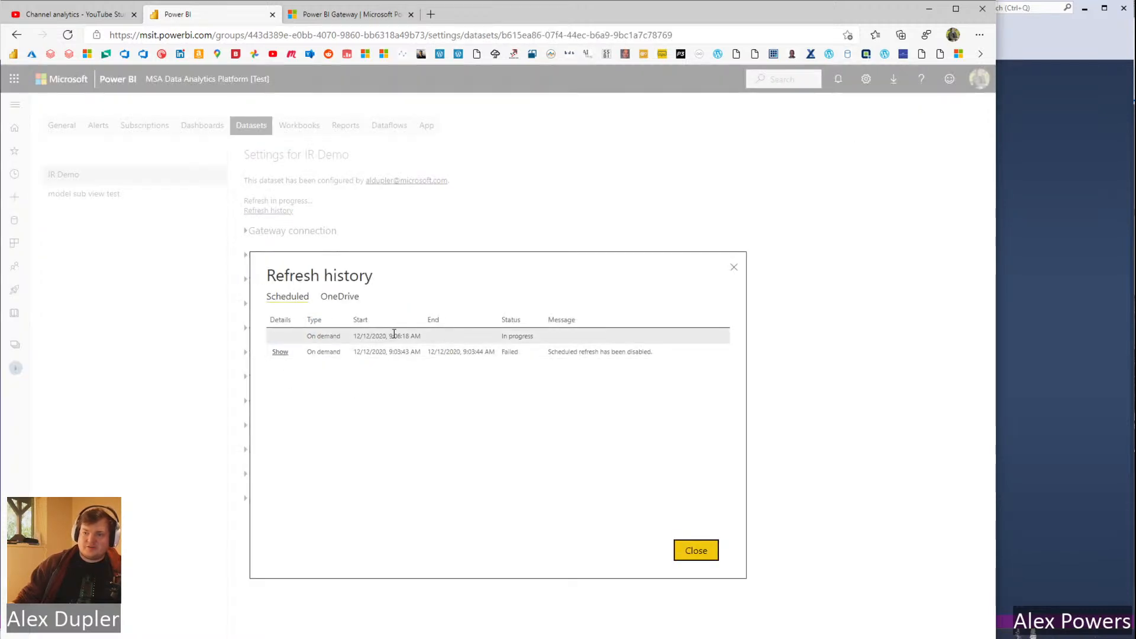
{"action": "left_click_drag", "start_coordinate": [392, 335], "coordinate": [438, 336]}
{"action": "left_click", "coordinate": [432, 339]}
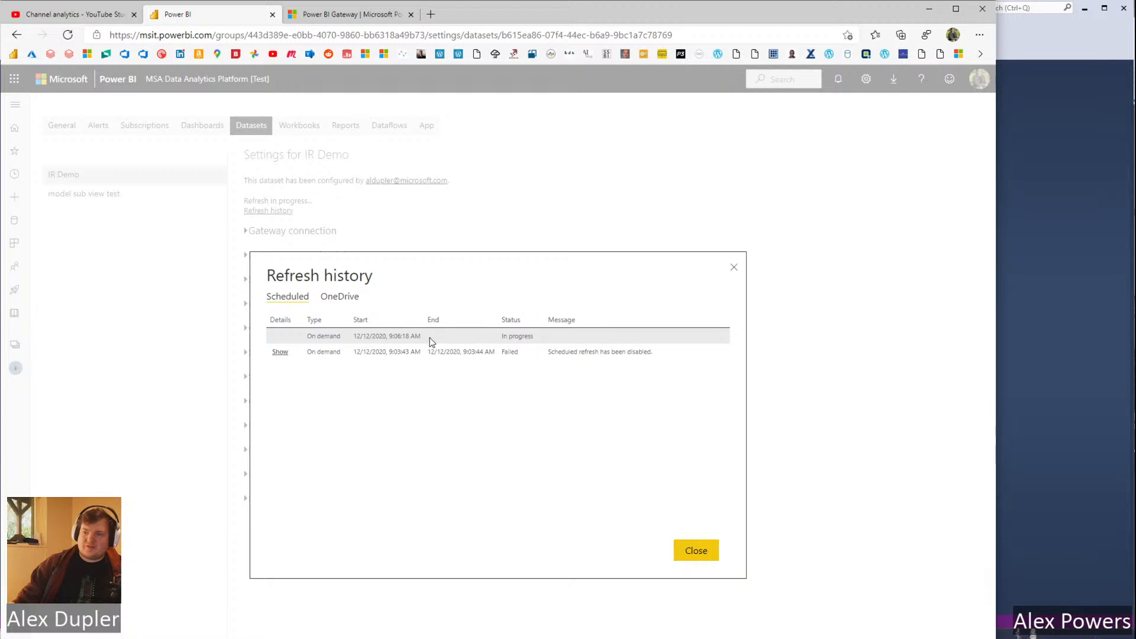
{"action": "left_click", "coordinate": [733, 268]}
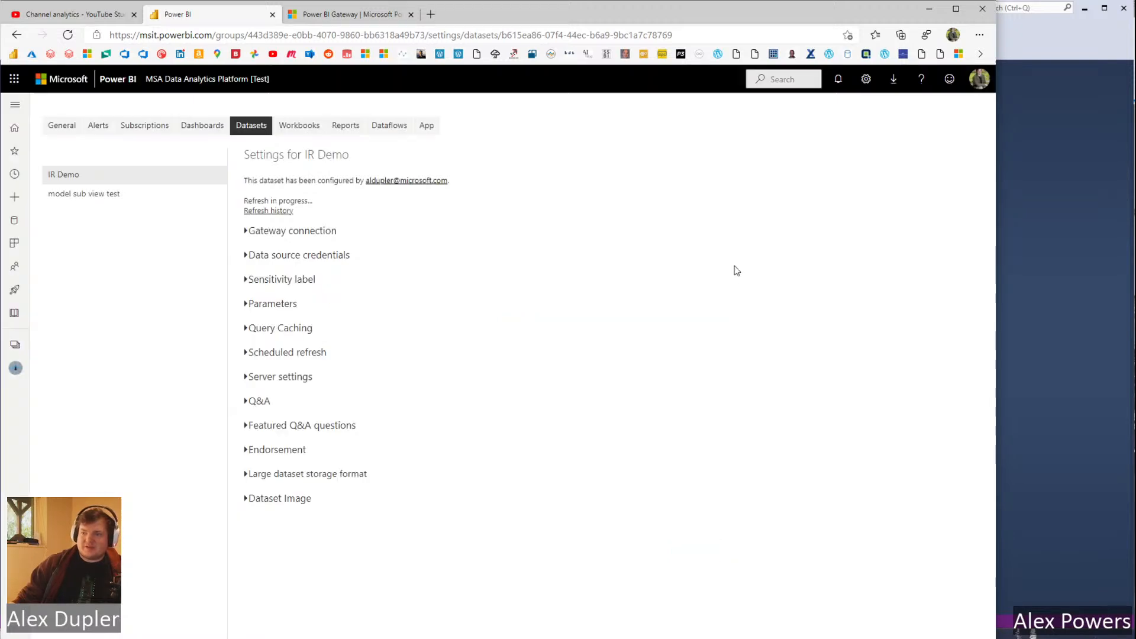
{"action": "key", "text": "alt+Left"}
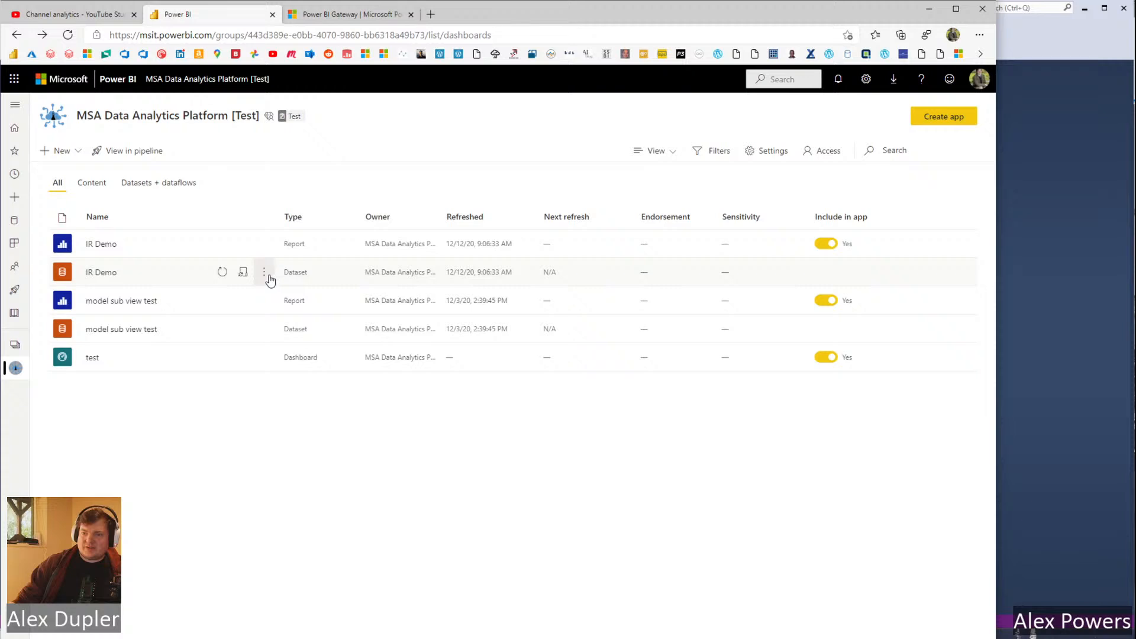
Switch to SQL Server Management Studio, open the partitions of IR Demo's Chart data table, and enlarge the window to show them all.
{"action": "left_click", "coordinate": [1077, 321]}
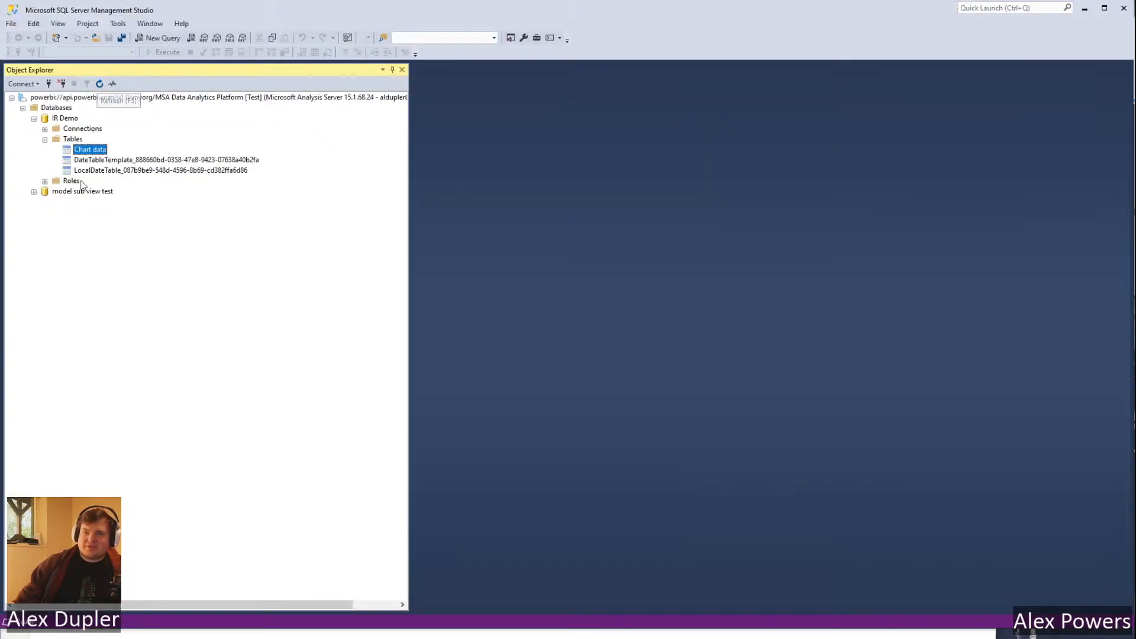
{"action": "right_click", "coordinate": [91, 150]}
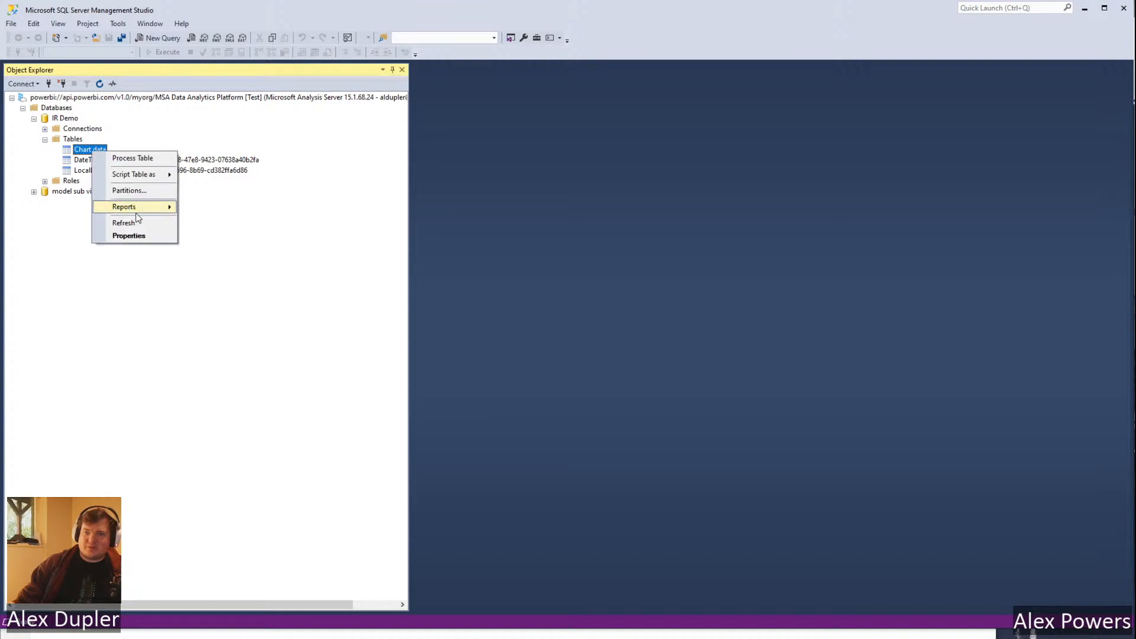
{"action": "left_click", "coordinate": [139, 191]}
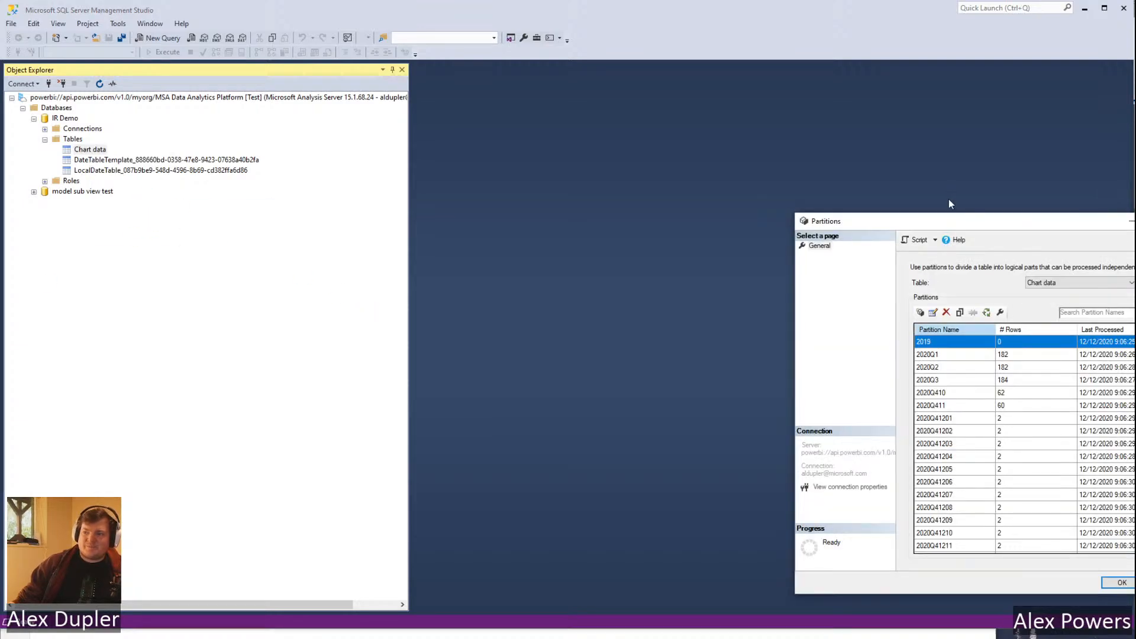
{"action": "left_click_drag", "start_coordinate": [944, 222], "coordinate": [370, 102]}
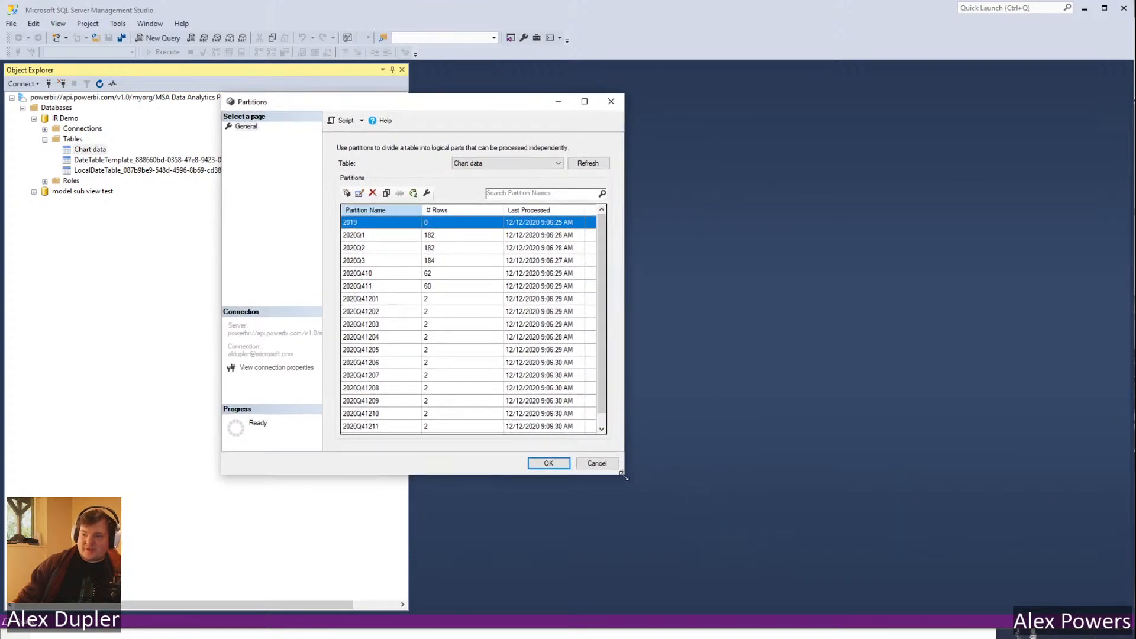
{"action": "left_click_drag", "start_coordinate": [623, 470], "coordinate": [847, 638]}
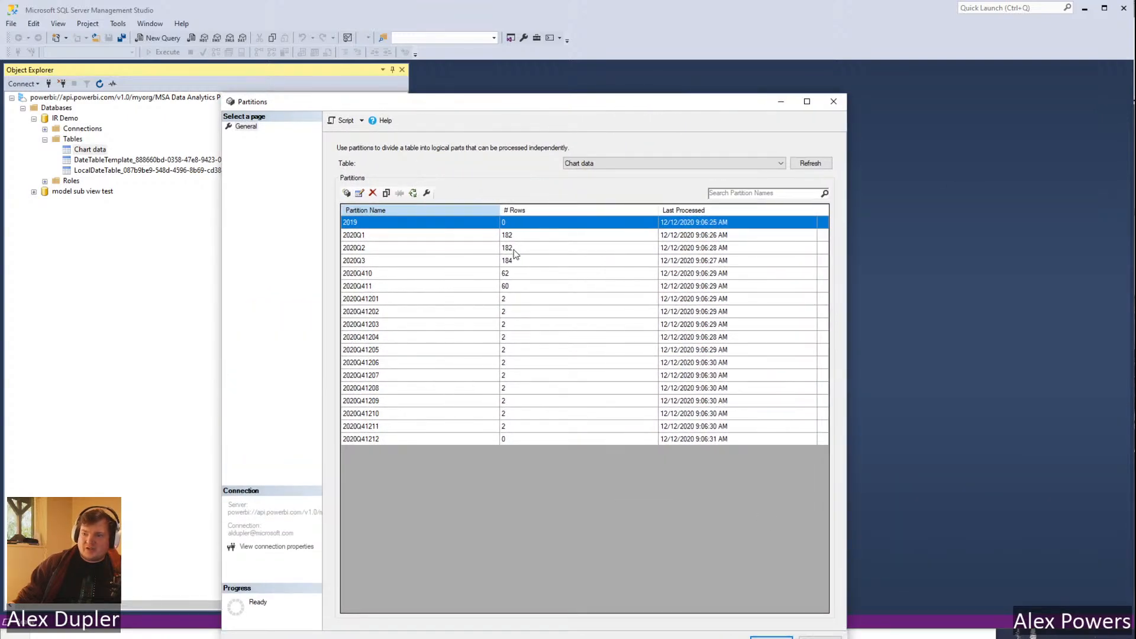
Examine the Chart data partitions, comparing monthly partition 2020Q411 with the daily partitions 2020Q41201 through 2020Q41212.
{"action": "left_click", "coordinate": [521, 286]}
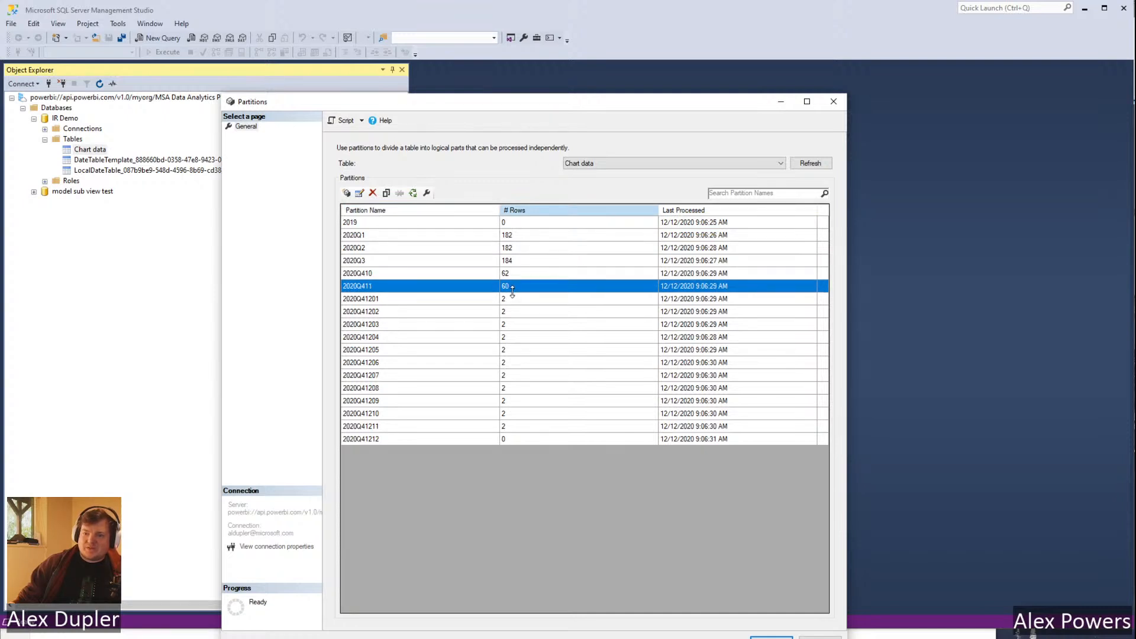
{"action": "left_click", "coordinate": [429, 440]}
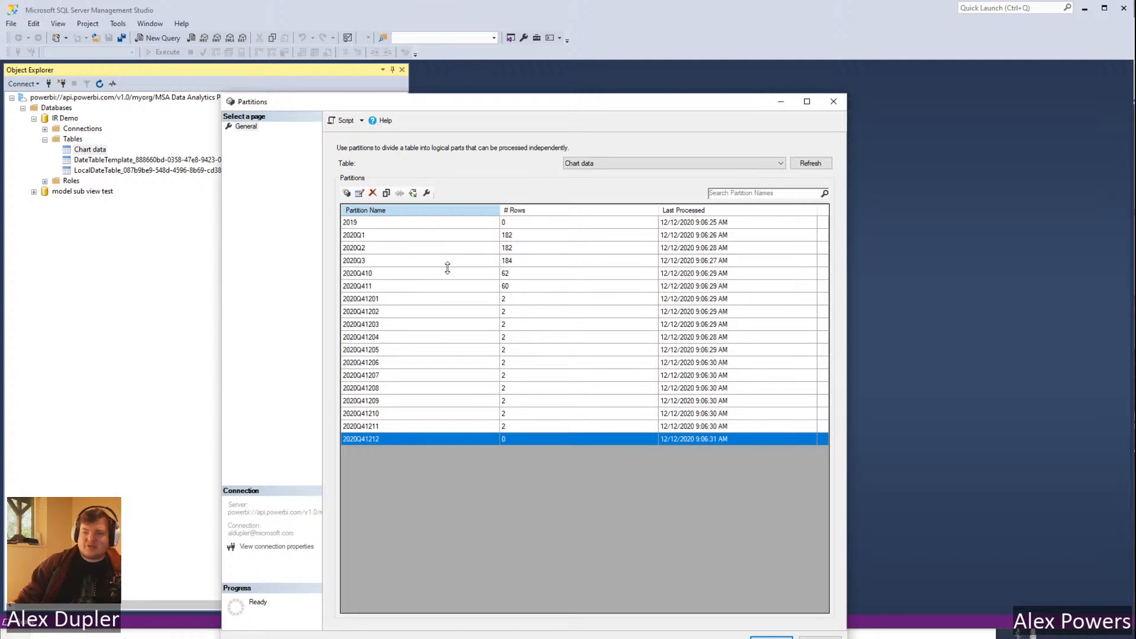
{"action": "left_click", "coordinate": [386, 430]}
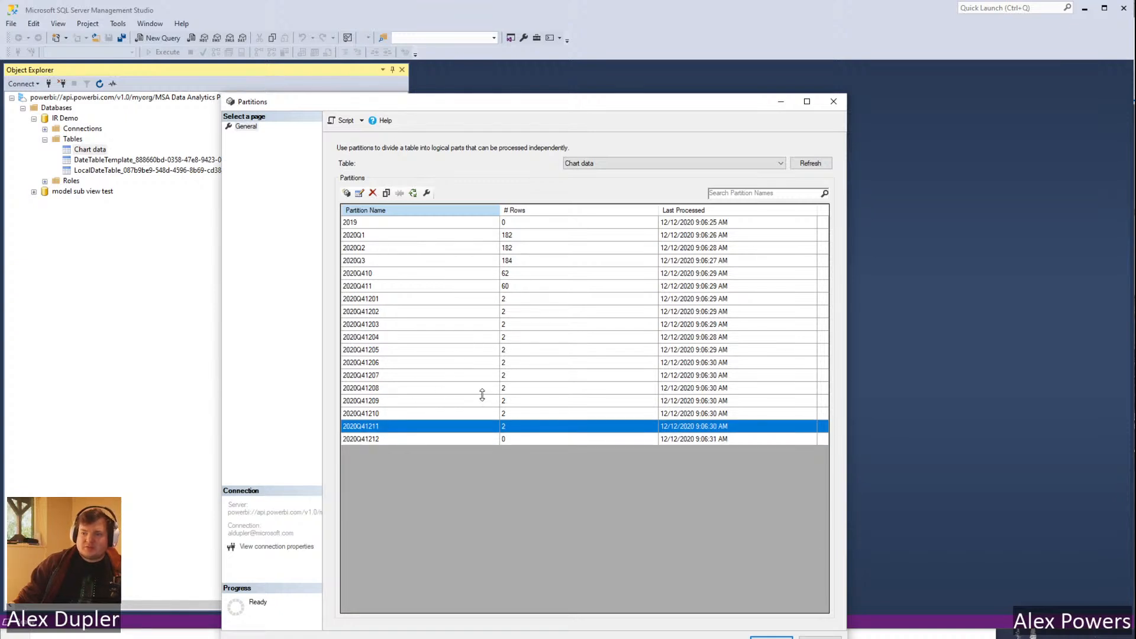
{"action": "left_click", "coordinate": [399, 299]}
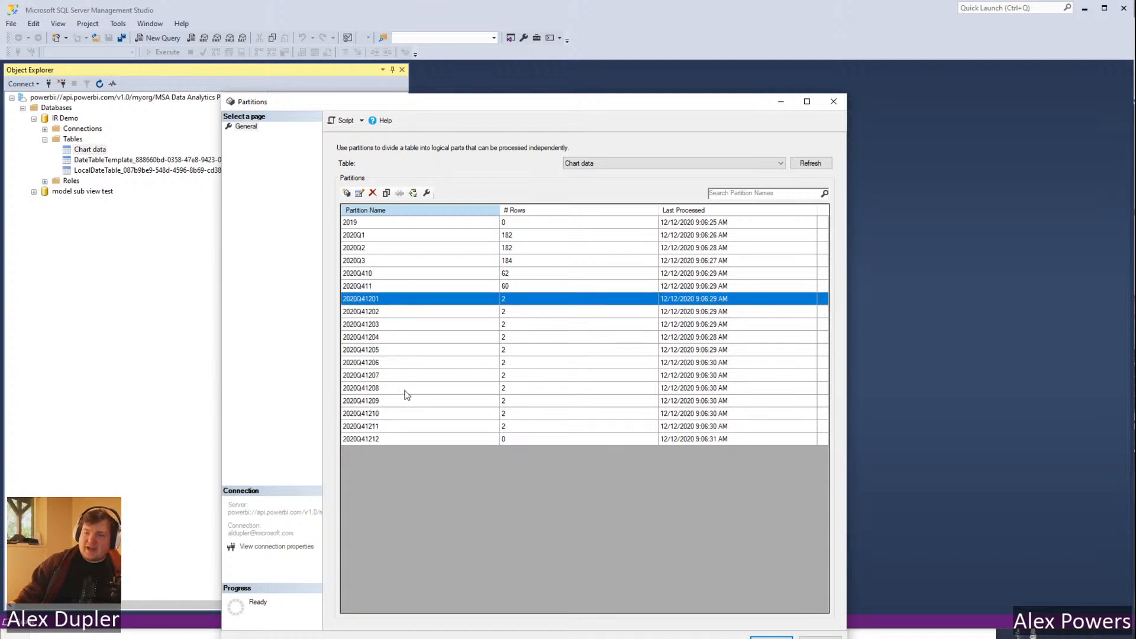
{"action": "left_click", "coordinate": [404, 440], "text": "shift"}
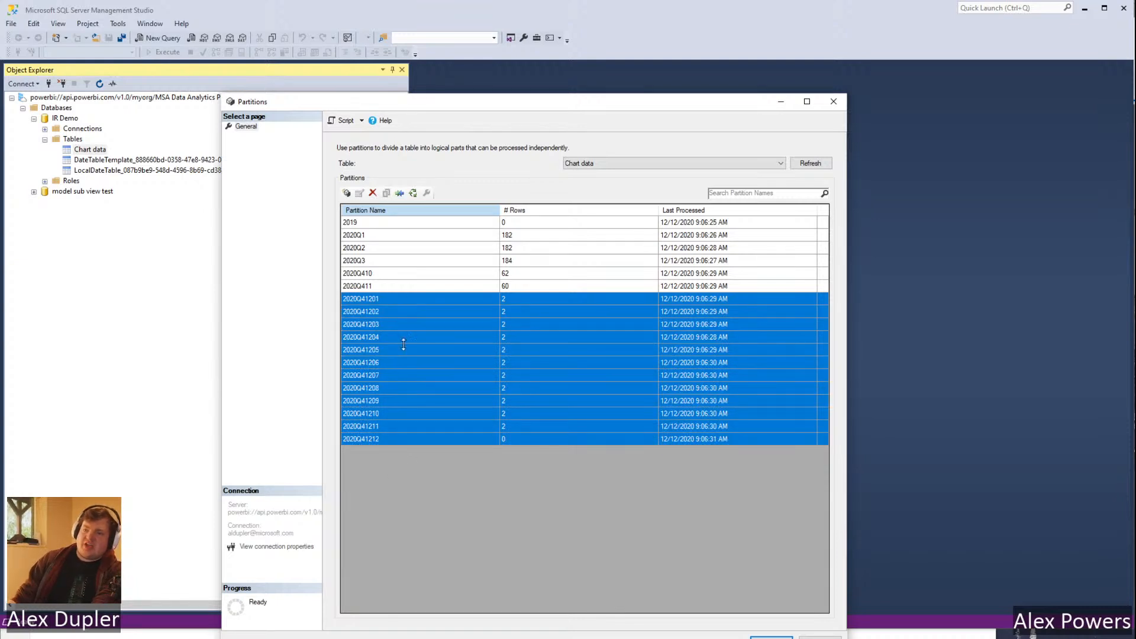
{"action": "left_click", "coordinate": [394, 286]}
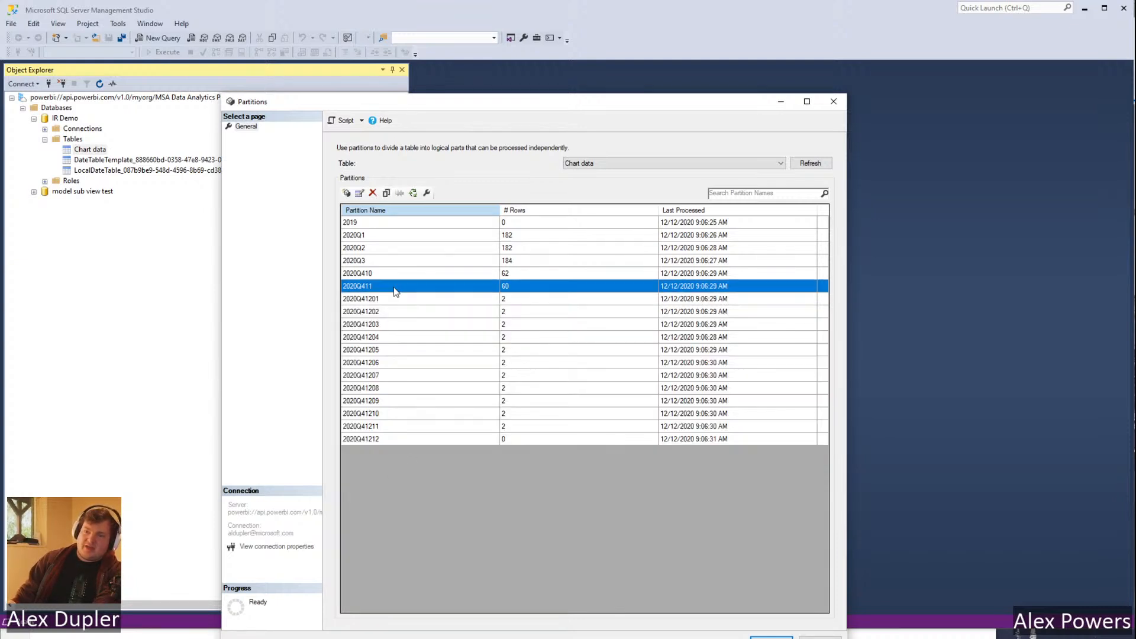
{"action": "left_click", "coordinate": [391, 442]}
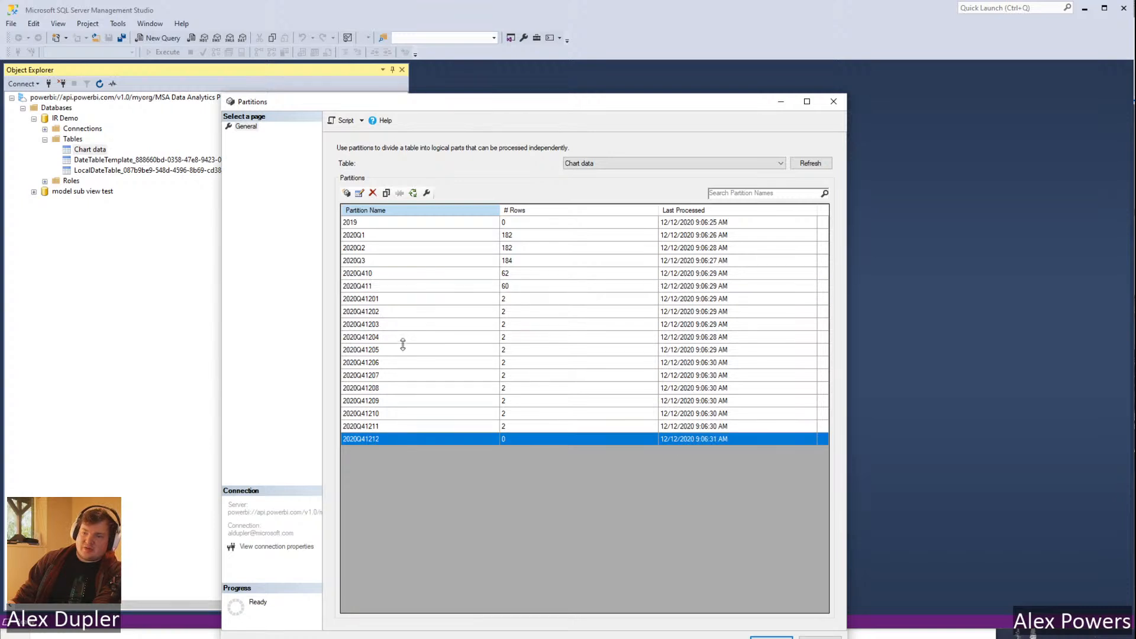
{"action": "left_click", "coordinate": [404, 328], "text": "shift"}
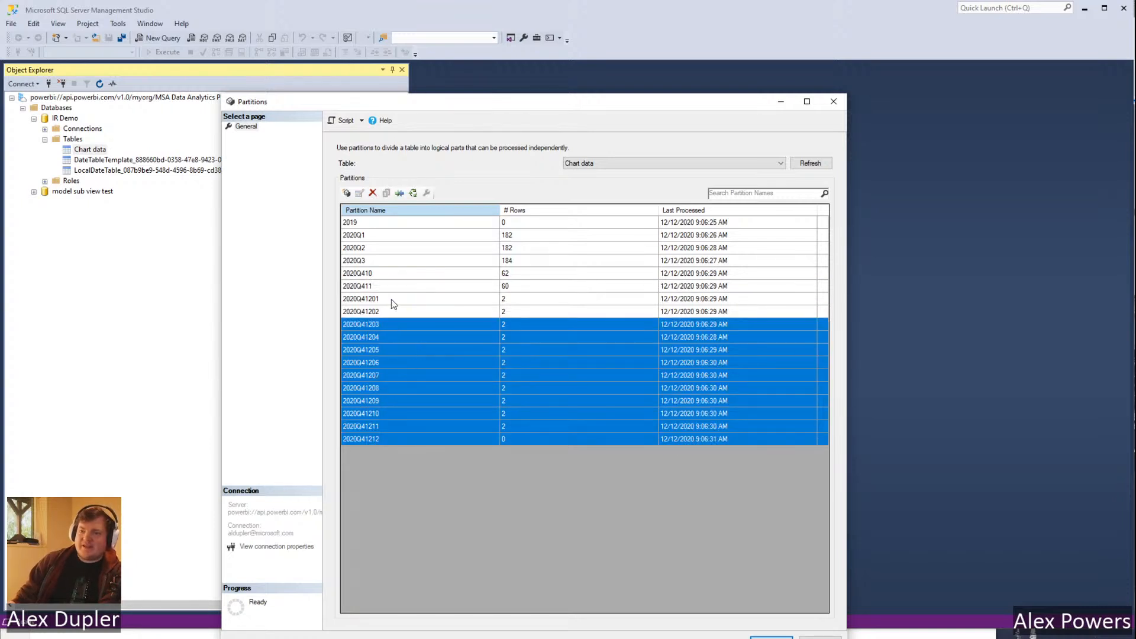
{"action": "left_click", "coordinate": [394, 323]}
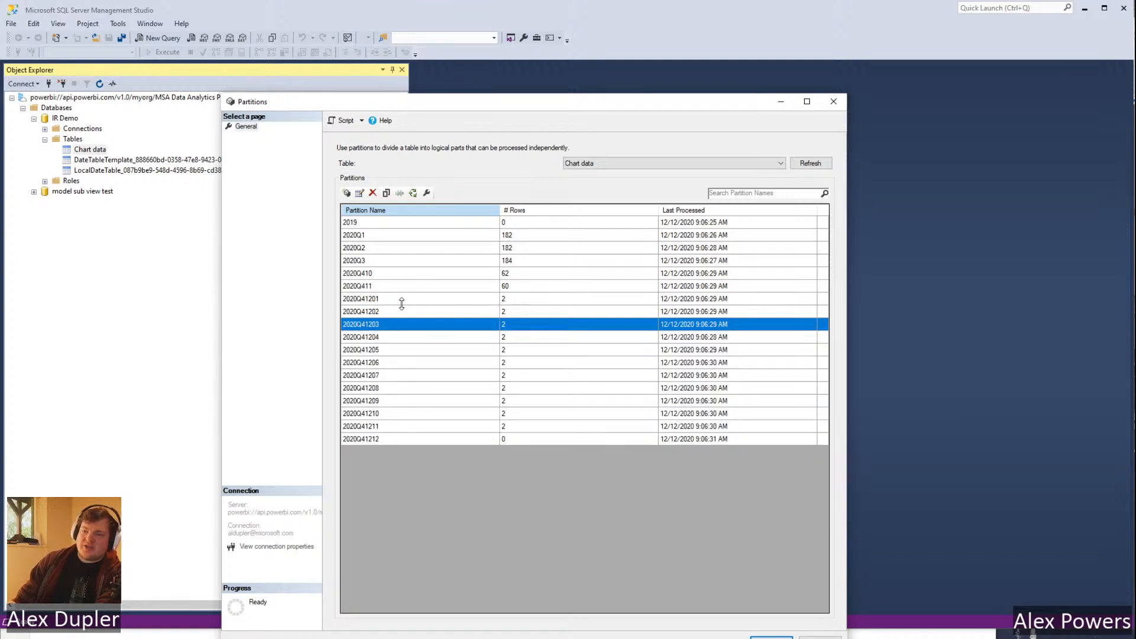
{"action": "left_click", "coordinate": [406, 297], "text": "shift"}
{"action": "left_click", "coordinate": [405, 288]}
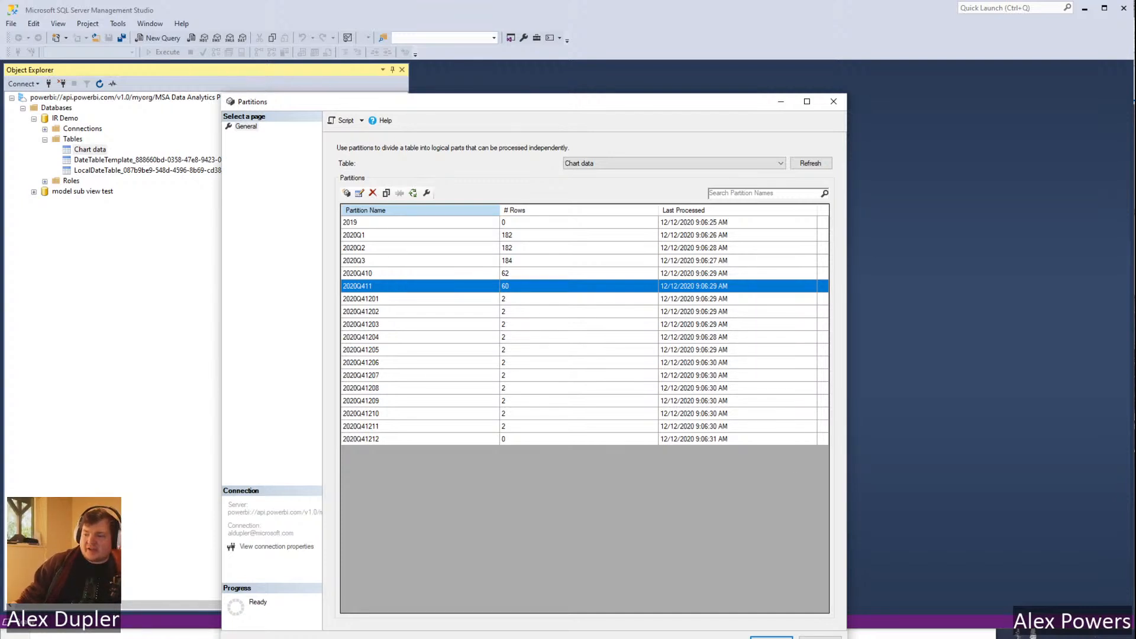
Switch to Task Manager, review the computer's CPU, memory and GPU performance, and close it.
{"action": "key", "text": "alt+Tab"}
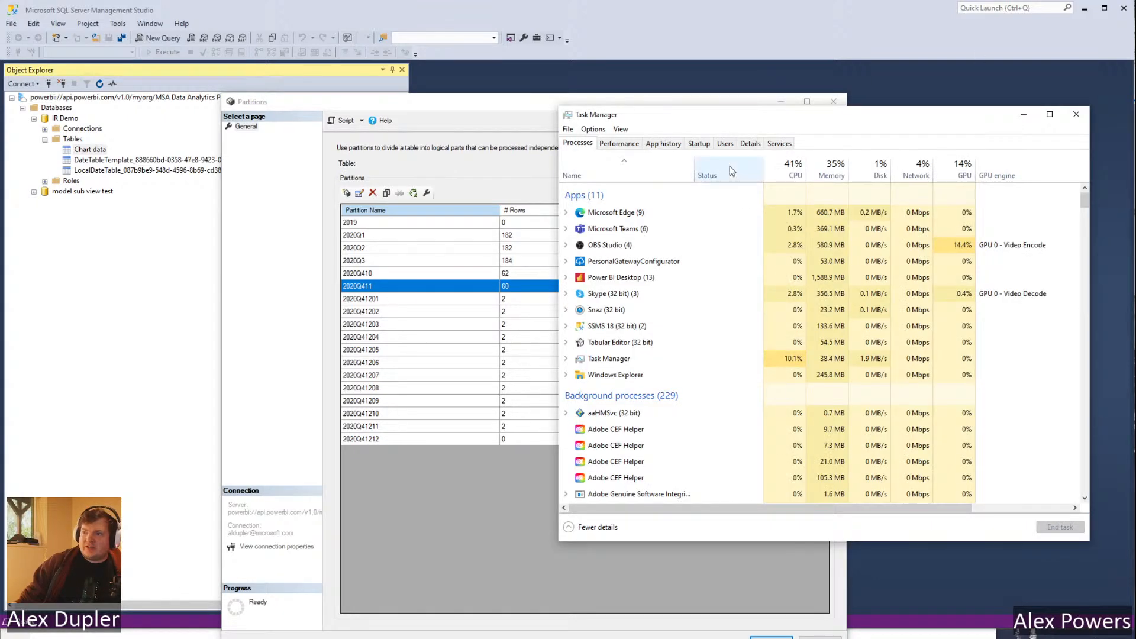
{"action": "left_click", "coordinate": [640, 138]}
{"action": "left_click", "coordinate": [545, 176]}
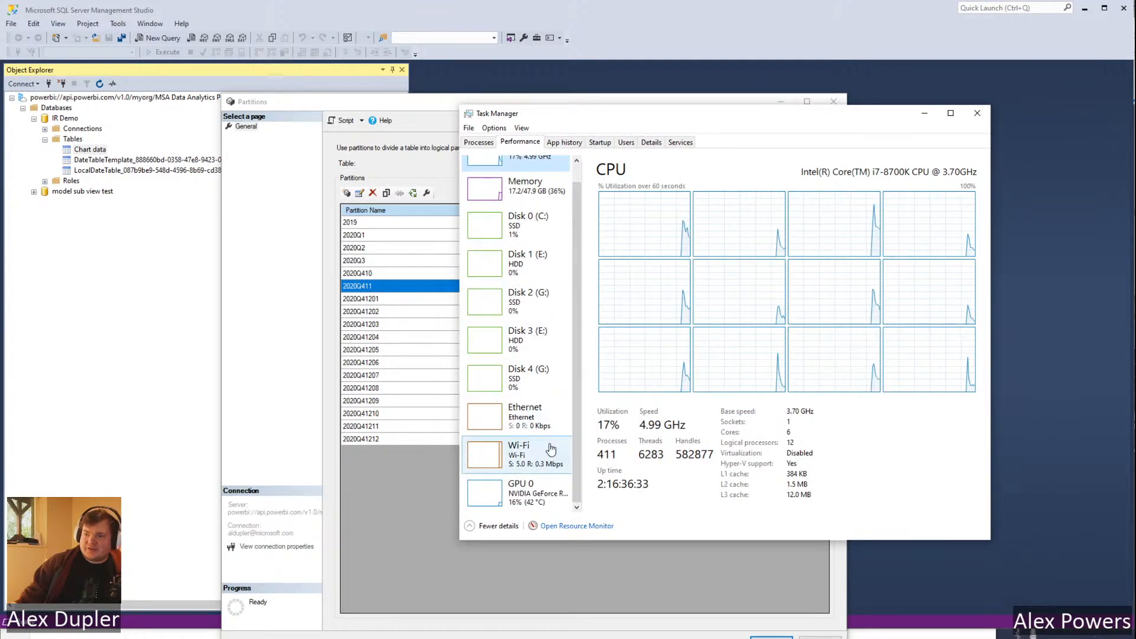
{"action": "left_click", "coordinate": [553, 220]}
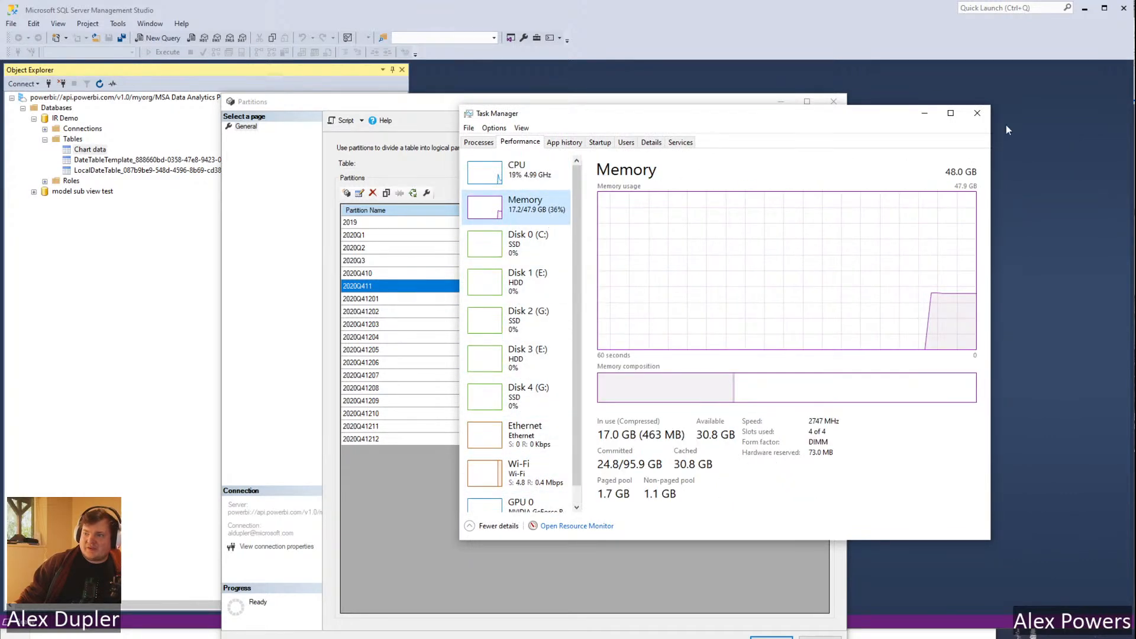
{"action": "scroll", "coordinate": [521, 467], "scroll_direction": "down", "scroll_amount": 1}
{"action": "left_click", "coordinate": [523, 493]}
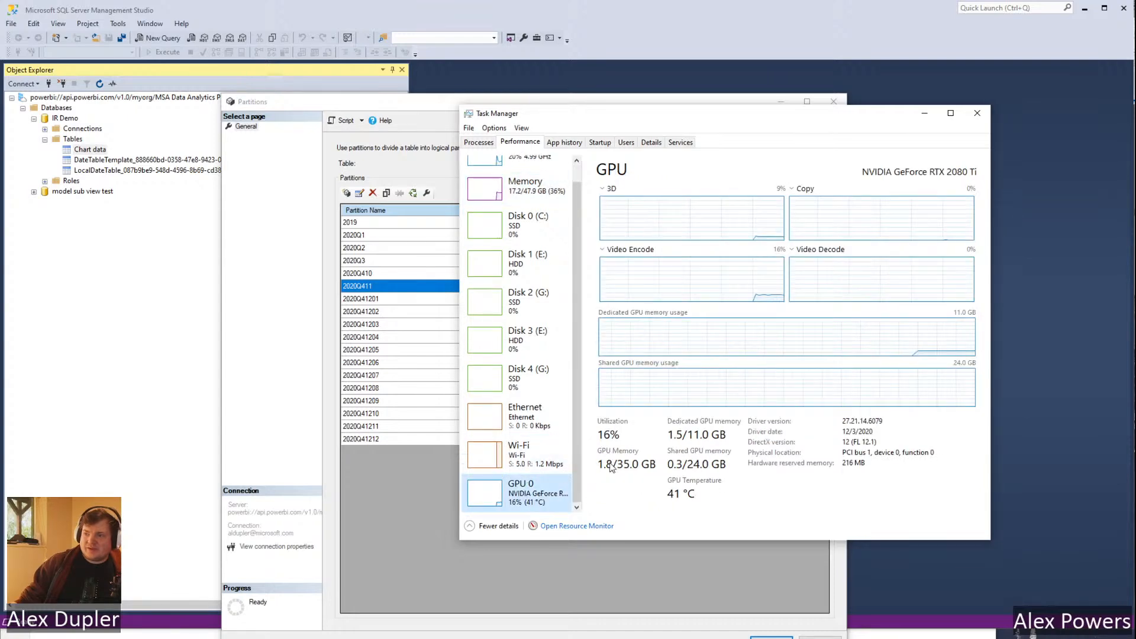
{"action": "left_click", "coordinate": [957, 172]}
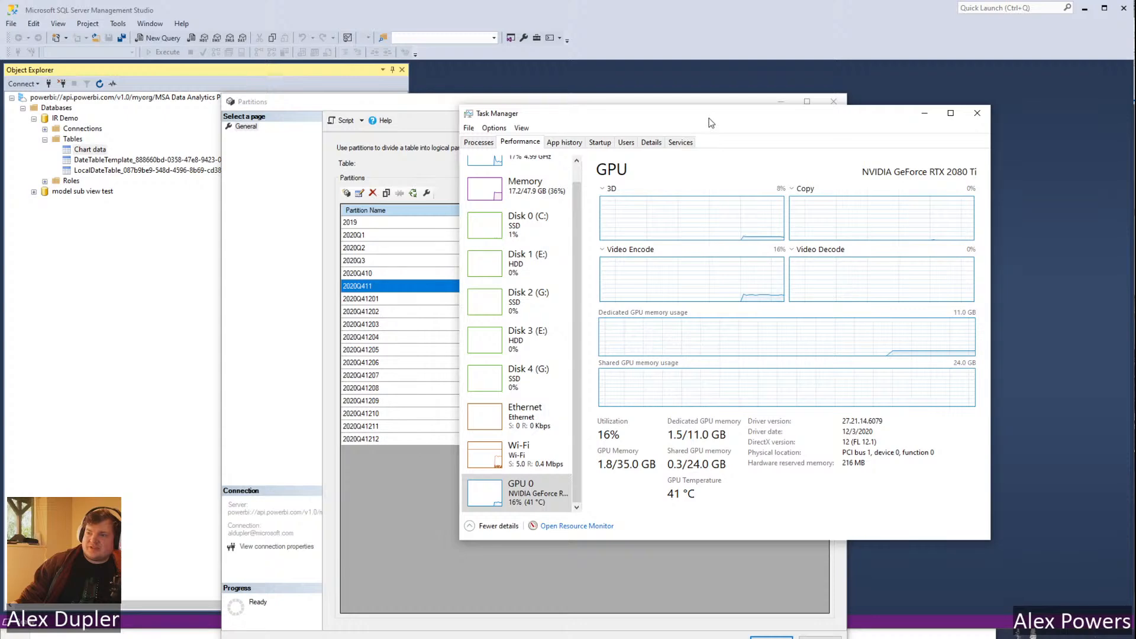
{"action": "left_click_drag", "start_coordinate": [712, 123], "coordinate": [655, 115]}
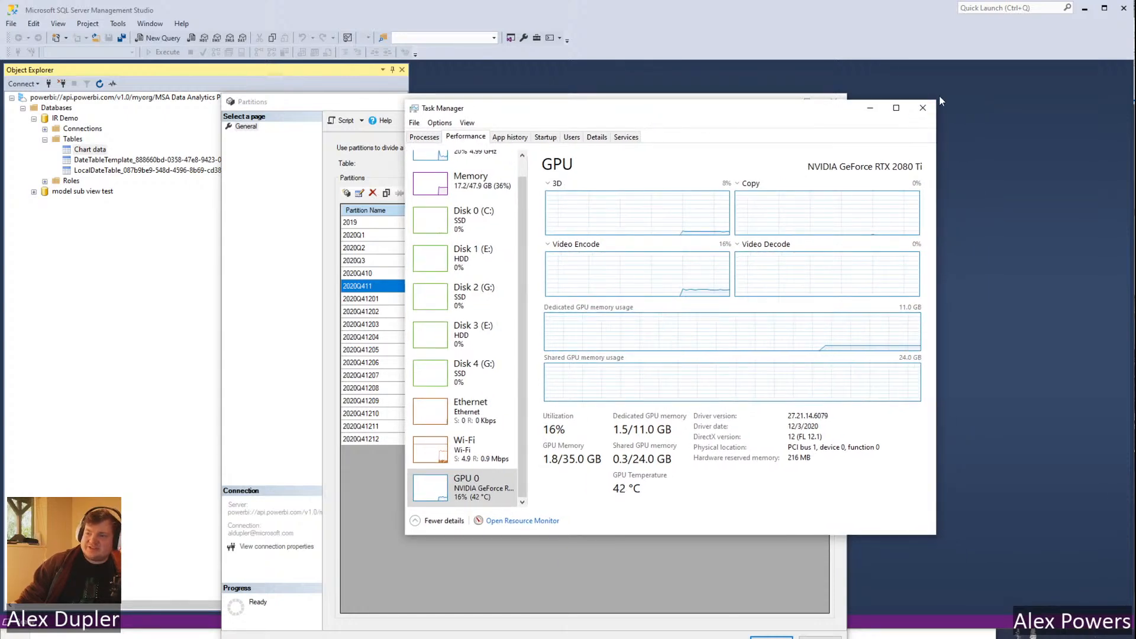
{"action": "left_click", "coordinate": [925, 108]}
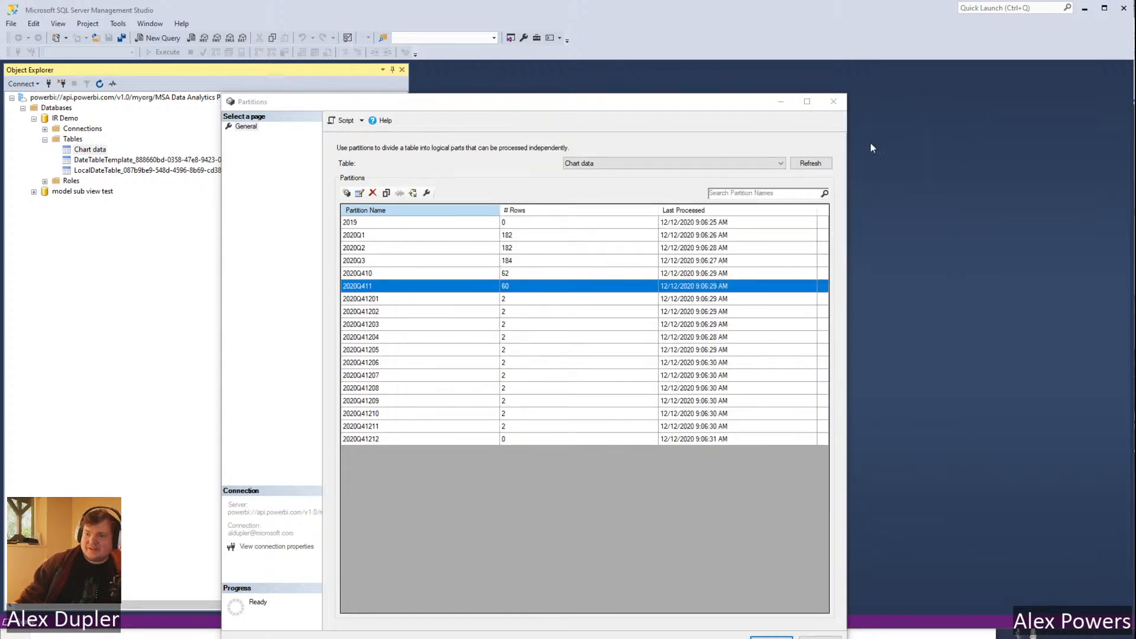
Compare the row counts of daily partition 2020Q41201, monthly partitions 2020Q410 and 2020Q411, and quarterly partitions 2020Q1 and 2020Q2.
{"action": "left_click", "coordinate": [521, 304]}
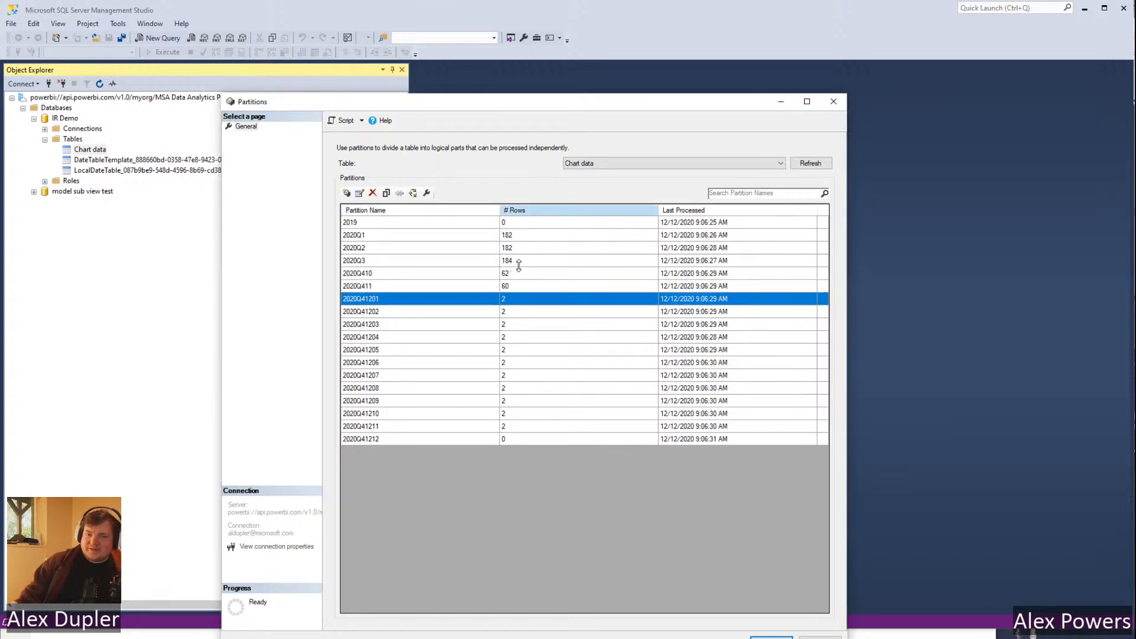
{"action": "left_click", "coordinate": [521, 275]}
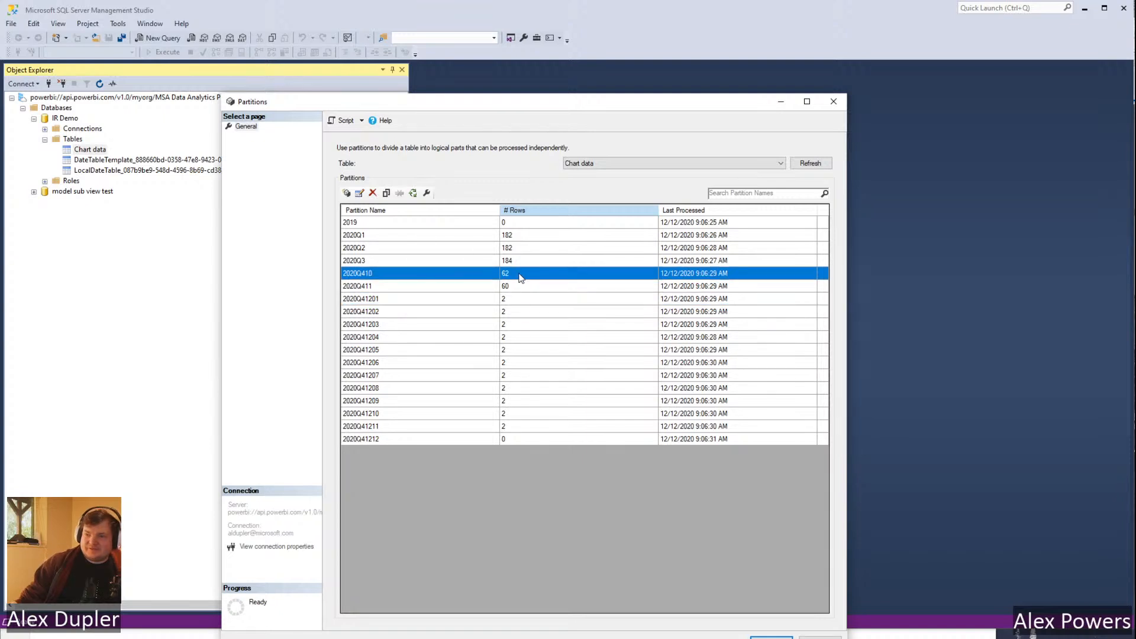
{"action": "left_click", "coordinate": [519, 288]}
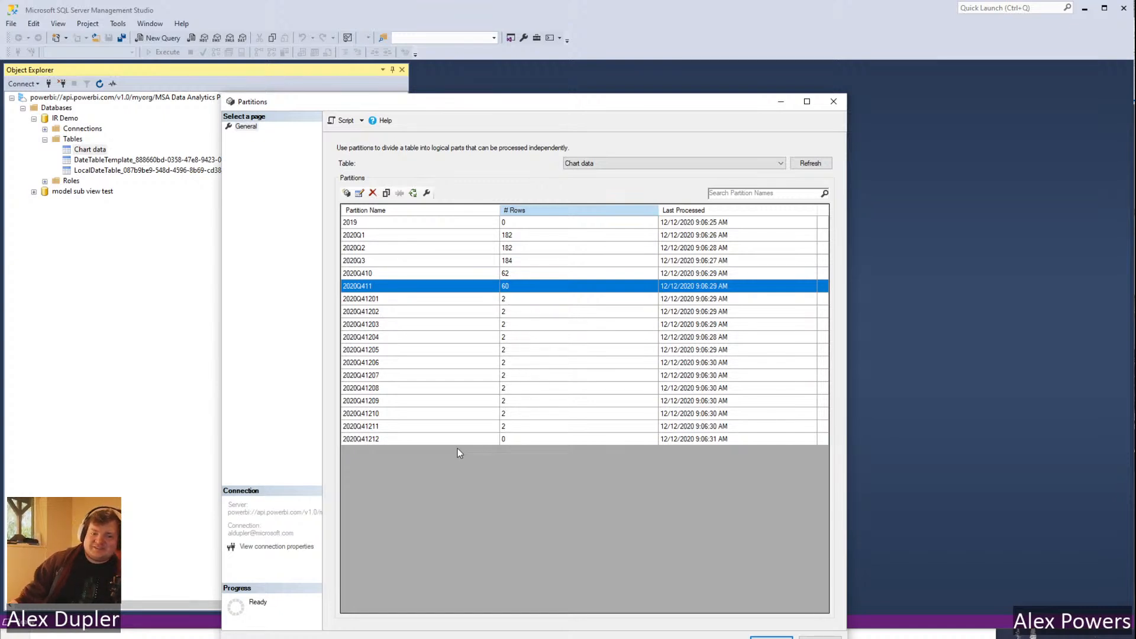
{"action": "left_click", "coordinate": [545, 300]}
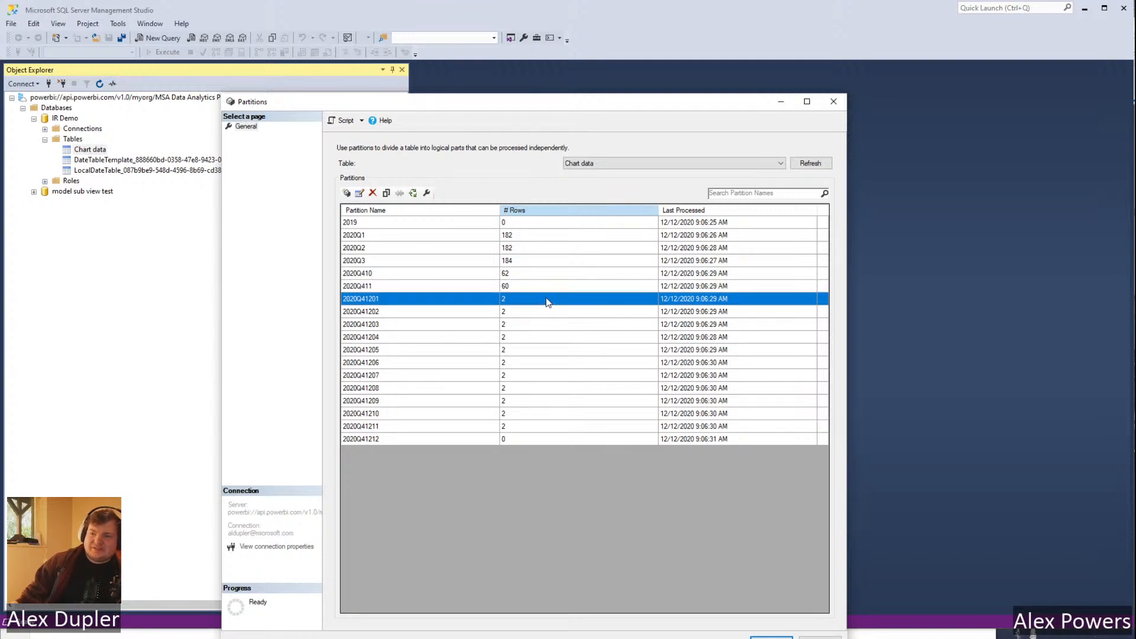
{"action": "left_click", "coordinate": [523, 238]}
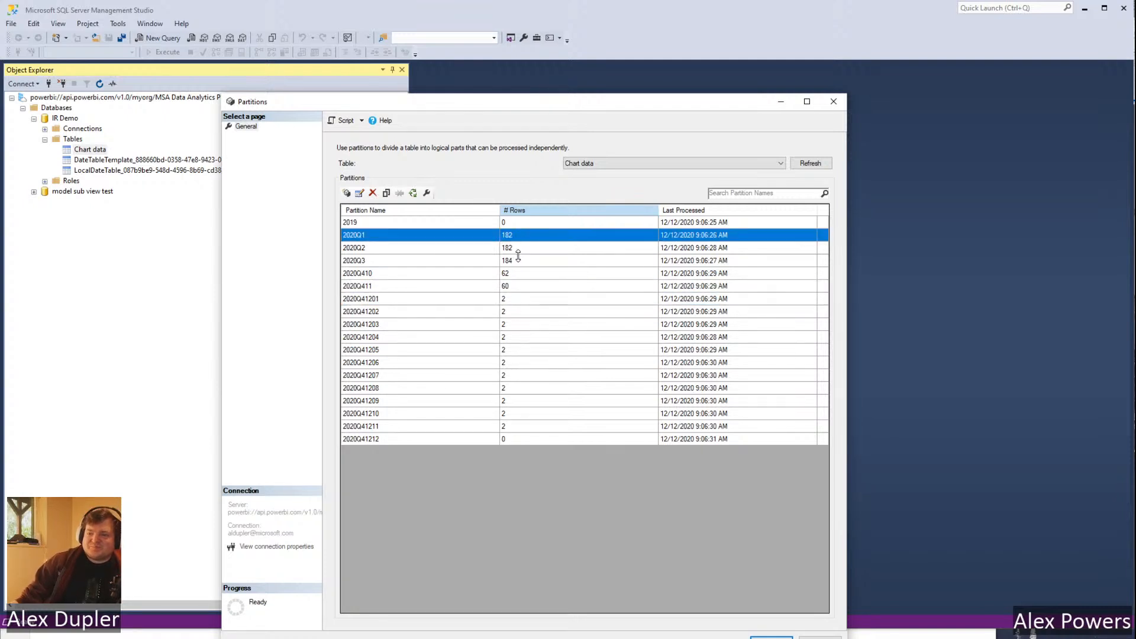
{"action": "left_click", "coordinate": [523, 249]}
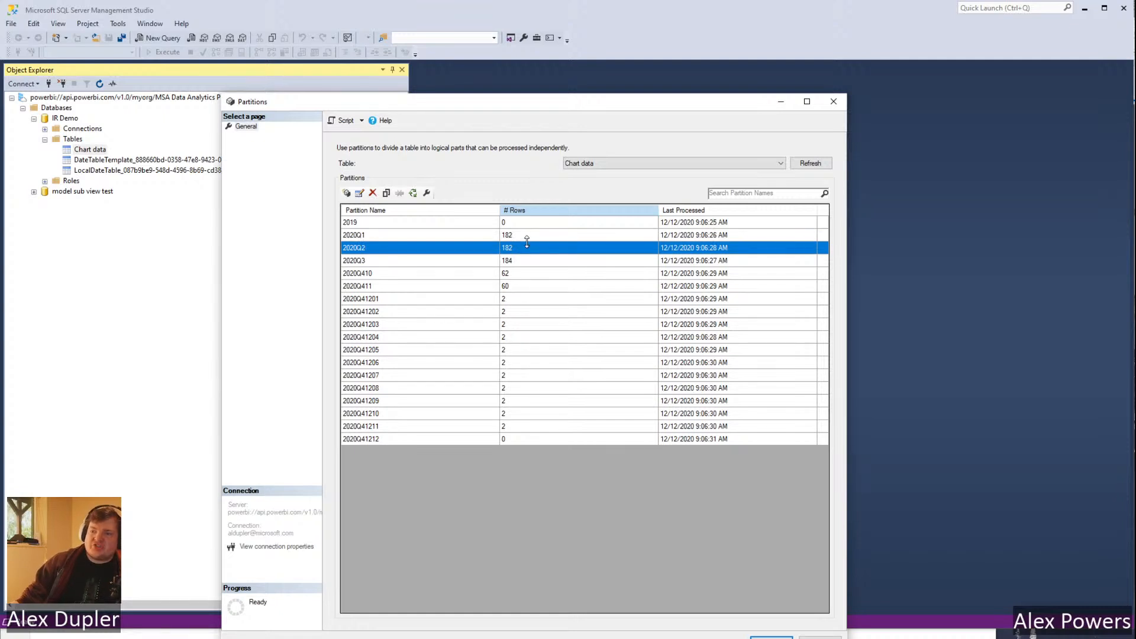
{"action": "left_click", "coordinate": [526, 235]}
{"action": "left_click", "coordinate": [529, 248]}
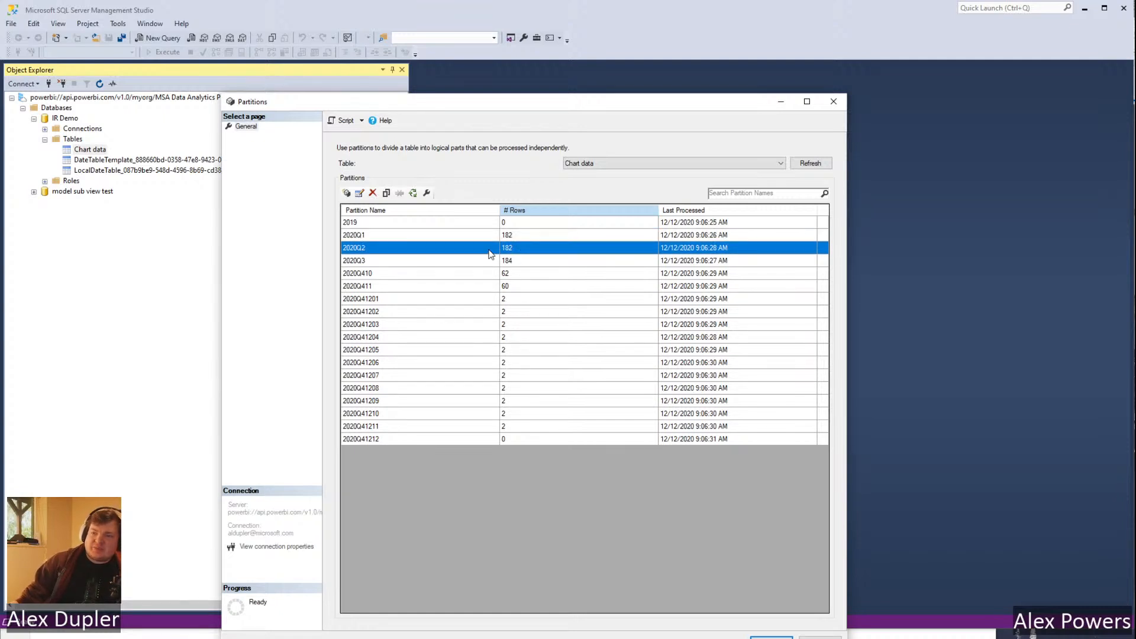
Compare the row counts of yearly partition 2019, quarterly partition 2020Q1 and the latest daily partition, 2020Q41212.
{"action": "left_click", "coordinate": [407, 236]}
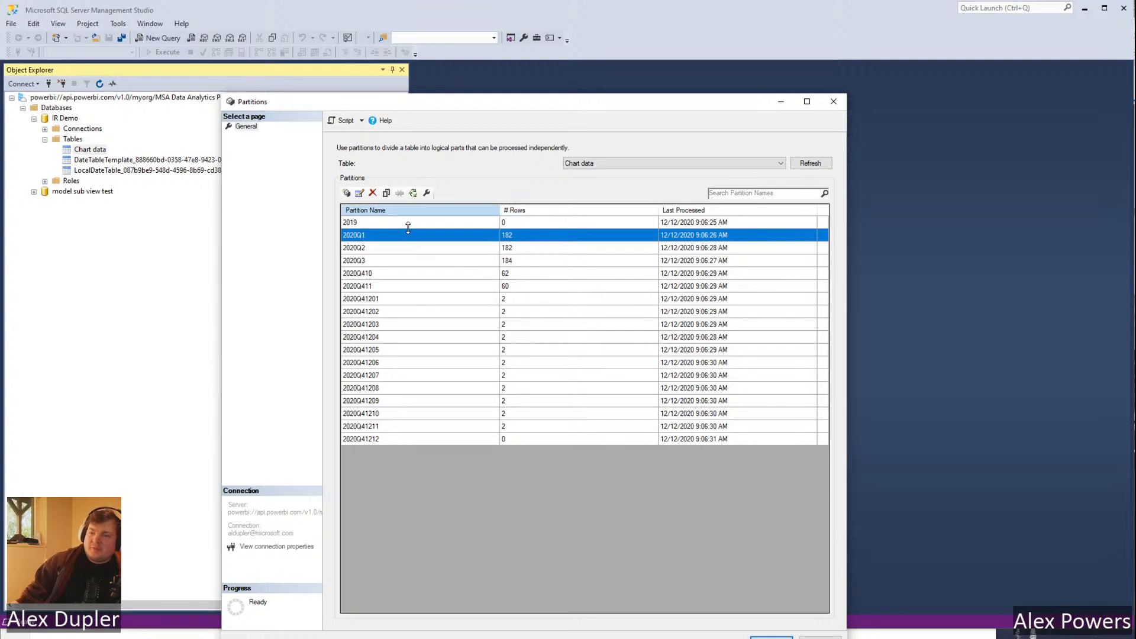
{"action": "left_click", "coordinate": [413, 224]}
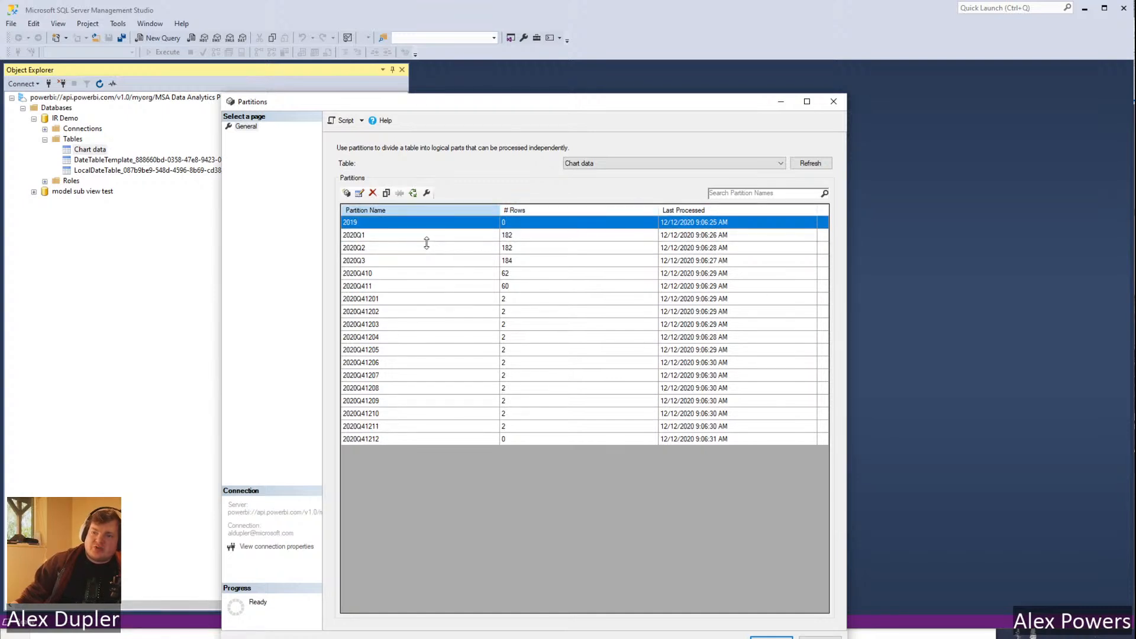
{"action": "left_click", "coordinate": [509, 225]}
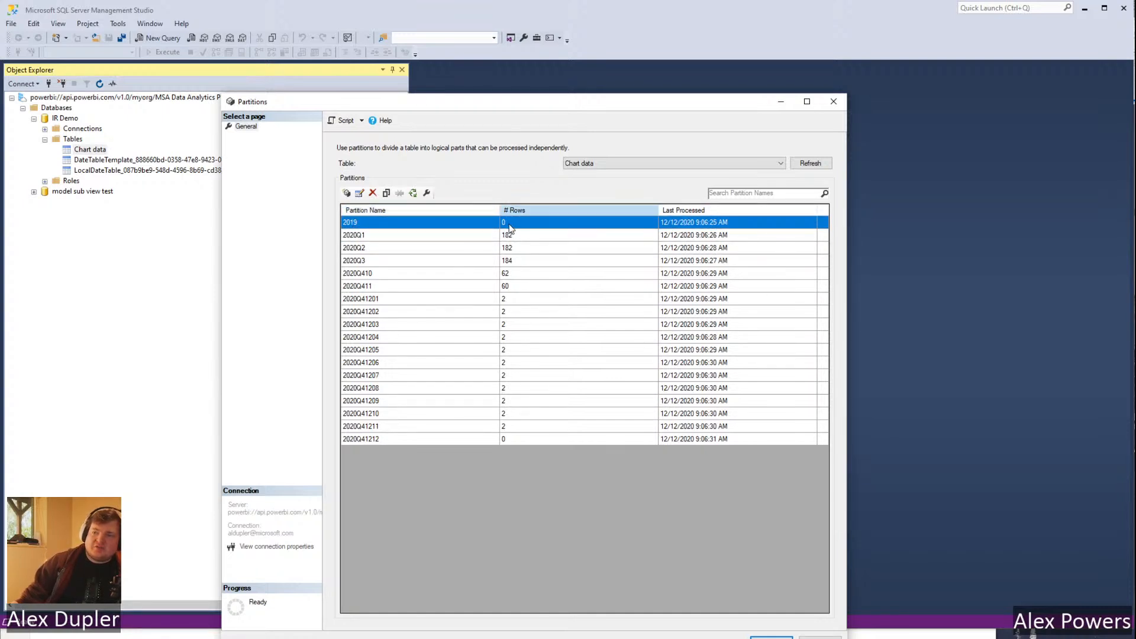
{"action": "left_click", "coordinate": [470, 221]}
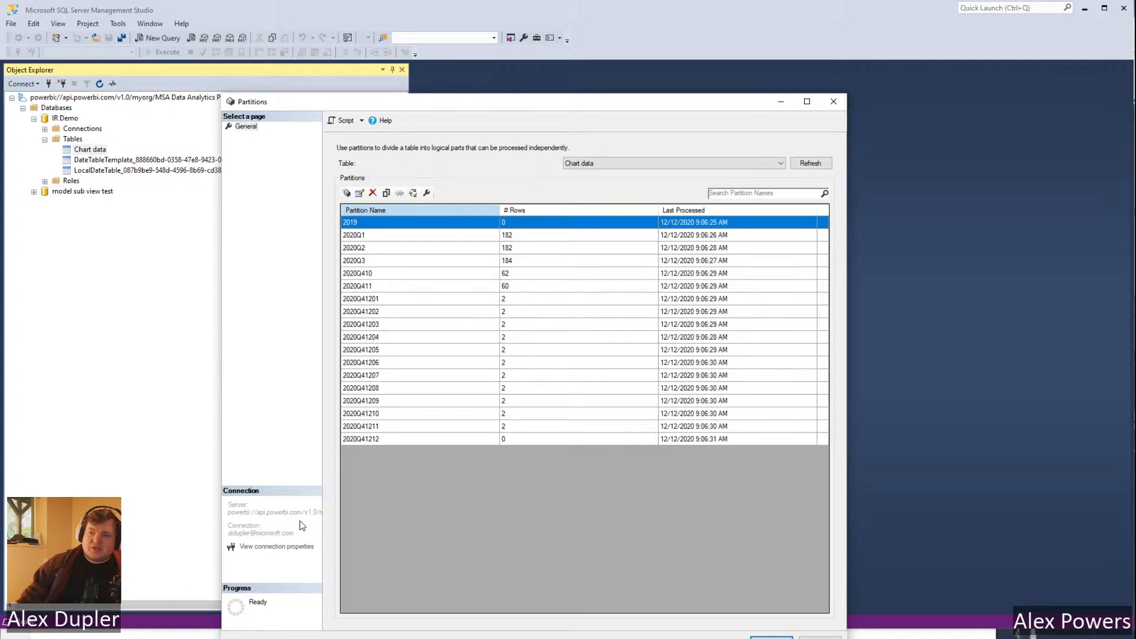
{"action": "left_click", "coordinate": [391, 440]}
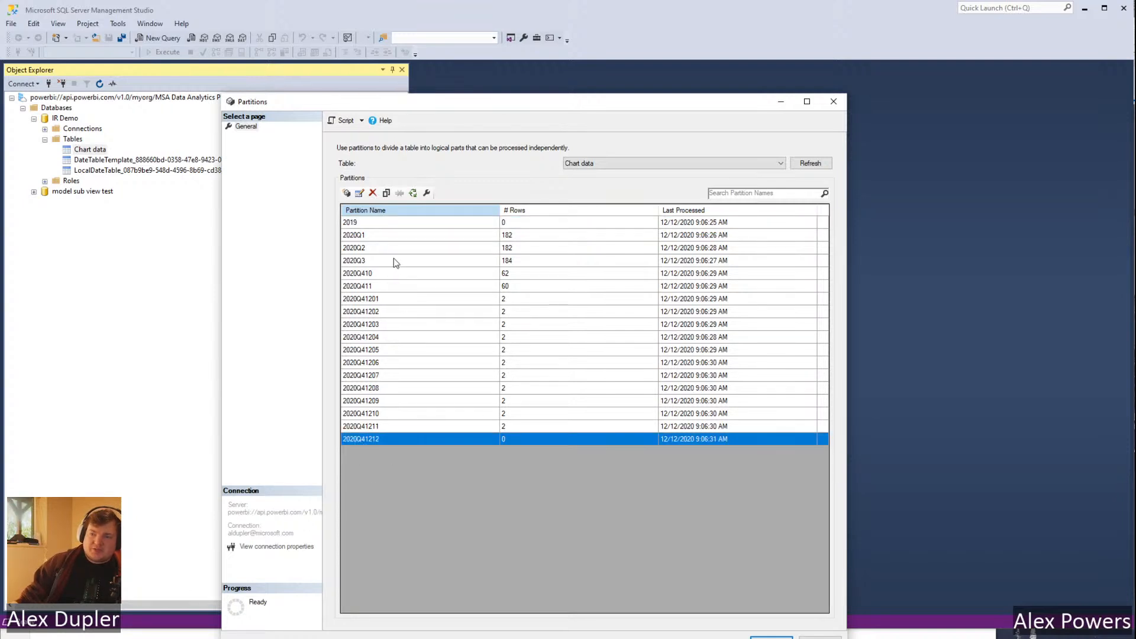
{"action": "left_click", "coordinate": [387, 236]}
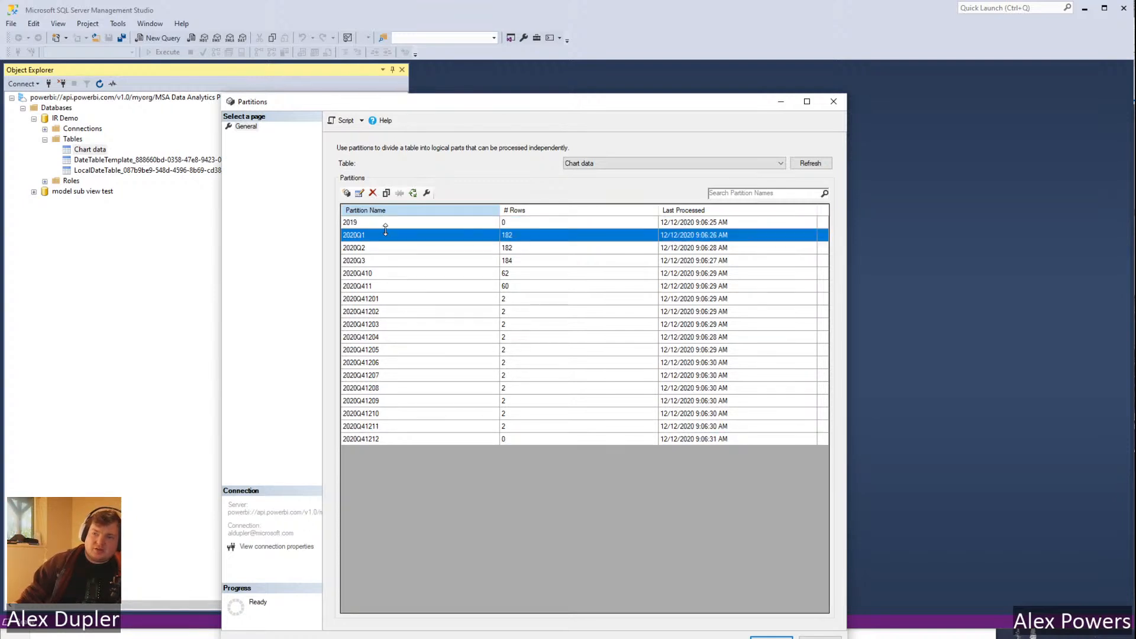
{"action": "left_click", "coordinate": [384, 223]}
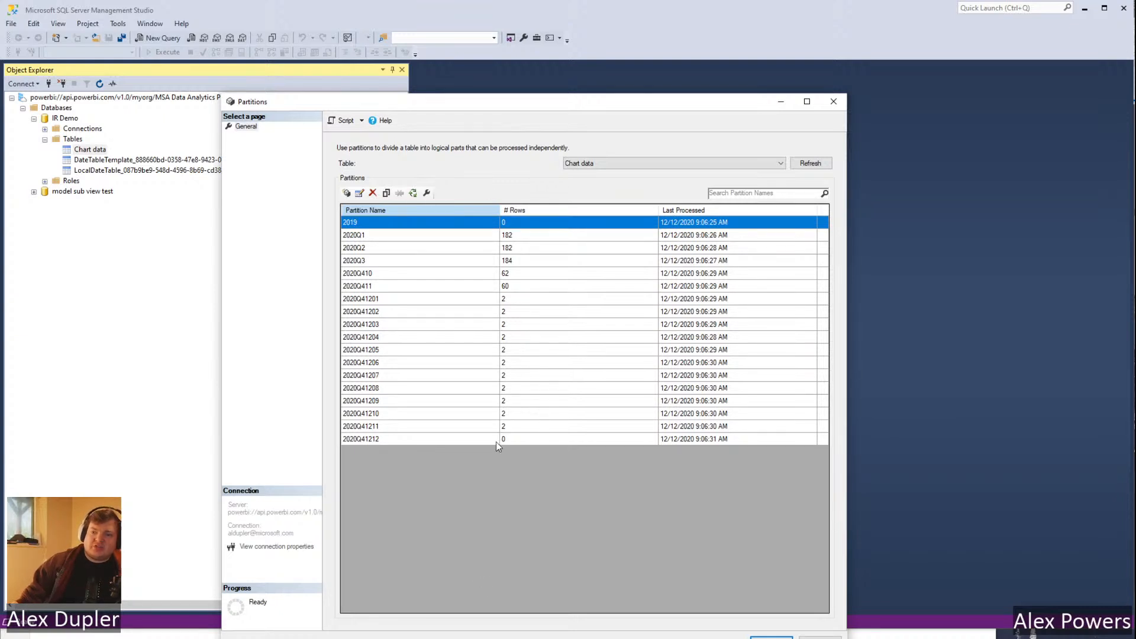
{"action": "left_click", "coordinate": [536, 228]}
{"action": "left_click", "coordinate": [536, 235]}
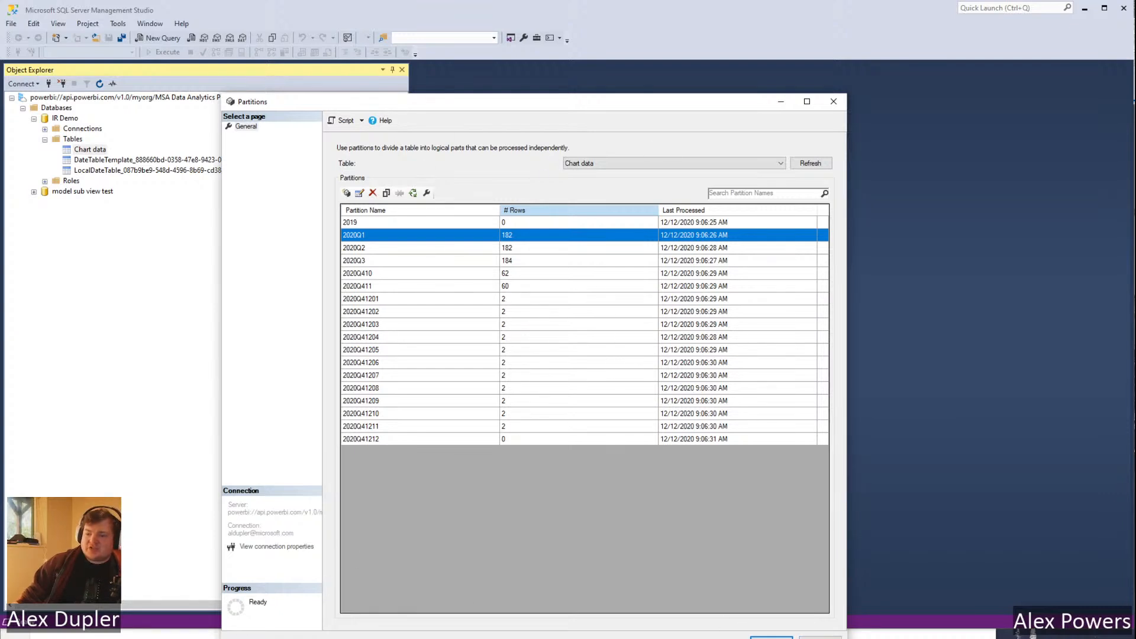
Switch to Tabular Editor, try to save the IR Demo model to its database, and quit the program.
{"action": "key", "text": "alt+Tab"}
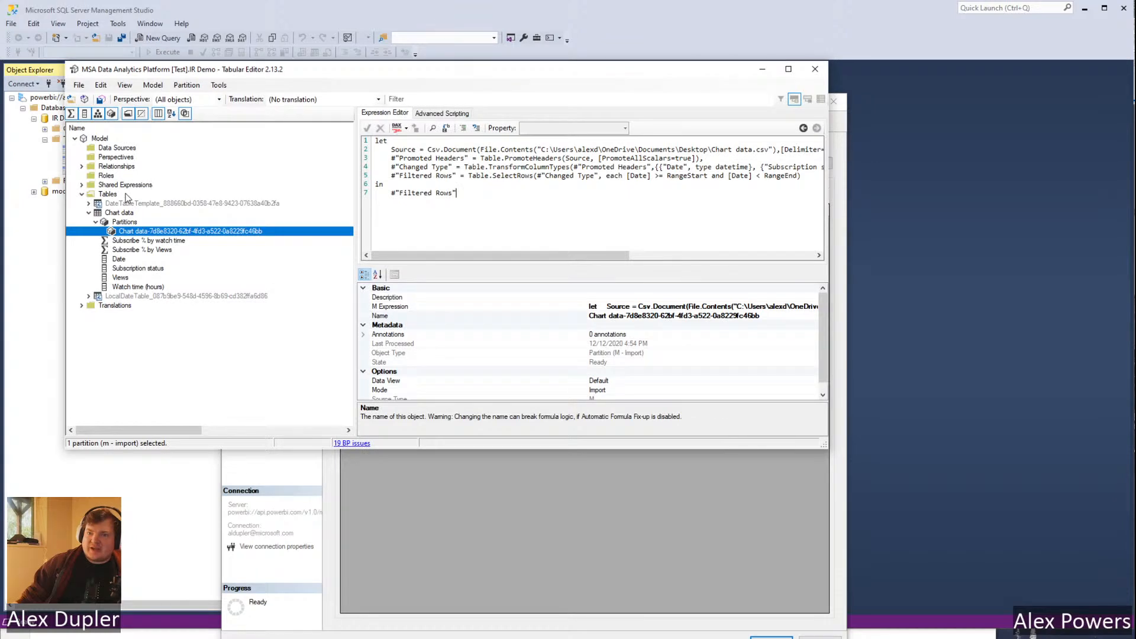
{"action": "left_click", "coordinate": [100, 99]}
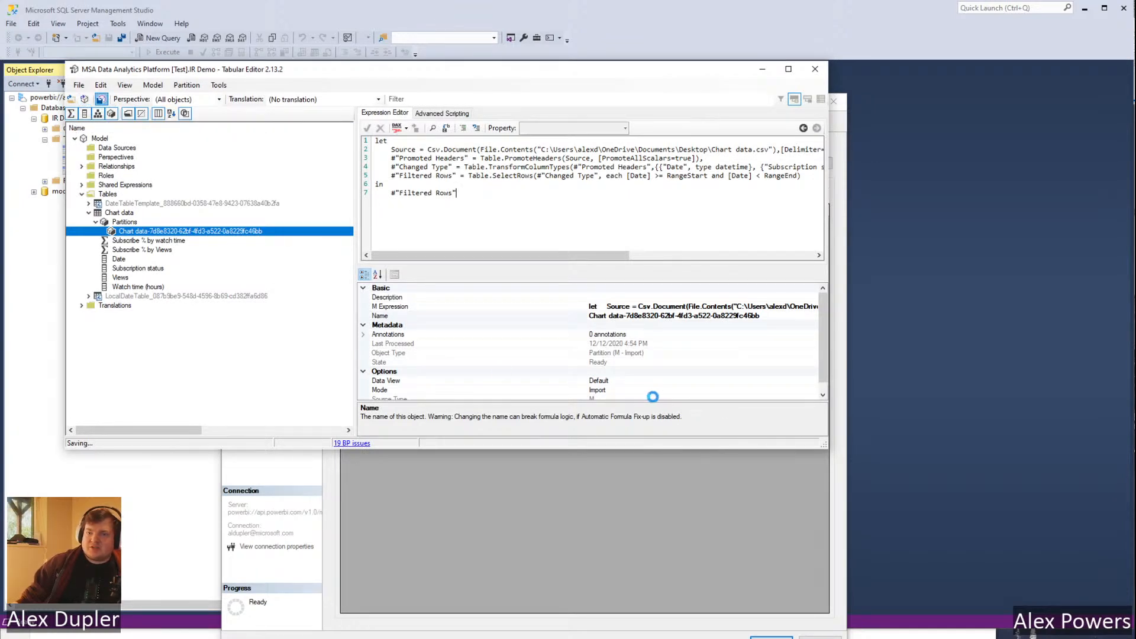
{"action": "left_click", "coordinate": [1037, 468]}
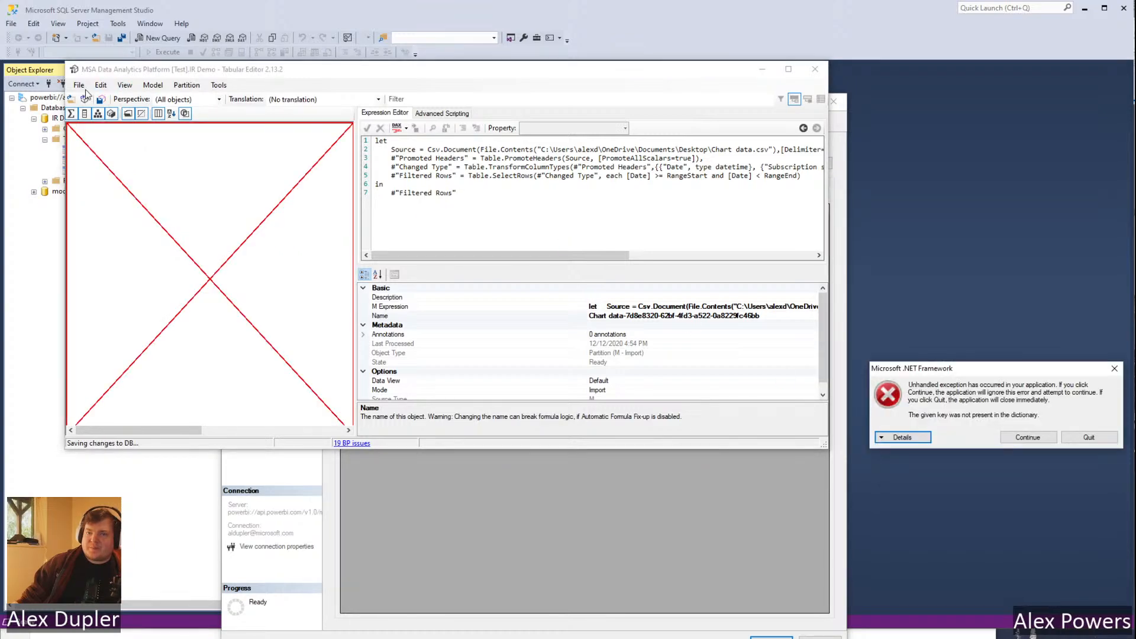
{"action": "left_click", "coordinate": [1095, 440]}
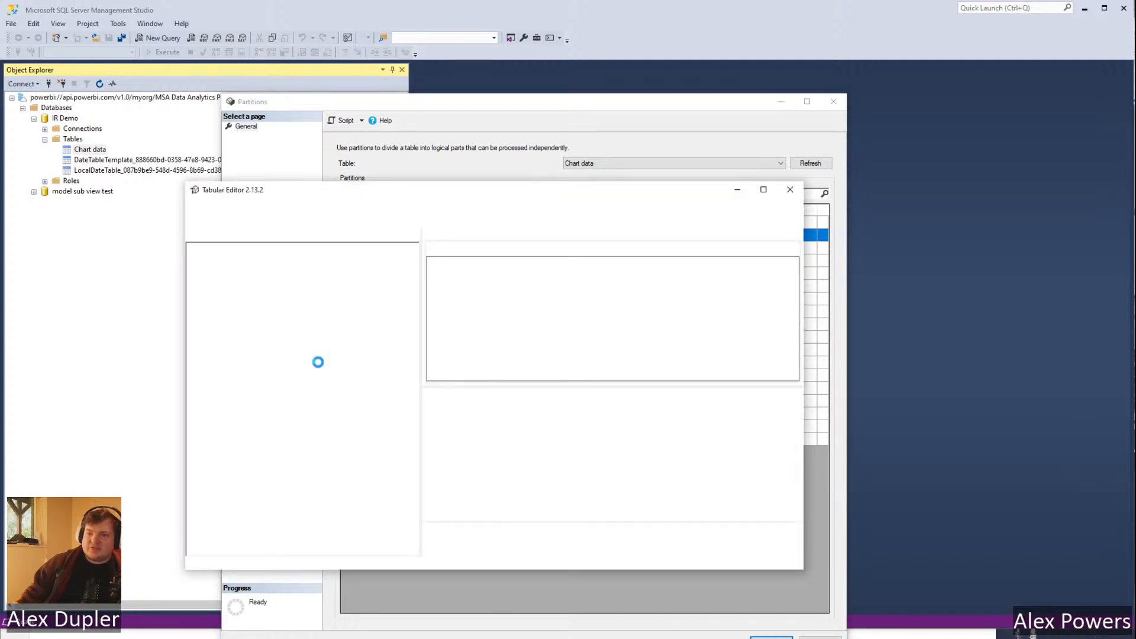
Reopen Tabular Editor and load the IR Demo database from the MSA Data Analytics Platform [Test] workspace using the Azure AD login.
{"action": "left_click", "coordinate": [199, 205]}
{"action": "mouse_move", "coordinate": [217, 231]}
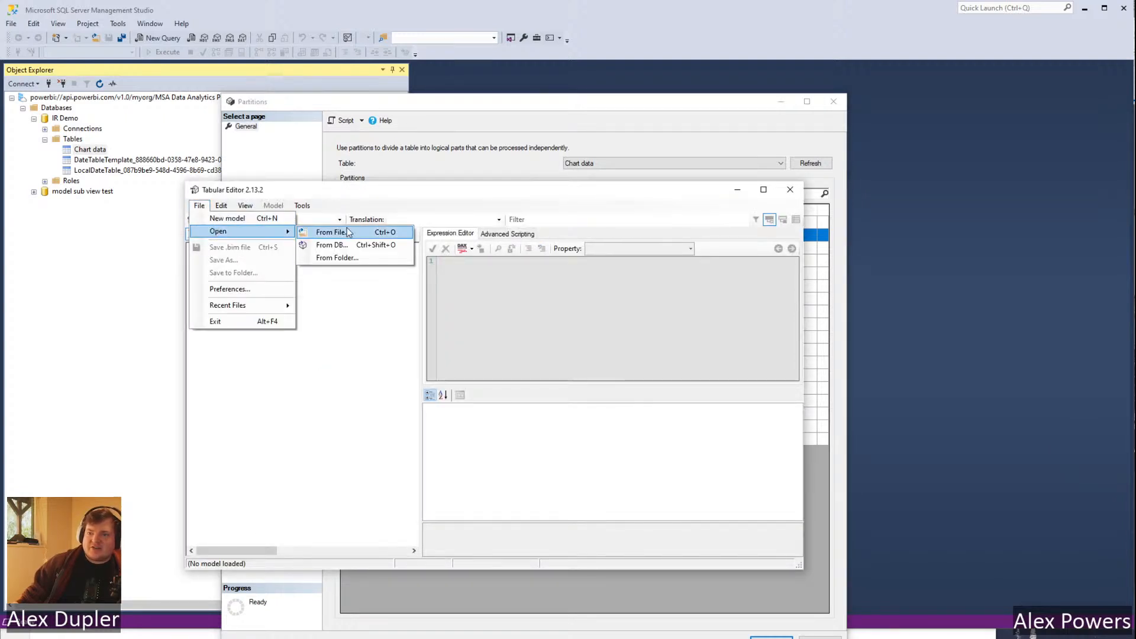
{"action": "left_click", "coordinate": [364, 242]}
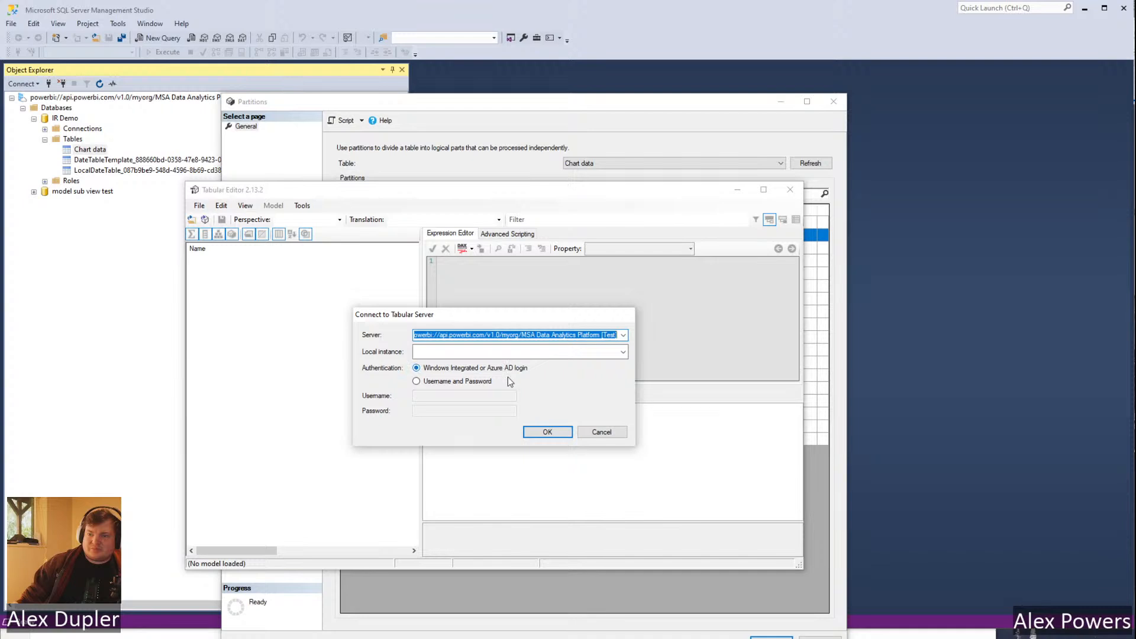
{"action": "left_click", "coordinate": [555, 434]}
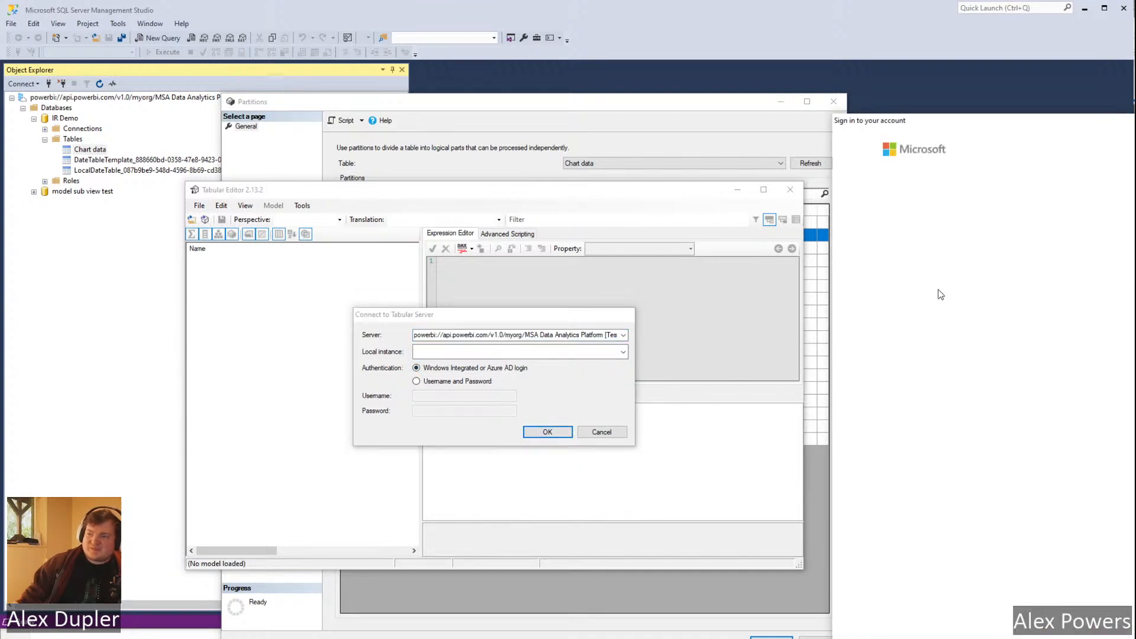
{"action": "left_click", "coordinate": [947, 269]}
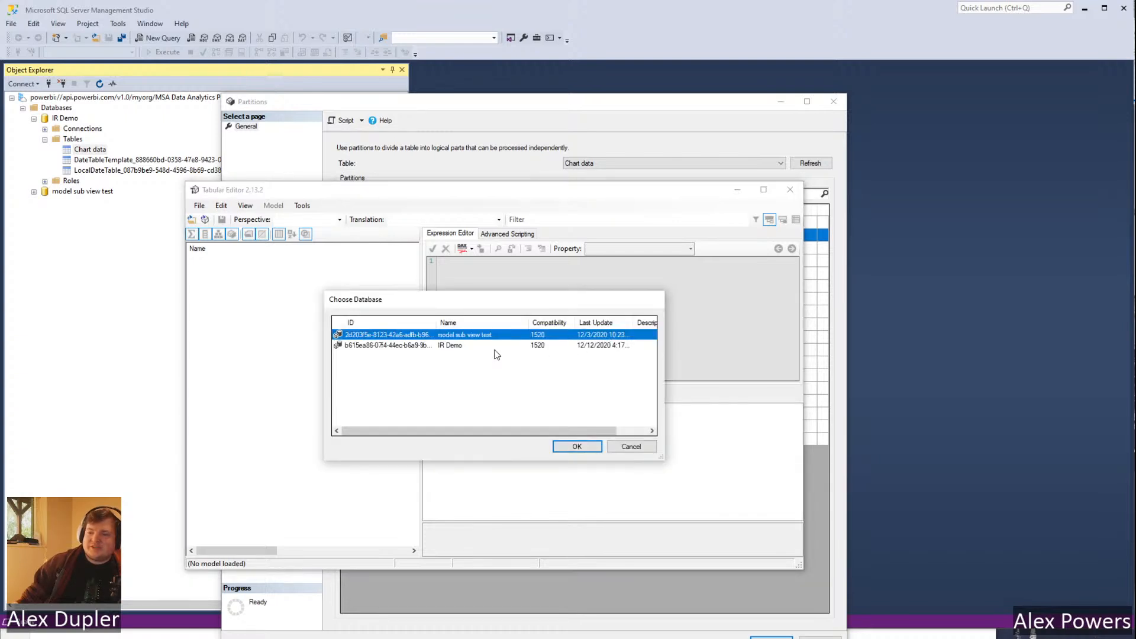
{"action": "left_click", "coordinate": [452, 346]}
{"action": "left_click", "coordinate": [563, 445]}
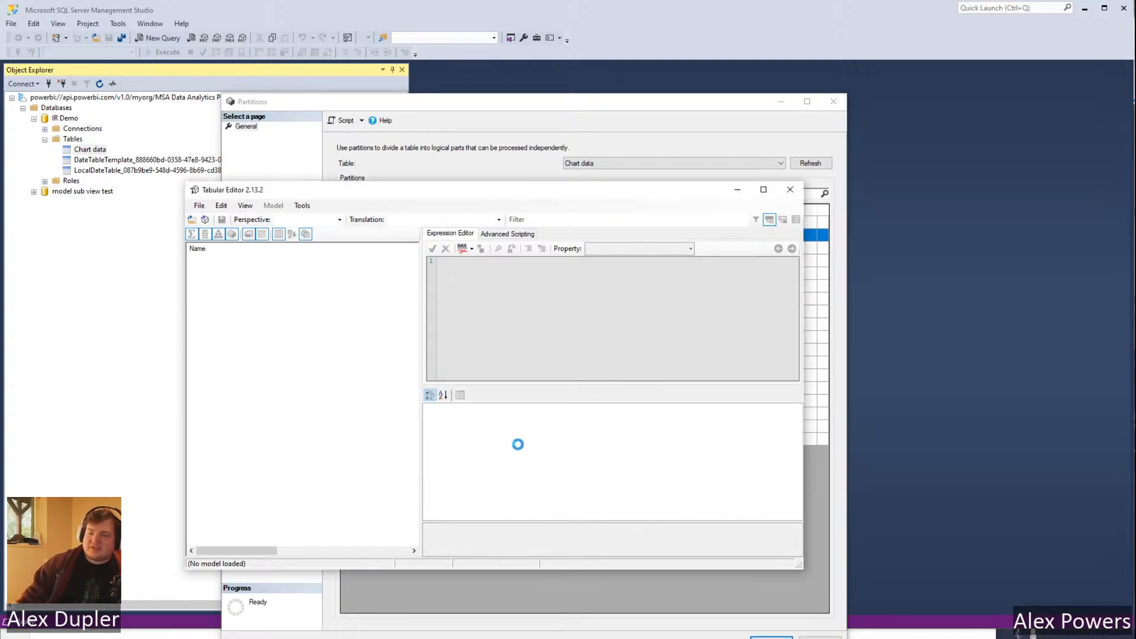
Expand the Chart data table in the model tree to list its partitions.
{"action": "left_click_drag", "start_coordinate": [408, 191], "coordinate": [328, 81]}
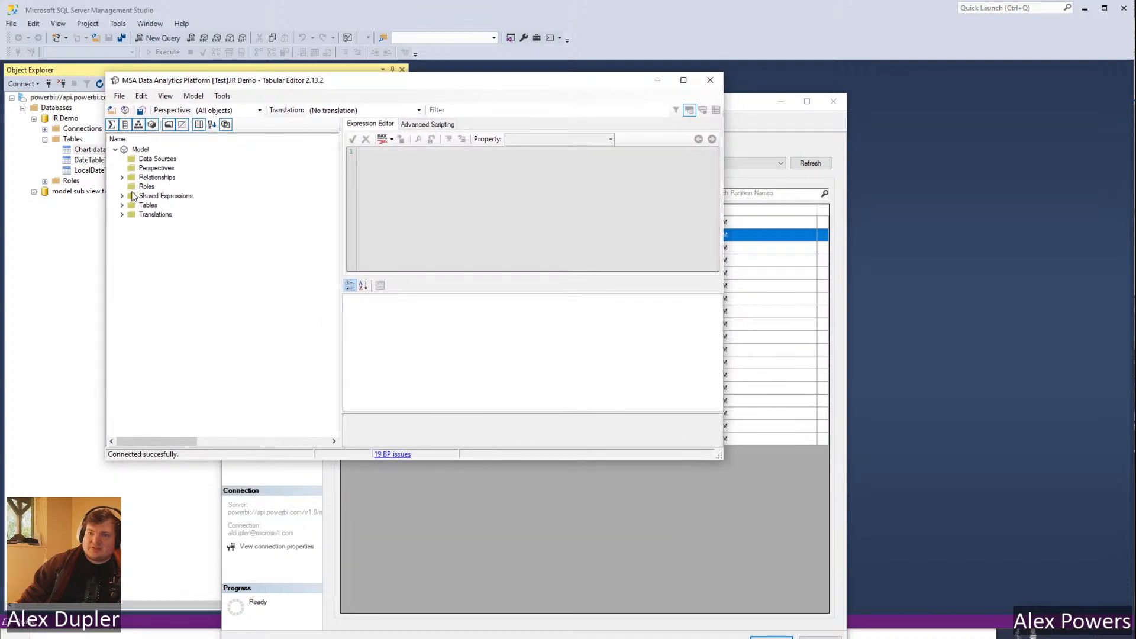
{"action": "left_click", "coordinate": [122, 205]}
{"action": "left_click", "coordinate": [129, 224]}
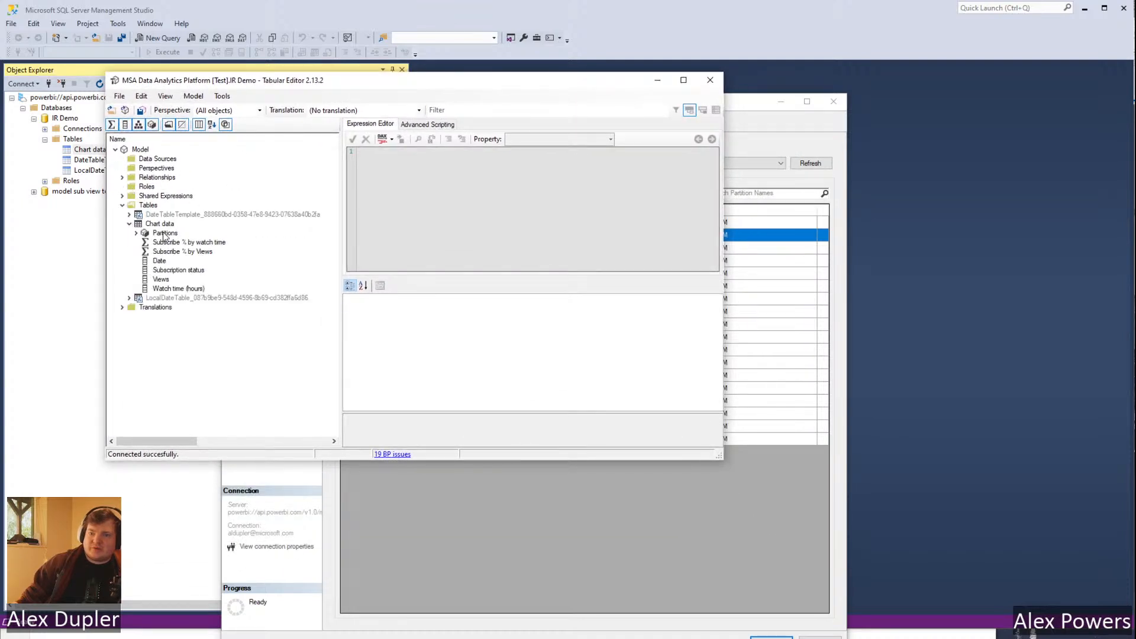
{"action": "left_click", "coordinate": [137, 234]}
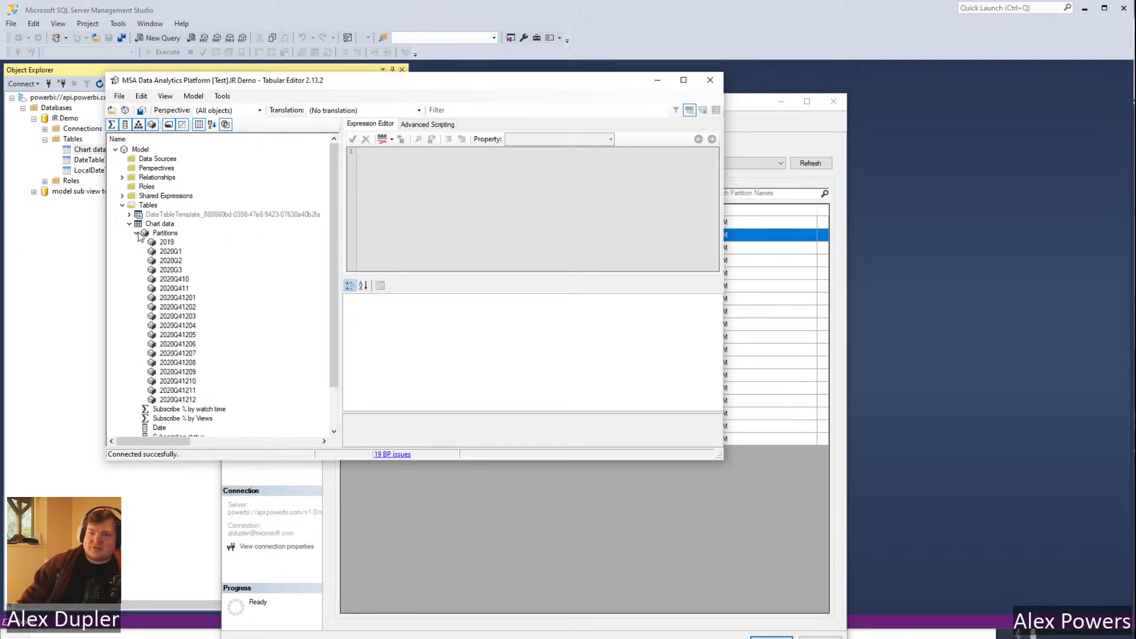
Review the properties of partitions 2019, 2020Q1, 2020Q2 and 2020Q3, enlarging the window to show the refresh policy values.
{"action": "left_click", "coordinate": [175, 242]}
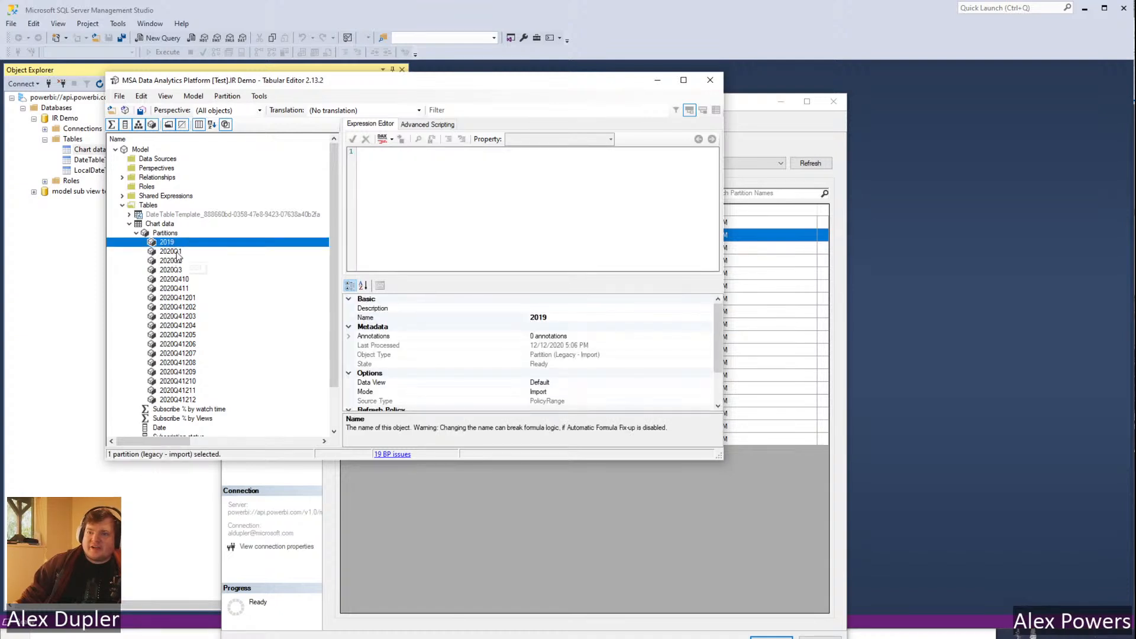
{"action": "left_click", "coordinate": [177, 252]}
{"action": "left_click", "coordinate": [216, 262]}
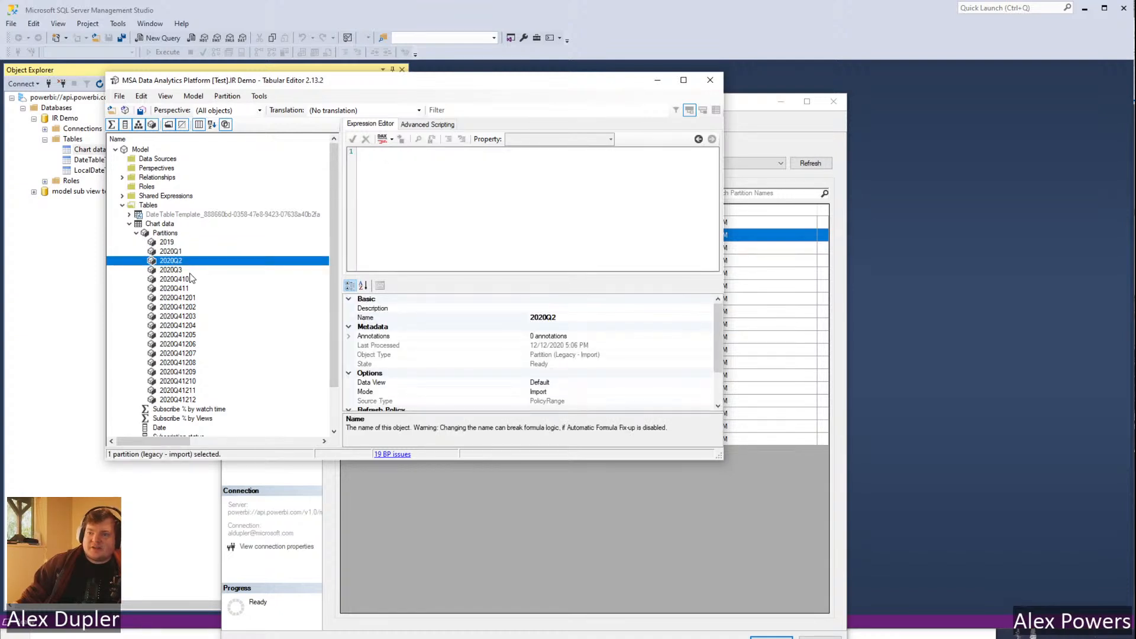
{"action": "left_click", "coordinate": [191, 271]}
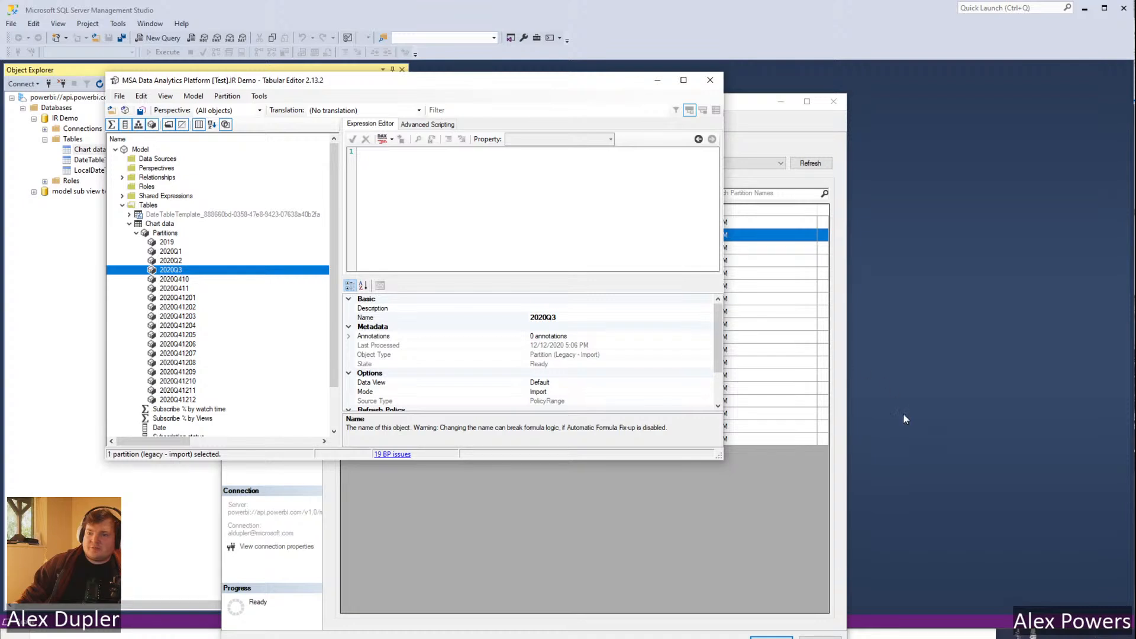
{"action": "left_click_drag", "start_coordinate": [714, 459], "coordinate": [873, 622]}
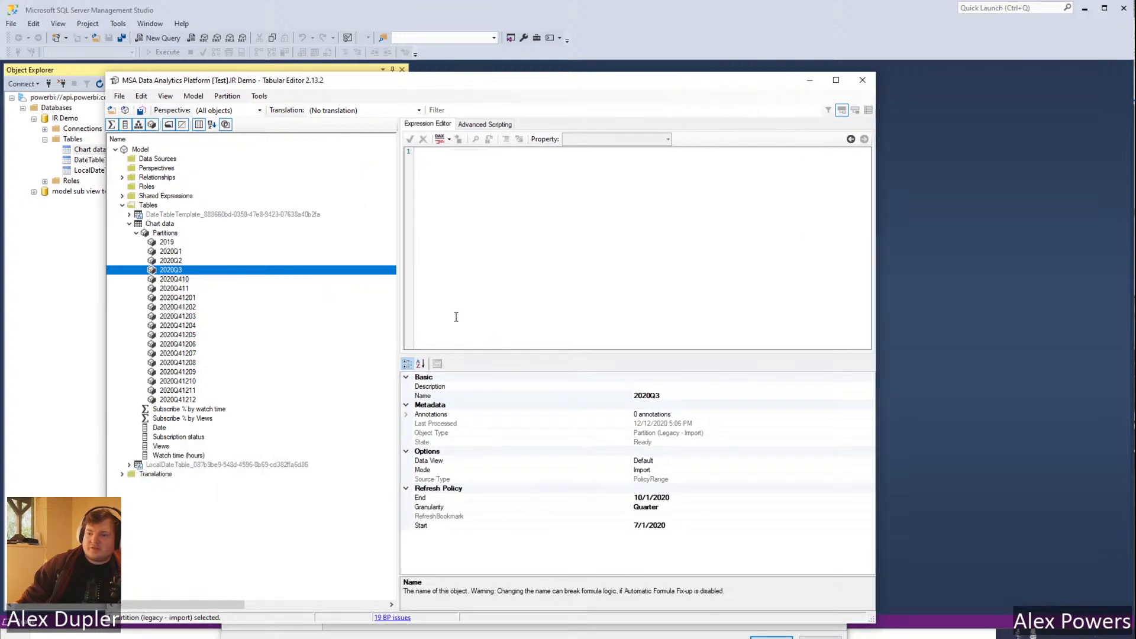
Inspect the refresh policy range and granularity of monthly partition 2020Q411 and daily partitions 2020Q41201, 2020Q41202 and 2020Q41204.
{"action": "left_click", "coordinate": [176, 299]}
{"action": "right_click", "coordinate": [174, 290]}
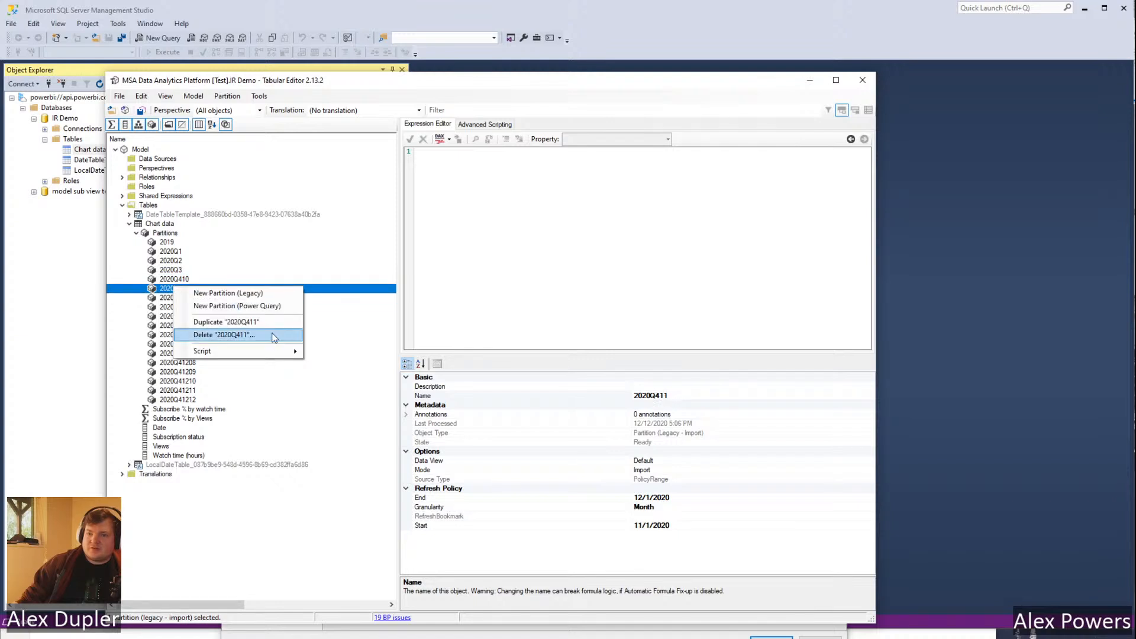
{"action": "left_click", "coordinate": [700, 226]}
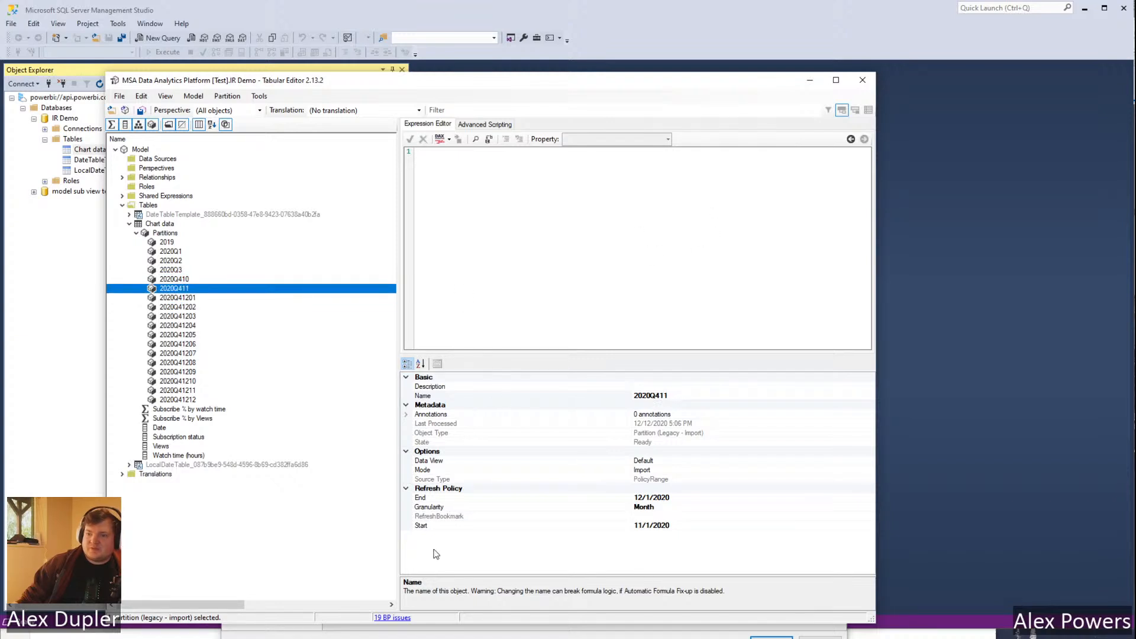
{"action": "left_click", "coordinate": [429, 435]}
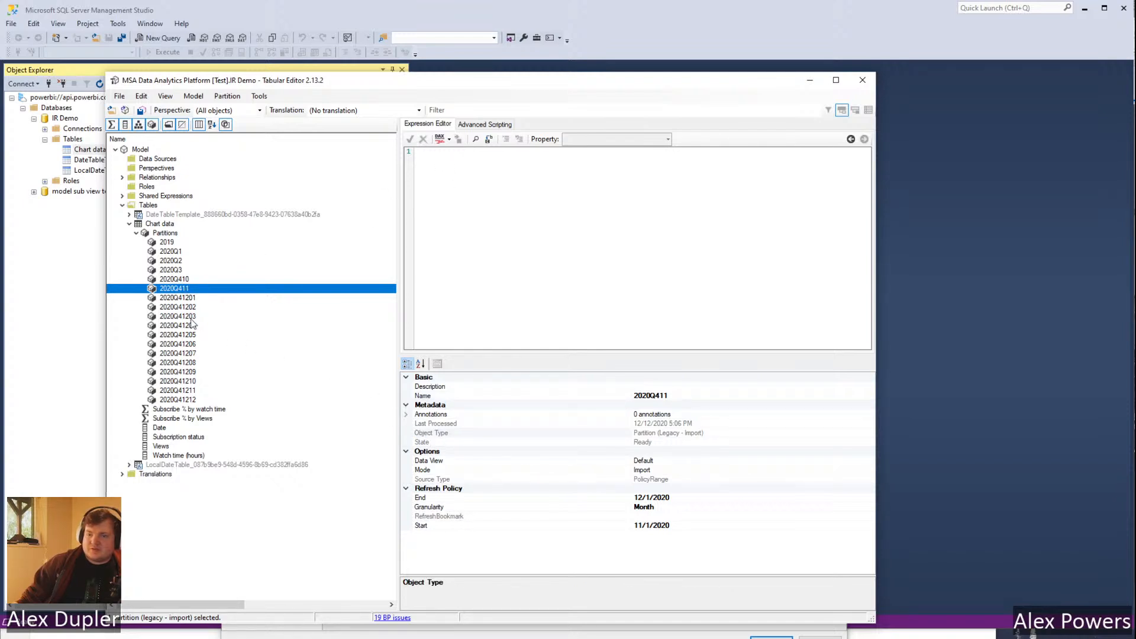
{"action": "left_click", "coordinate": [191, 298]}
{"action": "left_click", "coordinate": [176, 308]}
{"action": "left_click", "coordinate": [172, 326]}
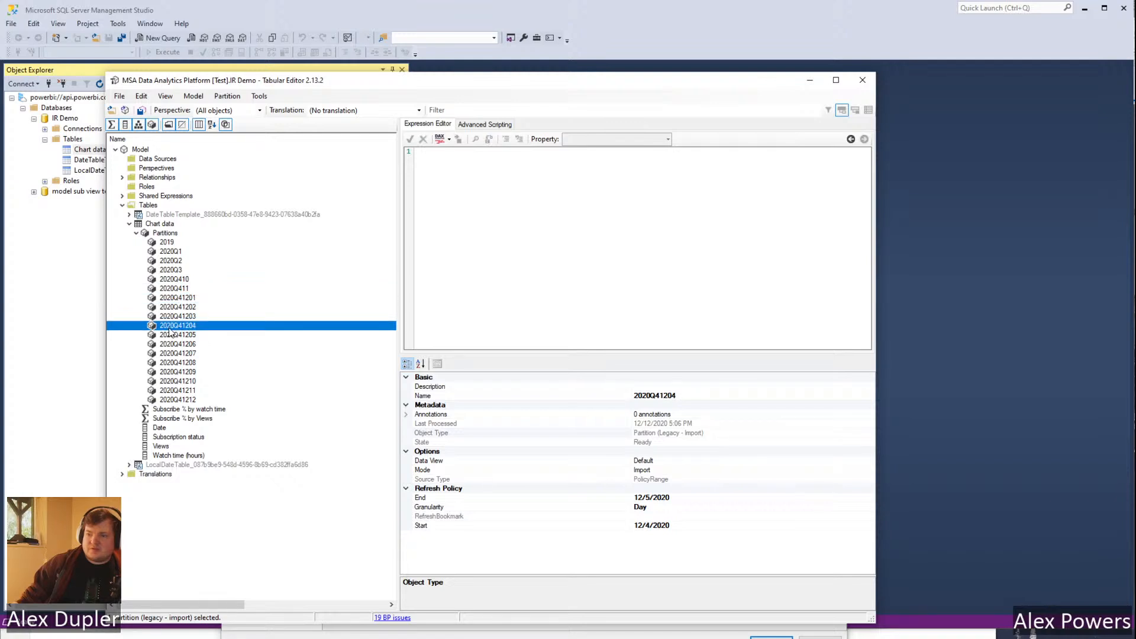
Compare the refresh policy start, end and granularity of partitions 2020Q1, 2019, 2020Q41211 and 2020Q41212.
{"action": "left_click_drag", "start_coordinate": [444, 92], "coordinate": [424, 79]}
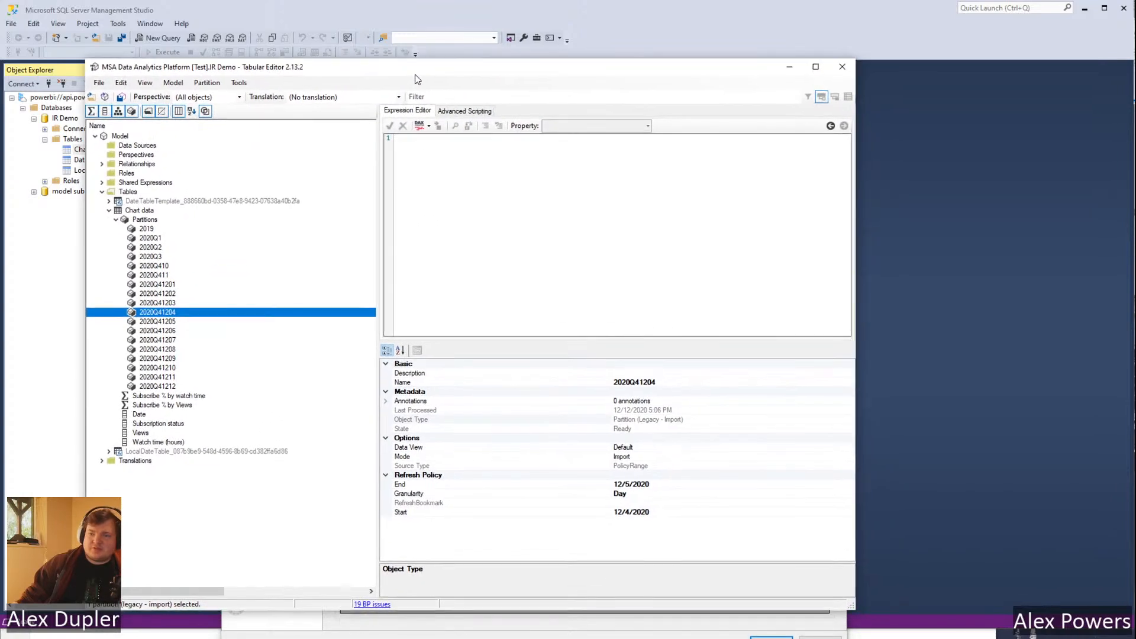
{"action": "left_click", "coordinate": [147, 239]}
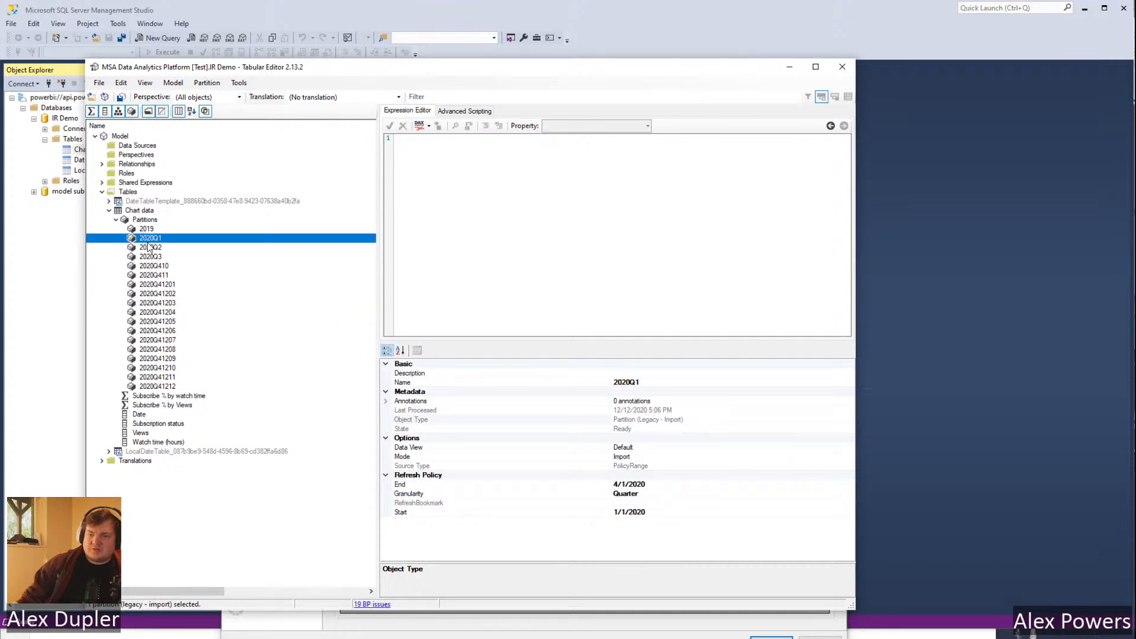
{"action": "left_click", "coordinate": [150, 230]}
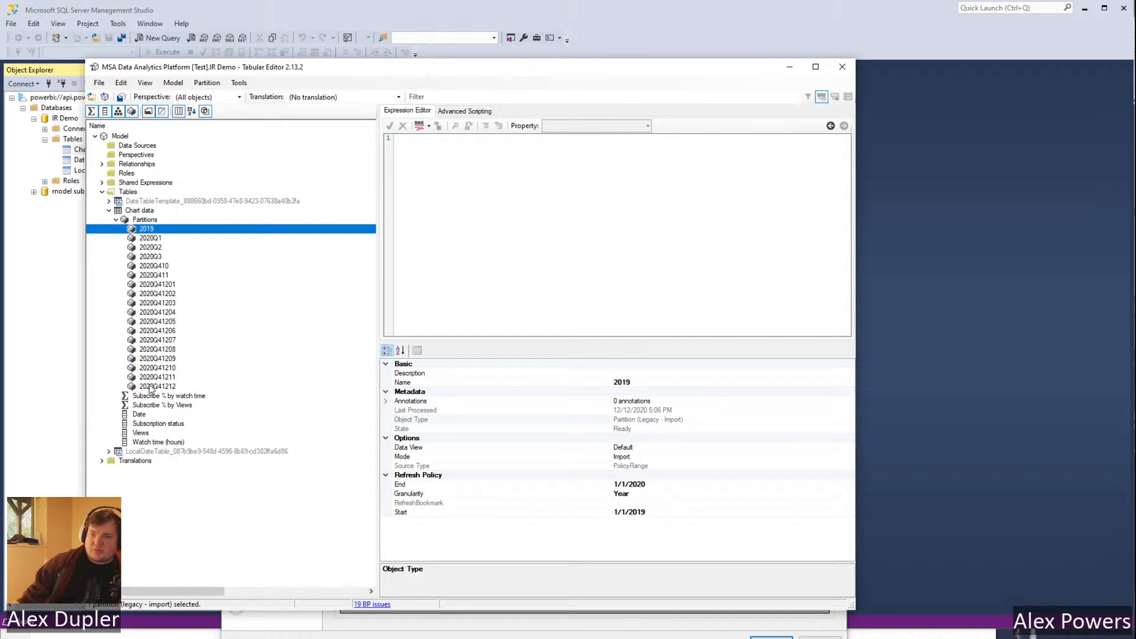
{"action": "left_click", "coordinate": [151, 387]}
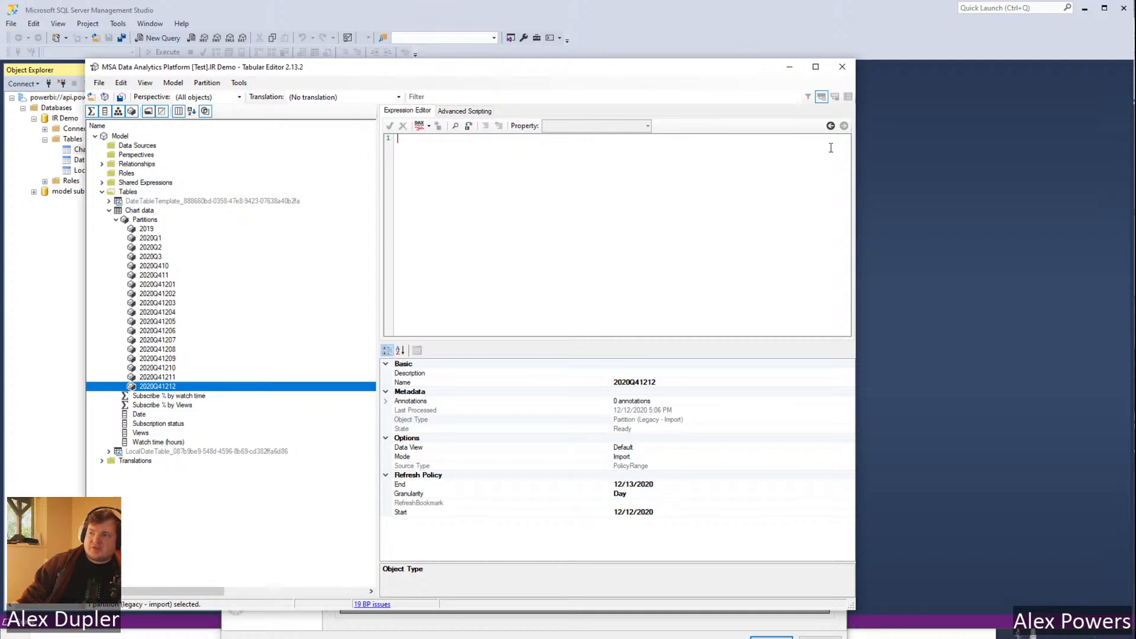
{"action": "left_click", "coordinate": [831, 126]}
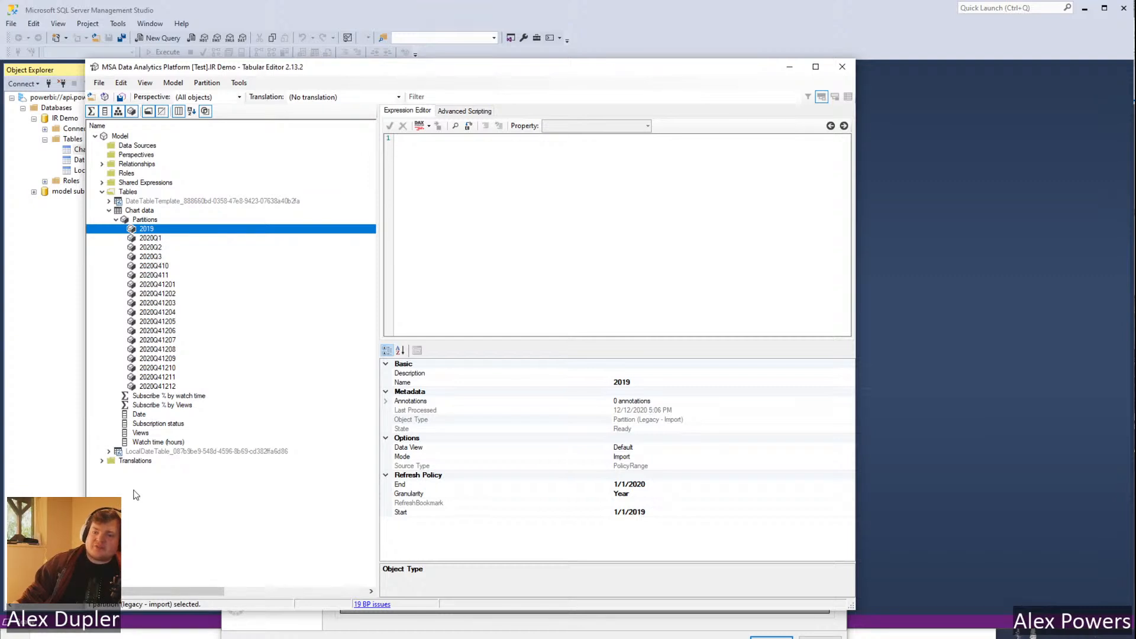
{"action": "left_click", "coordinate": [176, 379]}
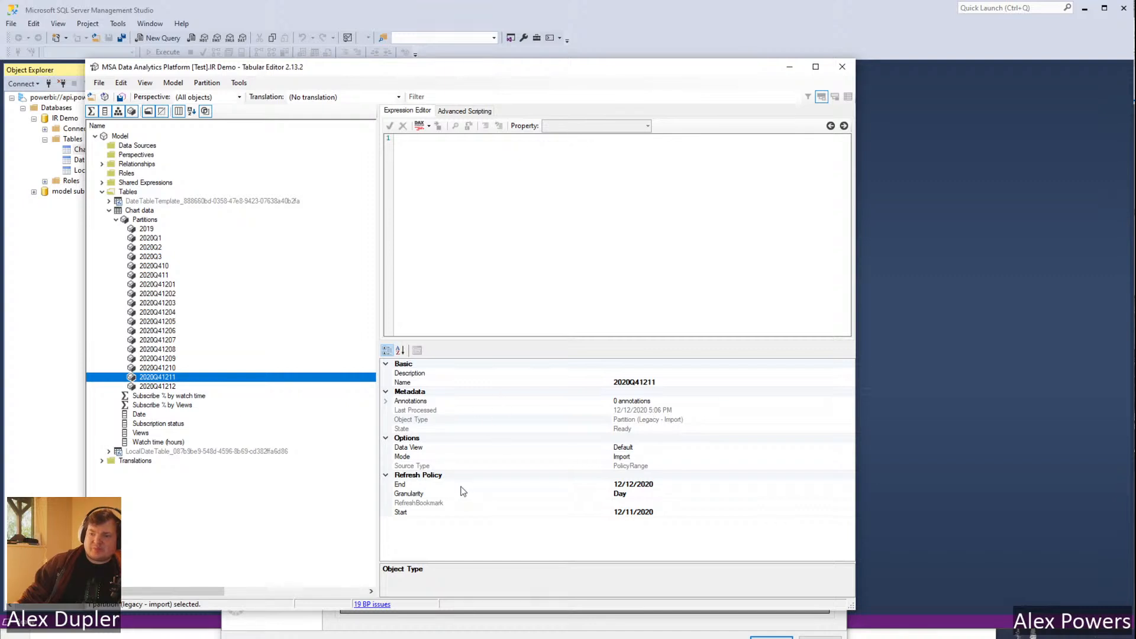
{"action": "left_click", "coordinate": [158, 388]}
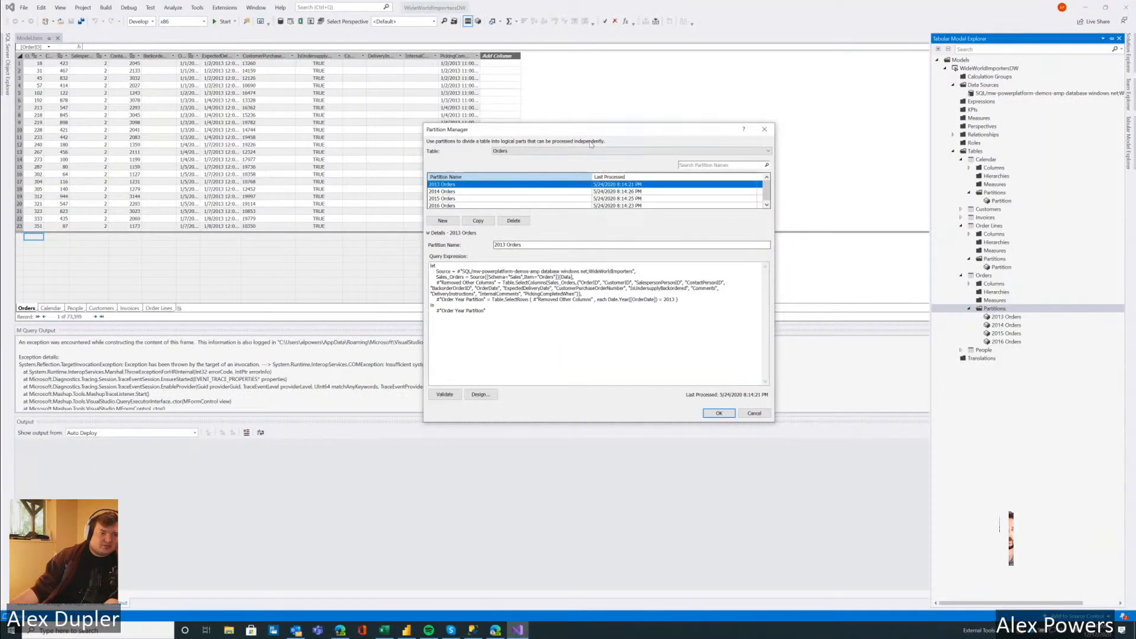
Cancel the Partition Manager for Orders and enlarge the table's data grid.
{"action": "left_click_drag", "start_coordinate": [573, 135], "coordinate": [472, 112]}
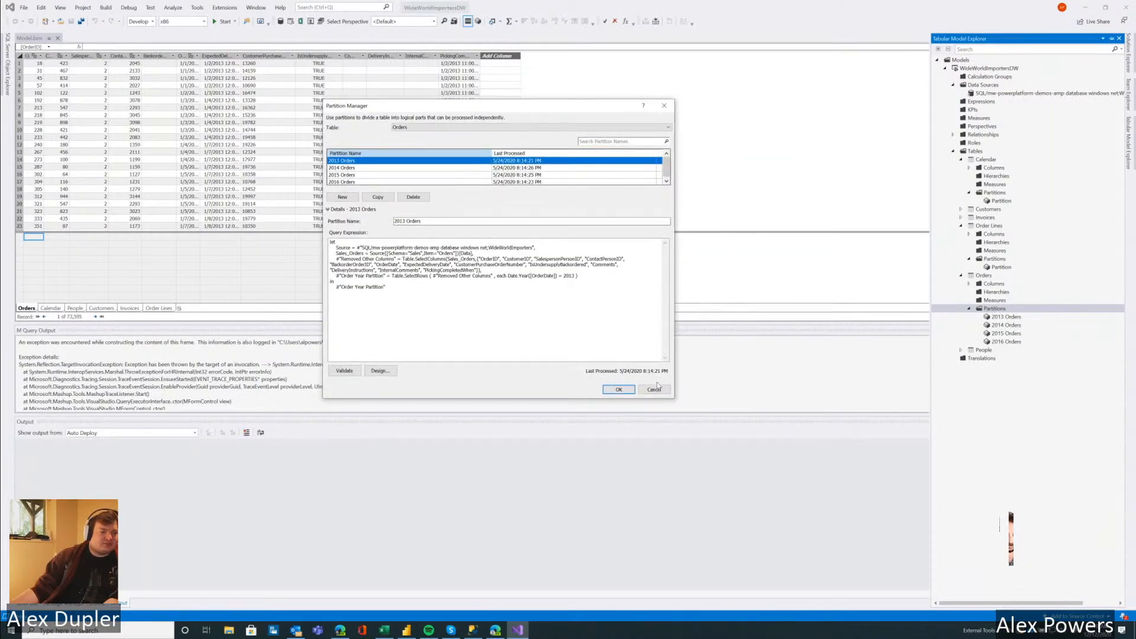
{"action": "left_click", "coordinate": [653, 390]}
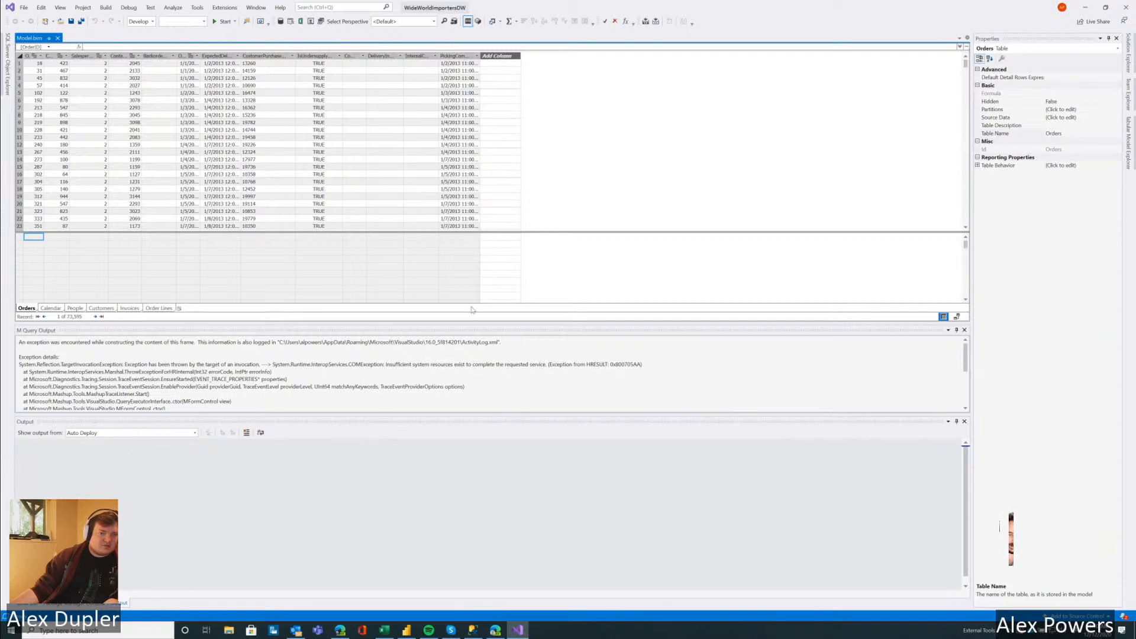
{"action": "left_click_drag", "start_coordinate": [480, 321], "coordinate": [436, 398]}
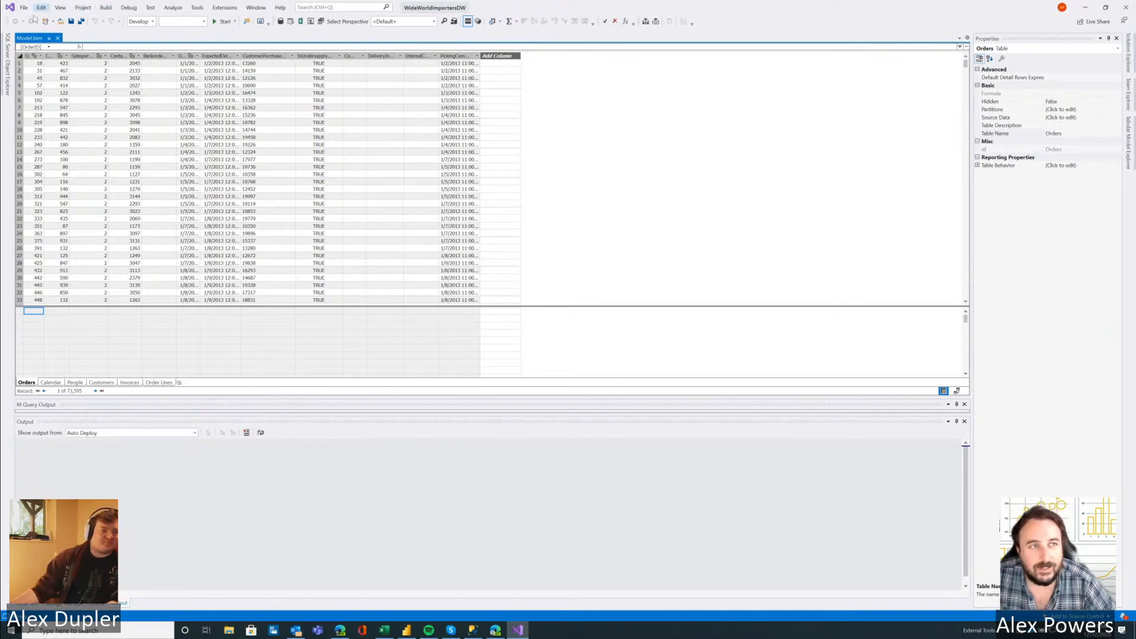
{"action": "left_click", "coordinate": [8, 54]}
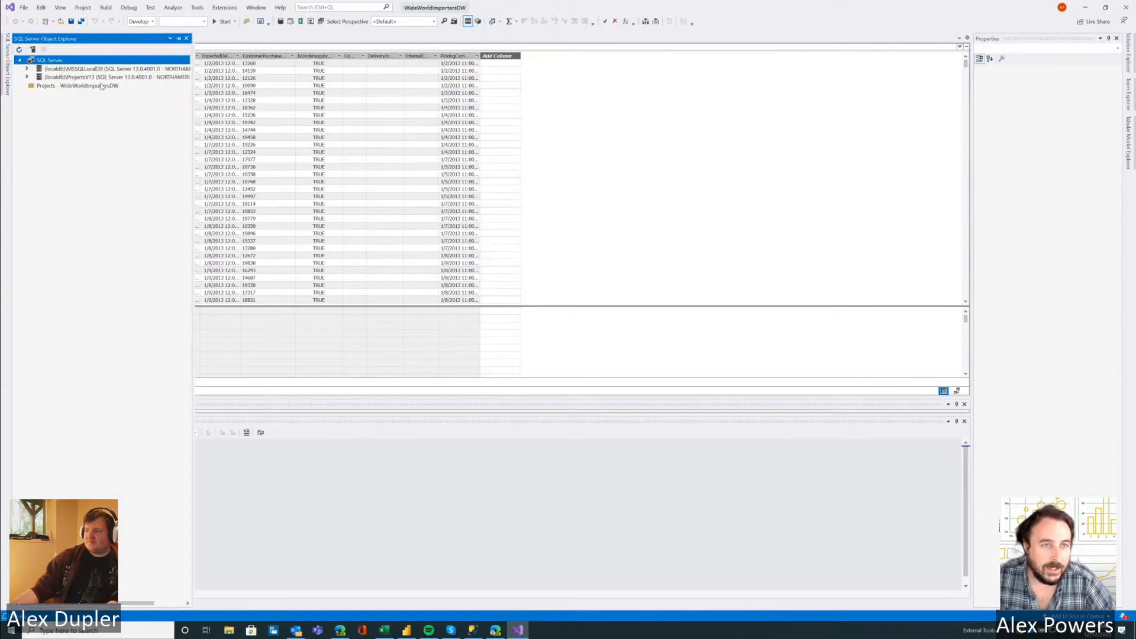
{"action": "left_click", "coordinate": [616, 126]}
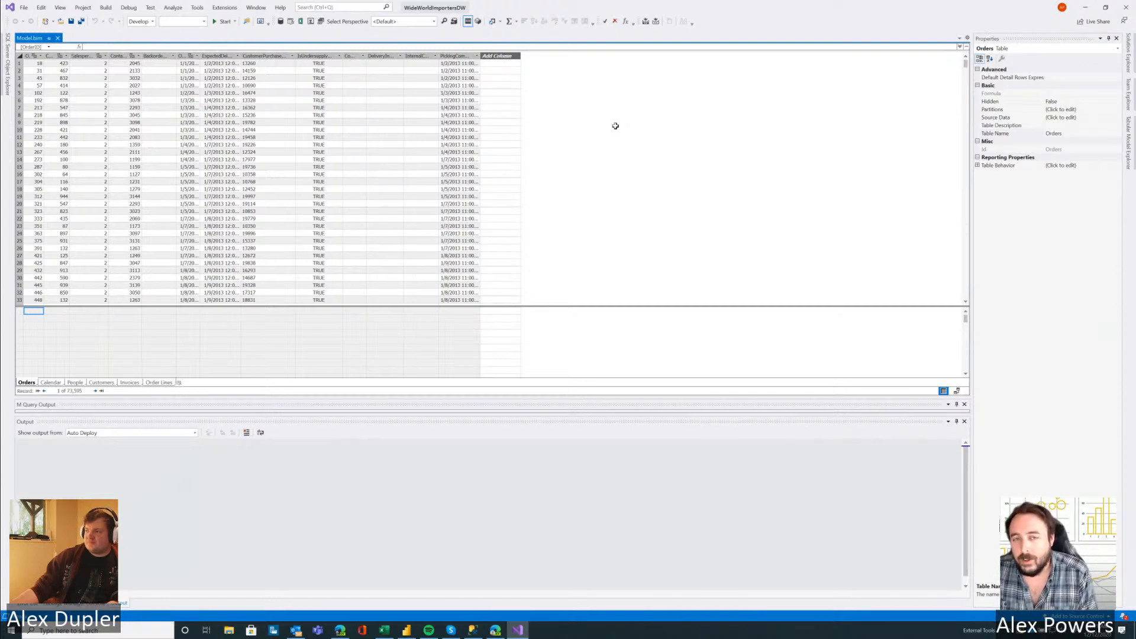
Reopen the Partition Manager for the Orders table from the WideWorldImportersDW model tree.
{"action": "left_click", "coordinate": [1129, 142]}
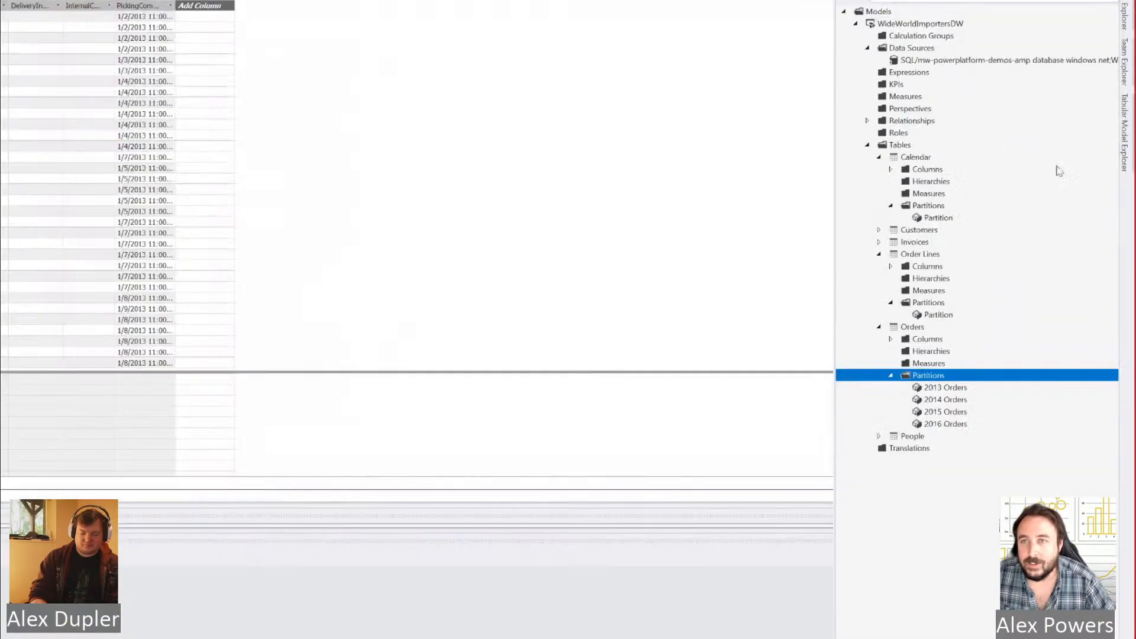
{"action": "left_click", "coordinate": [934, 25]}
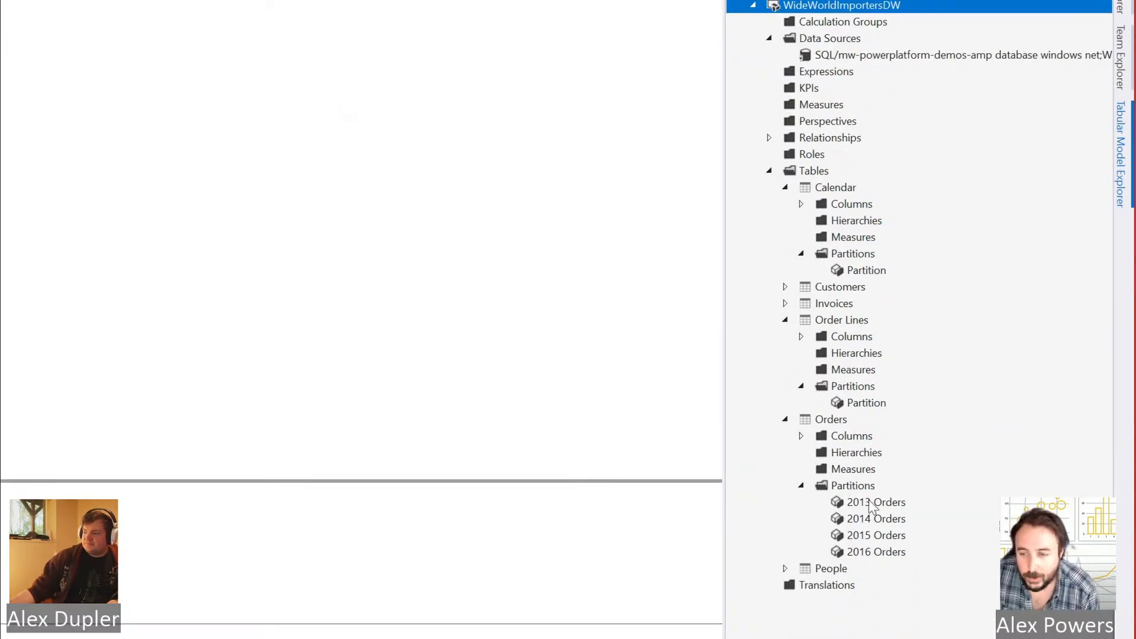
{"action": "left_click", "coordinate": [874, 493]}
{"action": "right_click", "coordinate": [874, 493]}
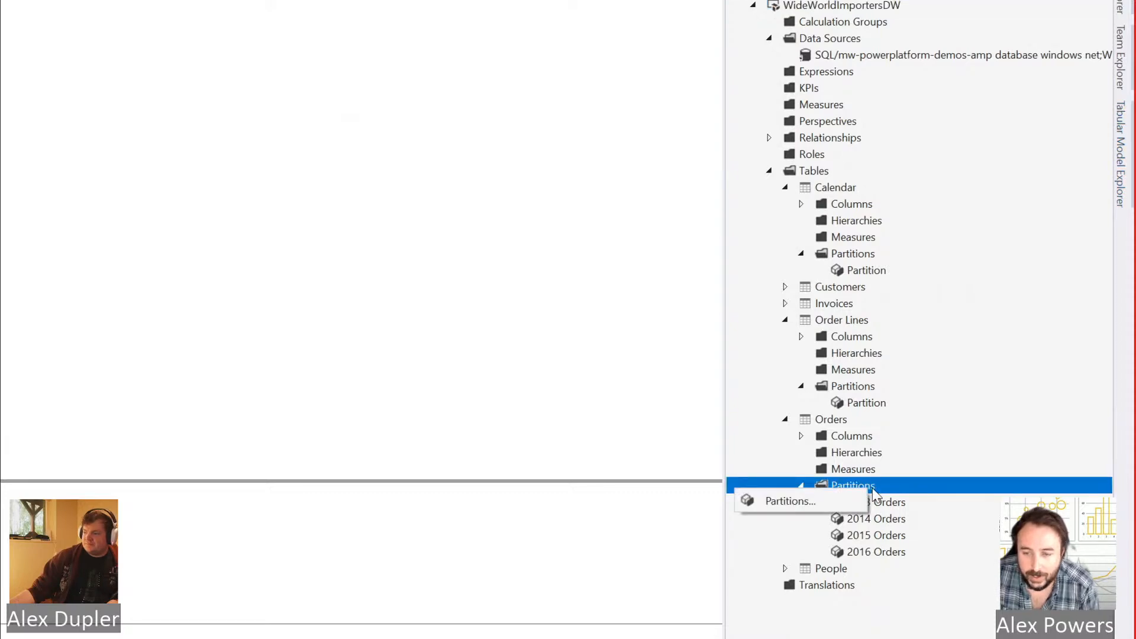
{"action": "left_click", "coordinate": [838, 495]}
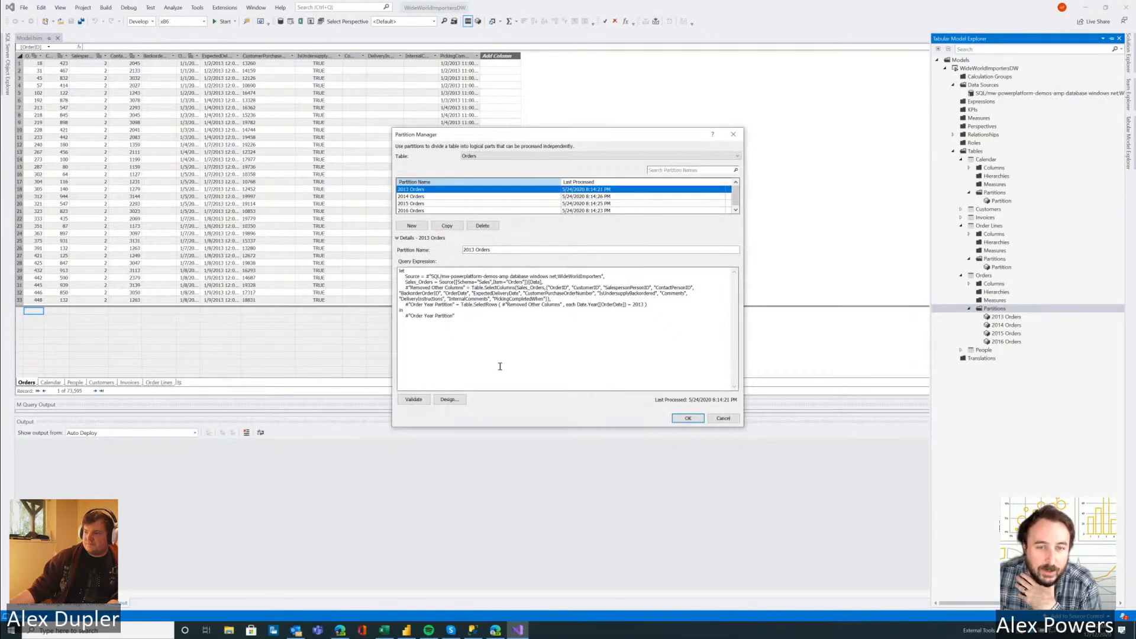
Examine the query expressions of the 2013 Orders and 2014 Orders partitions.
{"action": "left_click_drag", "start_coordinate": [519, 323], "coordinate": [372, 257]}
{"action": "left_click", "coordinate": [509, 339]}
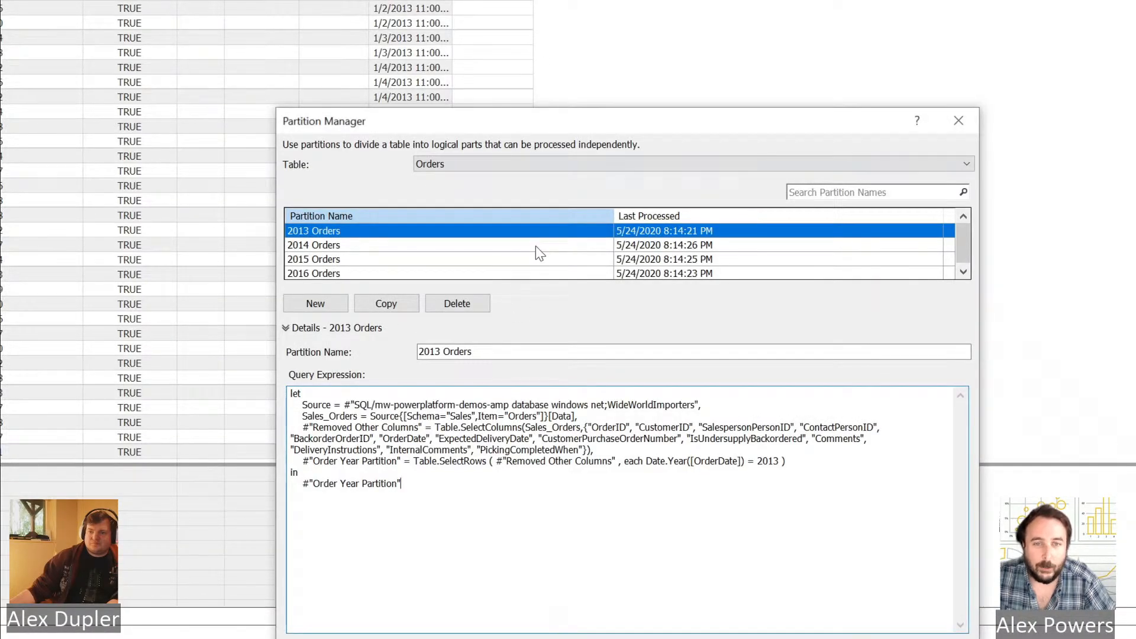
{"action": "left_click", "coordinate": [536, 246]}
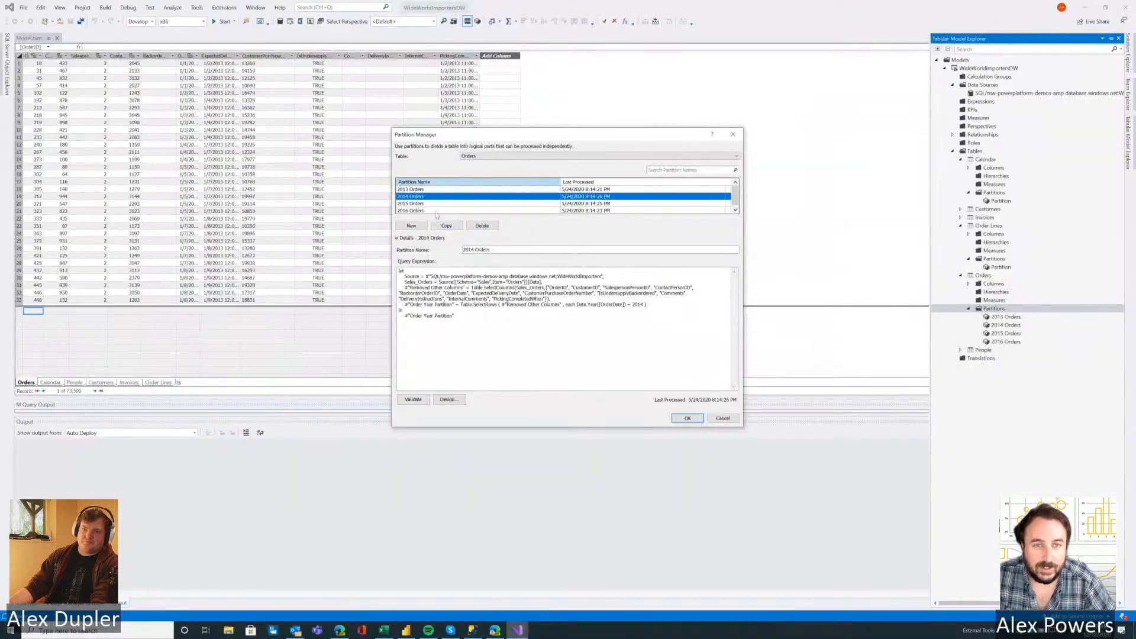
Copy the 2016 Orders partition and name the copy 2017 Orders.
{"action": "left_click", "coordinate": [397, 274]}
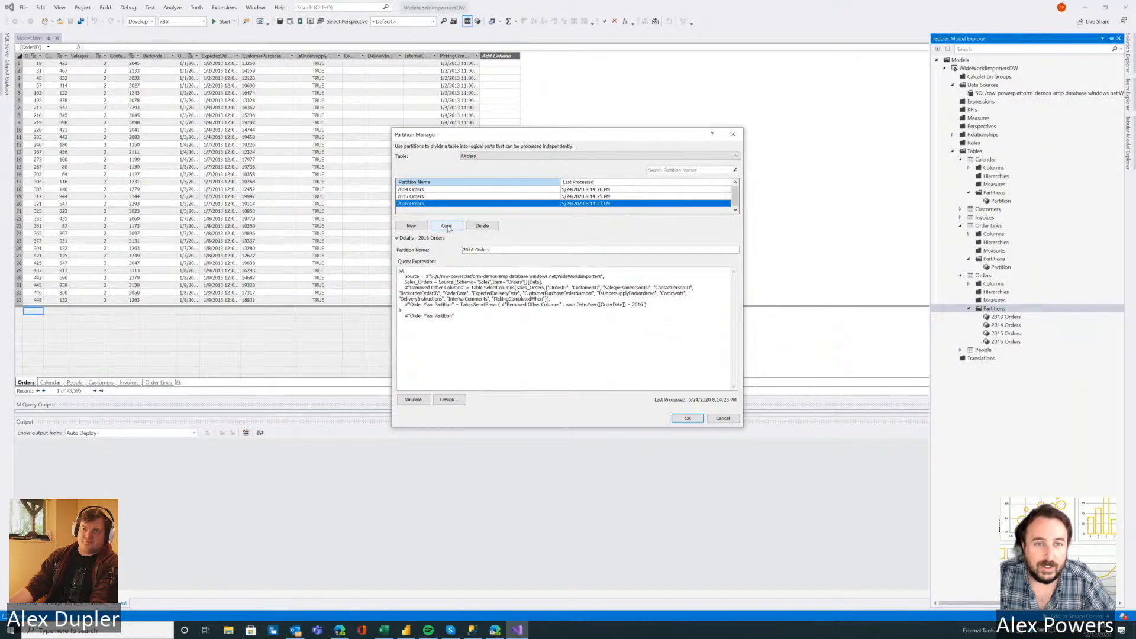
{"action": "left_click", "coordinate": [447, 226]}
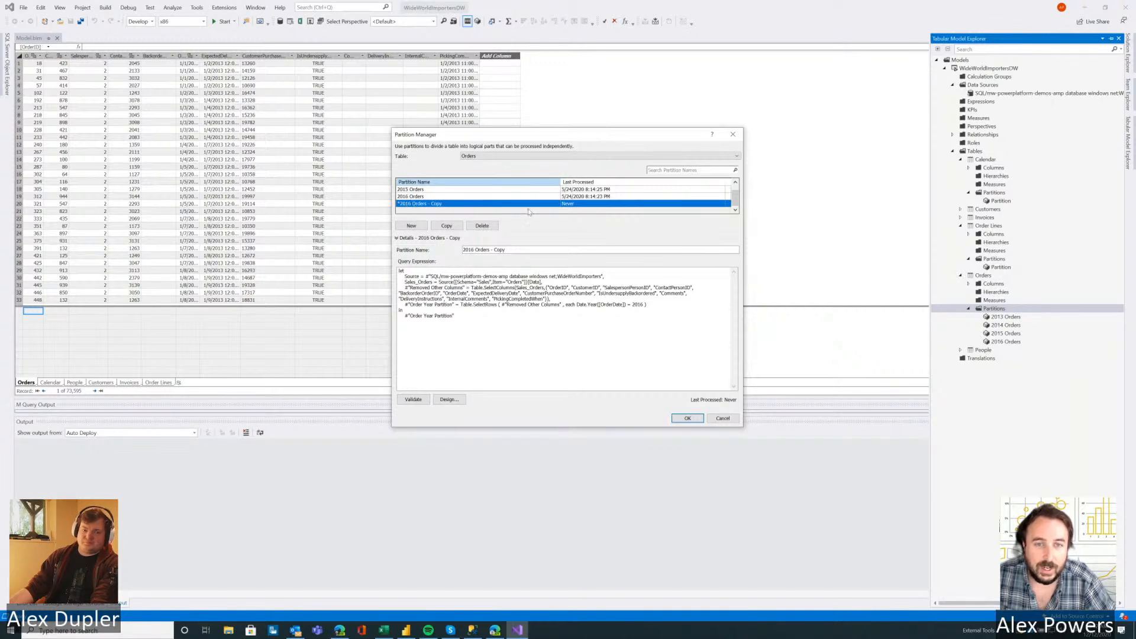
{"action": "left_click_drag", "start_coordinate": [521, 250], "coordinate": [462, 248]}
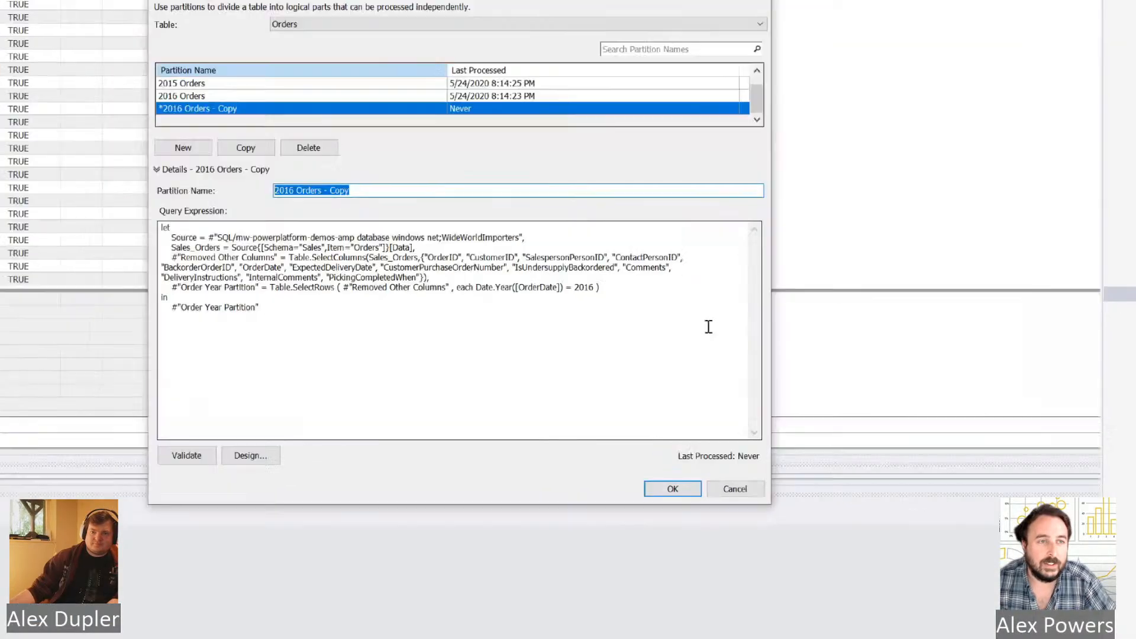
{"action": "type", "text": "2017 Order"}
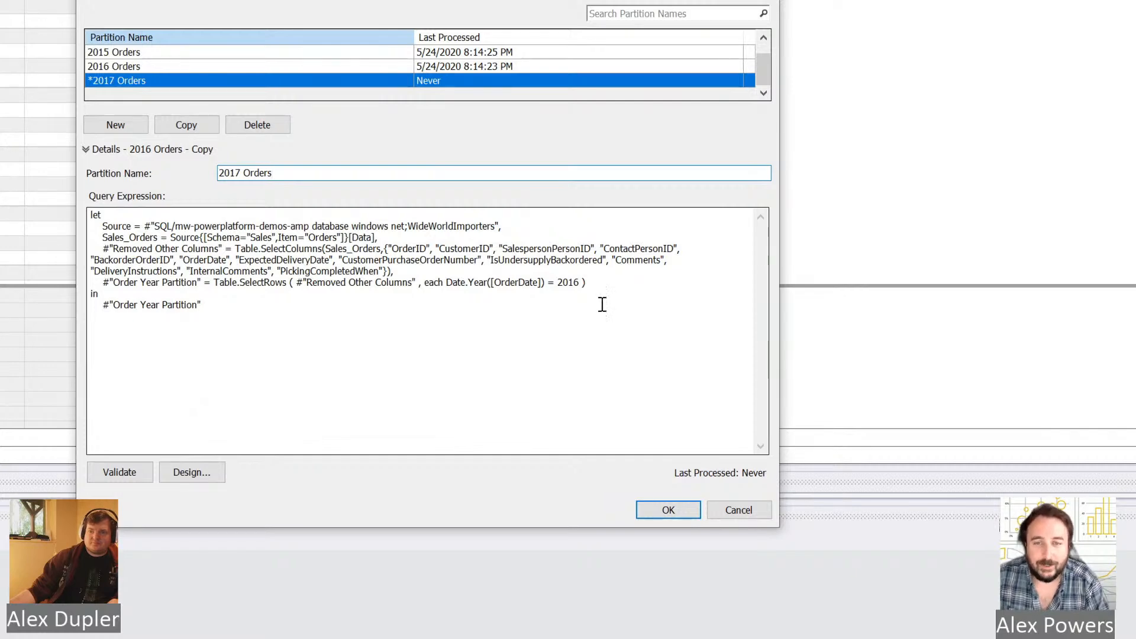
Set the OrderDate year filter in the 2017 Orders query expression to 2017.
{"action": "left_click", "coordinate": [580, 282]}
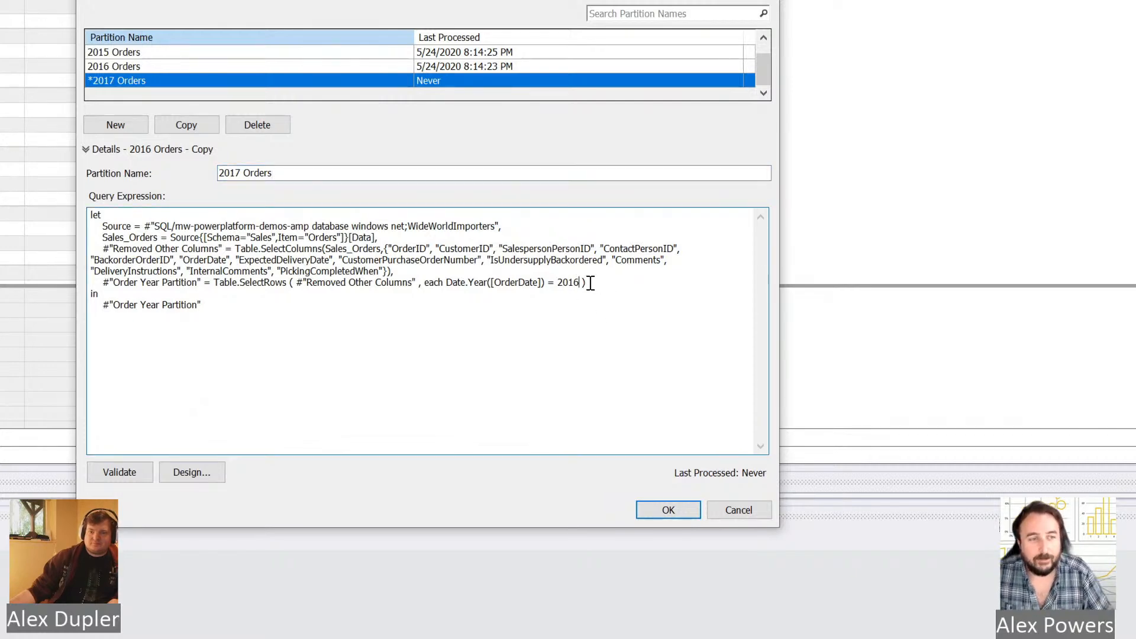
{"action": "key", "text": "BackSpace"}
{"action": "type", "text": "7"}
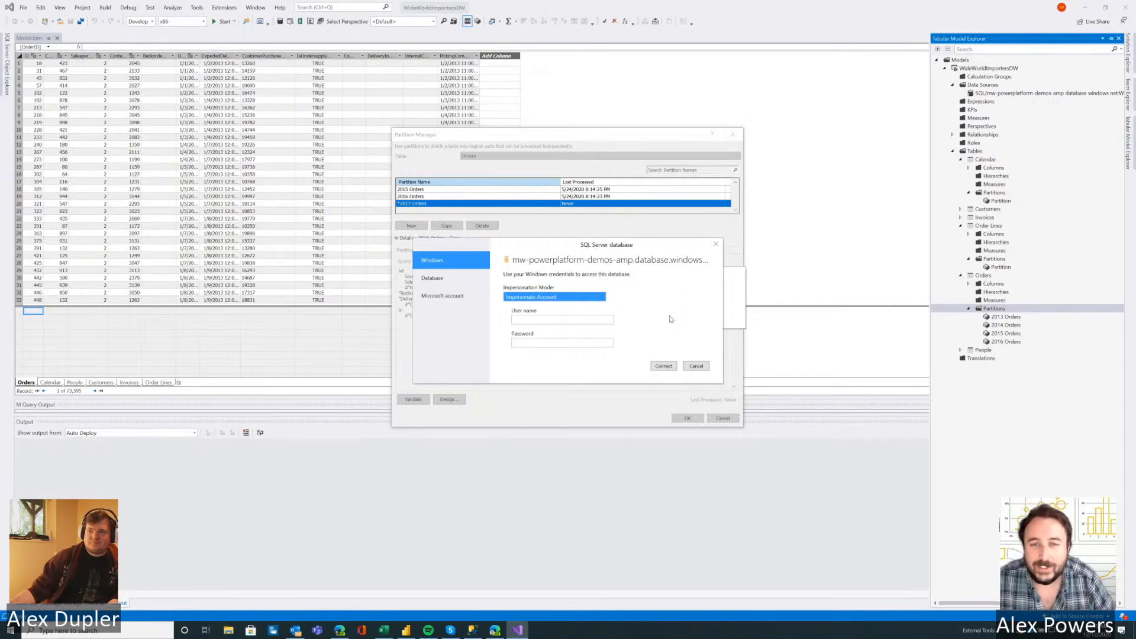
Sign in to the SQL Server database with the work Microsoft account and connect, so the partition query can be validated.
{"action": "left_click", "coordinate": [461, 279]}
{"action": "left_click", "coordinate": [443, 294]}
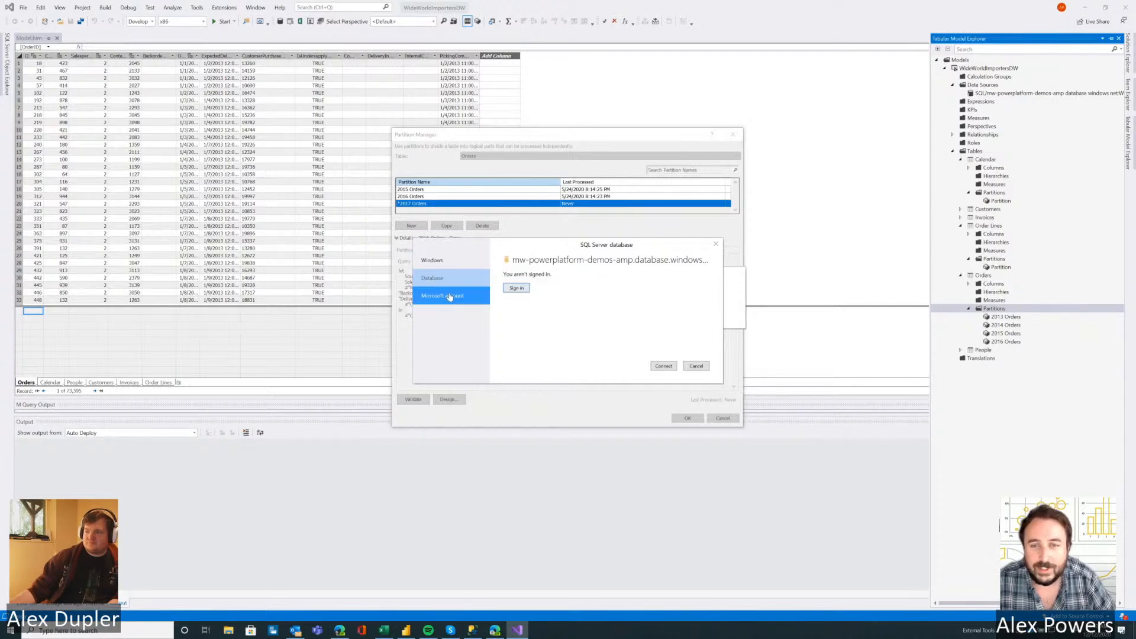
{"action": "left_click", "coordinate": [520, 290]}
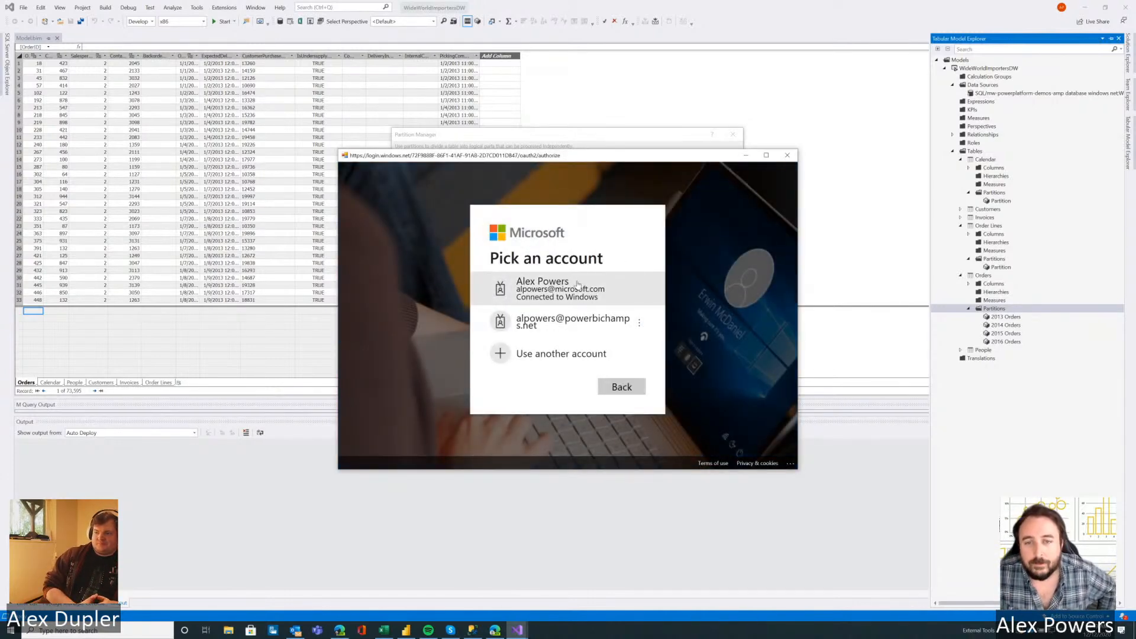
{"action": "left_click", "coordinate": [569, 293]}
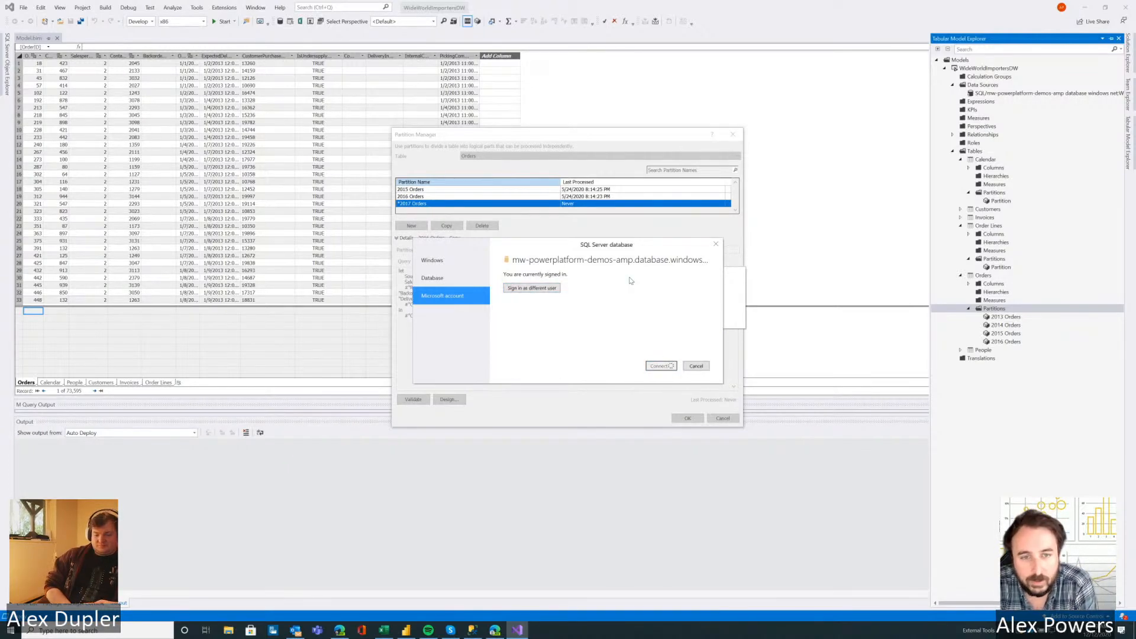
{"action": "key", "text": "Return"}
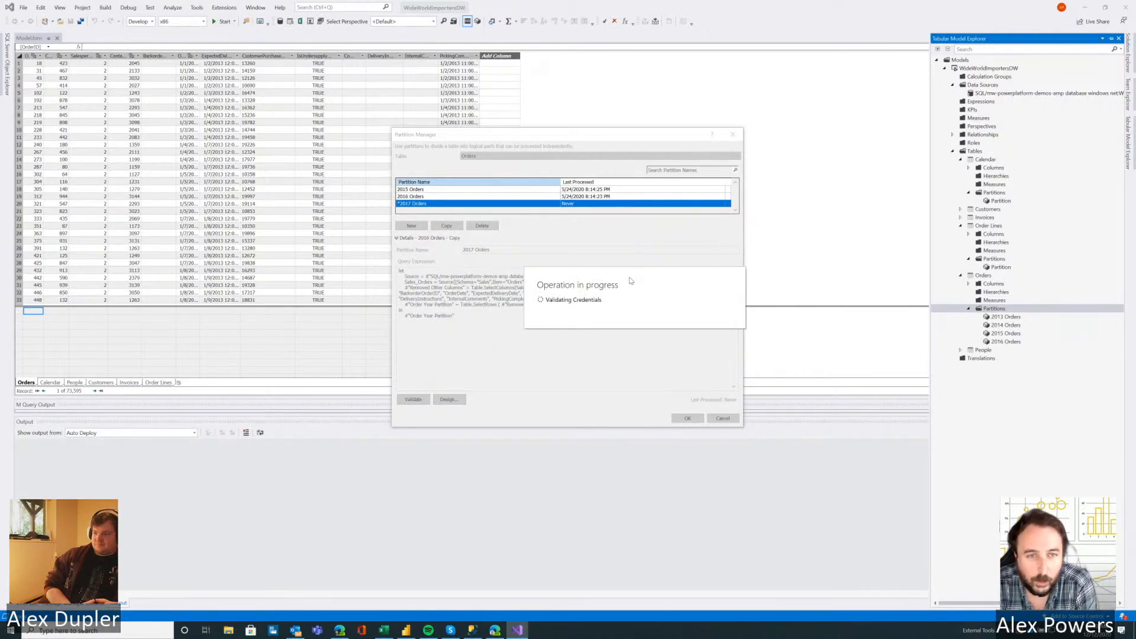
Switch between the Azure portal and Visual Studio while the query validates, and save the 2017 Orders partition.
{"action": "key", "text": "alt+Tab"}
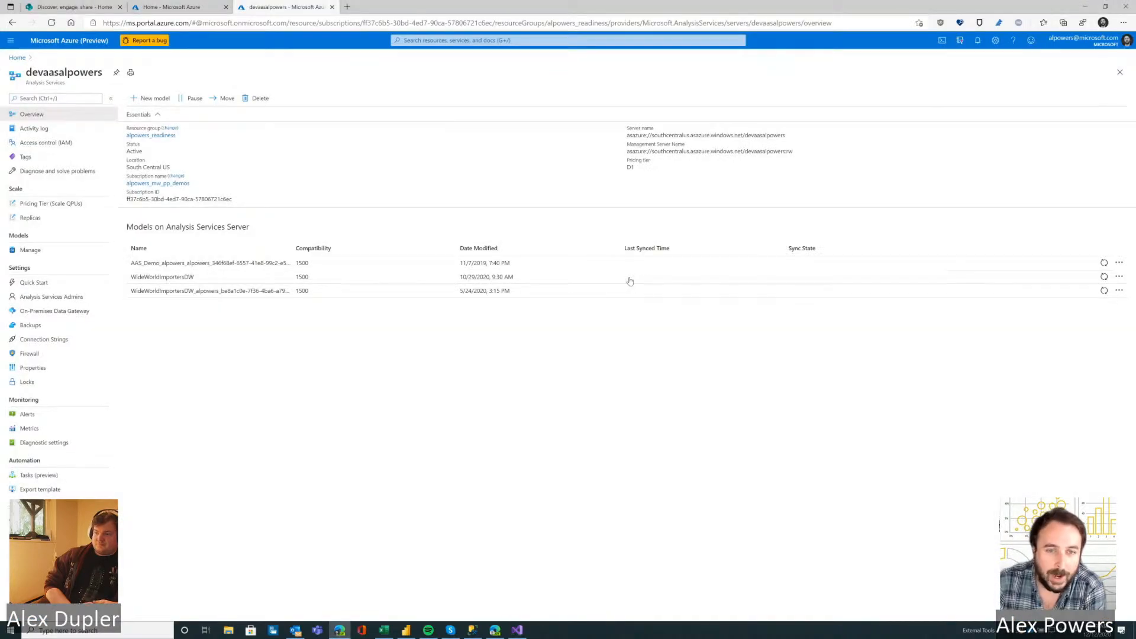
{"action": "key", "text": "alt+Tab"}
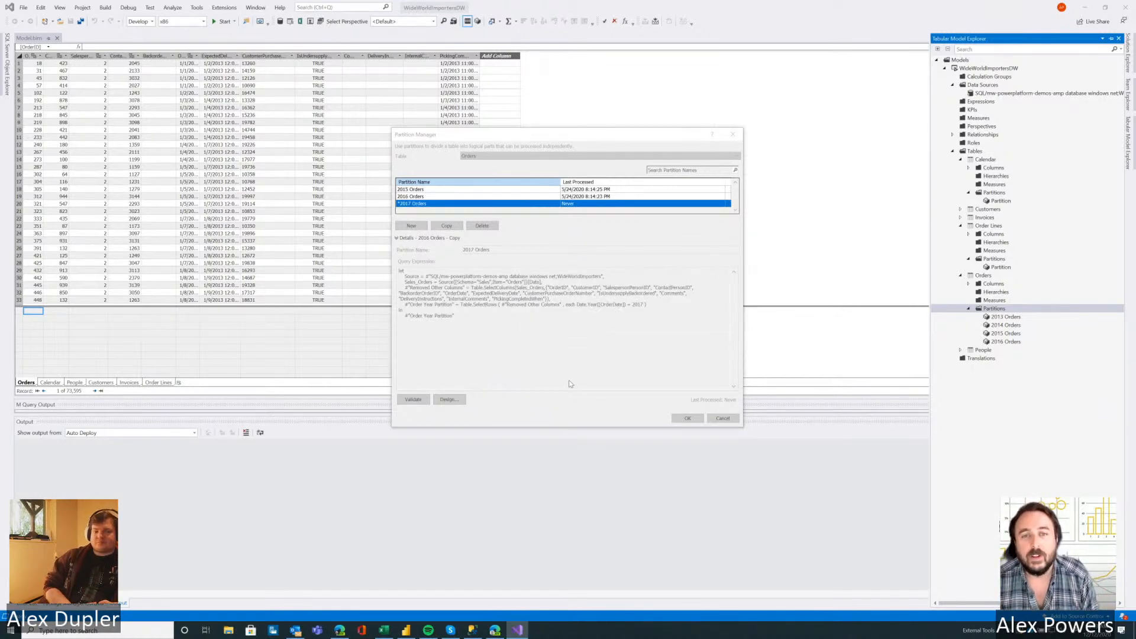
{"action": "key", "text": "alt+Tab"}
{"action": "key", "text": "alt+Tab"}
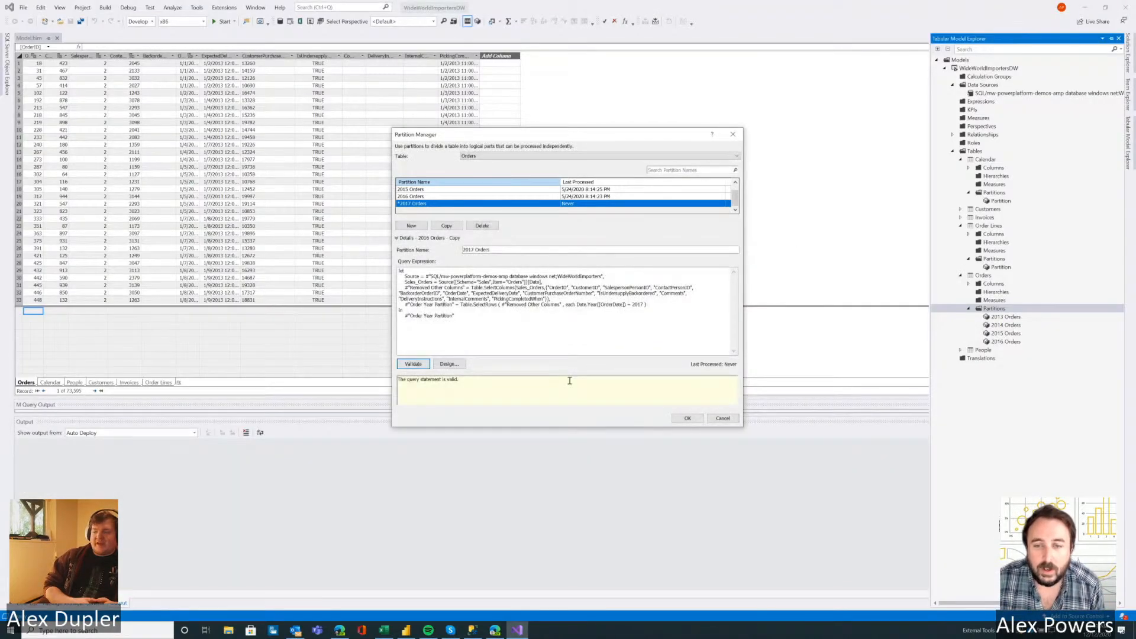
{"action": "left_click", "coordinate": [687, 418]}
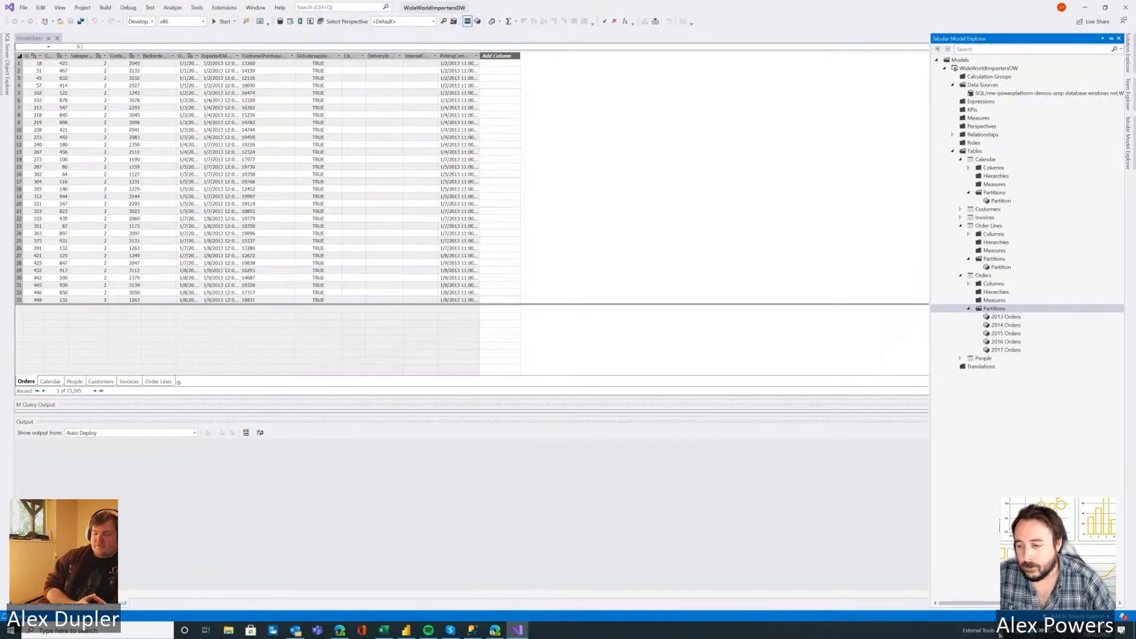
{"action": "left_click", "coordinate": [978, 596]}
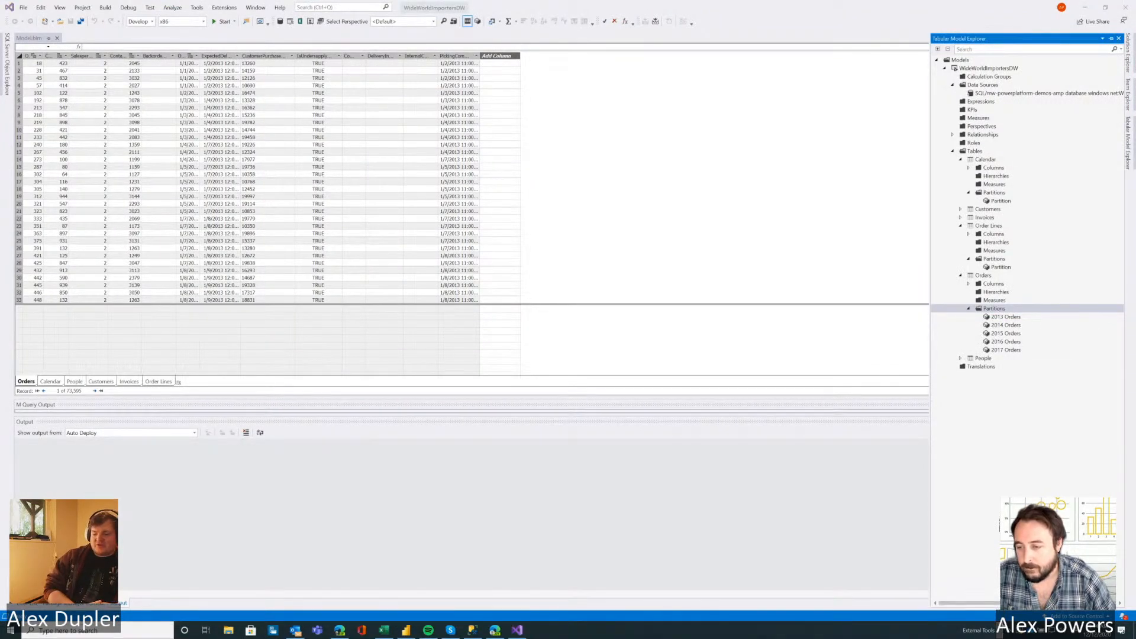
{"action": "left_click", "coordinate": [1002, 634]}
{"action": "left_click", "coordinate": [975, 608]}
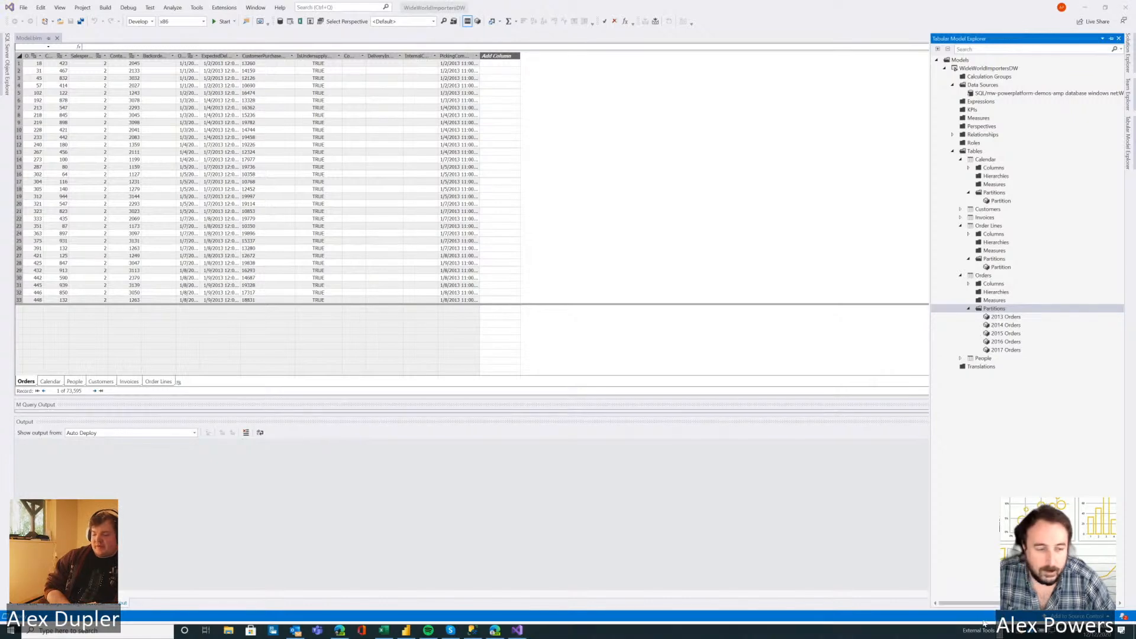
{"action": "left_click", "coordinate": [117, 630]}
{"action": "type", "text": "tab"}
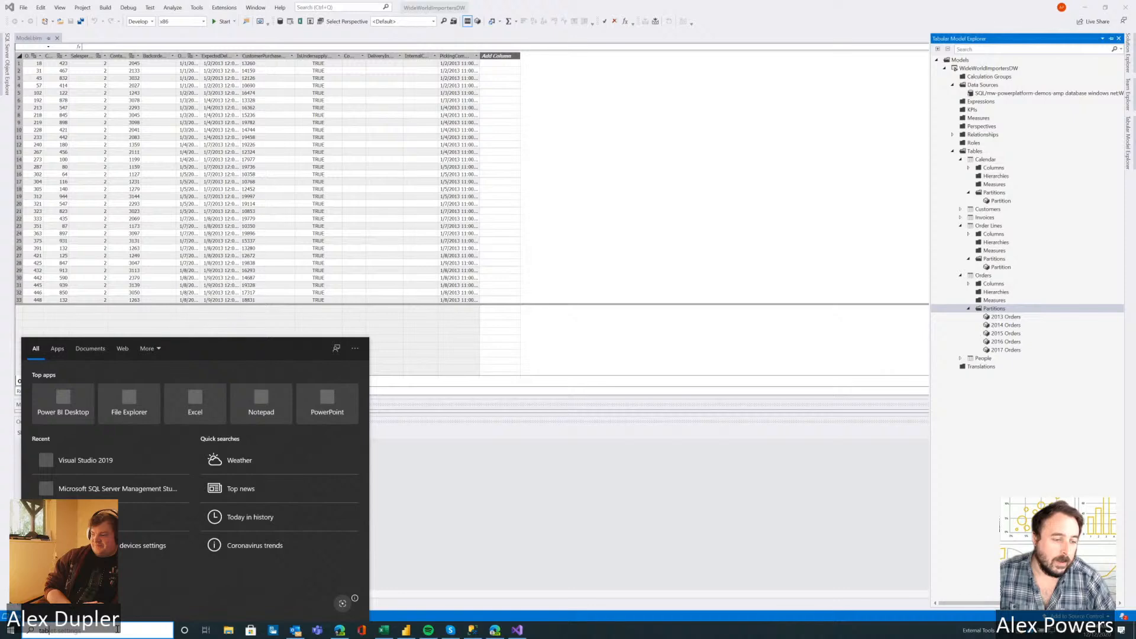
{"action": "type", "text": "ular ed"}
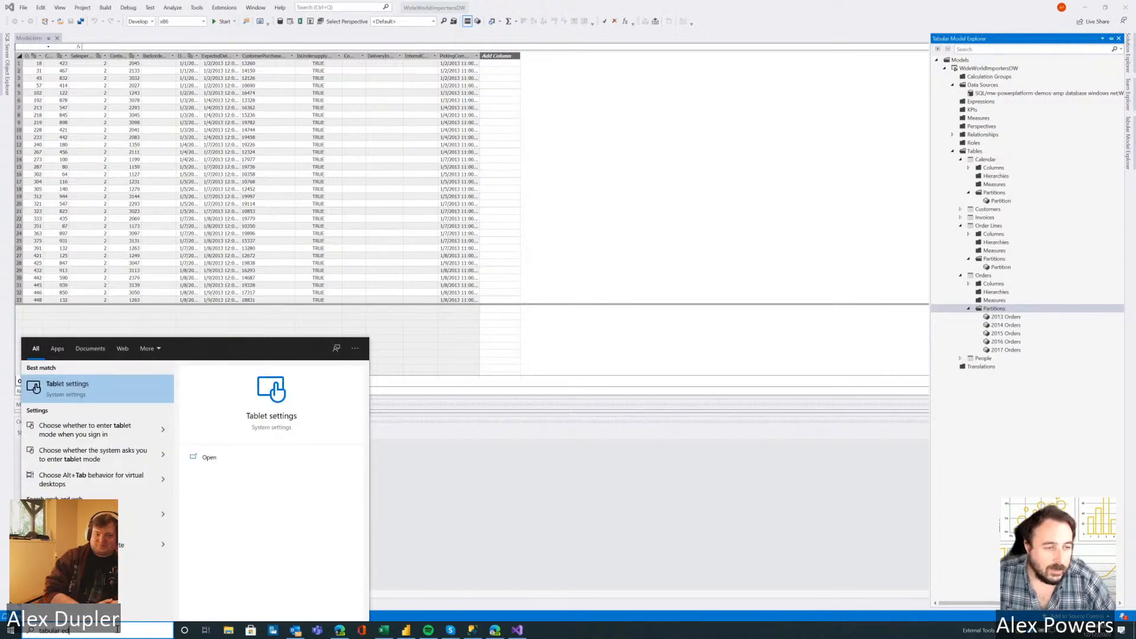
{"action": "left_click", "coordinate": [637, 603]}
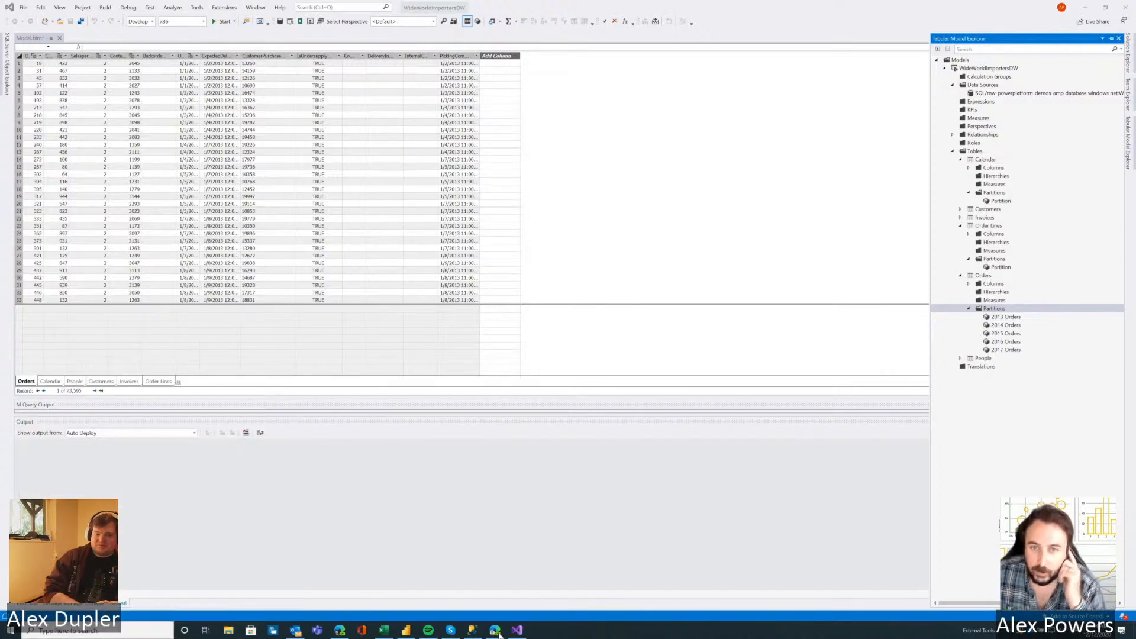
Switch to SQL Server Management Studio and connect to the asazure southcentralus Analysis Services server, signing in to the work account with password authentication.
{"action": "left_click", "coordinate": [473, 631]}
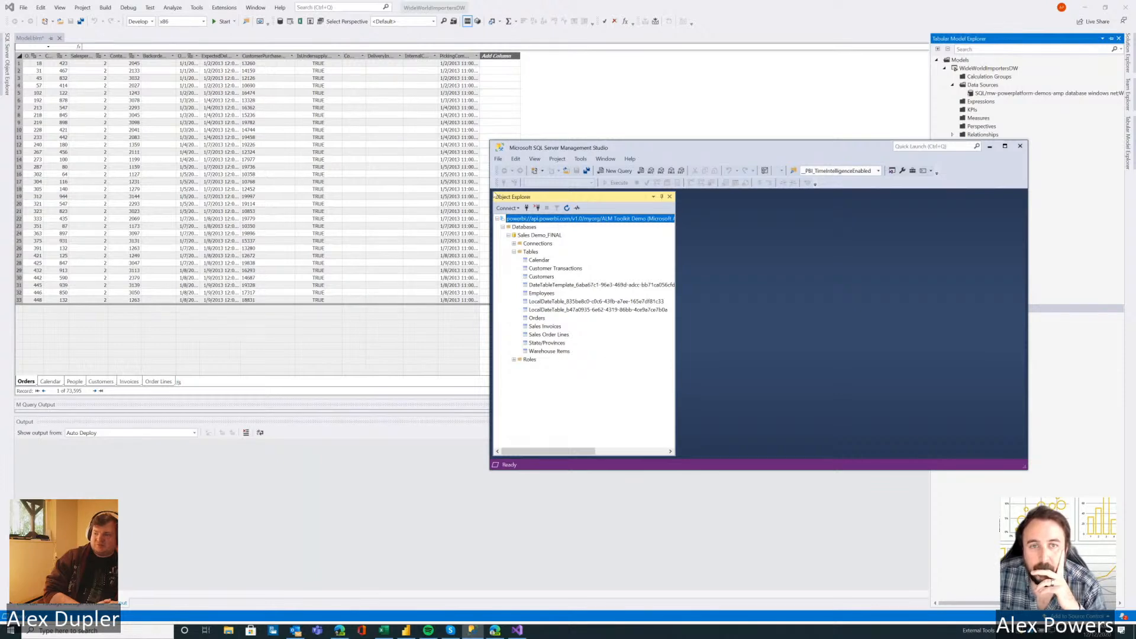
{"action": "left_click", "coordinate": [501, 161]}
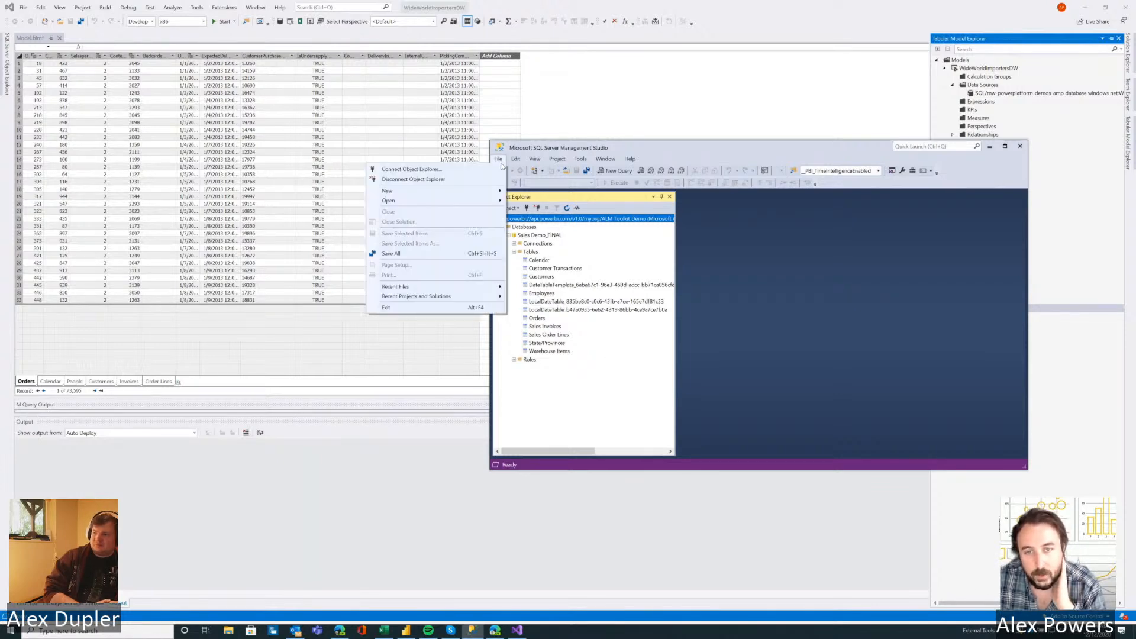
{"action": "left_click", "coordinate": [466, 171]}
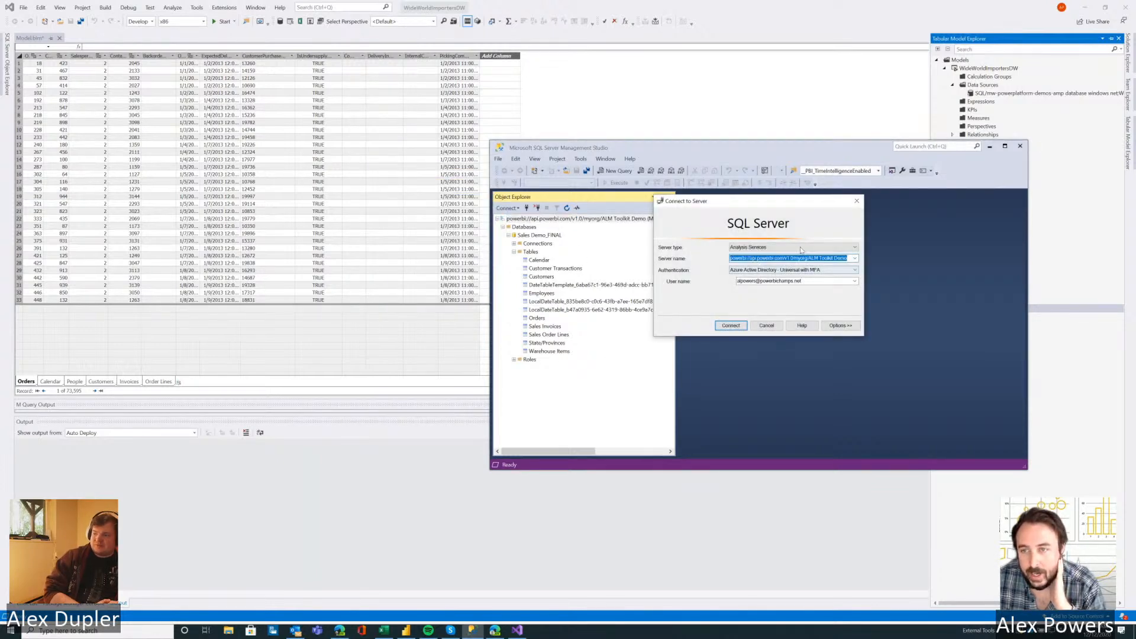
{"action": "left_click", "coordinate": [797, 248]}
{"action": "left_click", "coordinate": [793, 261]}
{"action": "left_click", "coordinate": [855, 259]}
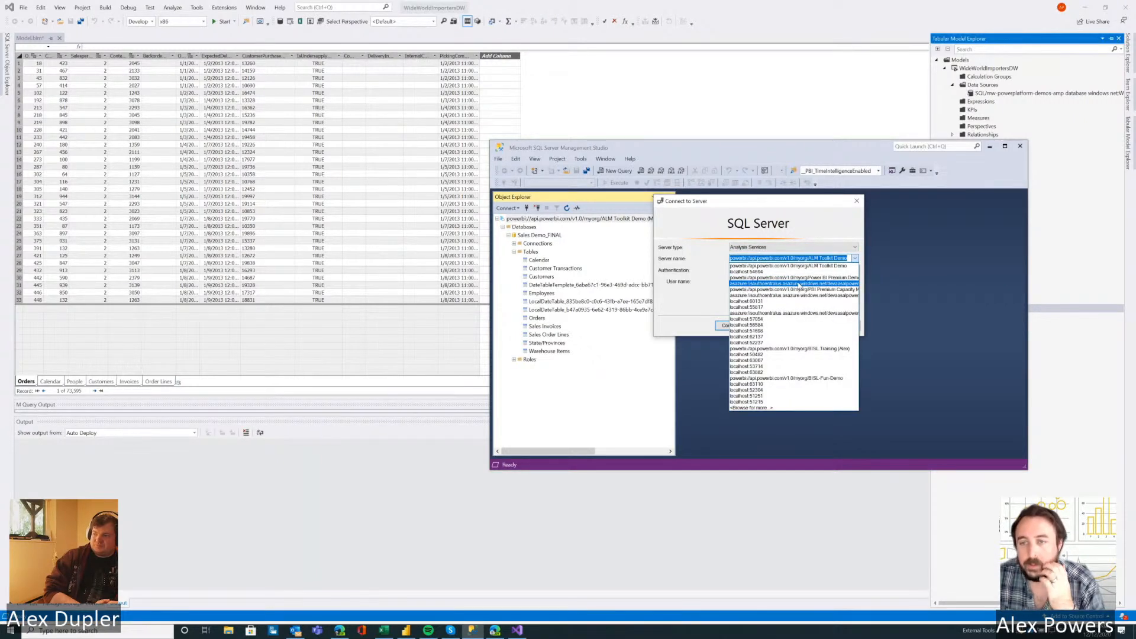
{"action": "left_click", "coordinate": [770, 295]}
{"action": "left_click", "coordinate": [727, 327]}
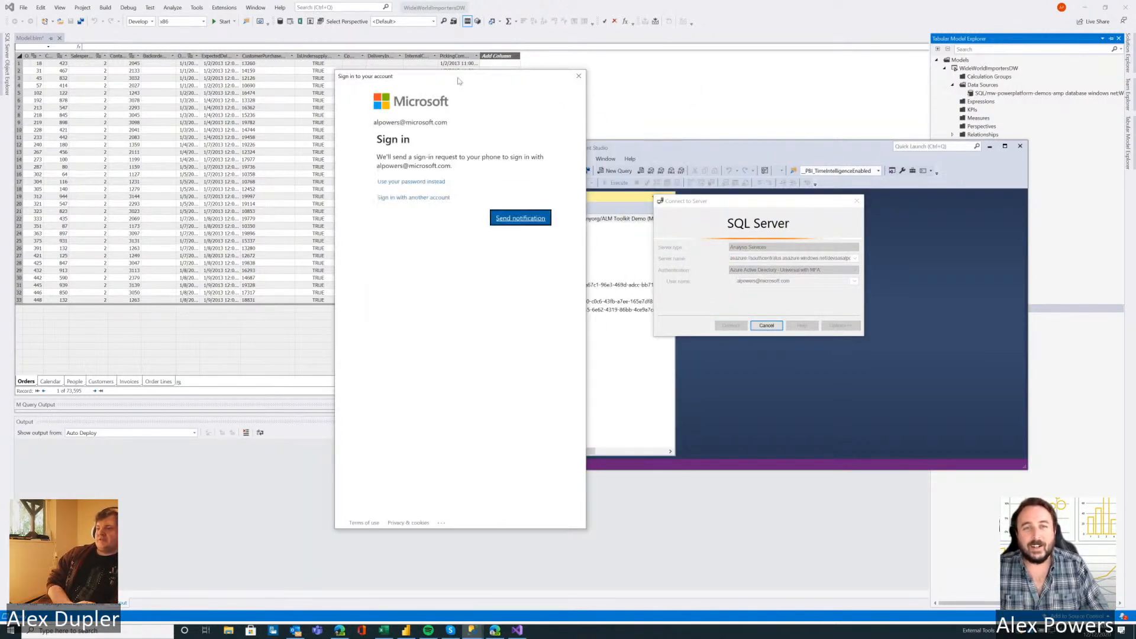
{"action": "left_click", "coordinate": [420, 182]}
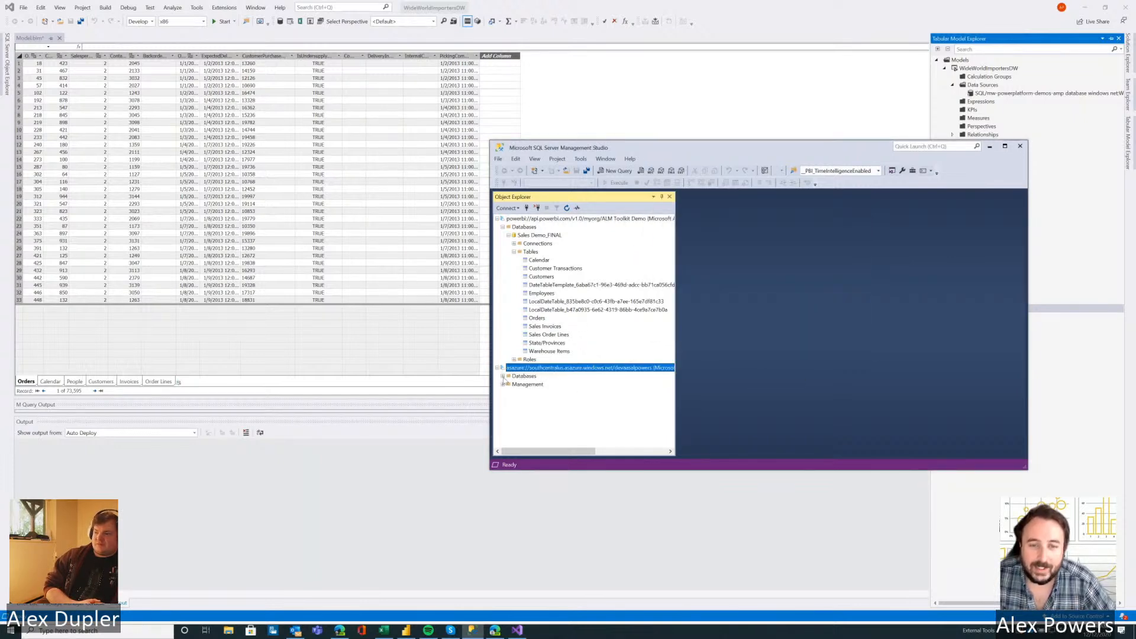
List the tables of the WideWorldImportersDW database on the Azure Analysis Services server in a maximized window with a wider object tree.
{"action": "left_click", "coordinate": [503, 376]}
{"action": "left_click_drag", "start_coordinate": [679, 147], "coordinate": [565, 32]}
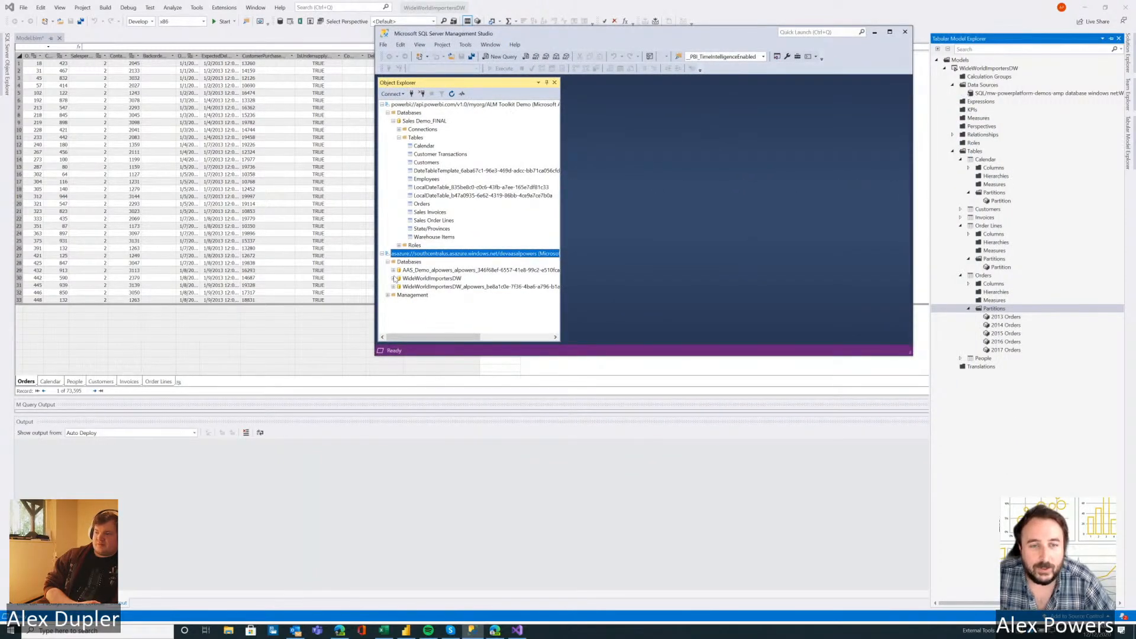
{"action": "left_click", "coordinate": [393, 278]}
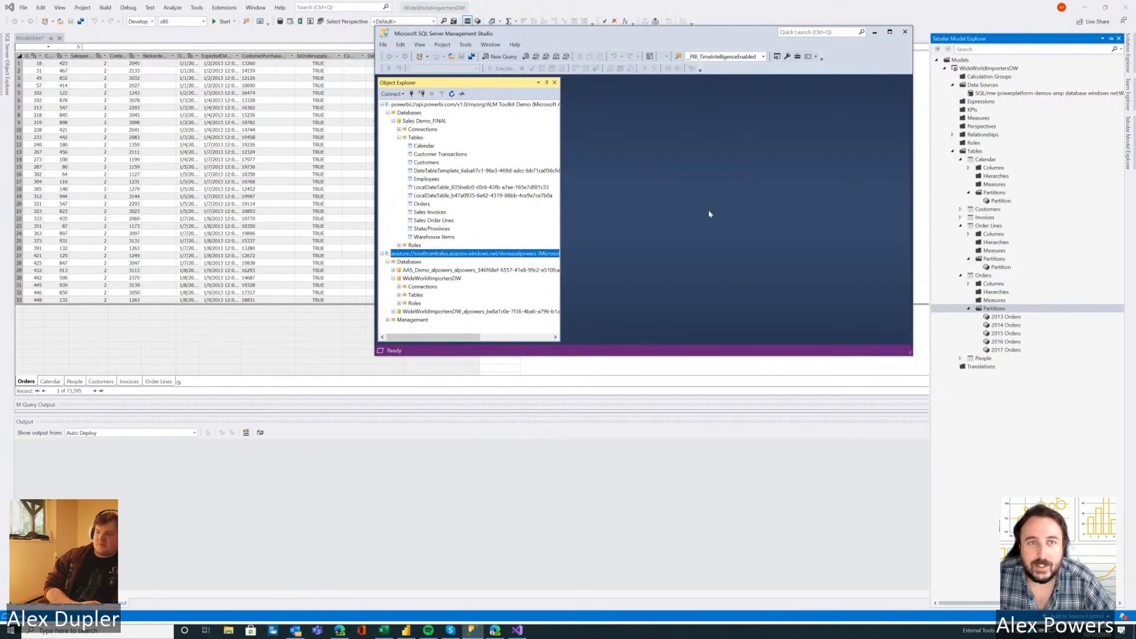
{"action": "double_click", "coordinate": [726, 30]}
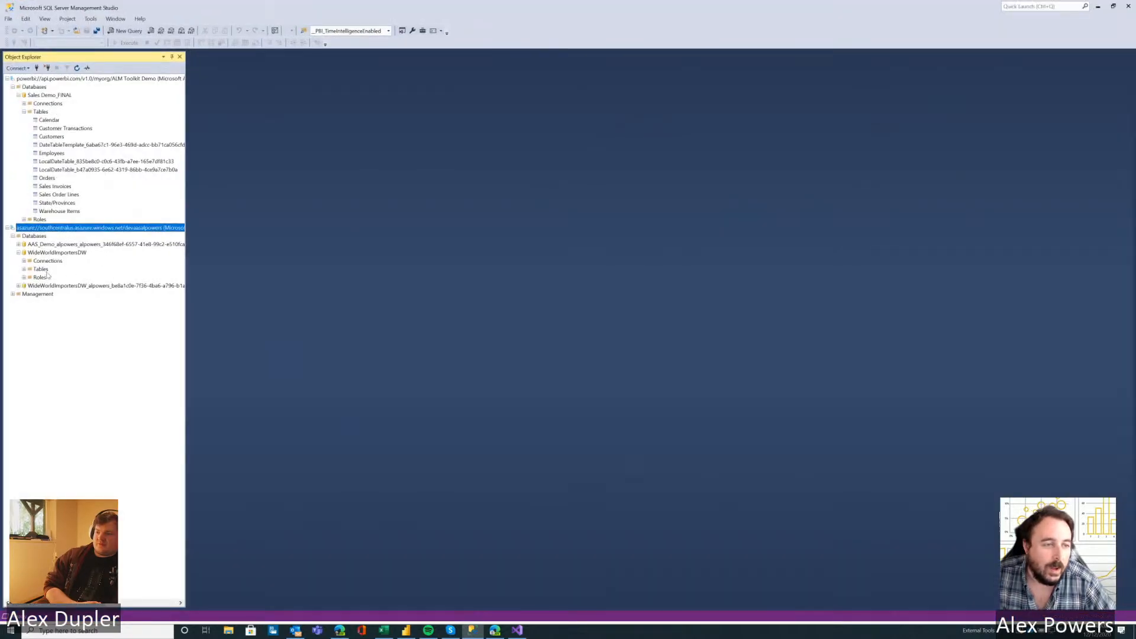
{"action": "double_click", "coordinate": [36, 270]}
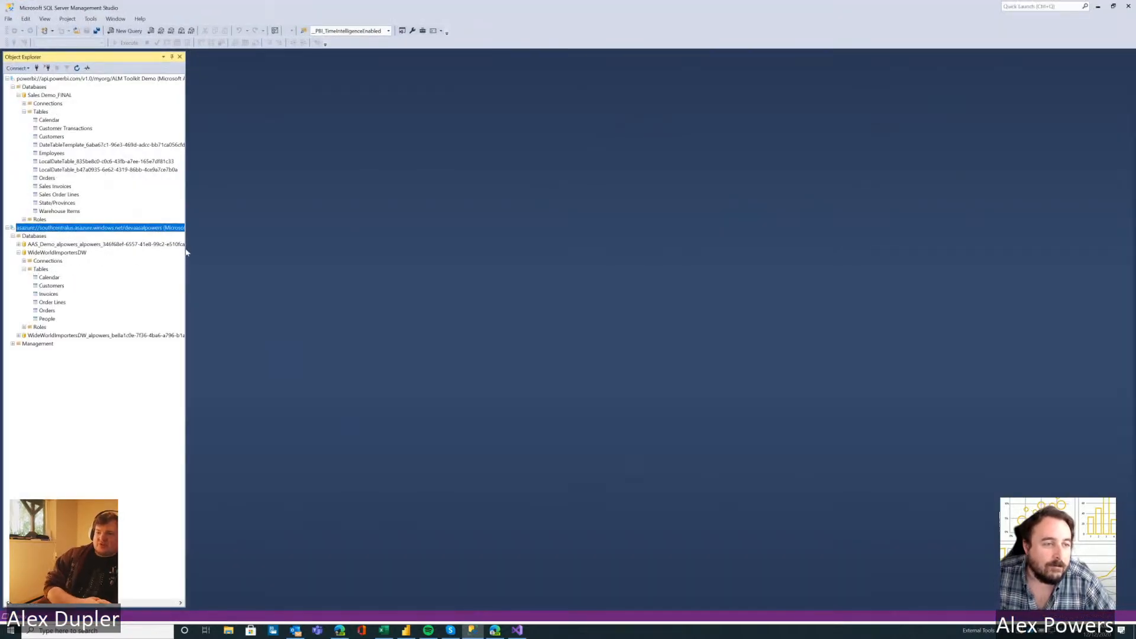
{"action": "left_click_drag", "start_coordinate": [188, 246], "coordinate": [277, 237]}
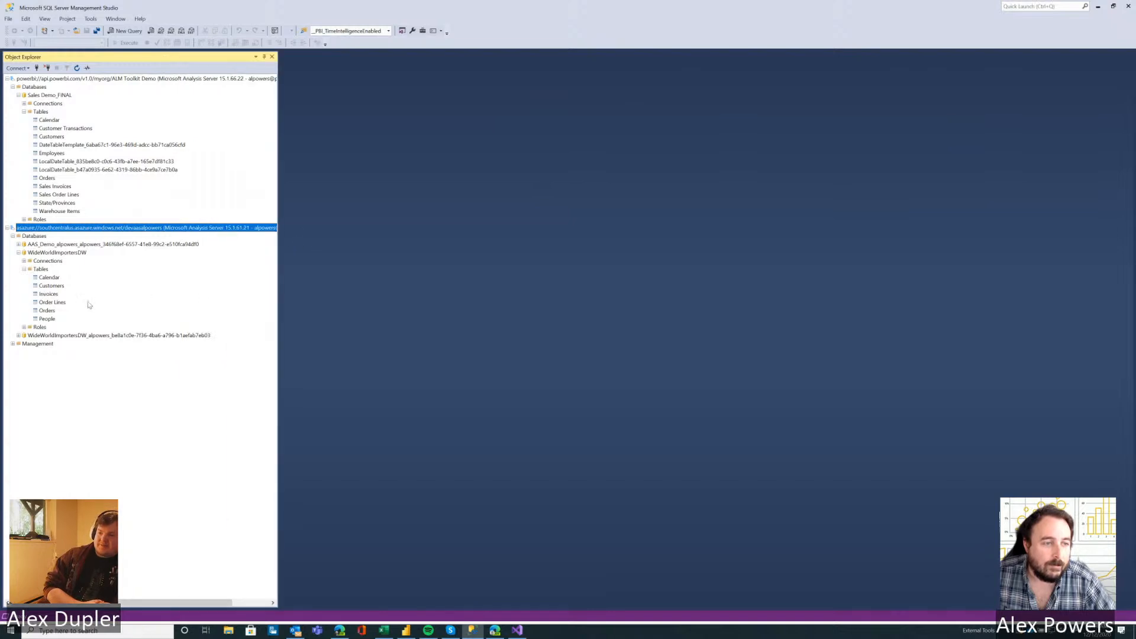
Show the partitions of the WideWorldImportersDW Orders table and review the 2013 Orders partition's query statement without changing it.
{"action": "left_click", "coordinate": [52, 312]}
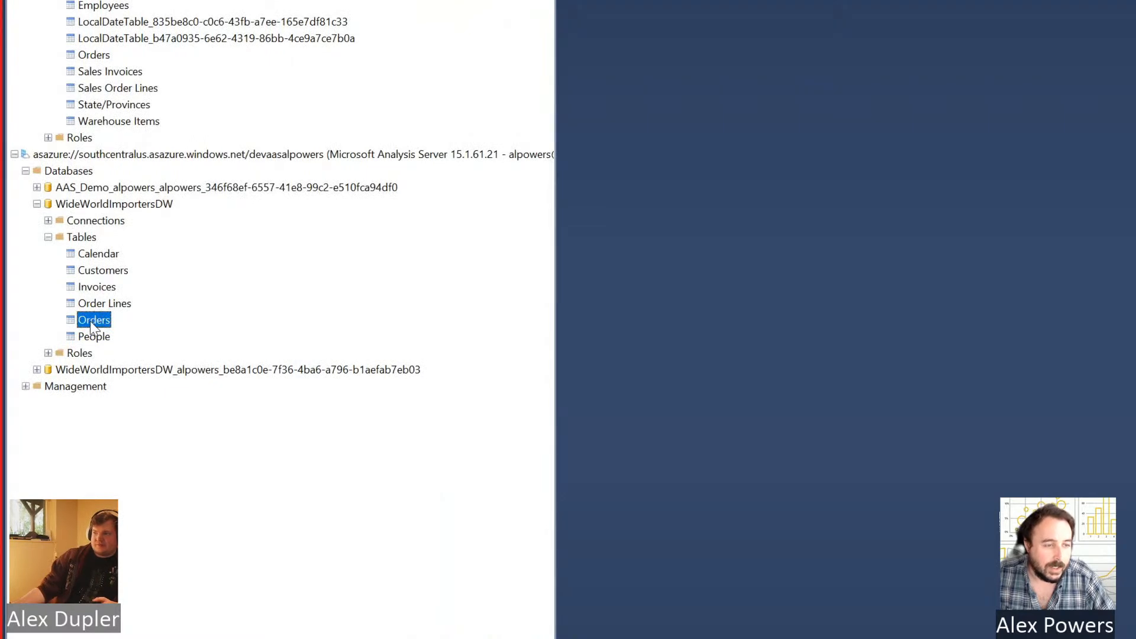
{"action": "right_click", "coordinate": [92, 324]}
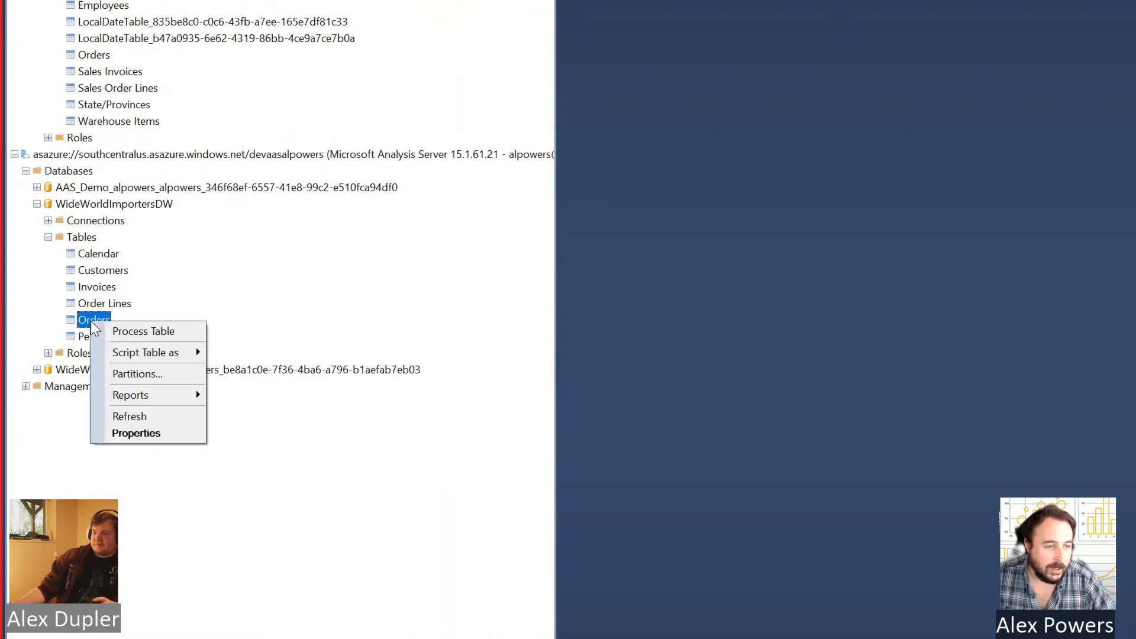
{"action": "left_click", "coordinate": [156, 366]}
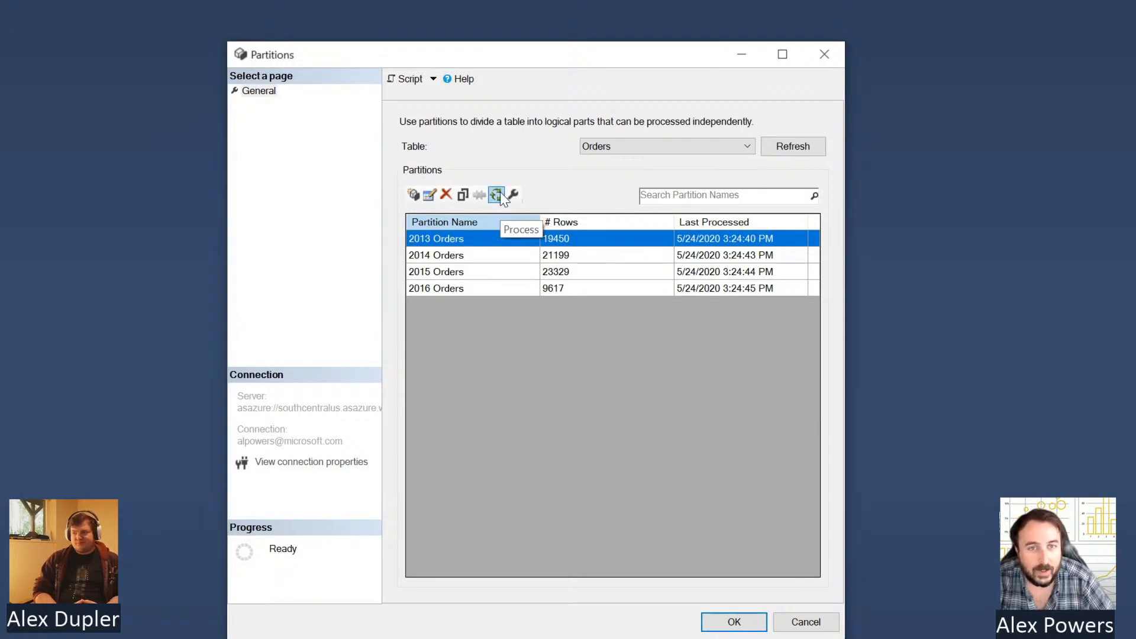
{"action": "left_click", "coordinate": [431, 194]}
{"action": "key", "text": "Tab"}
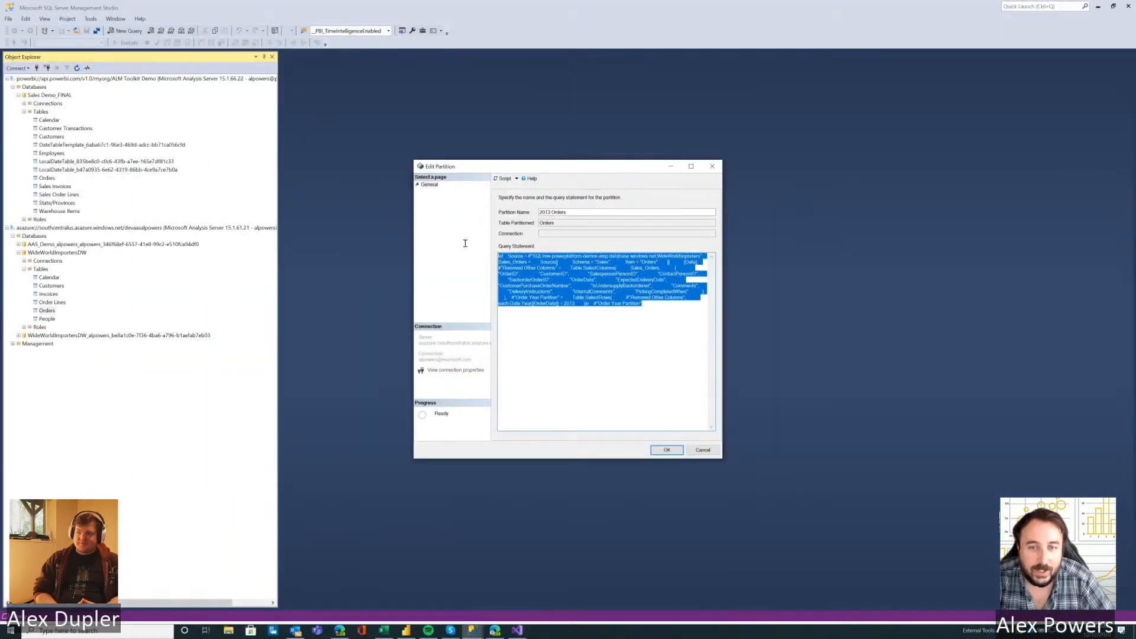
{"action": "left_click", "coordinate": [702, 387]}
{"action": "left_click", "coordinate": [712, 449]}
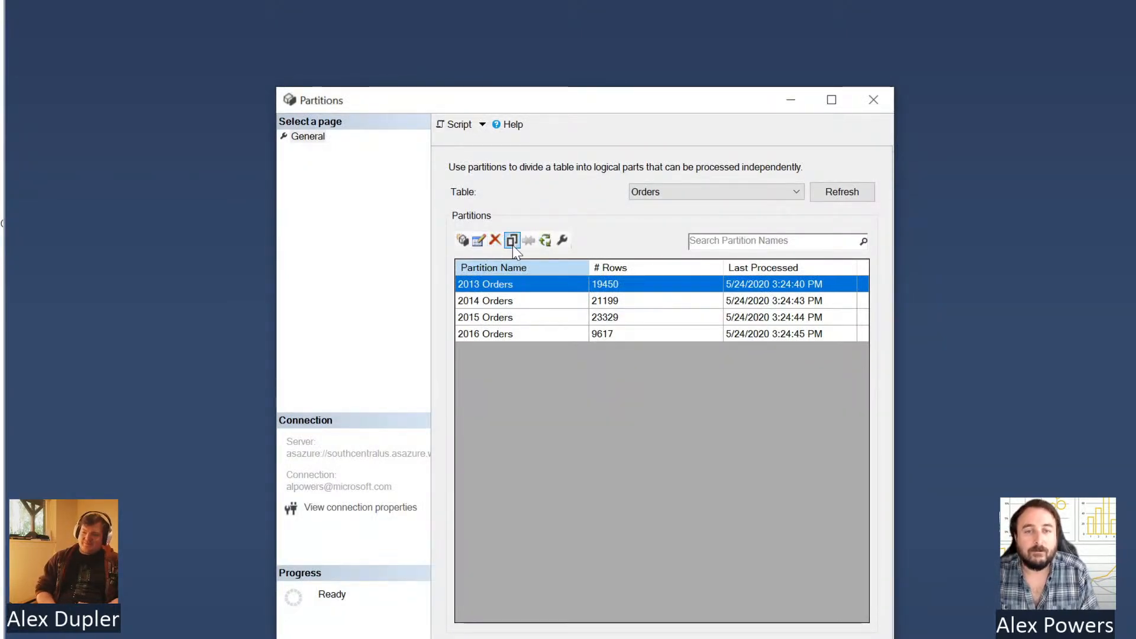
Examine the 2013 Orders partition's properties, including its last schema update and the available Data View modes.
{"action": "left_click", "coordinate": [568, 240]}
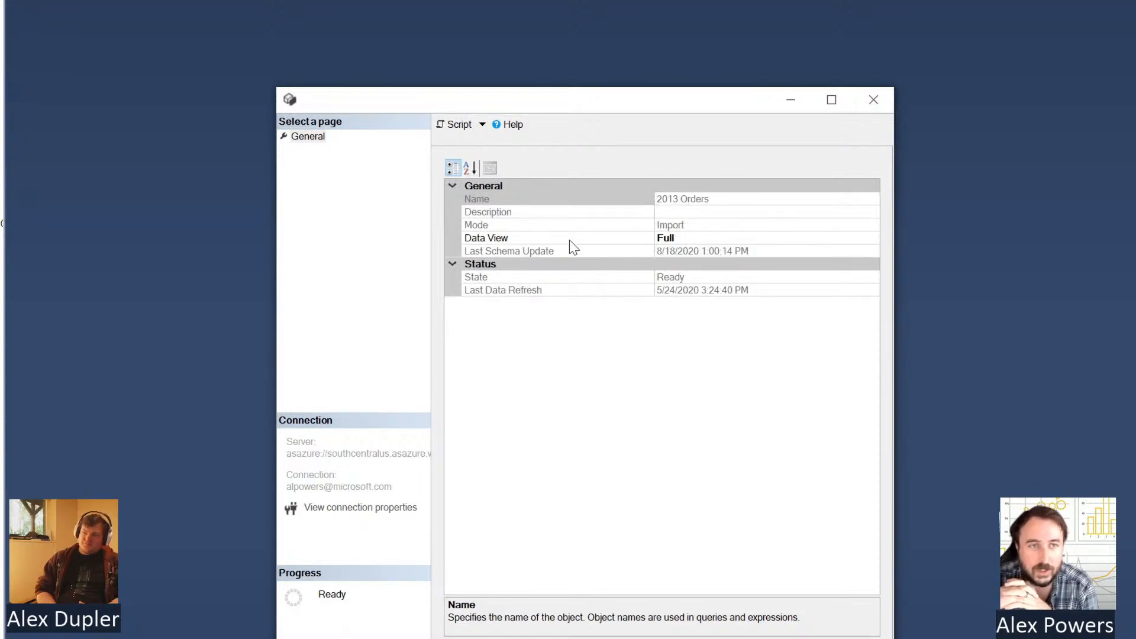
{"action": "left_click", "coordinate": [713, 250]}
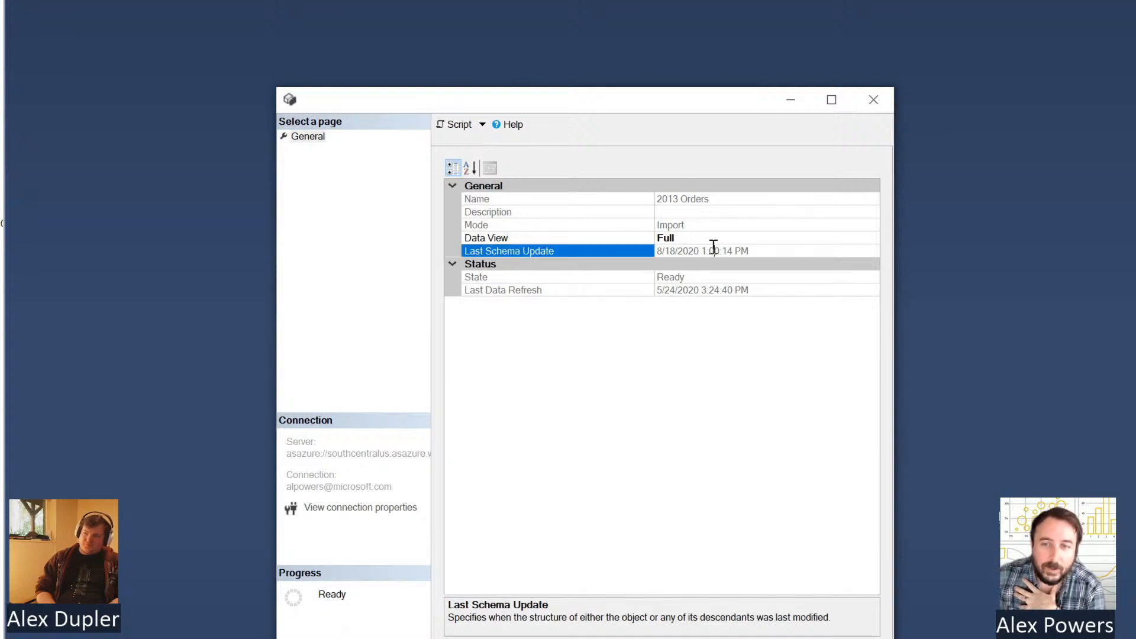
{"action": "left_click", "coordinate": [752, 238]}
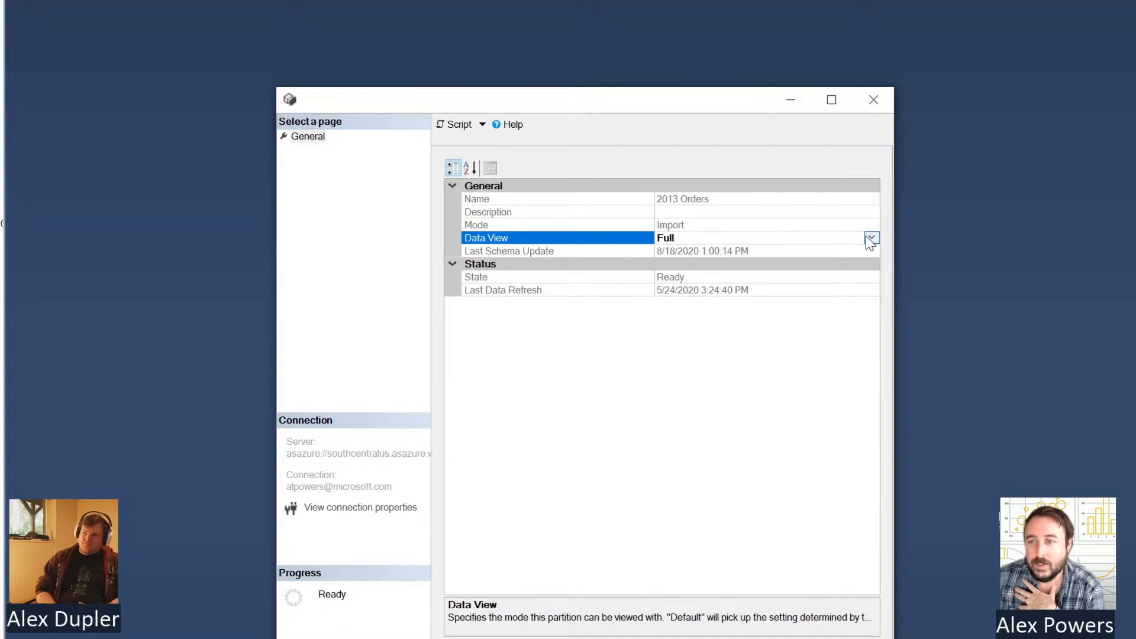
{"action": "left_click", "coordinate": [872, 238]}
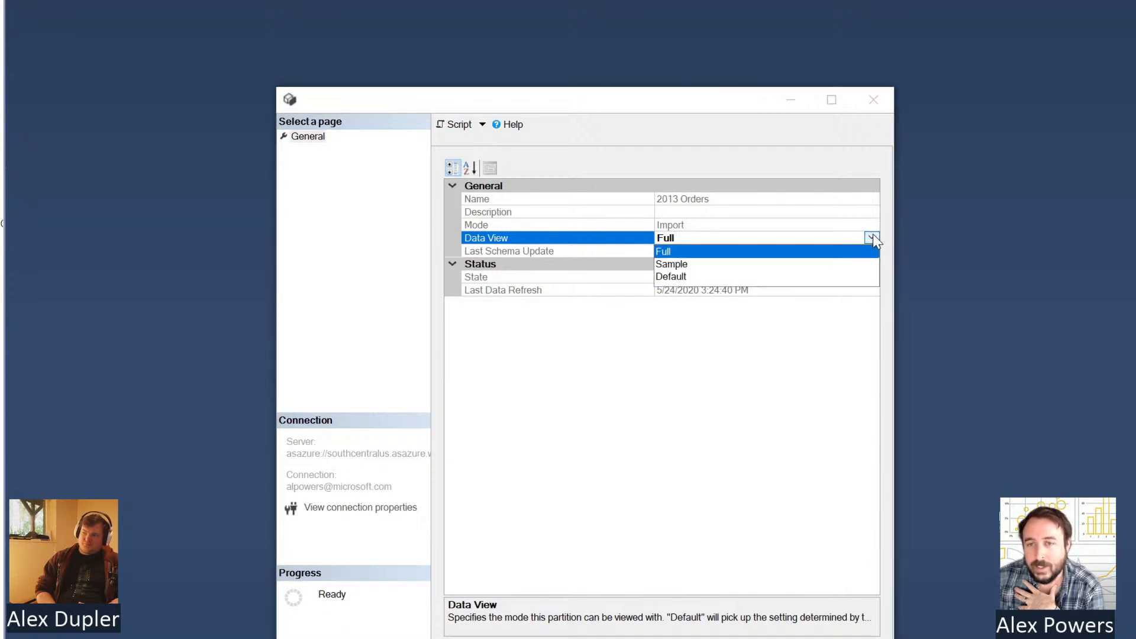
{"action": "left_click", "coordinate": [989, 291]}
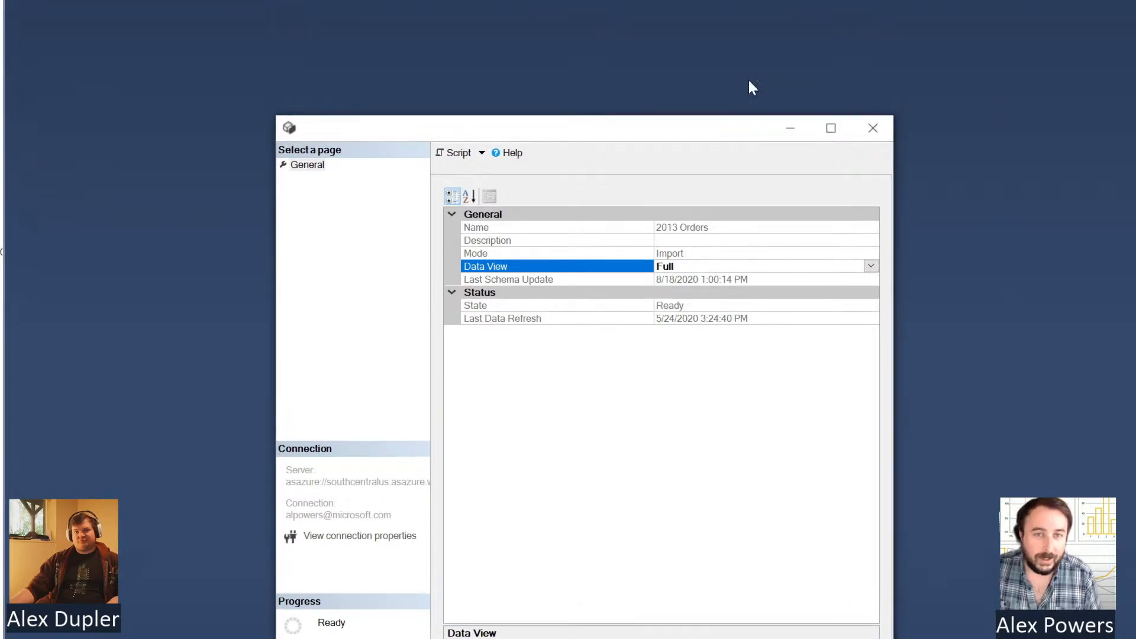
Script the 2013 Orders partition definition to a query window and close the partition dialogs.
{"action": "left_click", "coordinate": [444, 153]}
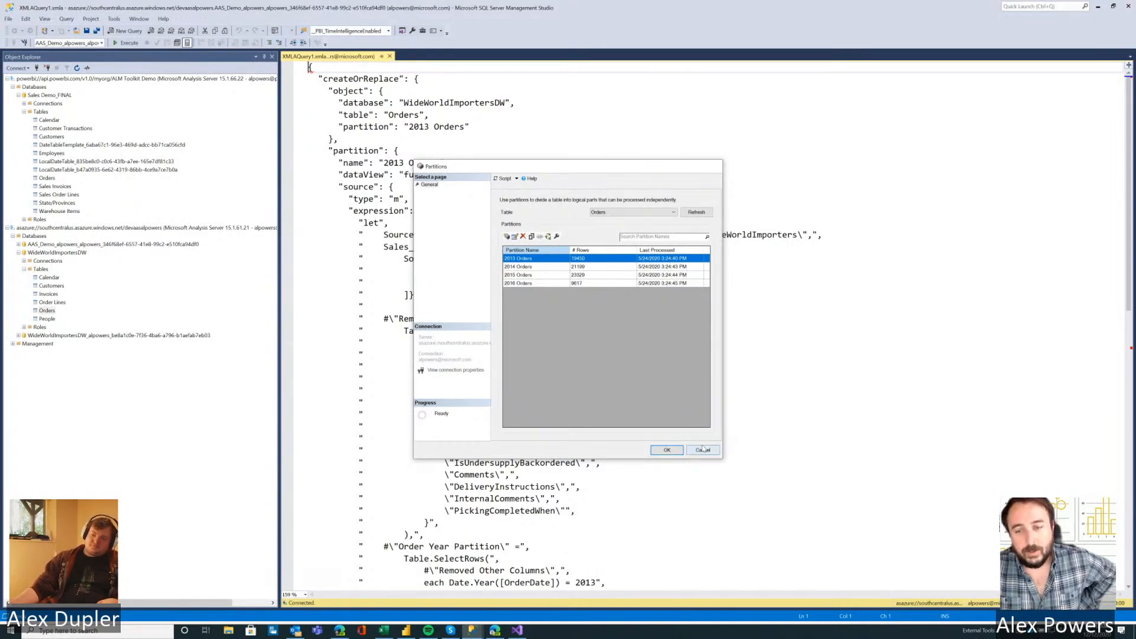
{"action": "left_click", "coordinate": [703, 449]}
{"action": "left_click", "coordinate": [640, 274]}
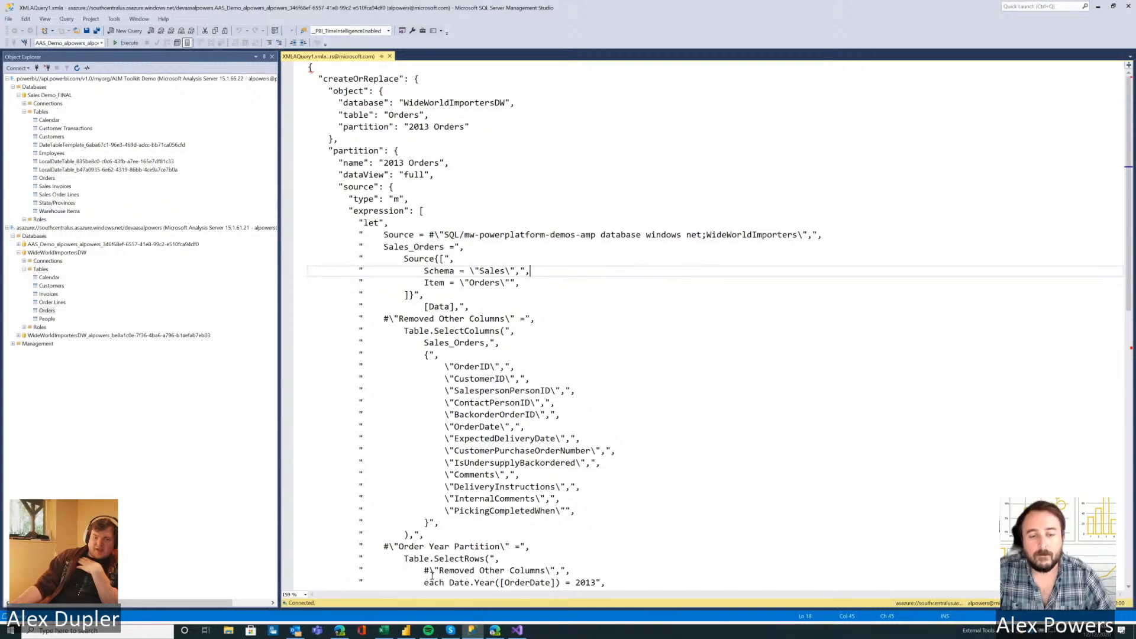
Switch to the IR Demo report in Power BI Desktop and open its queries in Power Query Editor.
{"action": "key", "text": "alt+Tab"}
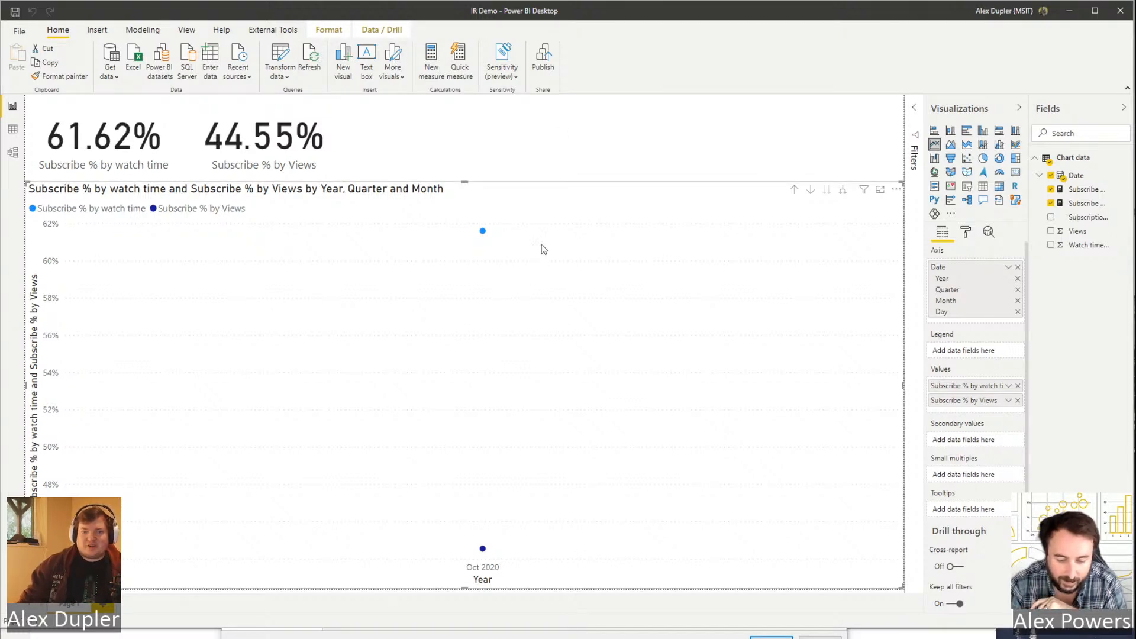
{"action": "mouse_move", "coordinate": [558, 250]}
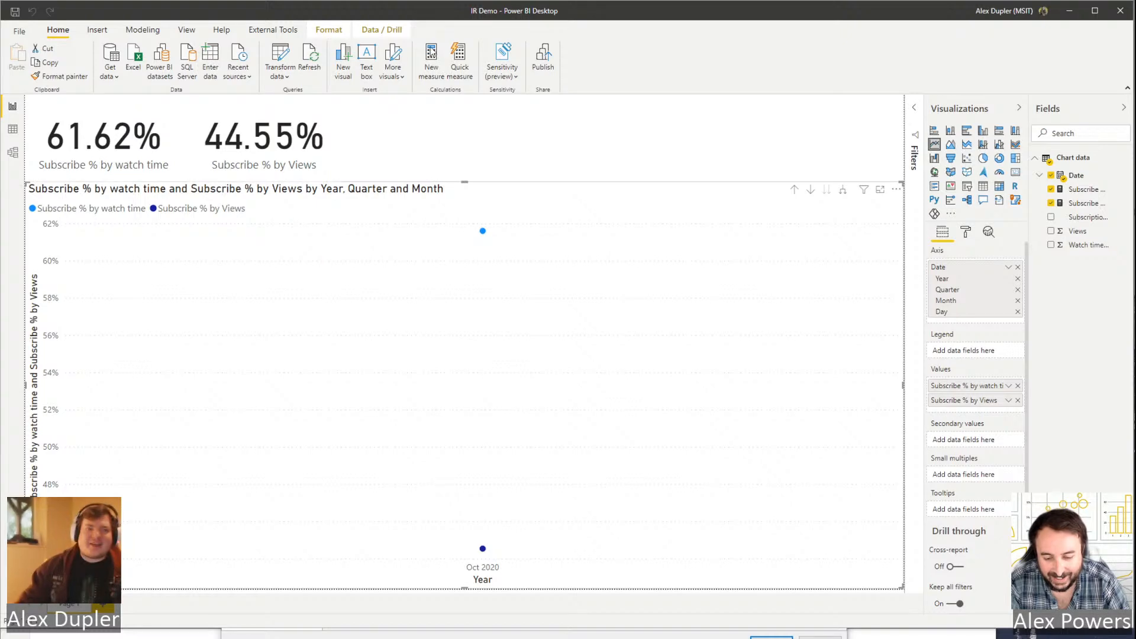
{"action": "left_click", "coordinate": [280, 55]}
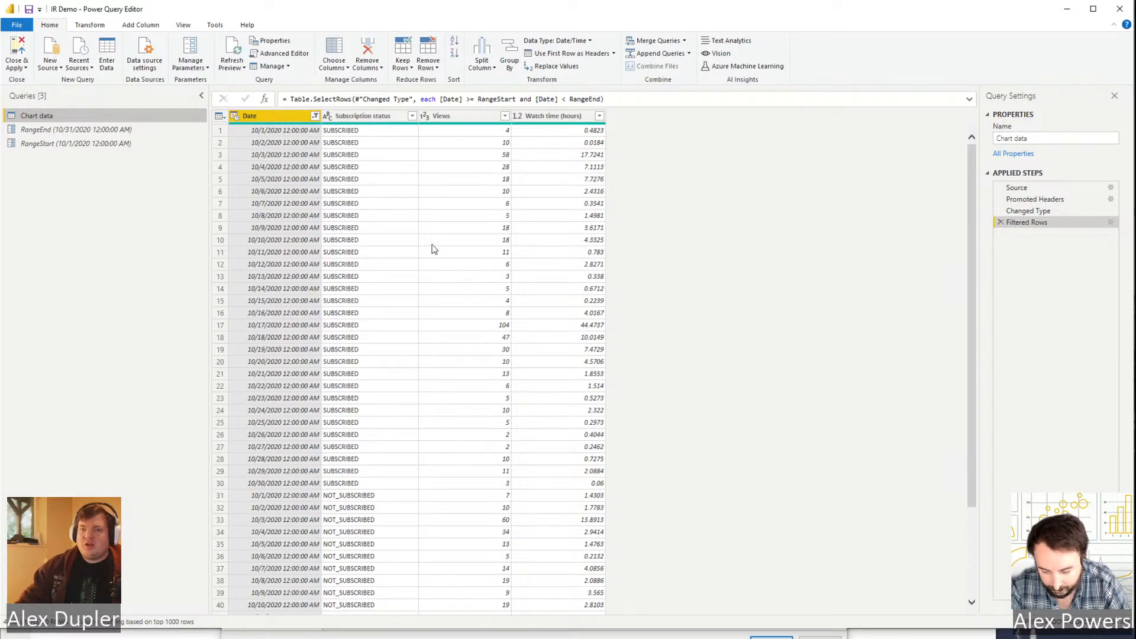
Duplicate the Chart data query, and duplicate the resulting copy once more.
{"action": "right_click", "coordinate": [153, 111]}
{"action": "left_click", "coordinate": [183, 202]}
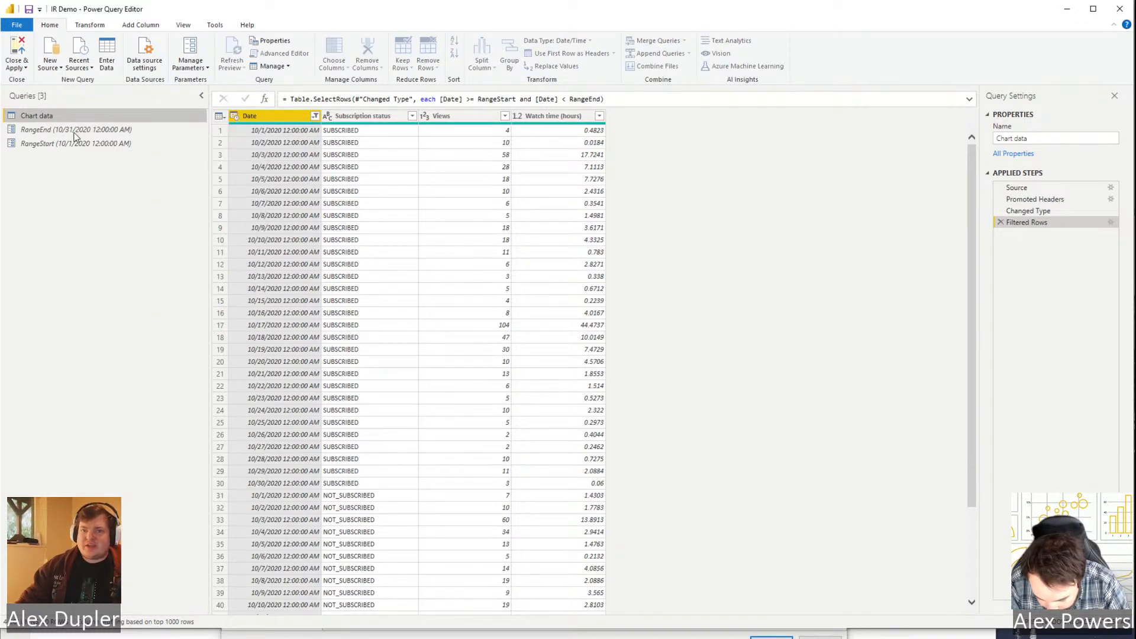
{"action": "right_click", "coordinate": [77, 169]}
{"action": "left_click", "coordinate": [71, 157]}
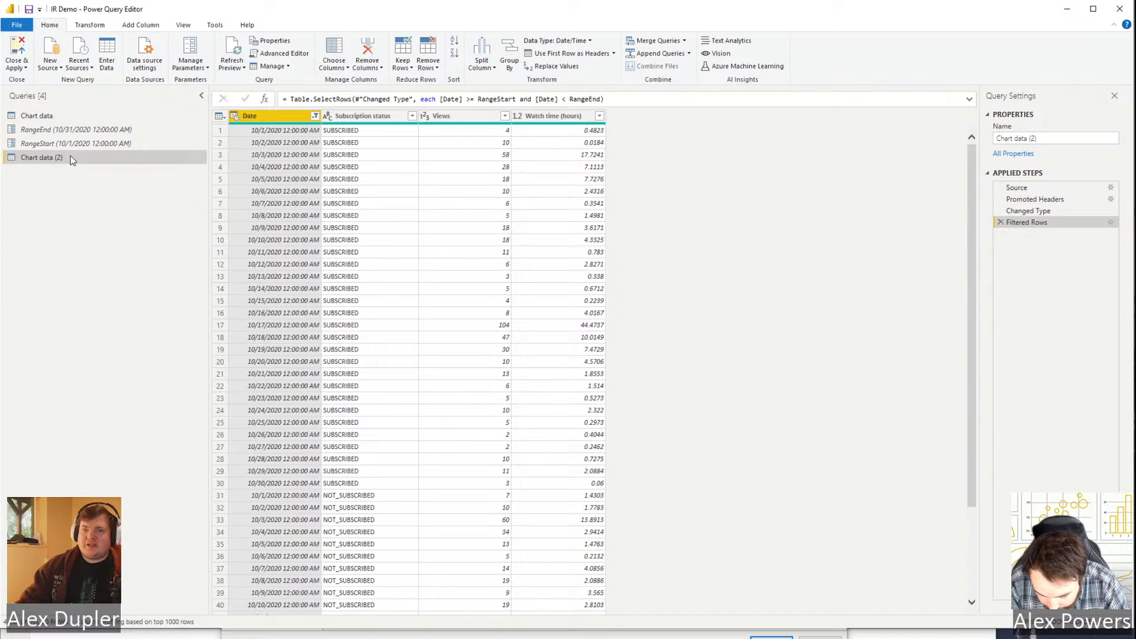
{"action": "right_click", "coordinate": [72, 157]}
{"action": "left_click", "coordinate": [132, 251]}
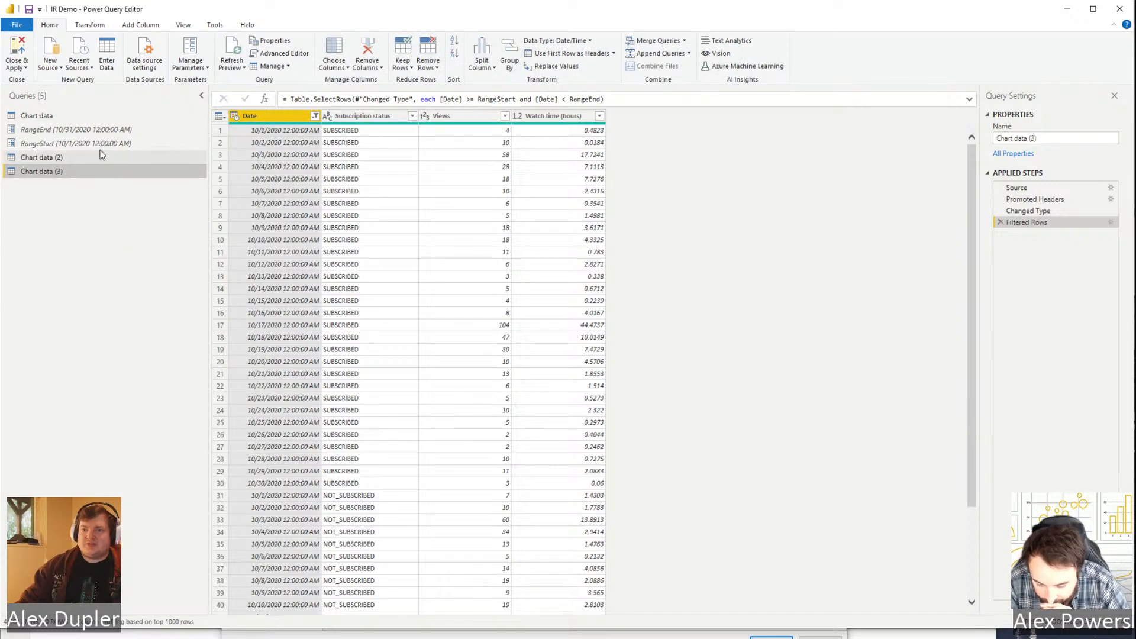
Check the RangeStart parameter and convert the Chart data query's Date column to the Date type after the Filtered Rows step.
{"action": "left_click", "coordinate": [89, 143]}
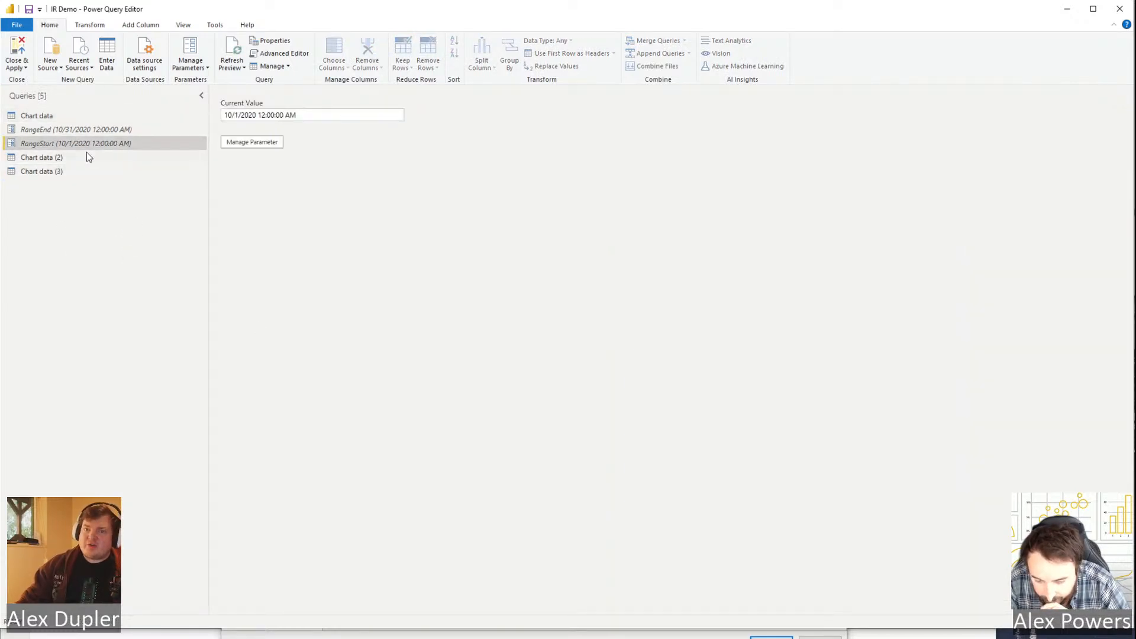
{"action": "left_click", "coordinate": [71, 116]}
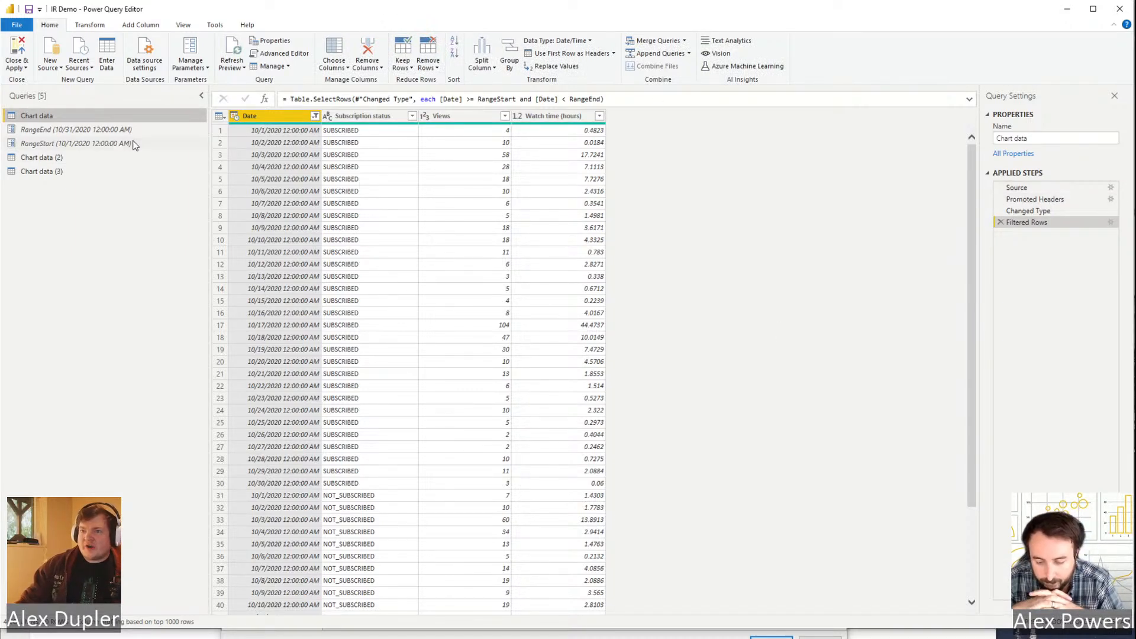
{"action": "left_click", "coordinate": [234, 117]}
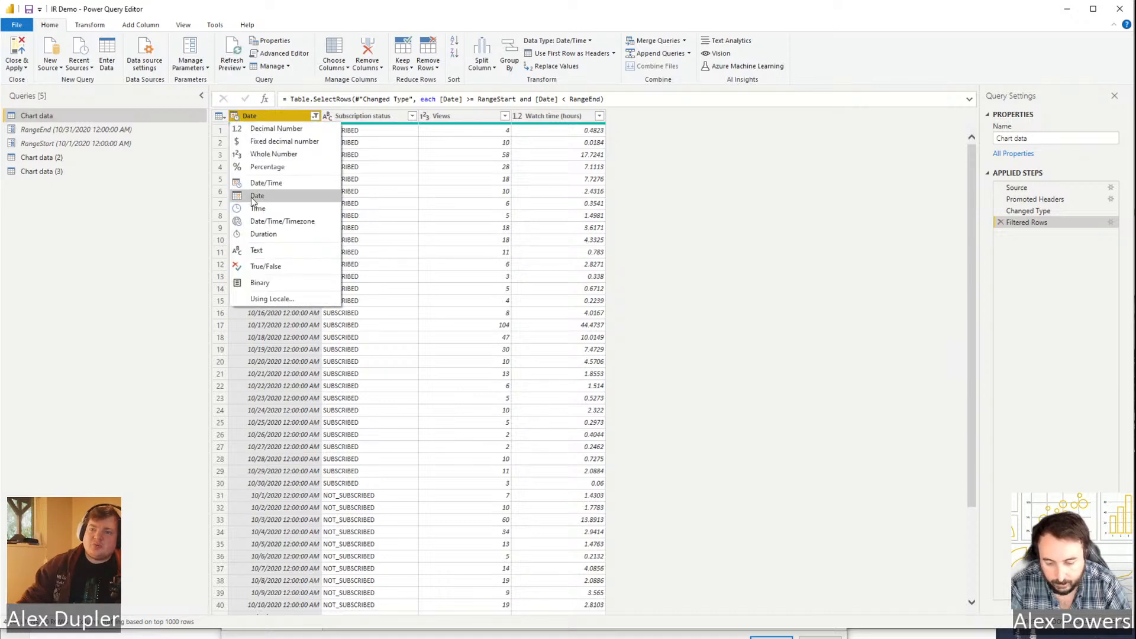
{"action": "left_click", "coordinate": [1067, 221]}
{"action": "left_click", "coordinate": [1097, 211]}
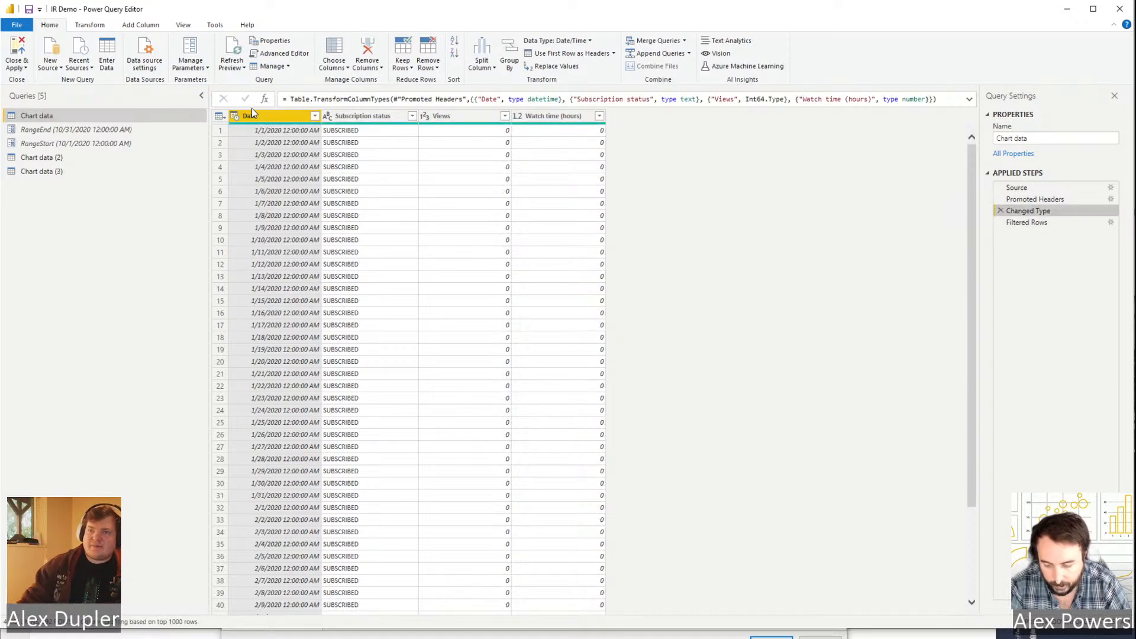
{"action": "left_click", "coordinate": [1030, 224]}
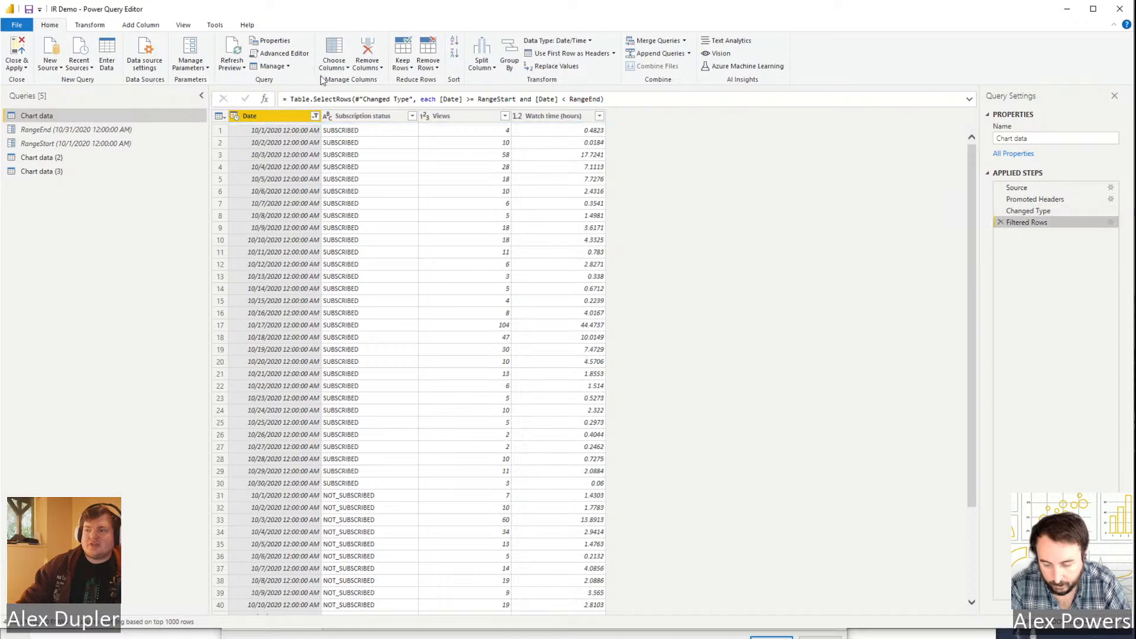
{"action": "left_click", "coordinate": [235, 117]}
{"action": "left_click", "coordinate": [257, 195]}
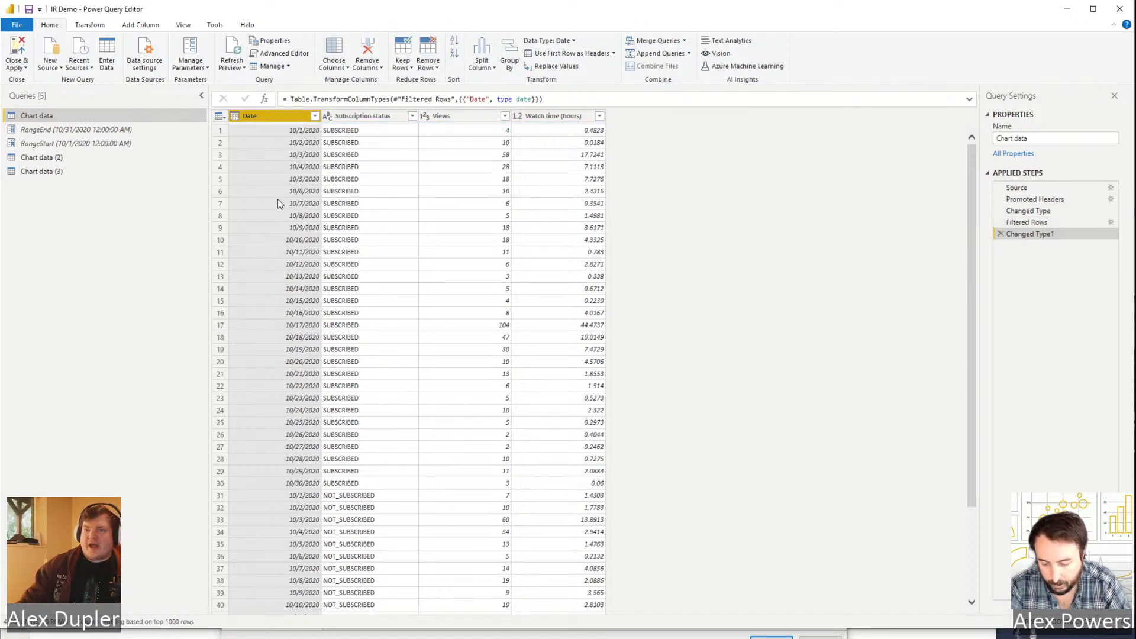
Delete the Changed Type1 step and set the Date column to the Date type in the earlier Changed Type step, replacing its current conversion.
{"action": "left_click", "coordinate": [1001, 234]}
{"action": "left_click", "coordinate": [1033, 211]}
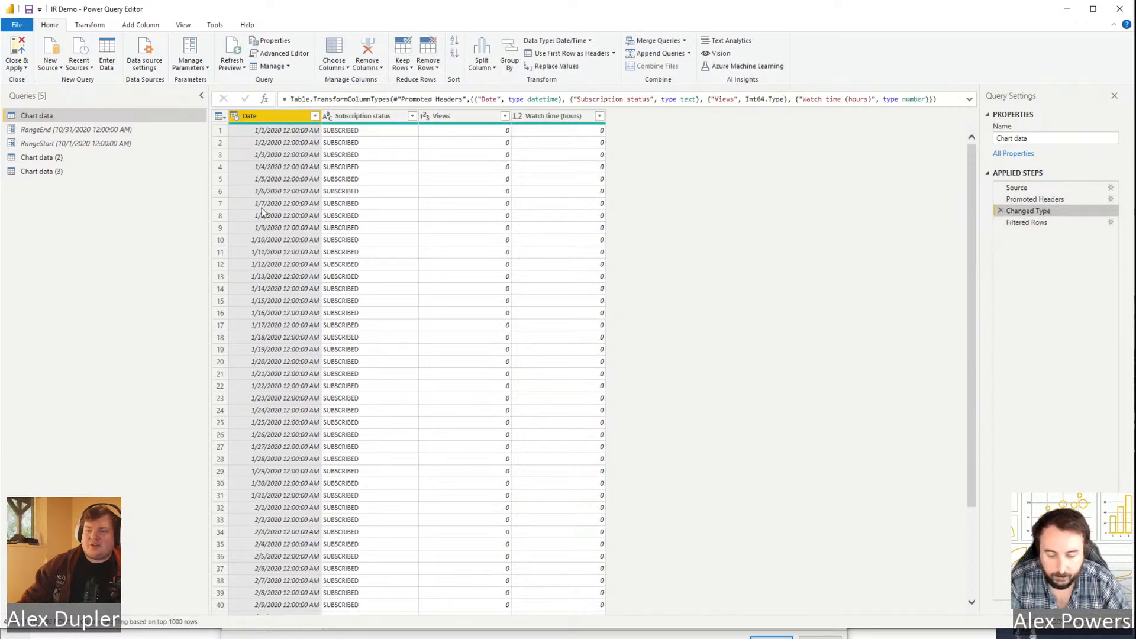
{"action": "left_click", "coordinate": [234, 116]}
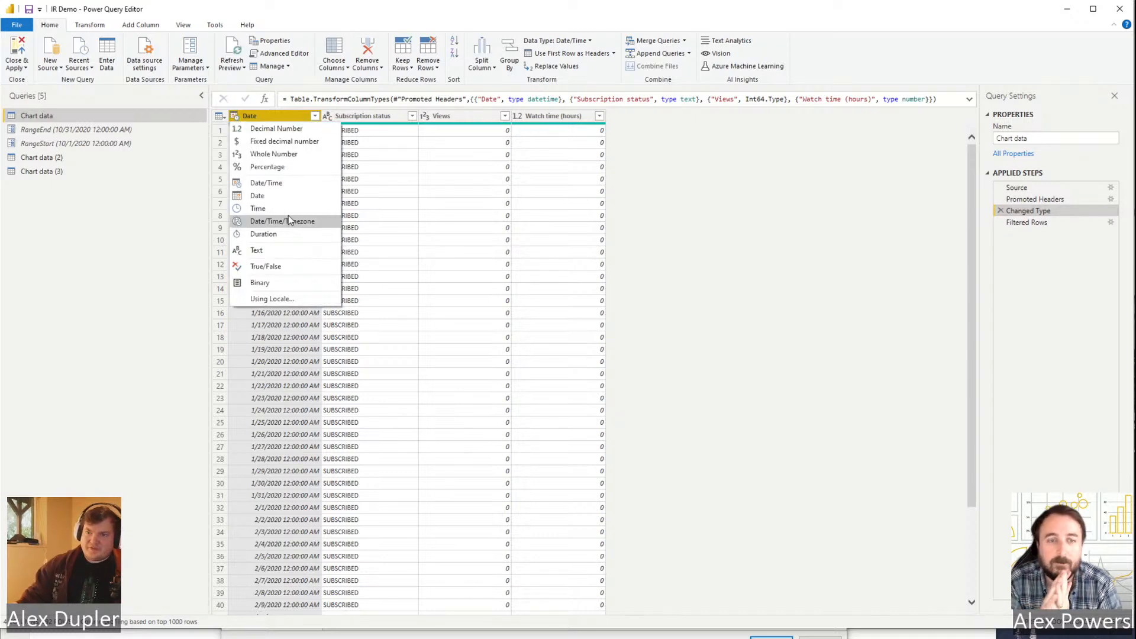
{"action": "left_click", "coordinate": [288, 185]}
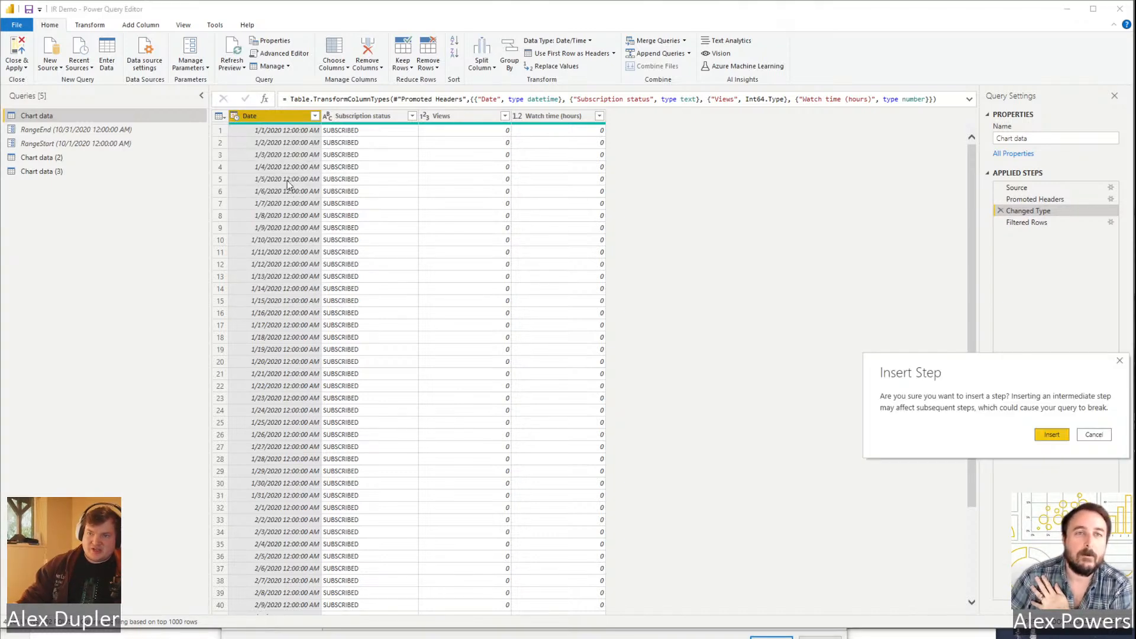
{"action": "left_click", "coordinate": [1051, 435]}
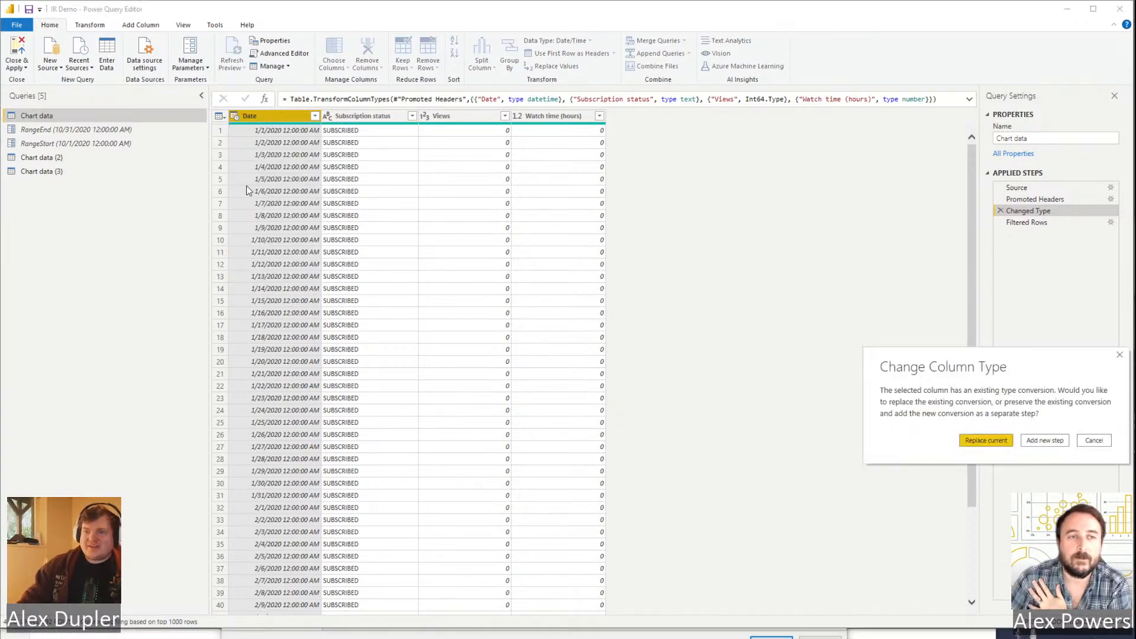
{"action": "left_click", "coordinate": [986, 440]}
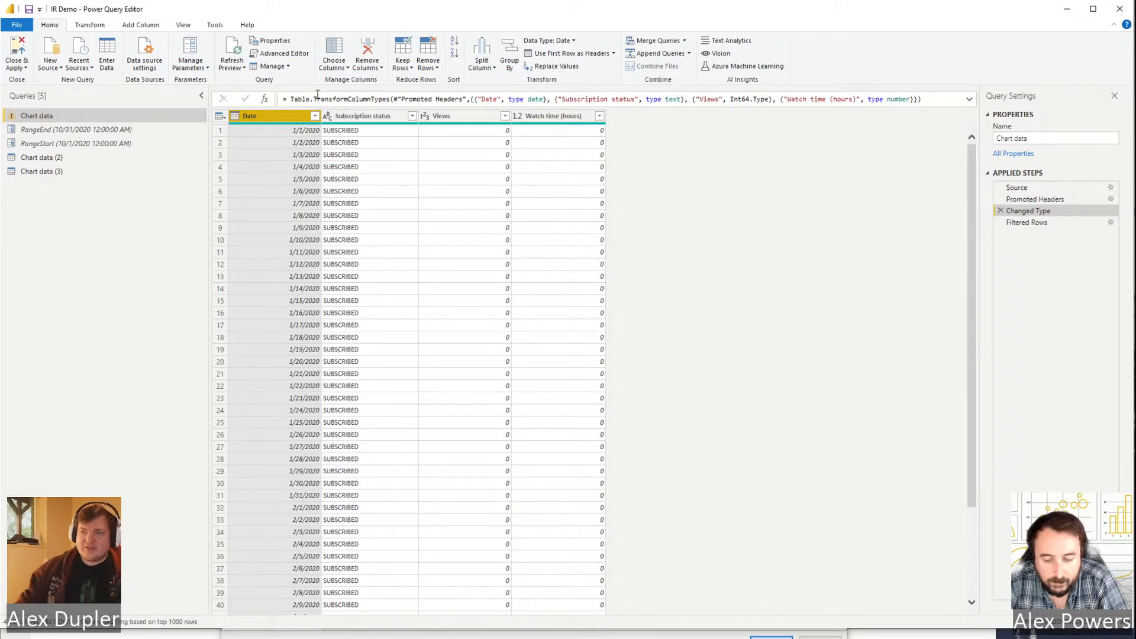
Check the Filtered Rows step against the Changed Type step and expand the Filtered Rows formula for editing.
{"action": "left_click", "coordinate": [1073, 223]}
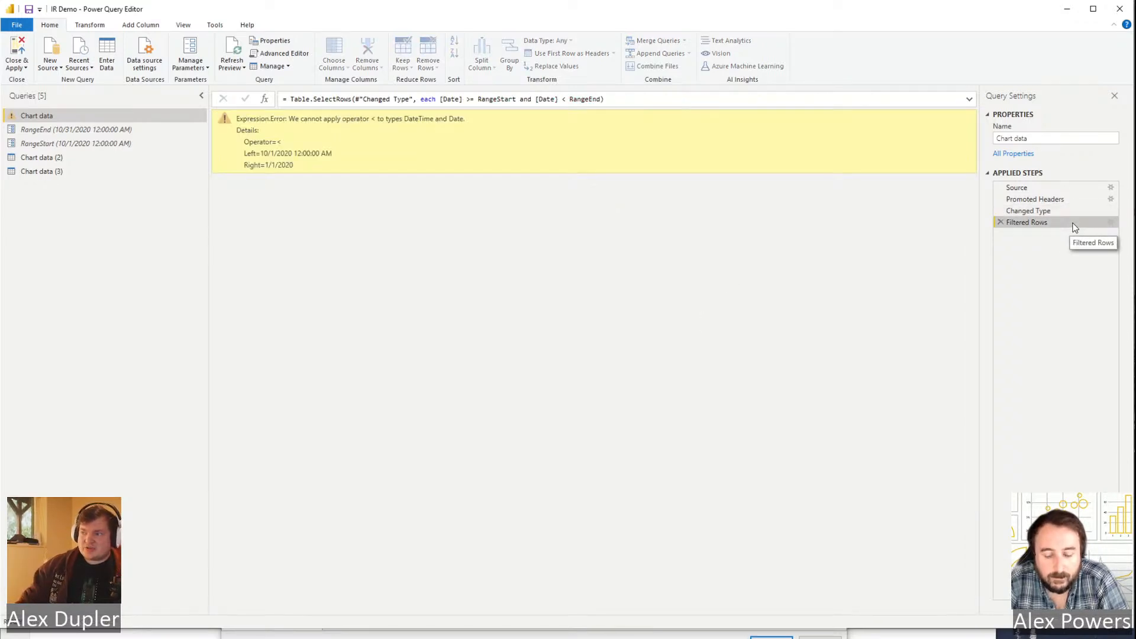
{"action": "left_click", "coordinate": [1060, 211]}
{"action": "left_click", "coordinate": [1050, 222]}
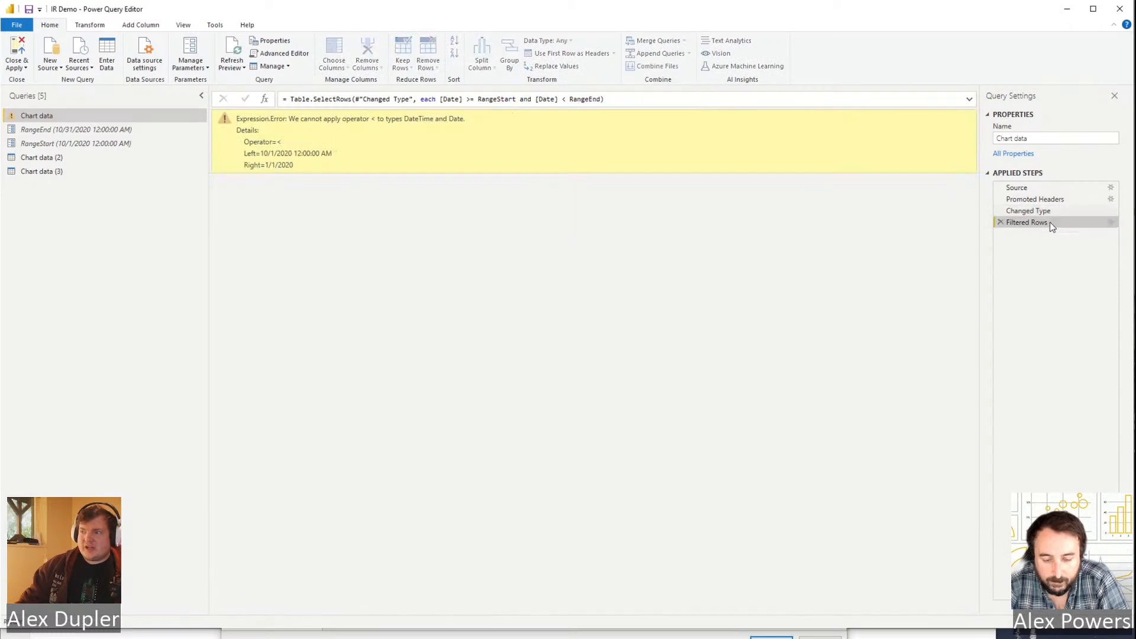
{"action": "left_click", "coordinate": [441, 99]}
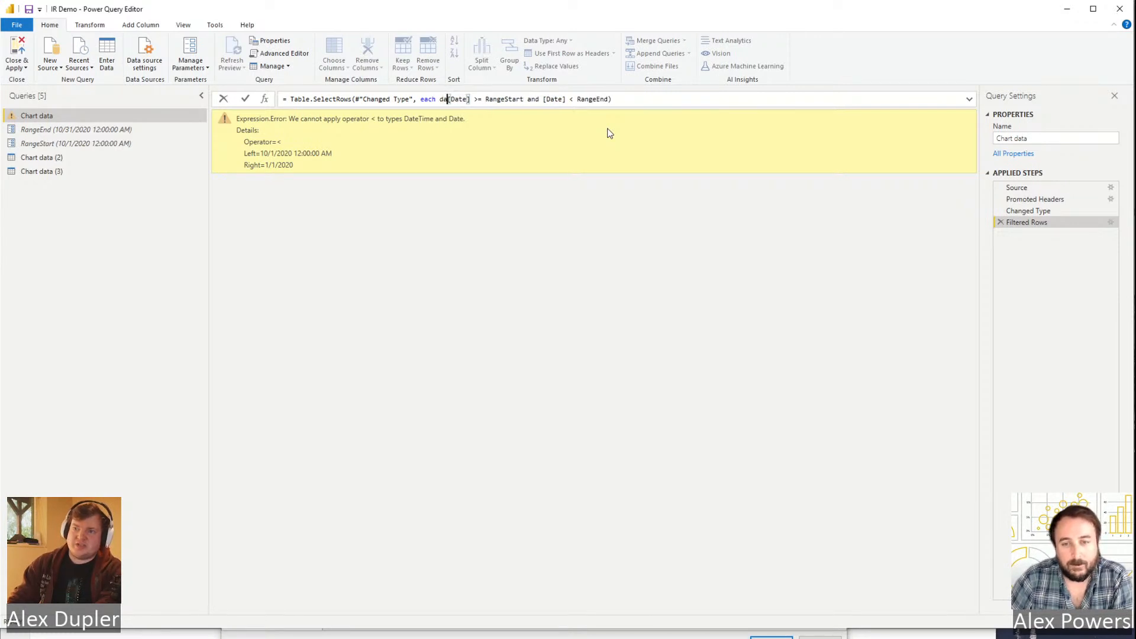
{"action": "left_click", "coordinate": [969, 99]}
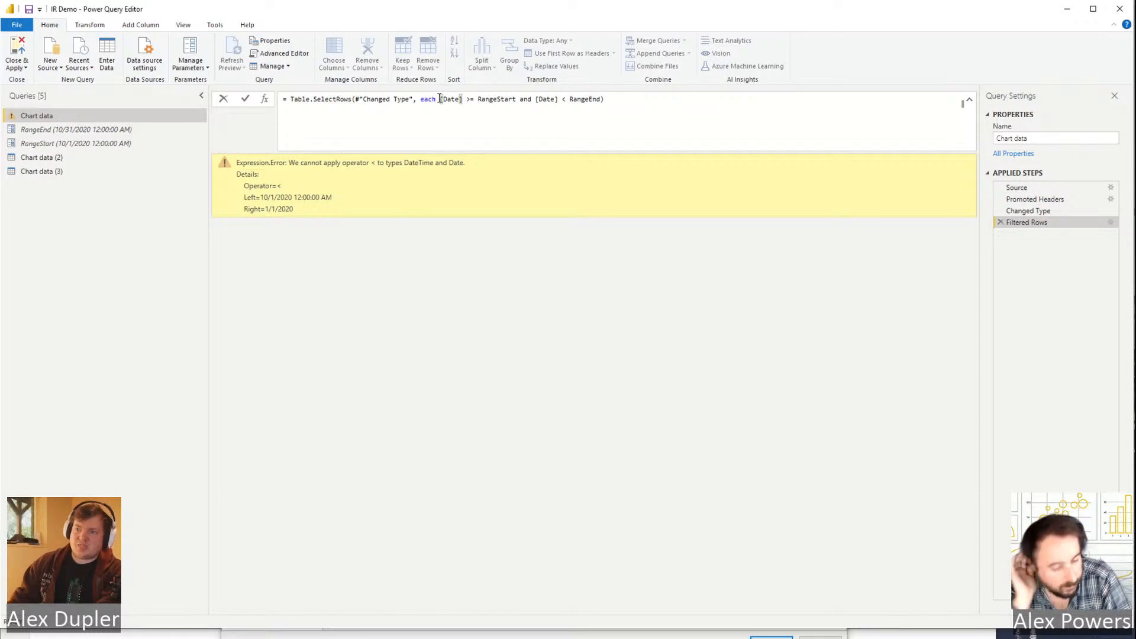
{"action": "type", "text": "date("}
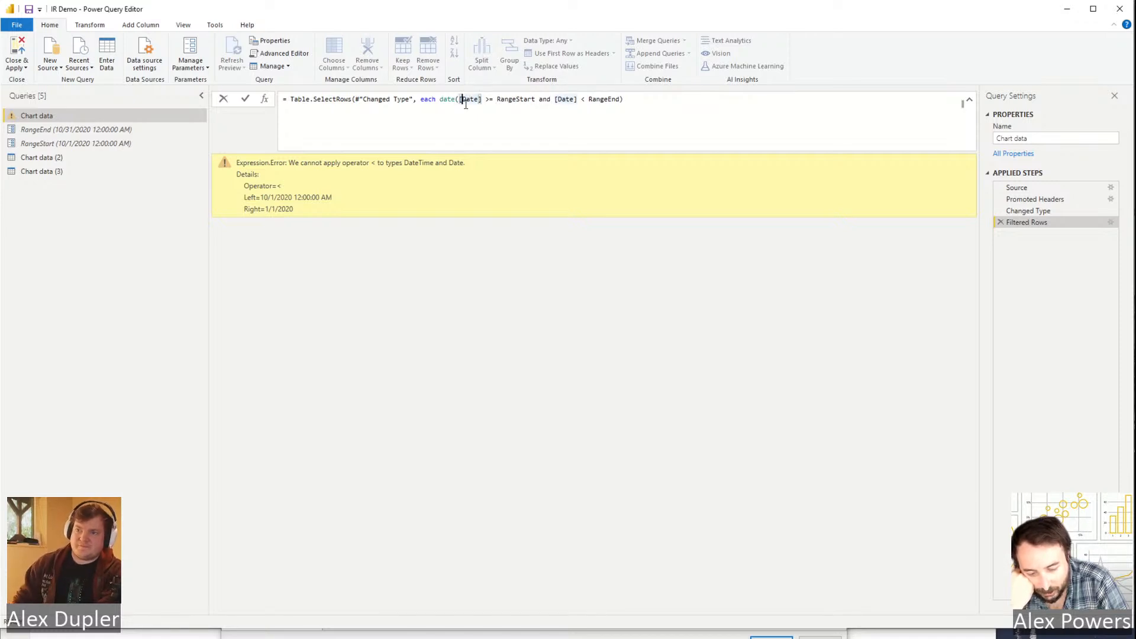
{"action": "key", "text": "BackSpace"}
{"action": "key", "text": "BackSpace"}
{"action": "key", "text": "BackSpace"}
{"action": "key", "text": "BackSpace"}
{"action": "key", "text": "BackSpace"}
Wrap the first [Date] reference in the Filtered Rows formula in a Text.Format() call.
{"action": "type", "text": "text.for"}
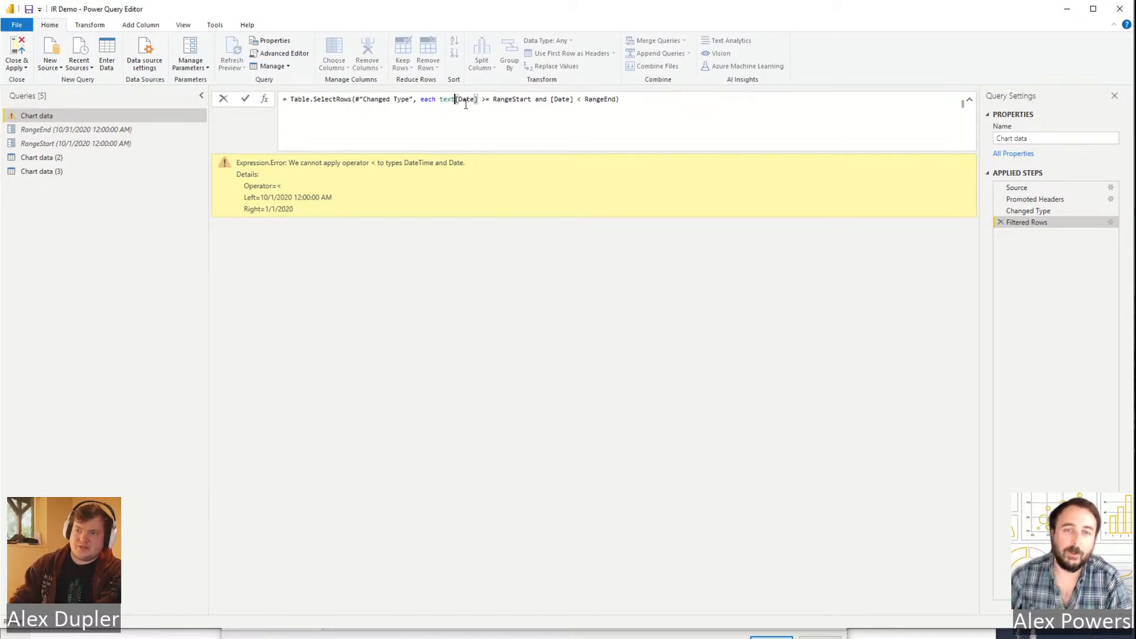
{"action": "key", "text": "Tab"}
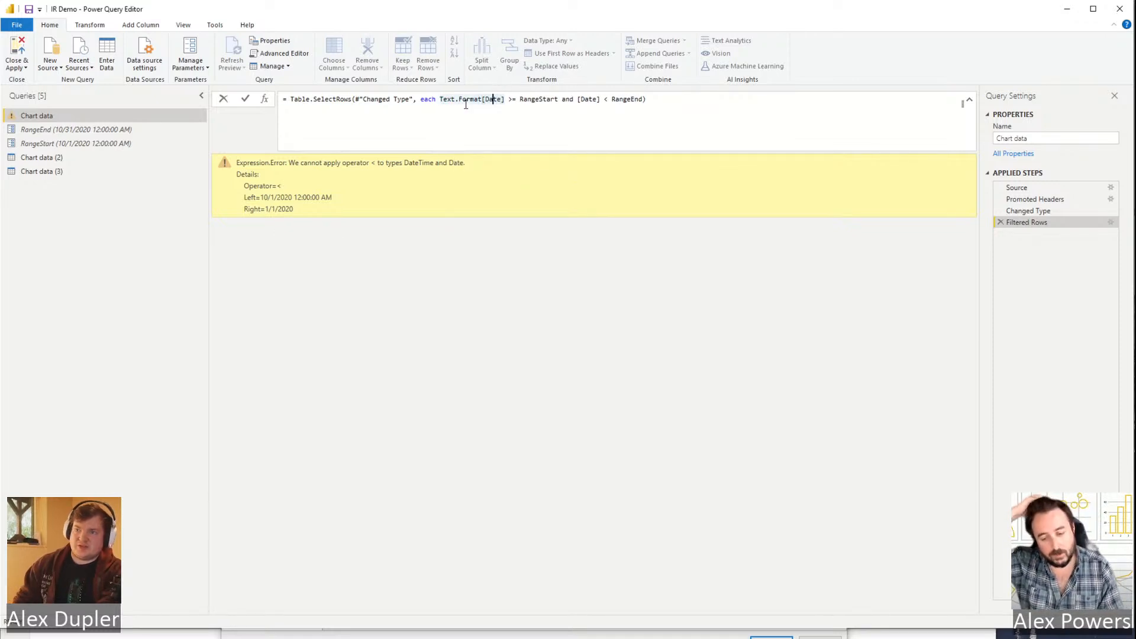
{"action": "type", "text": "("}
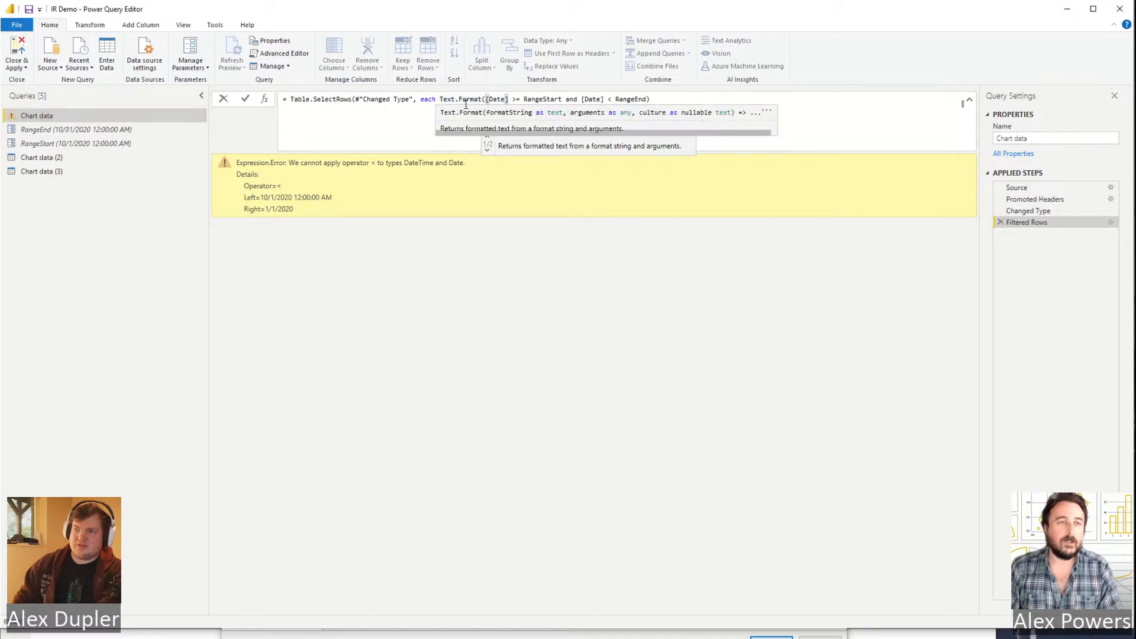
{"action": "key", "text": "Right"}
{"action": "key", "text": "Right"}
{"action": "key", "text": "Right"}
{"action": "key", "text": "Right"}
{"action": "key", "text": "Right"}
{"action": "key", "text": "Right"}
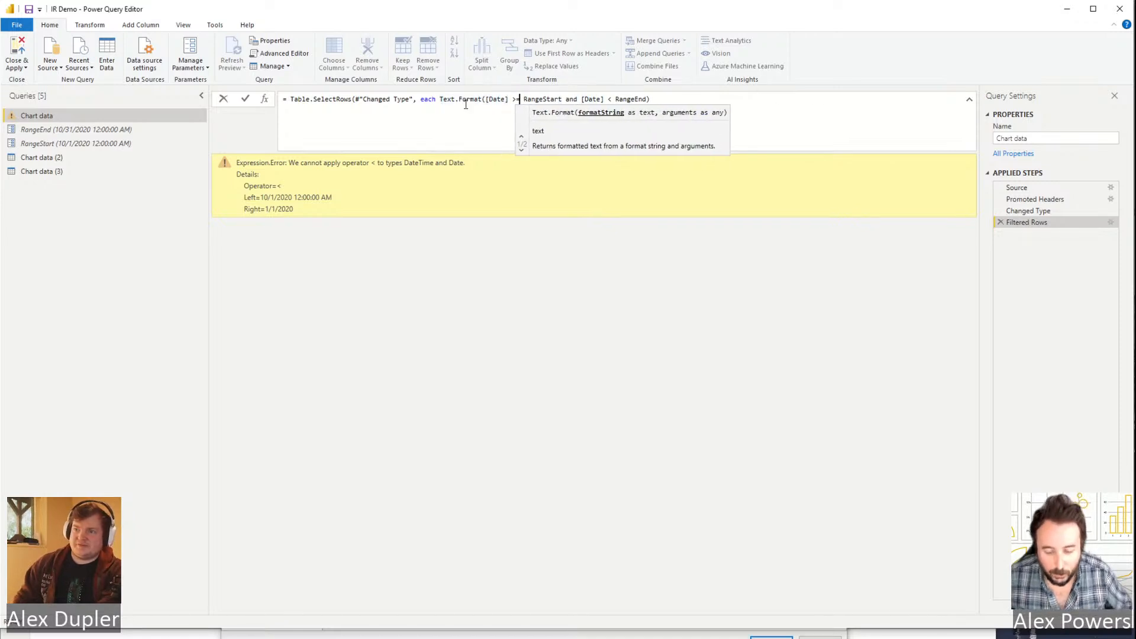
{"action": "type", "text": ")"}
{"action": "key", "text": "Left"}
{"action": "key", "text": "Left"}
{"action": "key", "text": "Left"}
{"action": "key", "text": "Left"}
{"action": "key", "text": "Left"}
{"action": "key", "text": "Left"}
{"action": "key", "text": "Left"}
{"action": "key", "text": "Left"}
{"action": "key", "text": "Left"}
{"action": "key", "text": "Left"}
{"action": "key", "text": "Left"}
{"action": "key", "text": "Left"}
{"action": "key", "text": "Left"}
{"action": "key", "text": "Left"}
{"action": "key", "text": "Left"}
{"action": "key", "text": "Left"}
{"action": "key", "text": "Left"}
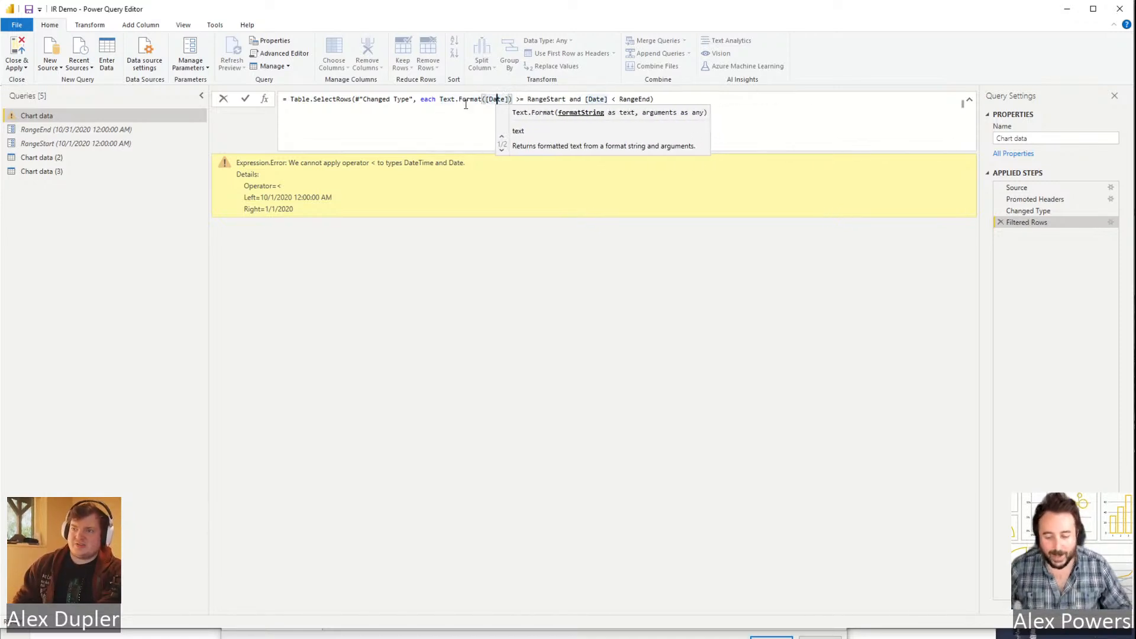
{"action": "key", "text": "Left"}
{"action": "key", "text": "Left"}
{"action": "type", "text": "date."}
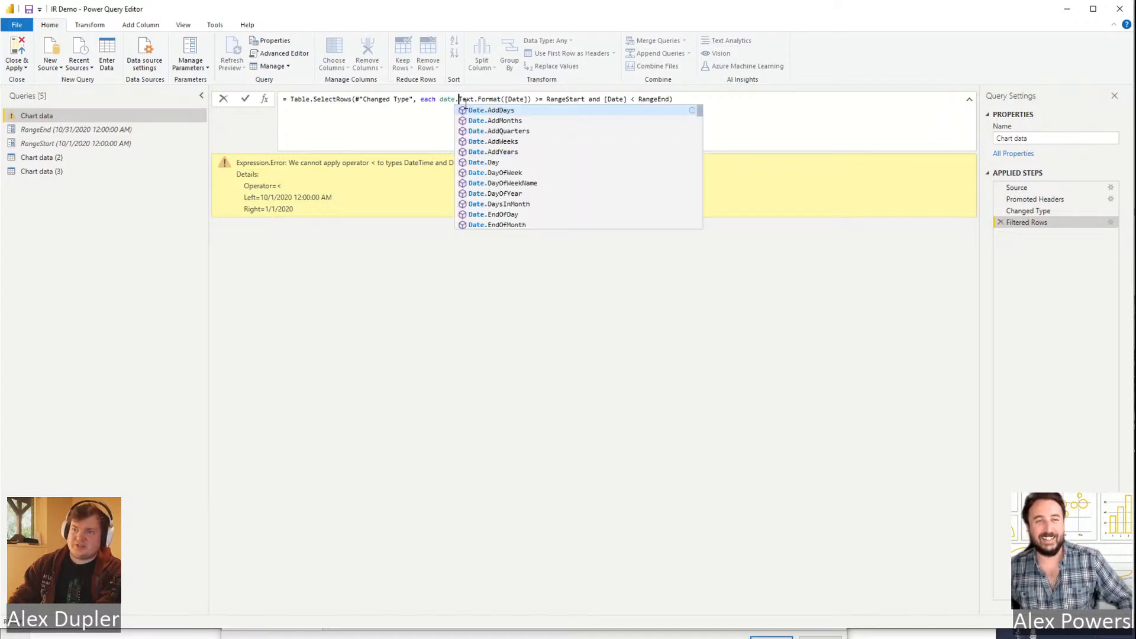
{"action": "type", "text": "fo"}
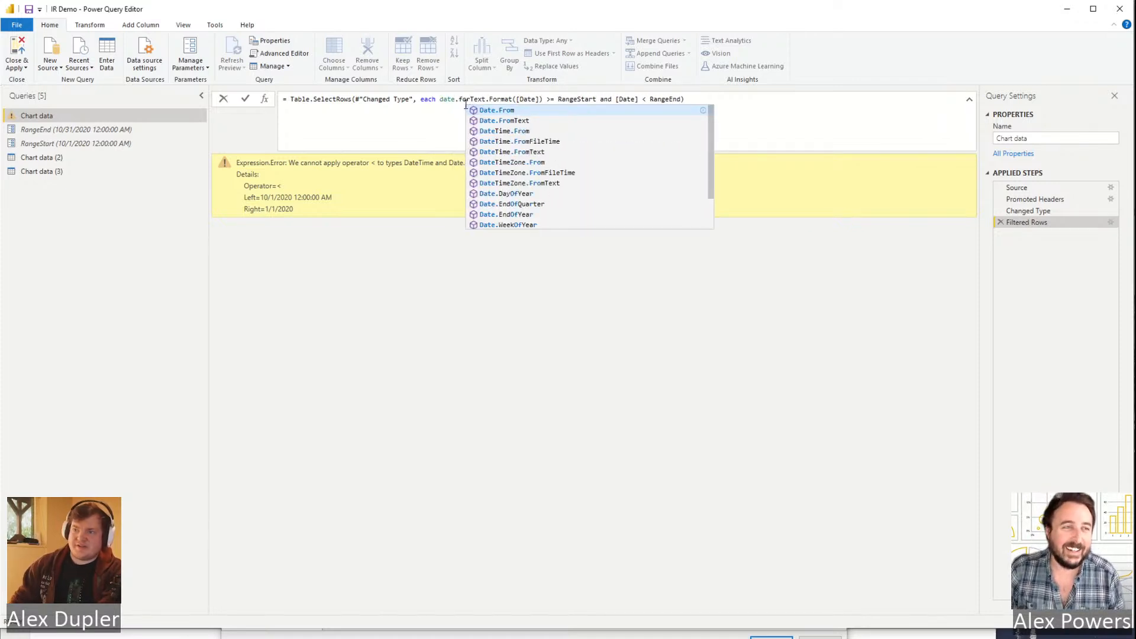
{"action": "key", "text": "Escape"}
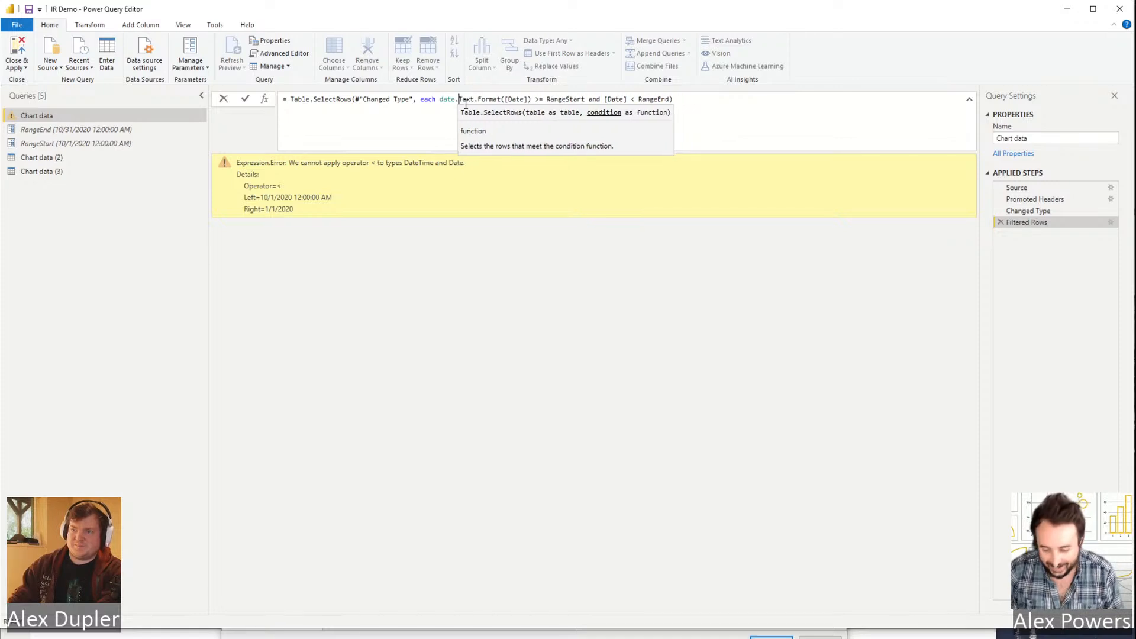
{"action": "key", "text": "BackSpace"}
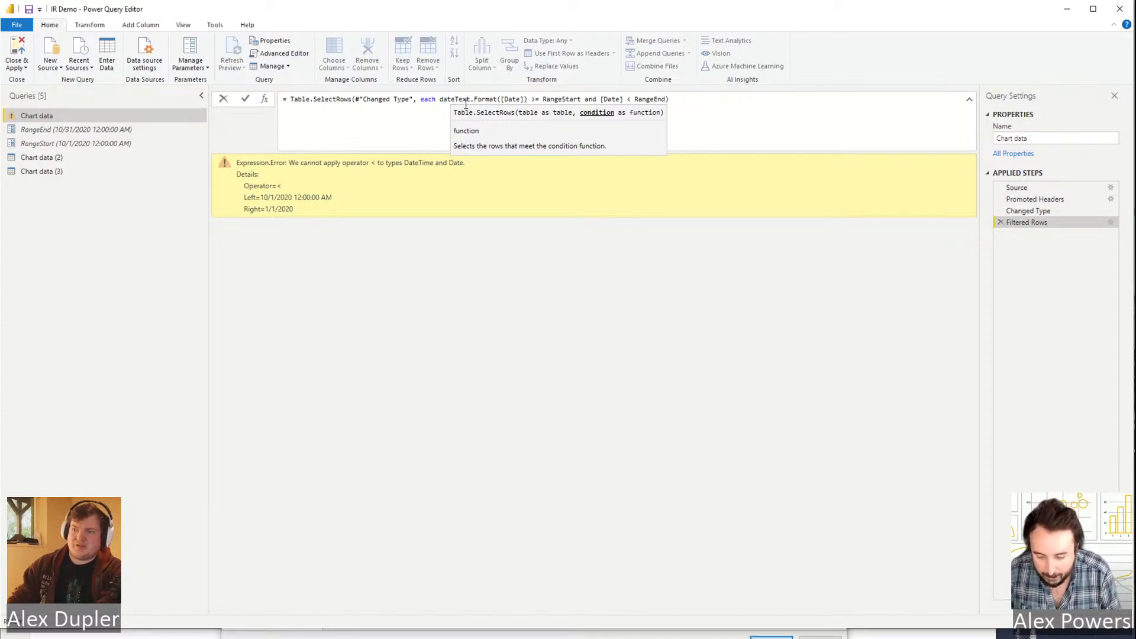
{"action": "key", "text": "BackSpace"}
{"action": "key", "text": "BackSpace"}
{"action": "key", "text": "BackSpace"}
{"action": "key", "text": "BackSpace"}
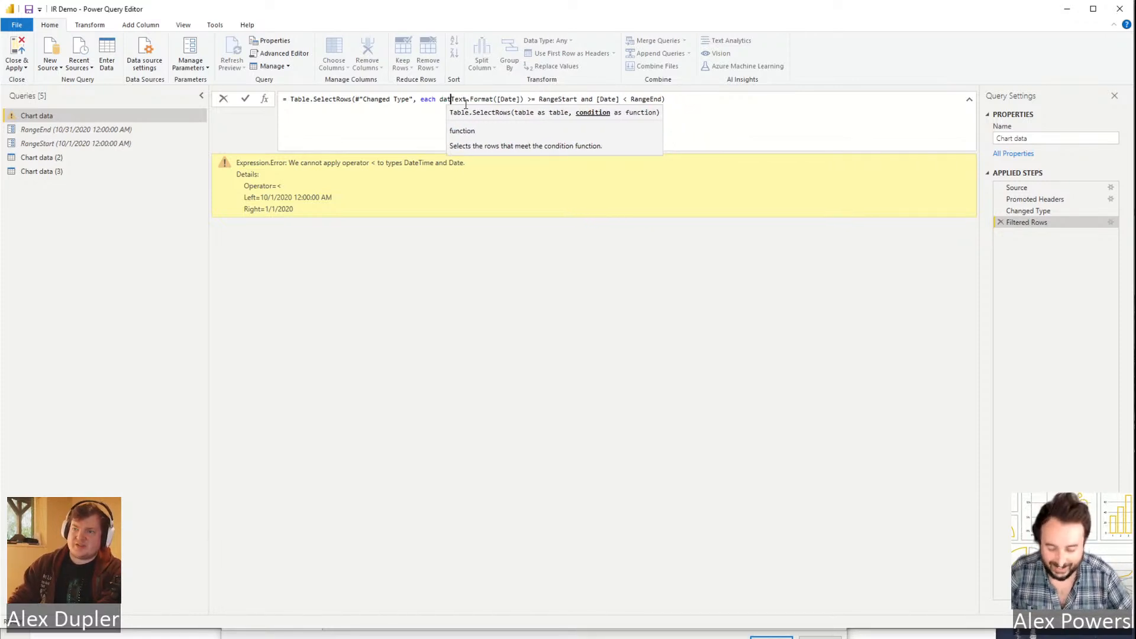
Replace Text.Format with DateTime.Date around the first [Date] reference in the Filtered Rows formula.
{"action": "type", "text": "Date"}
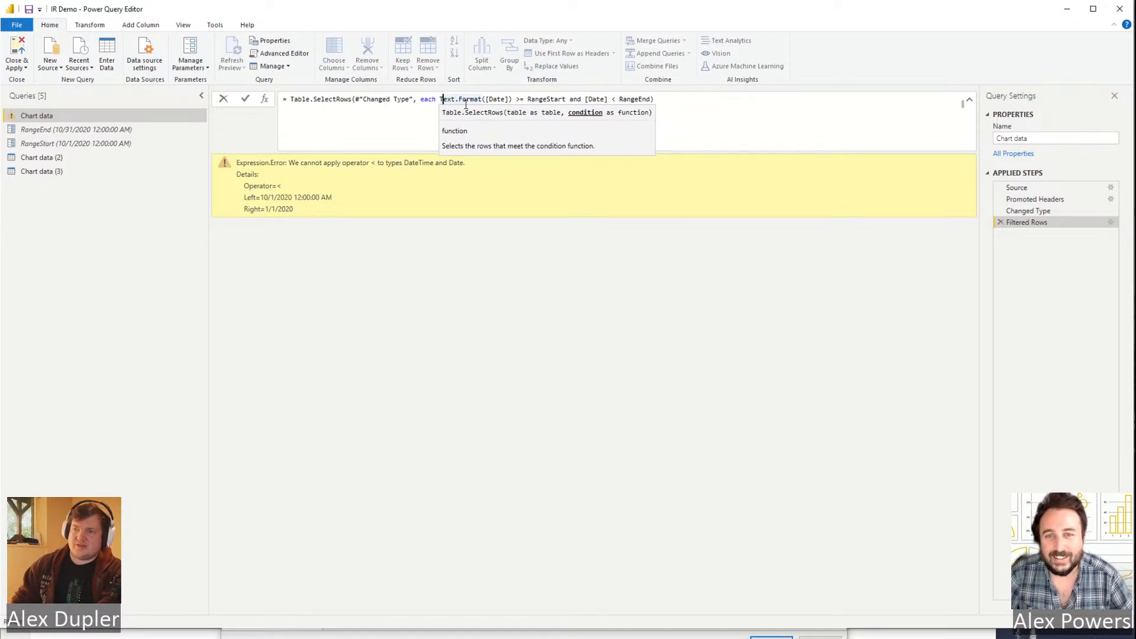
{"action": "type", "text": "Time(T"}
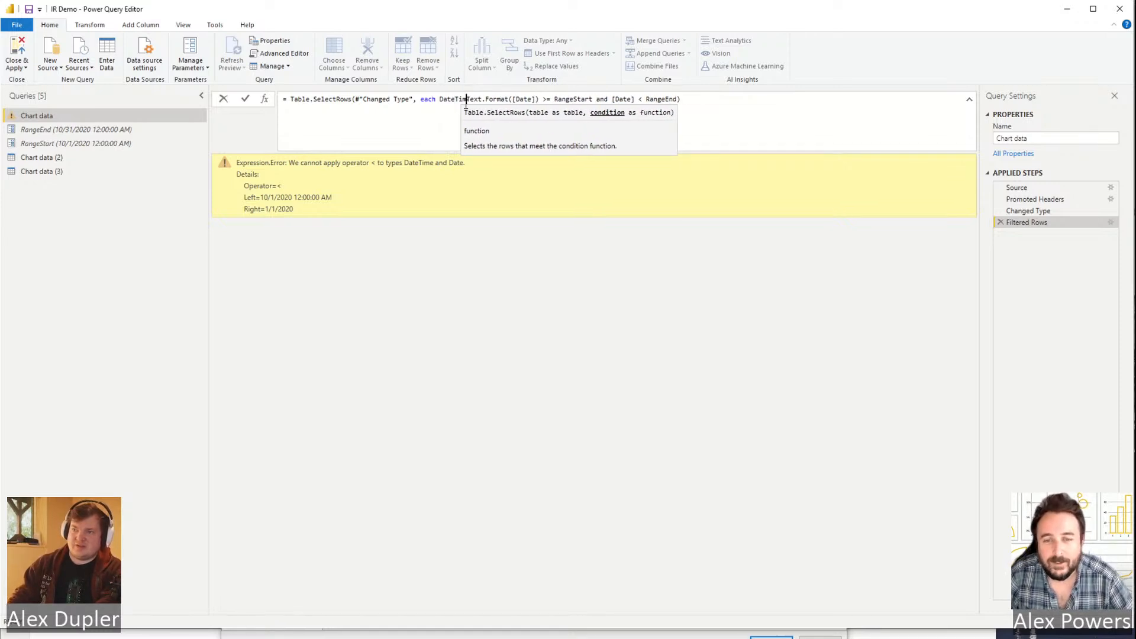
{"action": "type", "text": "e"}
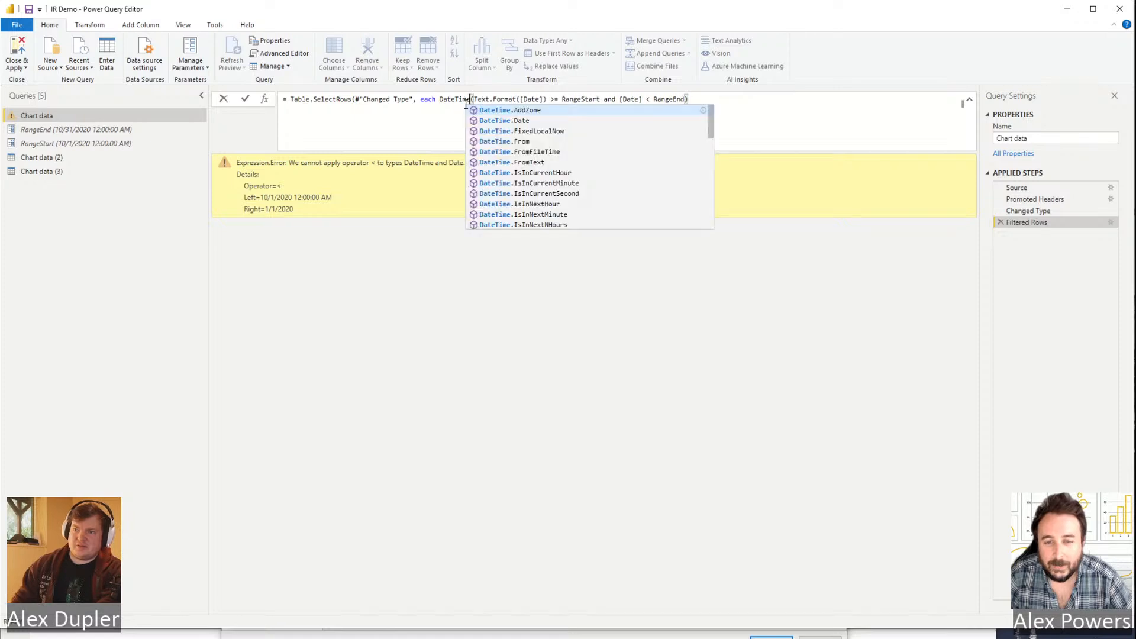
{"action": "key", "text": "Down"}
{"action": "key", "text": "Down"}
{"action": "key", "text": "Down"}
{"action": "key", "text": "Down"}
{"action": "key", "text": "Down"}
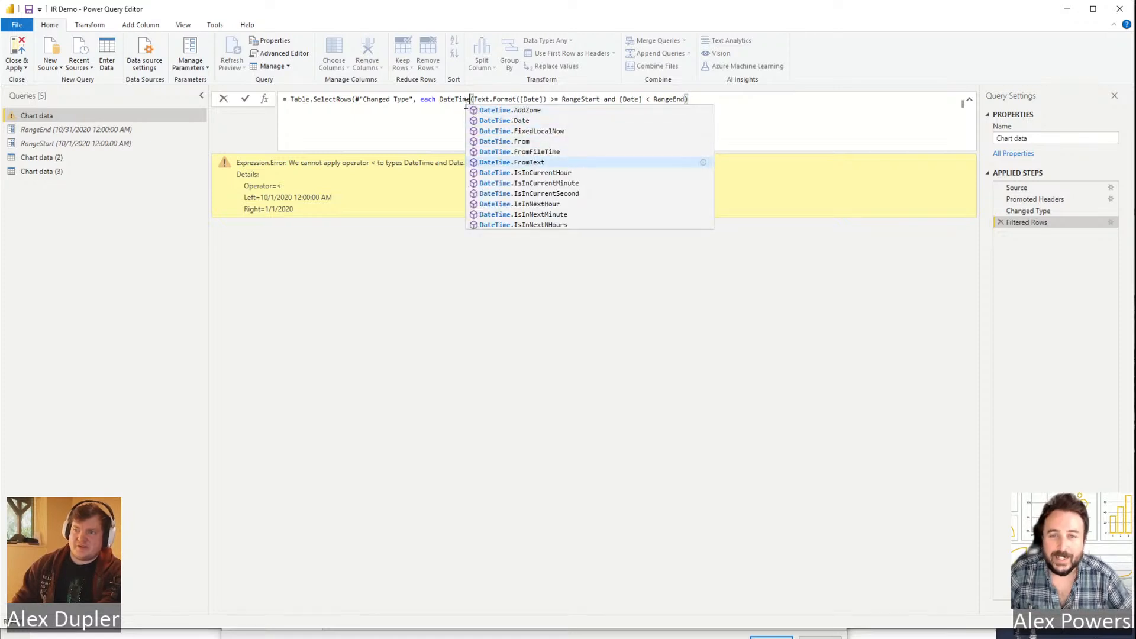
{"action": "key", "text": "Up"}
{"action": "key", "text": "Up"}
{"action": "key", "text": "Up"}
{"action": "key", "text": "Up"}
{"action": "key", "text": "Up"}
{"action": "key", "text": "Down"}
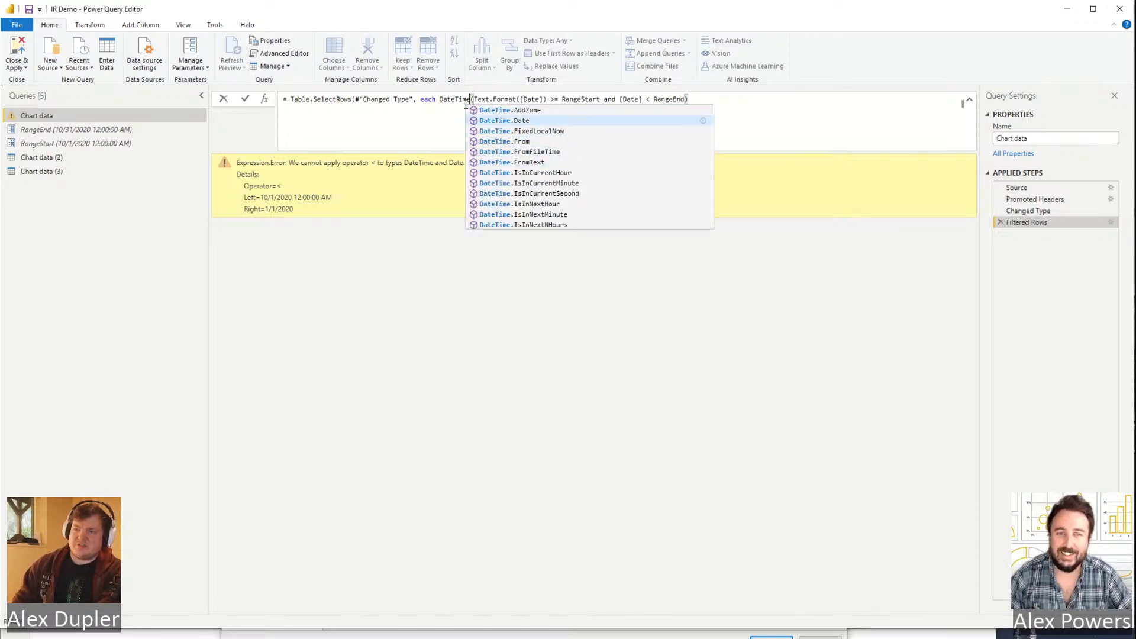
{"action": "key", "text": "Tab"}
{"action": "key", "text": "Delete"}
{"action": "key", "text": "Delete"}
{"action": "key", "text": "Delete"}
{"action": "key", "text": "Delete"}
{"action": "key", "text": "Delete"}
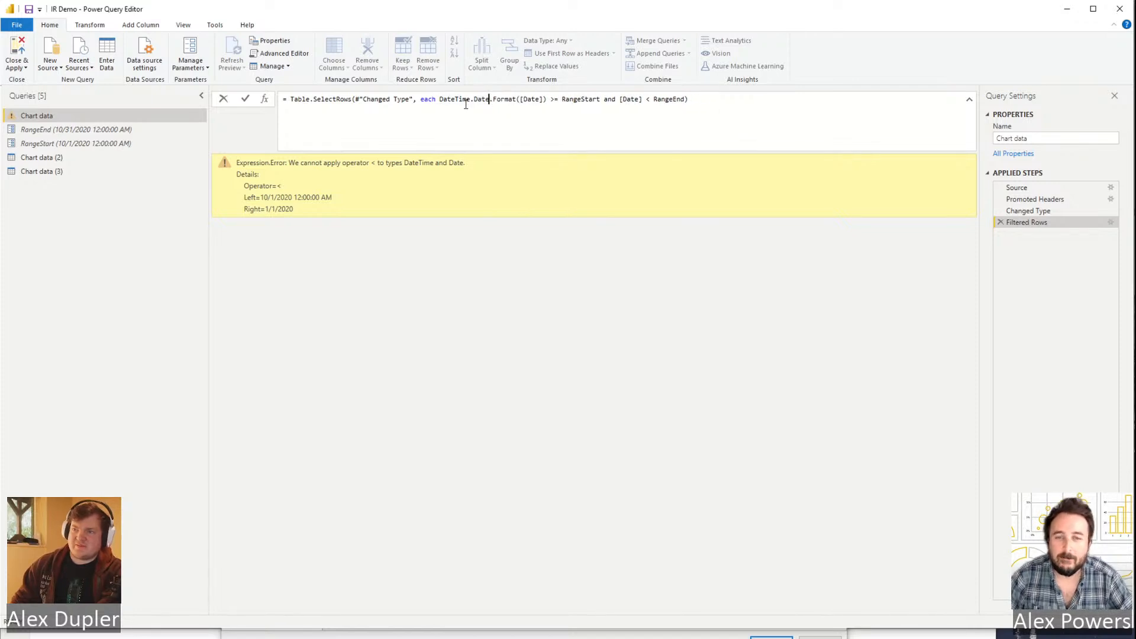
{"action": "key", "text": "Delete"}
{"action": "key", "text": "Delete"}
{"action": "key", "text": "Delete"}
{"action": "key", "text": "Delete"}
{"action": "key", "text": "Delete"}
{"action": "type", "text": "("}
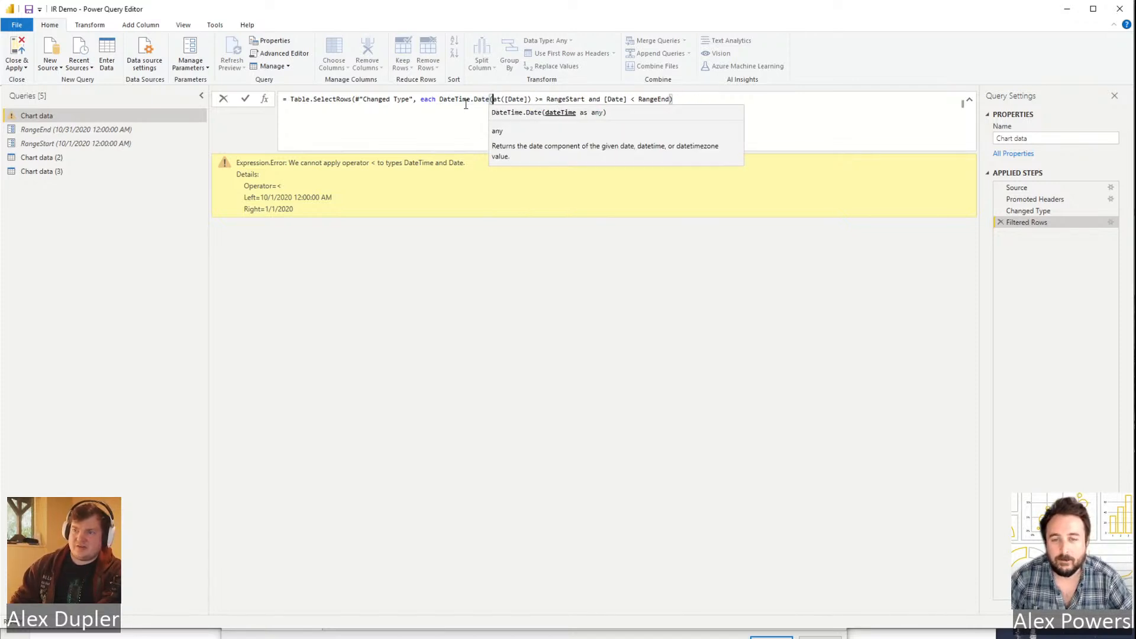
{"action": "key", "text": "Delete"}
{"action": "key", "text": "Delete"}
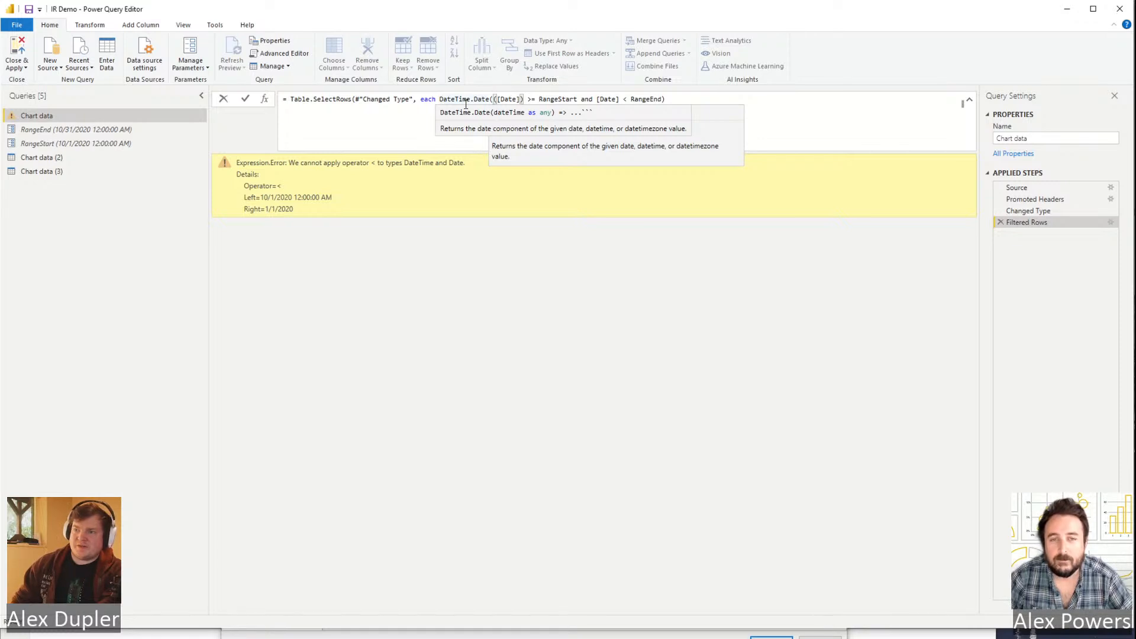
Replace DateTime.Date with DateTime.From around the first [Date] reference in the Filtered Rows formula, leaving a single opening parenthesis.
{"action": "key", "text": "Left"}
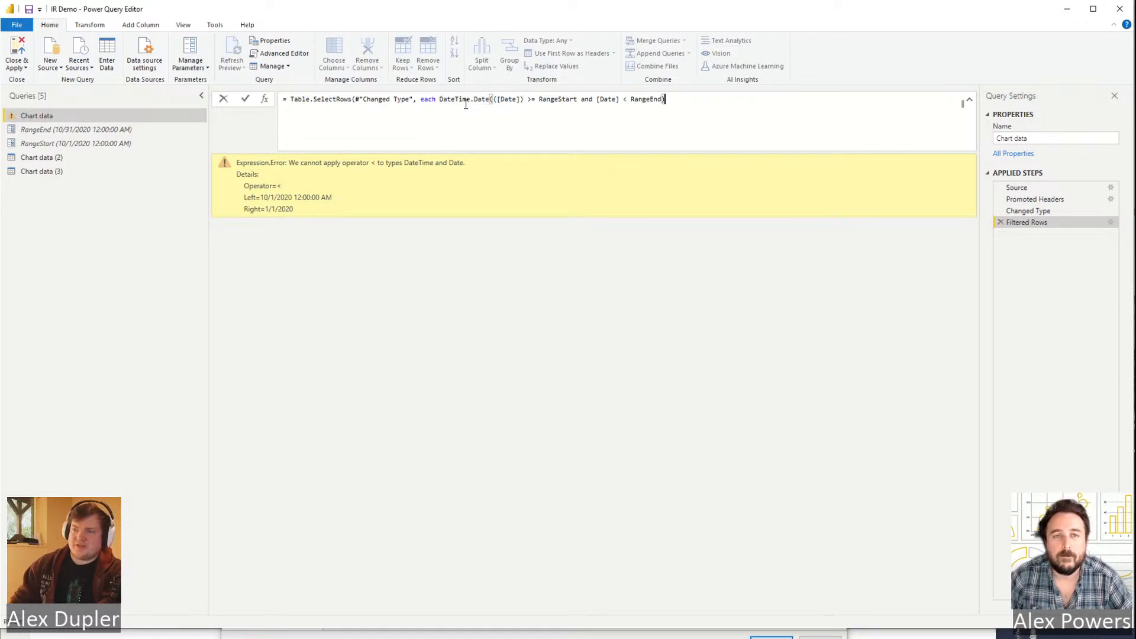
{"action": "key", "text": "Home"}
{"action": "left_click", "coordinate": [498, 99]}
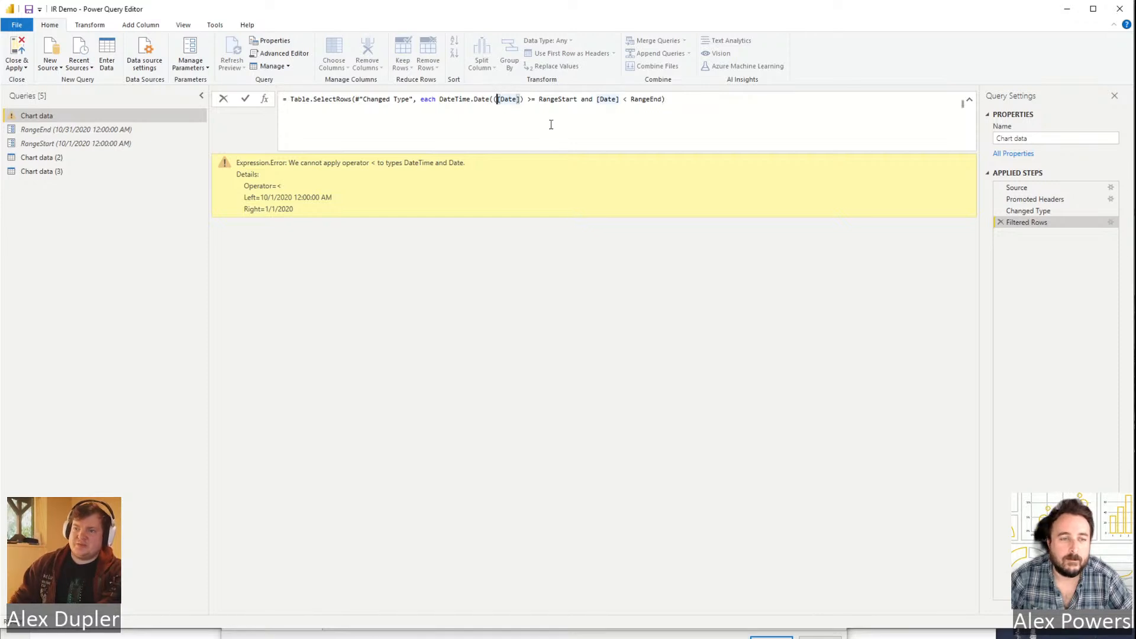
{"action": "key", "text": "BackSpace"}
{"action": "key", "text": "BackSpace"}
{"action": "key", "text": "BackSpace"}
{"action": "key", "text": "BackSpace"}
{"action": "key", "text": "BackSpace"}
{"action": "key", "text": "BackSpace"}
{"action": "key", "text": "BackSpace"}
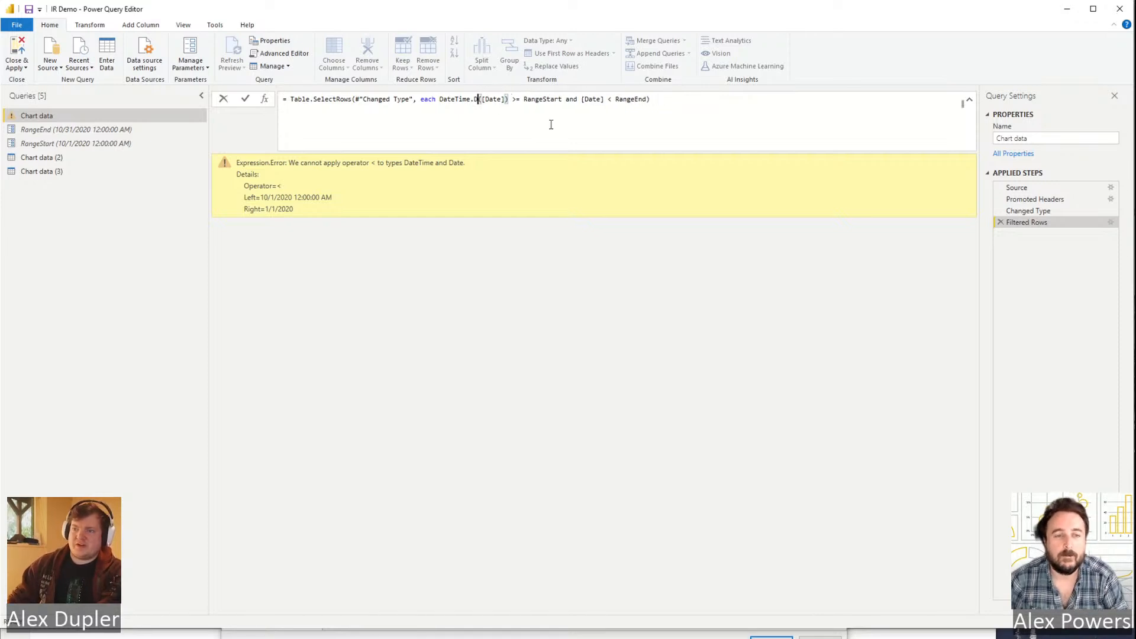
{"action": "type", "text": "("}
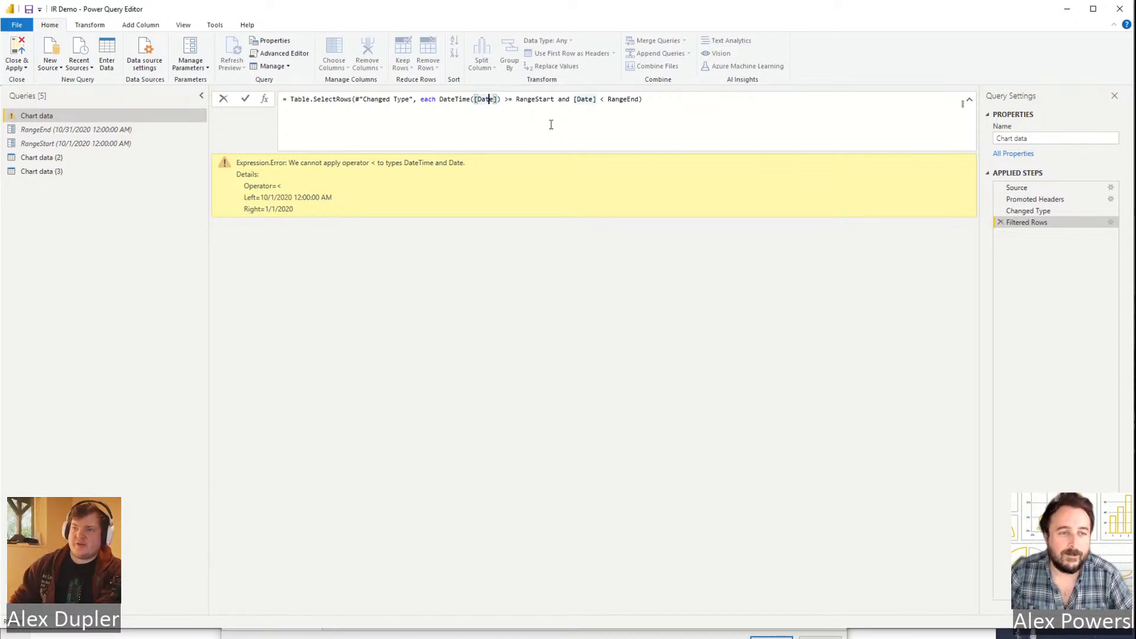
{"action": "key", "text": "Left"}
{"action": "key", "text": "BackSpace"}
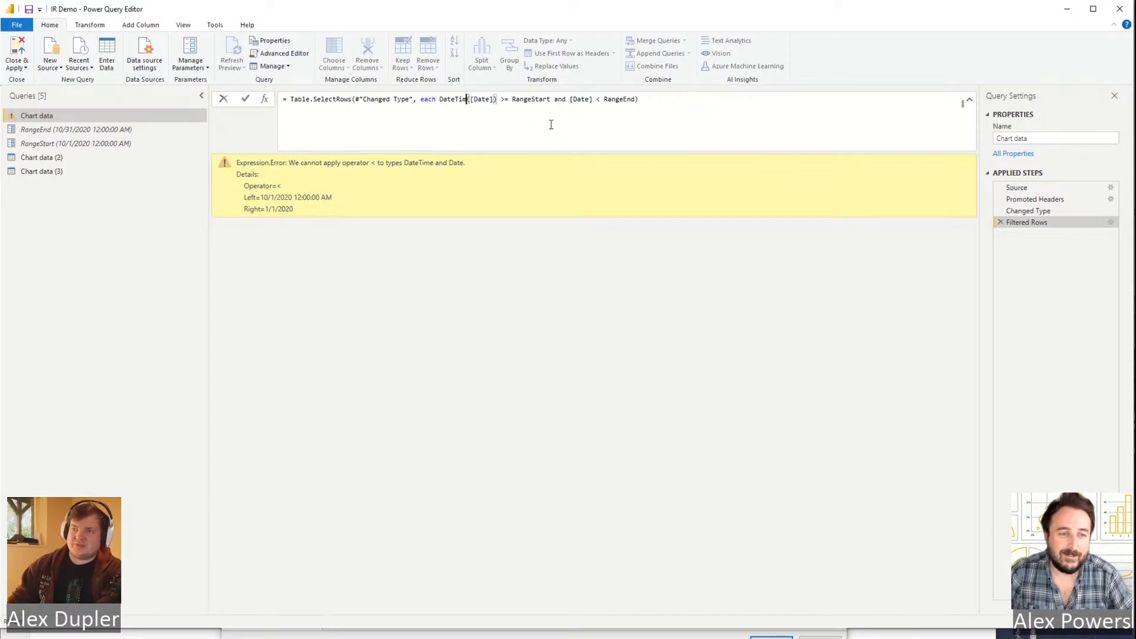
{"action": "type", "text": "e"}
{"action": "left_click", "coordinate": [551, 130]}
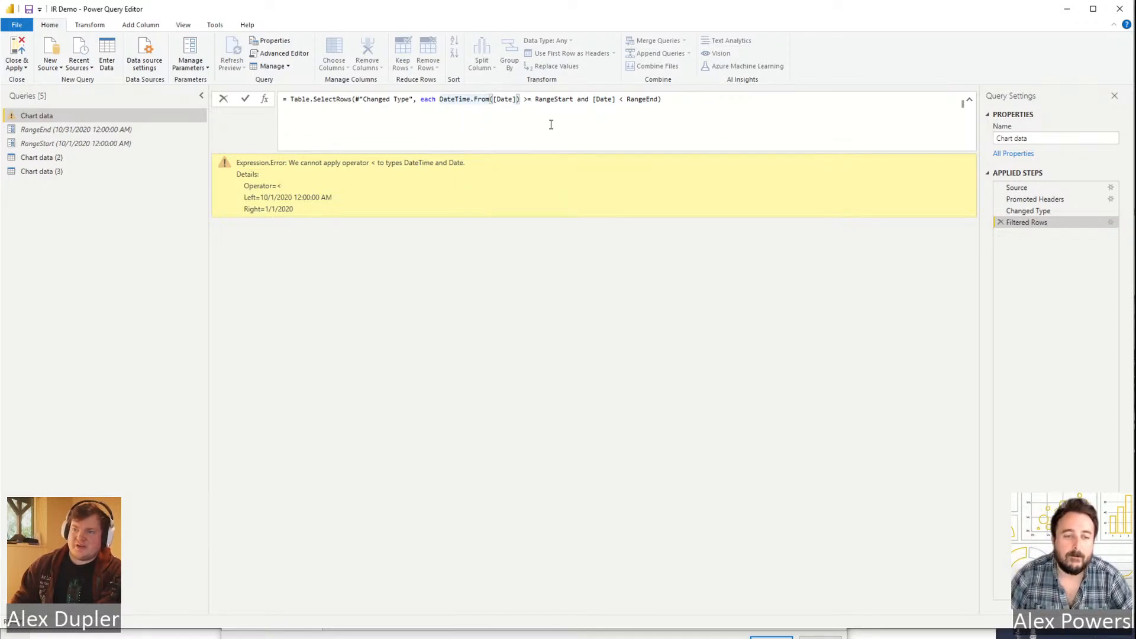
{"action": "key", "text": "BackSpace"}
{"action": "type", "text": "("}
{"action": "key", "text": "Delete"}
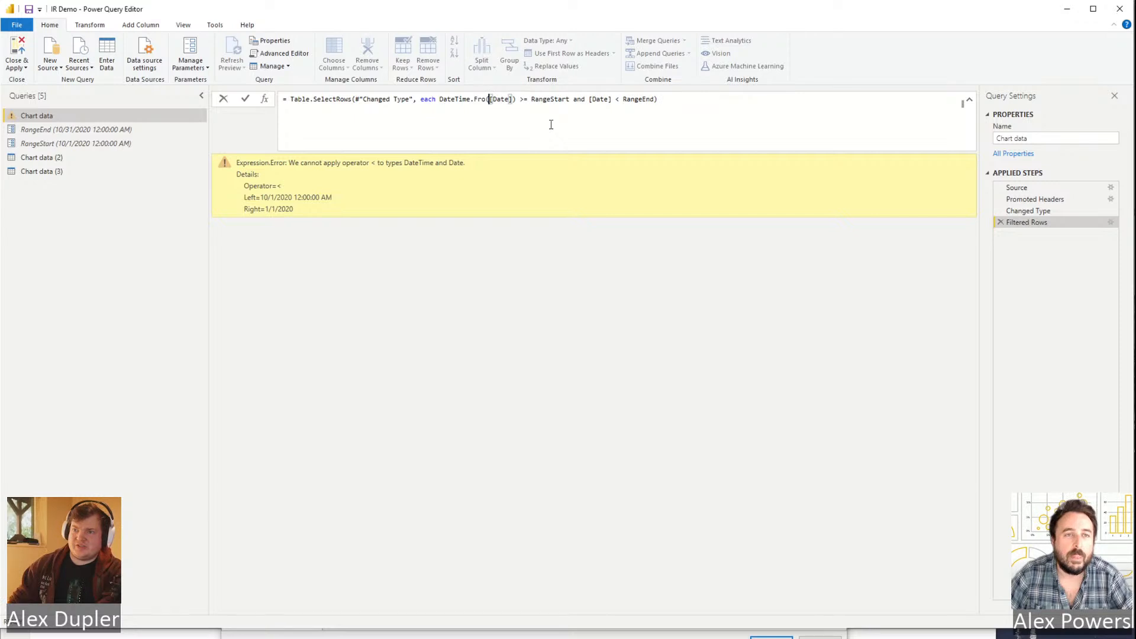
{"action": "key", "text": "BackSpace"}
{"action": "type", "text": "m("}
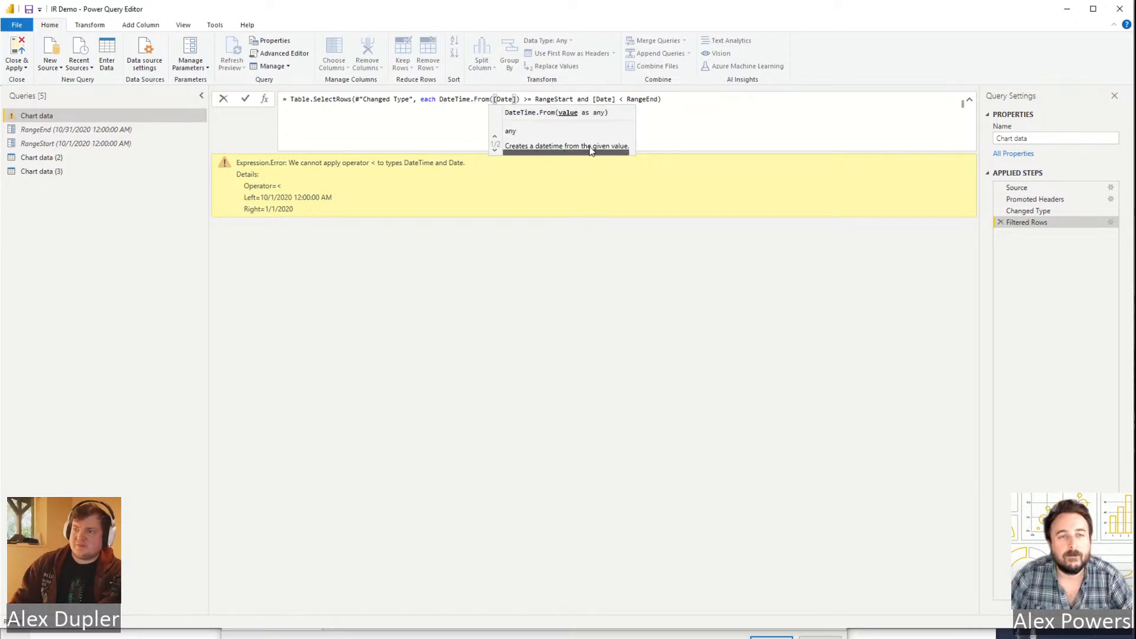
Wrap the second [Date] reference in the Filtered Rows formula in DateTime.From() as well and apply the formula.
{"action": "left_click", "coordinate": [489, 100]}
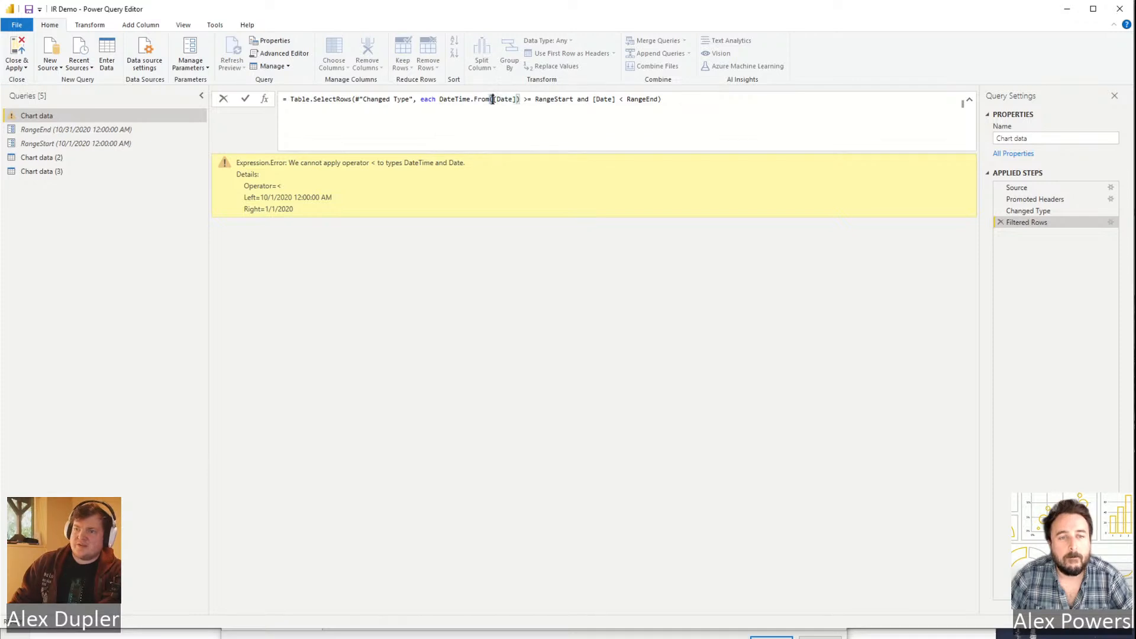
{"action": "left_click", "coordinate": [439, 98], "text": "shift"}
{"action": "key", "text": "ctrl+c"}
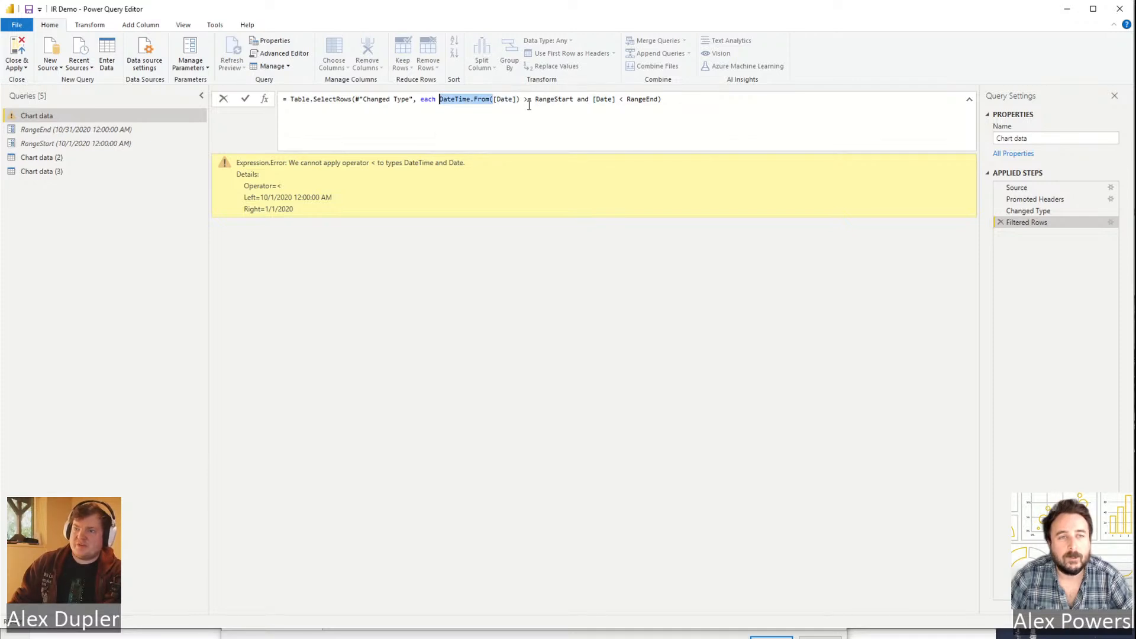
{"action": "left_click", "coordinate": [594, 99]}
{"action": "key", "text": "ctrl+v"}
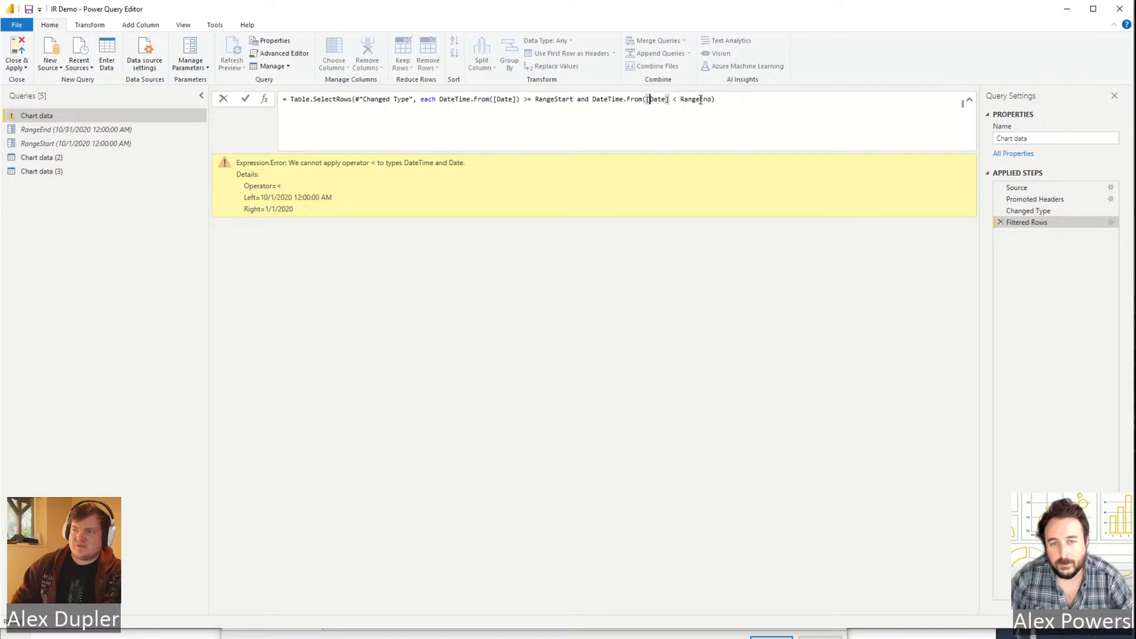
{"action": "key", "text": "Right"}
{"action": "key", "text": "Right"}
{"action": "key", "text": "Right"}
{"action": "key", "text": "Right"}
{"action": "key", "text": "Right"}
{"action": "type", "text": ")("}
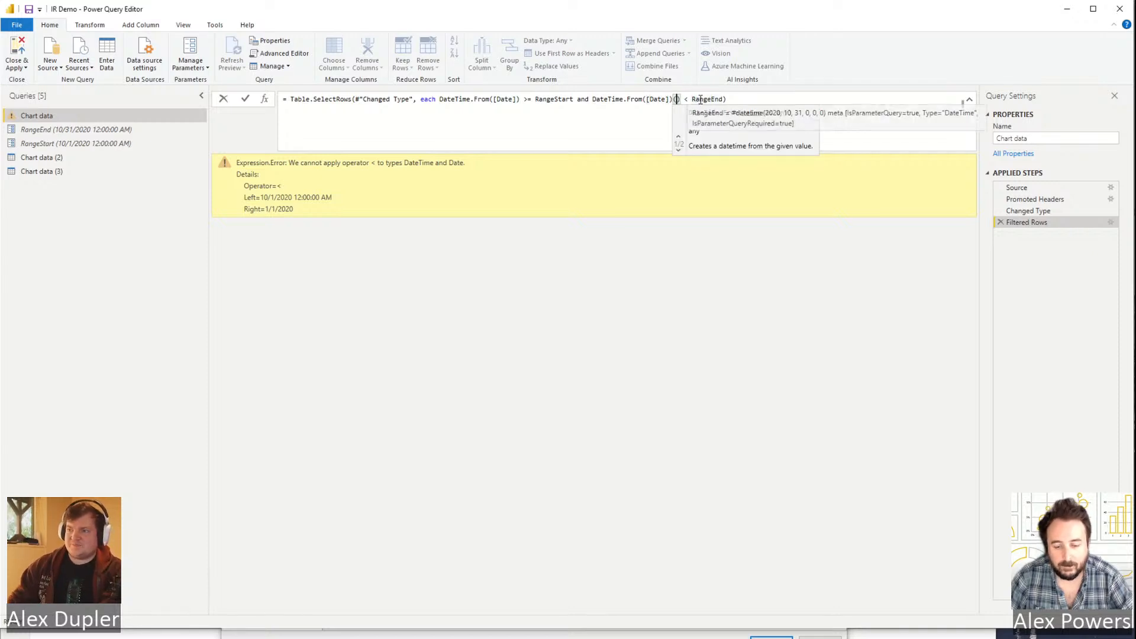
{"action": "key", "text": "BackSpace"}
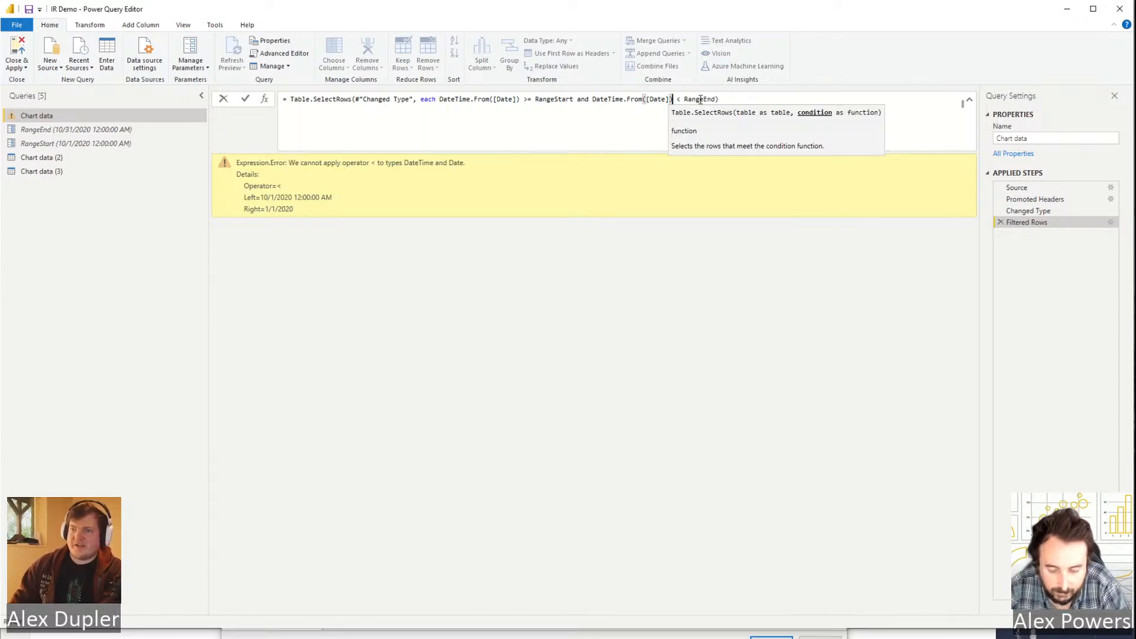
{"action": "key", "text": "Return"}
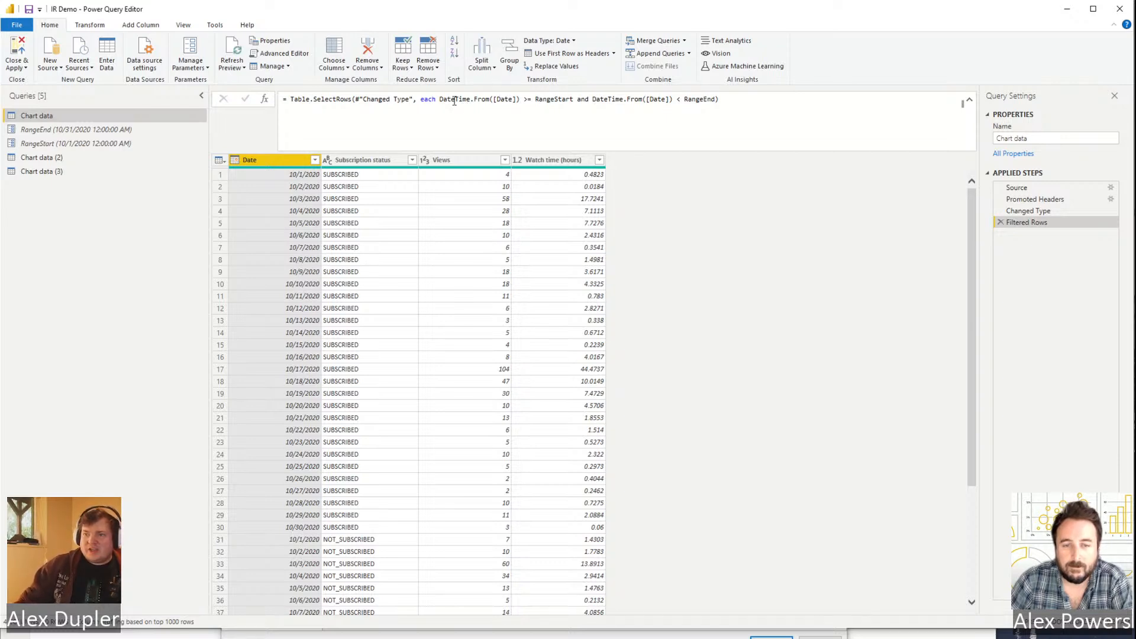
Review the DateTime.From conversions and the RangeStart and RangeEnd comparisons in the Filtered Rows formula.
{"action": "left_click_drag", "start_coordinate": [441, 100], "coordinate": [528, 100]}
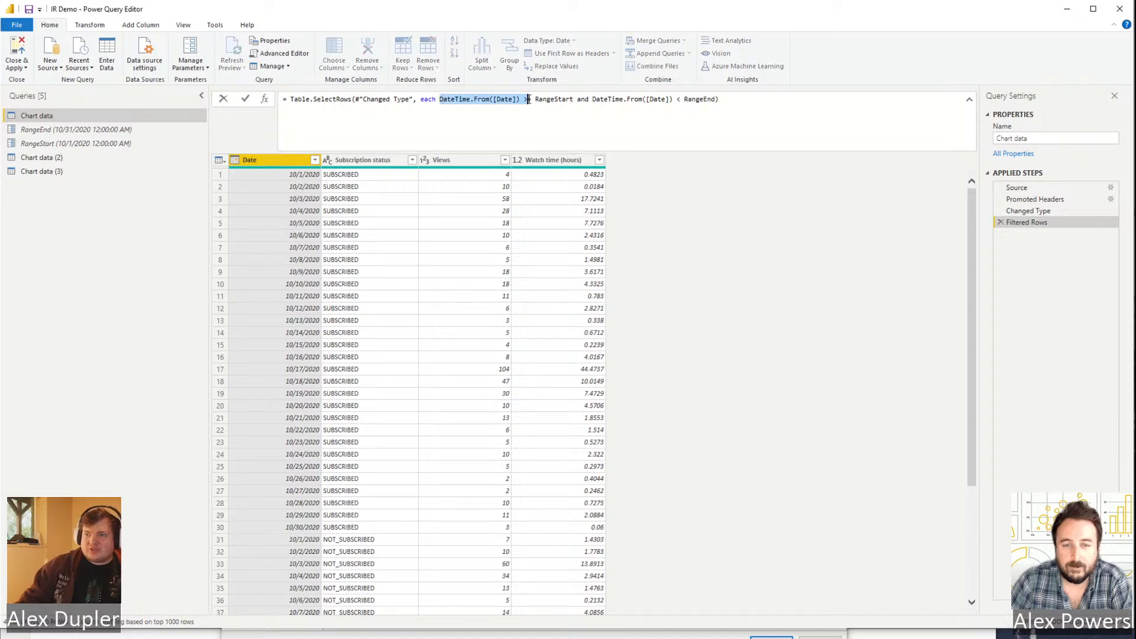
{"action": "double_click", "coordinate": [505, 99]}
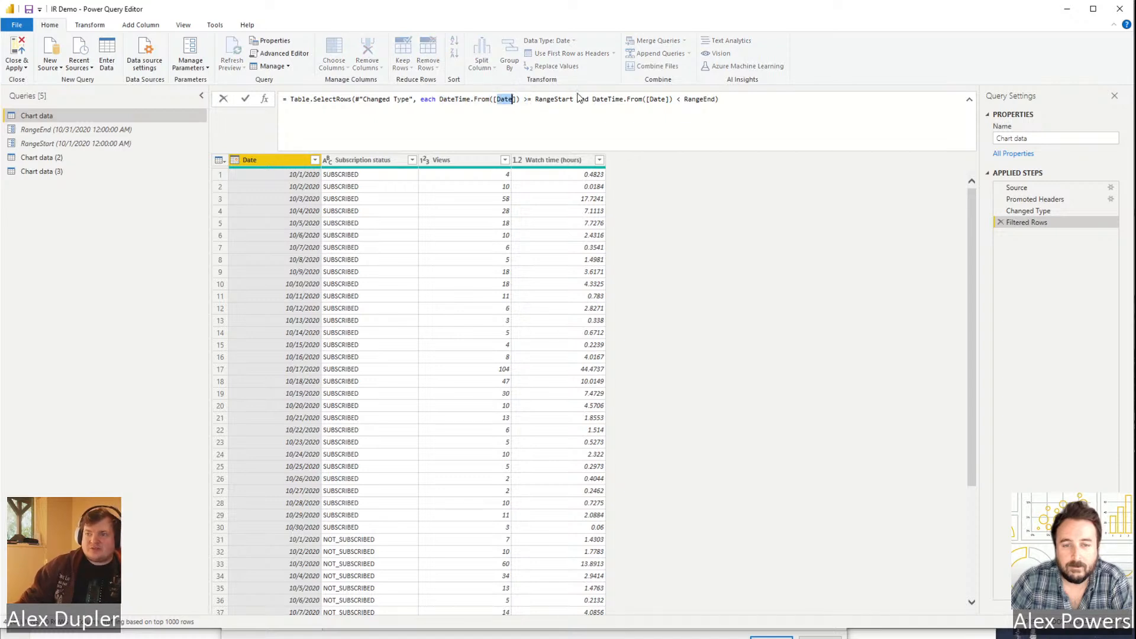
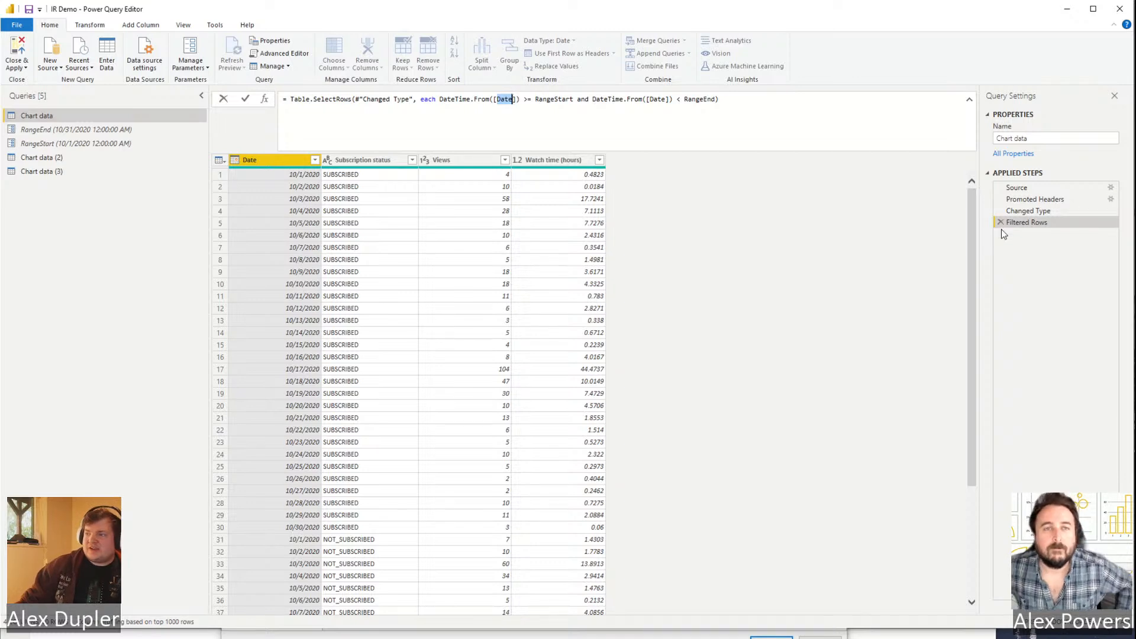
{"action": "left_click", "coordinate": [468, 99]}
{"action": "left_click_drag", "start_coordinate": [439, 100], "coordinate": [732, 99]}
{"action": "left_click", "coordinate": [732, 100]}
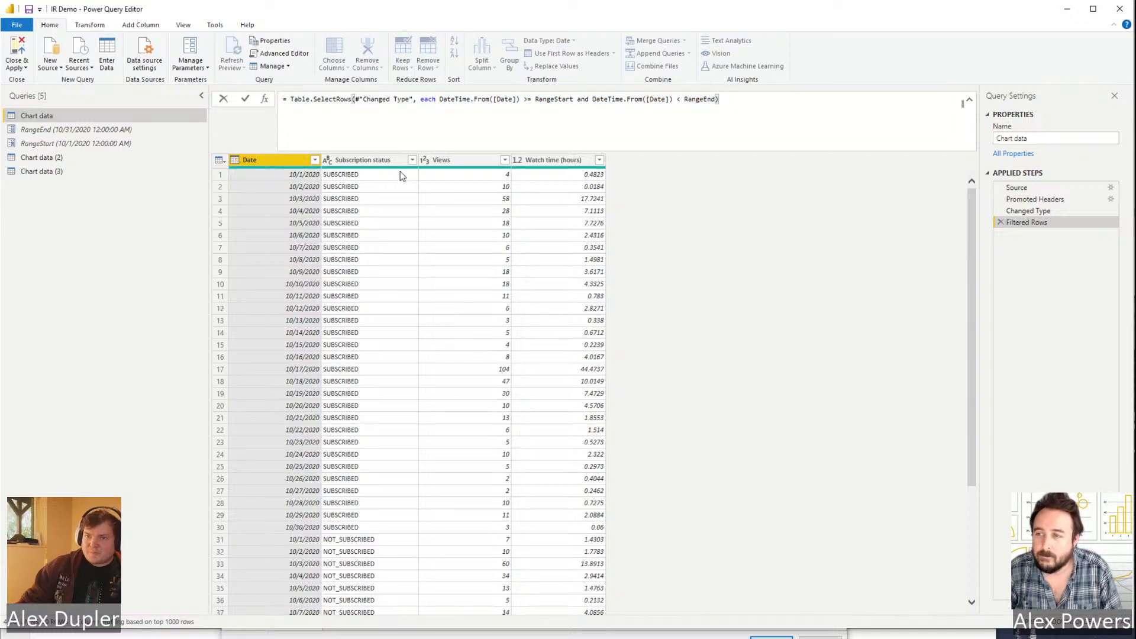
{"action": "key", "text": "Return"}
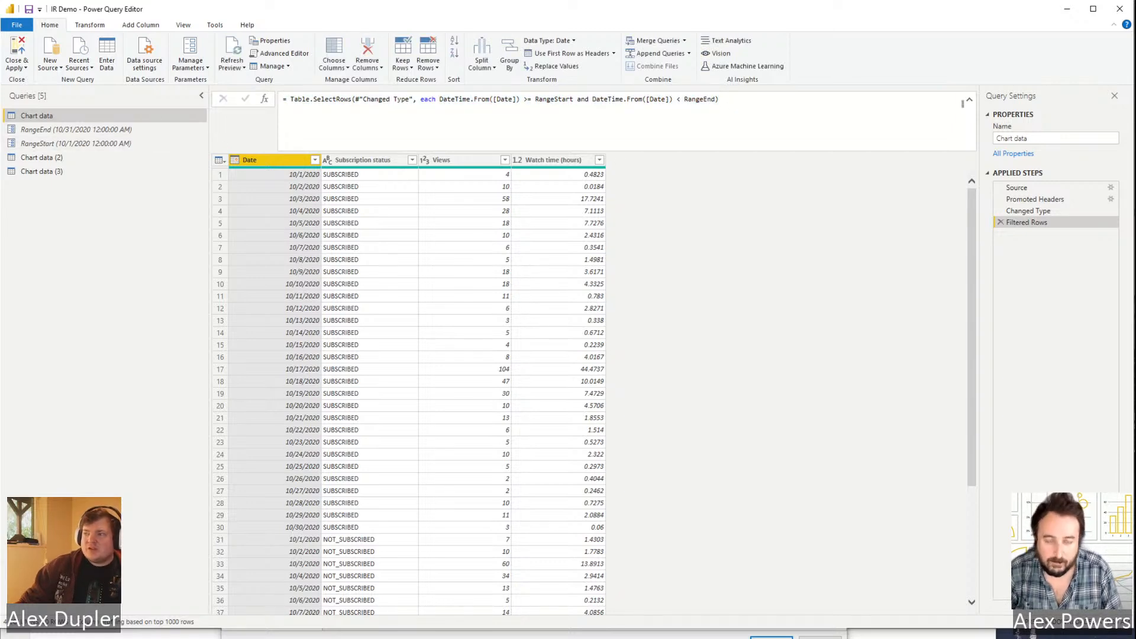
Insert a custom column step directly after the Changed Type step and open its formula for editing.
{"action": "left_click", "coordinate": [1059, 210]}
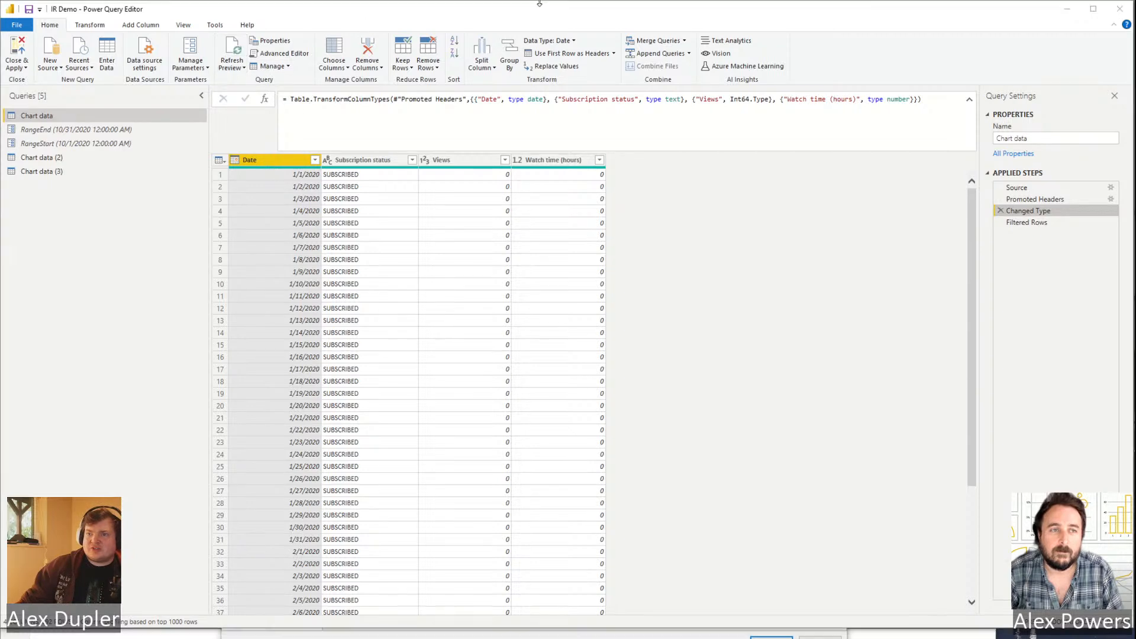
{"action": "left_click", "coordinate": [143, 25]}
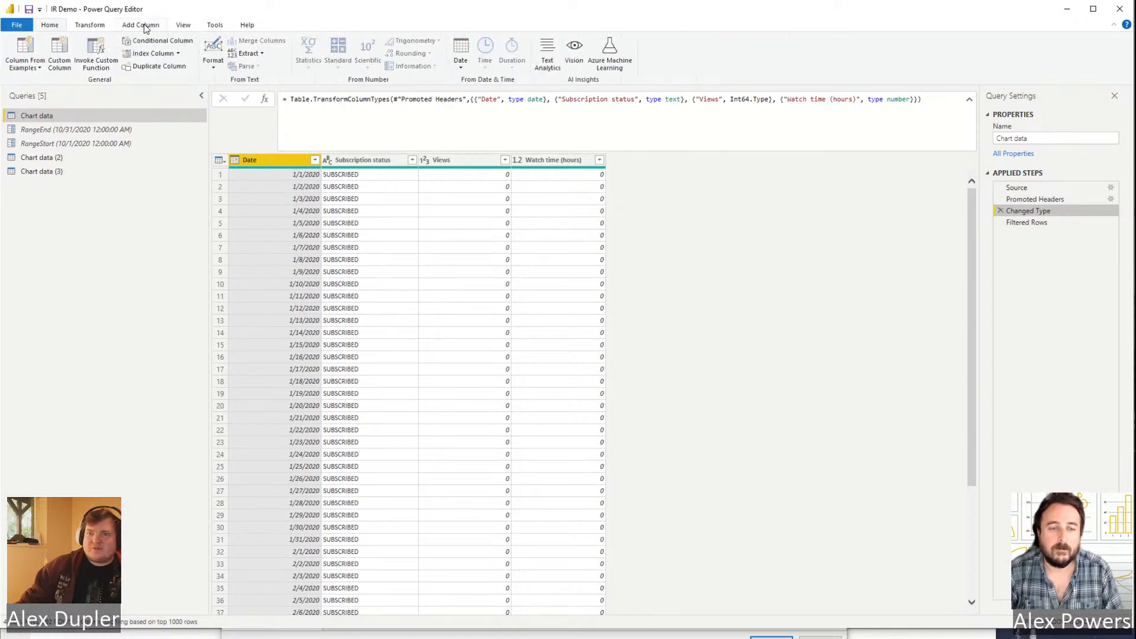
{"action": "left_click", "coordinate": [79, 27]}
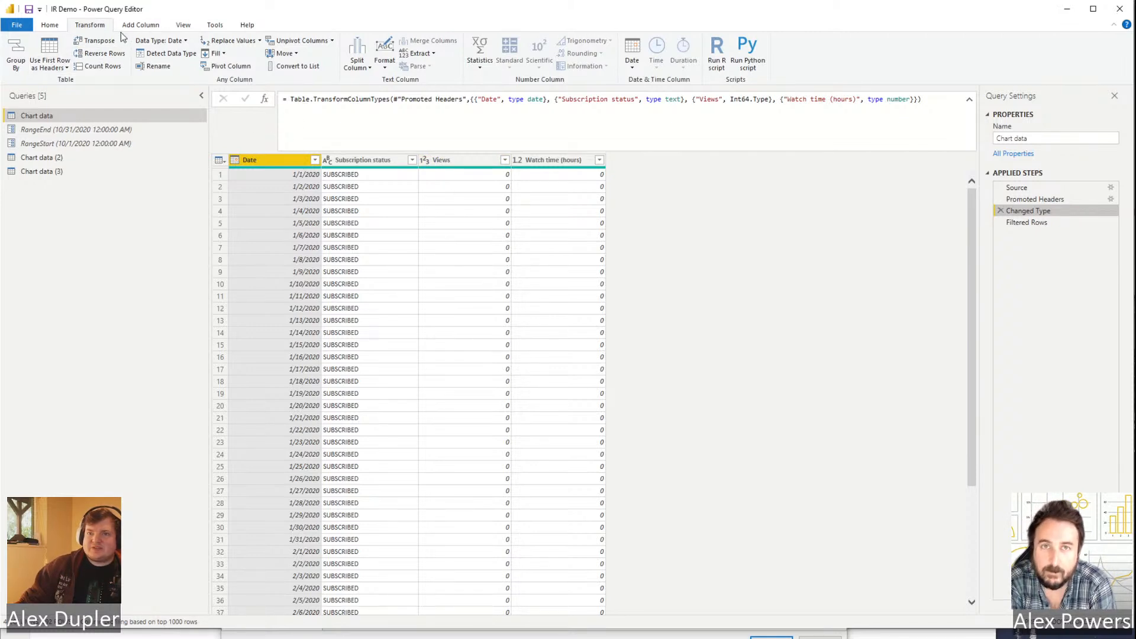
{"action": "left_click", "coordinate": [140, 25]}
{"action": "left_click", "coordinate": [61, 56]}
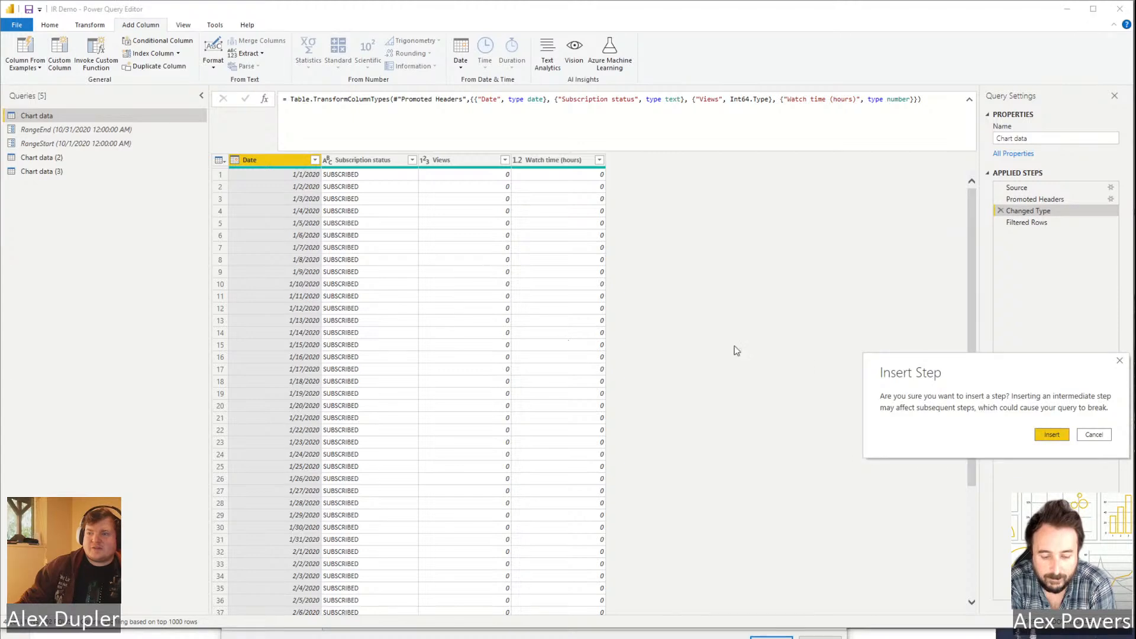
{"action": "left_click", "coordinate": [1050, 435]}
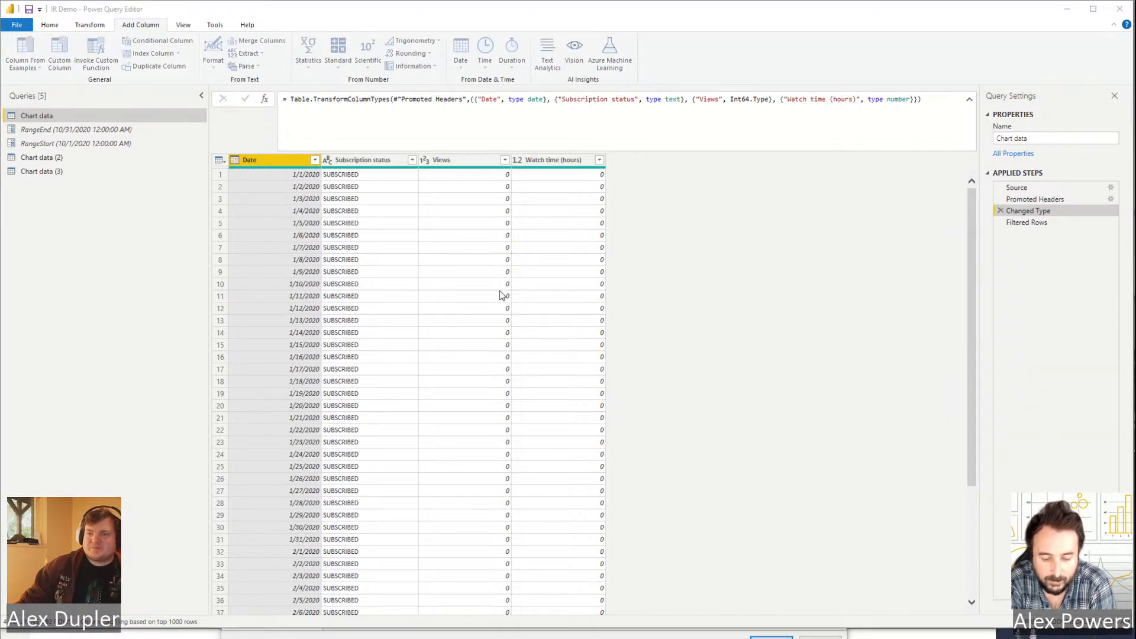
{"action": "left_click", "coordinate": [946, 422]}
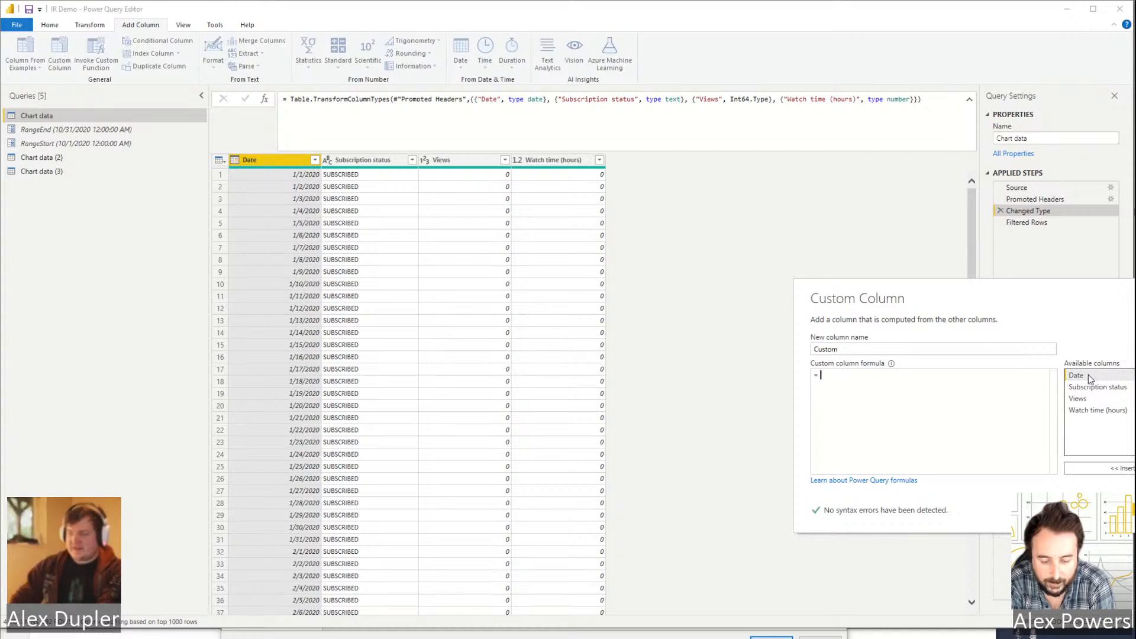
Begin the custom column formula with a Date.Year call on the [Date] column.
{"action": "type", "text": "year"}
{"action": "key", "text": "Escape"}
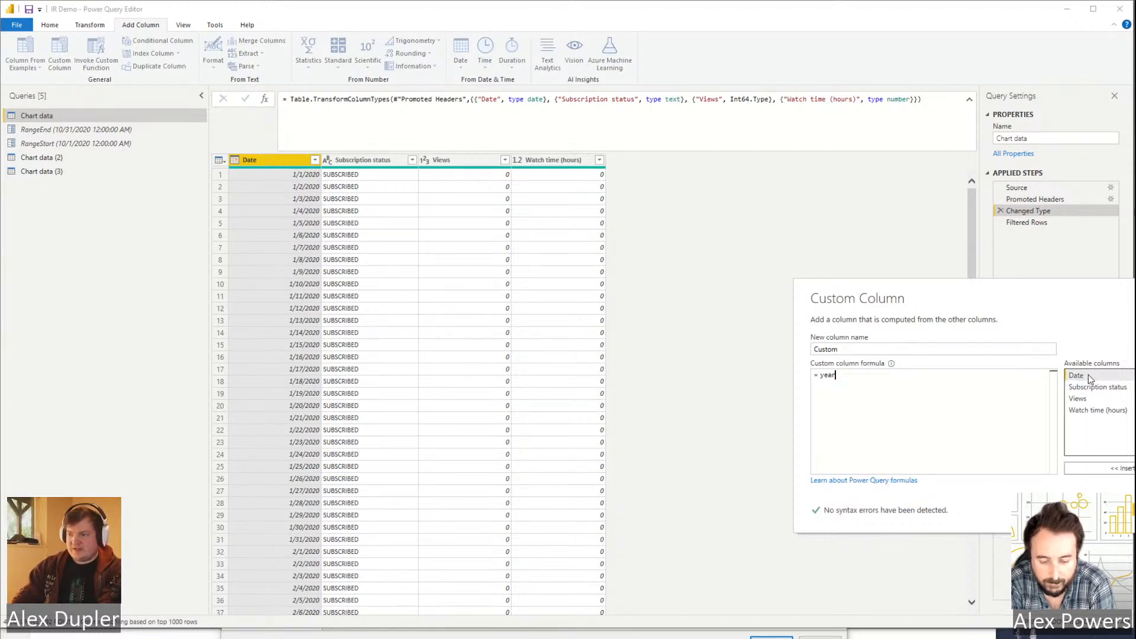
{"action": "key", "text": "BackSpace"}
{"action": "type", "text": "dateDate.Year"}
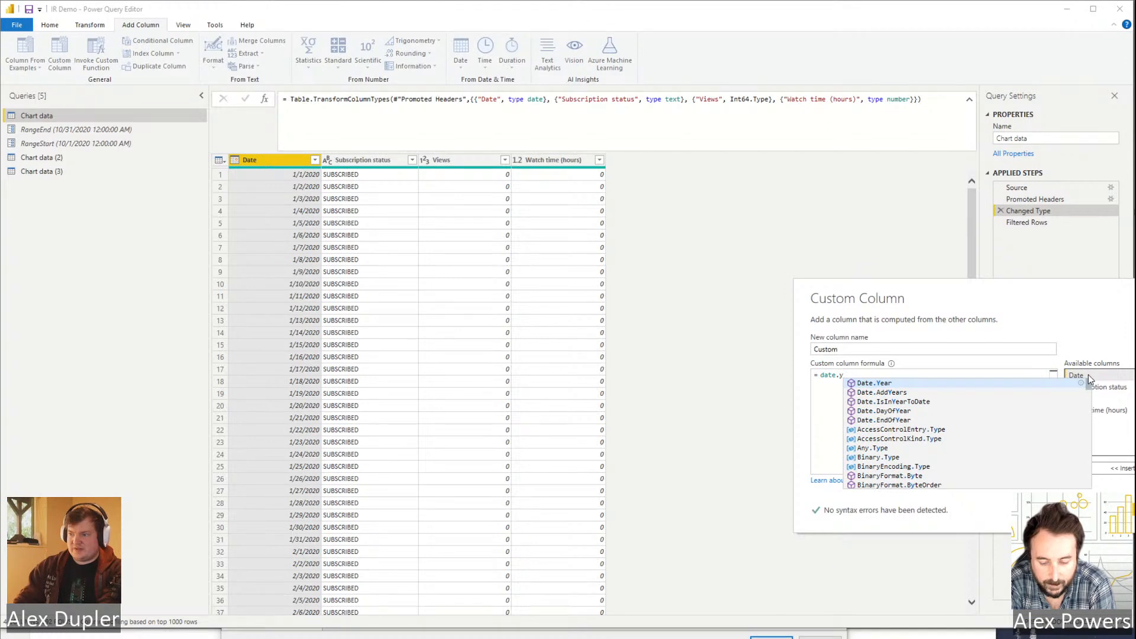
{"action": "type", "text": "("}
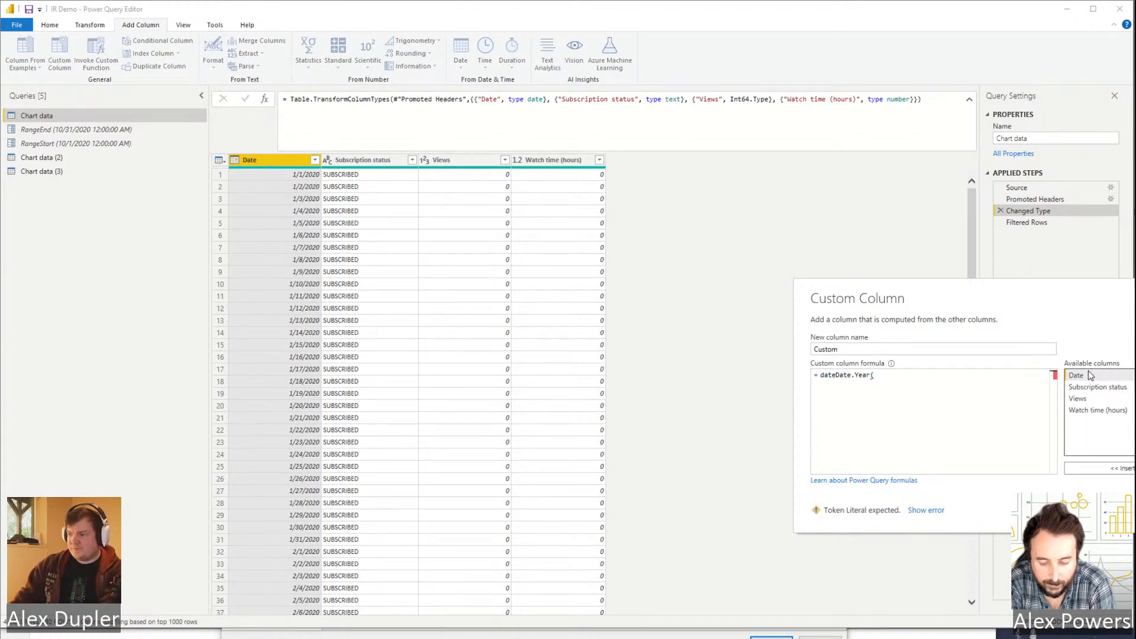
{"action": "double_click", "coordinate": [1087, 373]}
{"action": "type", "text": ")"}
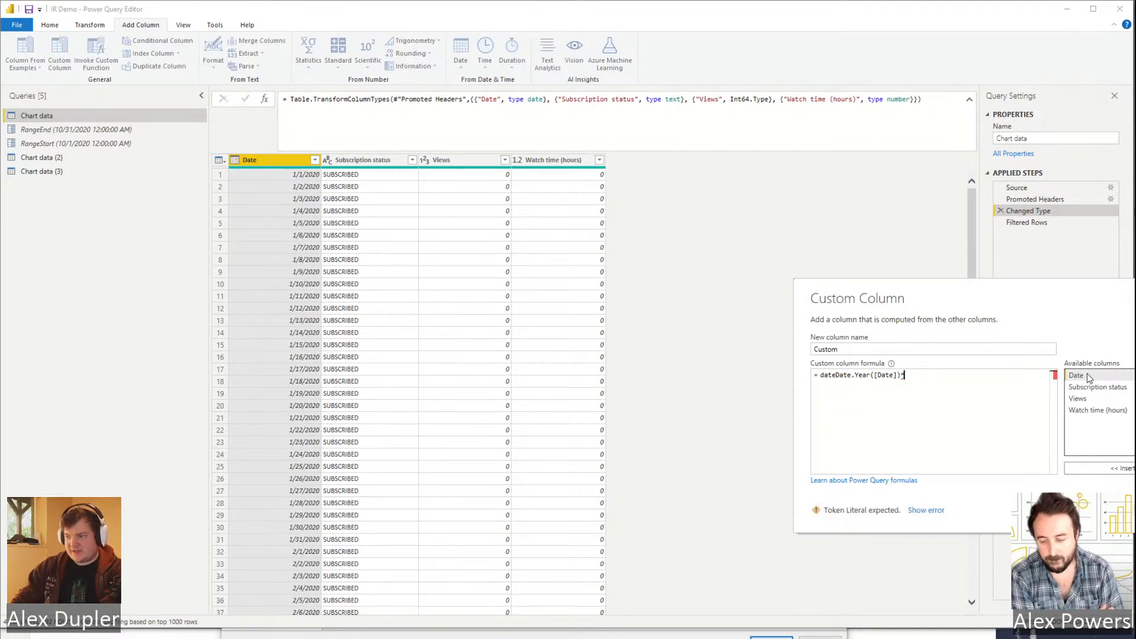
Append the Date.Month and Date.Day functions to the custom column formula, joined with plus signs.
{"action": "type", "text": " + date"}
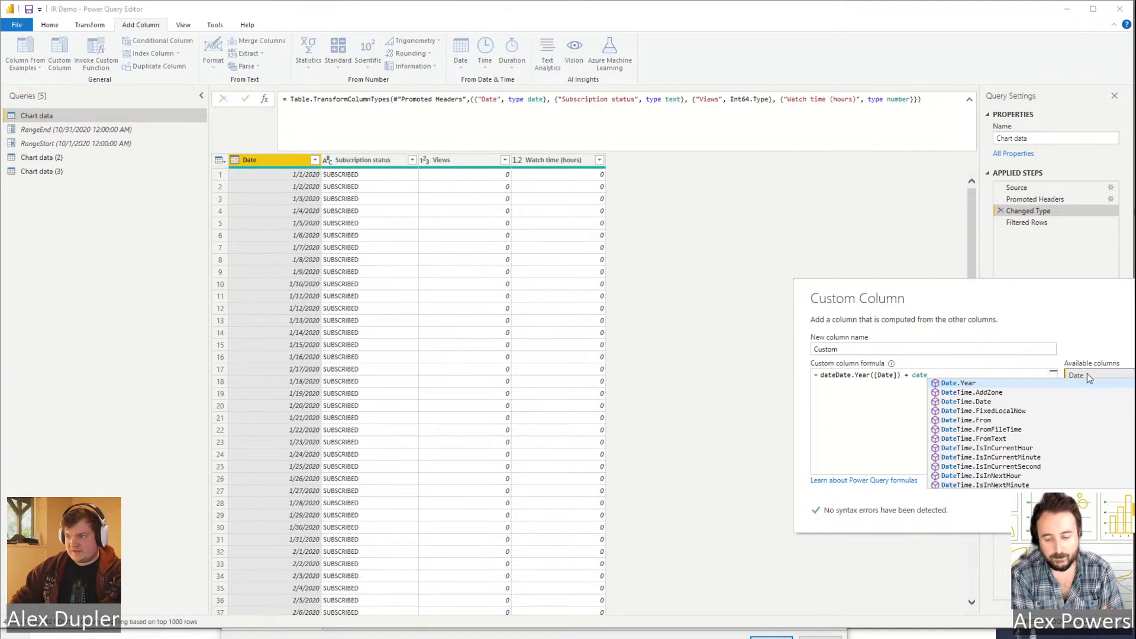
{"action": "type", "text": ".mon"}
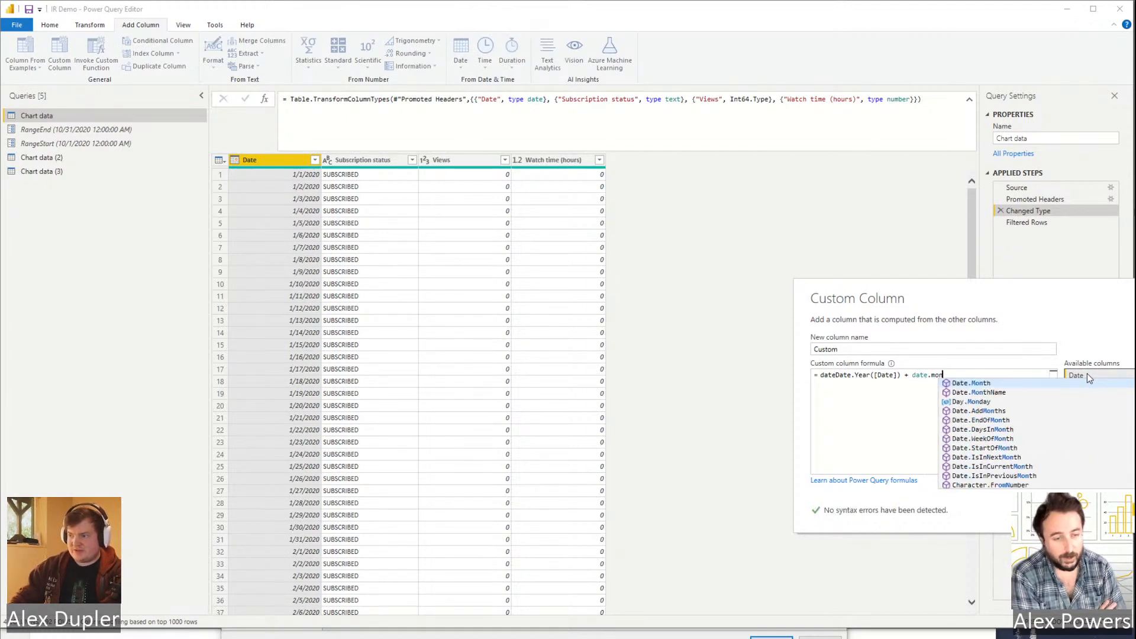
{"action": "key", "text": "Tab"}
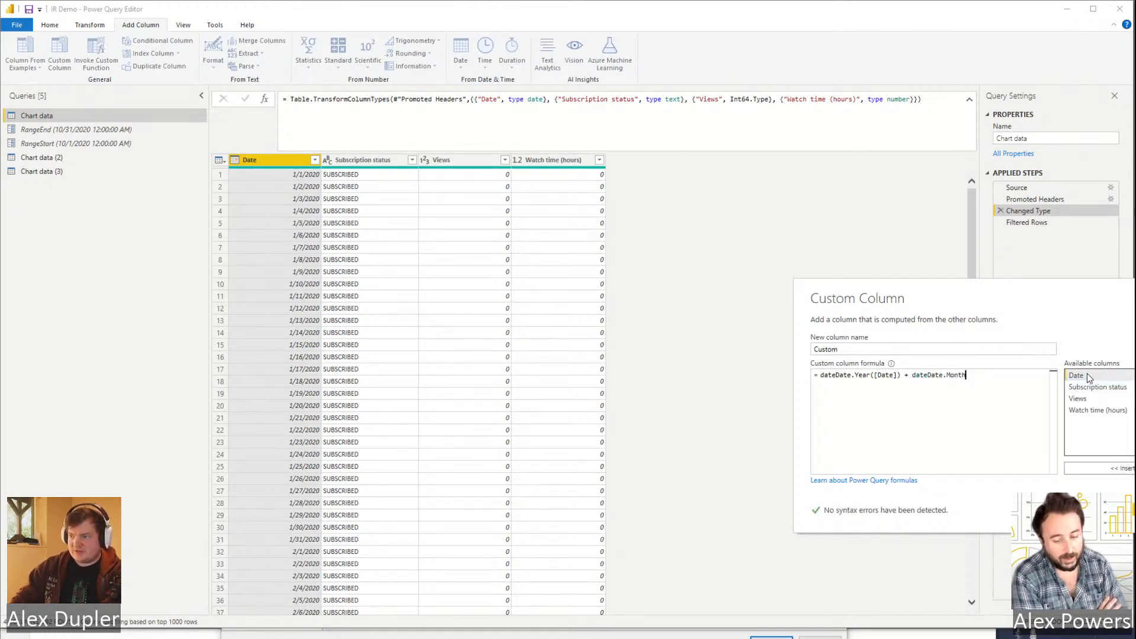
{"action": "type", "text": "+ Date."}
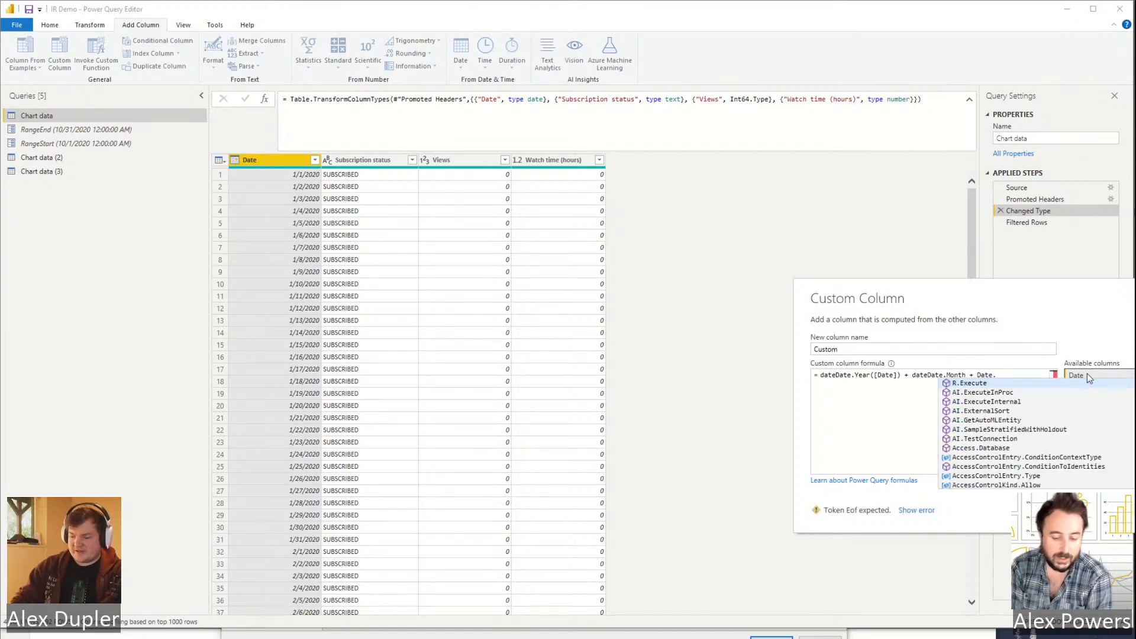
{"action": "type", "text": "day"}
{"action": "key", "text": "Tab"}
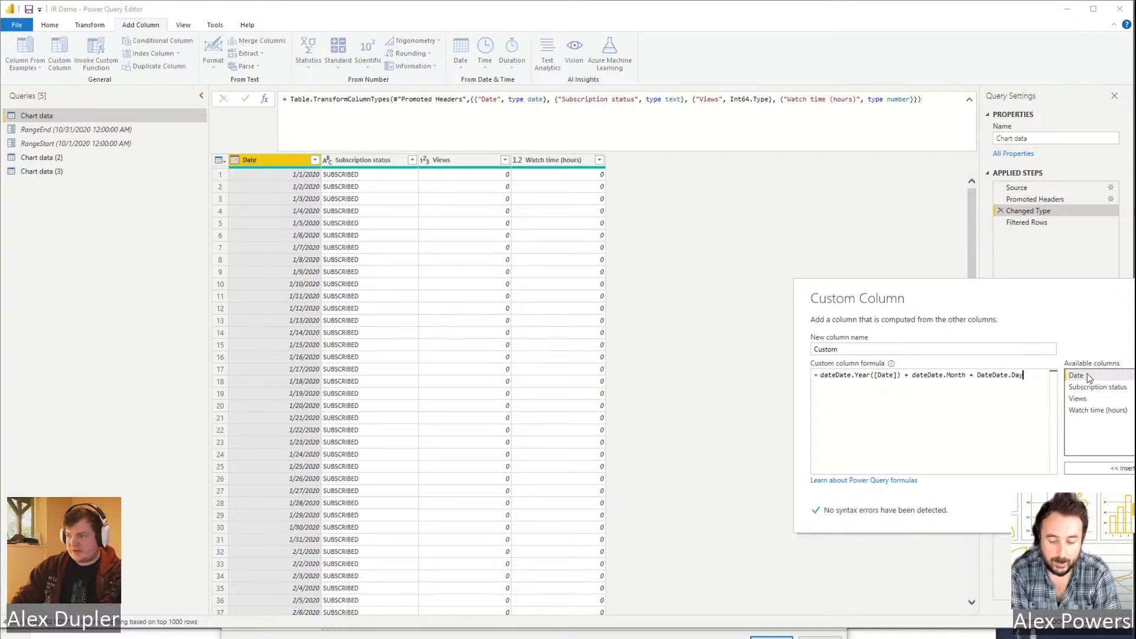
Supply the [Date] column as the argument of both the day and month functions in the custom column formula.
{"action": "type", "text": "("}
{"action": "double_click", "coordinate": [1088, 374]}
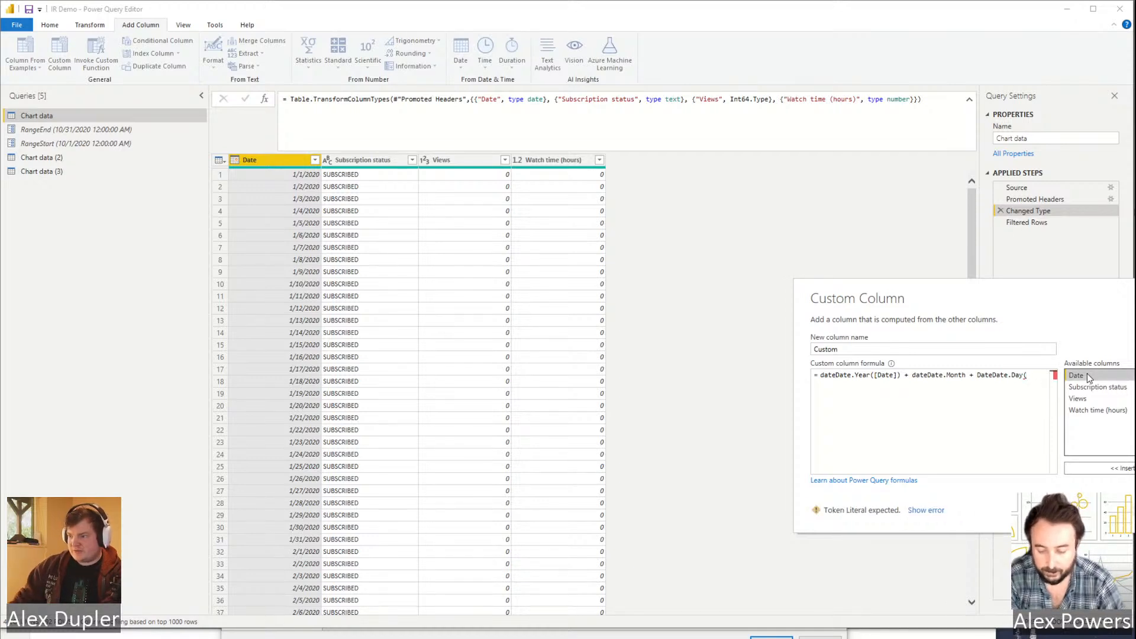
{"action": "type", "text": ")"}
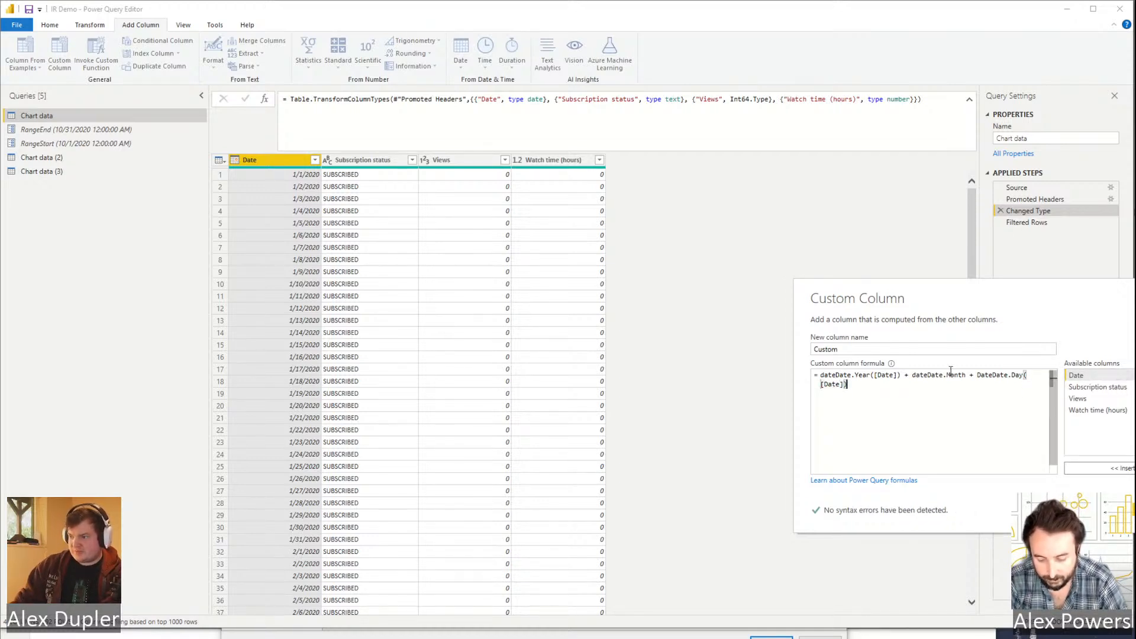
{"action": "type", "text": "("}
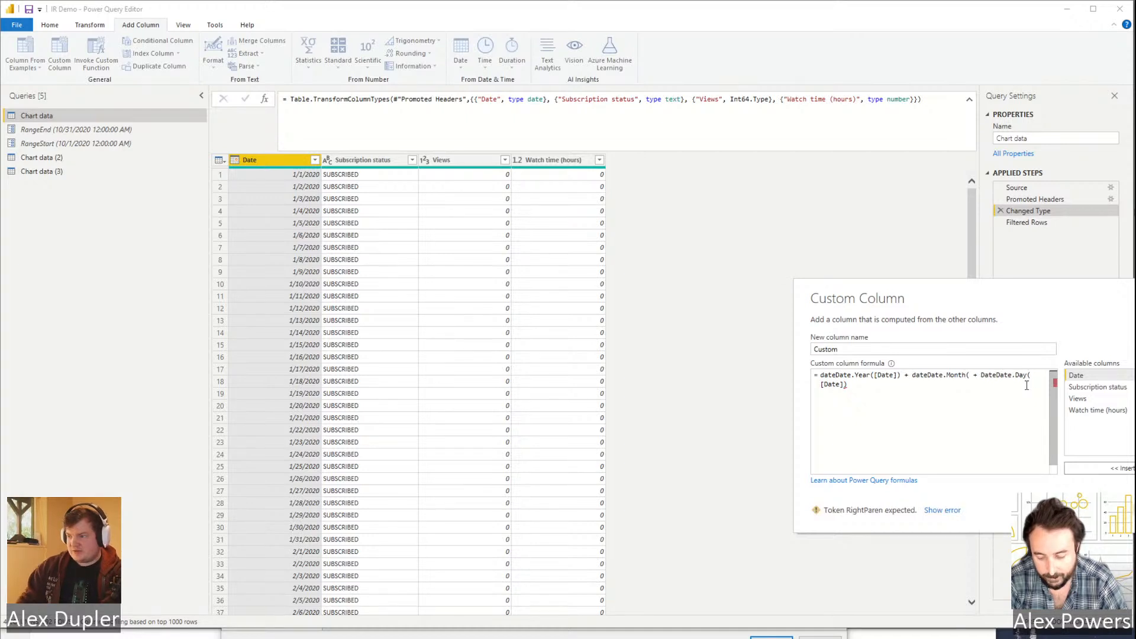
{"action": "double_click", "coordinate": [1110, 374]}
{"action": "type", "text": ") +"}
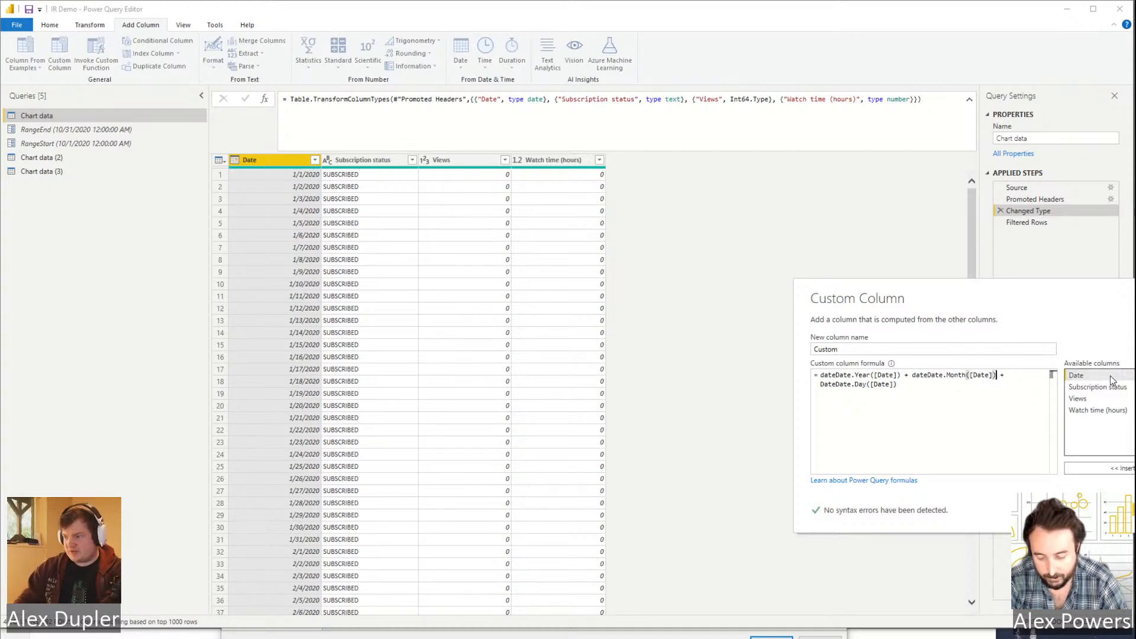
Multiply the month term by 100 and the year term by 10000, and create the custom column.
{"action": "left_click", "coordinate": [904, 375]}
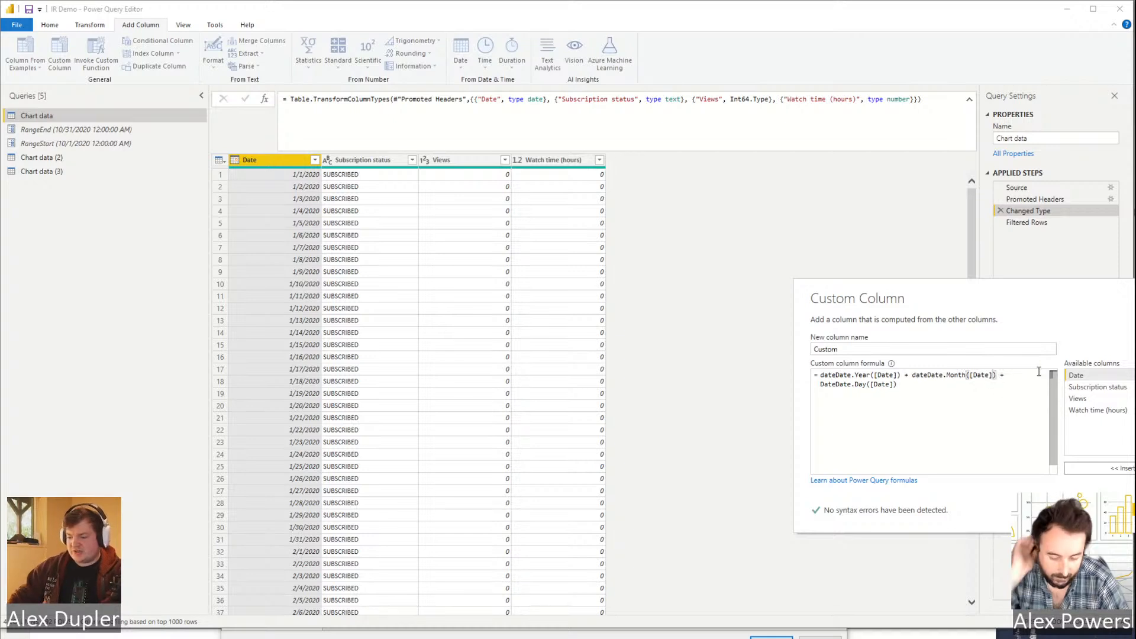
{"action": "type", "text": "*1000"}
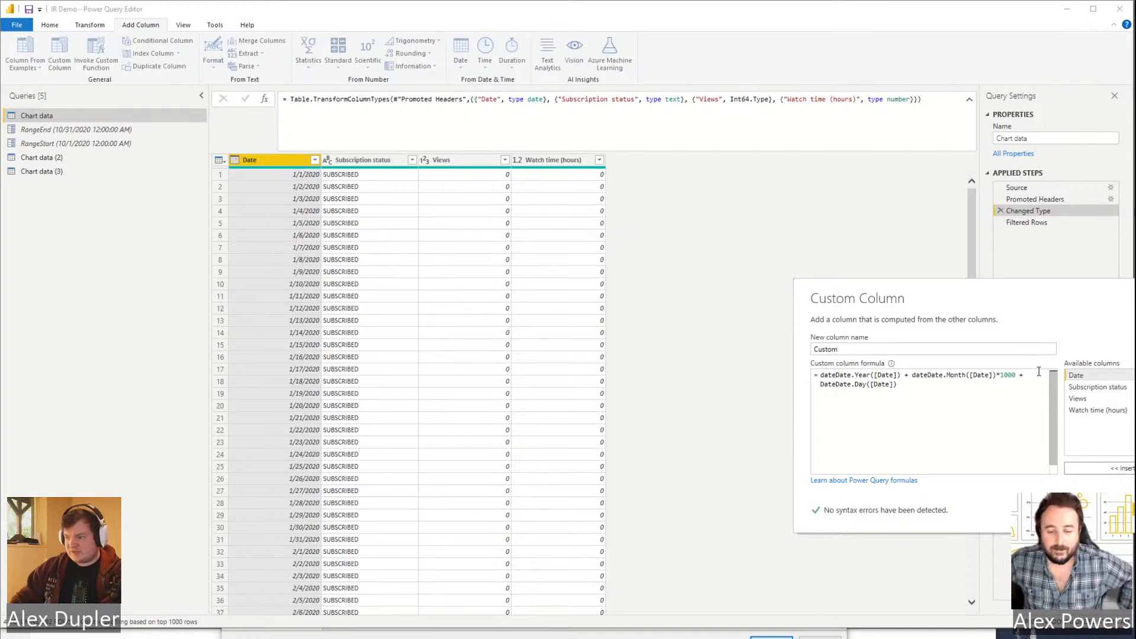
{"action": "key", "text": "Left"}
{"action": "key", "text": "Left"}
{"action": "key", "text": "Left"}
{"action": "key", "text": "Left"}
{"action": "key", "text": "Left"}
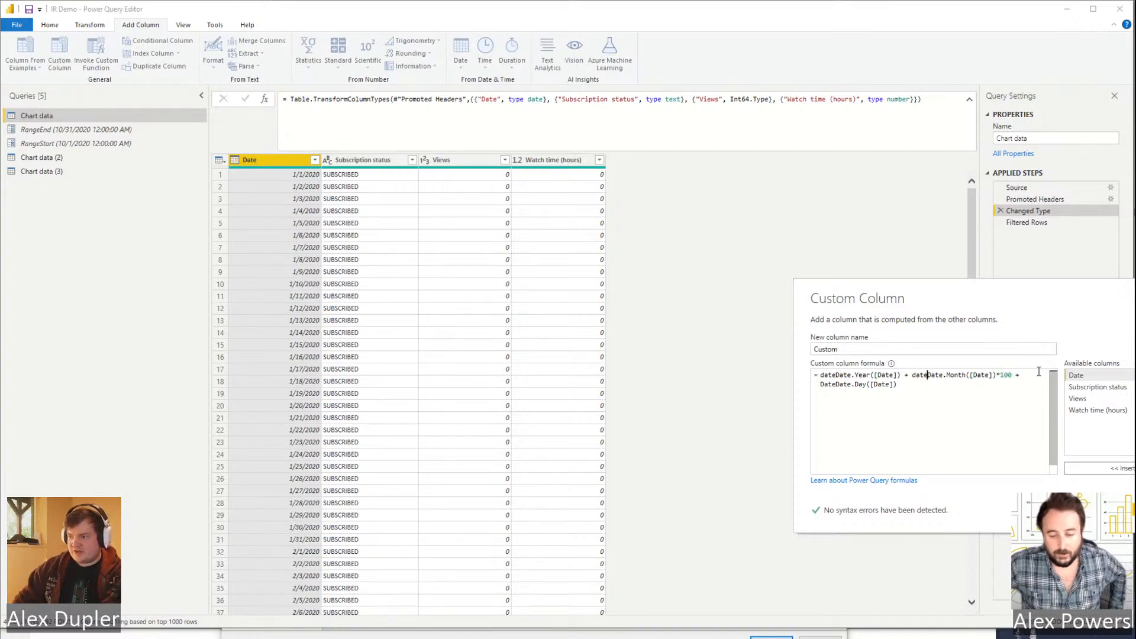
{"action": "key", "text": "Left"}
{"action": "type", "text": "*10000"}
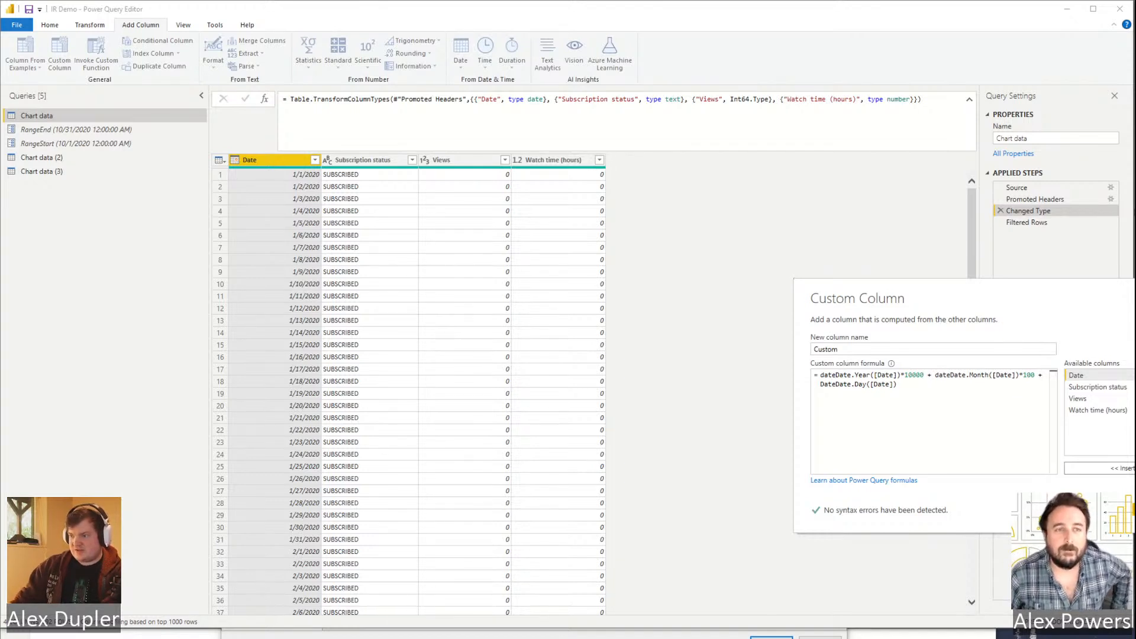
{"action": "key", "text": "Return"}
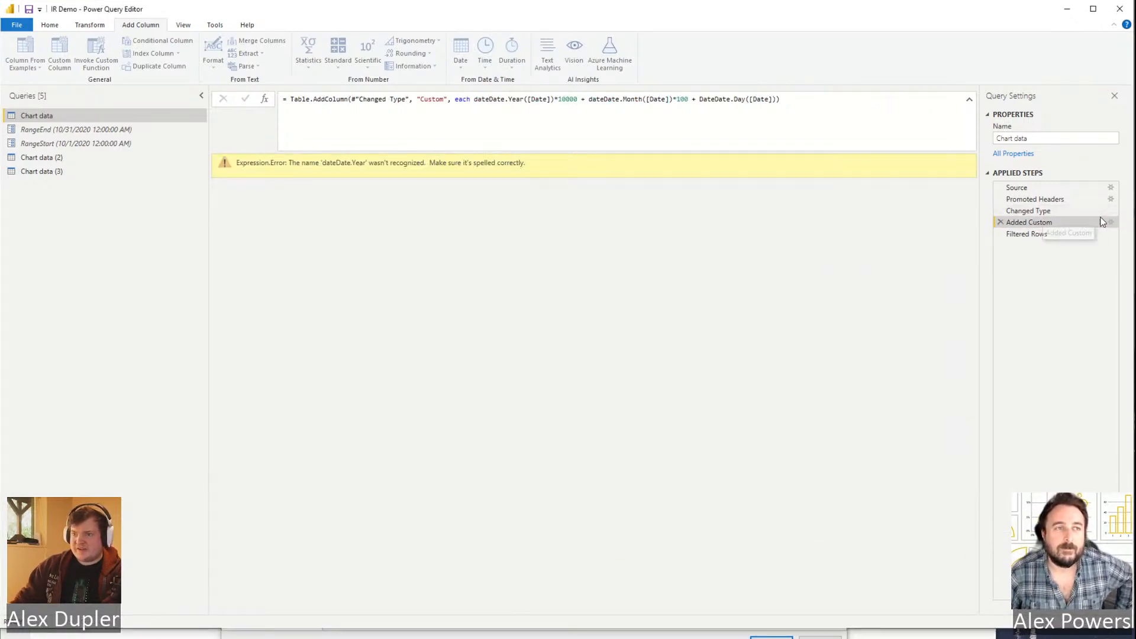
Reopen the Added Custom step's formula and remove the duplicated "date" prefix before Date.Year and Date.Month.
{"action": "left_click", "coordinate": [1113, 222]}
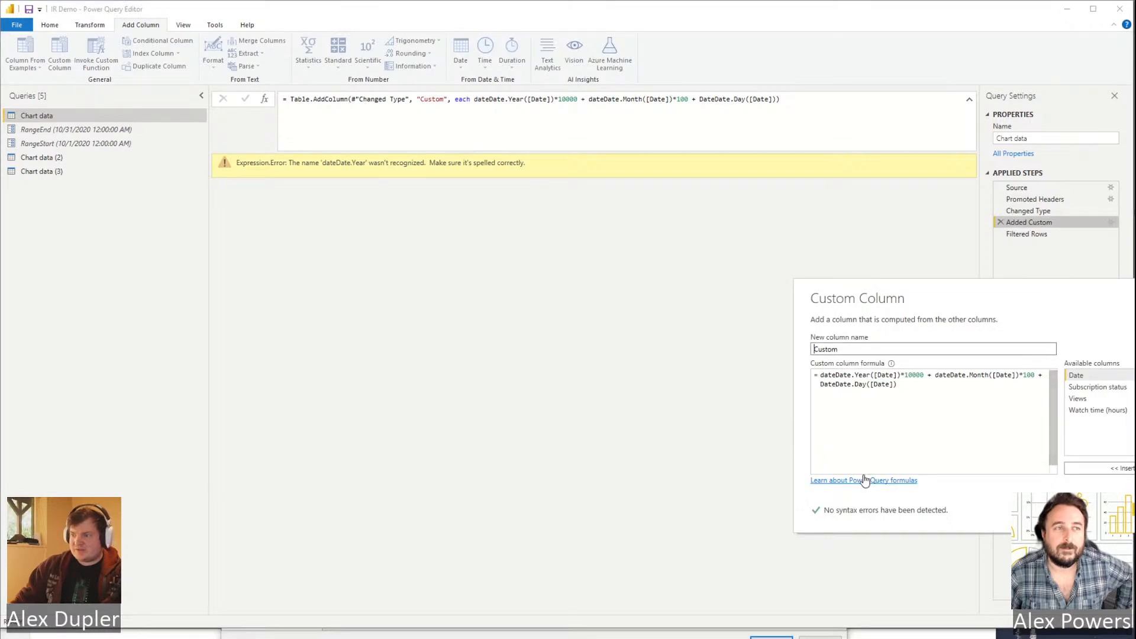
{"action": "left_click", "coordinate": [837, 375]}
{"action": "key", "text": "BackSpace"}
{"action": "key", "text": "BackSpace"}
{"action": "key", "text": "BackSpace"}
{"action": "key", "text": "BackSpace"}
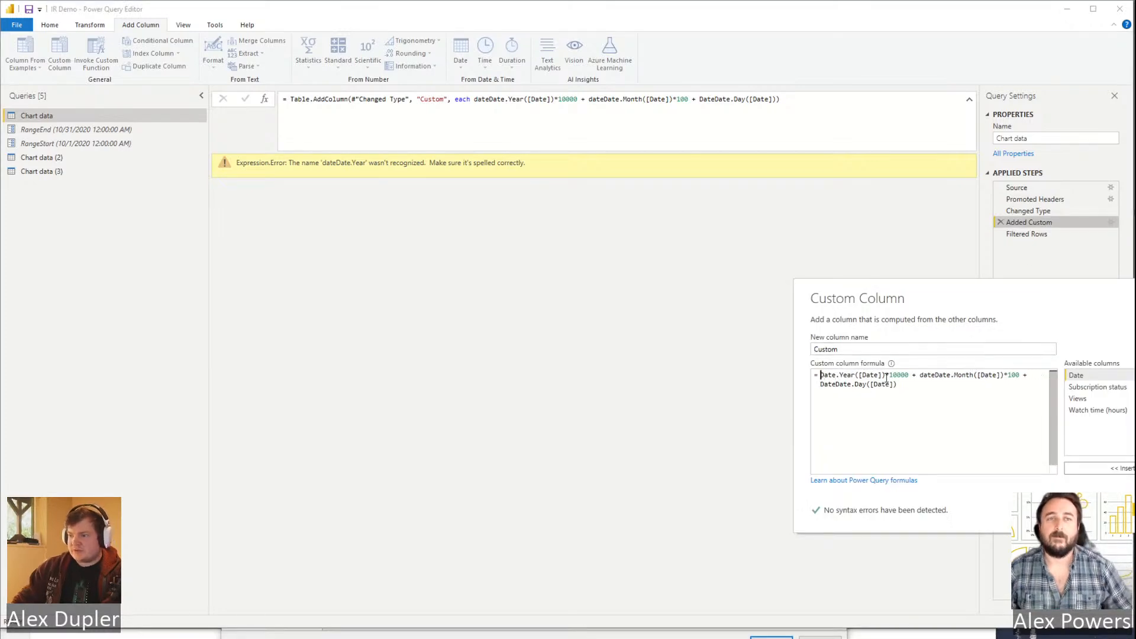
{"action": "key", "text": "Left"}
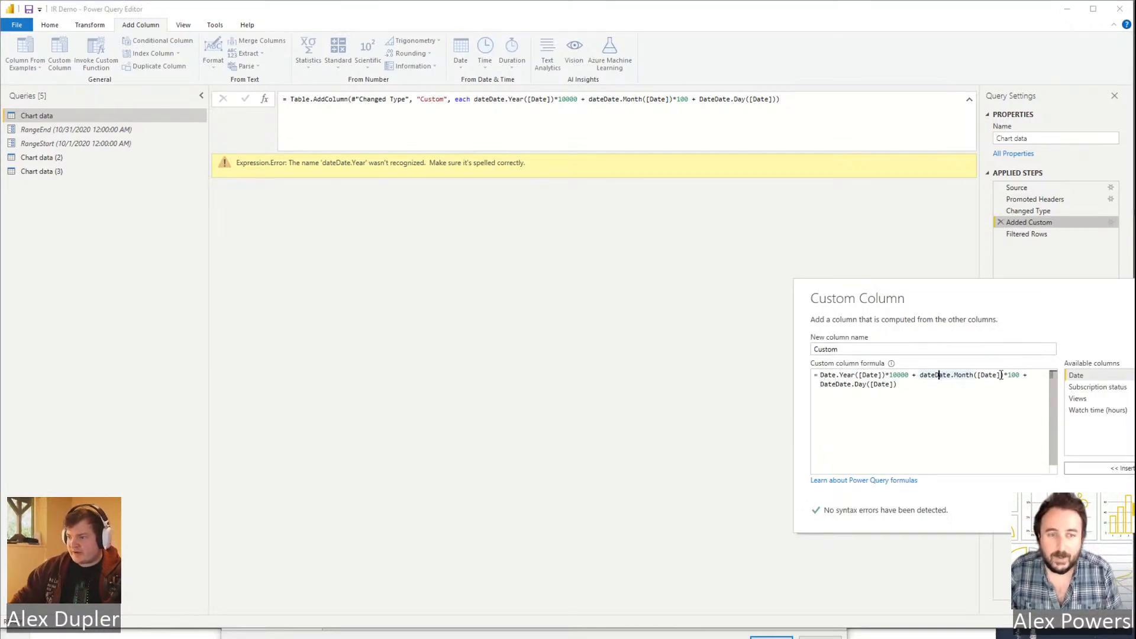
{"action": "key", "text": "BackSpace"}
{"action": "key", "text": "BackSpace"}
{"action": "key", "text": "BackSpace"}
{"action": "key", "text": "BackSpace"}
Remove the duplicated "Date" prefix before Date.Day and apply the corrected custom column formula.
{"action": "key", "text": "Down"}
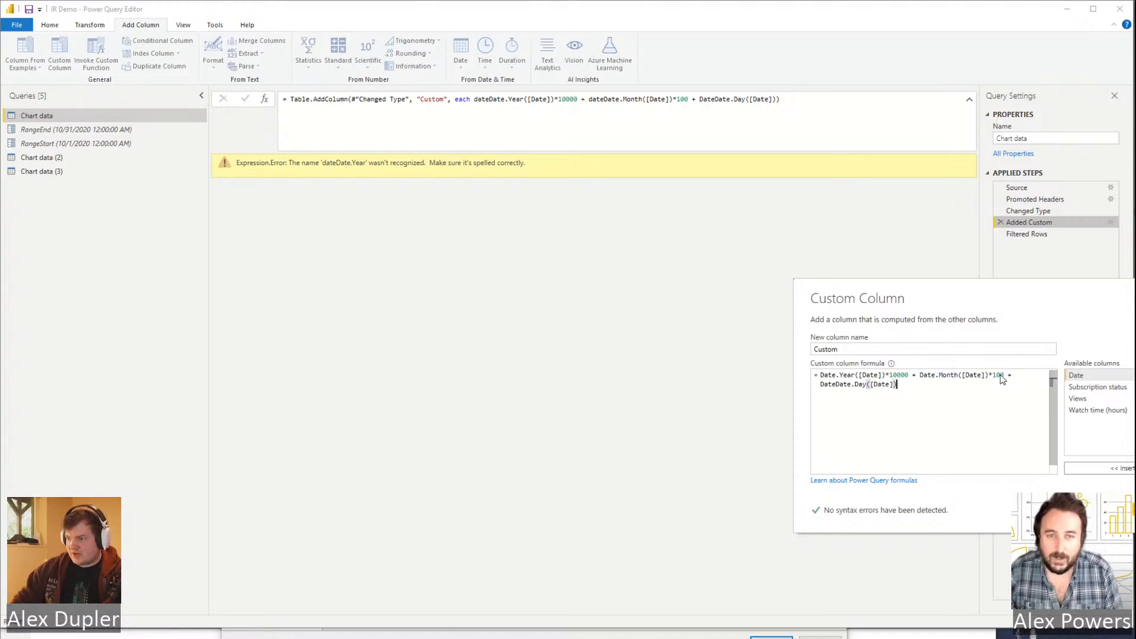
{"action": "key", "text": "Home"}
{"action": "key", "text": "Delete"}
{"action": "key", "text": "Delete"}
{"action": "key", "text": "Delete"}
{"action": "key", "text": "Delete"}
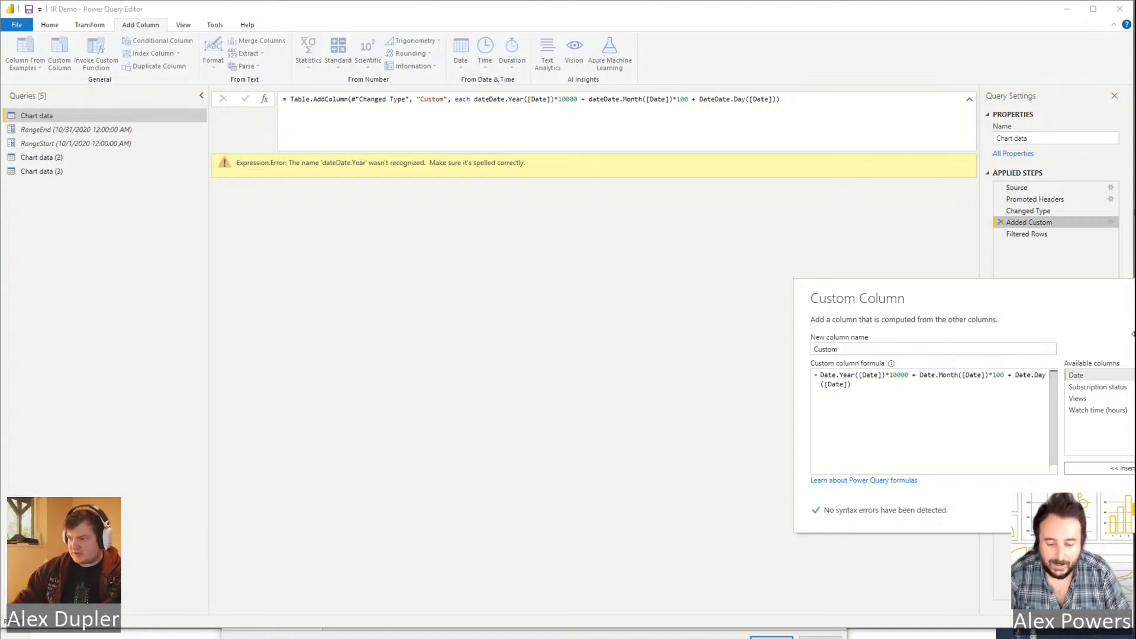
{"action": "left_click", "coordinate": [1116, 511]}
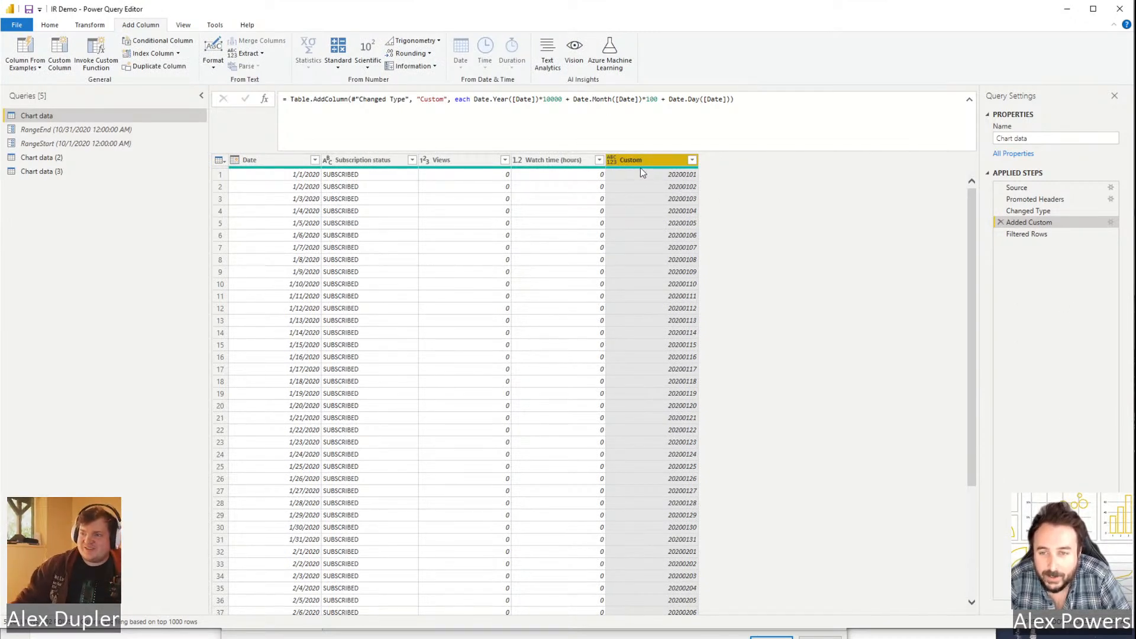
Edit the Added Custom step to name the new column Datekey.
{"action": "left_click", "coordinate": [1111, 222]}
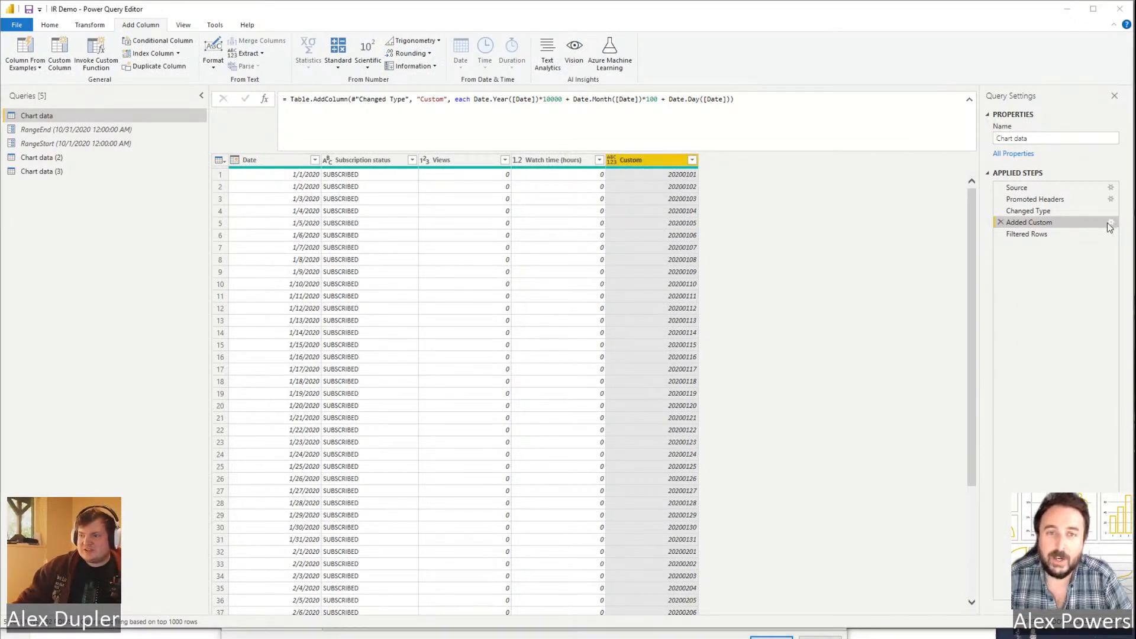
{"action": "left_click_drag", "start_coordinate": [887, 345], "coordinate": [793, 345]}
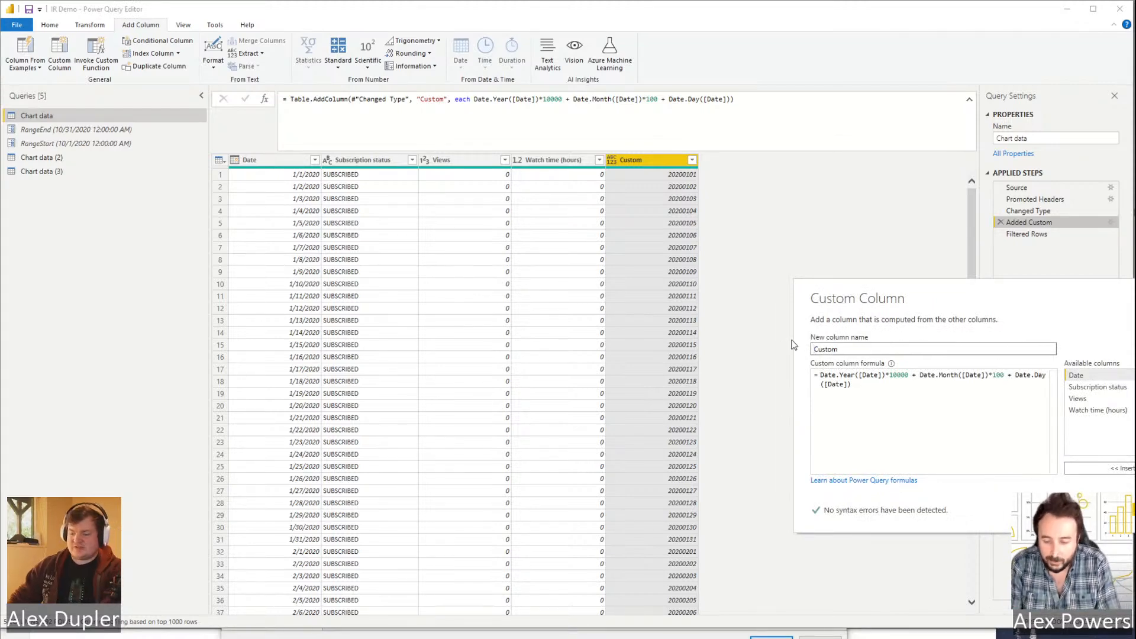
{"action": "key", "text": "ctrl+a"}
{"action": "type", "text": "Da"}
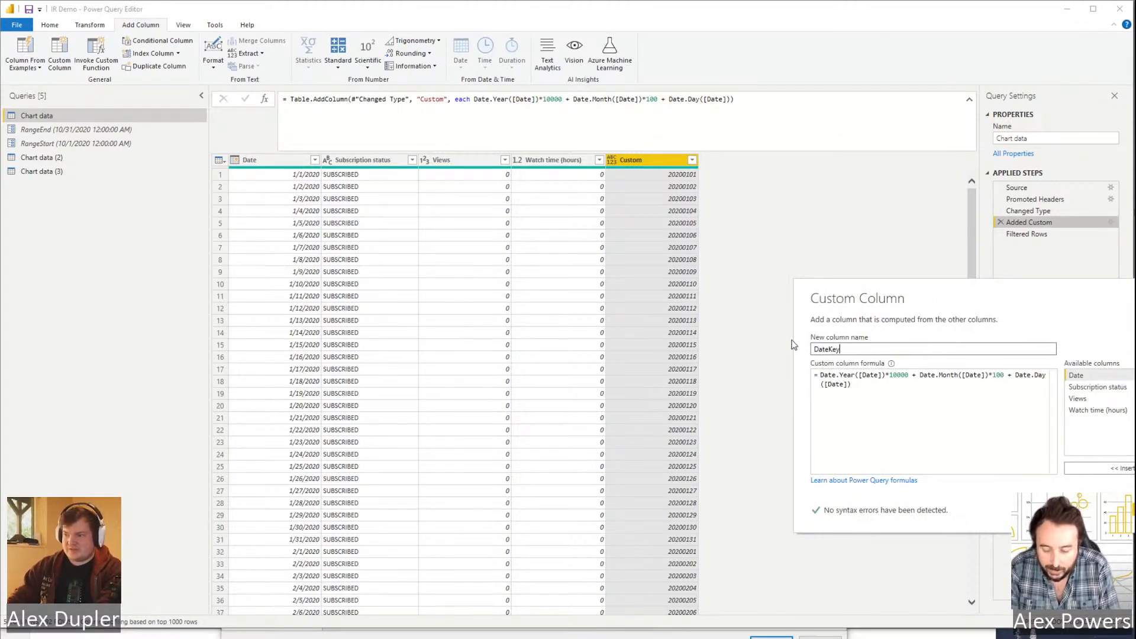
{"action": "type", "text": "tekey"}
{"action": "key", "text": "Return"}
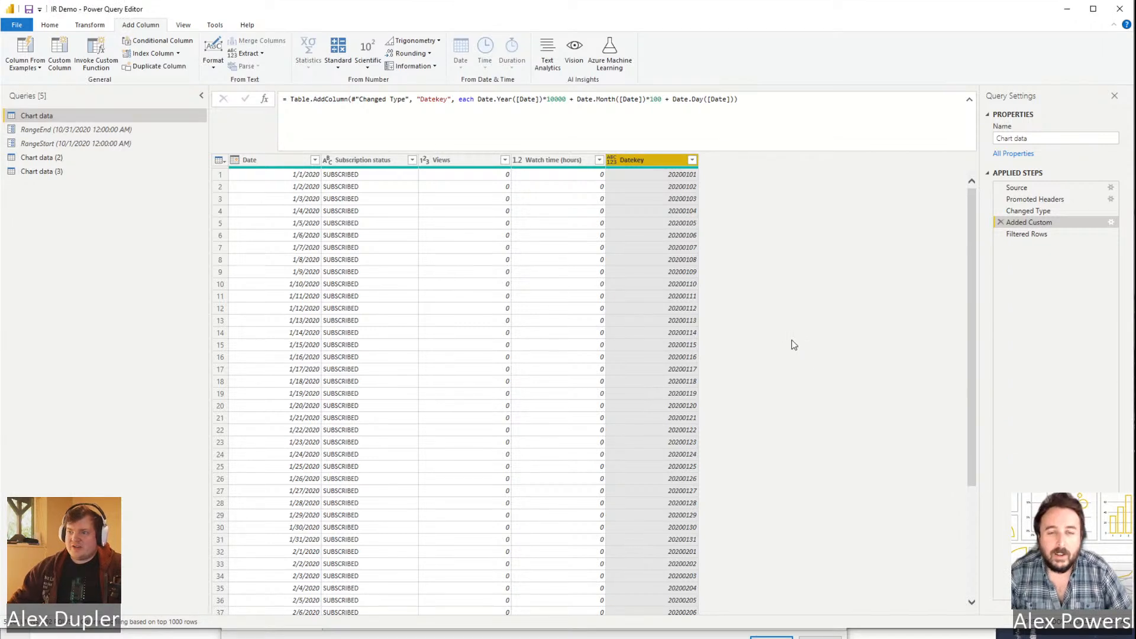
{"action": "left_click", "coordinate": [613, 160]}
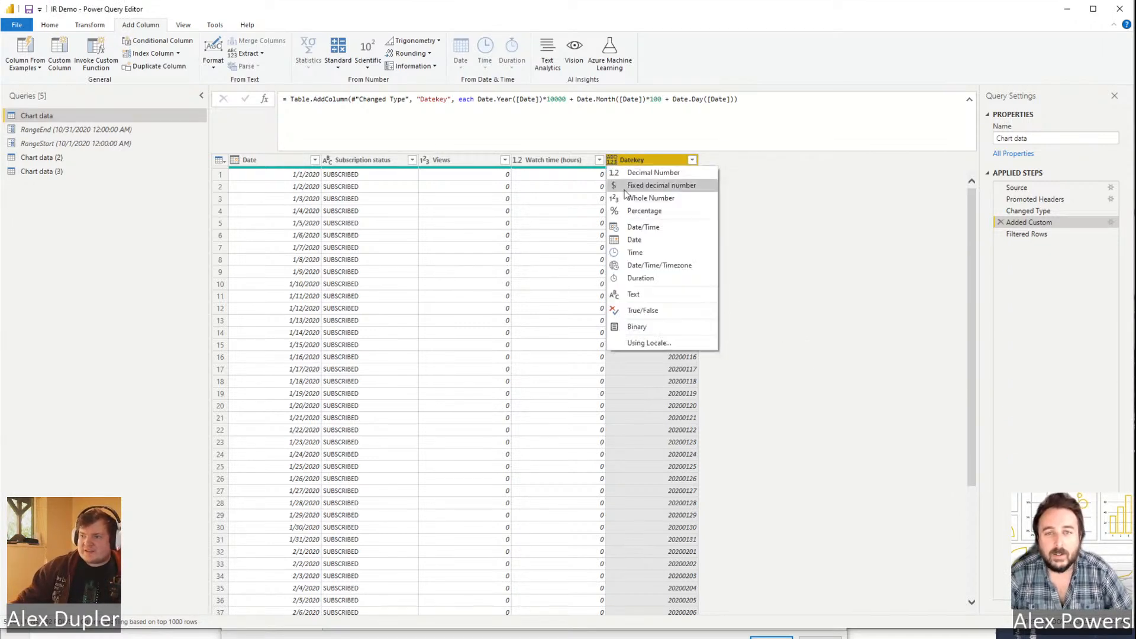
{"action": "left_click", "coordinate": [664, 198]}
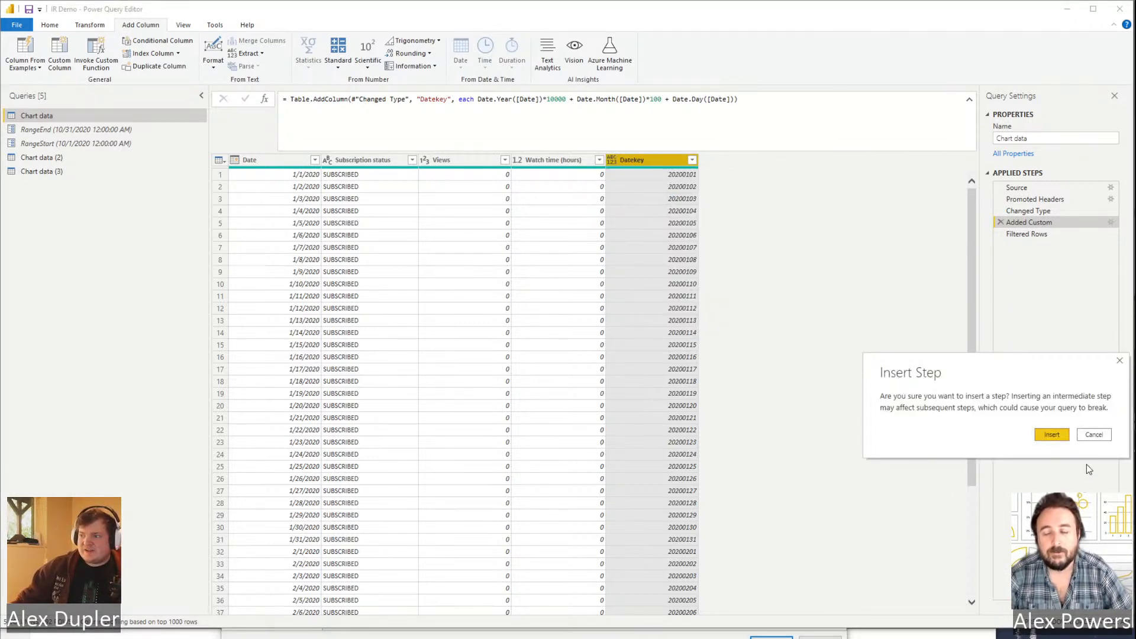
{"action": "left_click", "coordinate": [1093, 437]}
Try to declare an integer type for Datekey by appending "as int" to the Added Custom step's formula.
{"action": "left_click", "coordinate": [808, 96]}
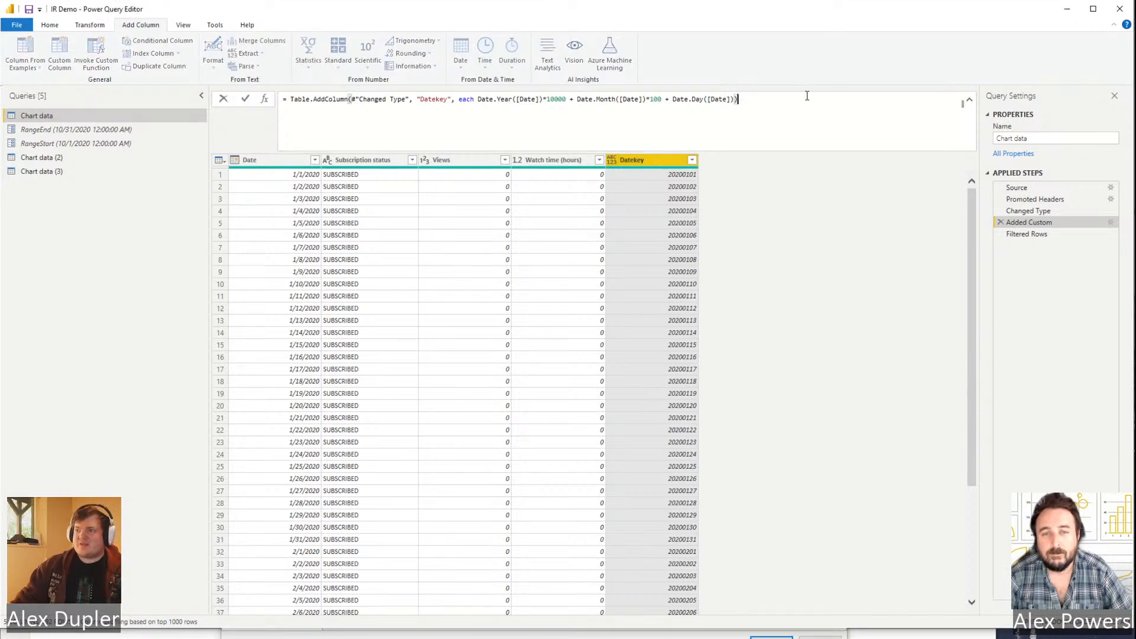
{"action": "type", "text": "as uin"}
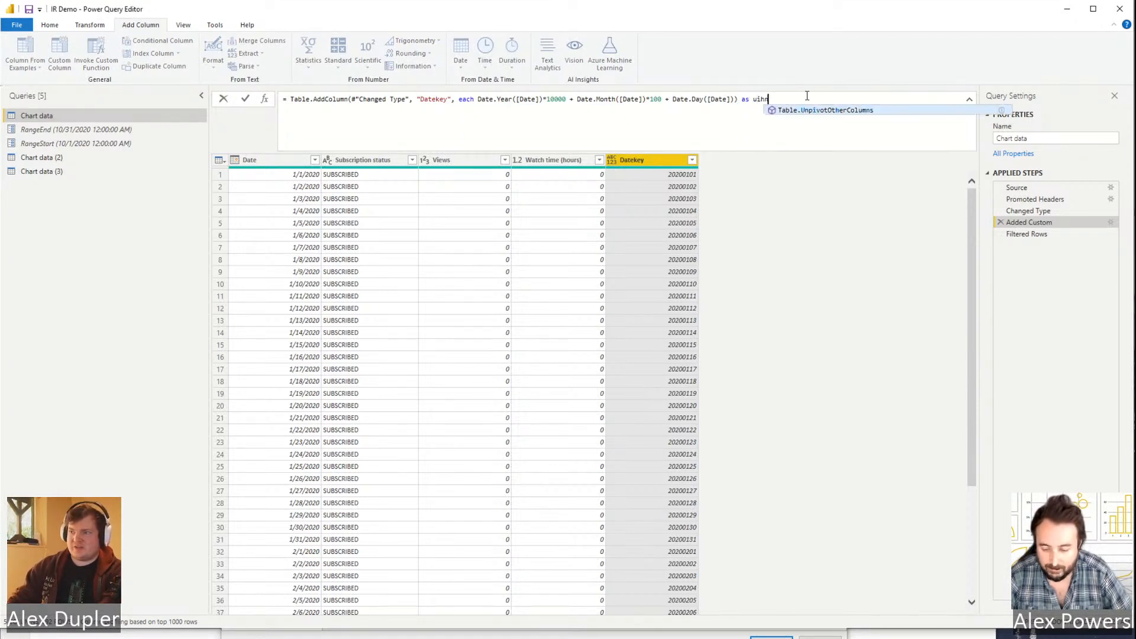
{"action": "key", "text": "BackSpace"}
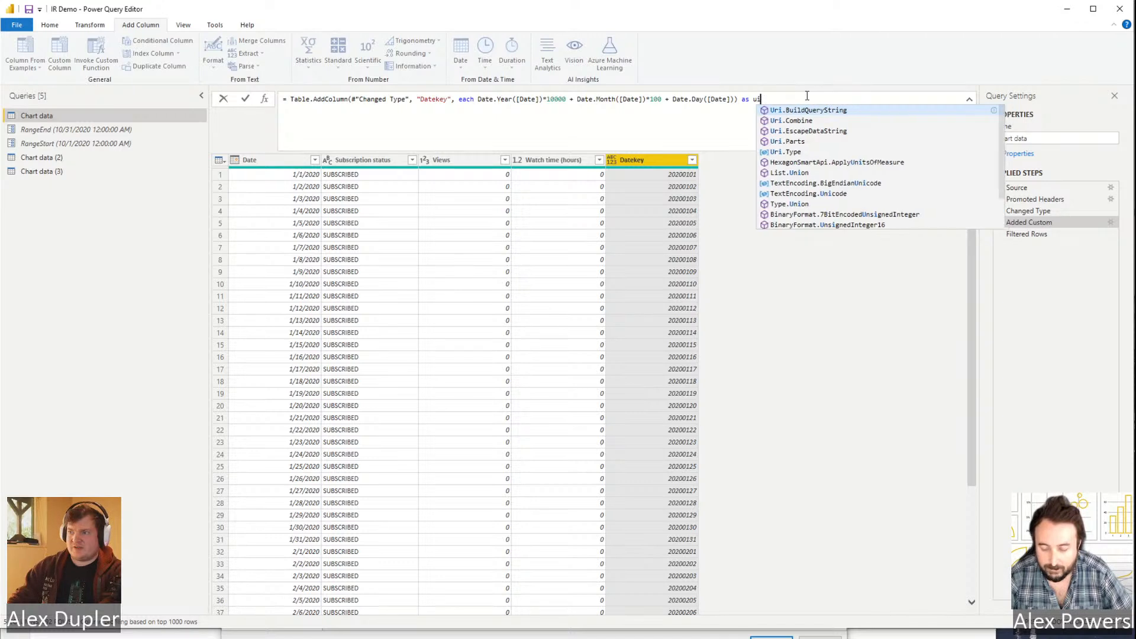
{"action": "type", "text": "int"}
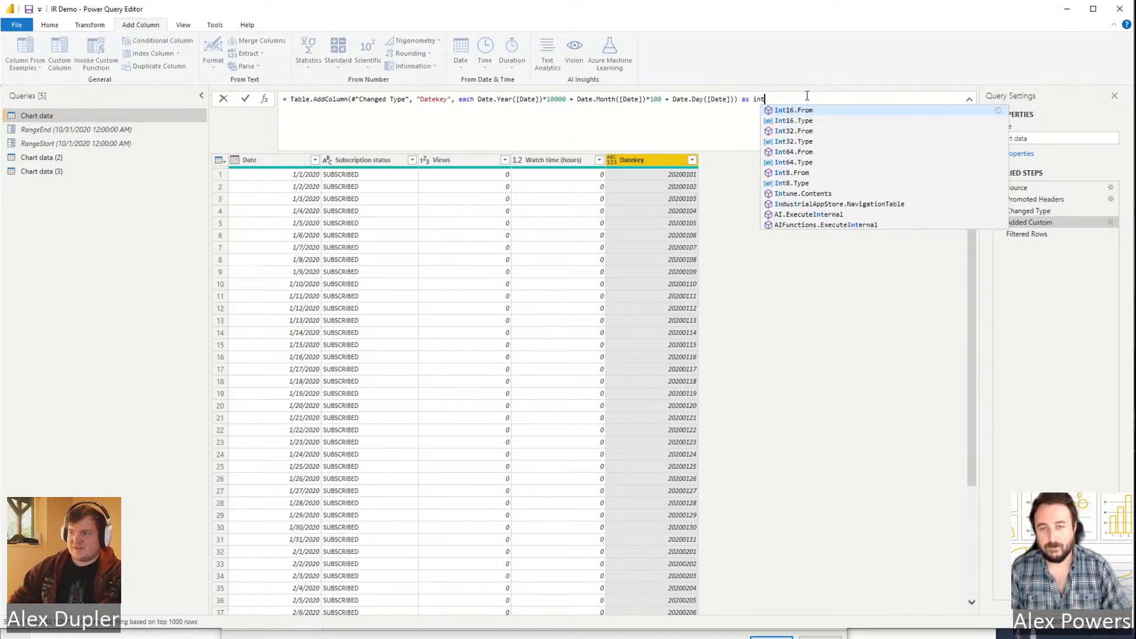
{"action": "key", "text": "Tab"}
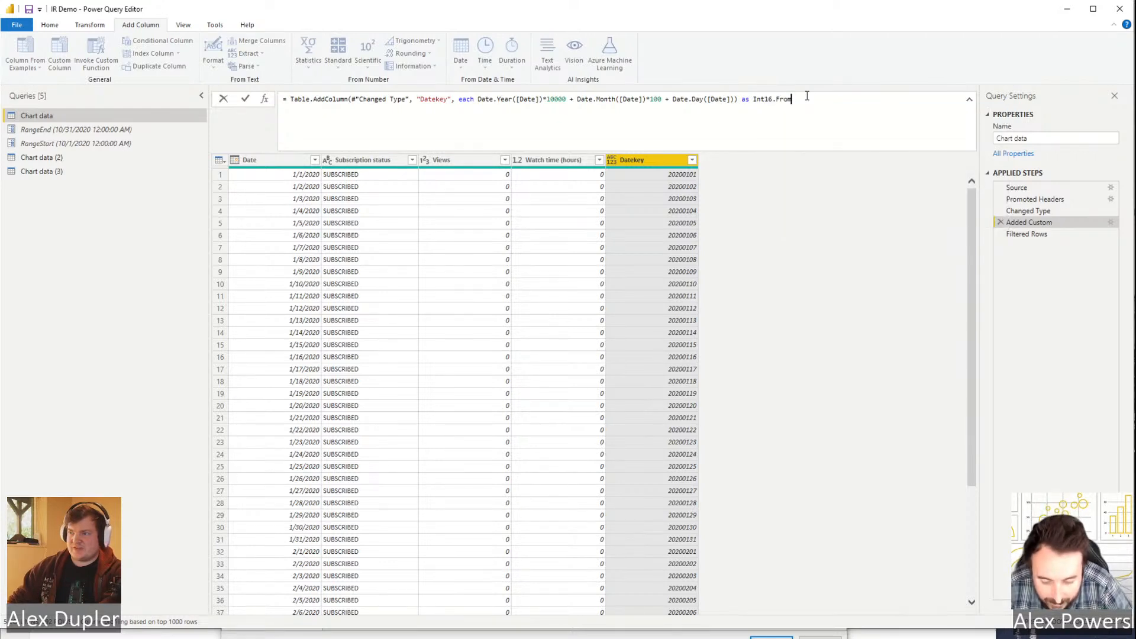
{"action": "key", "text": "ctrl+z"}
{"action": "key", "text": "Return"}
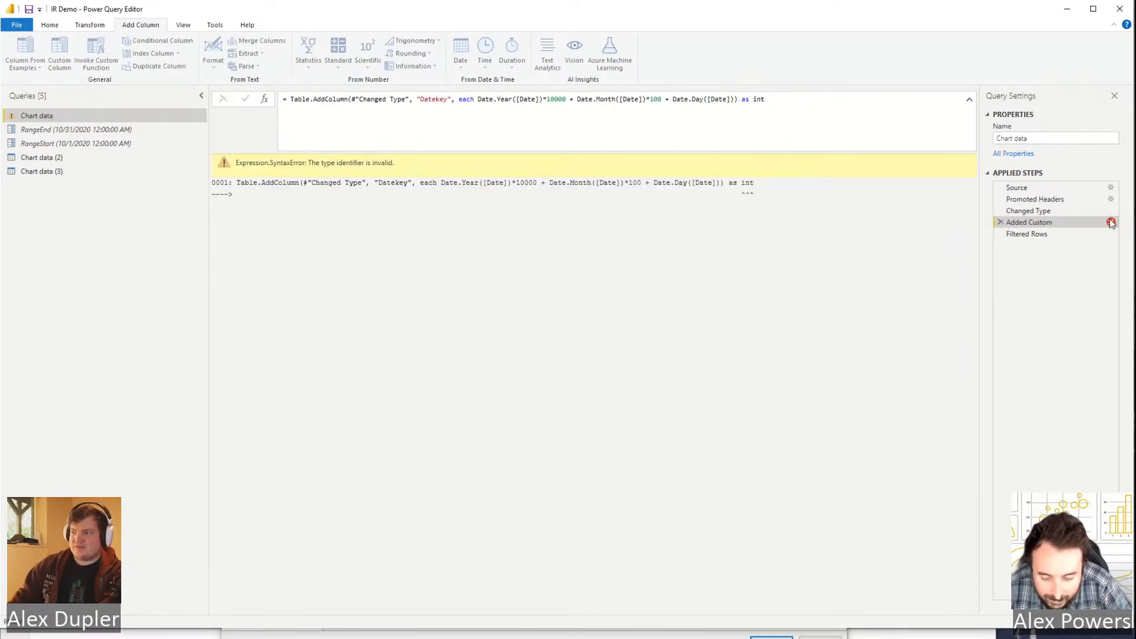
Remove the "as int" ending from the Added Custom step's formula and apply it.
{"action": "left_click", "coordinate": [802, 111]}
{"action": "key", "text": "BackSpace"}
{"action": "key", "text": "BackSpace"}
{"action": "key", "text": "BackSpace"}
{"action": "key", "text": "BackSpace"}
{"action": "key", "text": "BackSpace"}
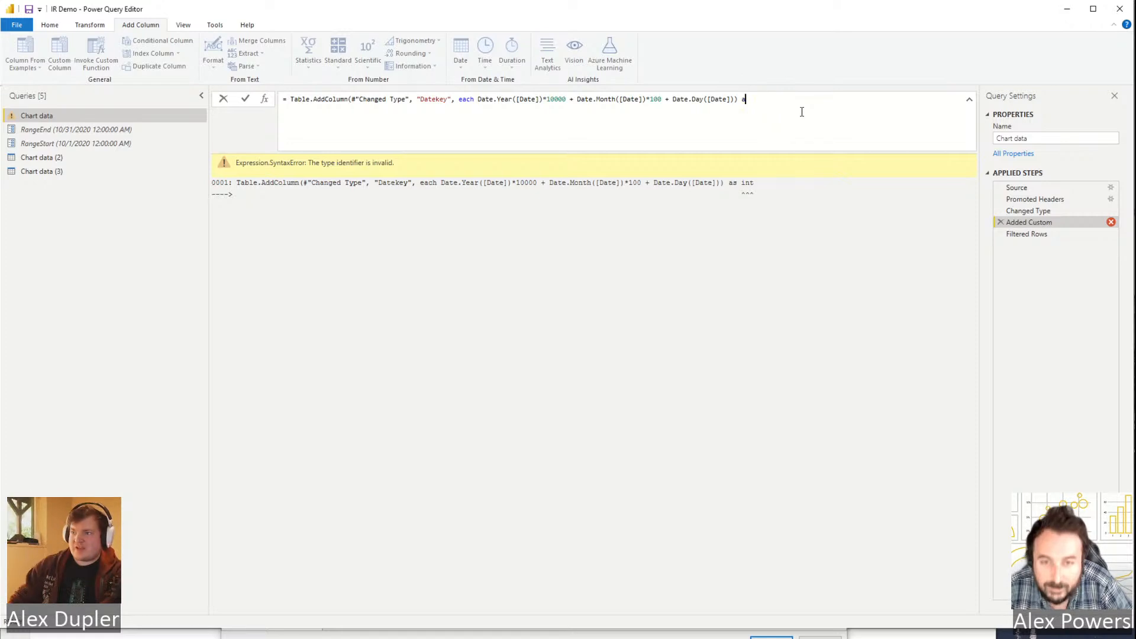
{"action": "key", "text": "Return"}
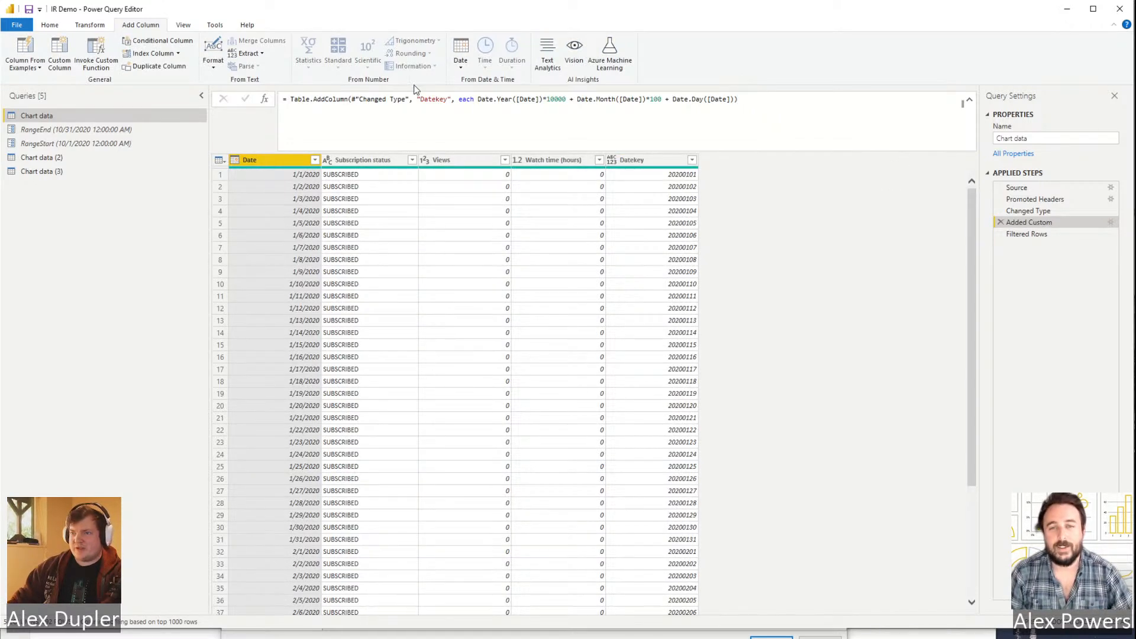
Set the Datekey column's data type to Whole Number, inserting the type change after the Added Custom step.
{"action": "left_click", "coordinate": [632, 159]}
{"action": "left_click", "coordinate": [611, 160]}
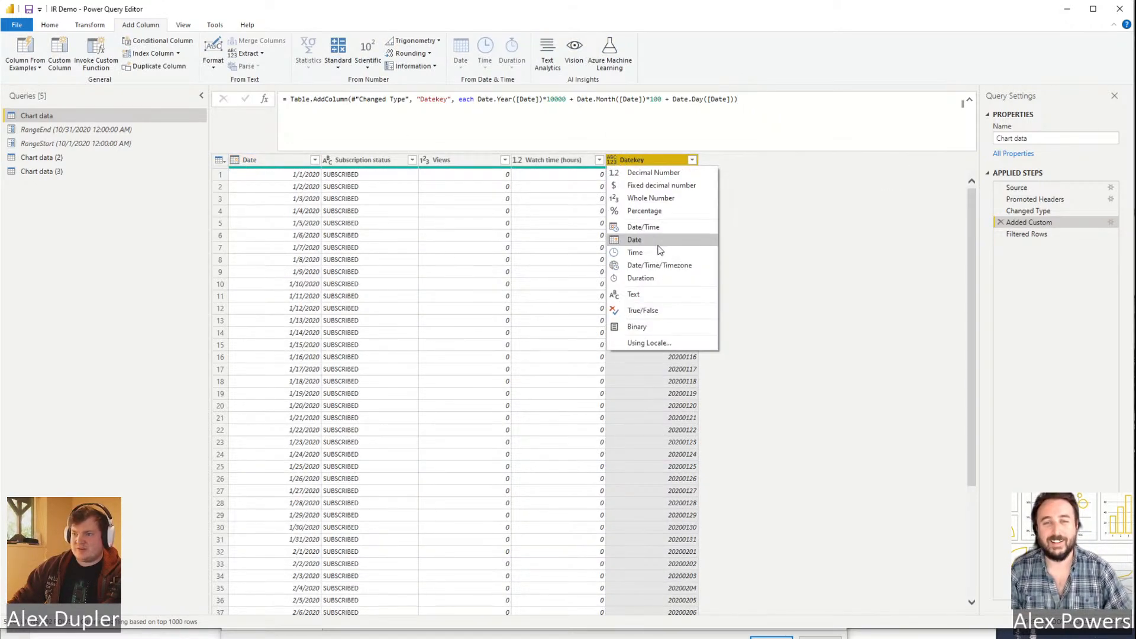
{"action": "left_click", "coordinate": [673, 198]}
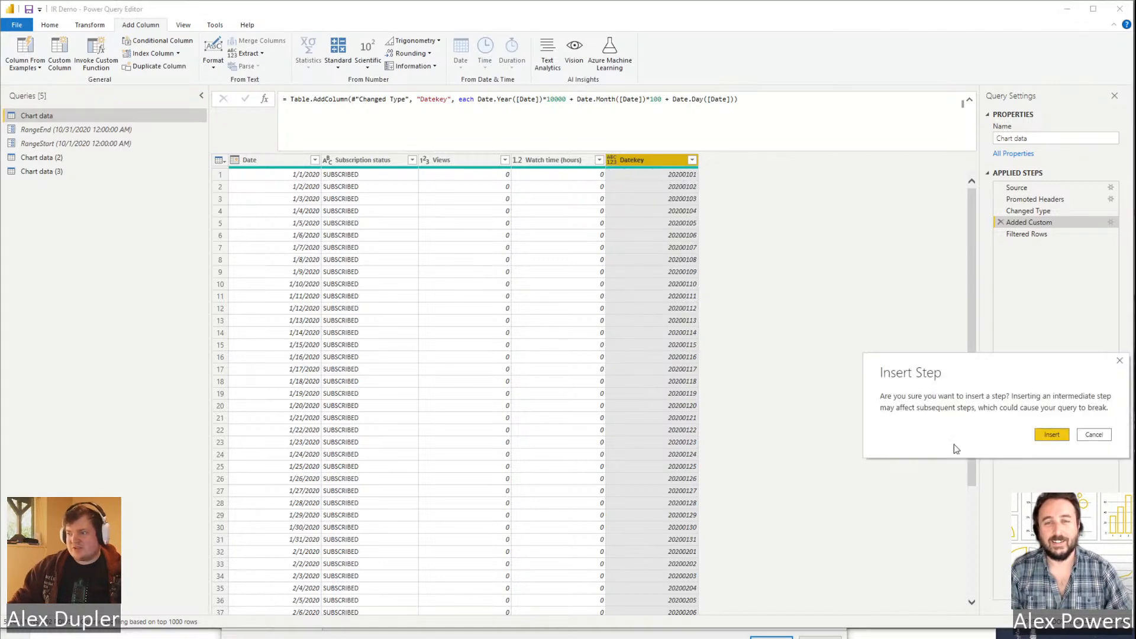
{"action": "left_click", "coordinate": [1068, 438]}
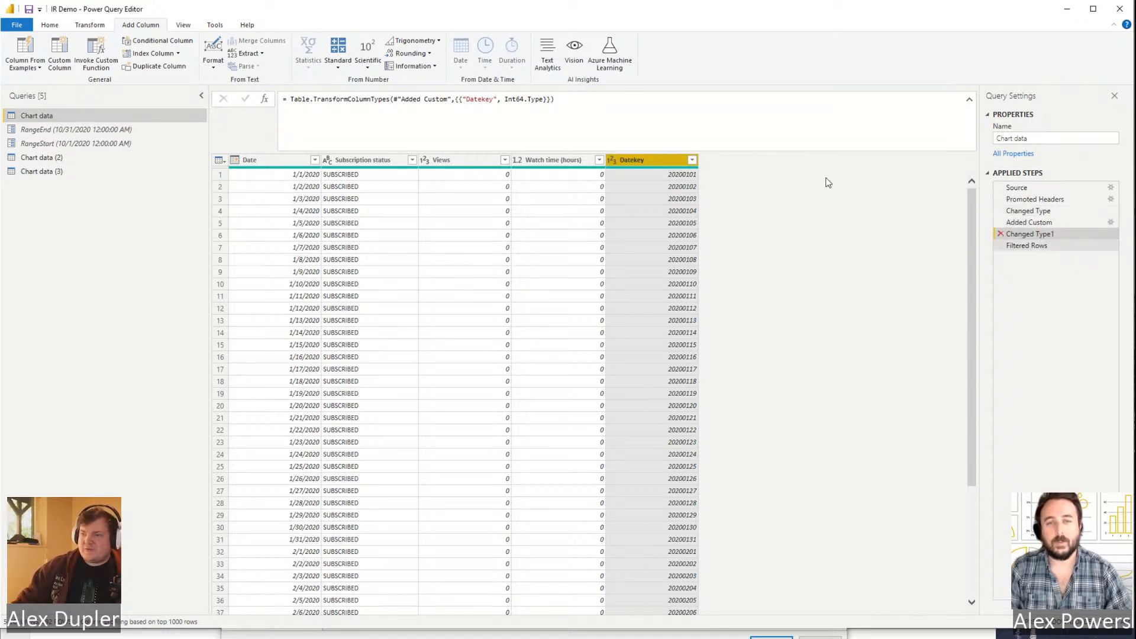
Replace Date with Datekey in both conditions of the Filtered Rows formula and apply it.
{"action": "left_click", "coordinate": [1027, 247]}
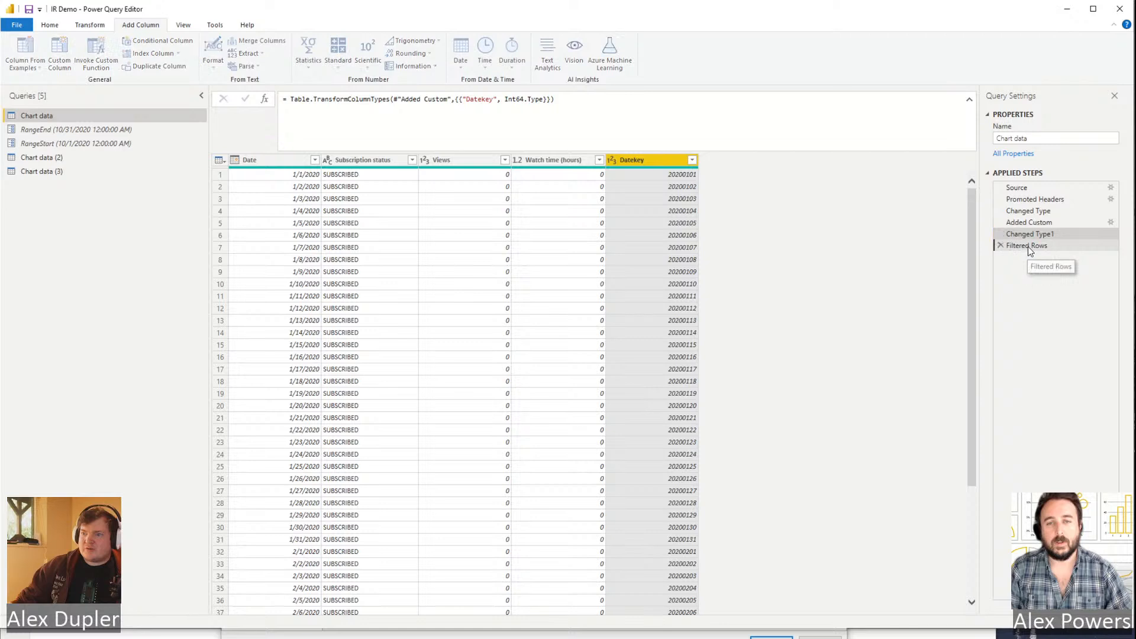
{"action": "double_click", "coordinate": [512, 99]}
{"action": "type", "text": "Datekey"}
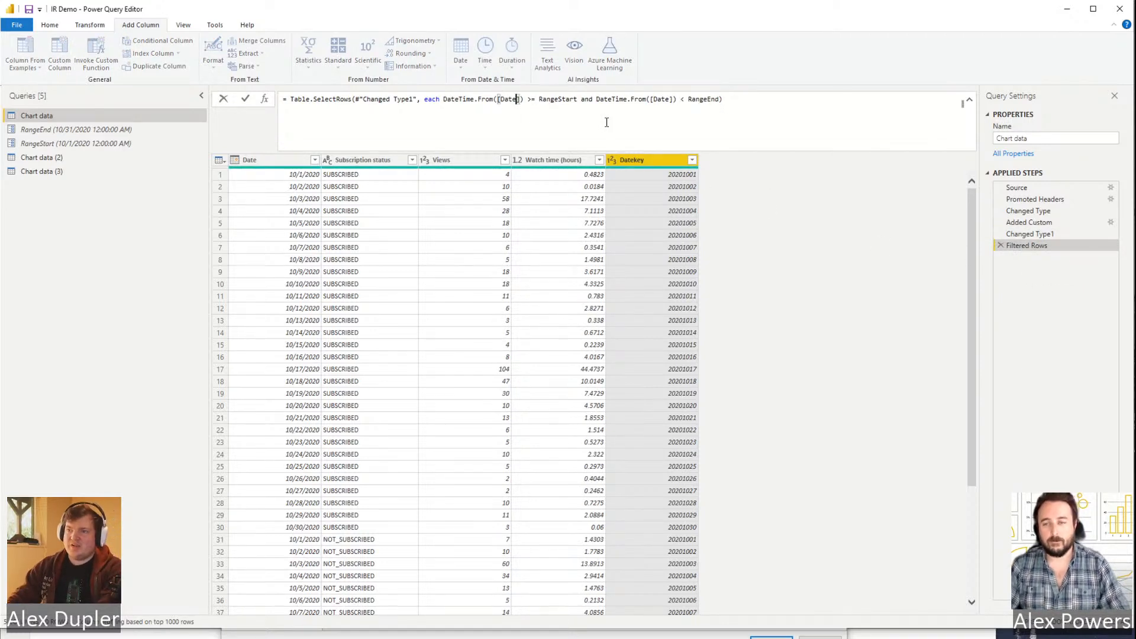
{"action": "double_click", "coordinate": [673, 99]}
{"action": "type", "text": "Datekey"}
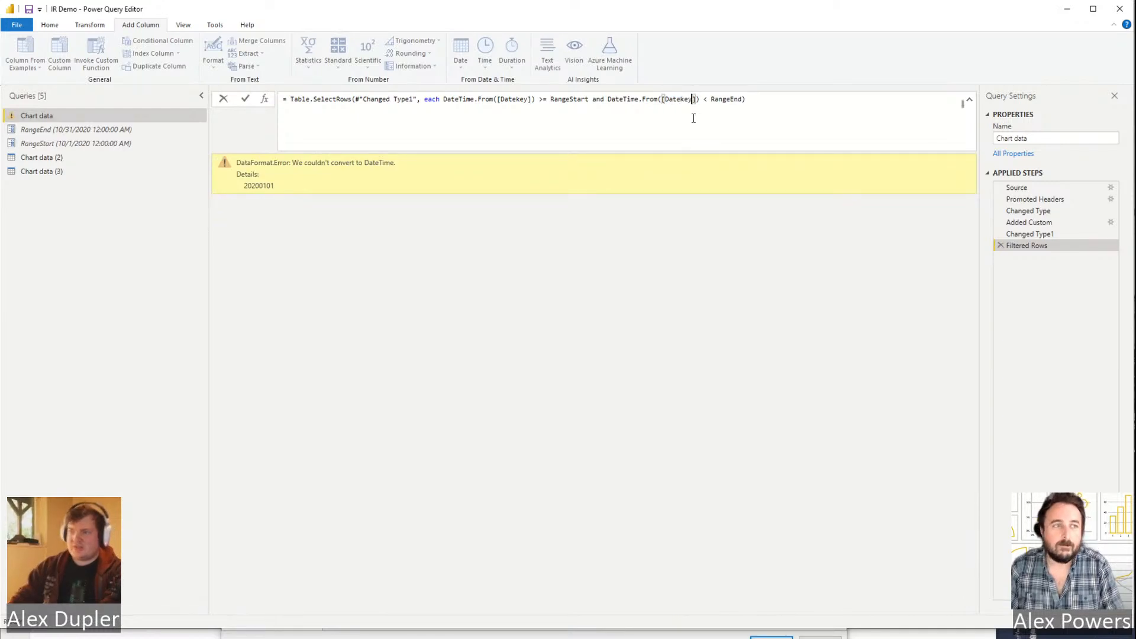
{"action": "key", "text": "Return"}
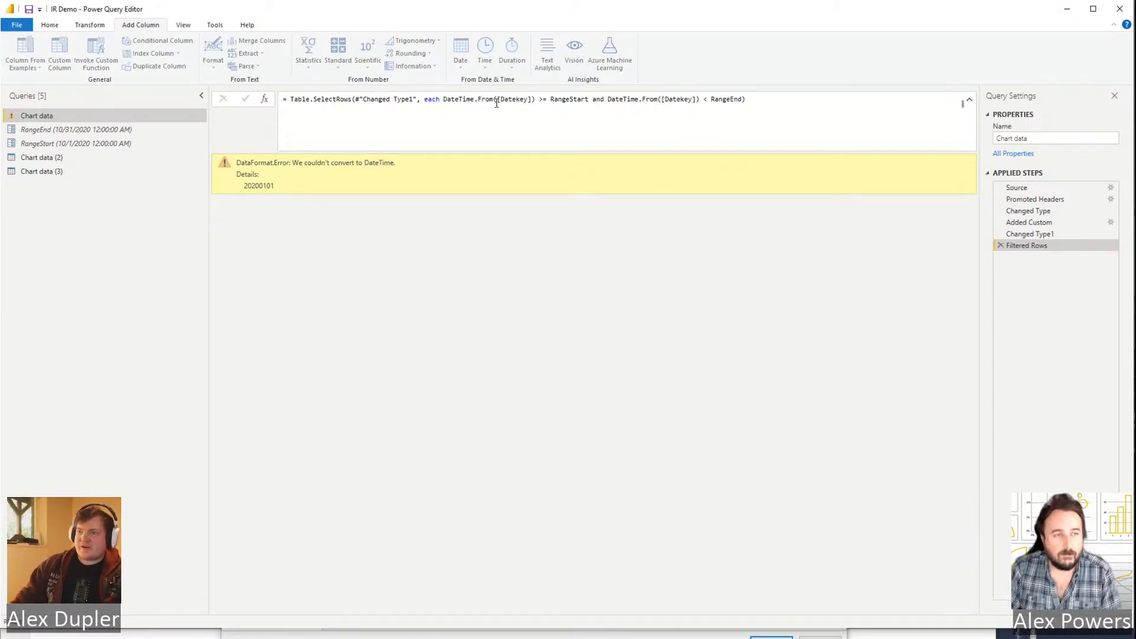
Try to replace DateTime.From( with Date(year( in the first condition of the Filtered Rows formula.
{"action": "left_click_drag", "start_coordinate": [497, 101], "coordinate": [447, 100]}
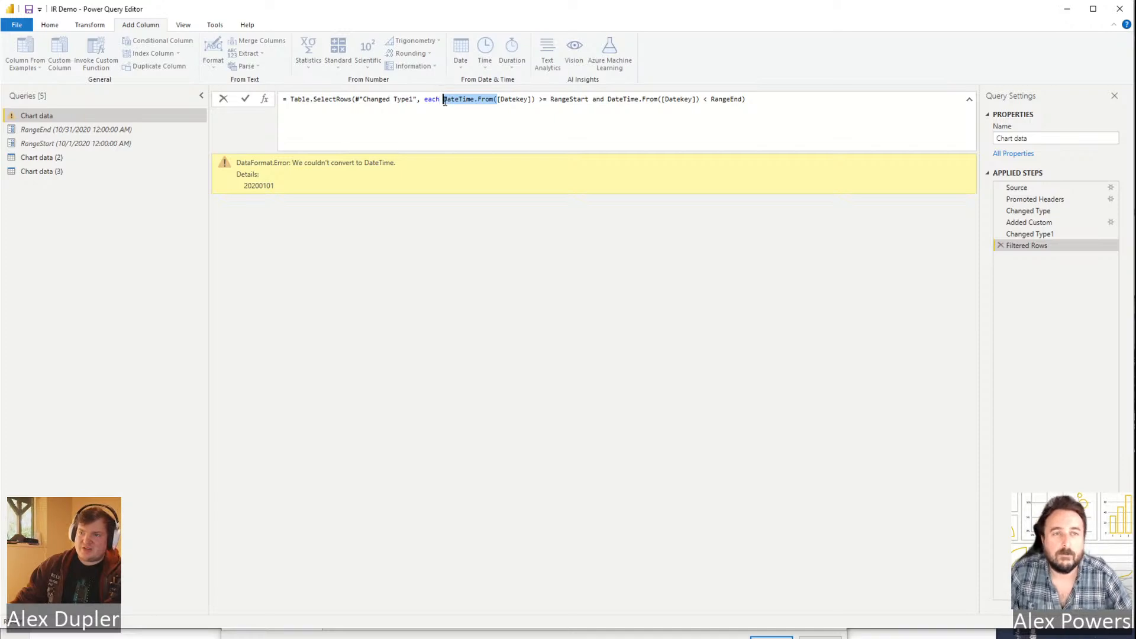
{"action": "type", "text": "Date("}
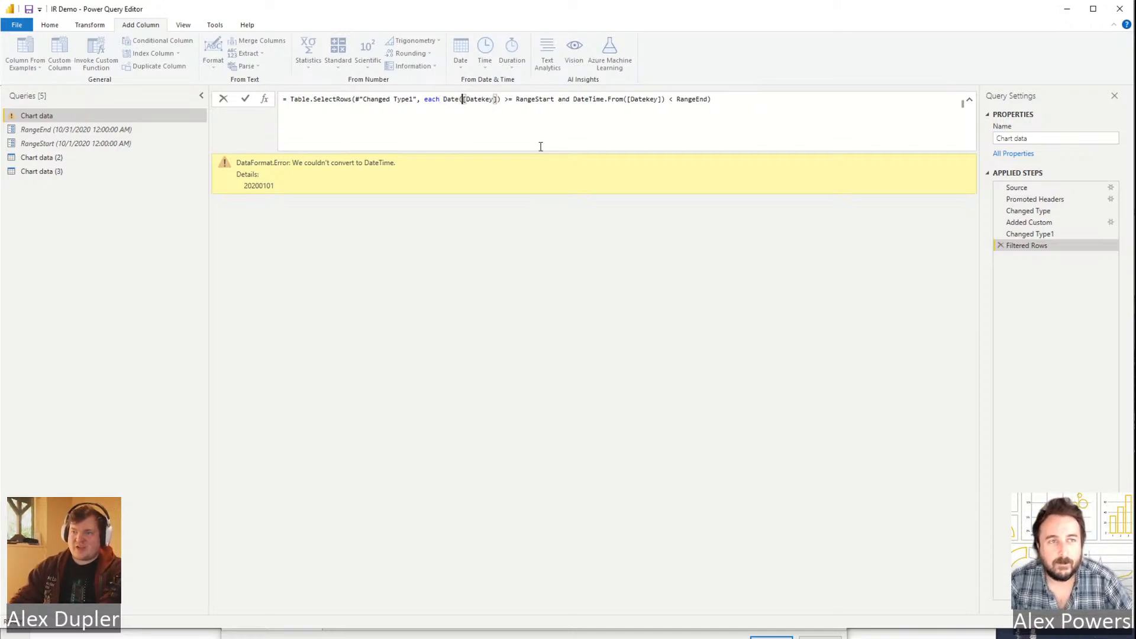
{"action": "type", "text": "year("}
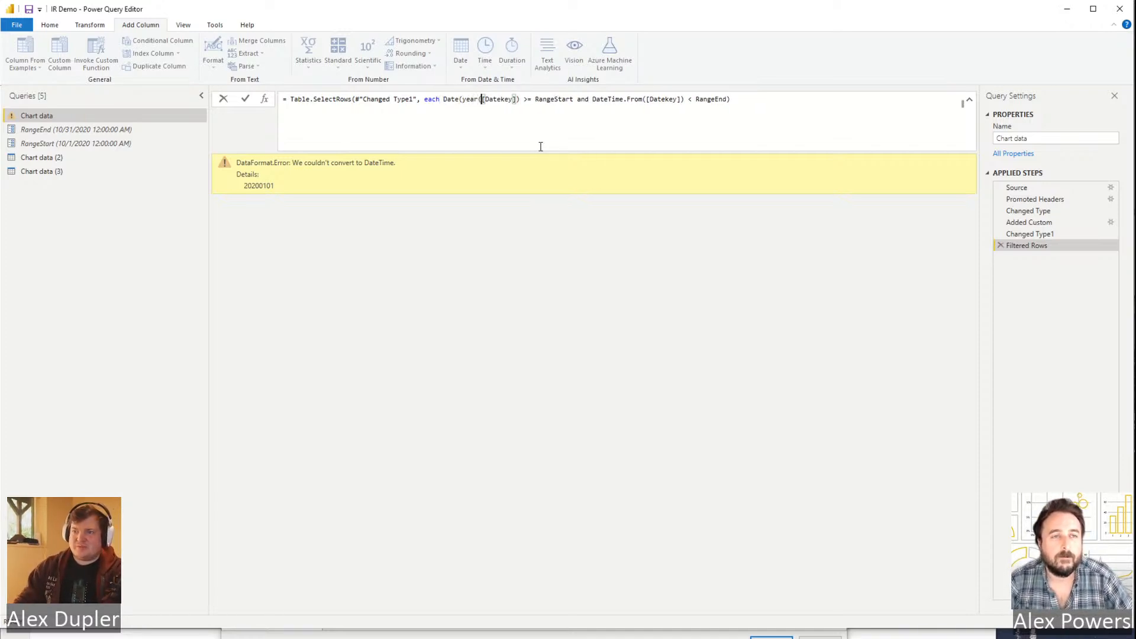
Remove the nested "year(" from the first condition, leaving Date([Datekey]), and apply the Filtered Rows formula.
{"action": "left_click", "coordinate": [519, 98]}
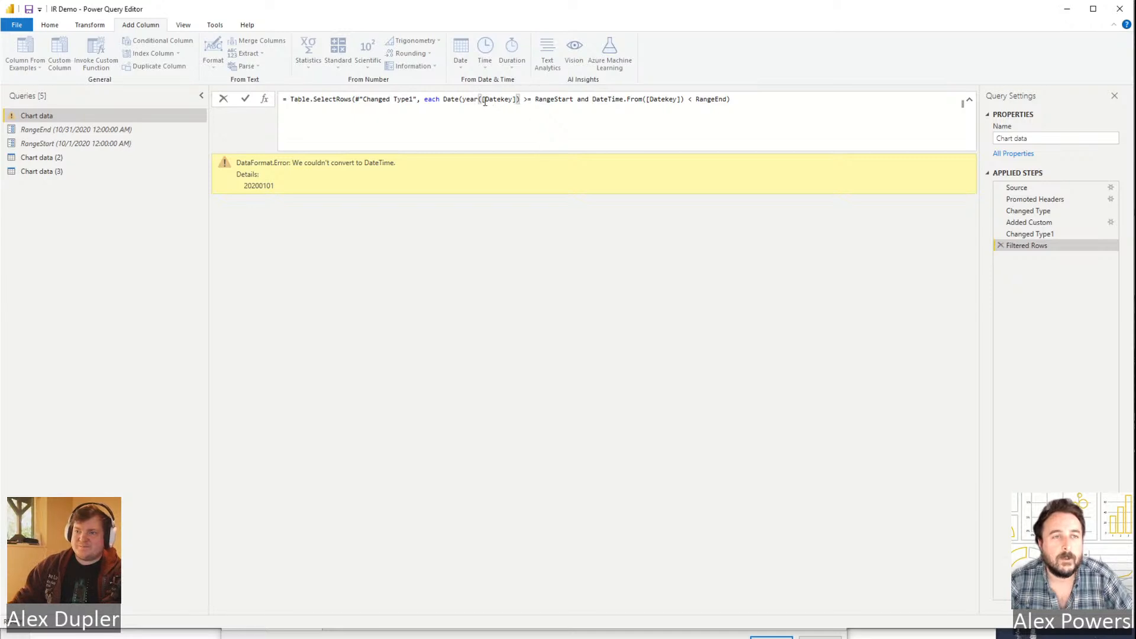
{"action": "left_click_drag", "start_coordinate": [483, 101], "coordinate": [517, 100]}
{"action": "left_click", "coordinate": [528, 100]}
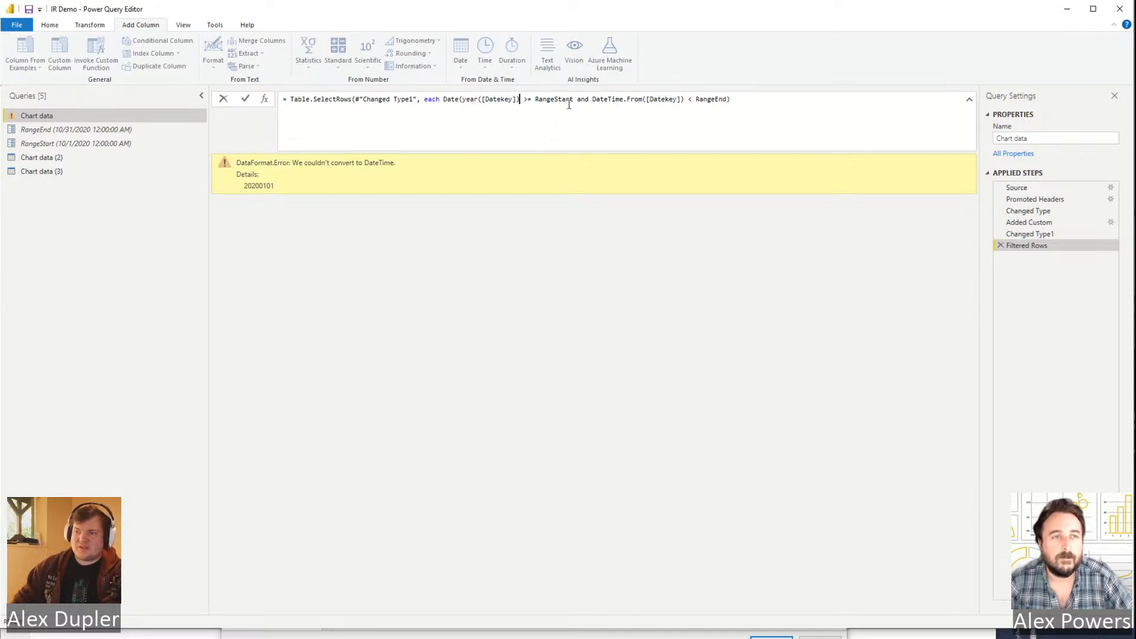
{"action": "key", "text": "Left"}
{"action": "key", "text": "Left"}
{"action": "key", "text": "Left"}
{"action": "key", "text": "Left"}
{"action": "key", "text": "Left"}
{"action": "key", "text": "Left"}
{"action": "key", "text": "Left"}
{"action": "key", "text": "Left"}
{"action": "key", "text": "Left"}
{"action": "key", "text": "Left"}
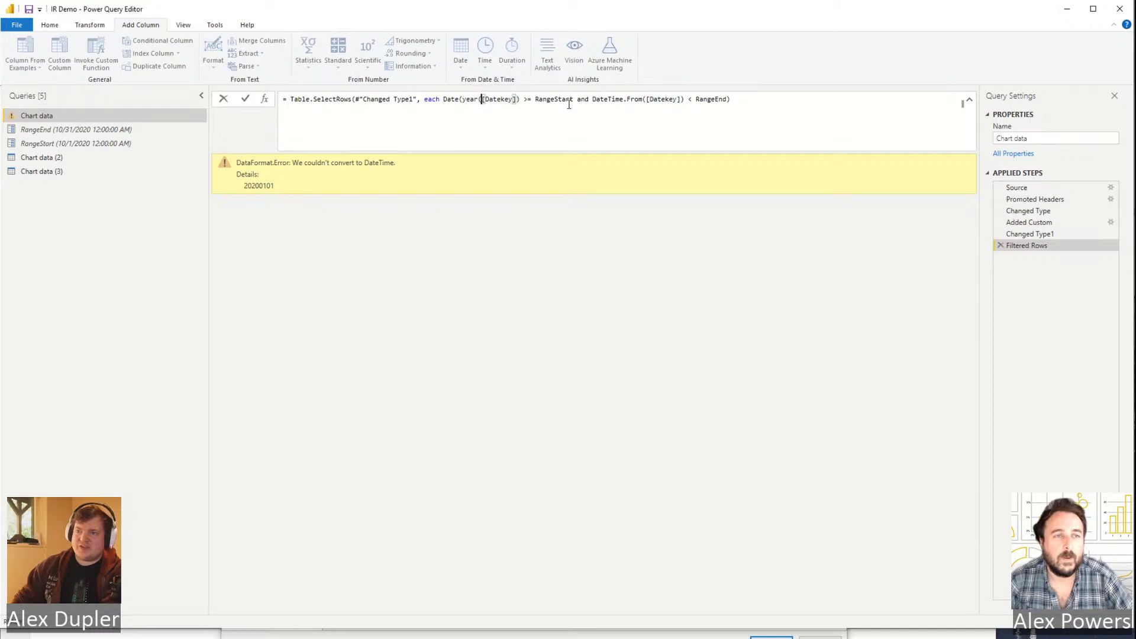
{"action": "key", "text": "Right"}
{"action": "key", "text": "Right"}
{"action": "key", "text": "Right"}
{"action": "key", "text": "Right"}
{"action": "key", "text": "Right"}
{"action": "key", "text": "Right"}
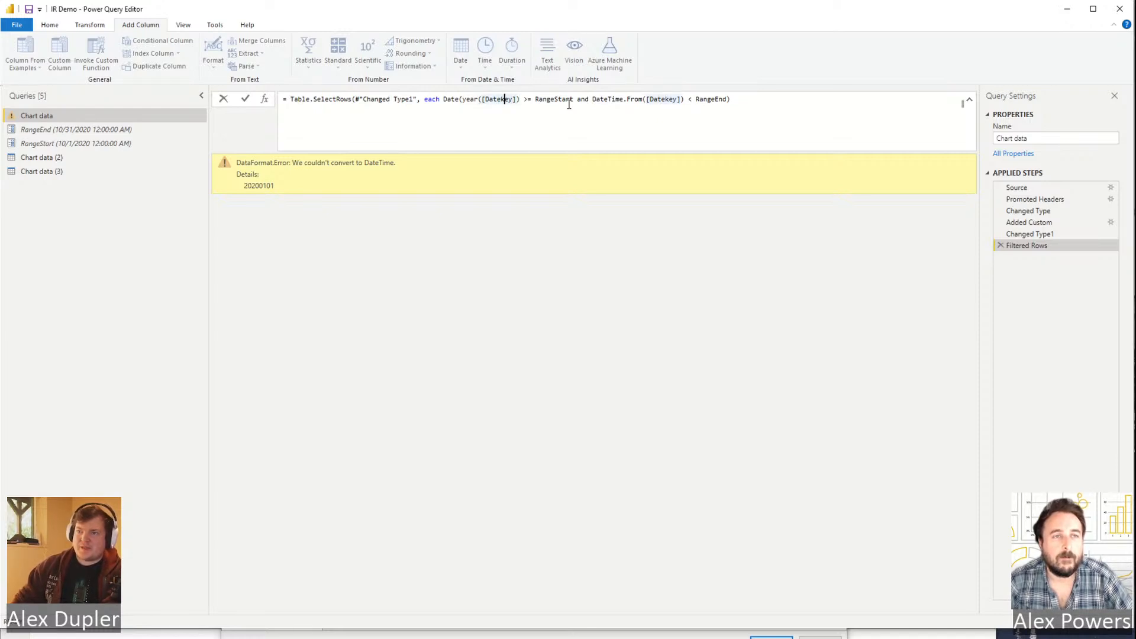
{"action": "key", "text": "Right"}
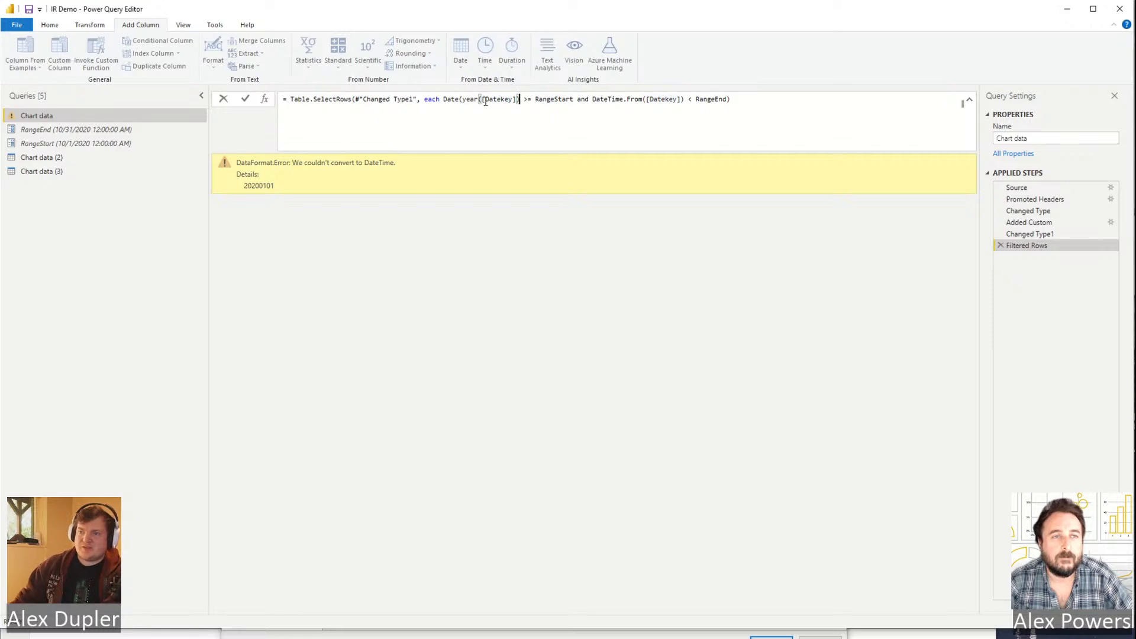
{"action": "key", "text": "Delete"}
{"action": "key", "text": "BackSpace"}
{"action": "key", "text": "BackSpace"}
{"action": "key", "text": "BackSpace"}
{"action": "key", "text": "BackSpace"}
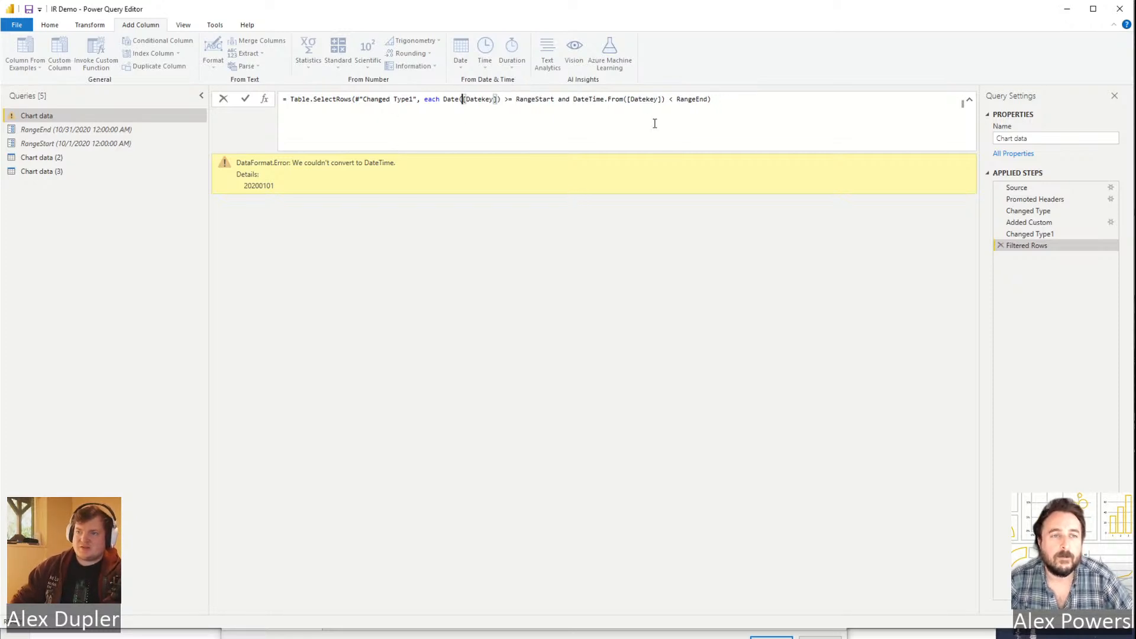
{"action": "key", "text": "Return"}
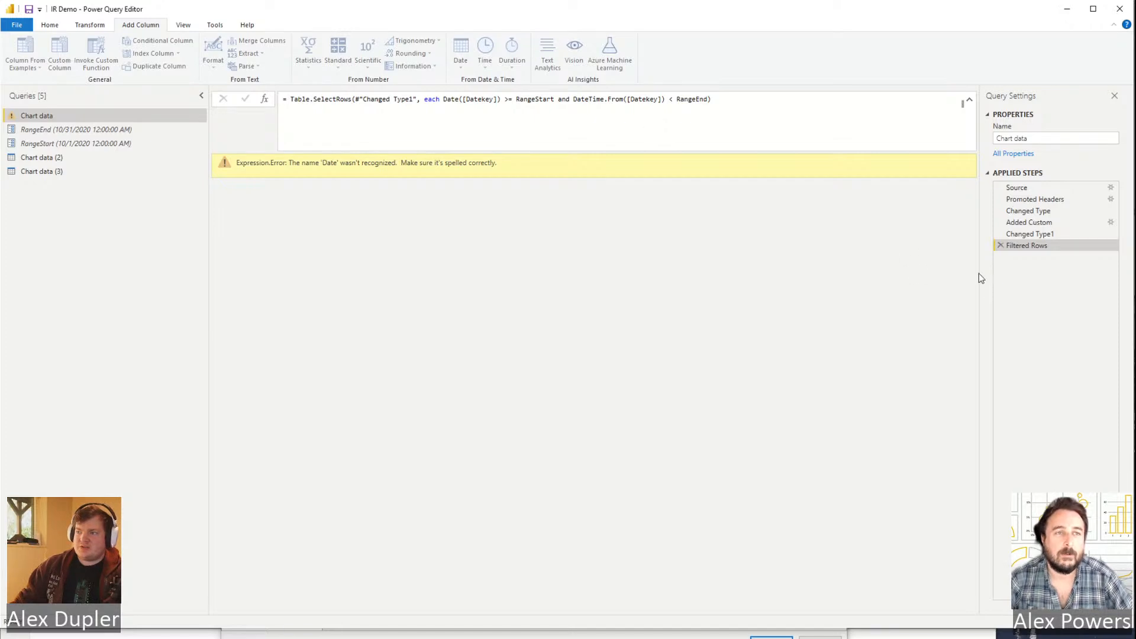
{"action": "left_click", "coordinate": [463, 100]}
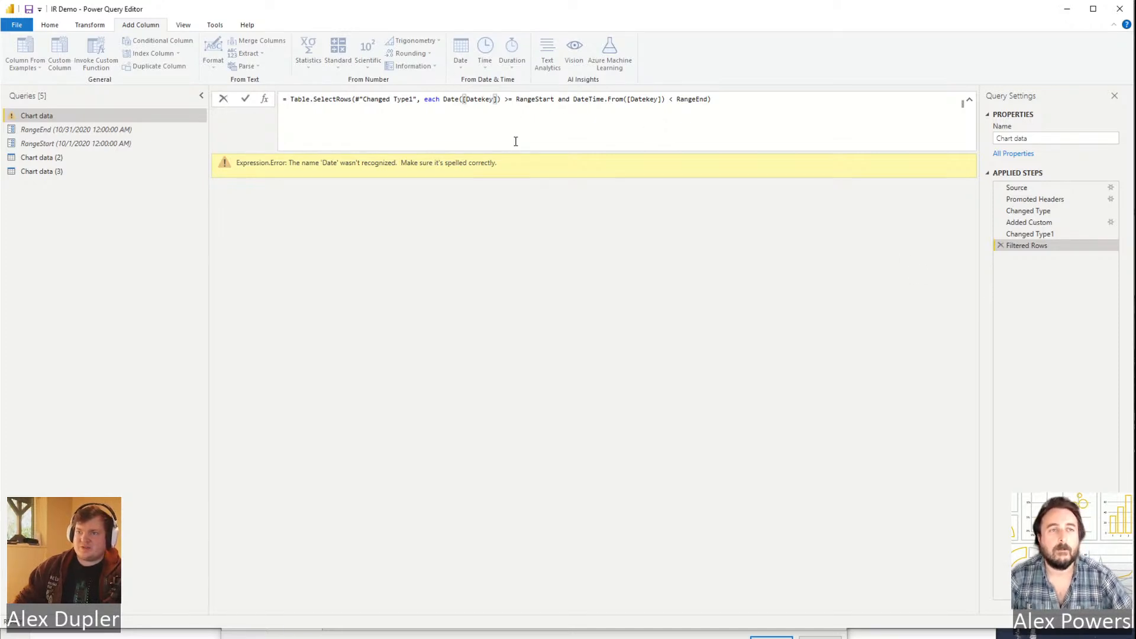
{"action": "left_click", "coordinate": [1041, 232]}
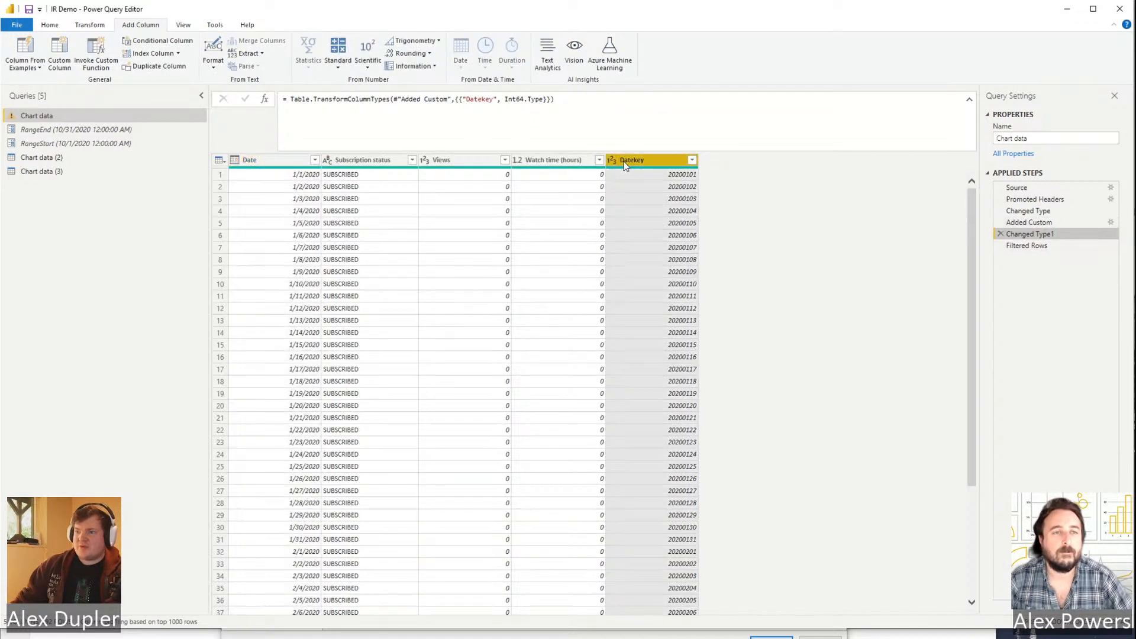
{"action": "left_click", "coordinate": [109, 25]}
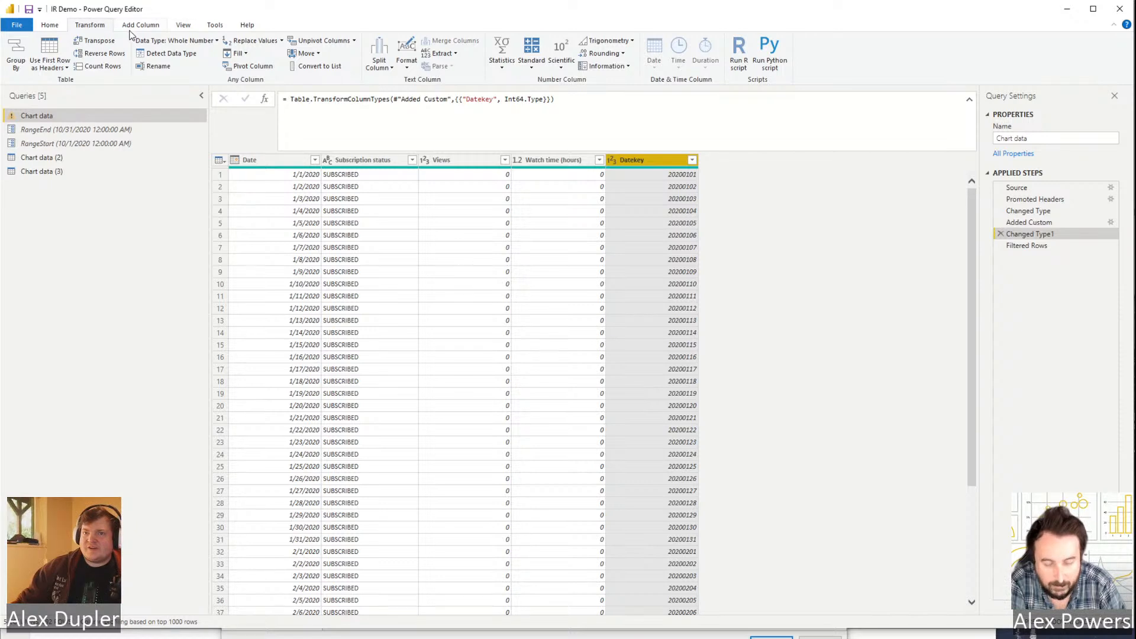
{"action": "left_click", "coordinate": [137, 25]}
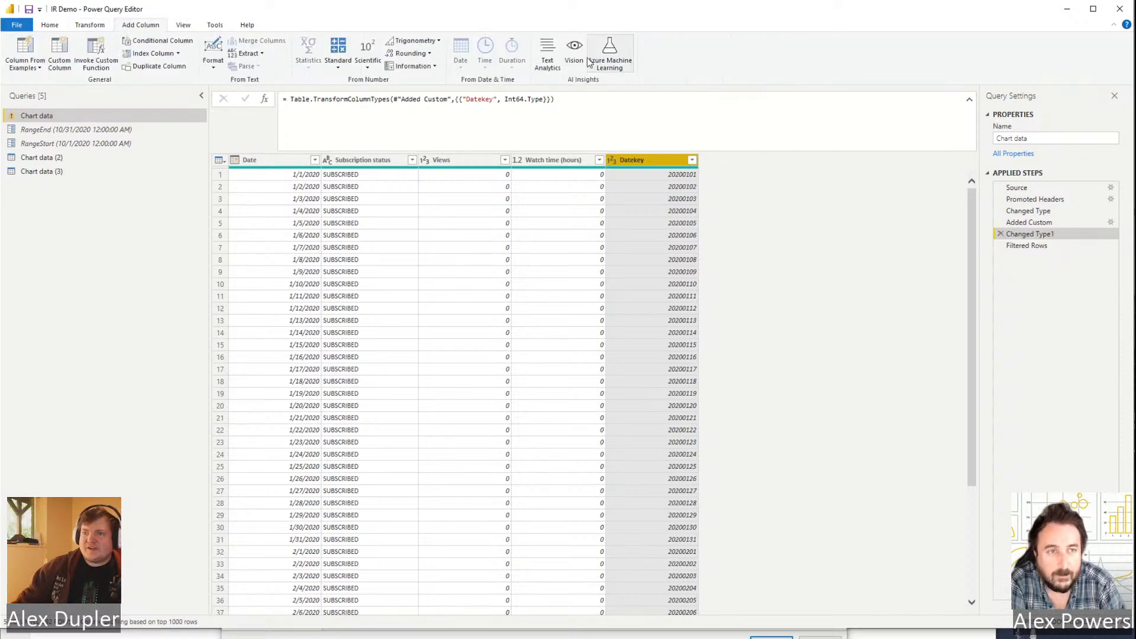
{"action": "right_click", "coordinate": [646, 161]}
{"action": "left_click", "coordinate": [632, 160]}
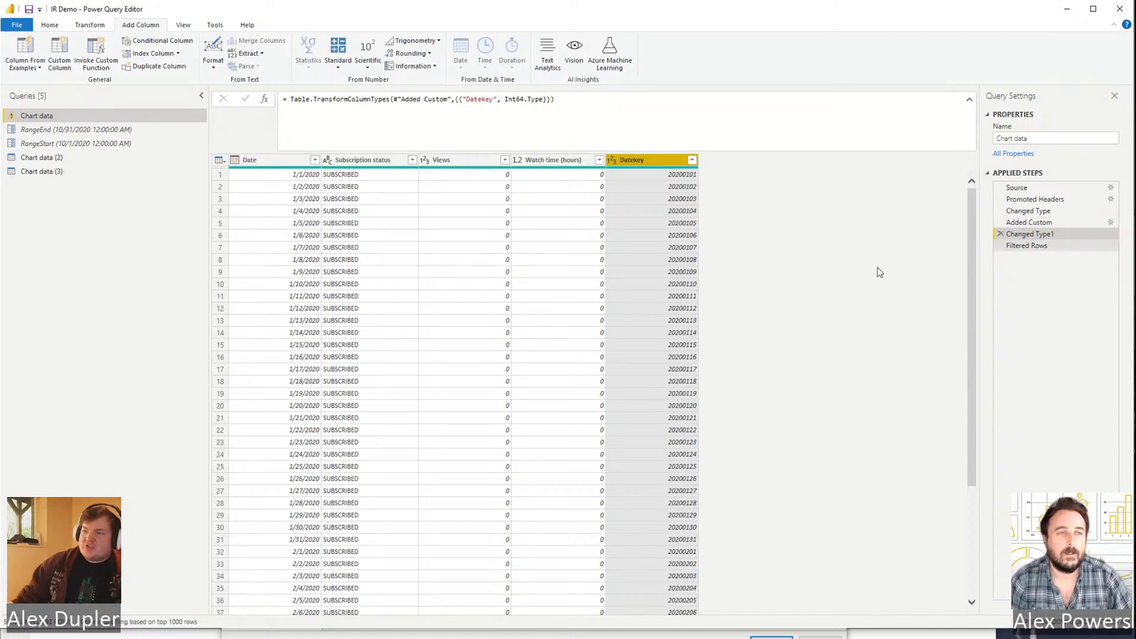
Return to the Filtered Rows step and open its formula for editing.
{"action": "left_click", "coordinate": [1053, 248]}
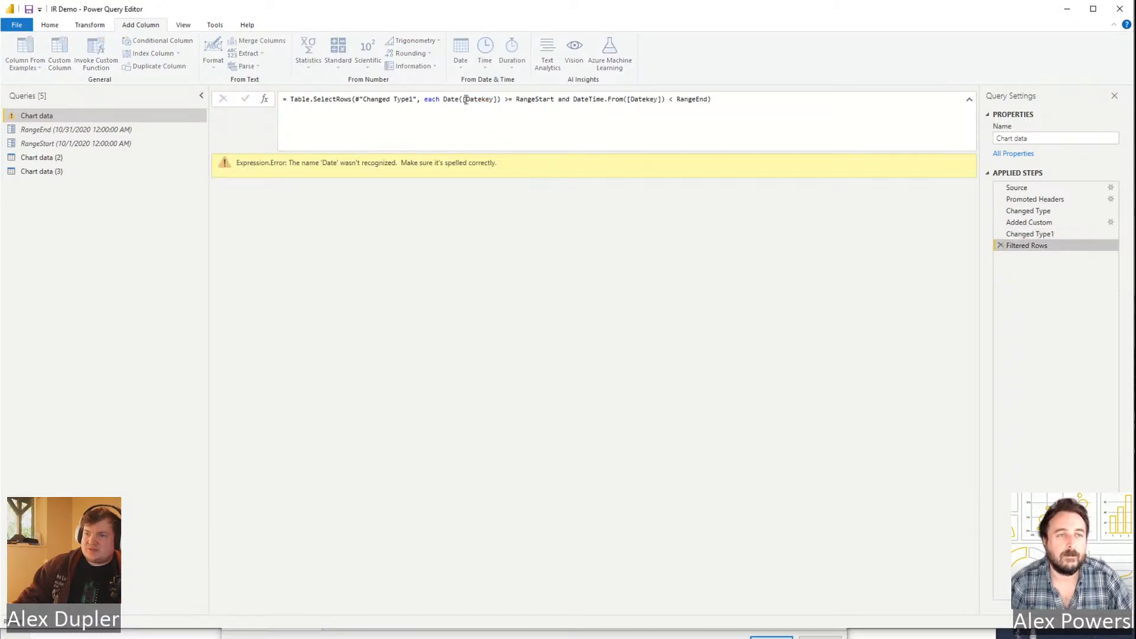
{"action": "left_click", "coordinate": [465, 100]}
{"action": "key", "text": "End"}
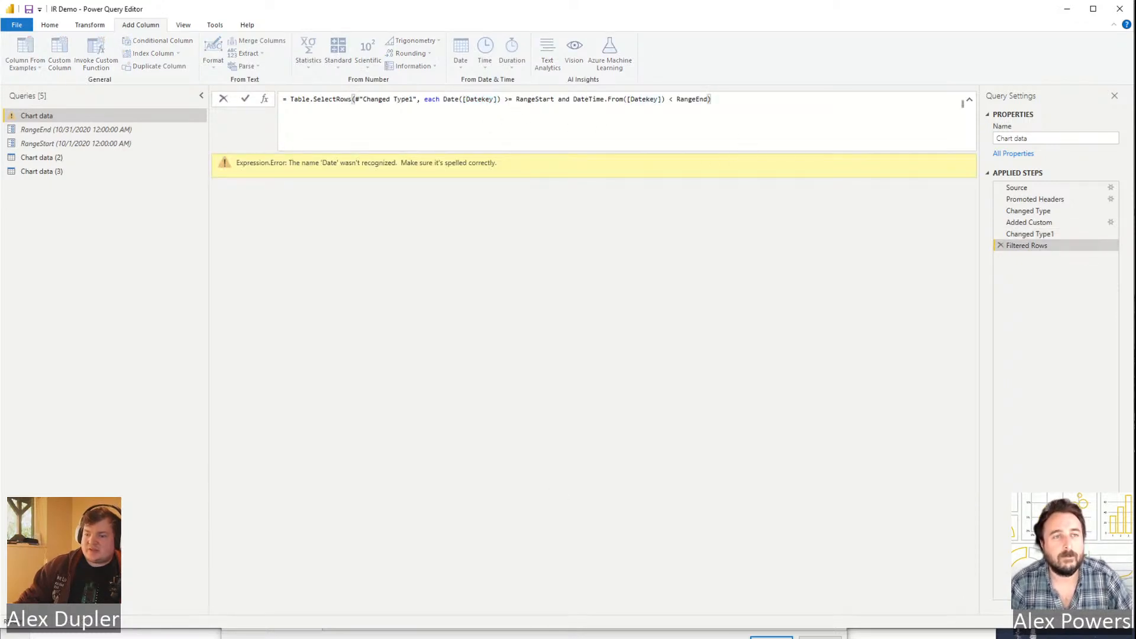
{"action": "right_click", "coordinate": [554, 638]}
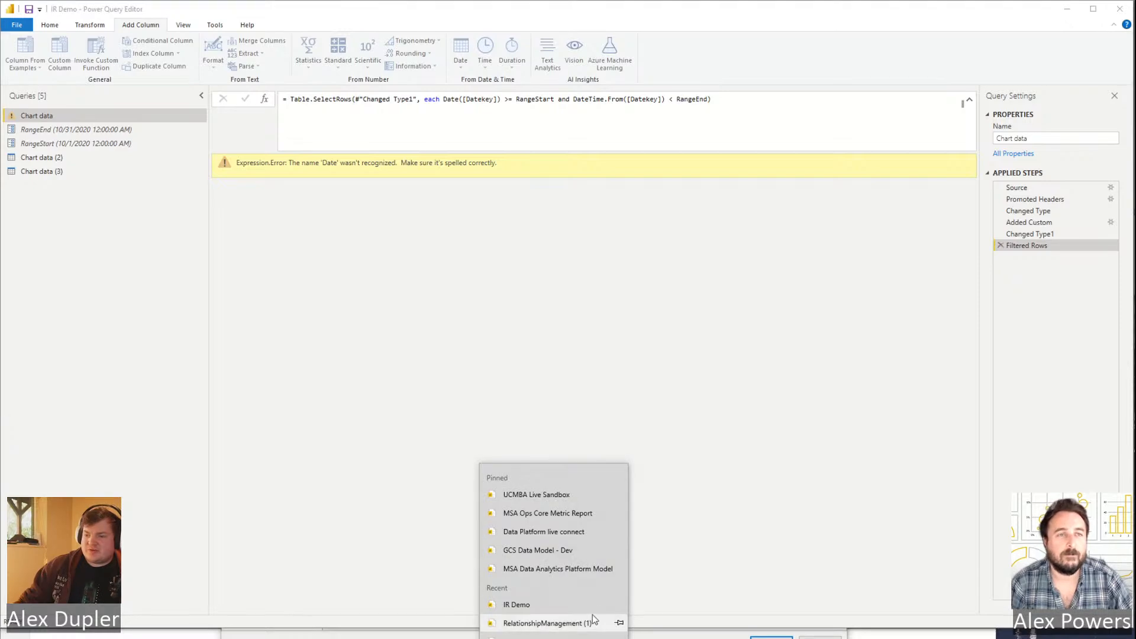
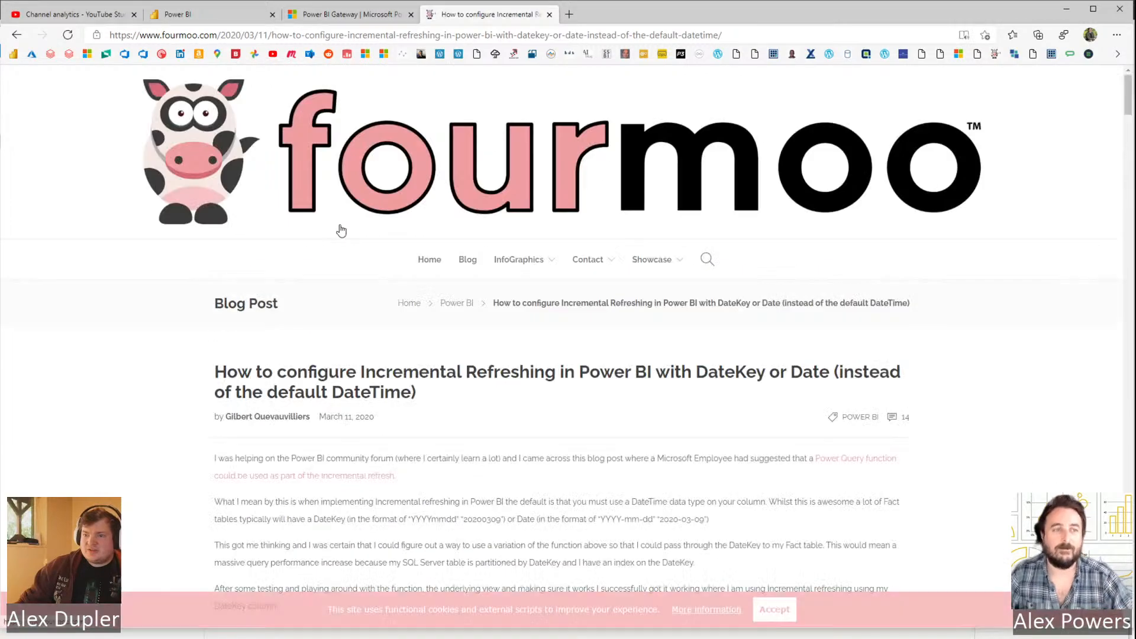
Copy the Table.SelectRows code that compares InvoiceDateKey with RangeStart and RangeEnd from the fourmoo article in the browser.
{"action": "scroll", "coordinate": [339, 229], "scroll_direction": "down", "scroll_amount": 6}
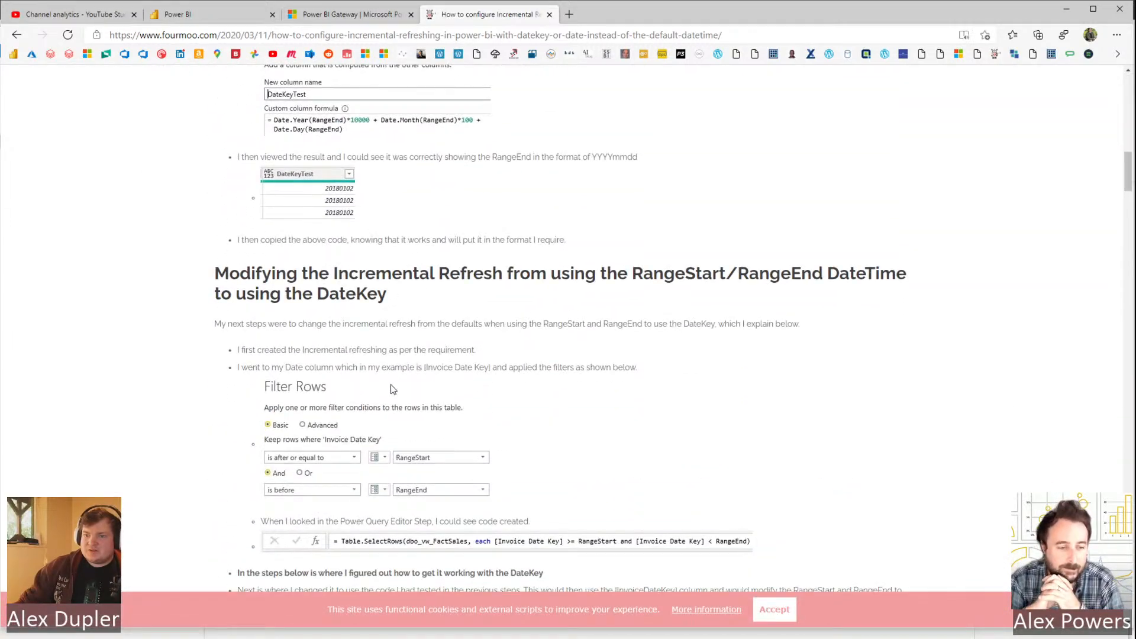
{"action": "triple_click", "coordinate": [429, 339]}
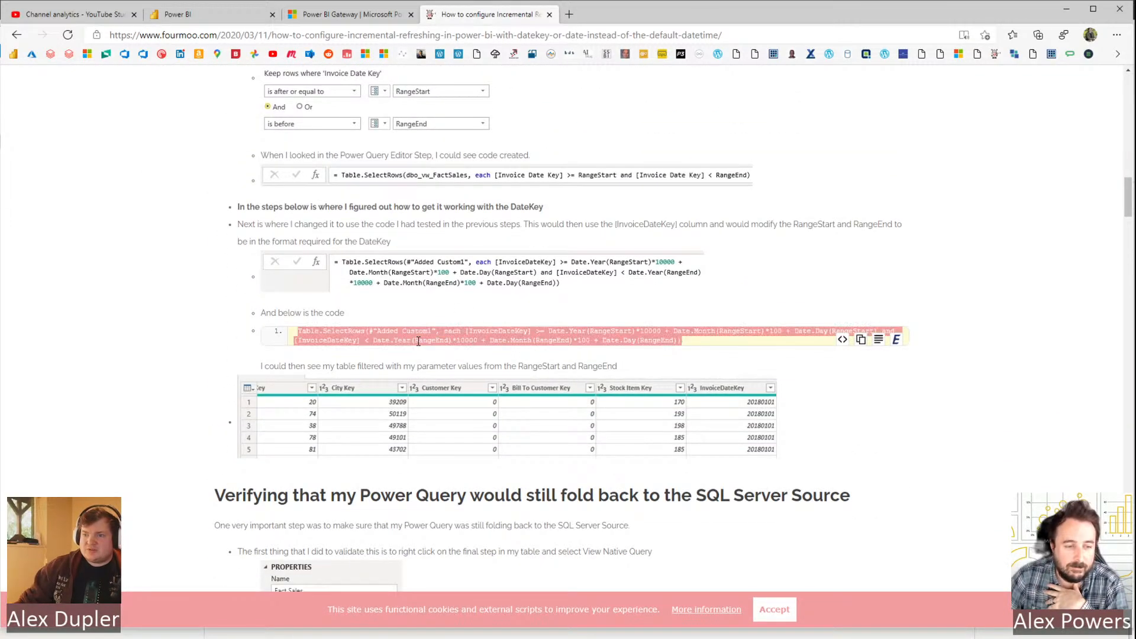
{"action": "left_click", "coordinate": [651, 240]}
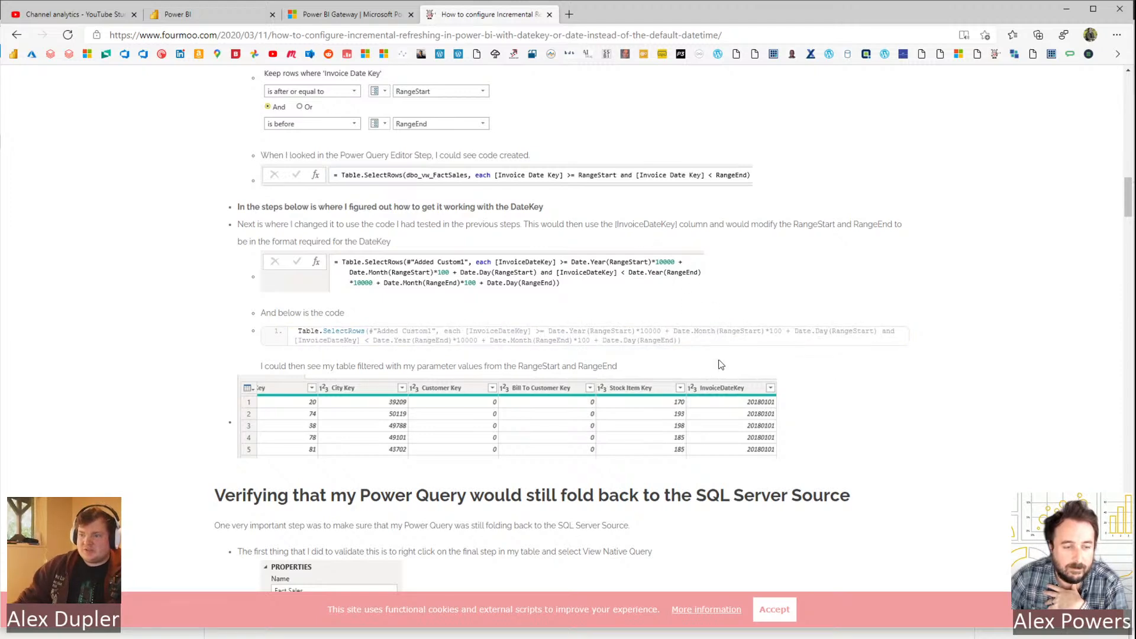
{"action": "triple_click", "coordinate": [712, 331]}
{"action": "key", "text": "ctrl+c"}
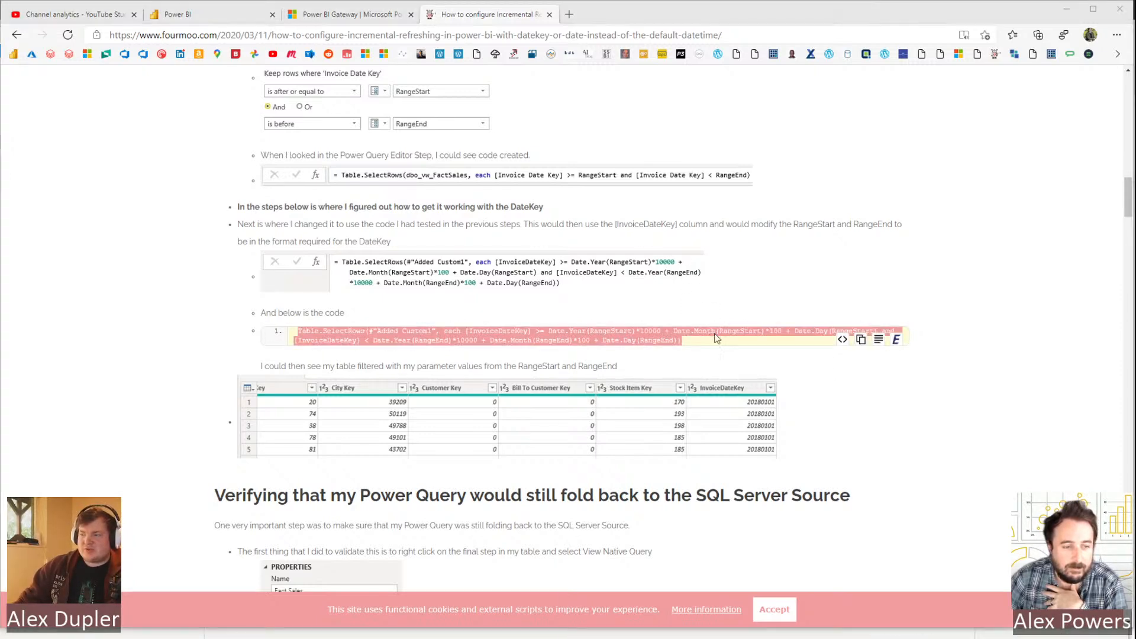
Switch back to Power Query Editor and replace the entire Filtered Rows formula with the copied Table.SelectRows code.
{"action": "key", "text": "alt+Tab"}
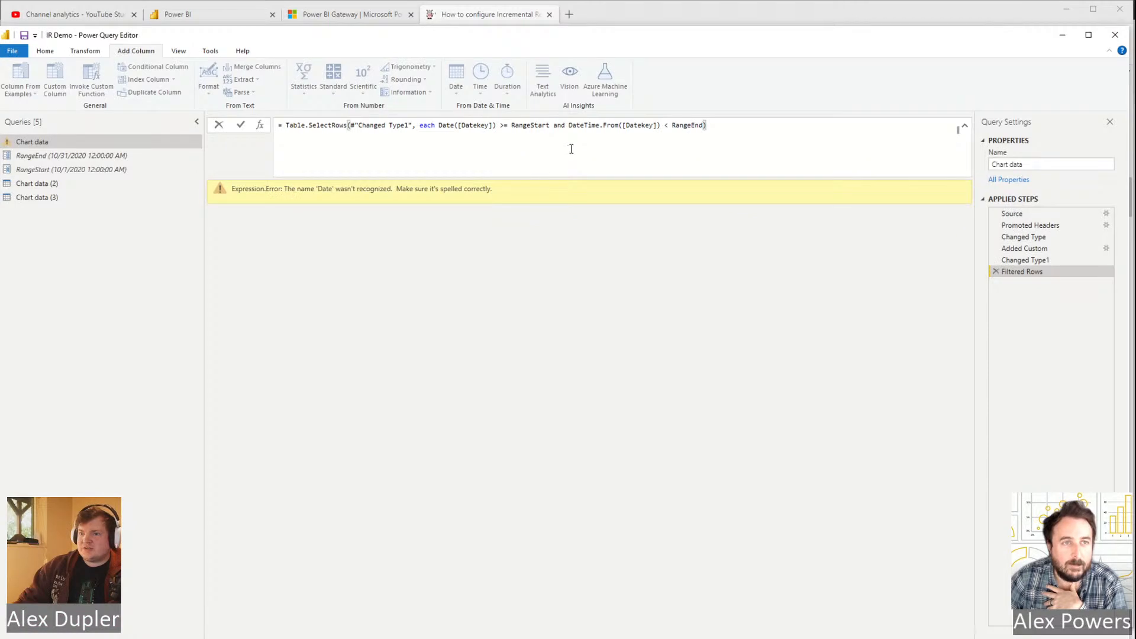
{"action": "key", "text": "ctrl+a"}
{"action": "key", "text": "ctrl+v"}
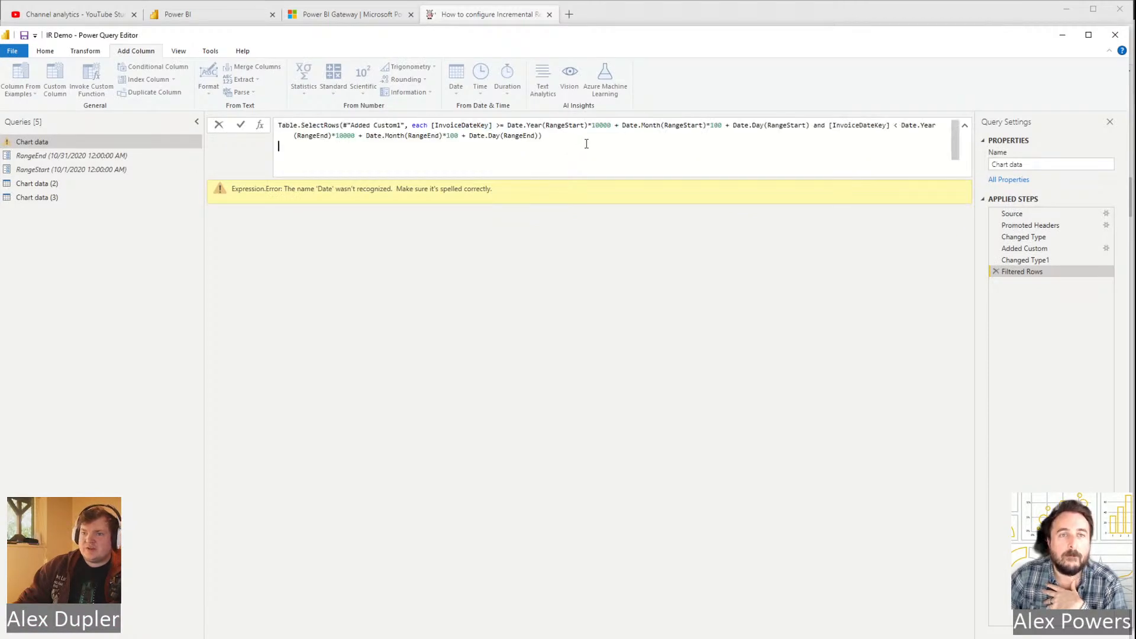
Replace InvoiceDateKey with Date in the first condition of the Filtered Rows formula.
{"action": "double_click", "coordinate": [478, 126]}
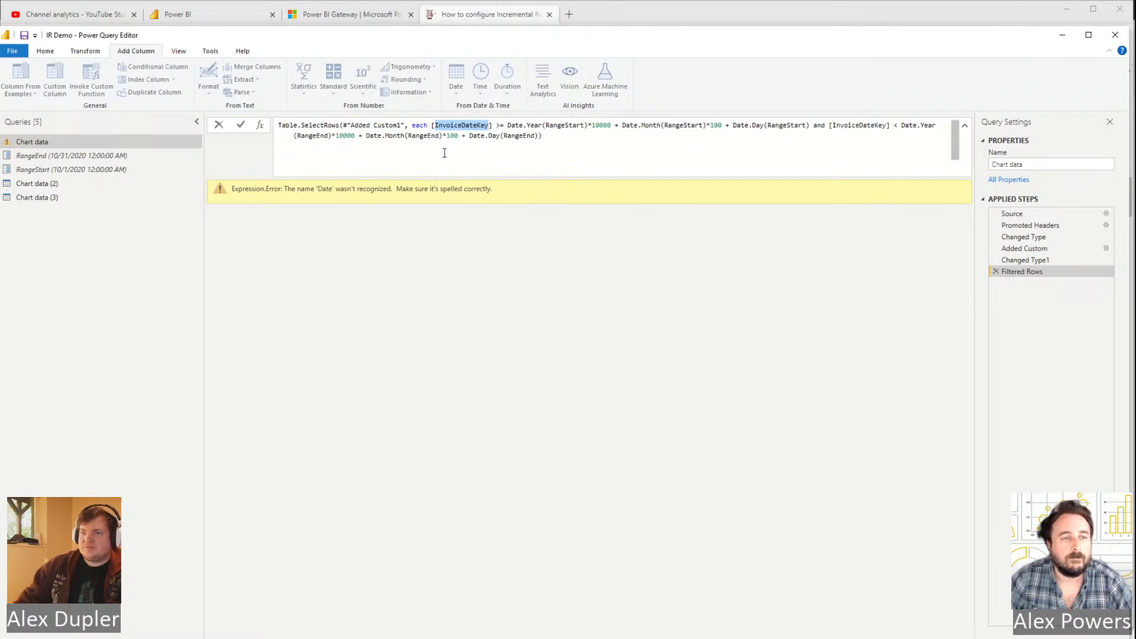
{"action": "type", "text": "Date"}
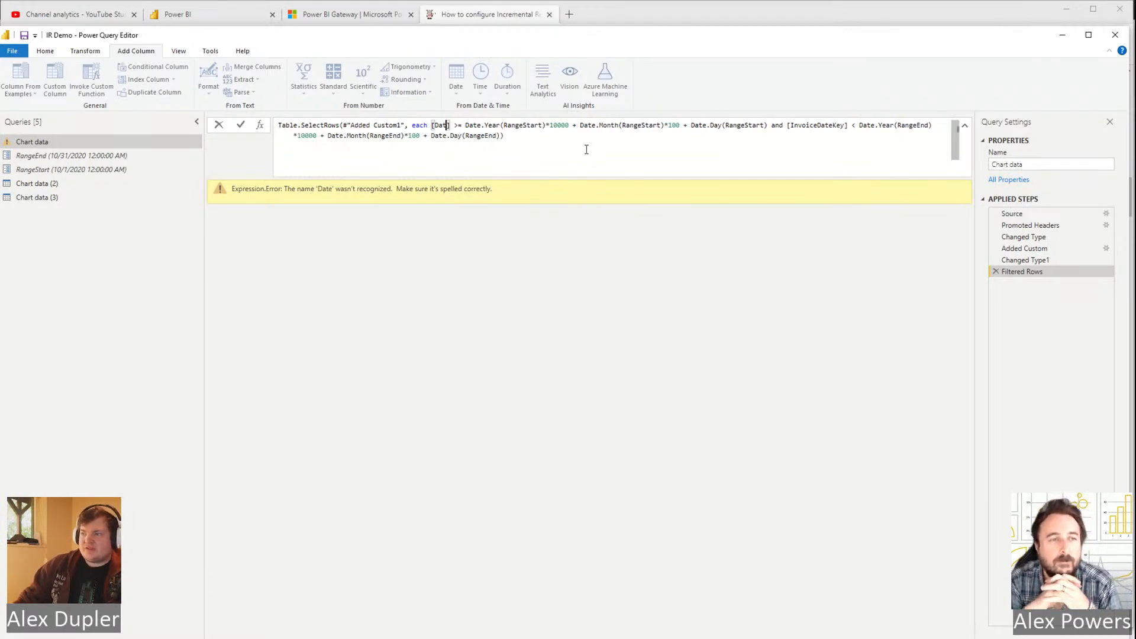
{"action": "left_click", "coordinate": [481, 126]}
Examine how the formula compares the key column with the year, month and day expressions built from RangeStart and RangeEnd.
{"action": "double_click", "coordinate": [522, 126]}
{"action": "left_click", "coordinate": [597, 127]}
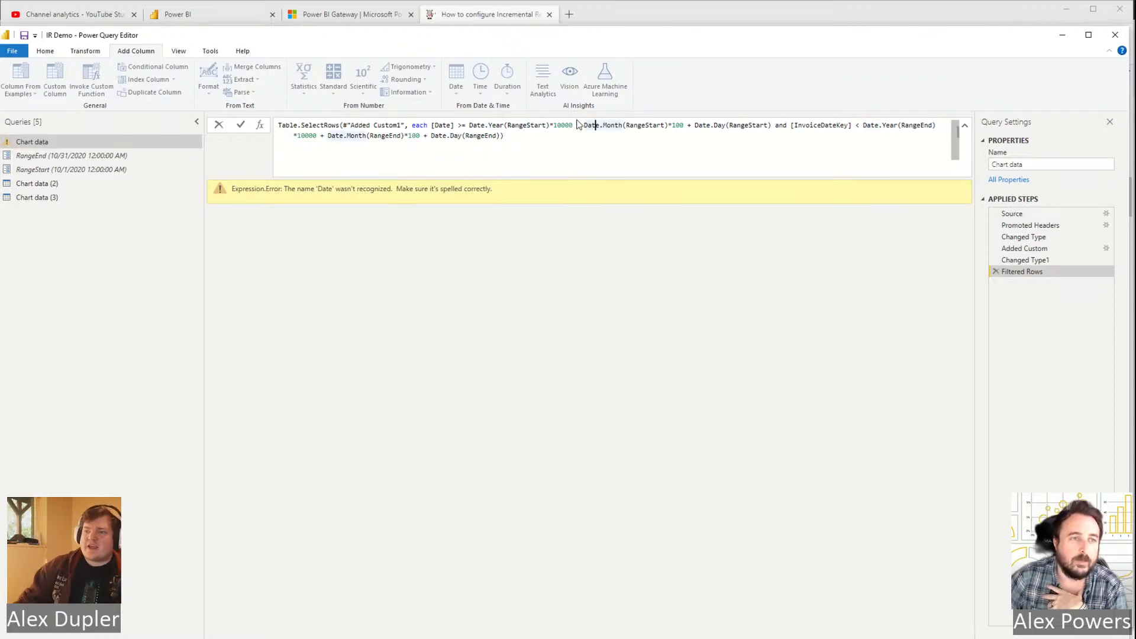
{"action": "left_click", "coordinate": [550, 133]}
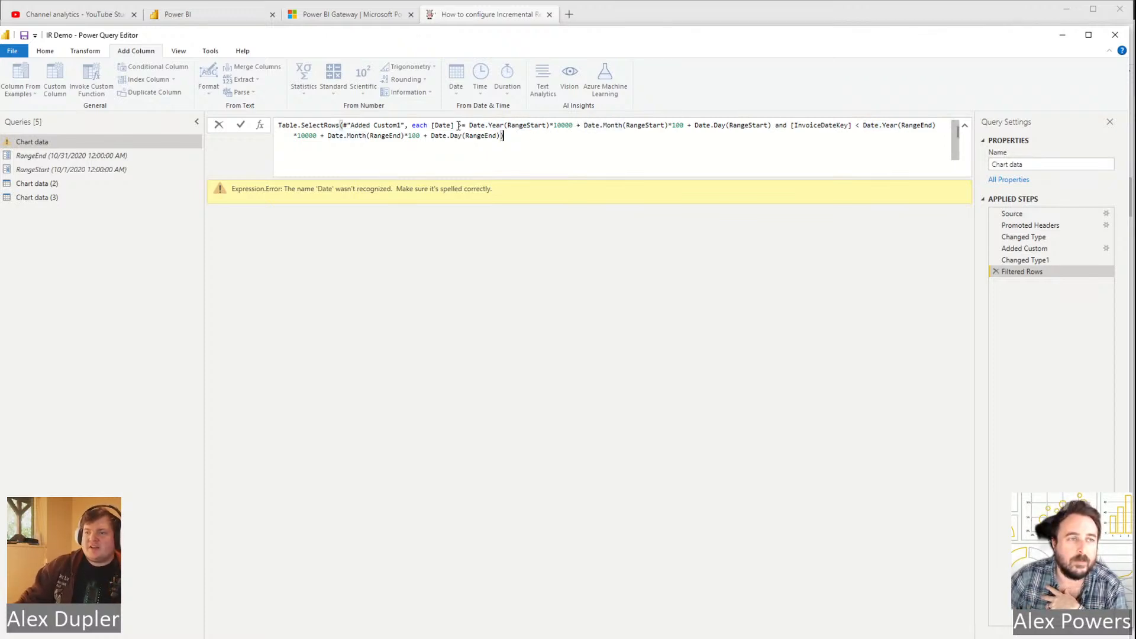
{"action": "double_click", "coordinate": [441, 126]}
{"action": "left_click", "coordinate": [569, 152]}
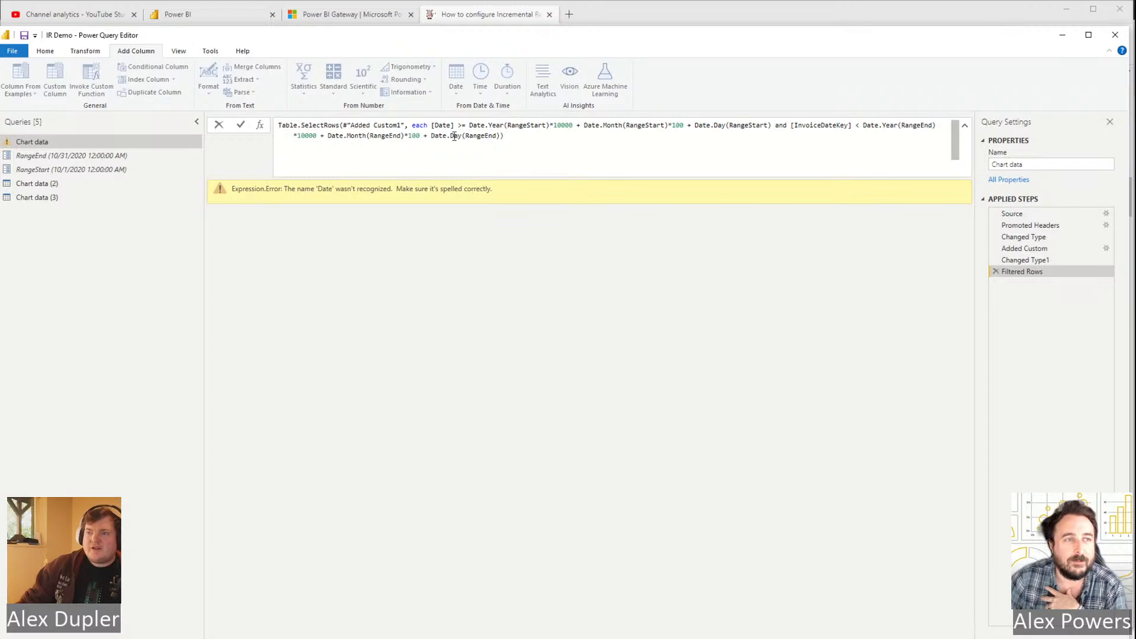
{"action": "left_click_drag", "start_coordinate": [471, 127], "coordinate": [546, 151]}
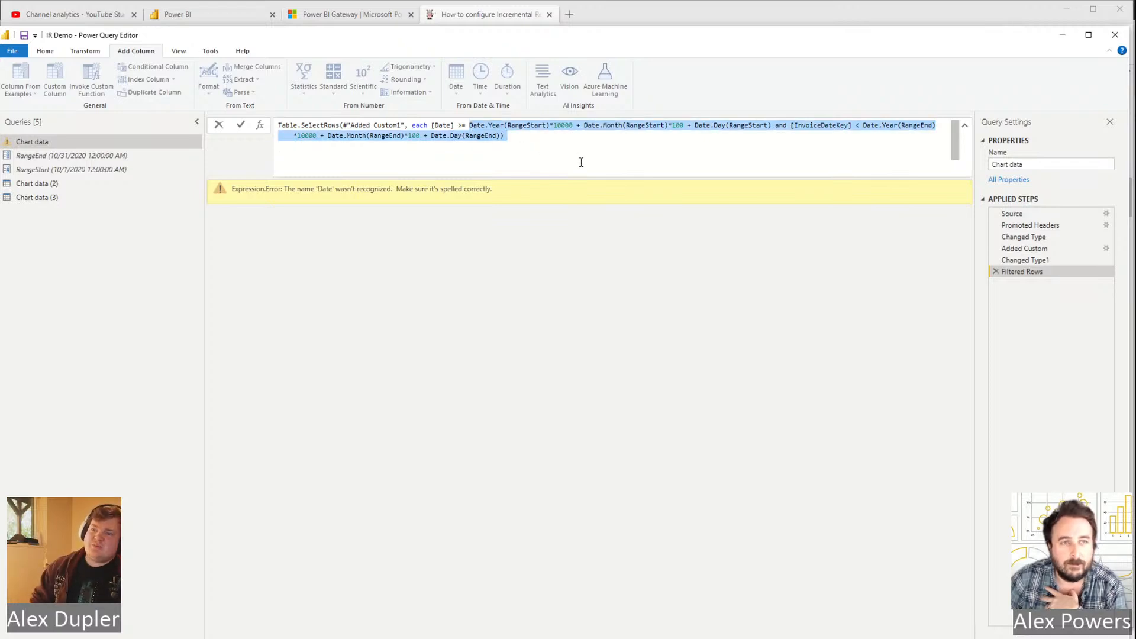
{"action": "left_click", "coordinate": [582, 140]}
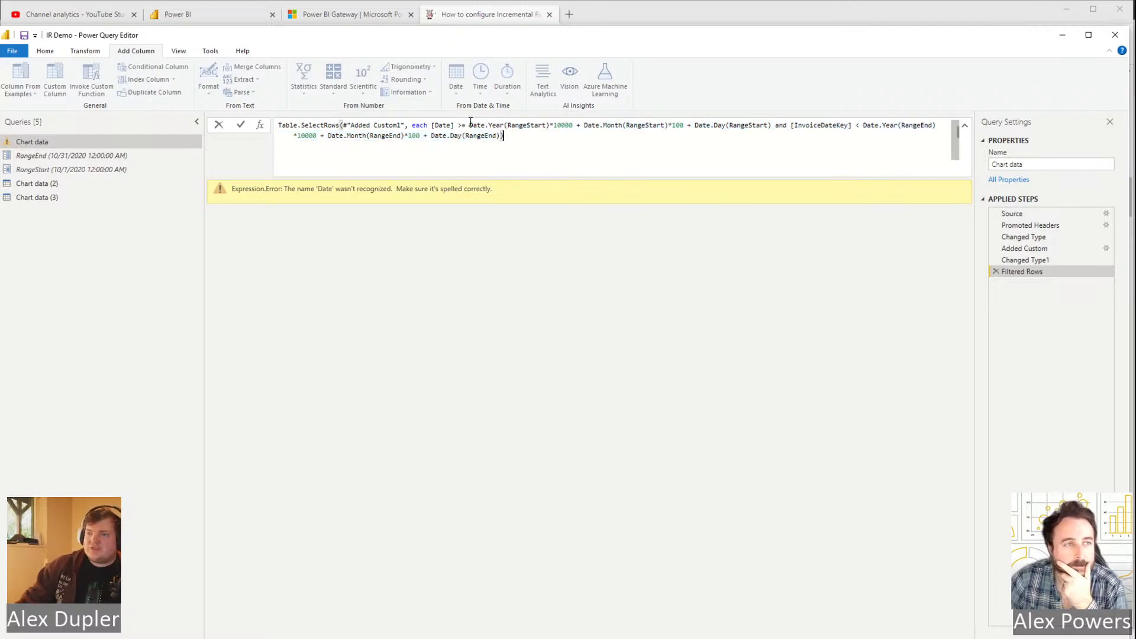
{"action": "double_click", "coordinate": [445, 127]}
{"action": "left_click", "coordinate": [473, 125]}
{"action": "left_click_drag", "start_coordinate": [472, 126], "coordinate": [776, 126]}
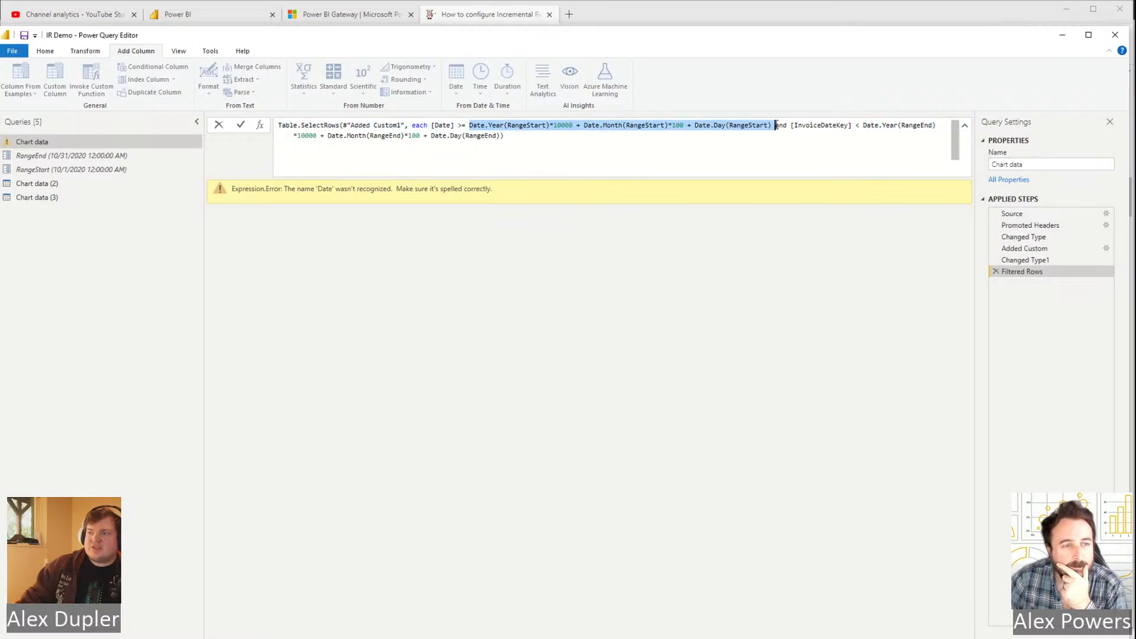
{"action": "left_click", "coordinate": [794, 127]}
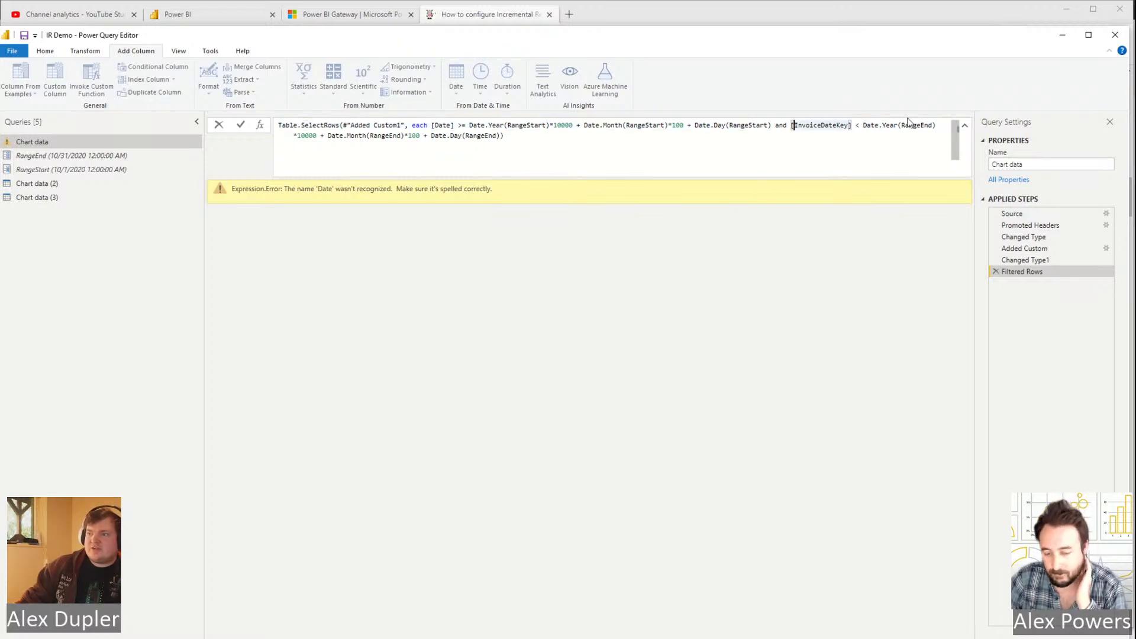
{"action": "left_click", "coordinate": [863, 125]}
{"action": "left_click", "coordinate": [733, 139], "text": "shift"}
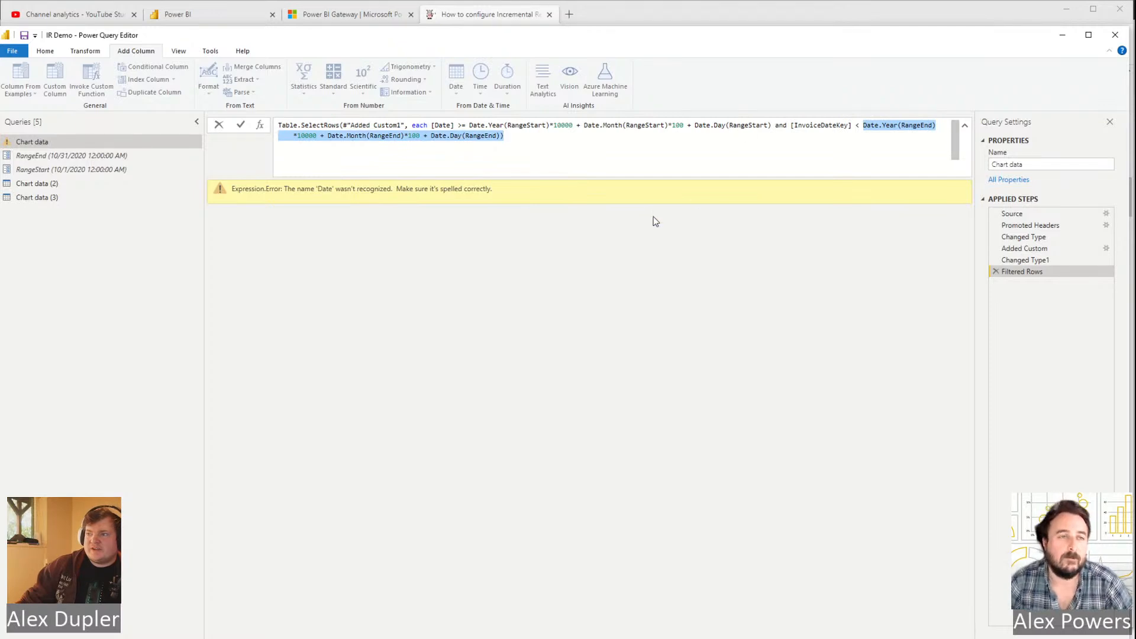
{"action": "left_click", "coordinate": [548, 139]}
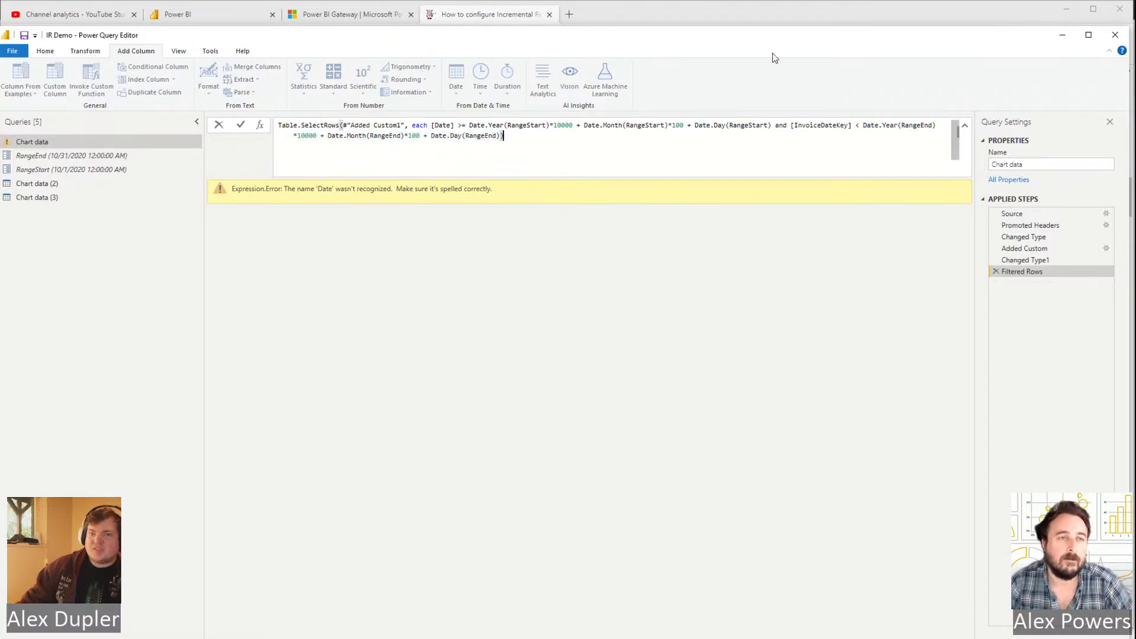
Apply the Filtered Rows formula, remove the quotation marks enclosing the whole Table.SelectRows expression, and apply it again.
{"action": "left_click", "coordinate": [1071, 273]}
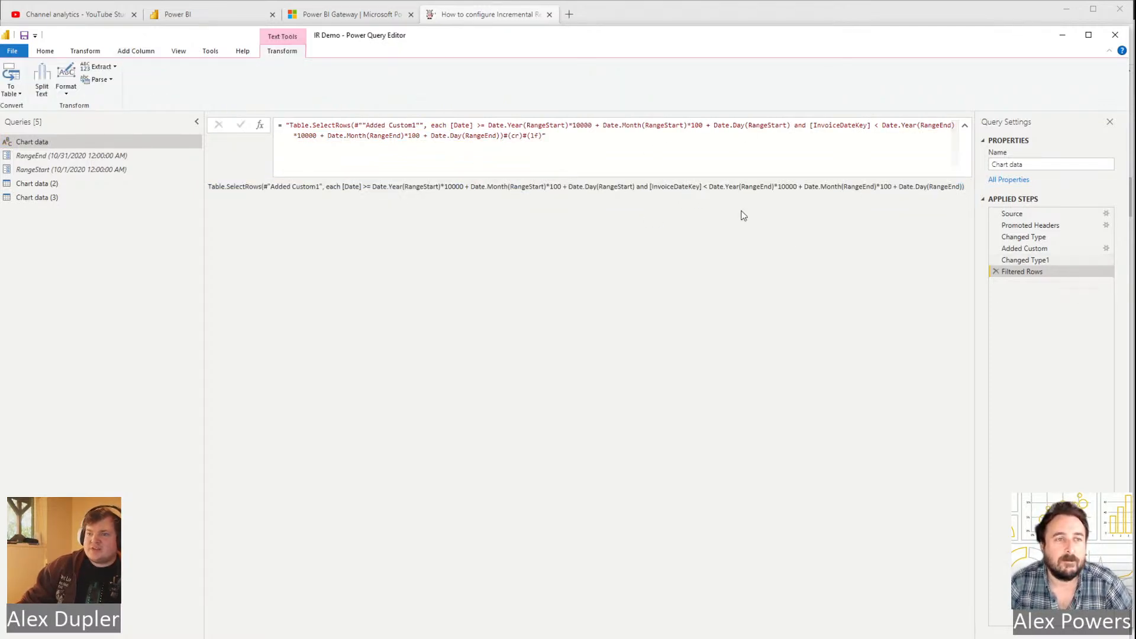
{"action": "left_click", "coordinate": [658, 146]}
{"action": "key", "text": "BackSpace"}
{"action": "key", "text": "Up"}
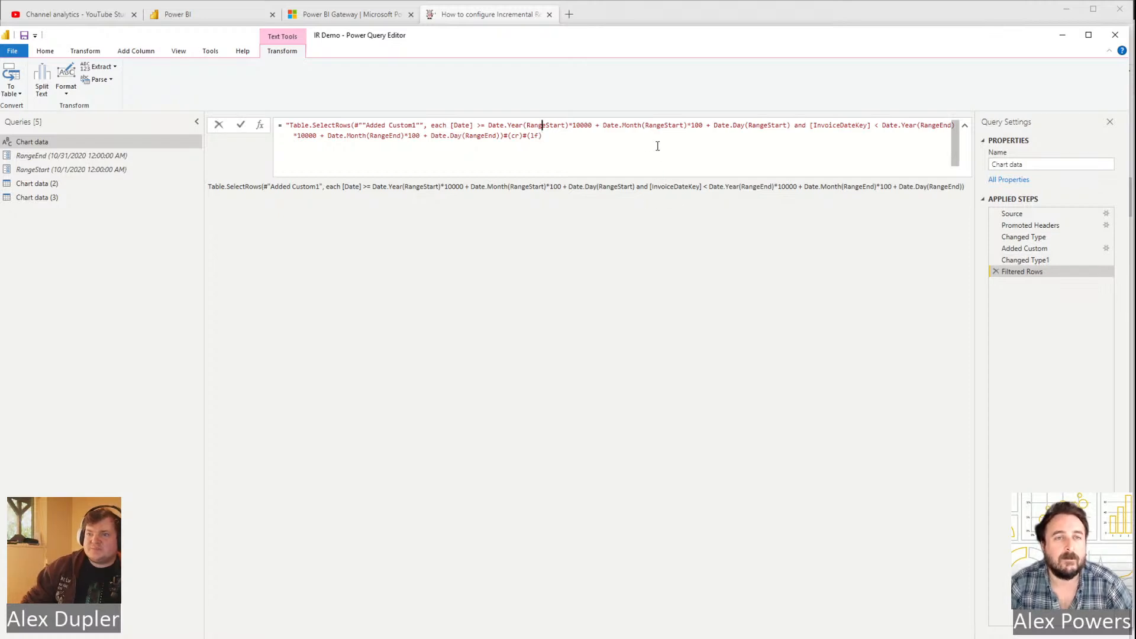
{"action": "key", "text": "Home"}
{"action": "key", "text": "Delete"}
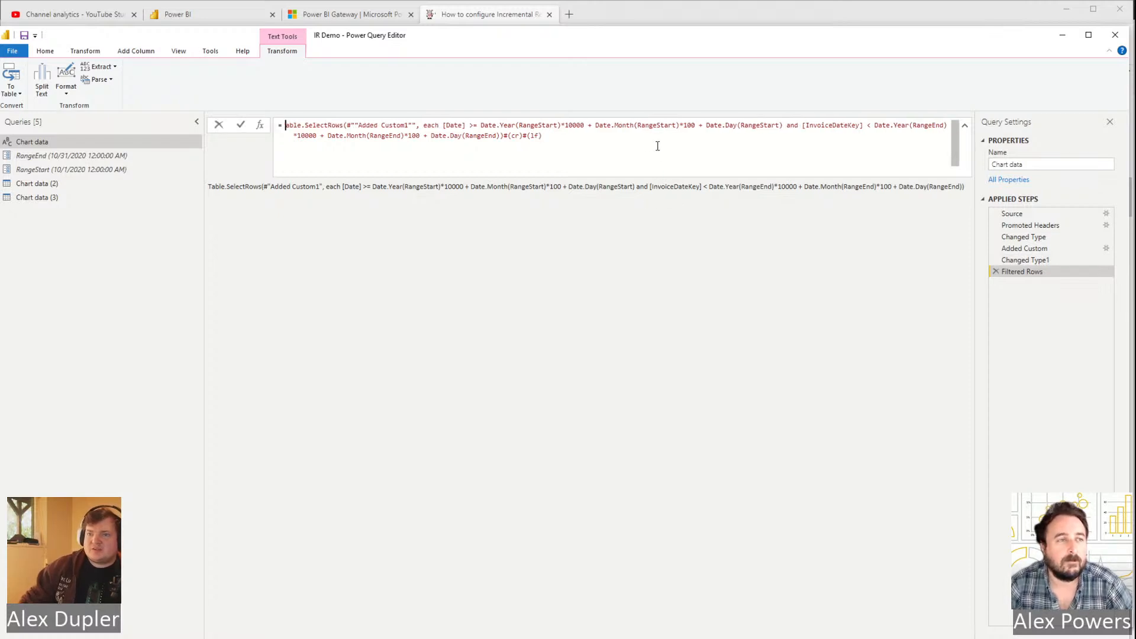
{"action": "key", "text": "End"}
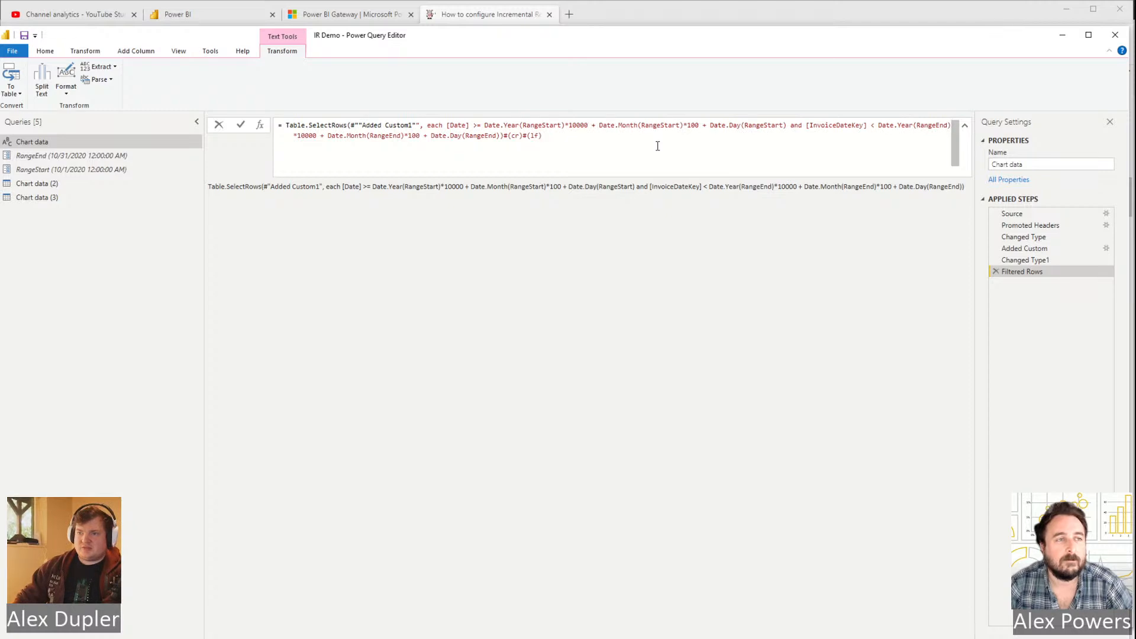
{"action": "key", "text": "Return"}
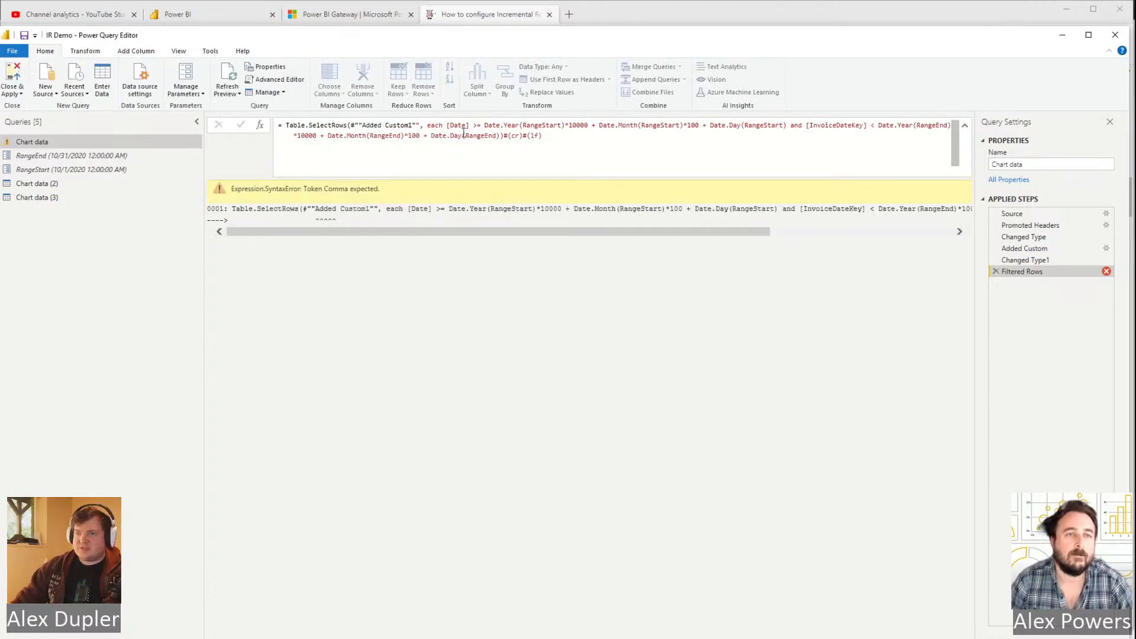
Remove the extra quotation marks around the Added Custom1 step reference and apply the formula.
{"action": "left_click", "coordinate": [418, 125]}
{"action": "key", "text": "BackSpace"}
{"action": "key", "text": "ctrl+Left"}
{"action": "key", "text": "ctrl+Left"}
{"action": "key", "text": "Left"}
{"action": "key", "text": "BackSpace"}
{"action": "key", "text": "Return"}
Try to strip the trailing #(cr)#(lf) characters from the end of the Filtered Rows formula and apply it.
{"action": "left_click", "coordinate": [587, 139]}
{"action": "key", "text": "BackSpace"}
{"action": "key", "text": "BackSpace"}
{"action": "key", "text": "BackSpace"}
{"action": "key", "text": "BackSpace"}
{"action": "key", "text": "Return"}
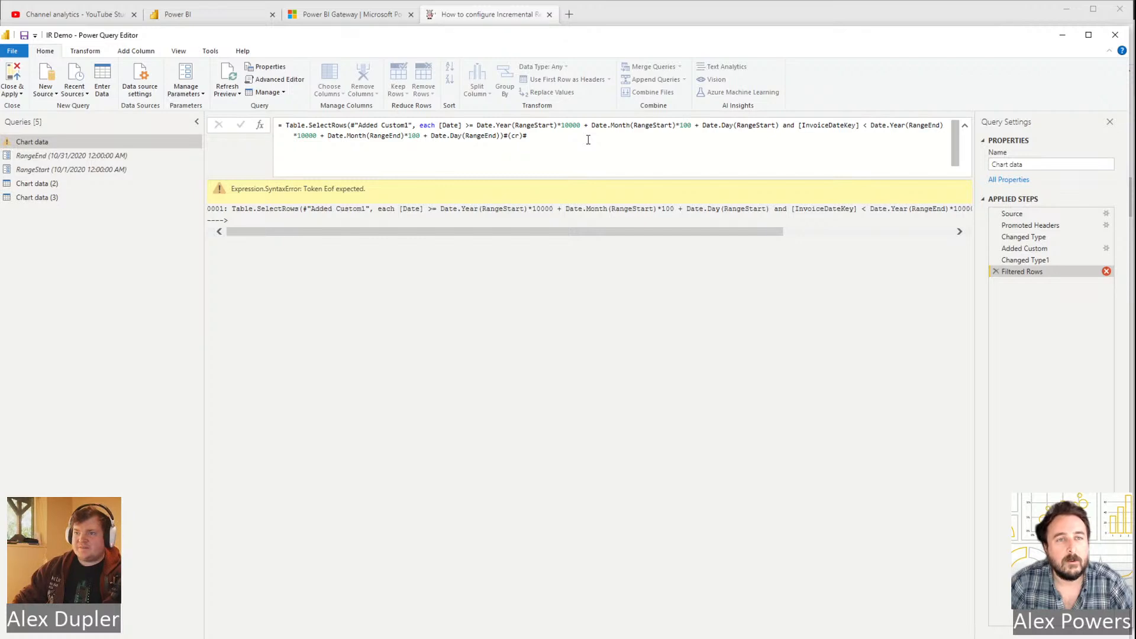
{"action": "left_click", "coordinate": [588, 139]}
{"action": "key", "text": "BackSpace"}
{"action": "key", "text": "BackSpace"}
{"action": "key", "text": "BackSpace"}
{"action": "key", "text": "BackSpace"}
{"action": "key", "text": "BackSpace"}
{"action": "key", "text": "BackSpace"}
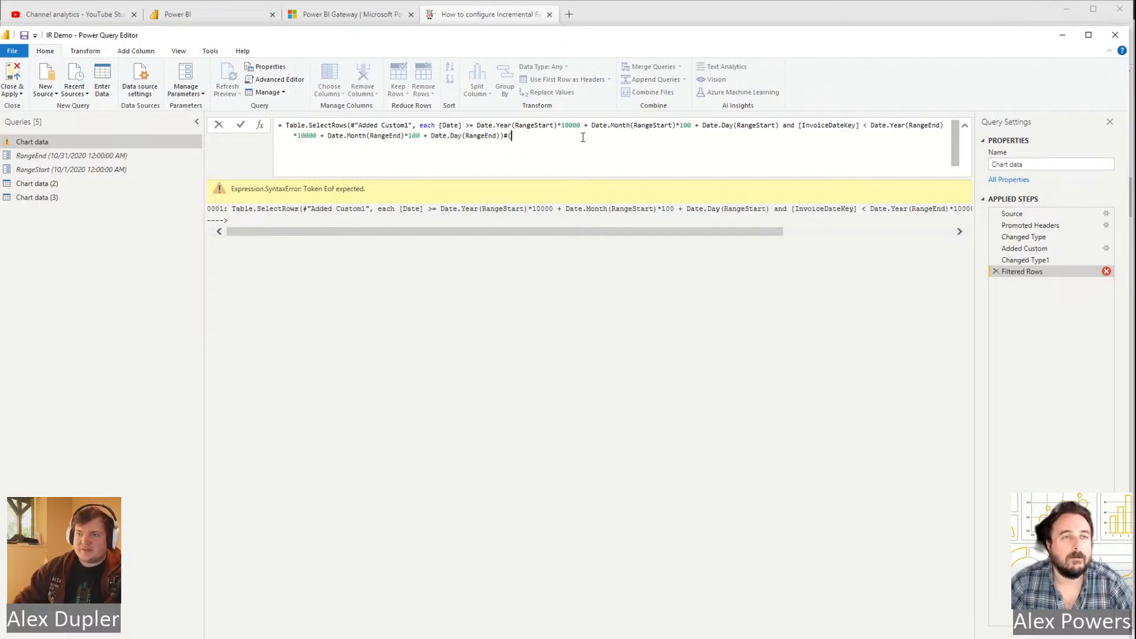
{"action": "key", "text": "Return"}
Replace the whole formula with the copied Table.SelectRows code, change the first InvoiceDateKey to Date, and apply it.
{"action": "left_click", "coordinate": [580, 125]}
{"action": "key", "text": "ctrl+a"}
{"action": "type", "text": "Table.SelectRows(#\"Added Custom1\", each [InvoiceDateKey] >= Date.Year(RangeStart)*10000 + Date.Month(RangeStart)*100 + Date.Day(RangeStart) and [InvoiceDateKey] < Date.Year(RangeEnd)*10000 + Date.Month(RangeEnd)*100 + Date.Day(RangeEnd))"}
{"action": "double_click", "coordinate": [453, 125]}
{"action": "type", "text": "Date"}
{"action": "left_click", "coordinate": [505, 135]}
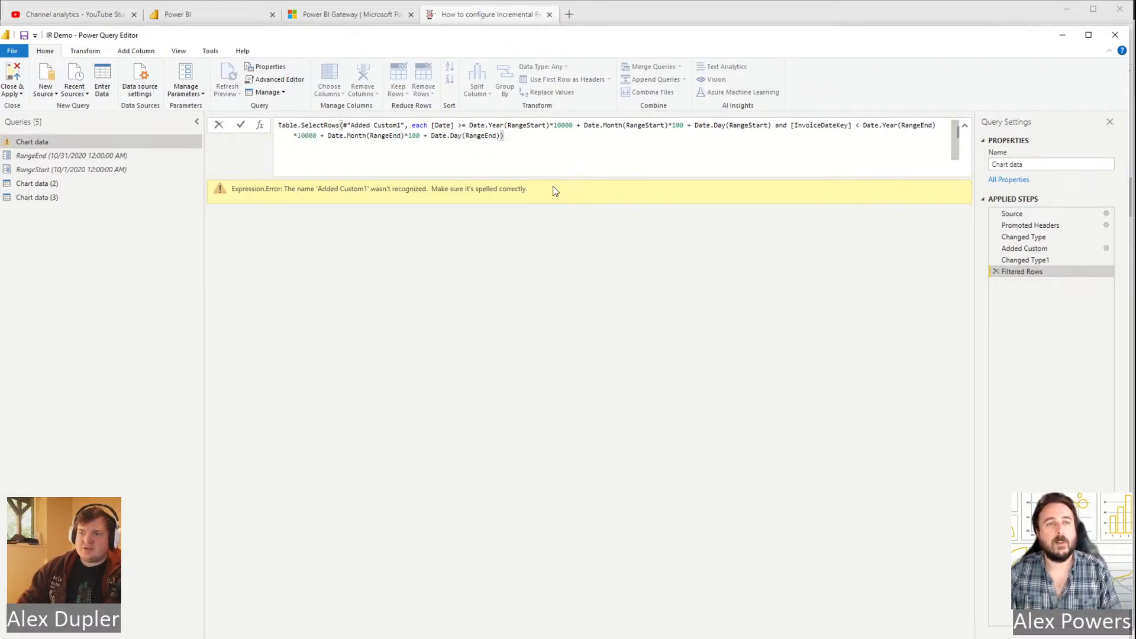
{"action": "key", "text": "Return"}
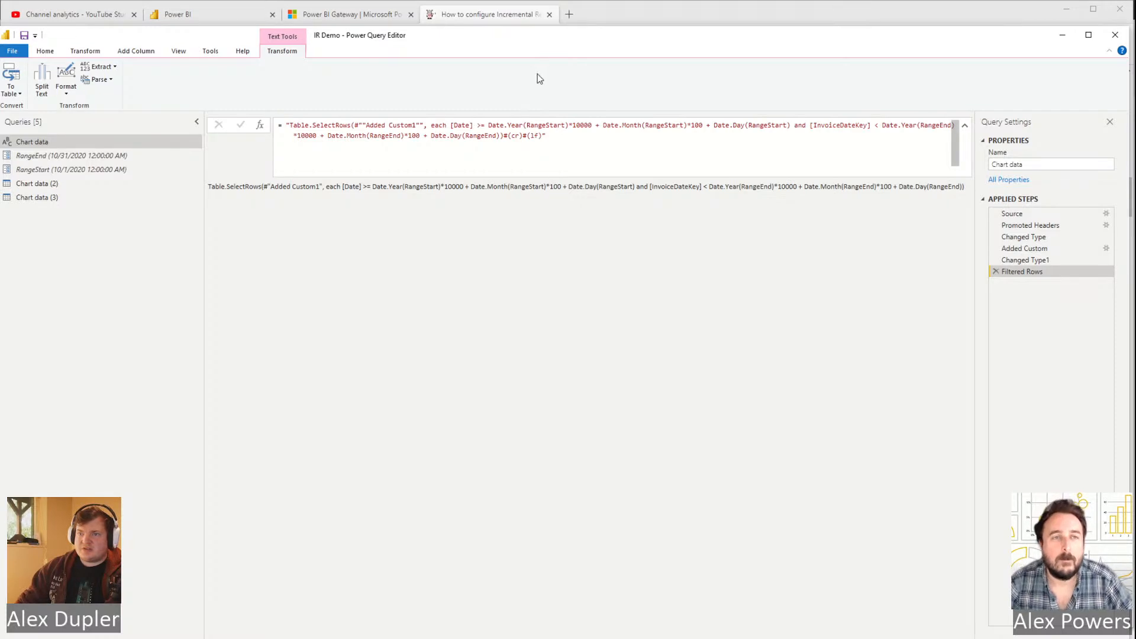
Replace the Filtered Rows formula with the copied Table.SelectRows code preceded by an equals sign and apply it.
{"action": "left_click", "coordinate": [594, 170]}
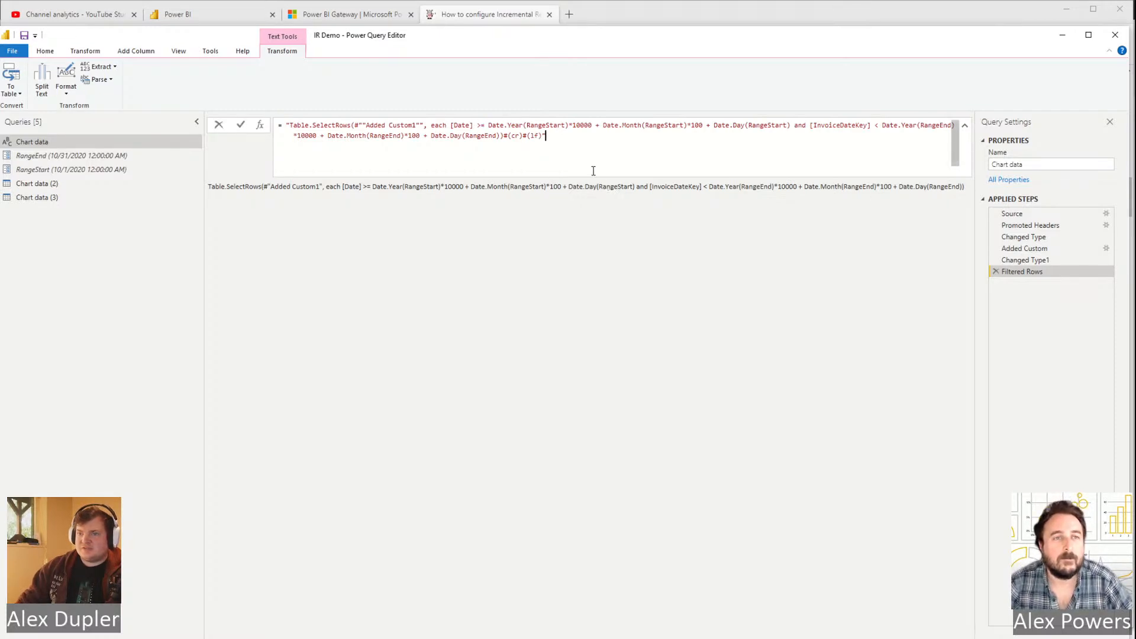
{"action": "key", "text": "ctrl+a"}
{"action": "type", "text": "Table.SelectRows(#\"Added Custom1\", each [InvoiceDateKey] >= Date.Year(RangeStart)*10000 + Date.Month(RangeStart)*100 + Date.Day(RangeStart) and [InvoiceDateKey] < Date.Year(RangeEnd)*10000 + Date.Month(RangeEnd)*100 + Date.Day(RangeEnd))"}
{"action": "left_click", "coordinate": [572, 141]}
{"action": "key", "text": "Up"}
{"action": "key", "text": "Home"}
{"action": "type", "text": "="}
{"action": "key", "text": "Return"}
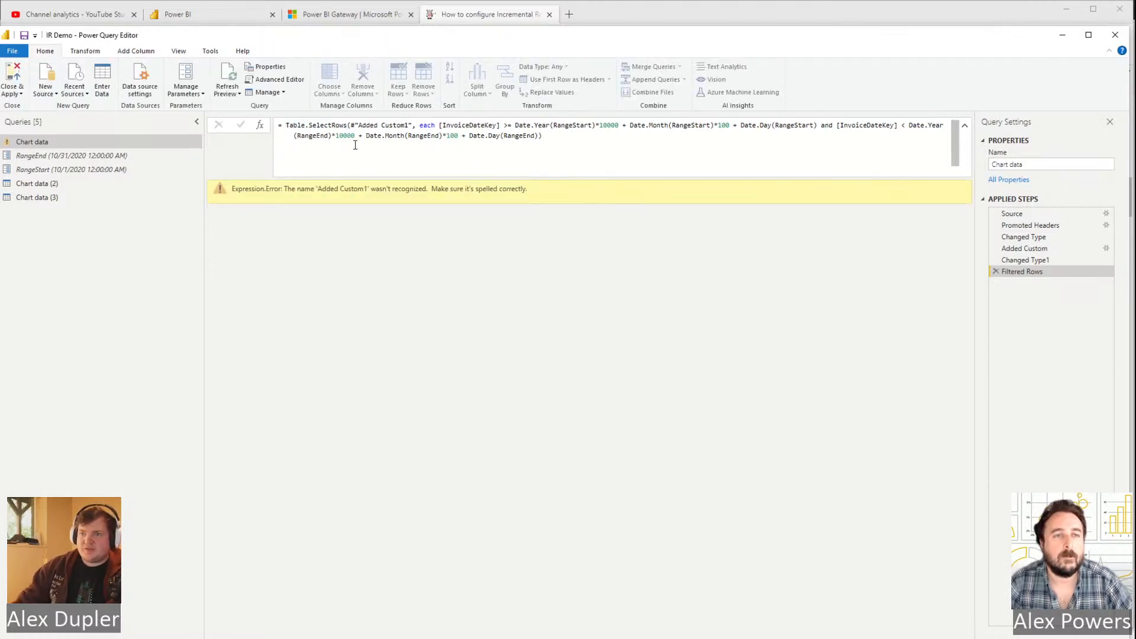
Change the referenced step in Table.SelectRows from Added Custom1 to Changed Type1 and apply the formula.
{"action": "left_click", "coordinate": [386, 131]}
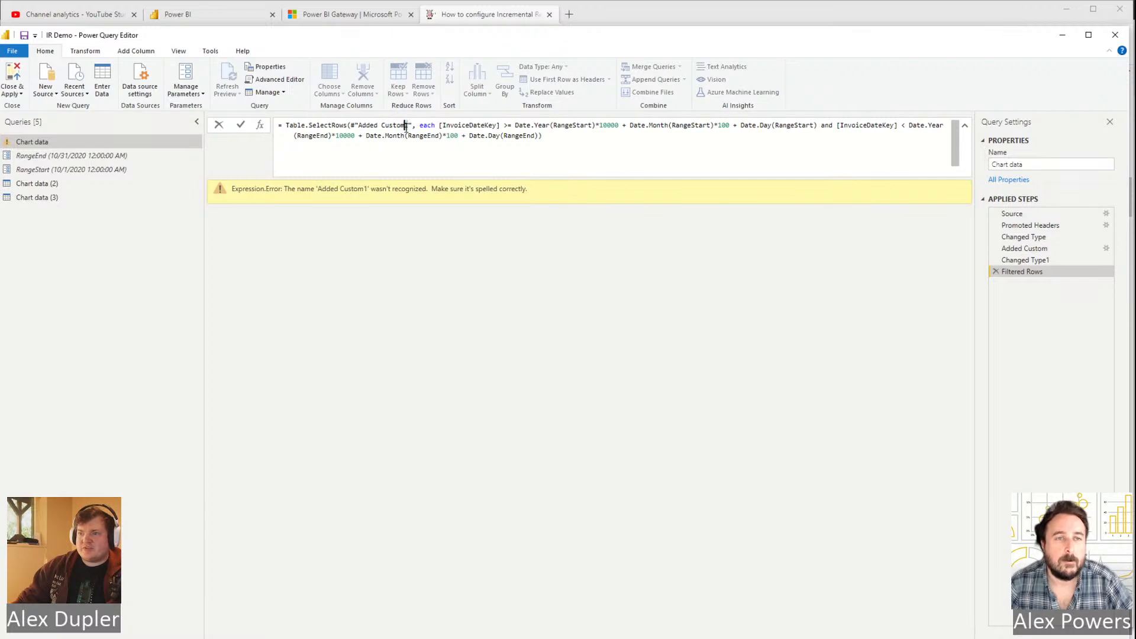
{"action": "left_click_drag", "start_coordinate": [408, 126], "coordinate": [356, 127]}
{"action": "type", "text": "Changed Type"}
{"action": "key", "text": "shift+Return"}
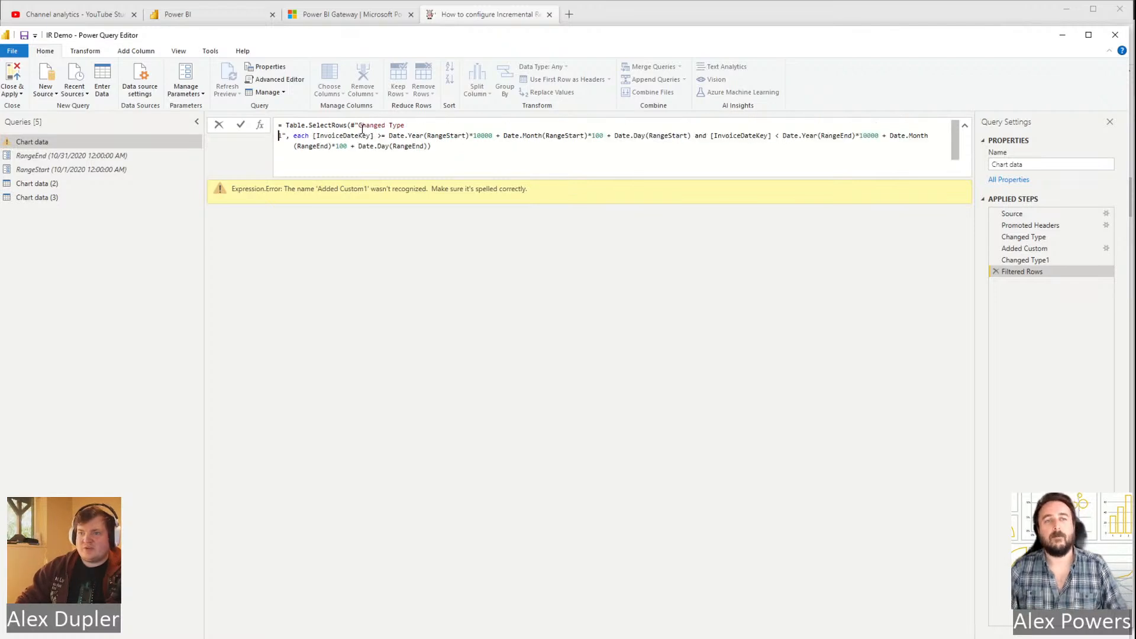
{"action": "key", "text": "BackSpace"}
{"action": "key", "text": "Return"}
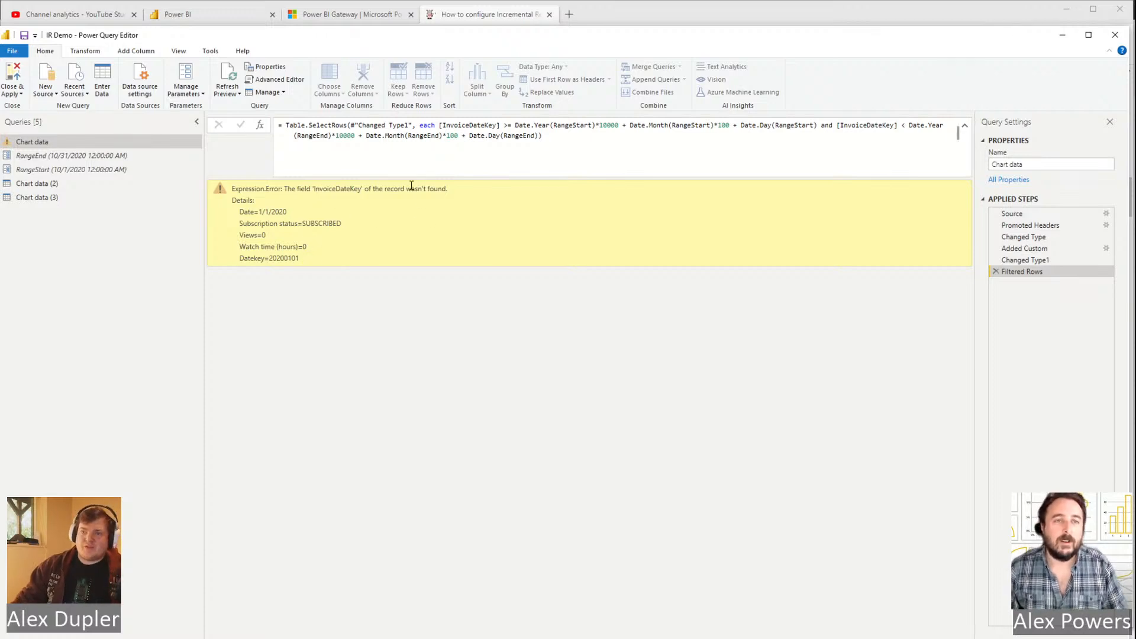
Replace InvoiceDateKey with Date in the RangeStart condition of the Changed Type1 formula and apply it.
{"action": "left_click_drag", "start_coordinate": [443, 125], "coordinate": [498, 125]}
{"action": "type", "text": "Date"}
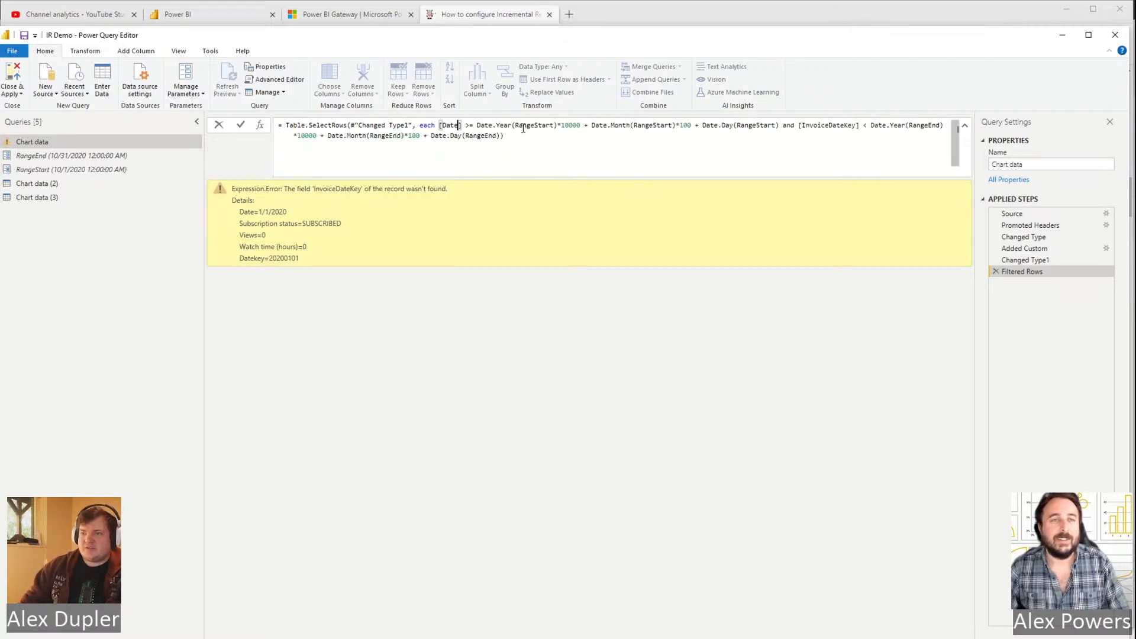
{"action": "left_click", "coordinate": [654, 125]}
{"action": "key", "text": "ctrl+shift+End"}
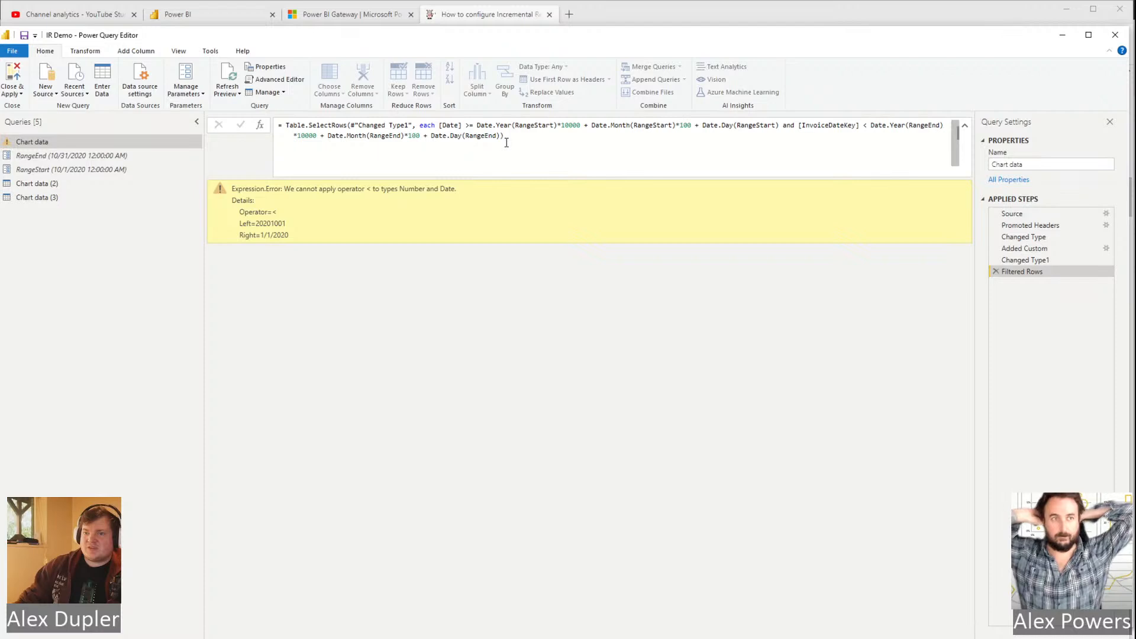
{"action": "left_click", "coordinate": [461, 127]}
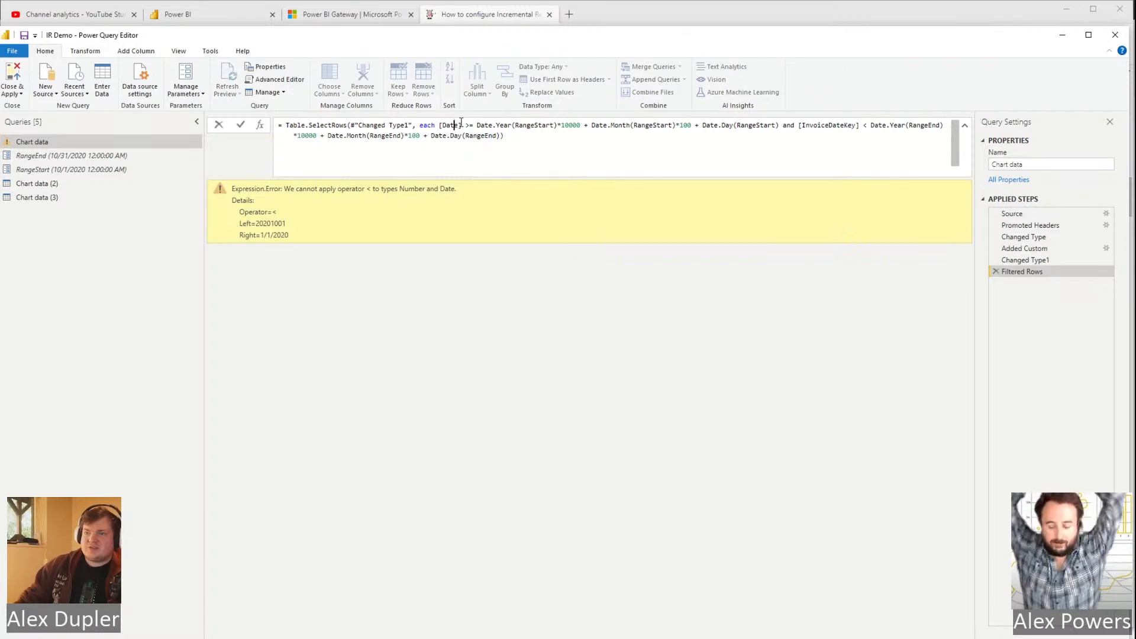
{"action": "left_click", "coordinate": [524, 128]}
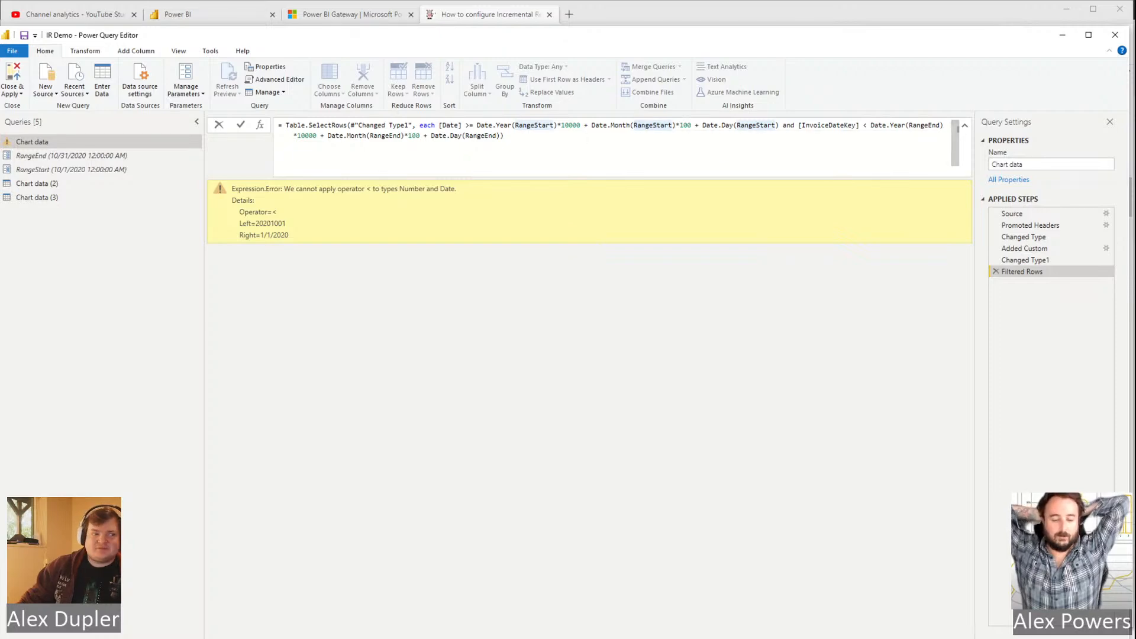
{"action": "key", "text": "Escape"}
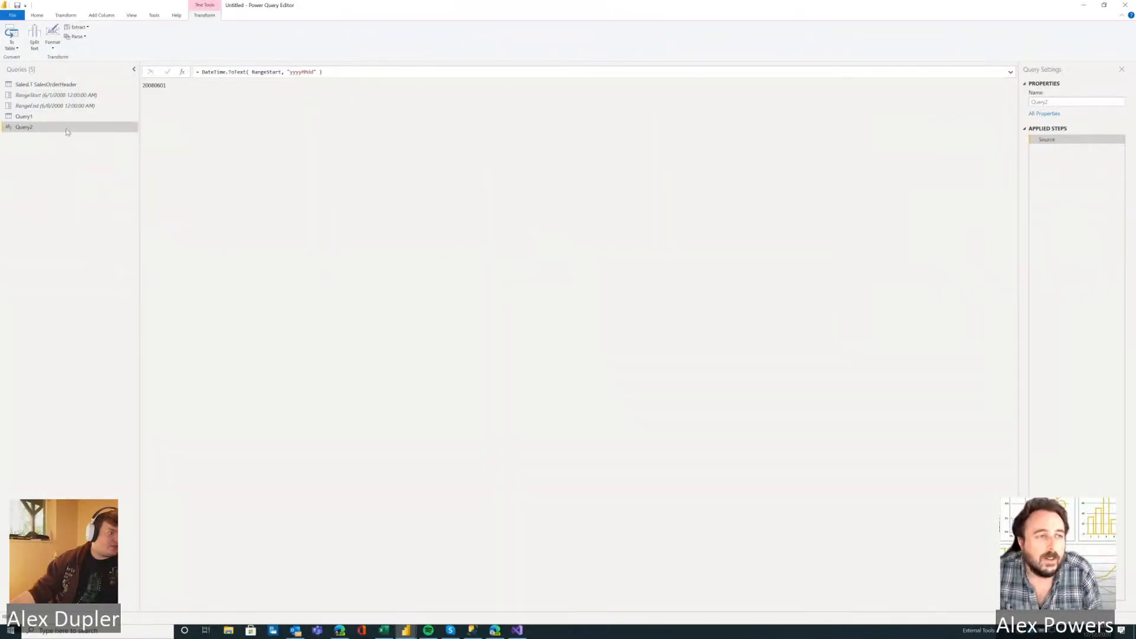
Delete Query2, the query that converts RangeStart to yyyyMMdd text.
{"action": "right_click", "coordinate": [70, 126]}
{"action": "left_click", "coordinate": [113, 155]}
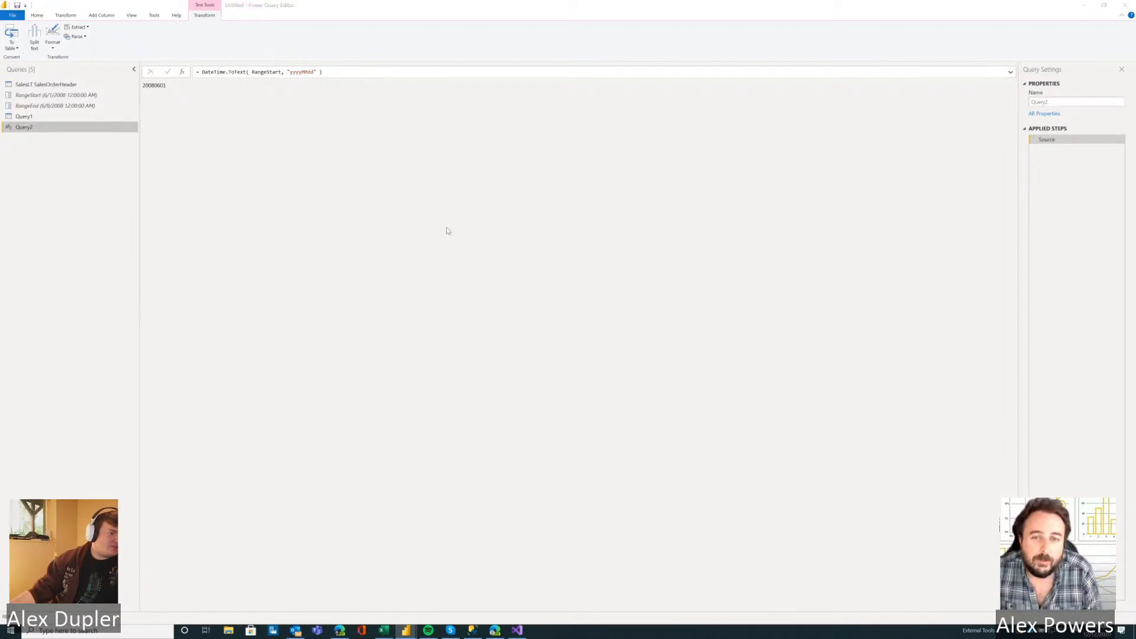
{"action": "left_click", "coordinate": [610, 328]}
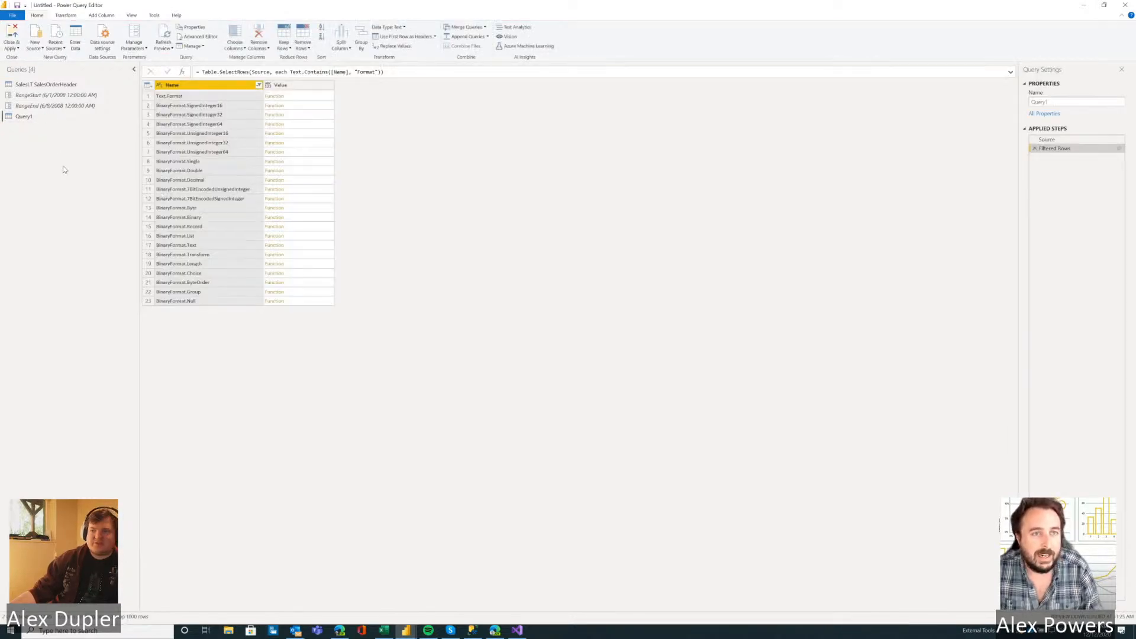
Create a blank query whose formula is = #shared to list all available queries and functions.
{"action": "right_click", "coordinate": [40, 157]}
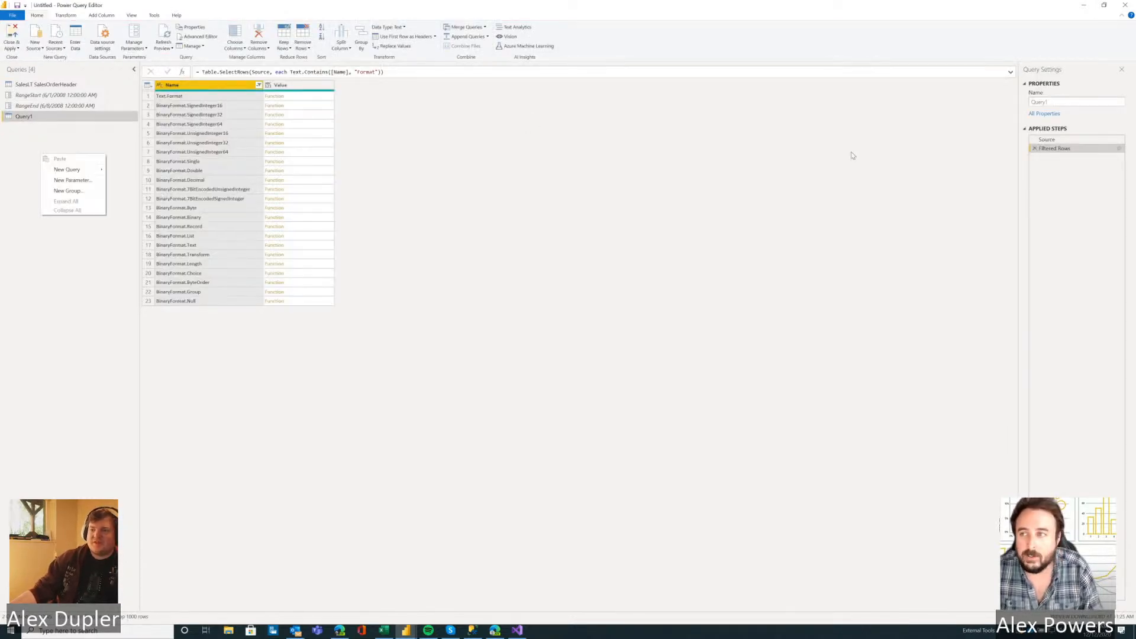
{"action": "left_click", "coordinate": [1047, 140]}
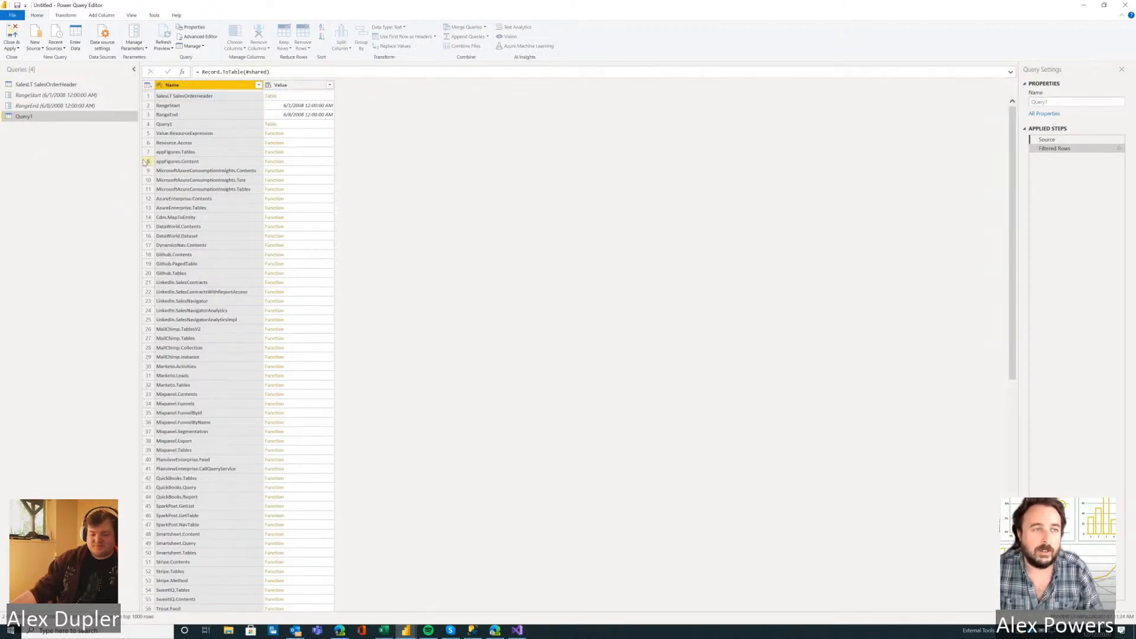
{"action": "right_click", "coordinate": [55, 142]}
{"action": "mouse_move", "coordinate": [79, 155]}
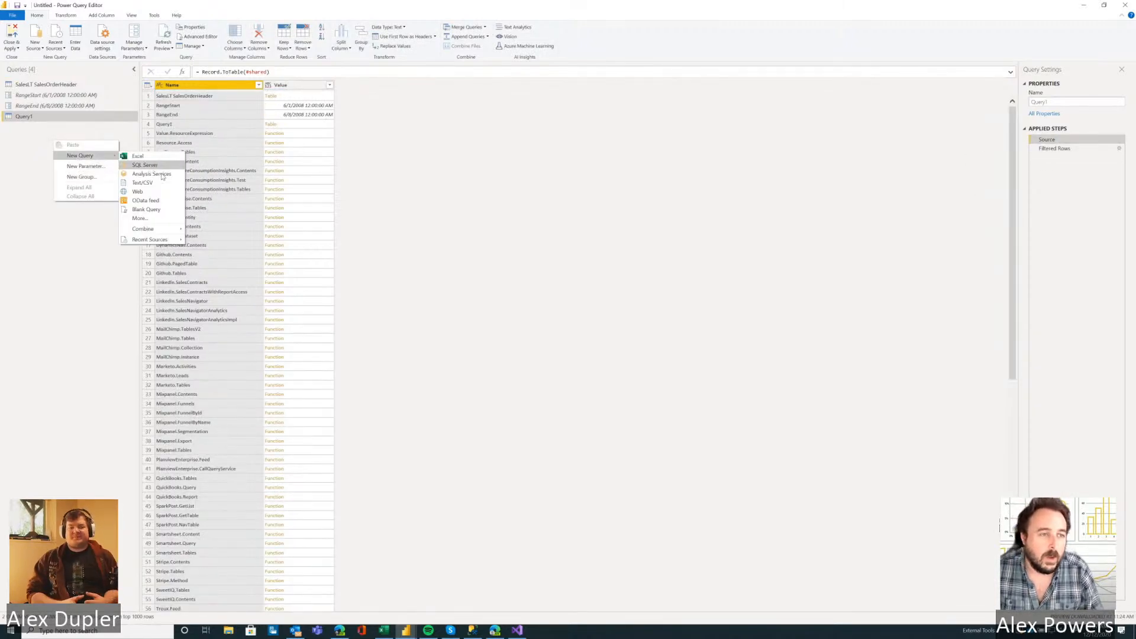
{"action": "left_click", "coordinate": [148, 209]}
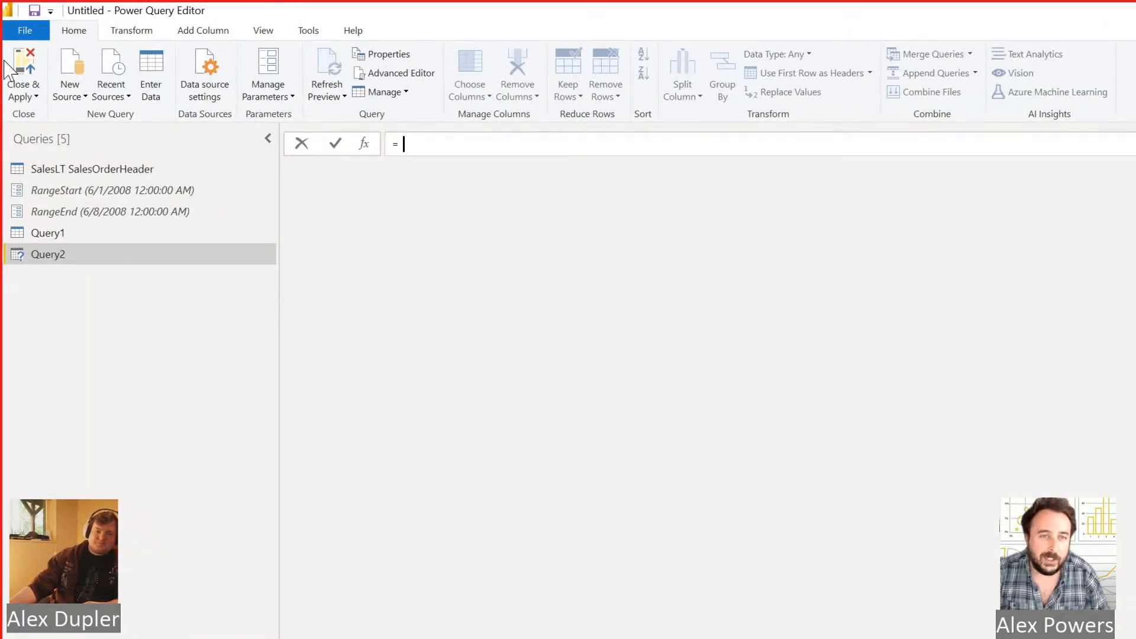
{"action": "type", "text": "#shared"}
{"action": "key", "text": "Return"}
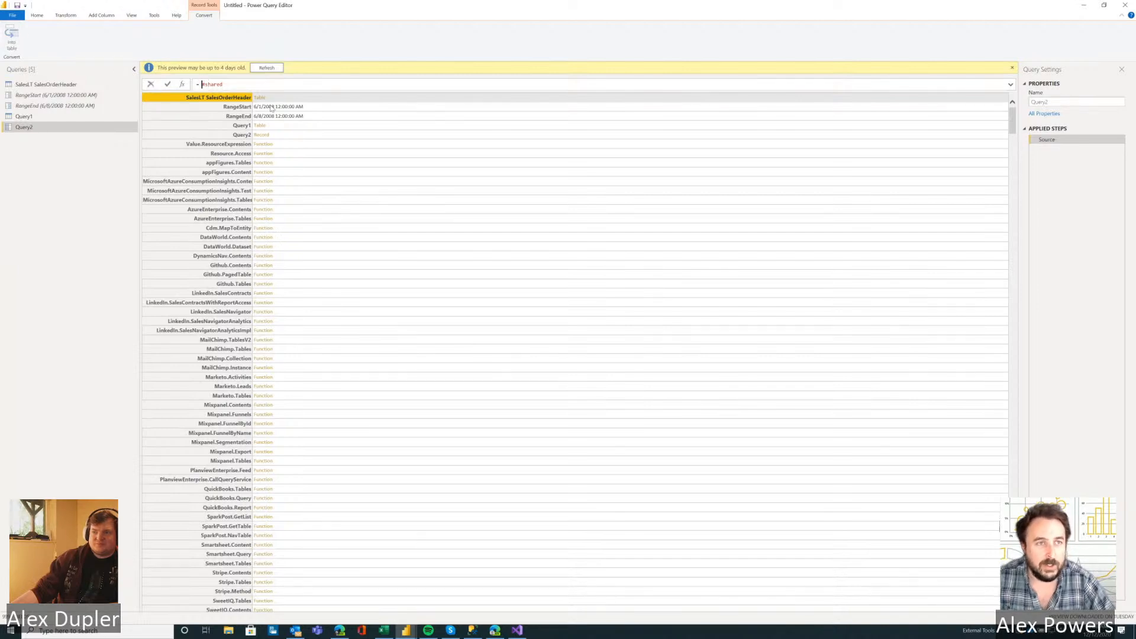
Wrap #shared in Record.ToTable in the Query2 formula and apply it to convert the record to a table.
{"action": "type", "text": "Record."}
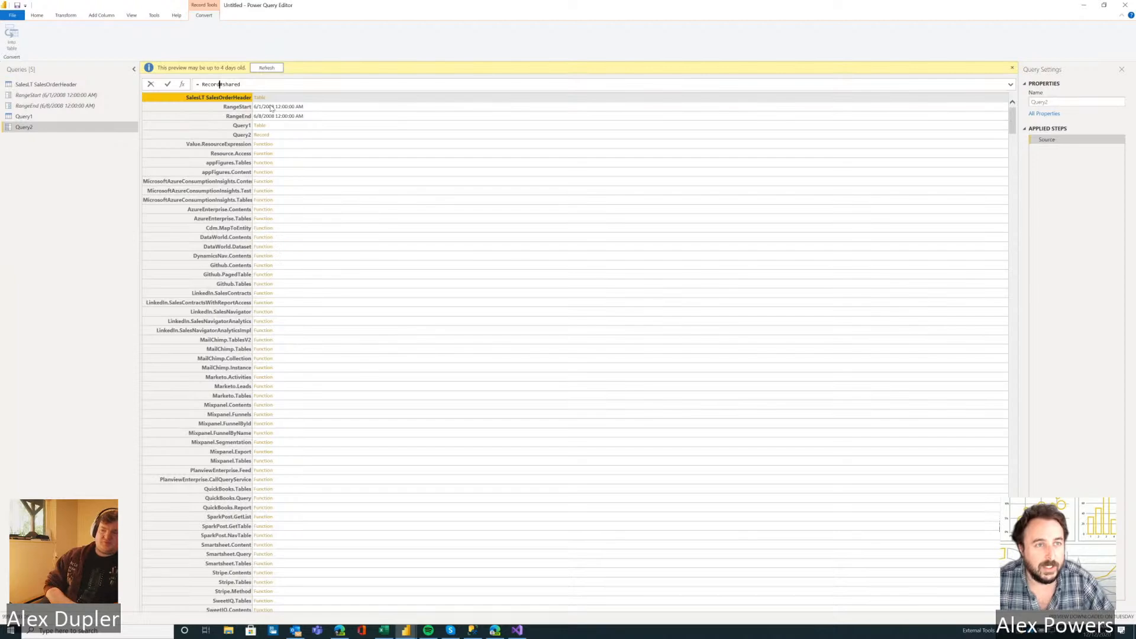
{"action": "type", "text": "ToTable"}
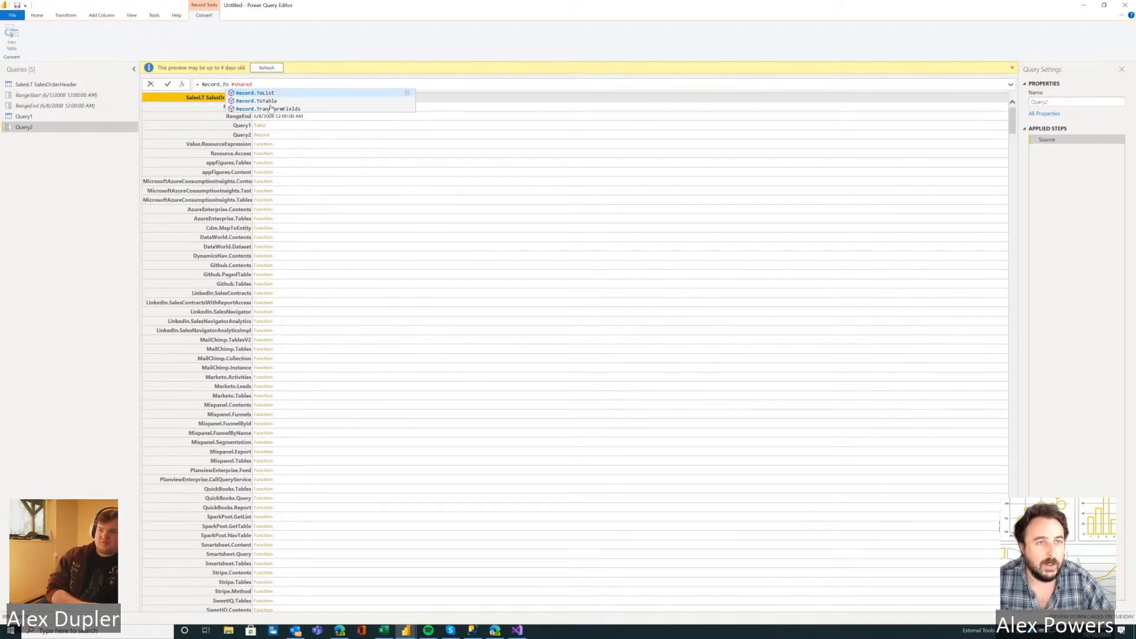
{"action": "type", "text": "("}
{"action": "key", "text": "End"}
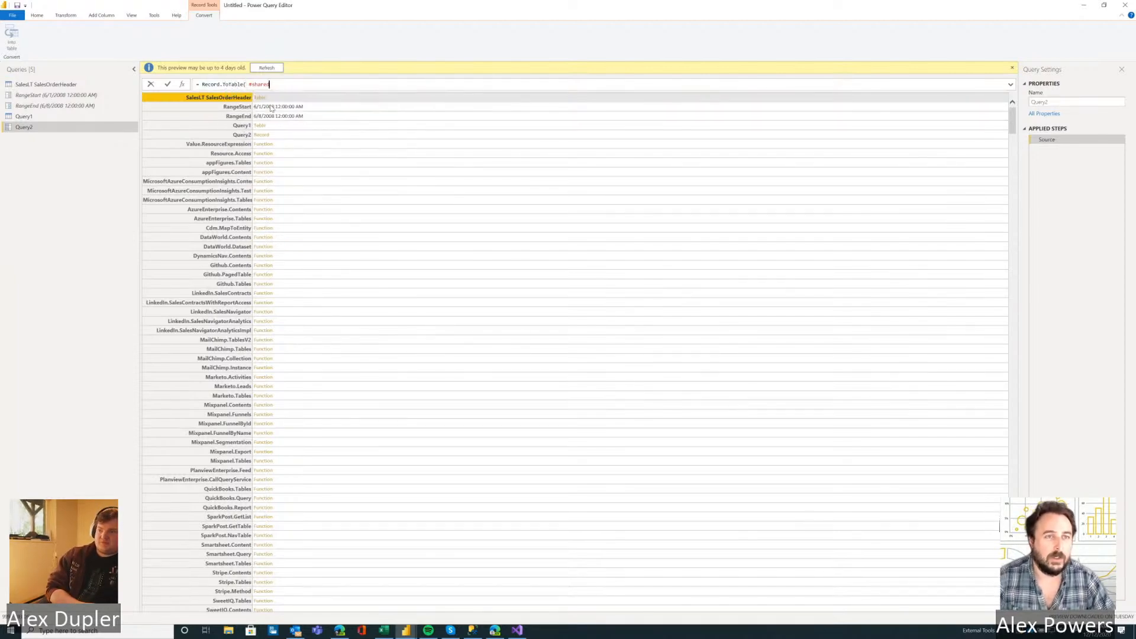
{"action": "type", "text": ")"}
{"action": "key", "text": "Return"}
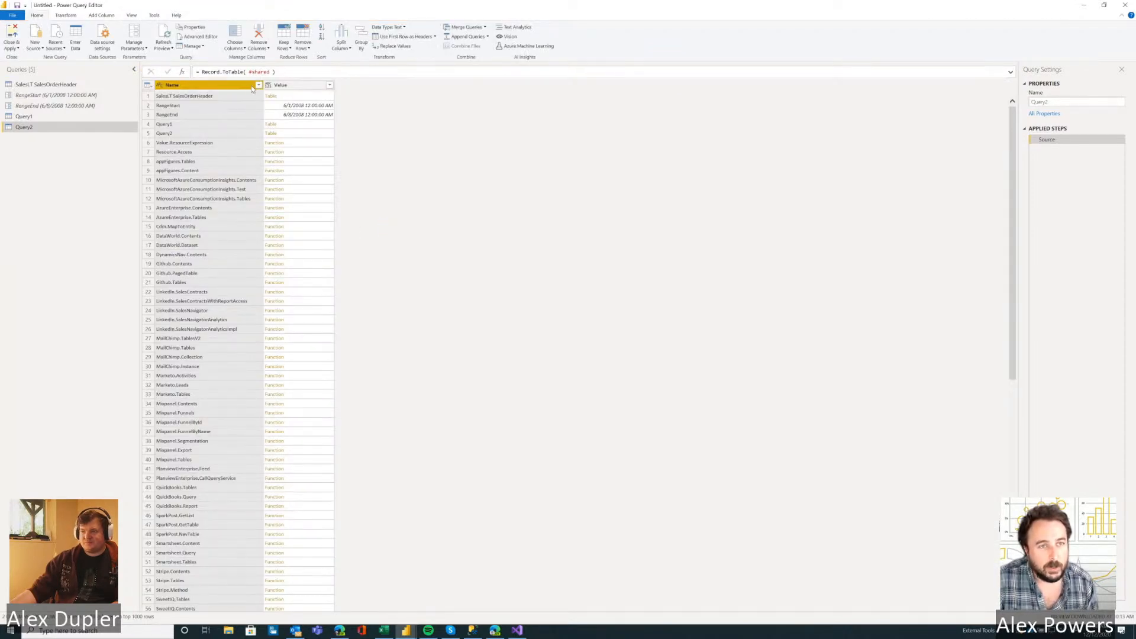
Nest the Record.ToTable expression inside Table.SelectRows and add each [Name] as its second argument.
{"action": "left_click", "coordinate": [202, 72]}
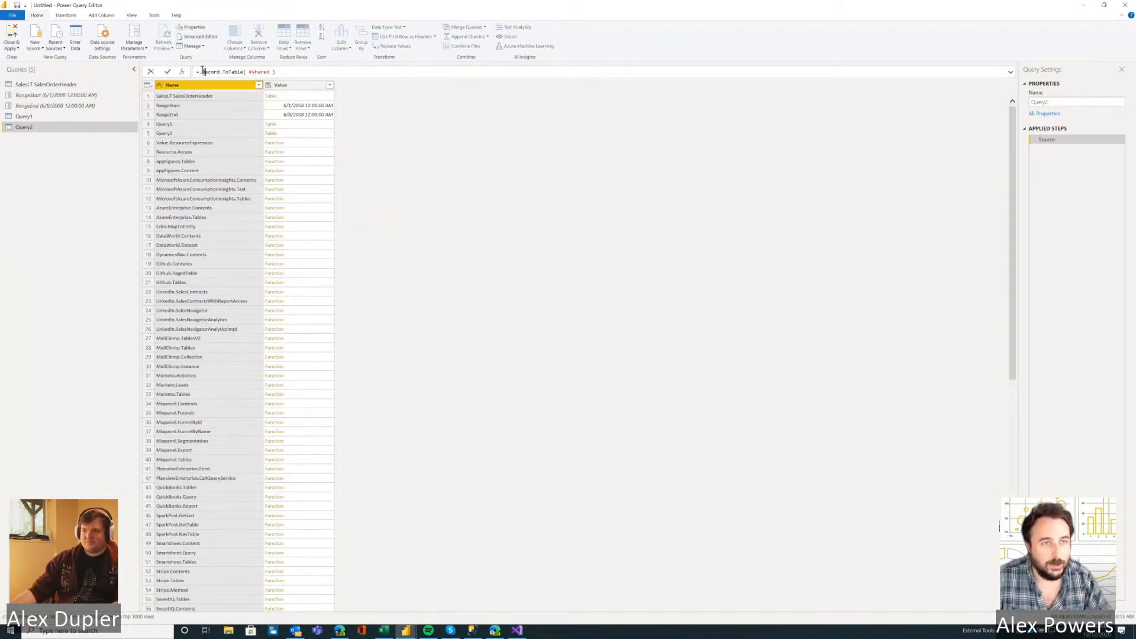
{"action": "type", "text": "Table."}
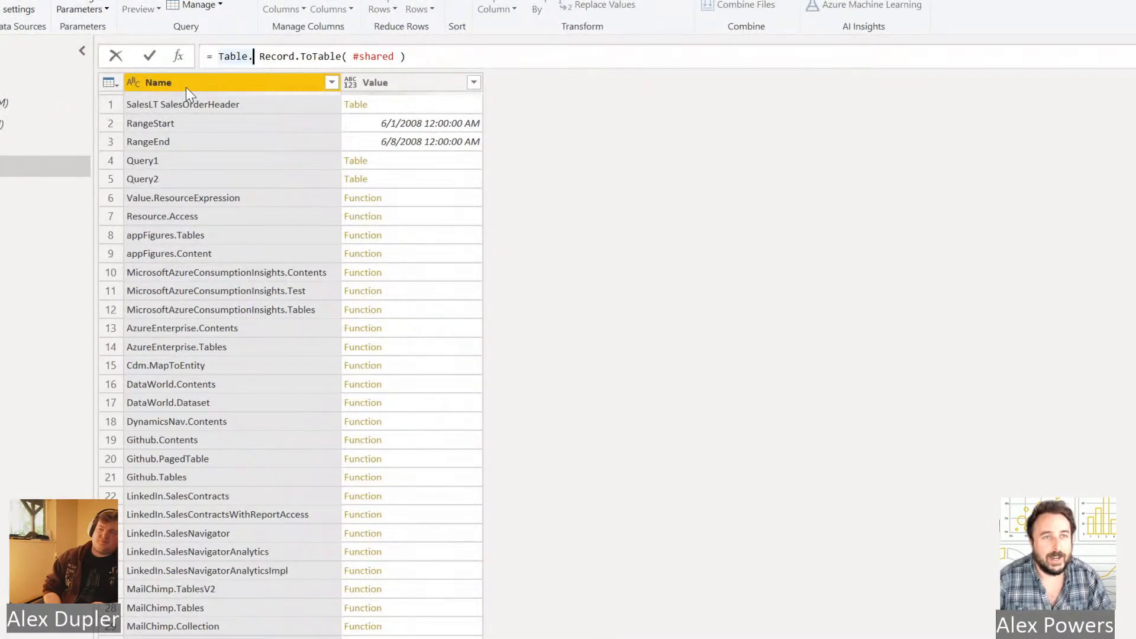
{"action": "type", "text": "Seel"}
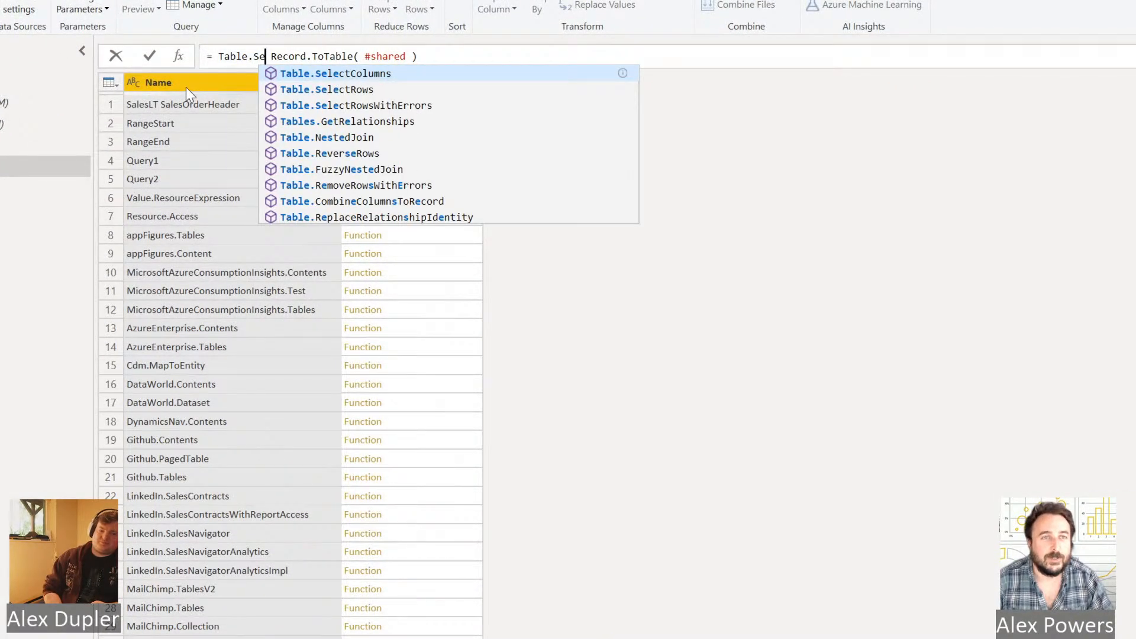
{"action": "key", "text": "BackSpace"}
{"action": "key", "text": "BackSpace"}
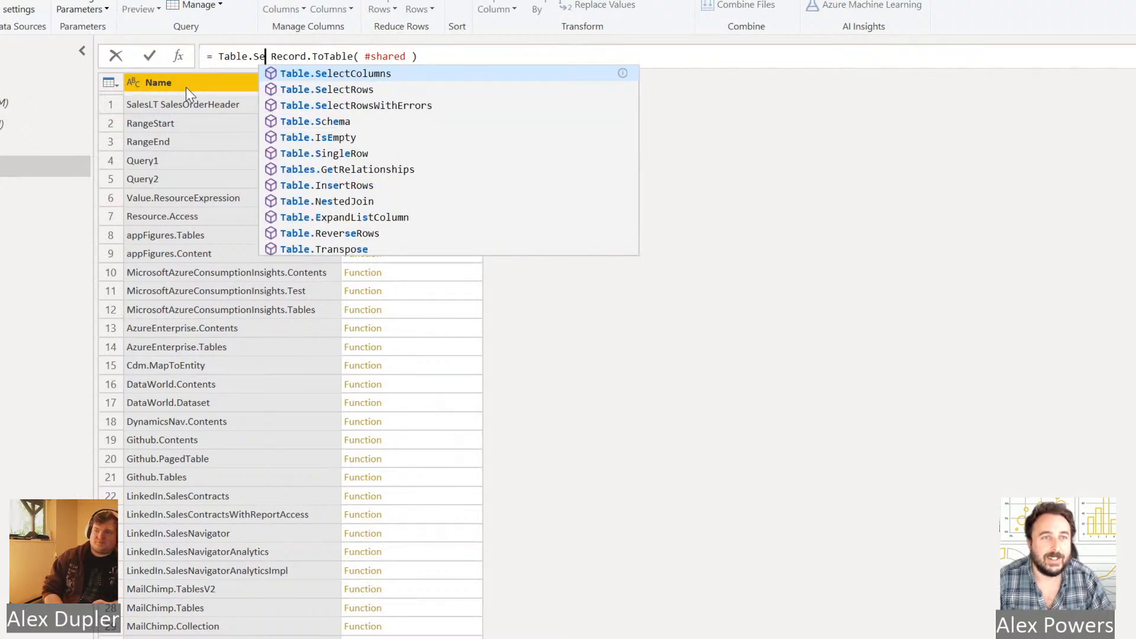
{"action": "type", "text": "lectR"}
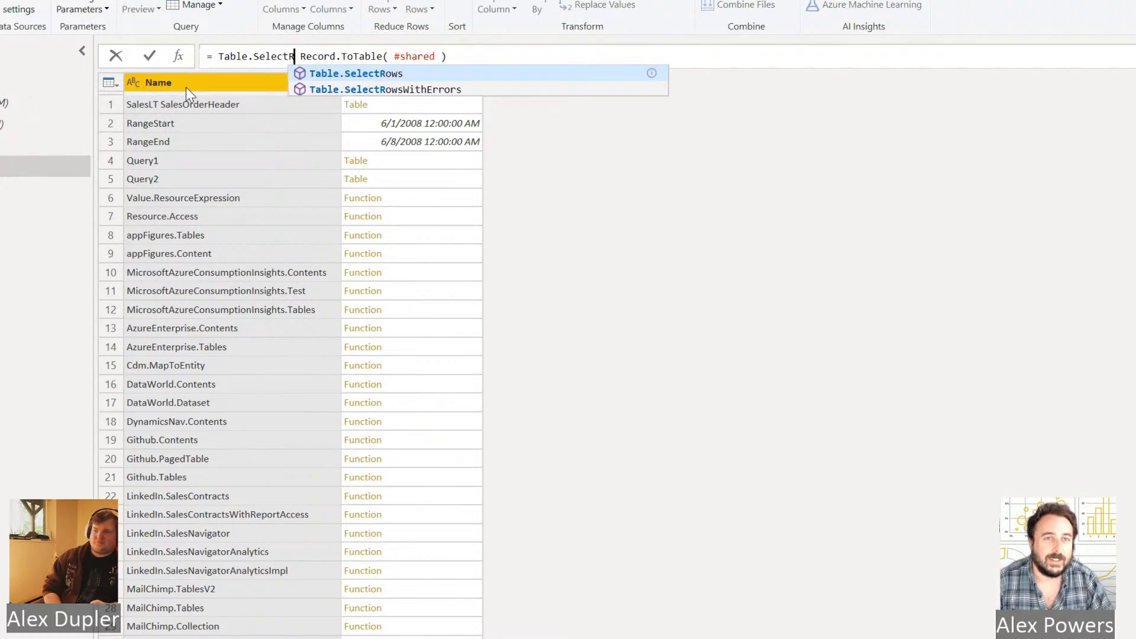
{"action": "type", "text": "ows("}
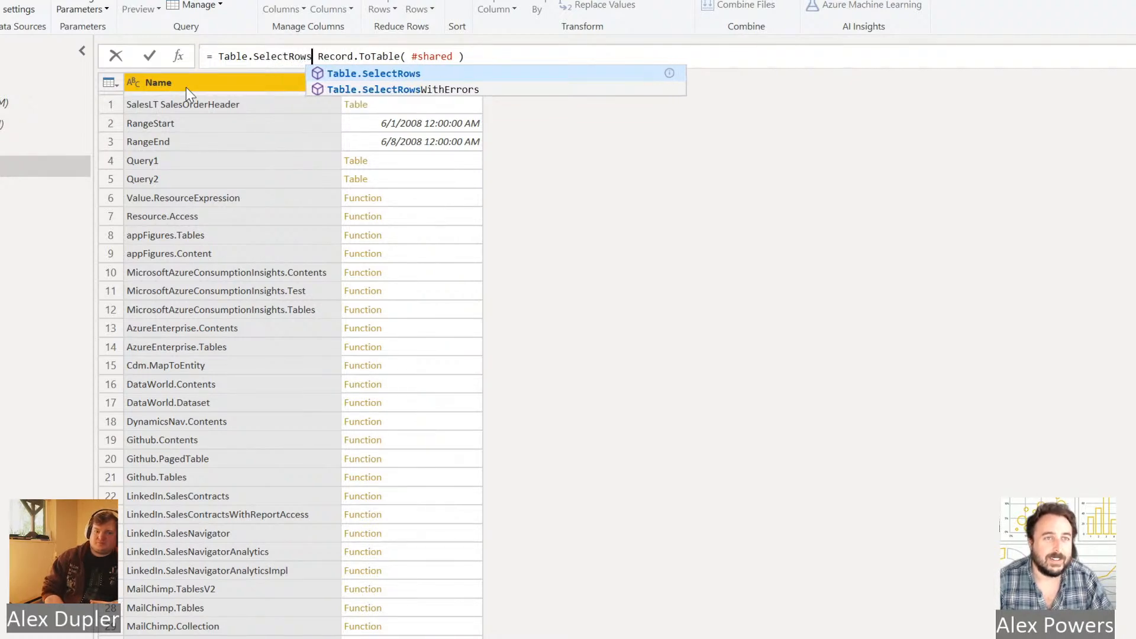
{"action": "key", "text": "End"}
{"action": "type", "text": ", each [Name"}
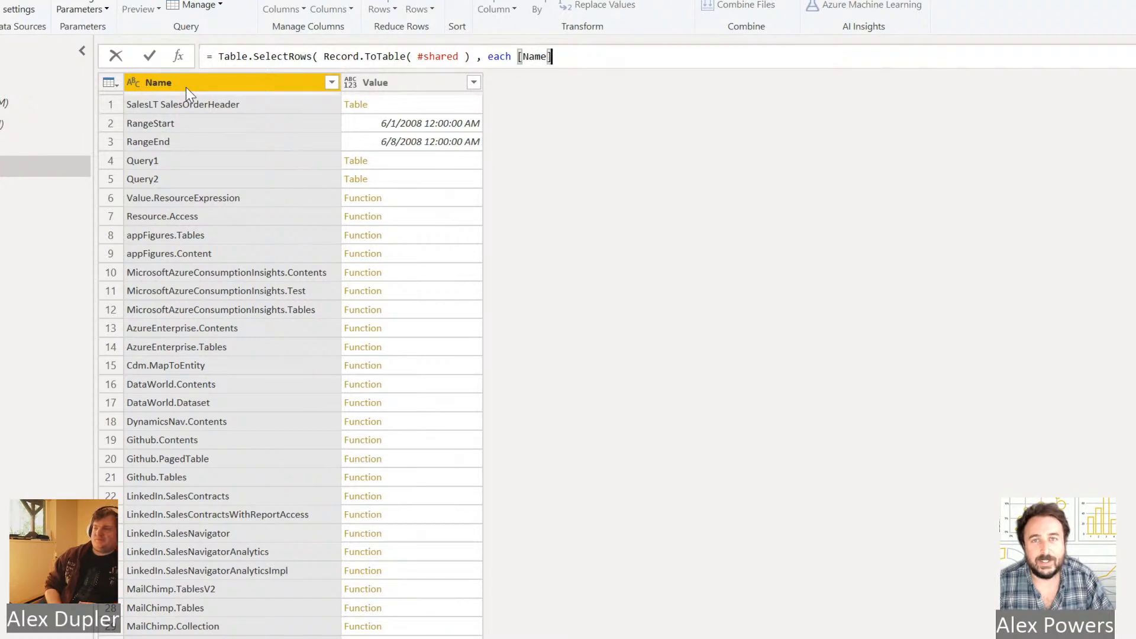
Turn the row condition into Text.Contains([Name], "Format"), apply the formula and select the Text.Format entry.
{"action": "key", "text": "ctrl+shift+Left"}
{"action": "key", "text": "Left"}
{"action": "type", "text": "Tex"}
{"action": "type", "text": "t.C"}
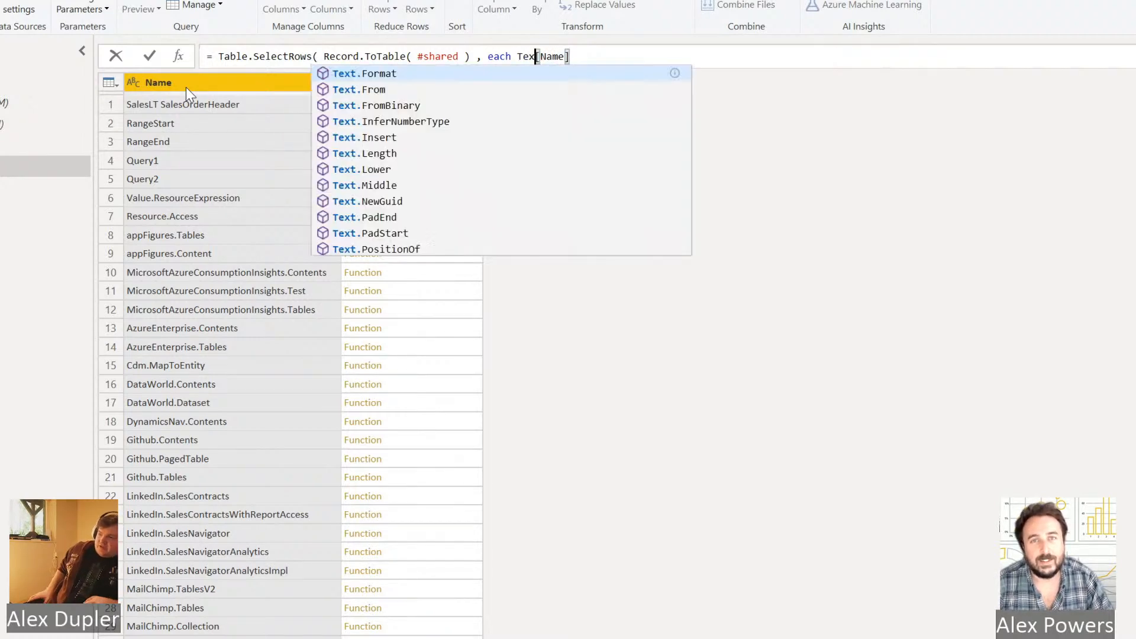
{"action": "type", "text": "ontains"}
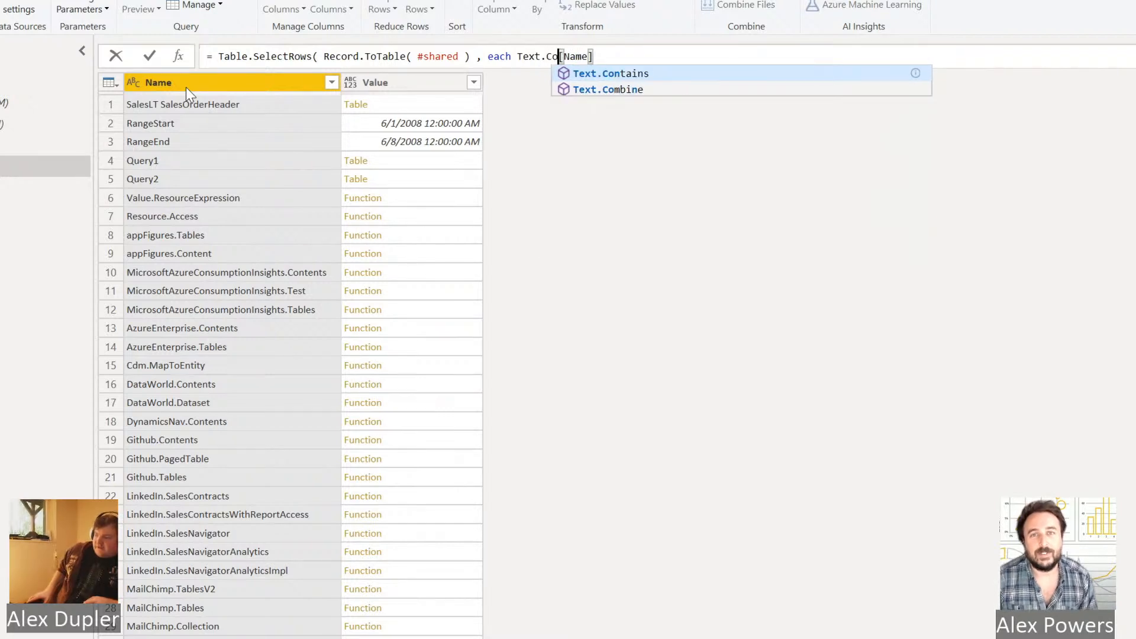
{"action": "type", "text": "("}
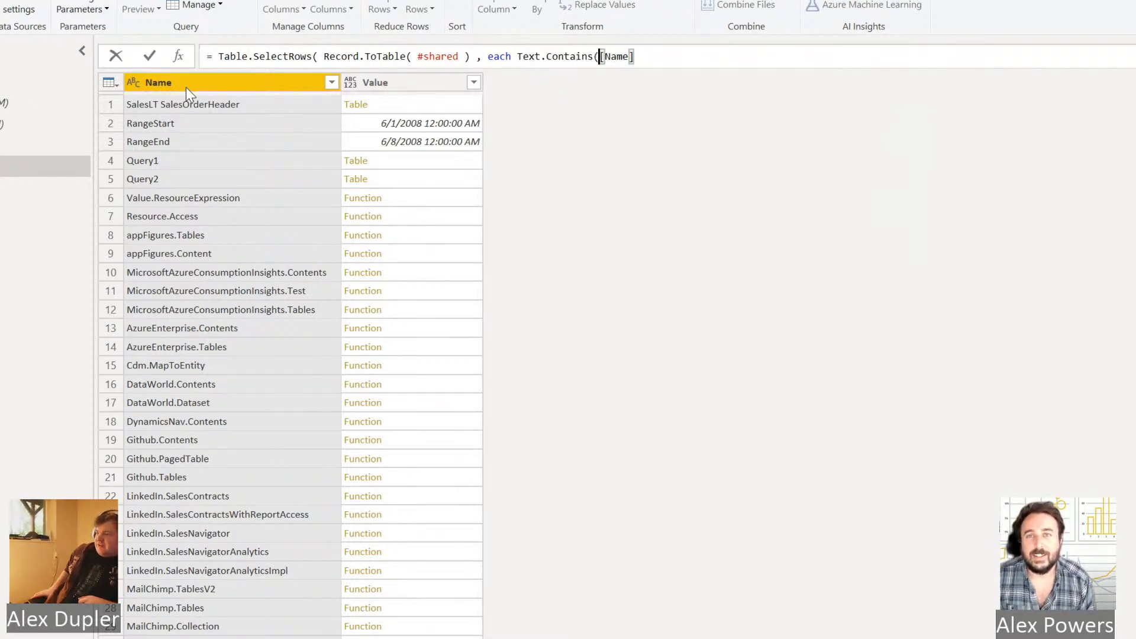
{"action": "key", "text": "End"}
{"action": "type", "text": ", "}
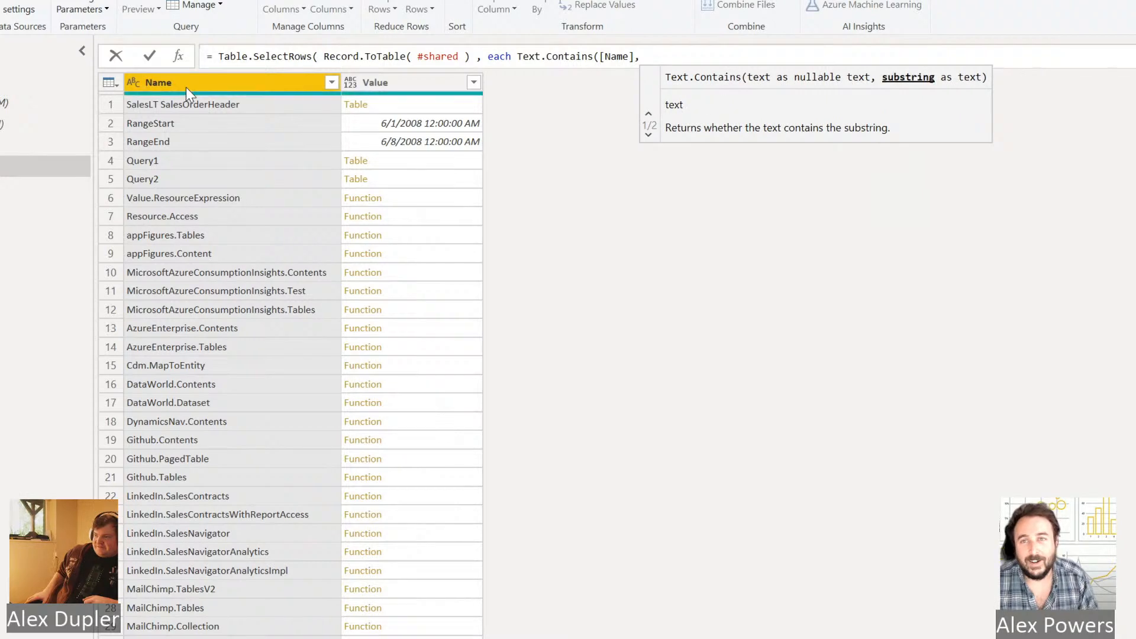
{"action": "type", "text": "\"\""}
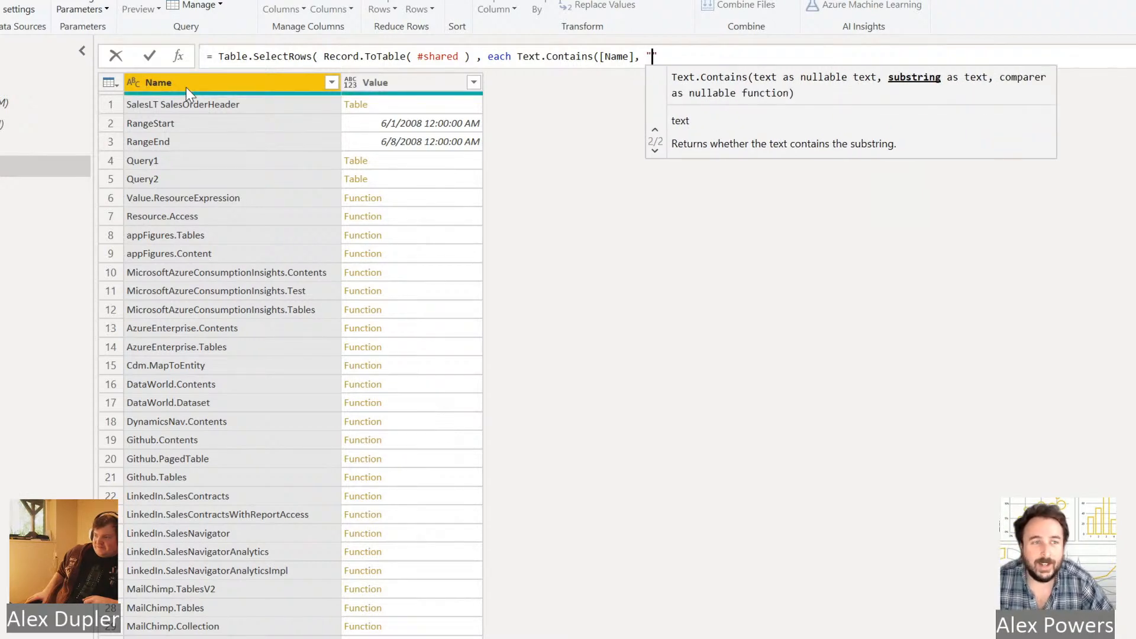
{"action": "type", "text": "Format\""}
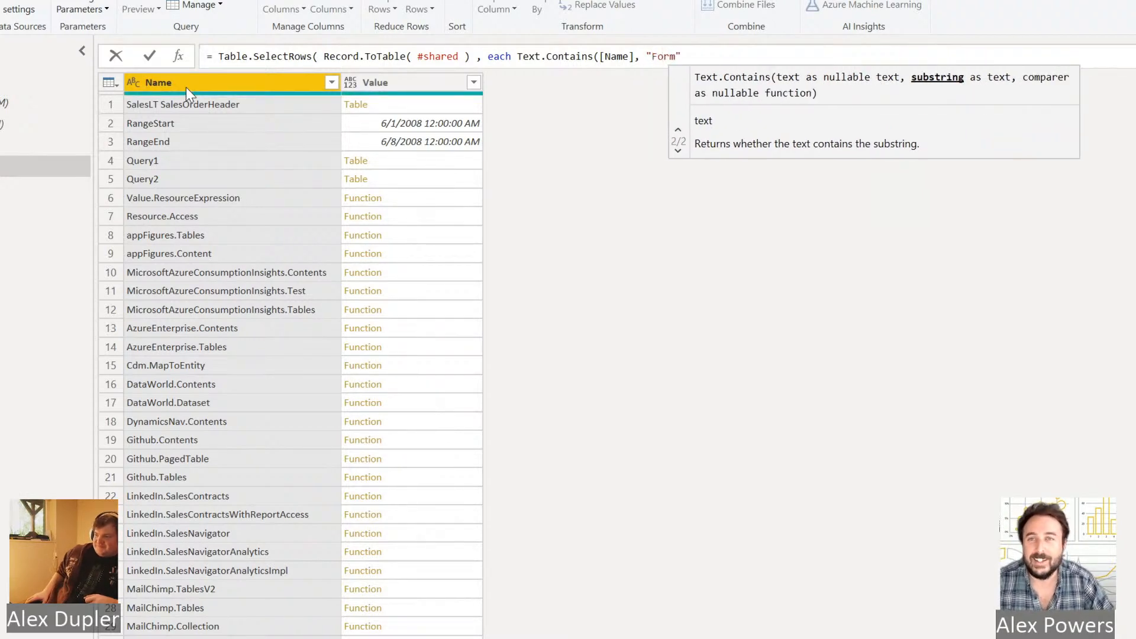
{"action": "type", "text": " ))"}
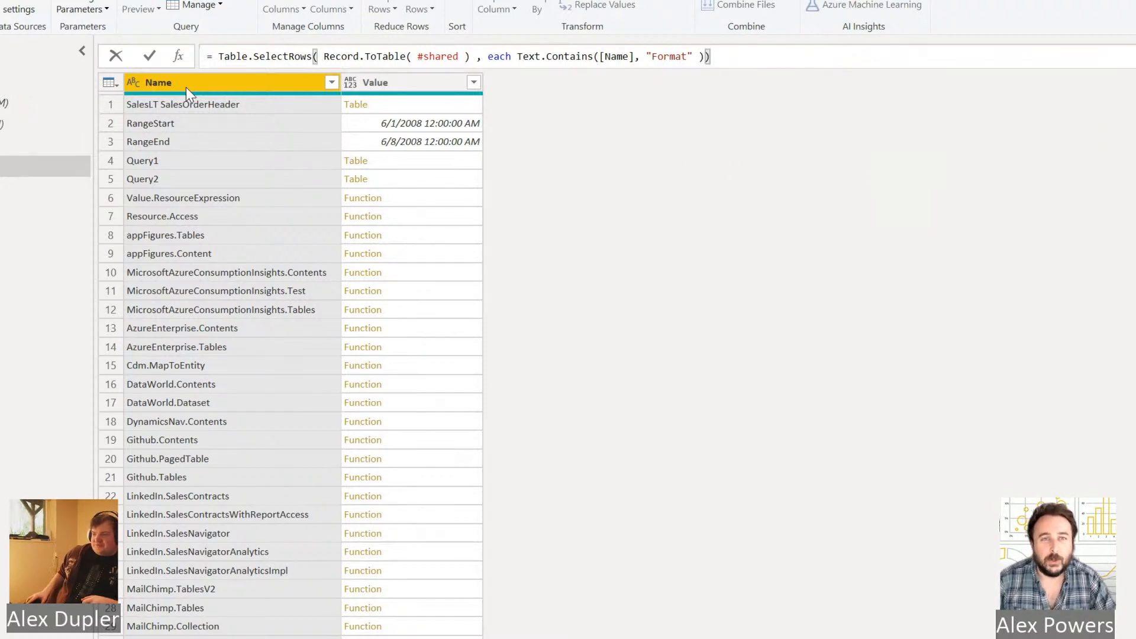
{"action": "key", "text": "ctrl+a"}
{"action": "key", "text": "BackSpace"}
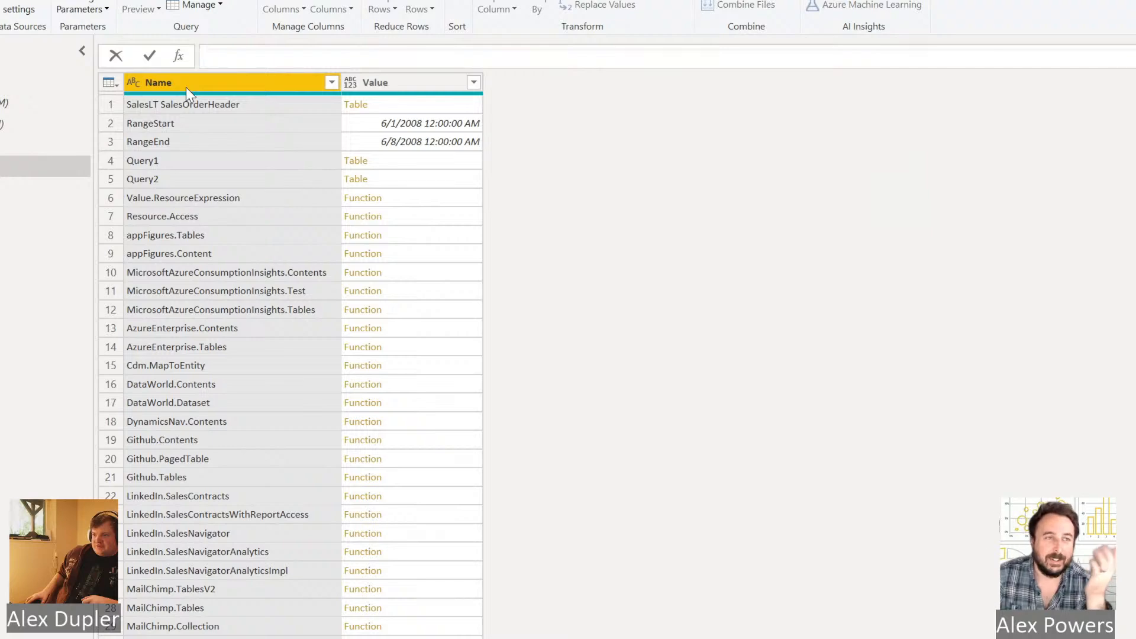
{"action": "left_click", "coordinate": [857, 276]}
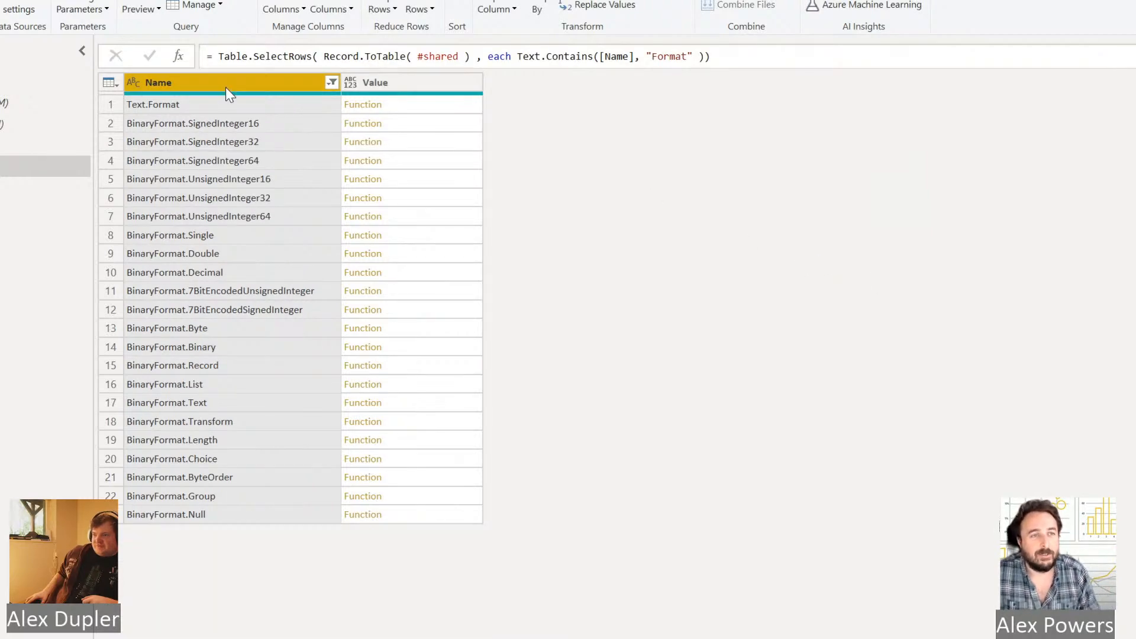
{"action": "left_click", "coordinate": [326, 104]}
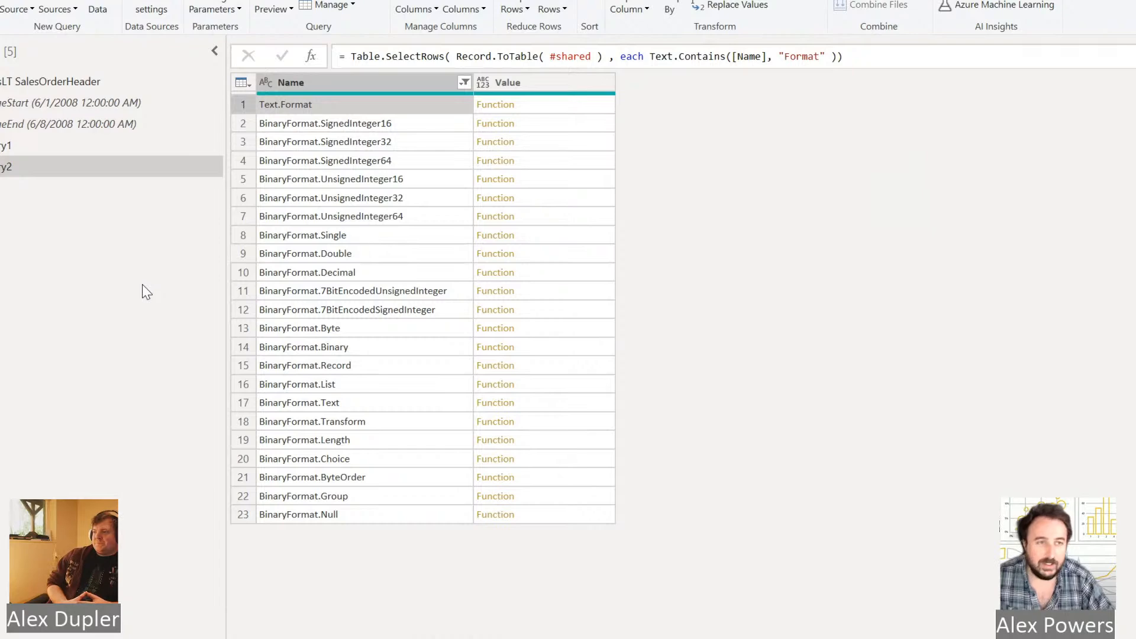
Create another blank query with the formula =Text.Format, without parentheses, to open the function's documentation.
{"action": "right_click", "coordinate": [84, 126]}
{"action": "mouse_move", "coordinate": [124, 150]}
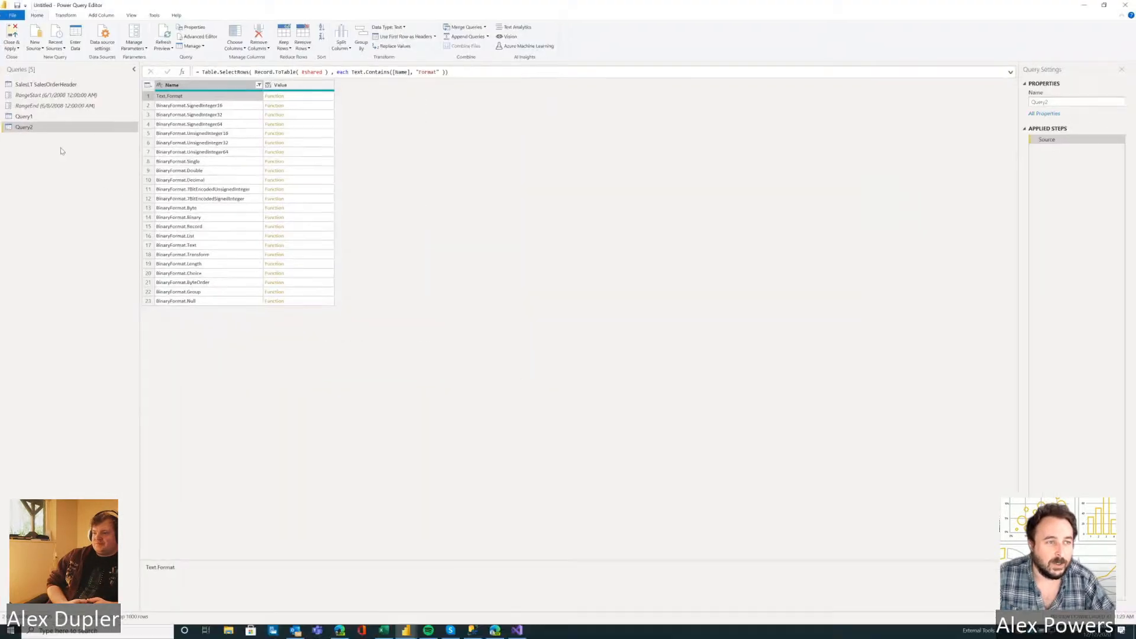
{"action": "left_click", "coordinate": [161, 219]}
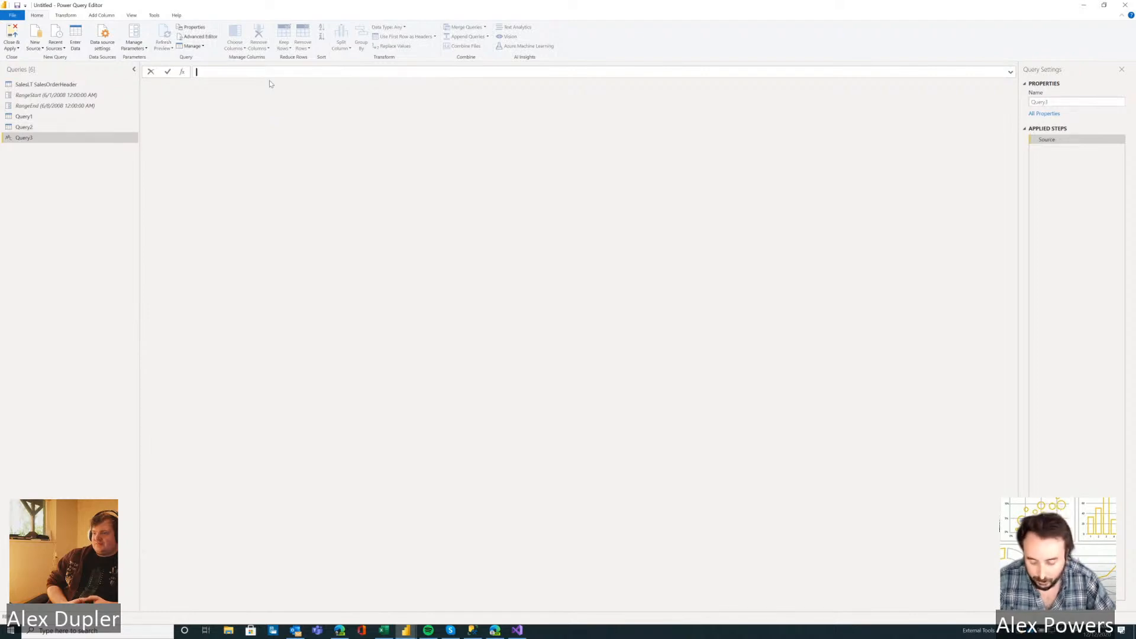
{"action": "type", "text": "=Text."}
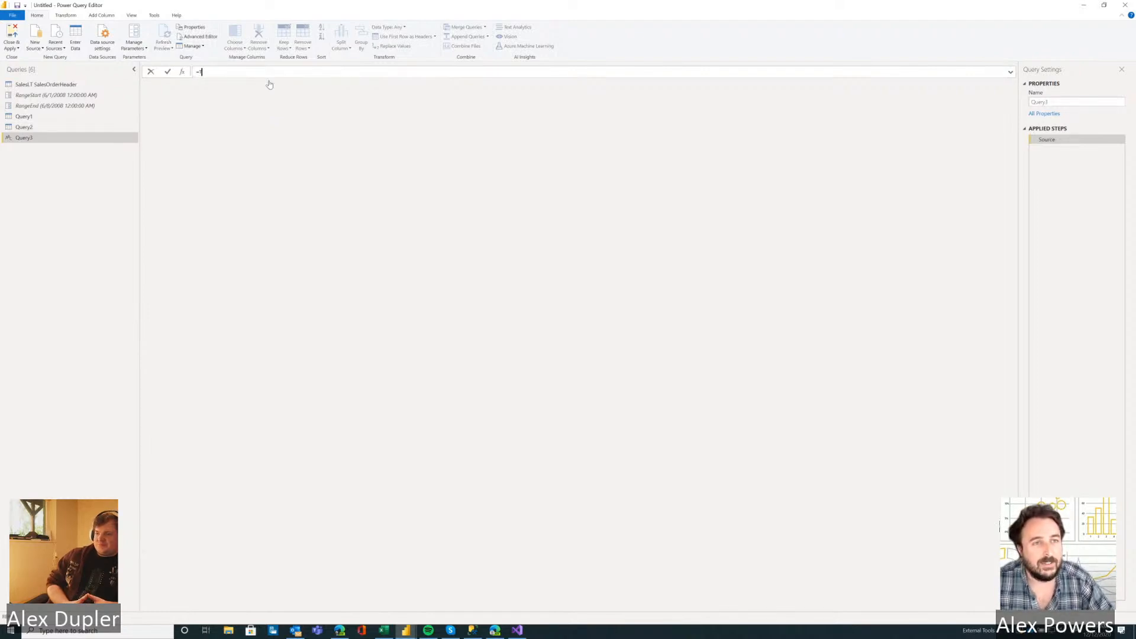
{"action": "type", "text": "Format("}
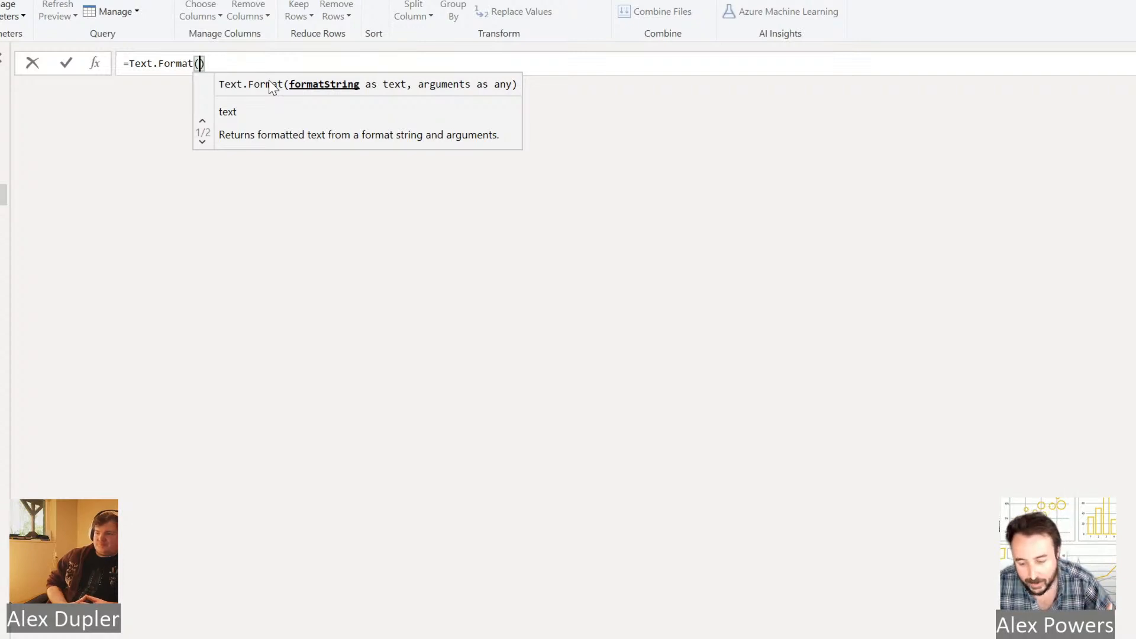
{"action": "key", "text": "Delete"}
{"action": "key", "text": "BackSpace"}
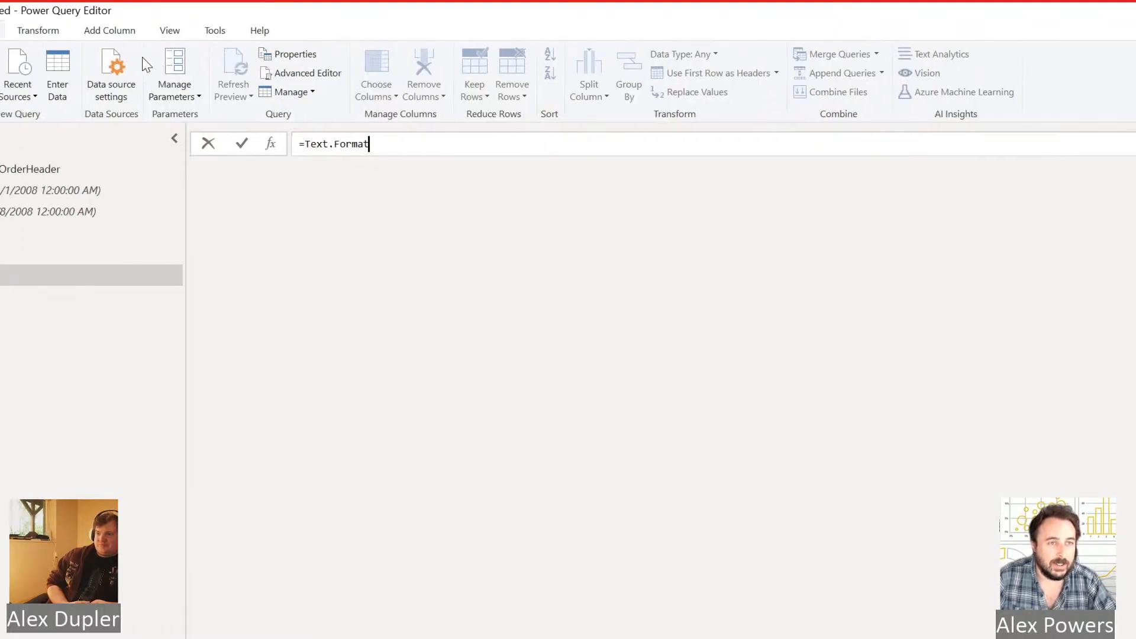
{"action": "key", "text": "Return"}
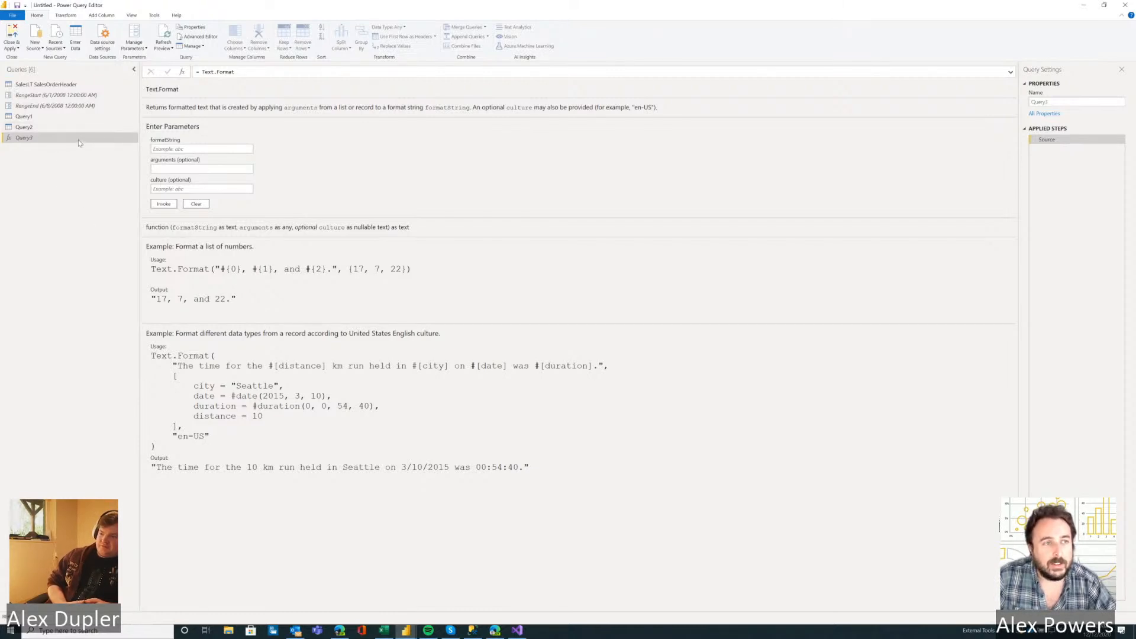
Create another blank query below the Text.Format documentation query.
{"action": "right_click", "coordinate": [49, 135]}
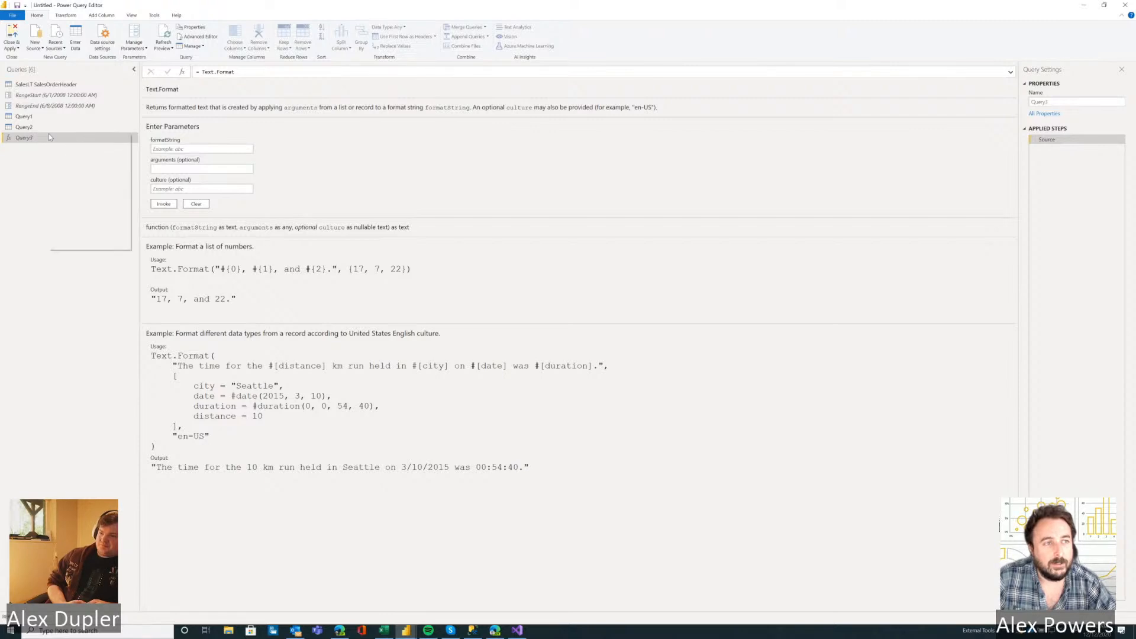
{"action": "left_click", "coordinate": [31, 169]}
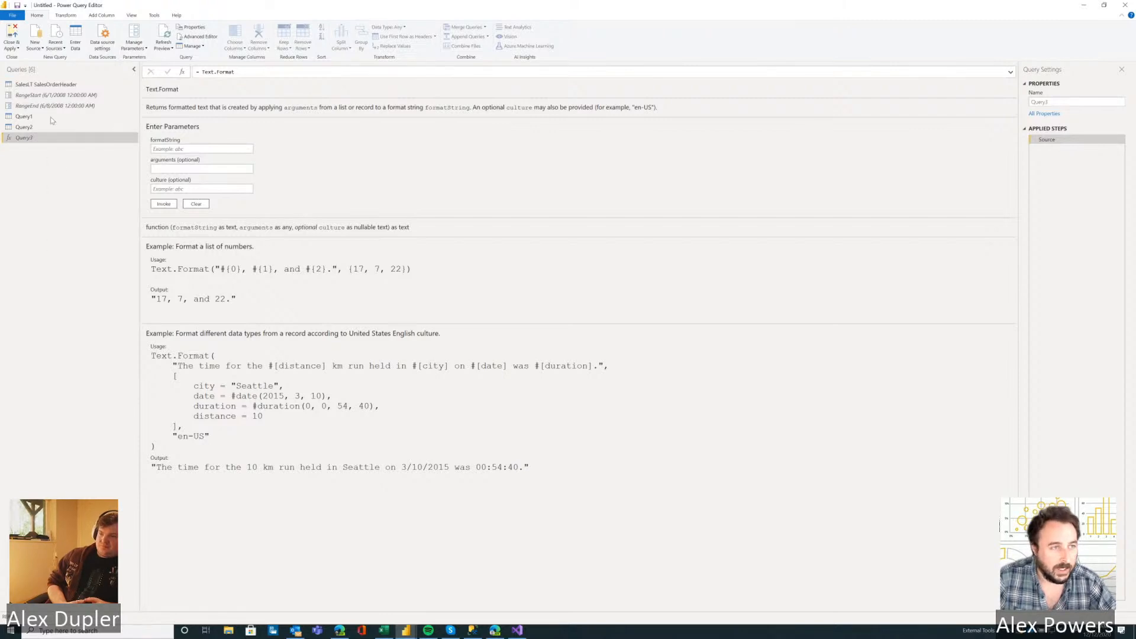
{"action": "right_click", "coordinate": [83, 196]}
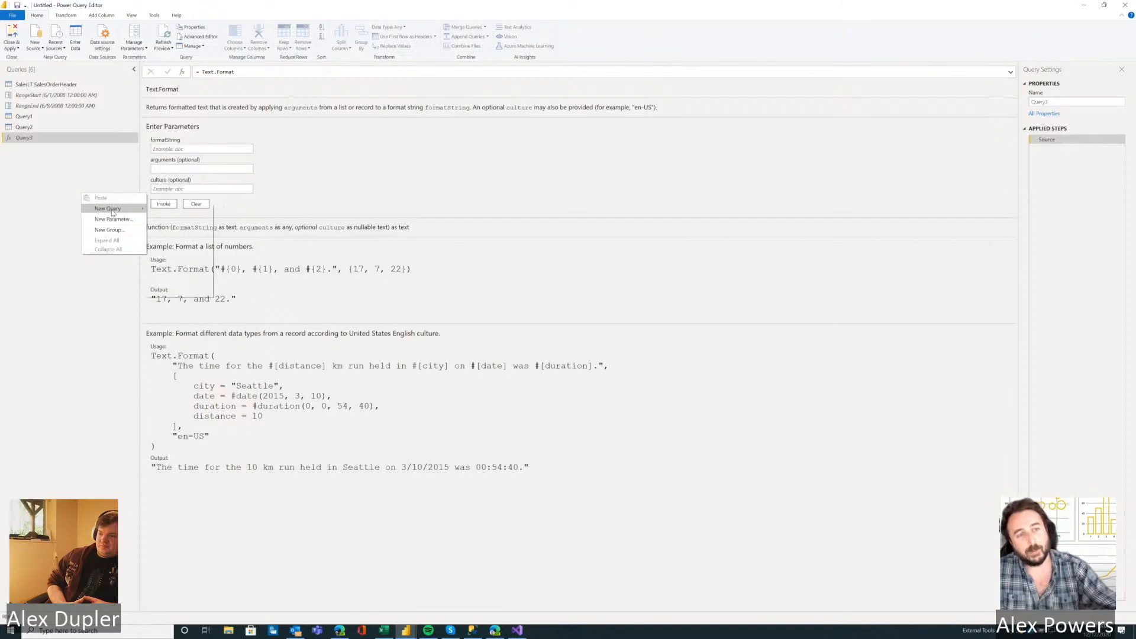
{"action": "mouse_move", "coordinate": [123, 210]}
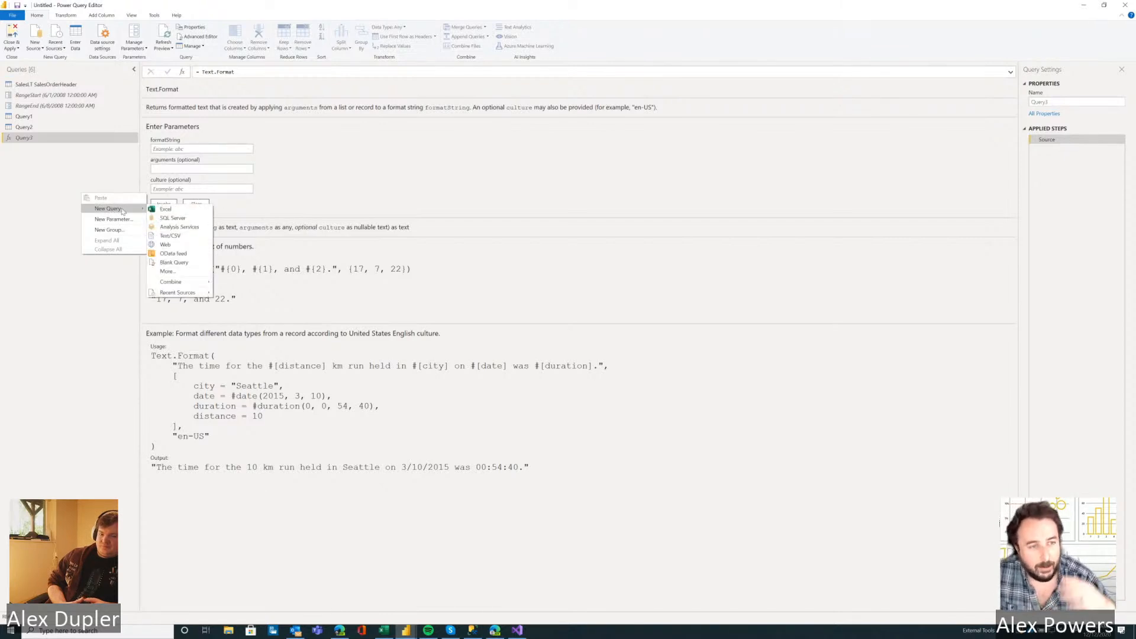
{"action": "left_click", "coordinate": [174, 263]}
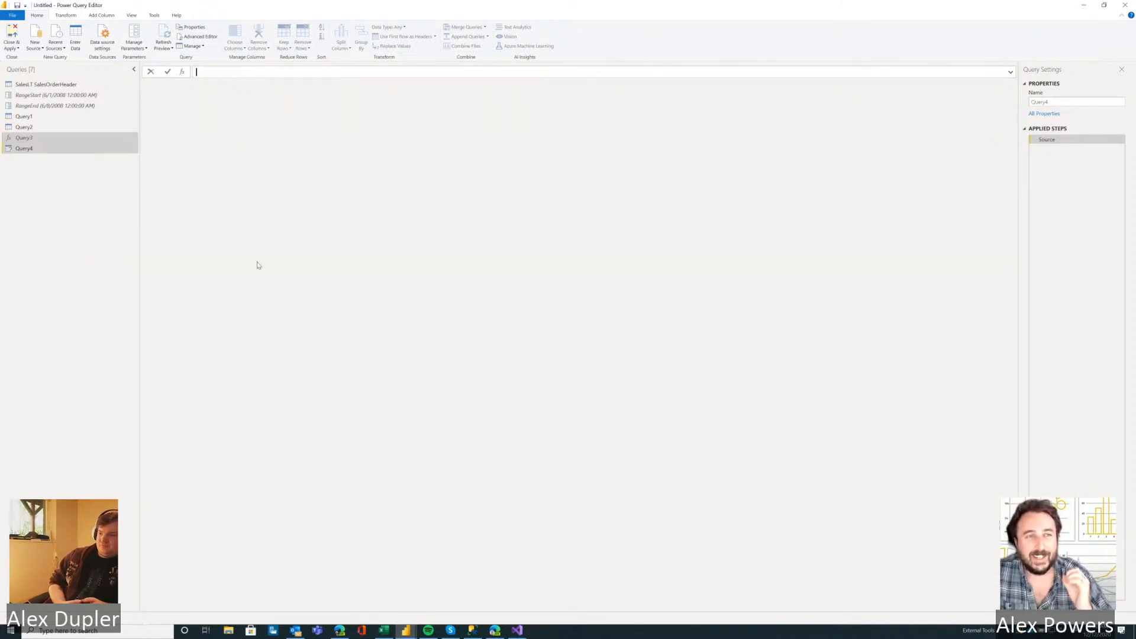
Start the new query's formula with =Text.Format( and give RangeEnd as the first argument, followed by a comma.
{"action": "left_click", "coordinate": [255, 77]}
{"action": "type", "text": "=Tex"}
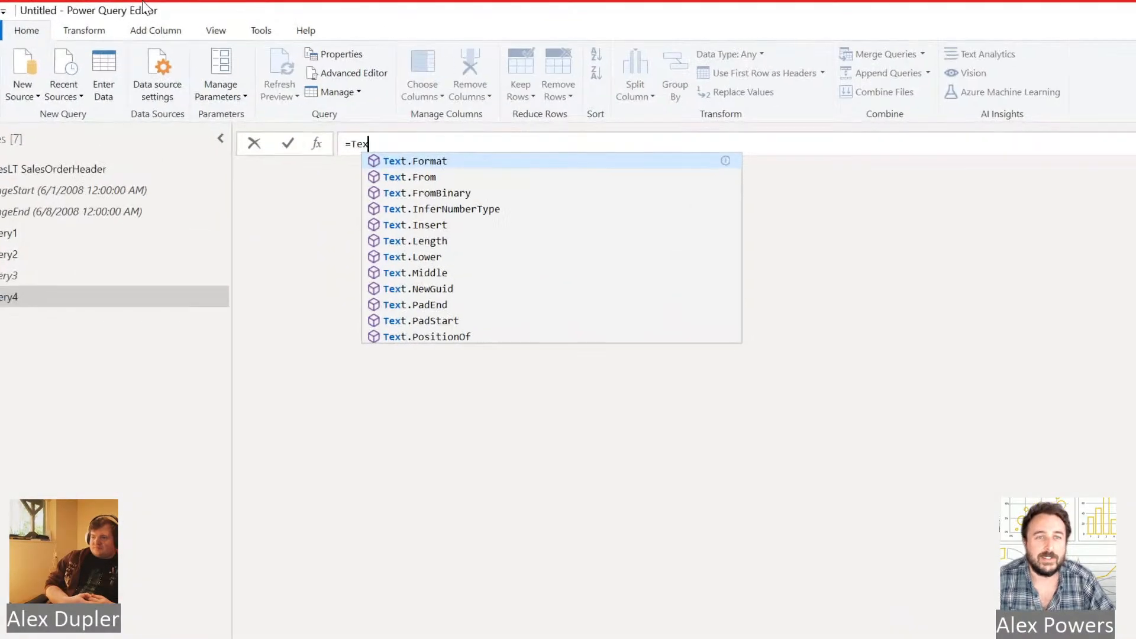
{"action": "type", "text": "t."}
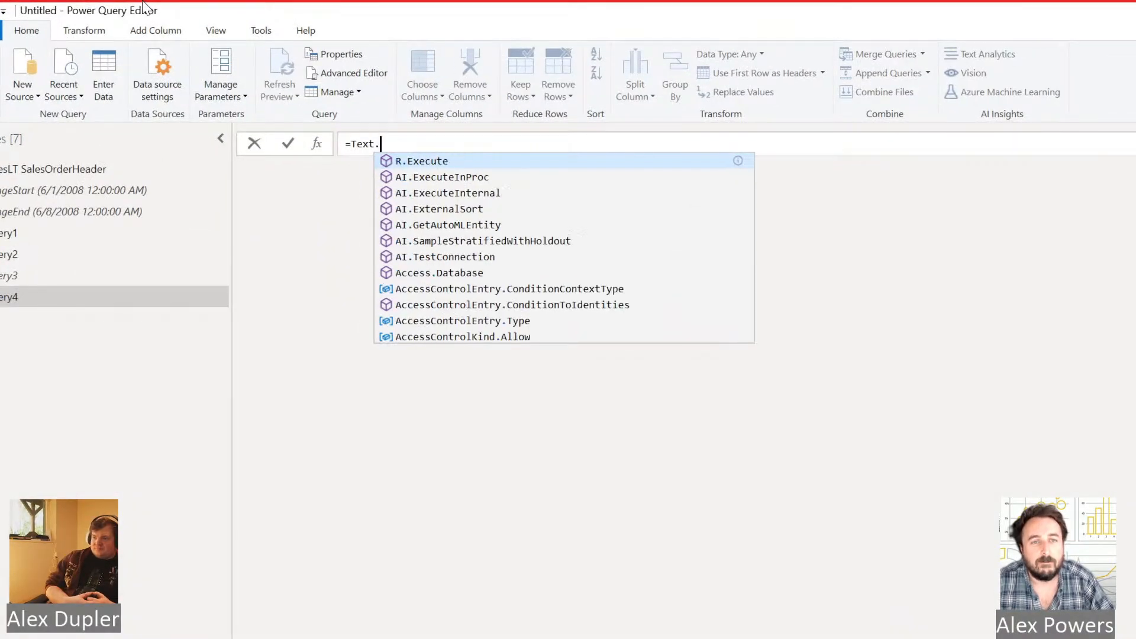
{"action": "type", "text": "Fo"}
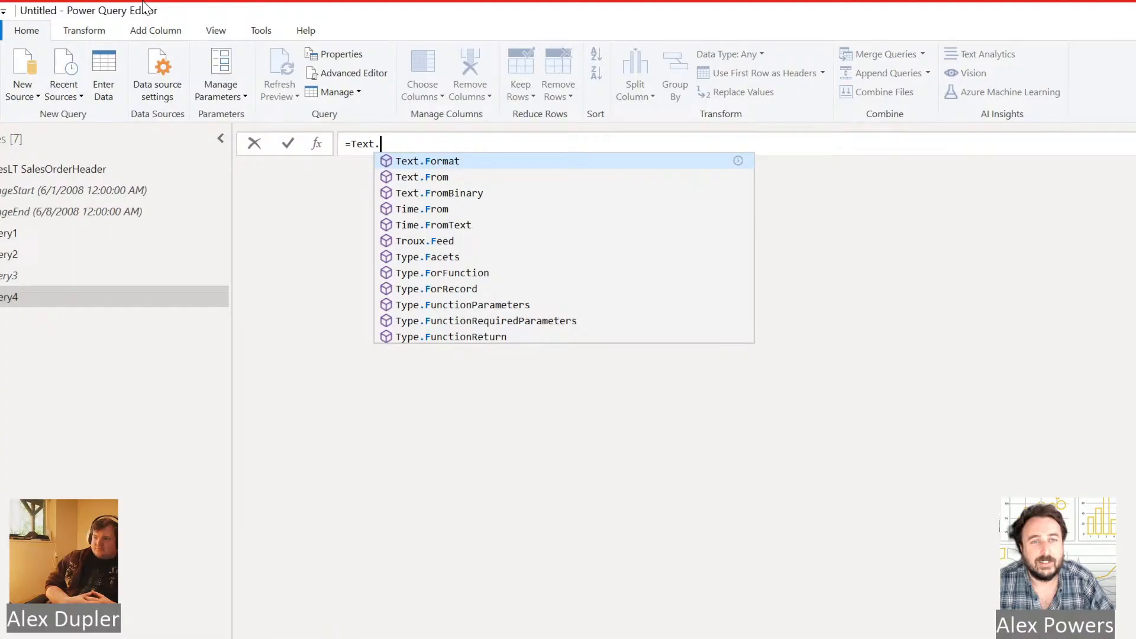
{"action": "type", "text": "rm"}
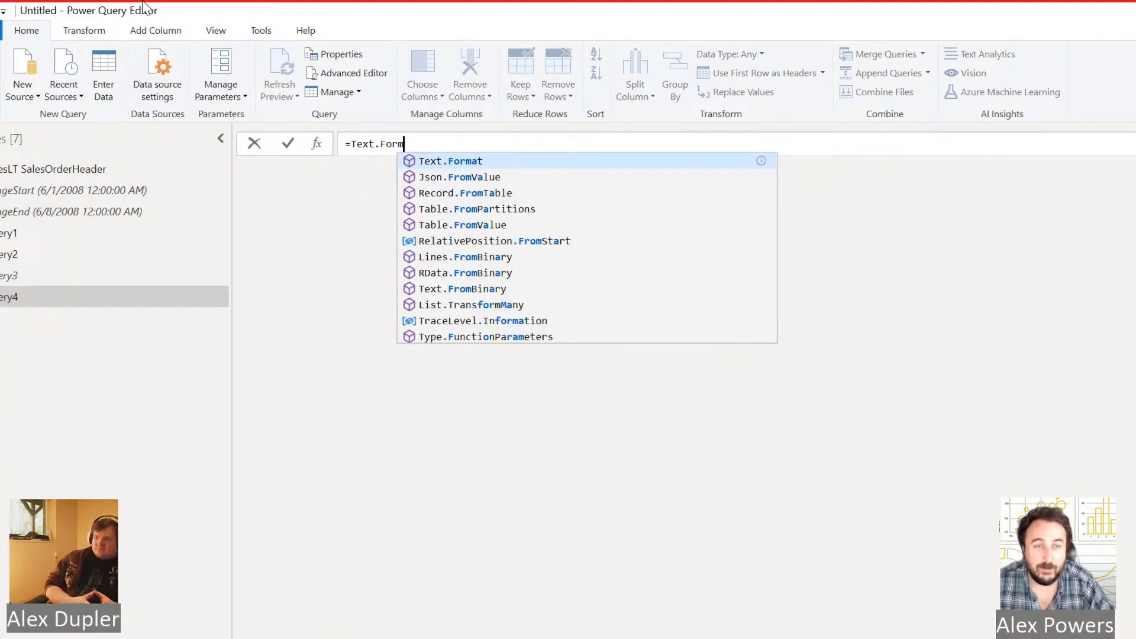
{"action": "type", "text": "at("}
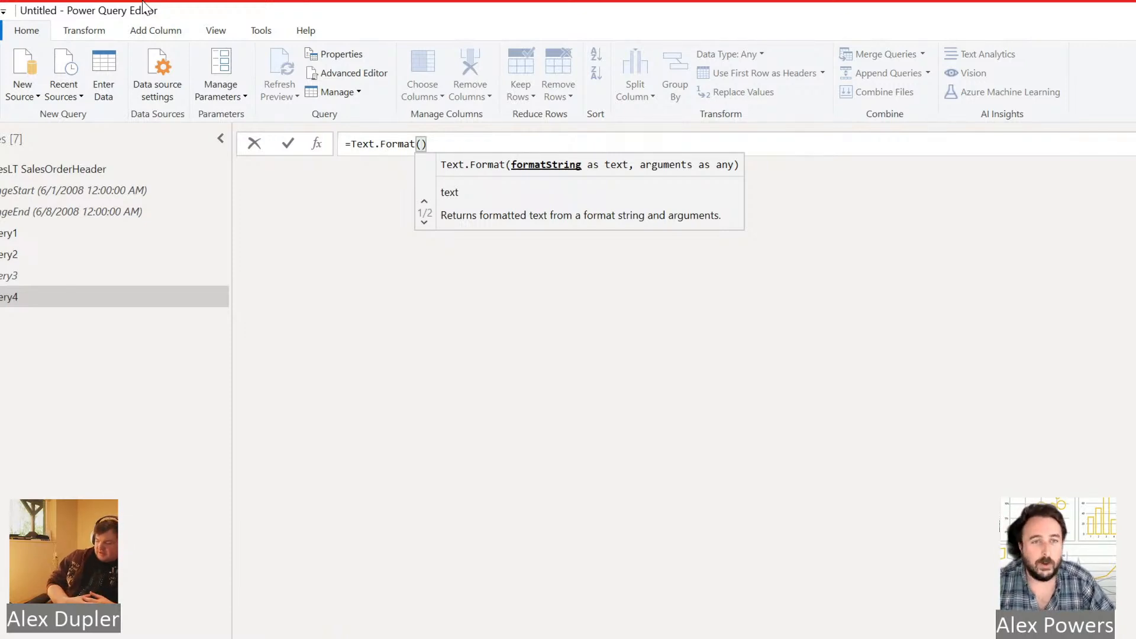
{"action": "type", "text": "R"}
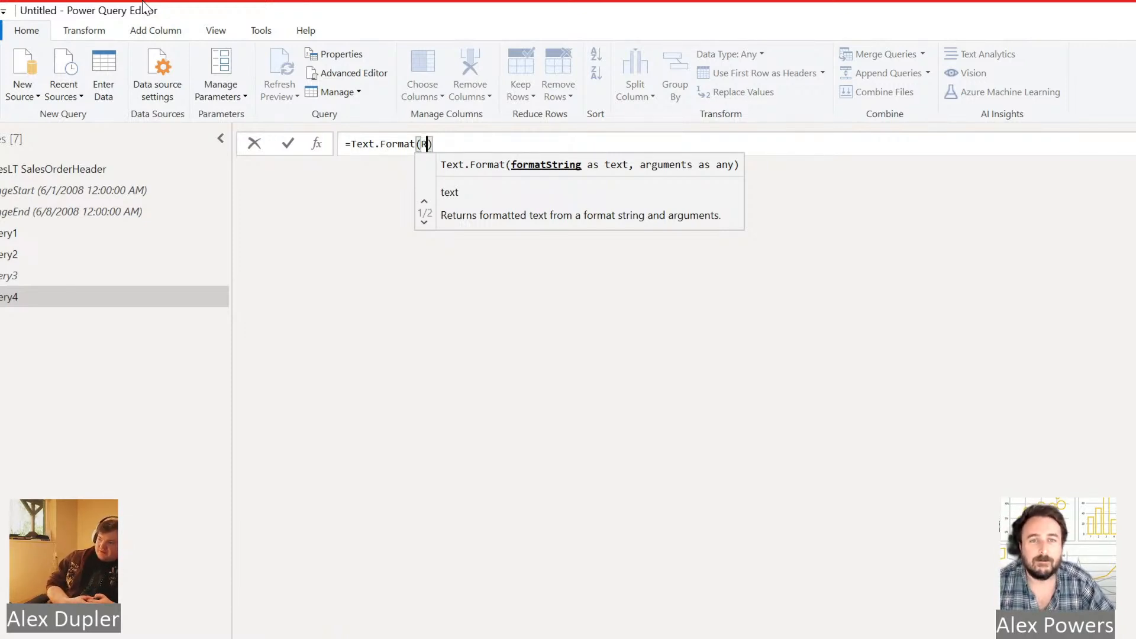
{"action": "type", "text": "angeEnd"}
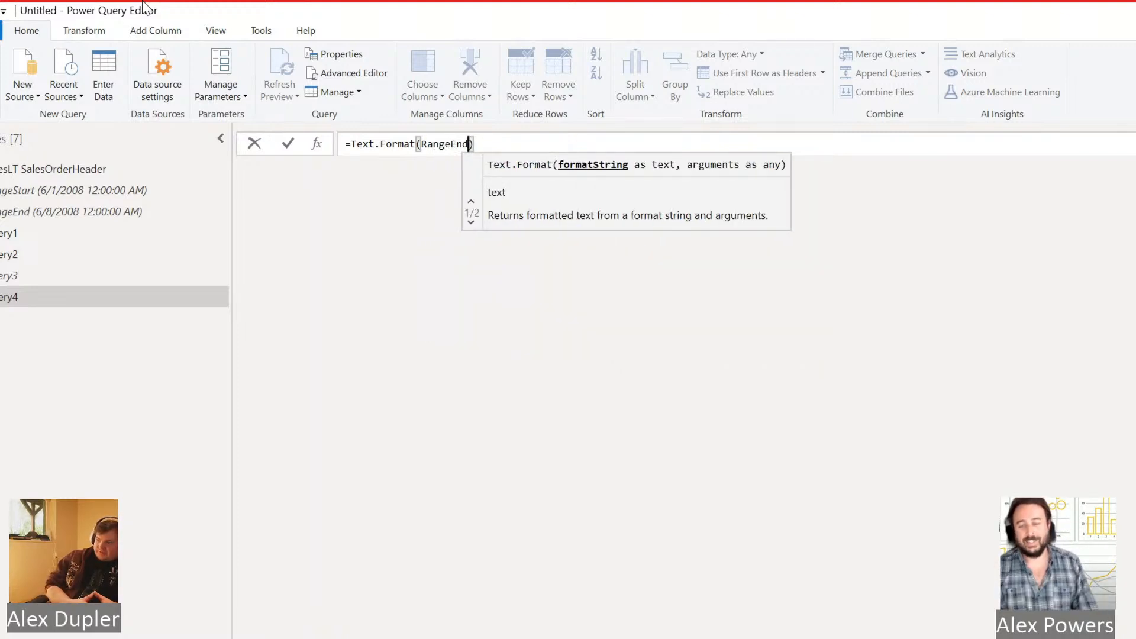
{"action": "type", "text": " , "}
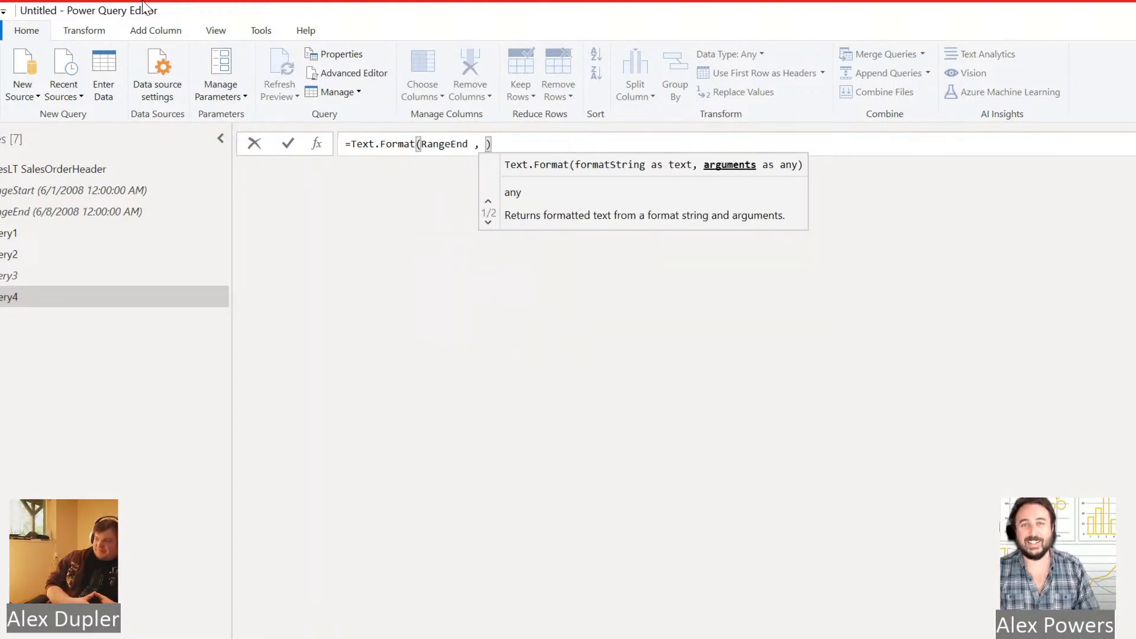
Enter "YYYYmmdd" as the second argument of Text.Format and apply the Query4 formula.
{"action": "type", "text": "\""}
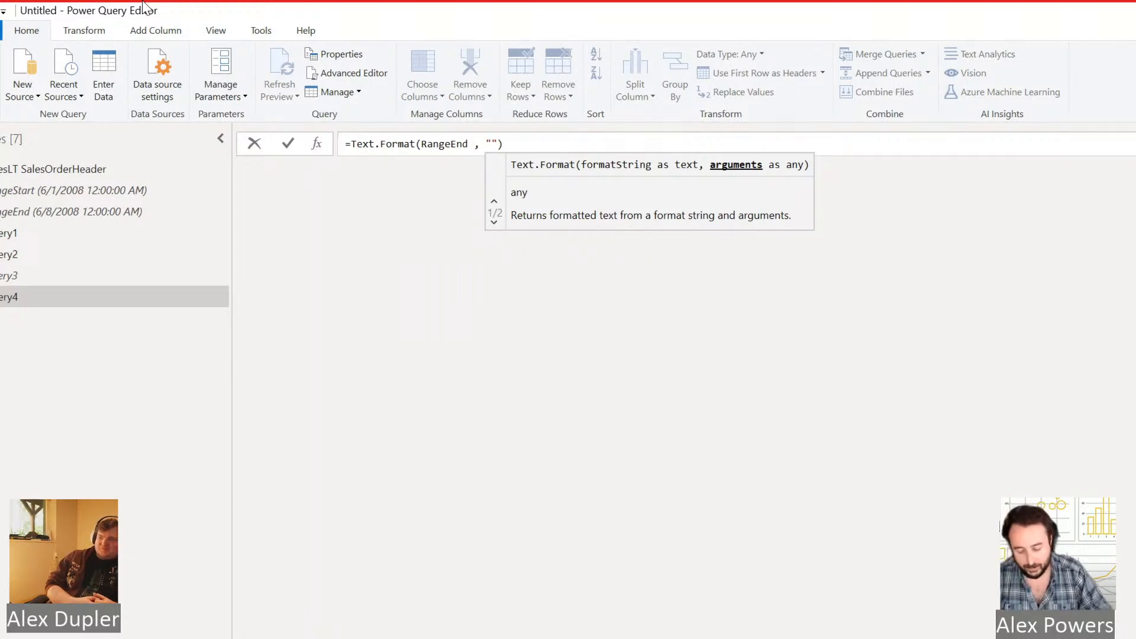
{"action": "type", "text": "YYY"}
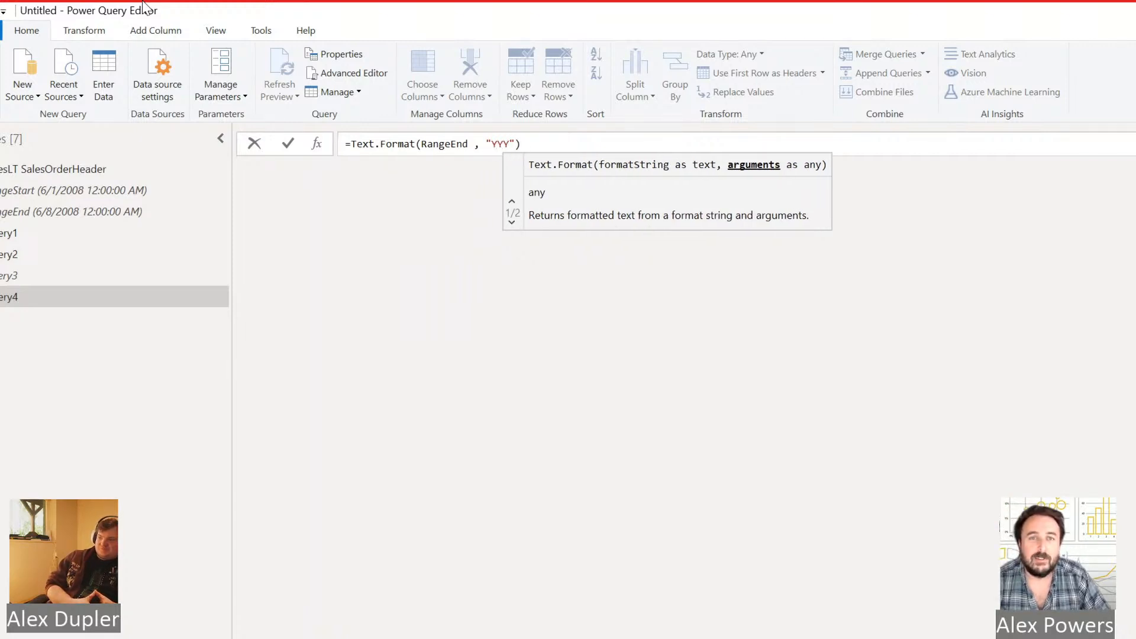
{"action": "type", "text": "Y"}
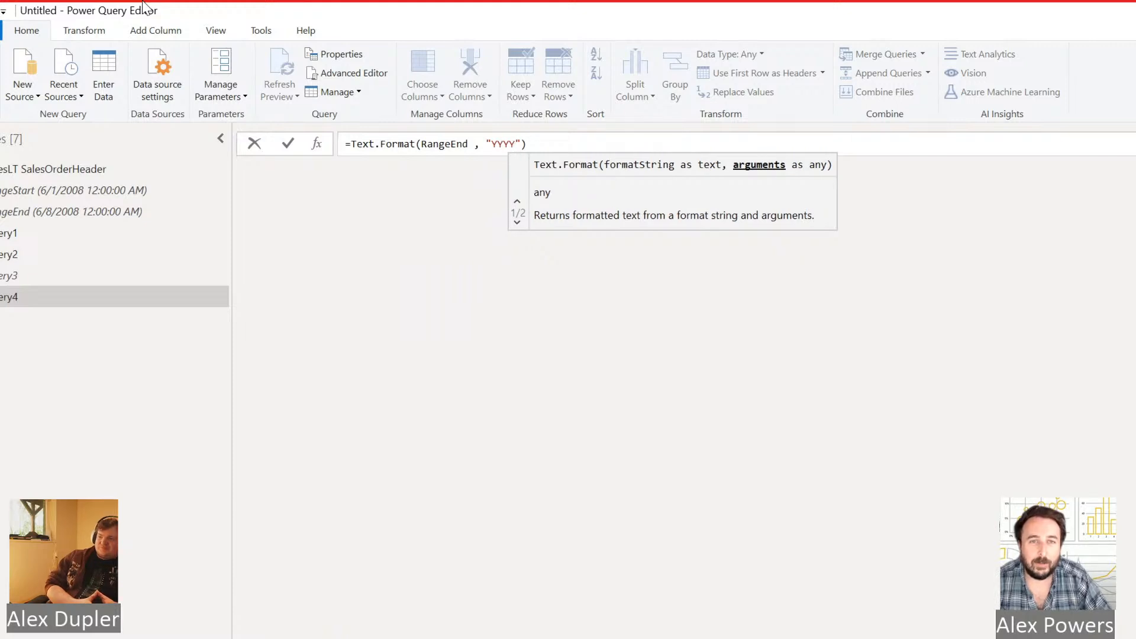
{"action": "type", "text": "mm"}
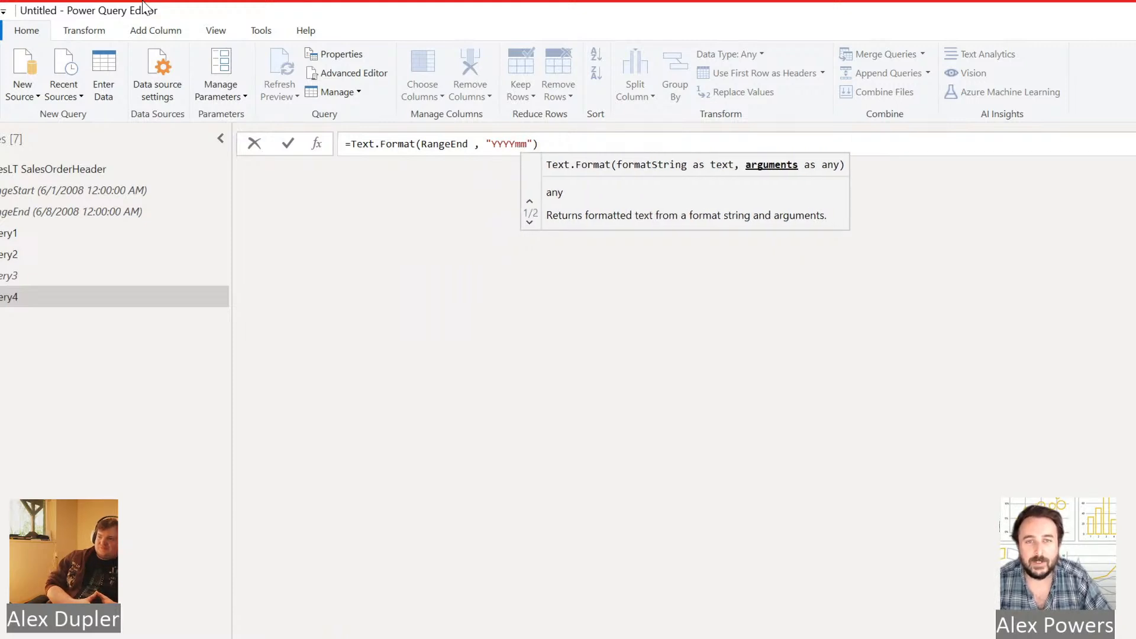
{"action": "type", "text": "dd"}
{"action": "key", "text": "Left"}
{"action": "key", "text": "Left"}
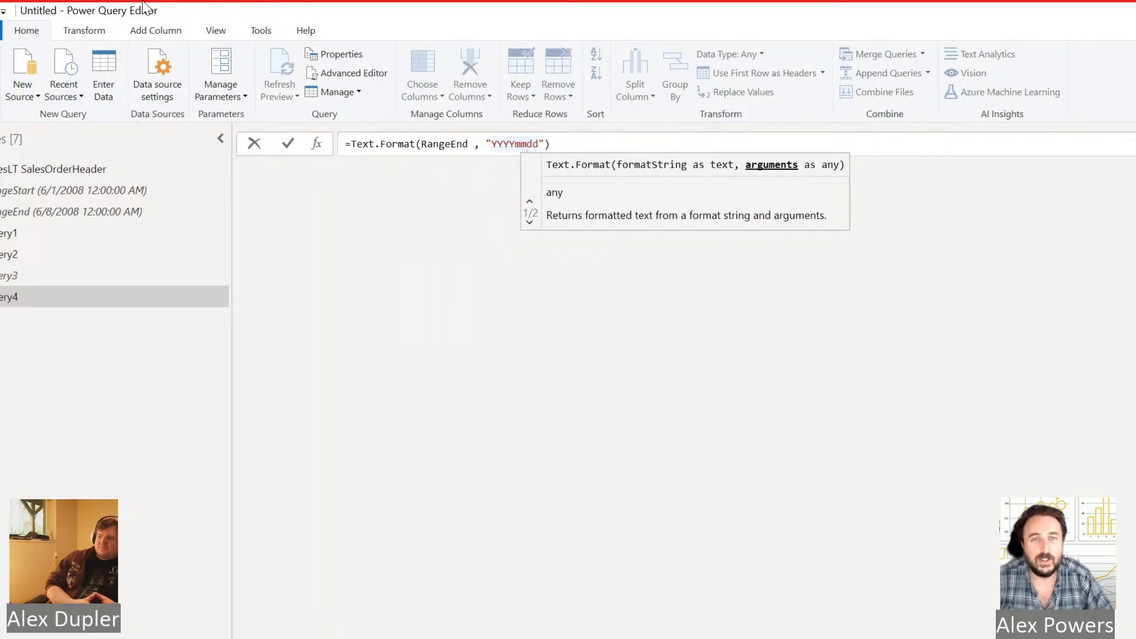
{"action": "left_click", "coordinate": [354, 218]}
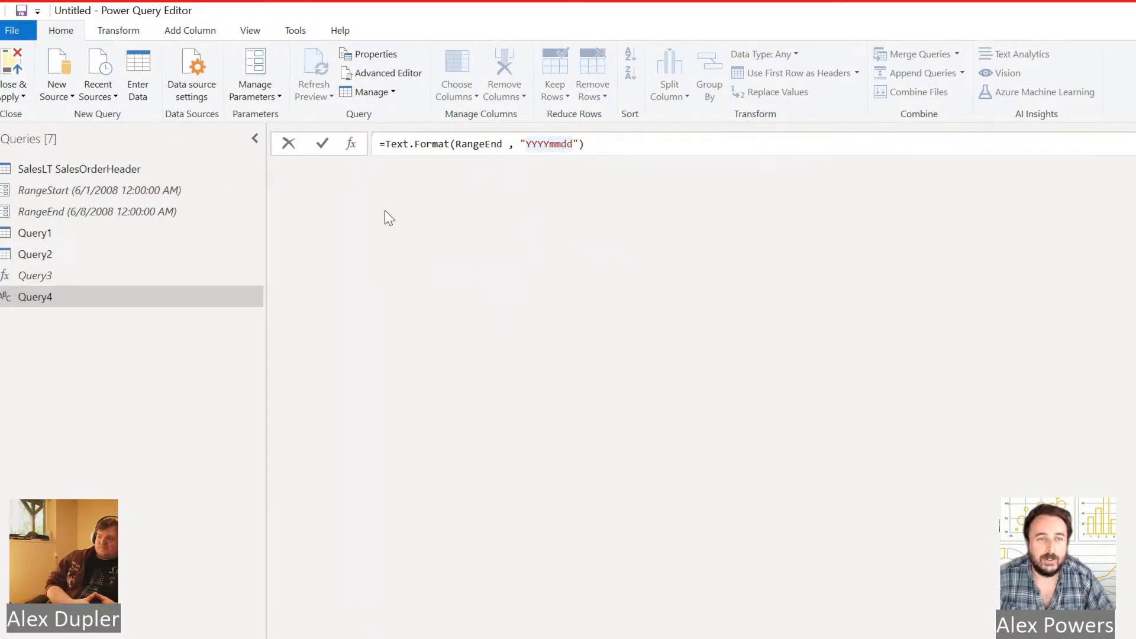
{"action": "key", "text": "Return"}
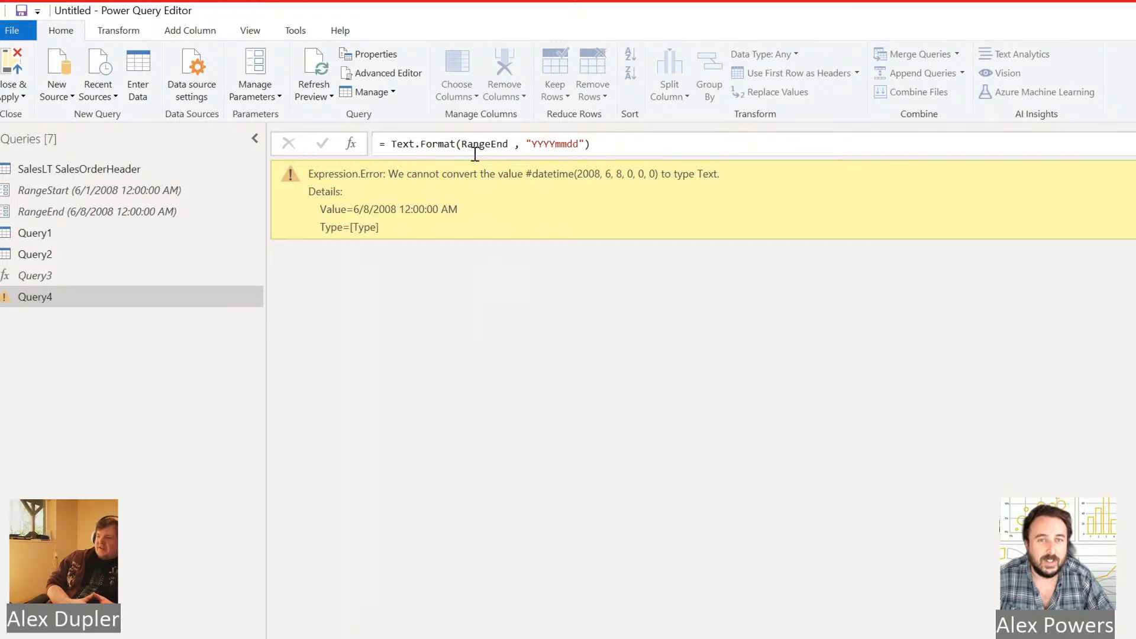
{"action": "left_click", "coordinate": [465, 146]}
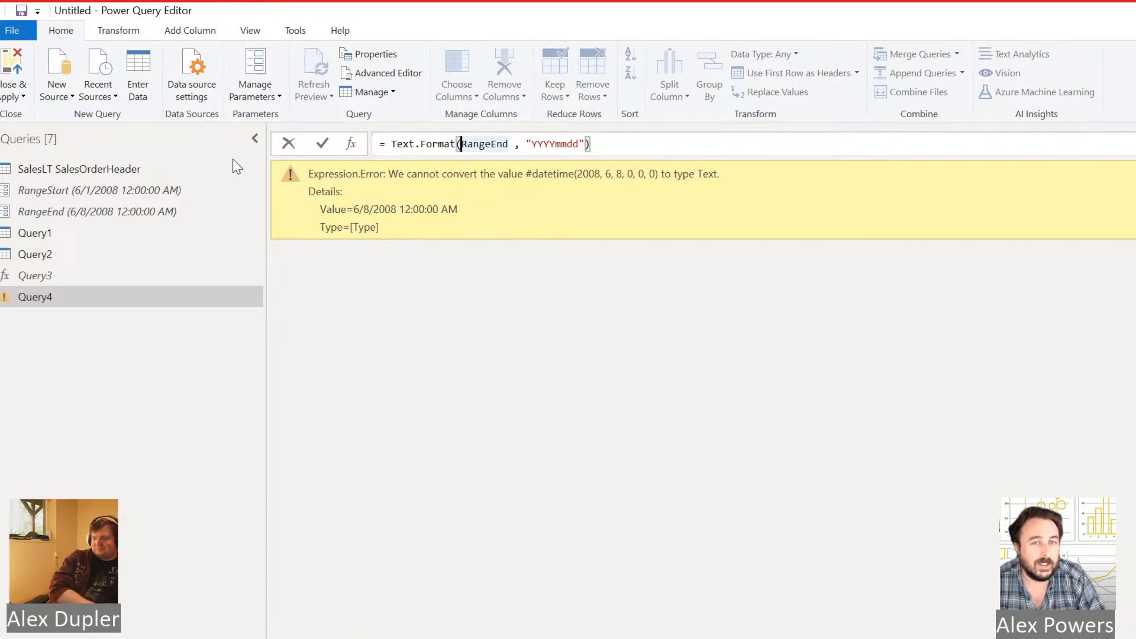
{"action": "type", "text": "Text"}
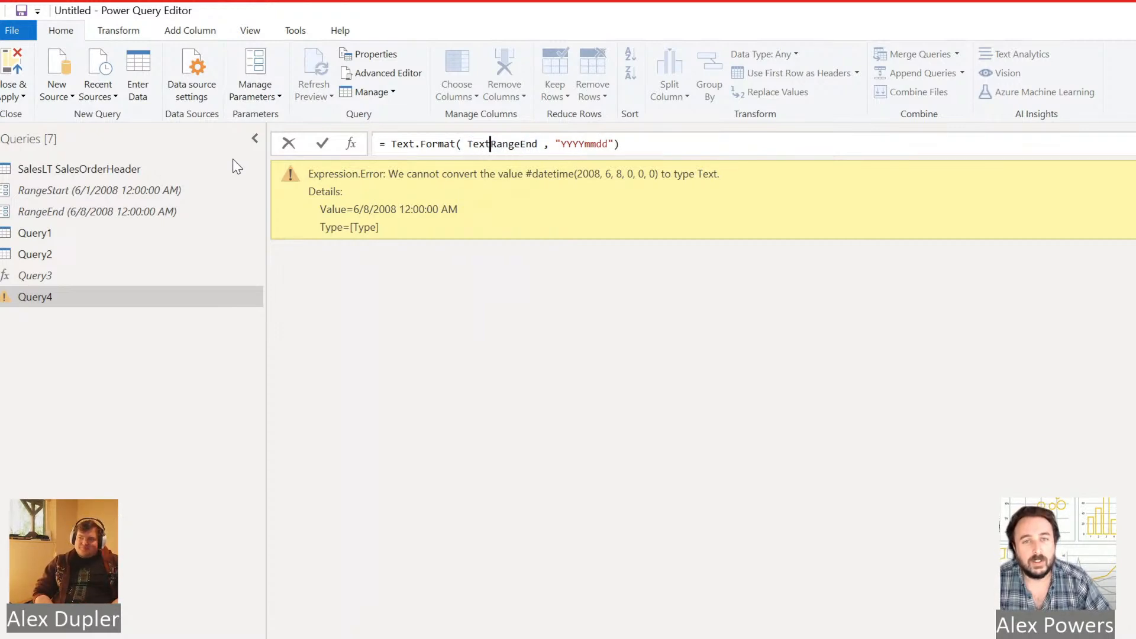
{"action": "type", "text": "."}
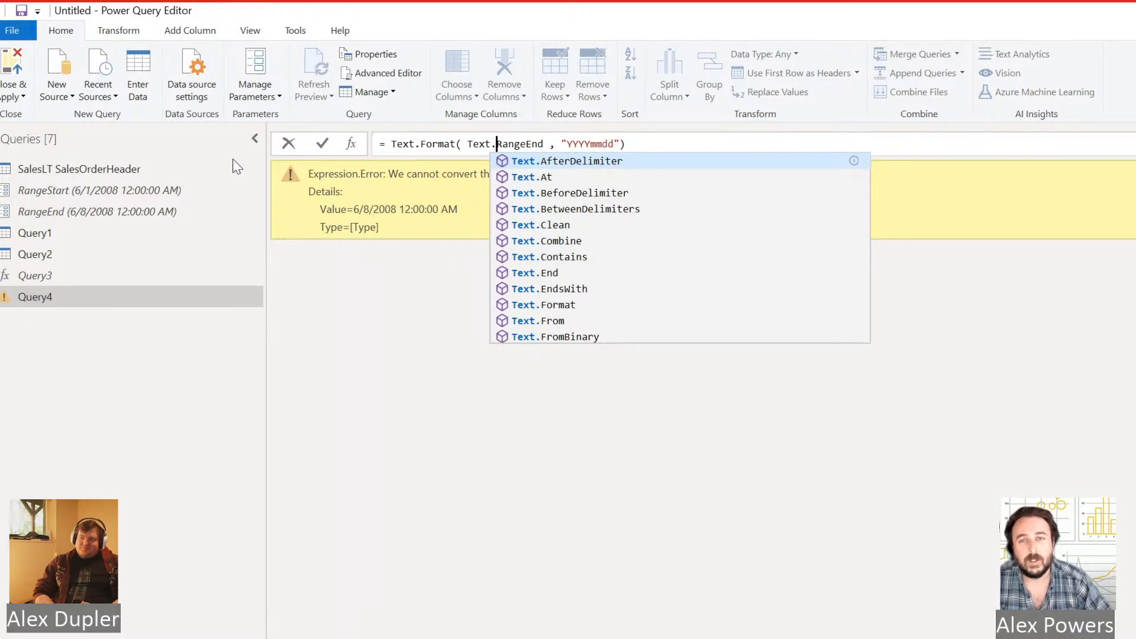
{"action": "key", "text": "Escape"}
{"action": "key", "text": "ctrl+shift+Left"}
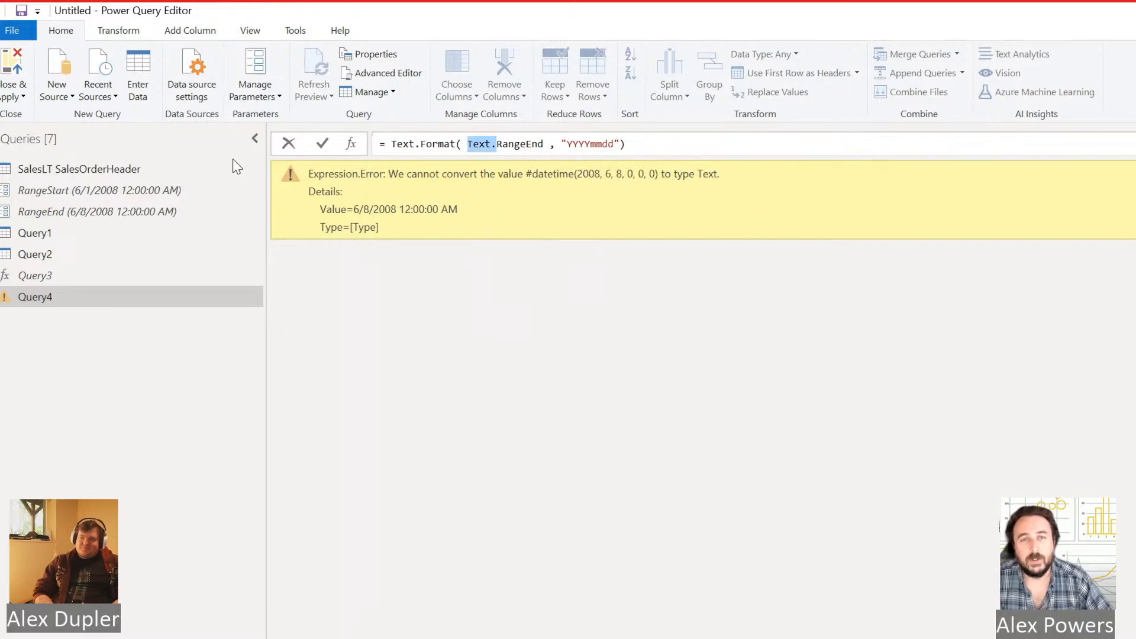
{"action": "key", "text": "BackSpace"}
Insert DateTime.ToText( in front of RangeEnd inside the Text.Format call, without an extra closing parenthesis.
{"action": "type", "text": "DateTime"}
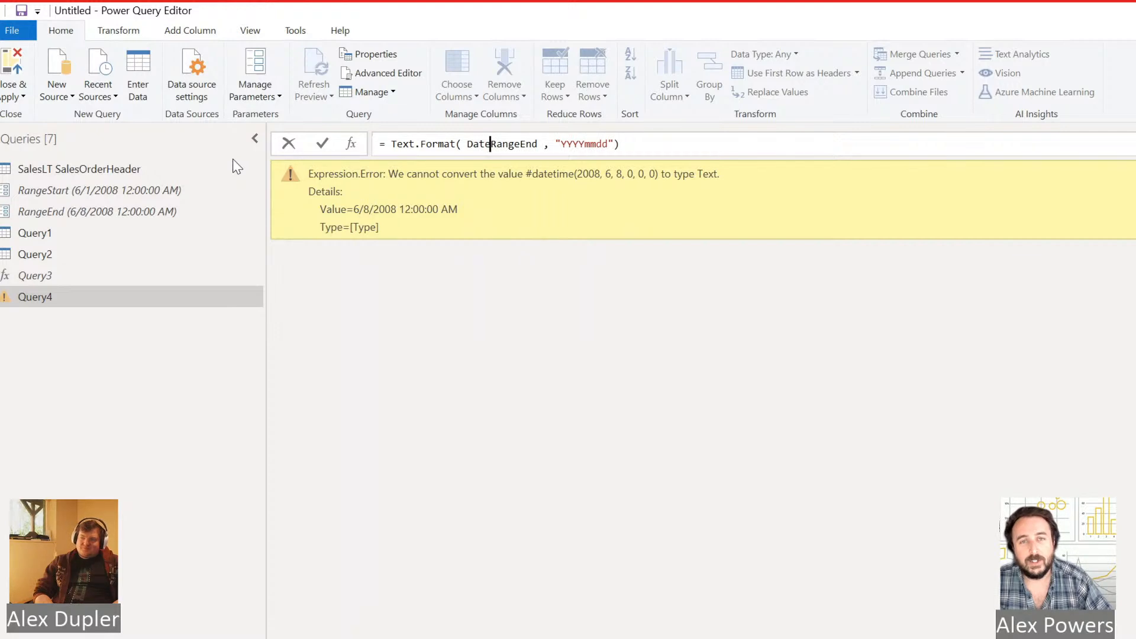
{"action": "type", "text": ". "}
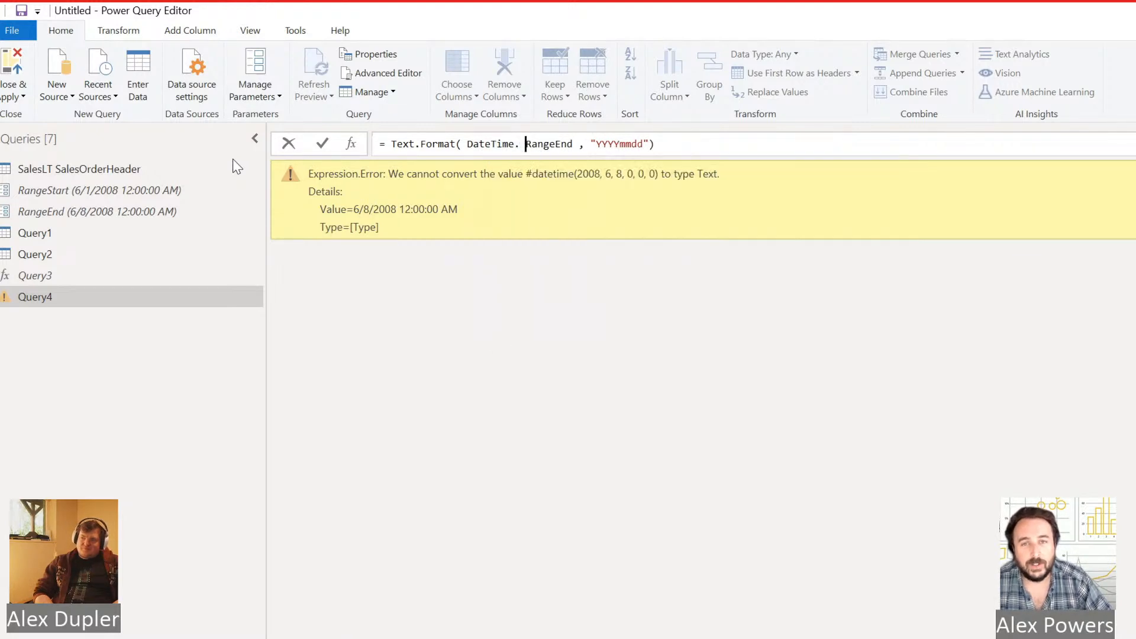
{"action": "type", "text": "T"}
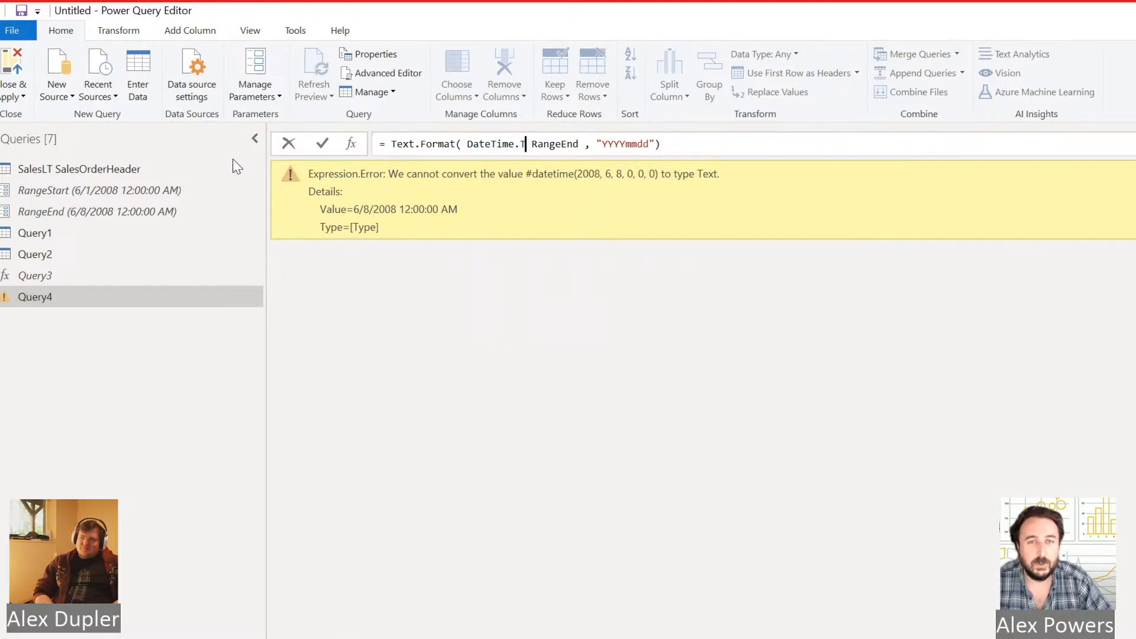
{"action": "type", "text": "o"}
{"action": "key", "text": "Down"}
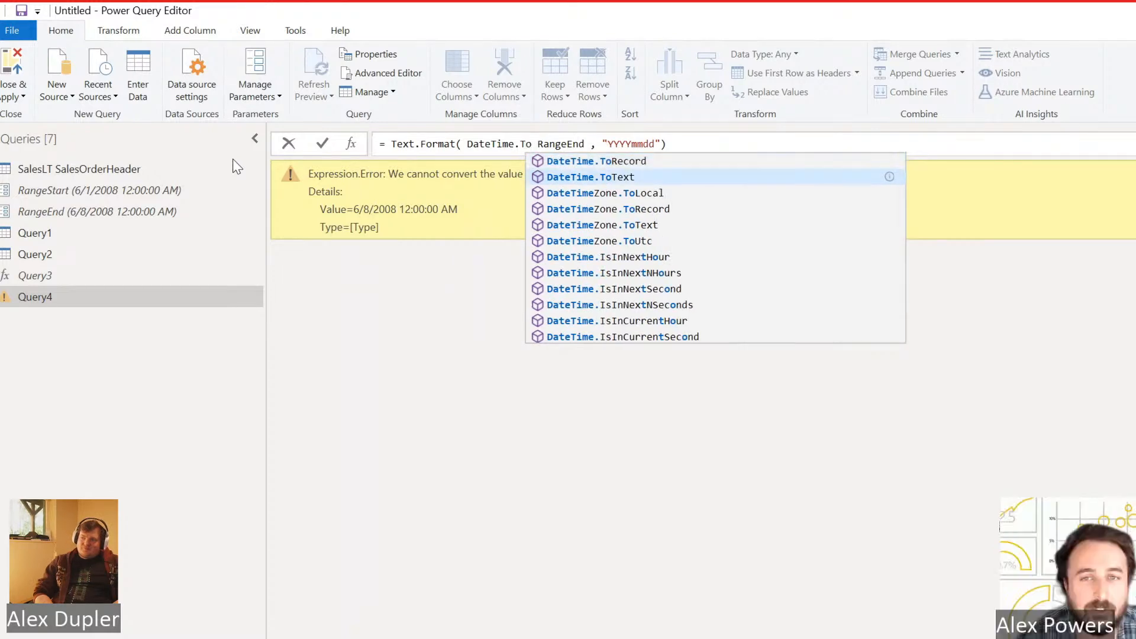
{"action": "key", "text": "Tab"}
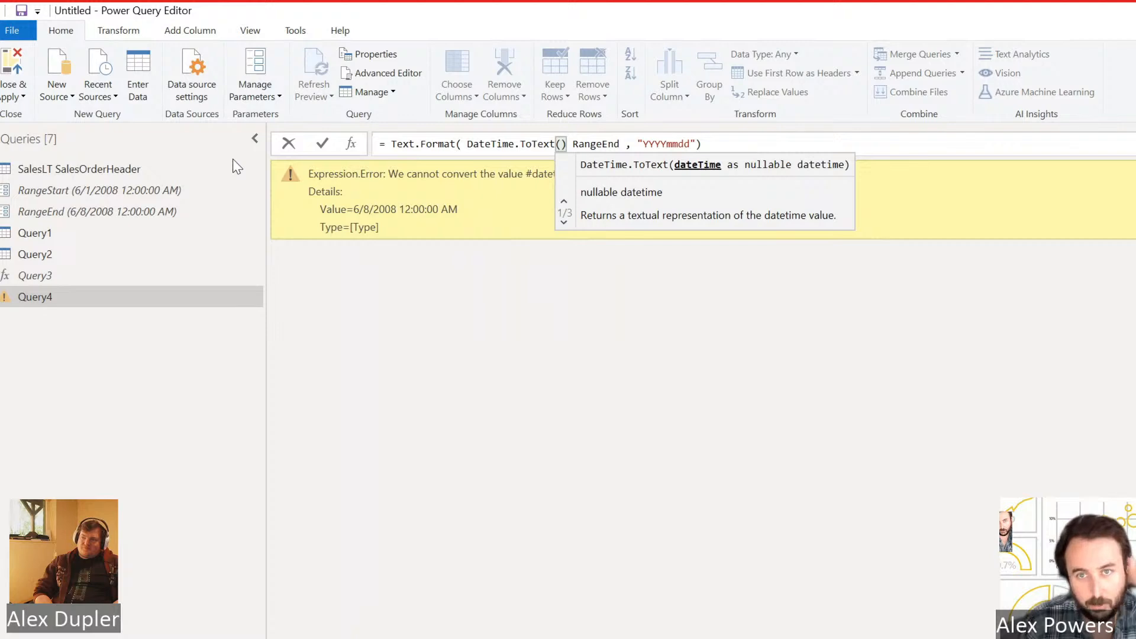
{"action": "key", "text": "Delete"}
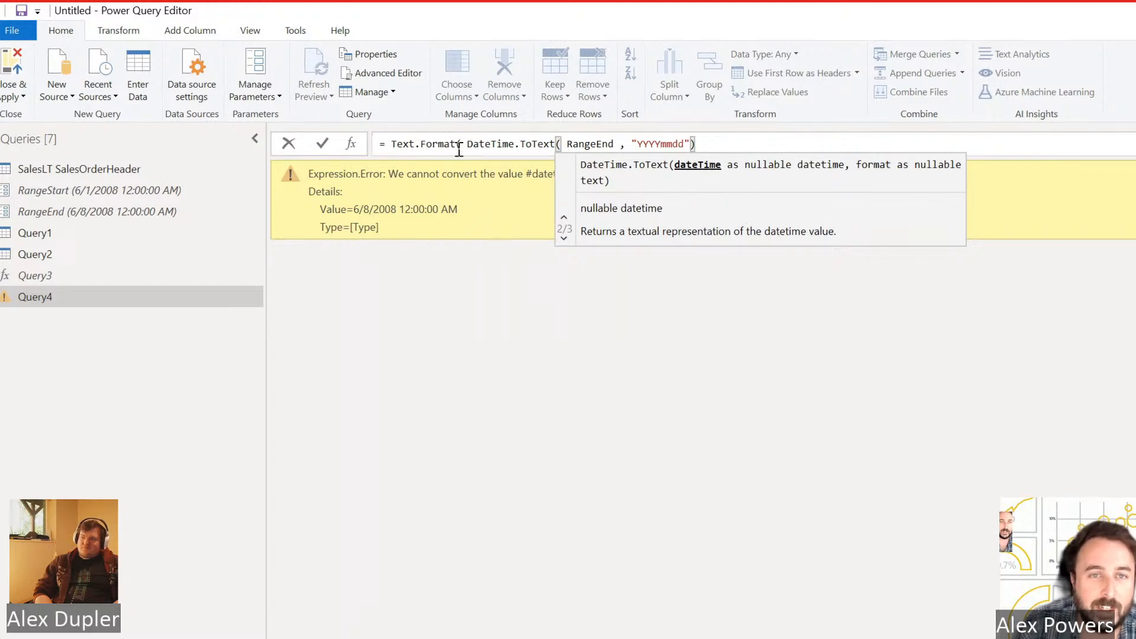
Remove the outer Text.Format( from the formula and apply = DateTime.ToText( RangeEnd , "YYYYmmdd").
{"action": "left_click_drag", "start_coordinate": [460, 148], "coordinate": [391, 146]}
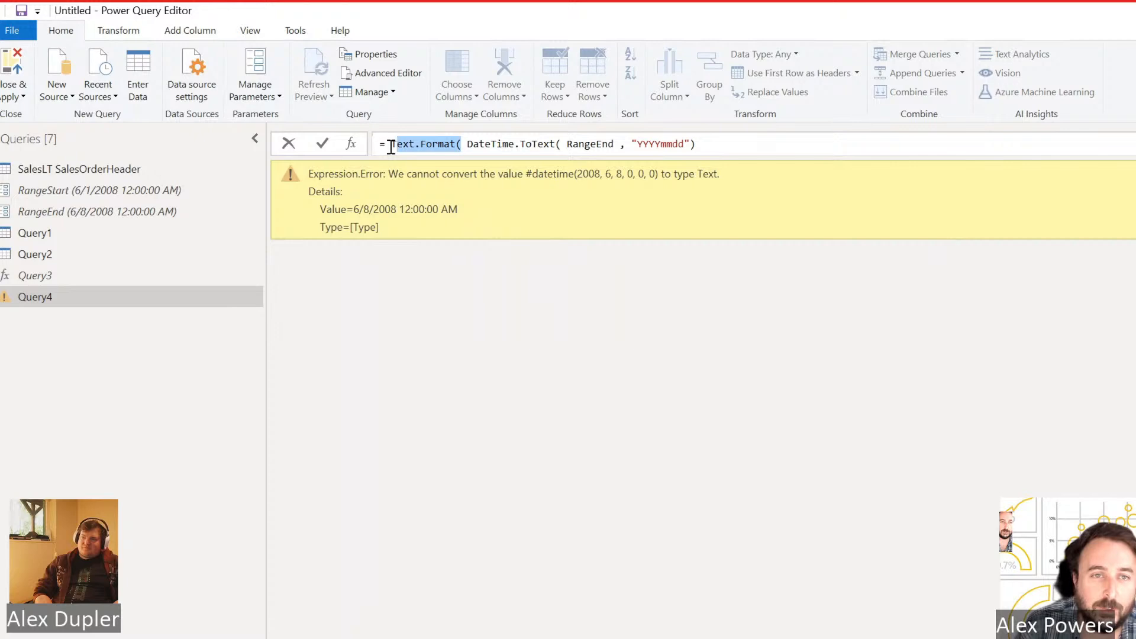
{"action": "key", "text": "Delete"}
{"action": "key", "text": "Delete"}
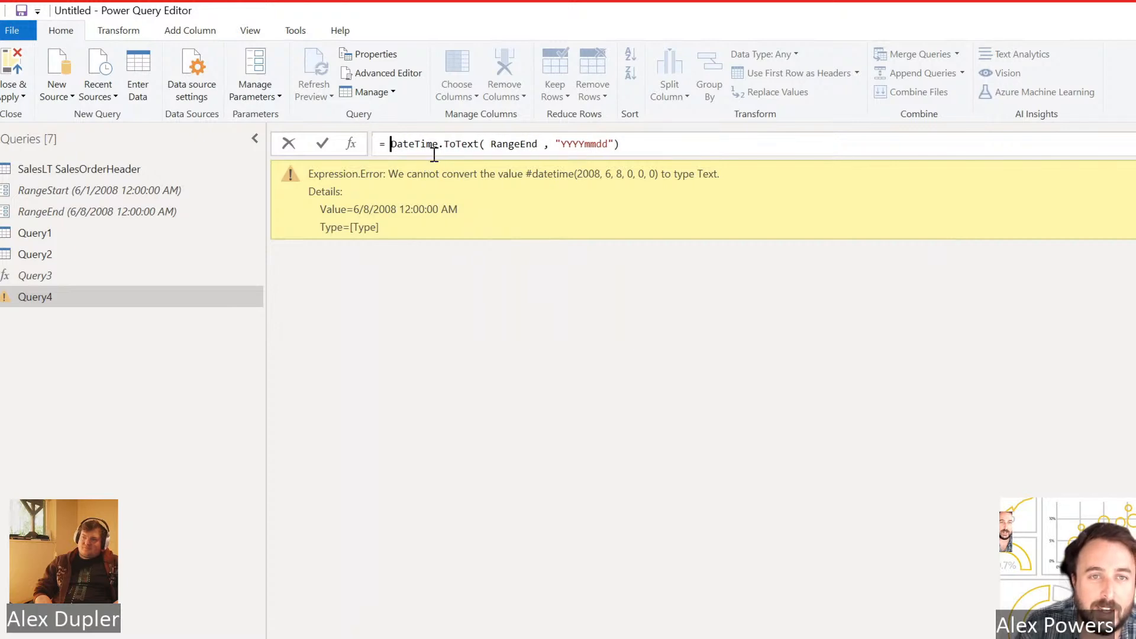
{"action": "left_click", "coordinate": [623, 146]}
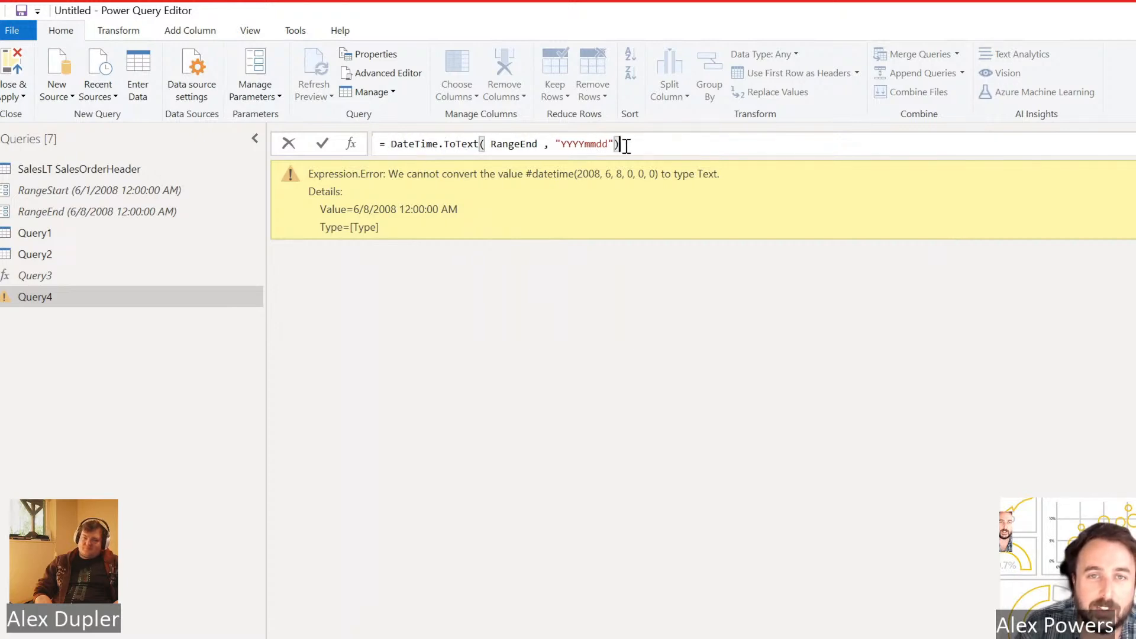
{"action": "key", "text": "Return"}
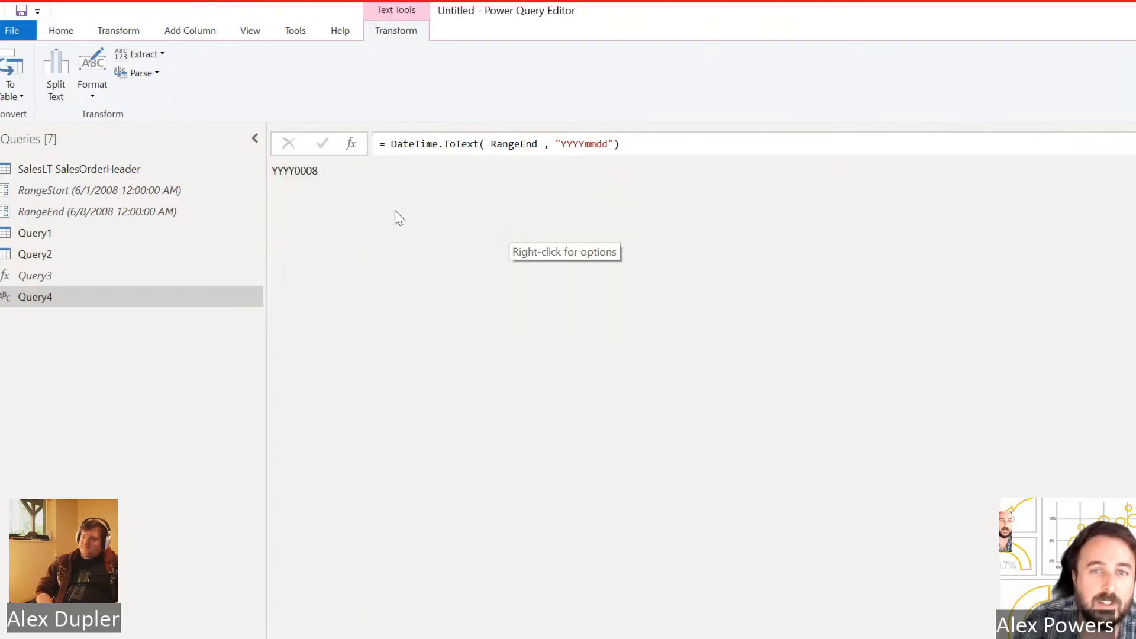
Change the format string in Query4's DateTime.ToText formula to "yyyyMMdd" and apply it.
{"action": "left_click", "coordinate": [585, 145]}
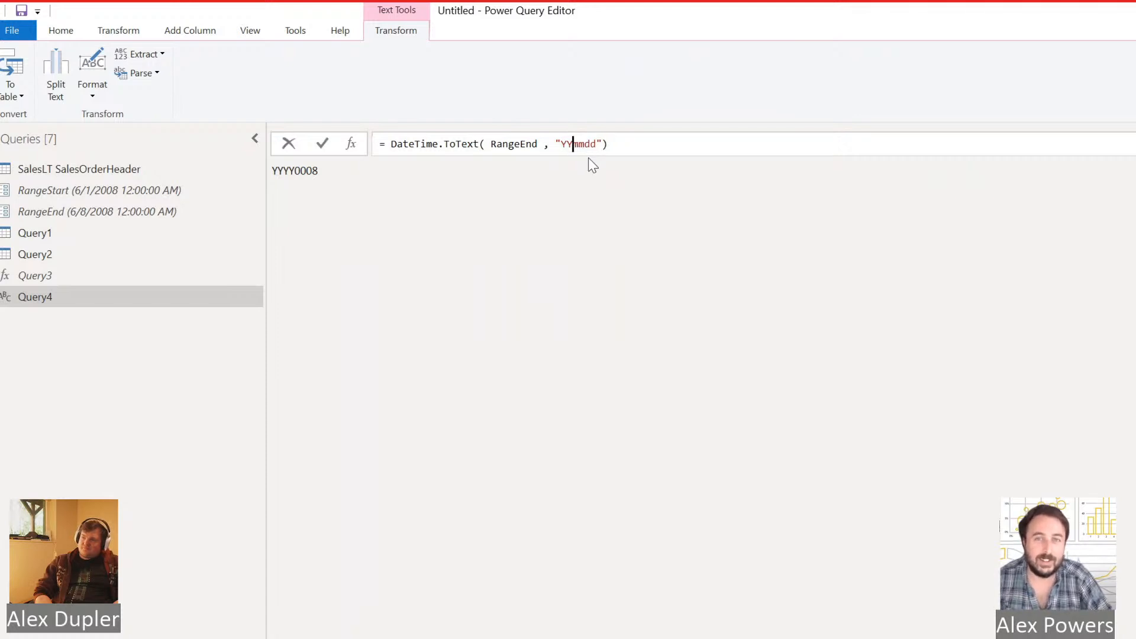
{"action": "type", "text": "y"}
{"action": "key", "text": "Delete"}
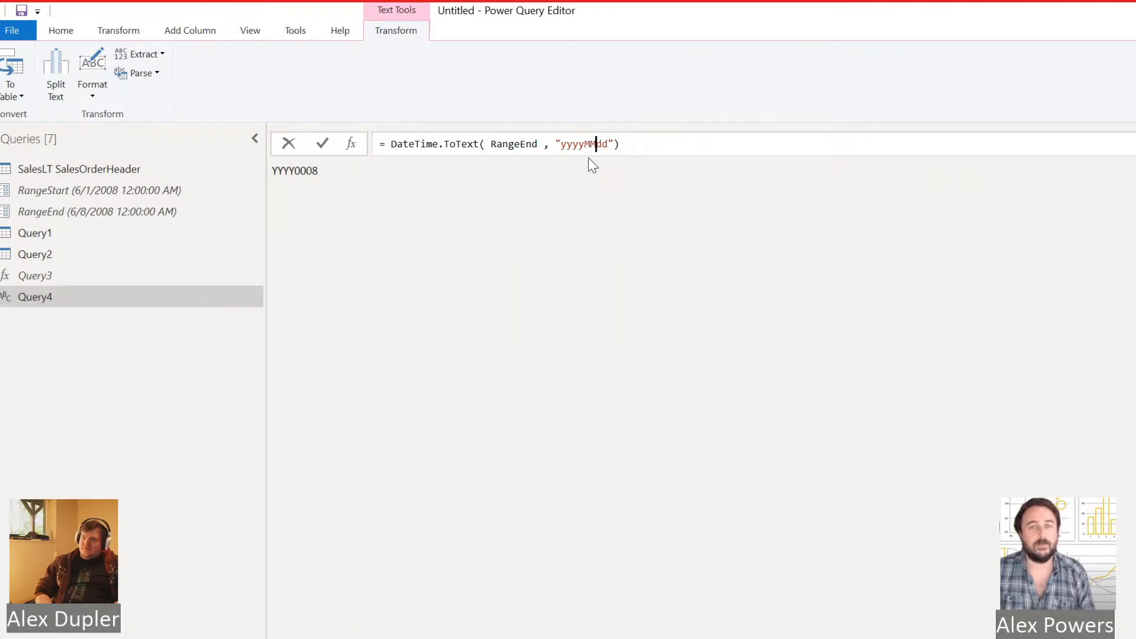
{"action": "key", "text": "Return"}
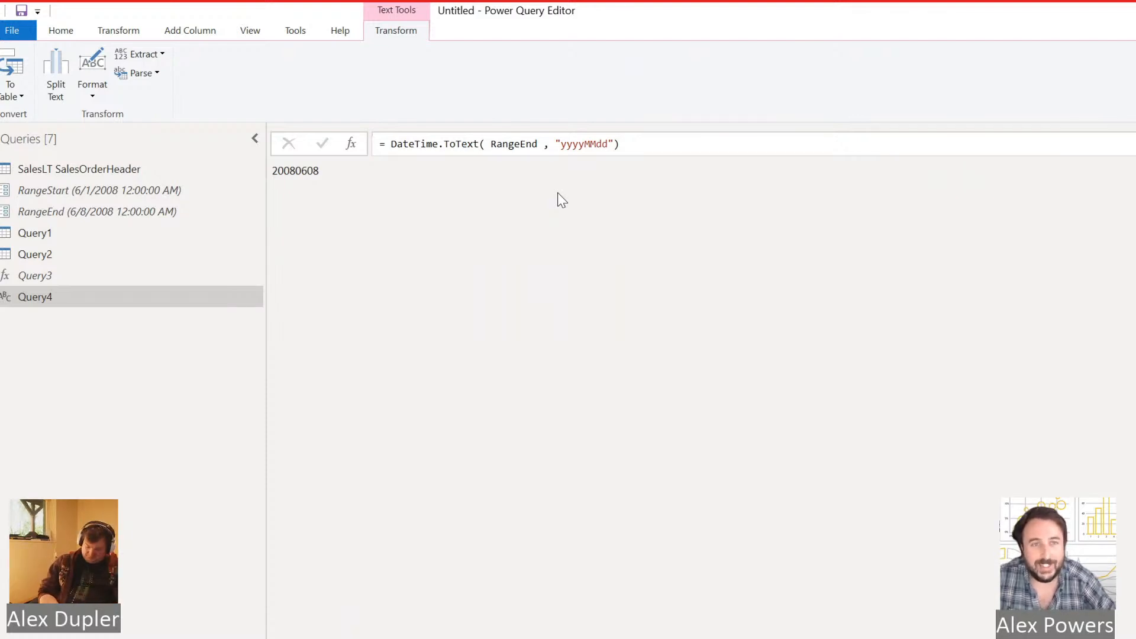
Wrap Query4's DateTime.ToText expression in Number.From( ) and apply the formula.
{"action": "left_click", "coordinate": [389, 145]}
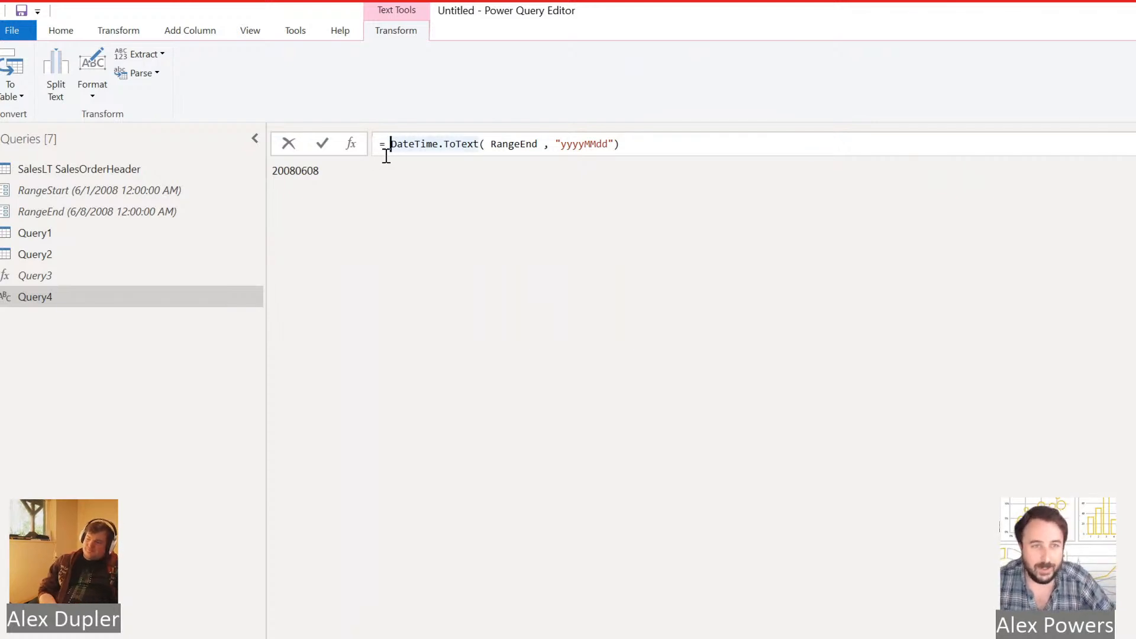
{"action": "type", "text": "Number"}
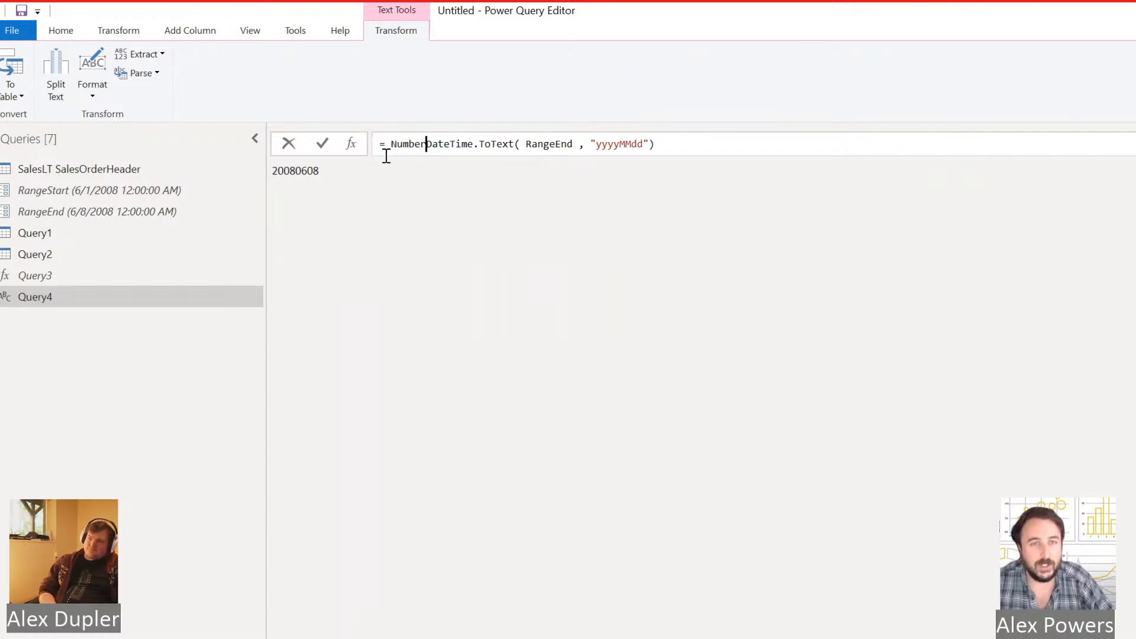
{"action": "type", "text": ".From("}
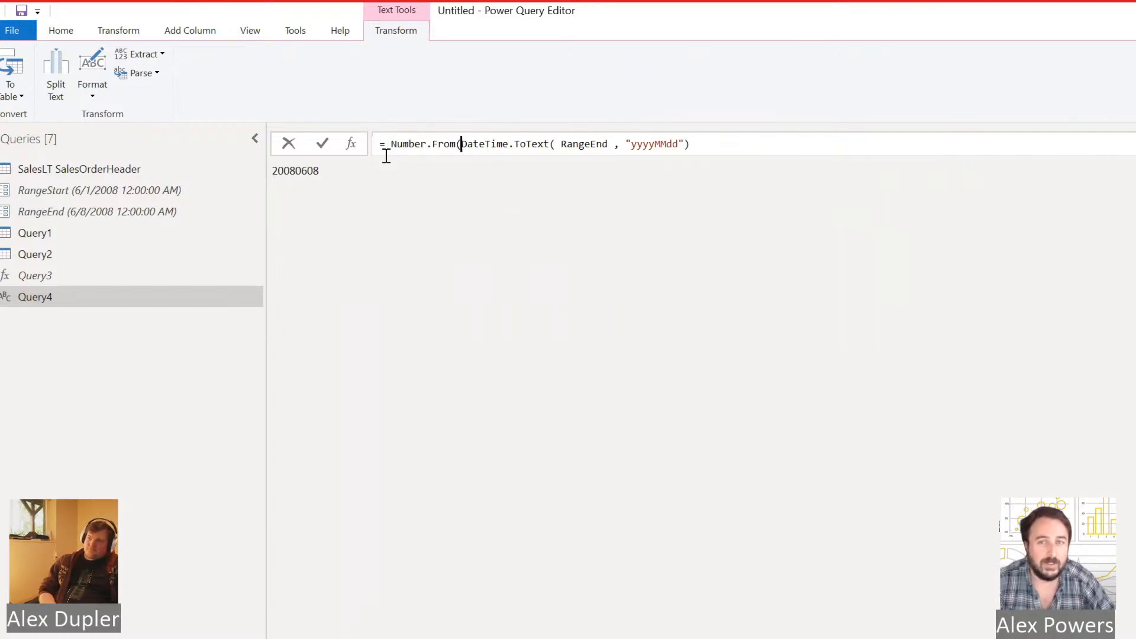
{"action": "key", "text": "End"}
{"action": "type", "text": ")"}
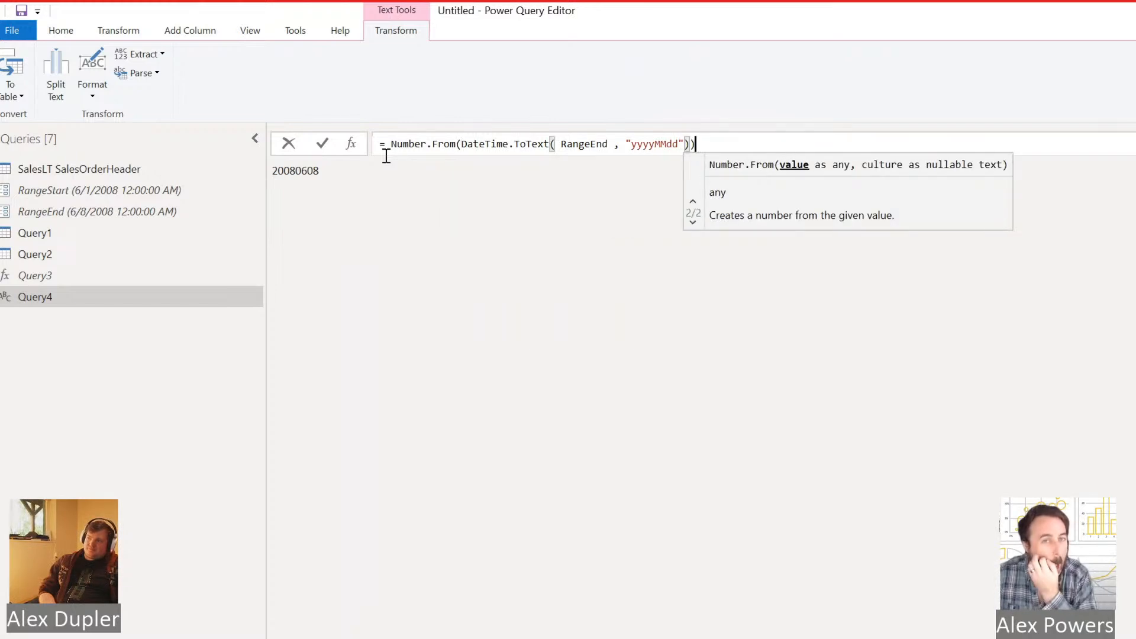
{"action": "key", "text": "Return"}
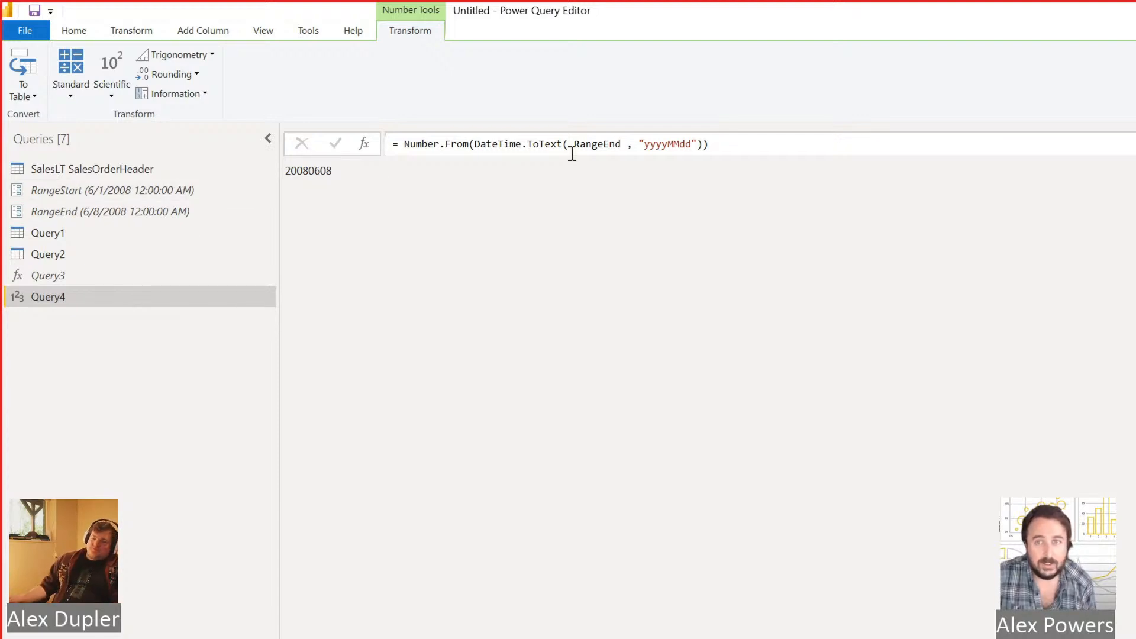
Shorten the date format string in Query4's formula to "yyyyMM" and apply it.
{"action": "double_click", "coordinate": [685, 147]}
{"action": "type", "text": "yyyyMM"}
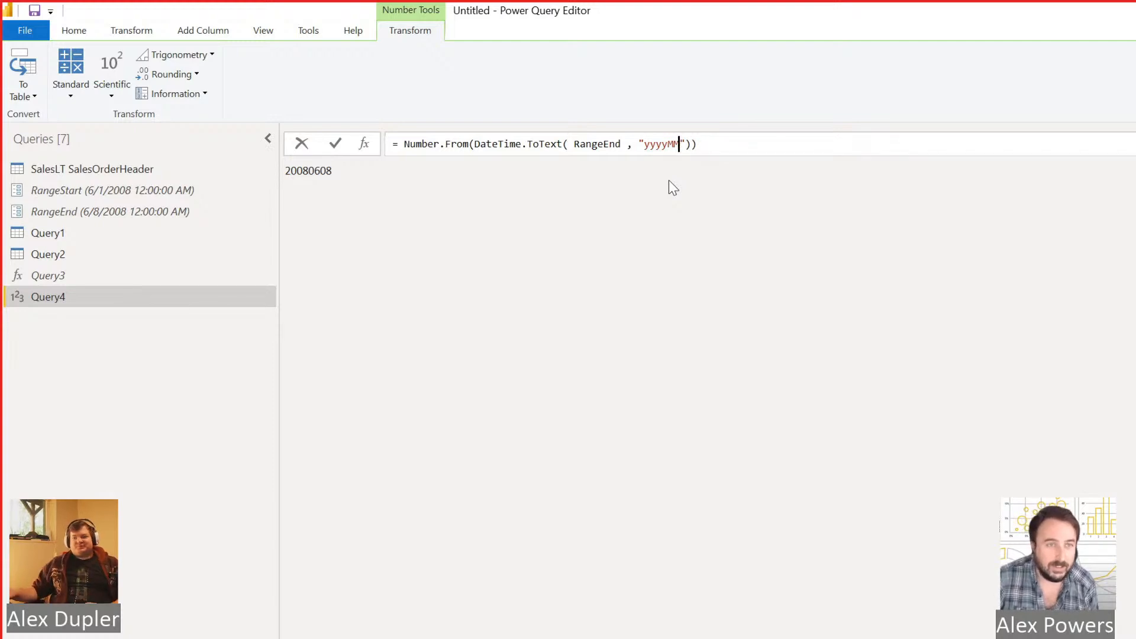
{"action": "key", "text": "Return"}
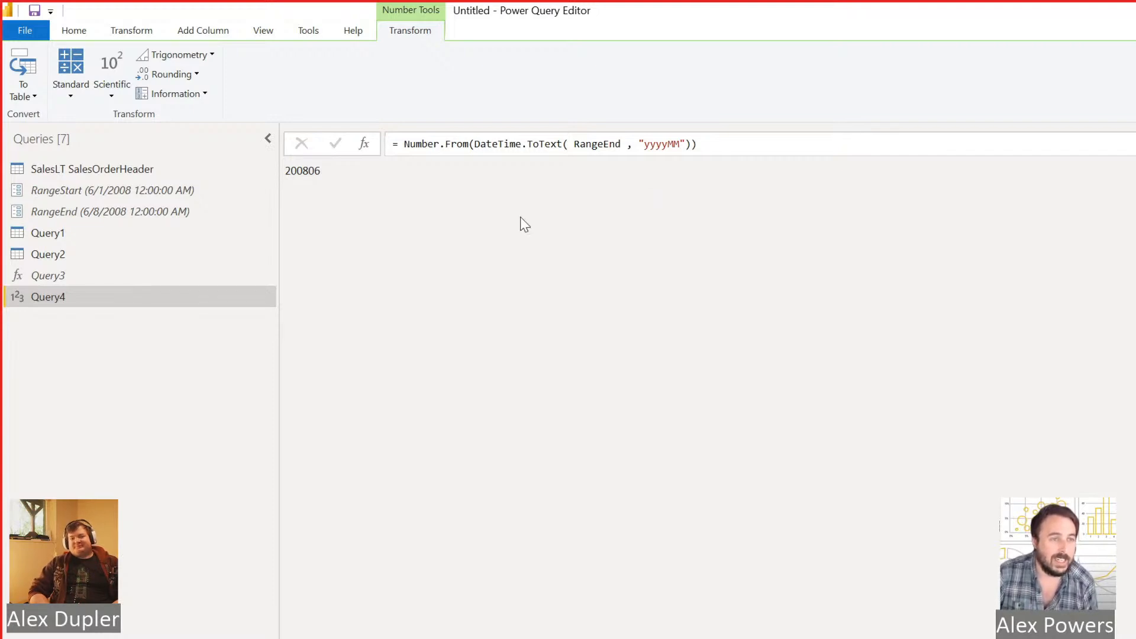
Open the SalesLT SalesOrderHeader query and start a custom date/time filter on the OrderDate column.
{"action": "left_click", "coordinate": [93, 199]}
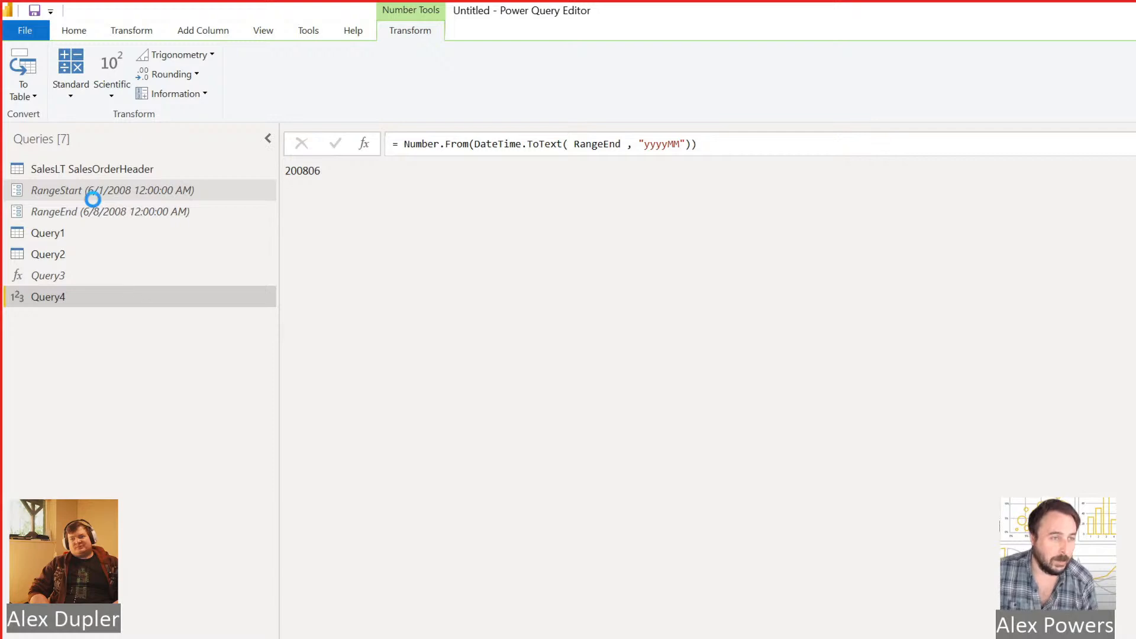
{"action": "left_click", "coordinate": [130, 172]}
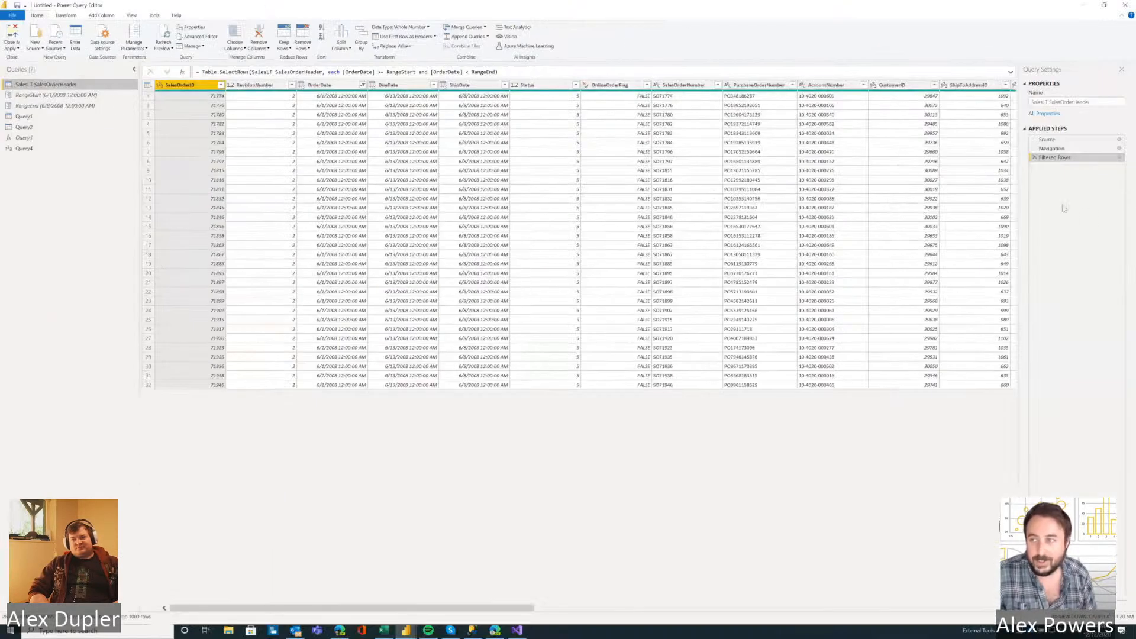
{"action": "right_click", "coordinate": [1065, 158]}
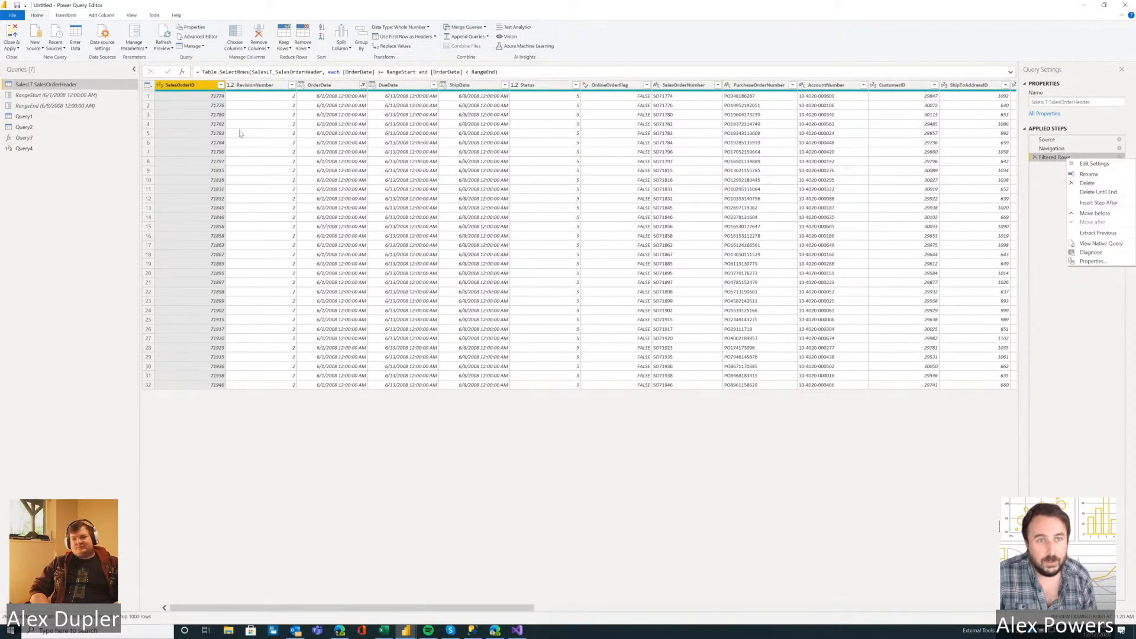
{"action": "left_click", "coordinate": [342, 115]}
{"action": "left_click", "coordinate": [362, 86]}
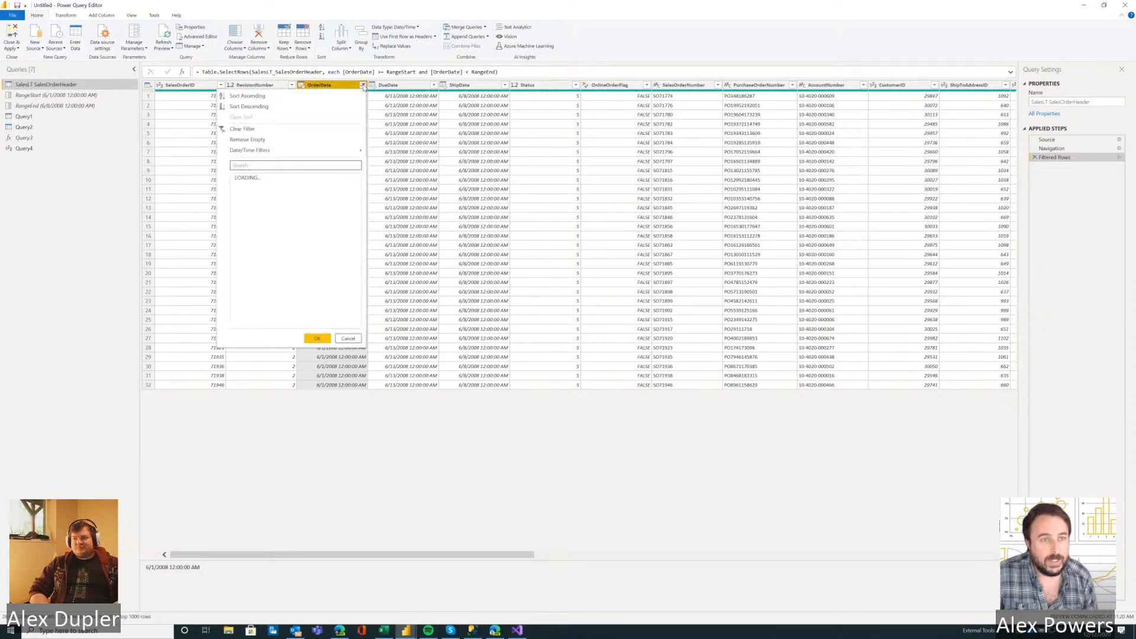
{"action": "mouse_move", "coordinate": [324, 157]}
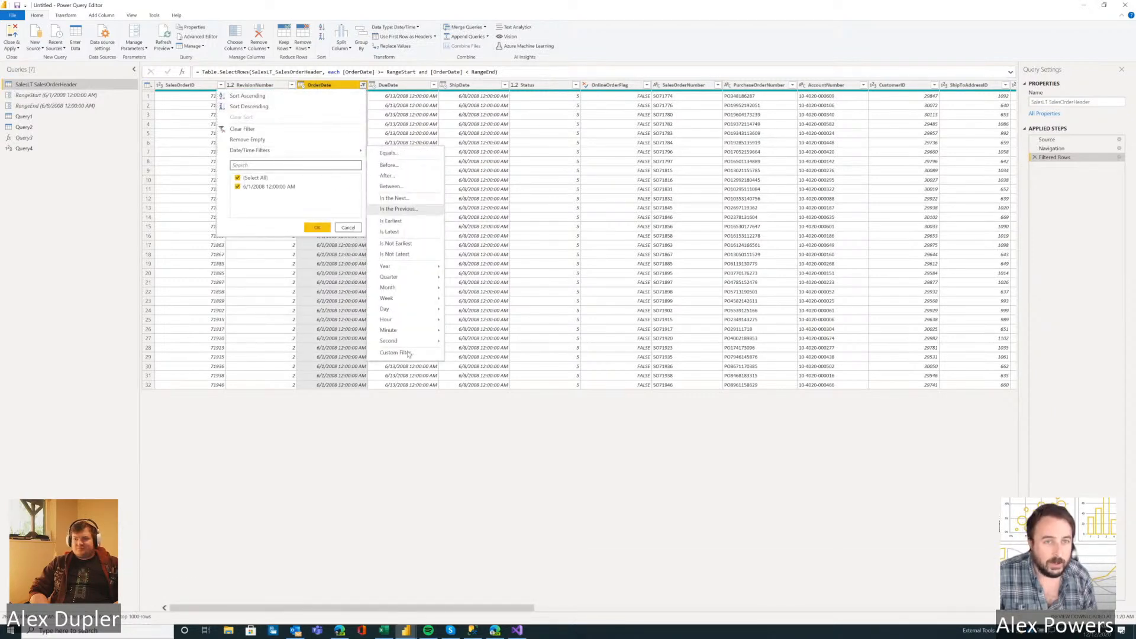
{"action": "mouse_move", "coordinate": [366, 153]}
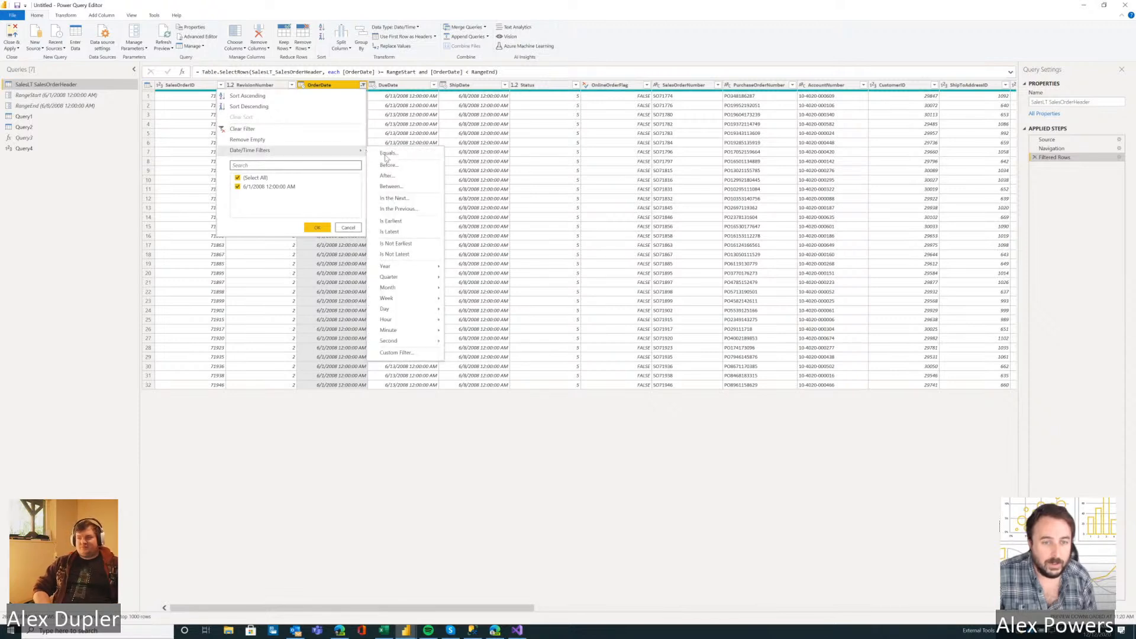
{"action": "left_click", "coordinate": [396, 353]}
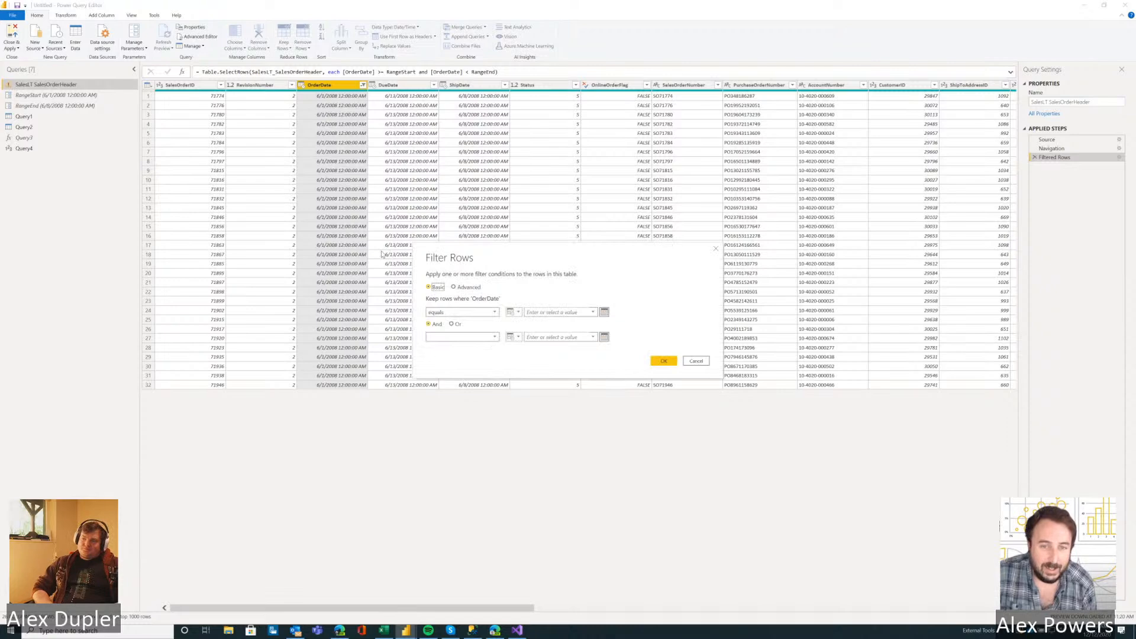
Set the two OrderDate filter operators to "is after or equal to" and "is before".
{"action": "left_click", "coordinate": [515, 313]}
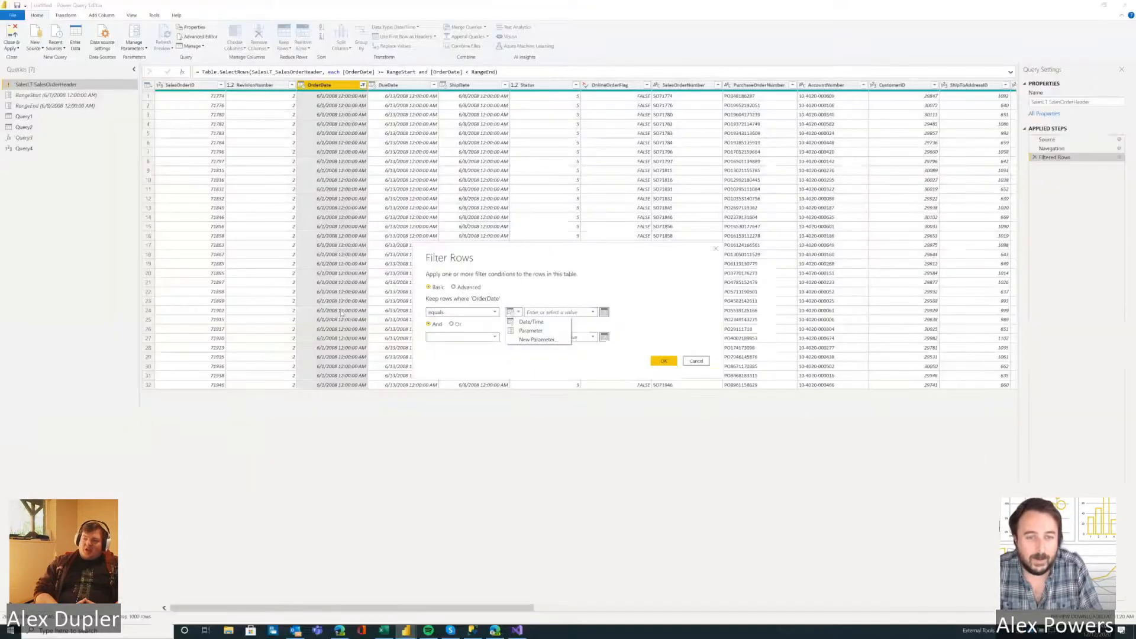
{"action": "left_click", "coordinate": [414, 315]}
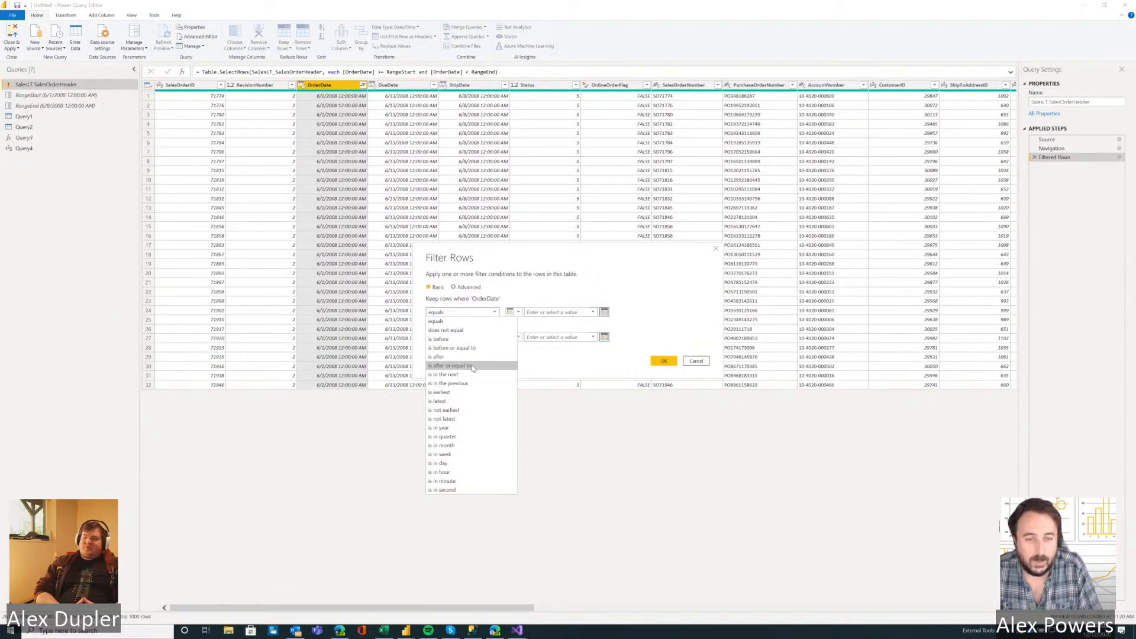
{"action": "left_click", "coordinate": [474, 366]}
{"action": "left_click", "coordinate": [472, 337]}
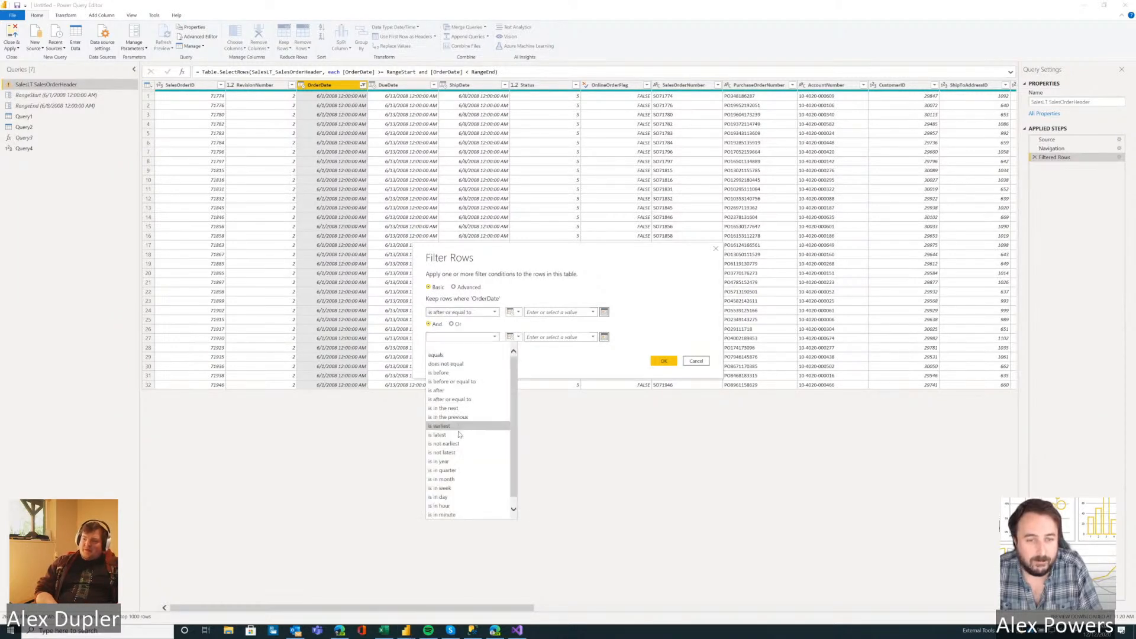
{"action": "left_click", "coordinate": [450, 372]}
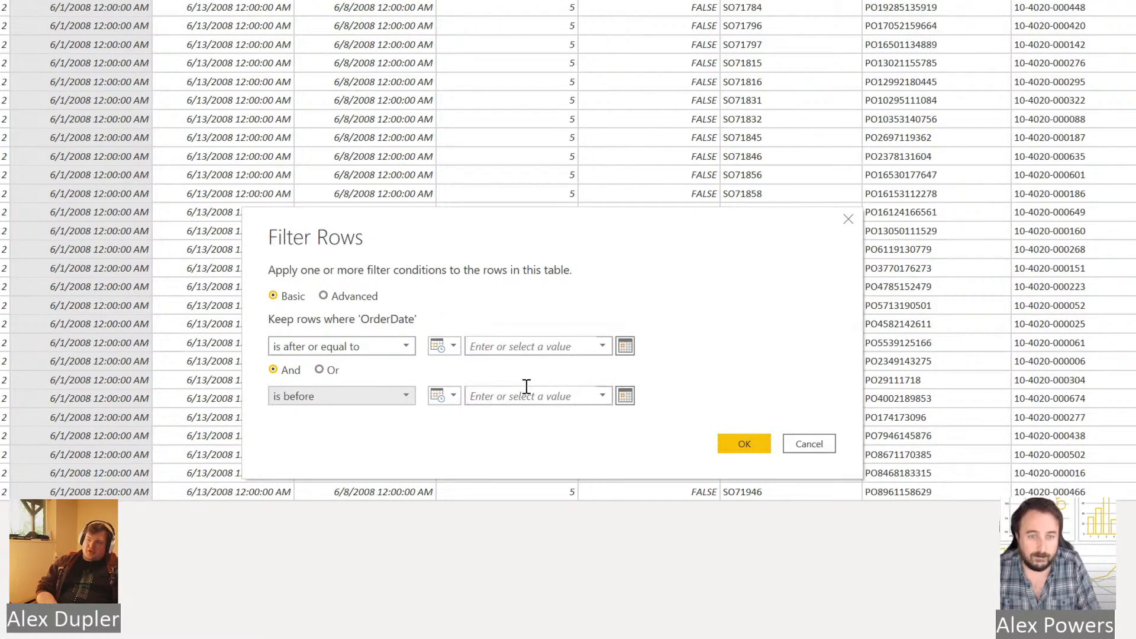
Assign the RangeStart parameter to the first OrderDate condition and RangeEnd to the second, and discard the filter dialog.
{"action": "left_click", "coordinate": [453, 346]}
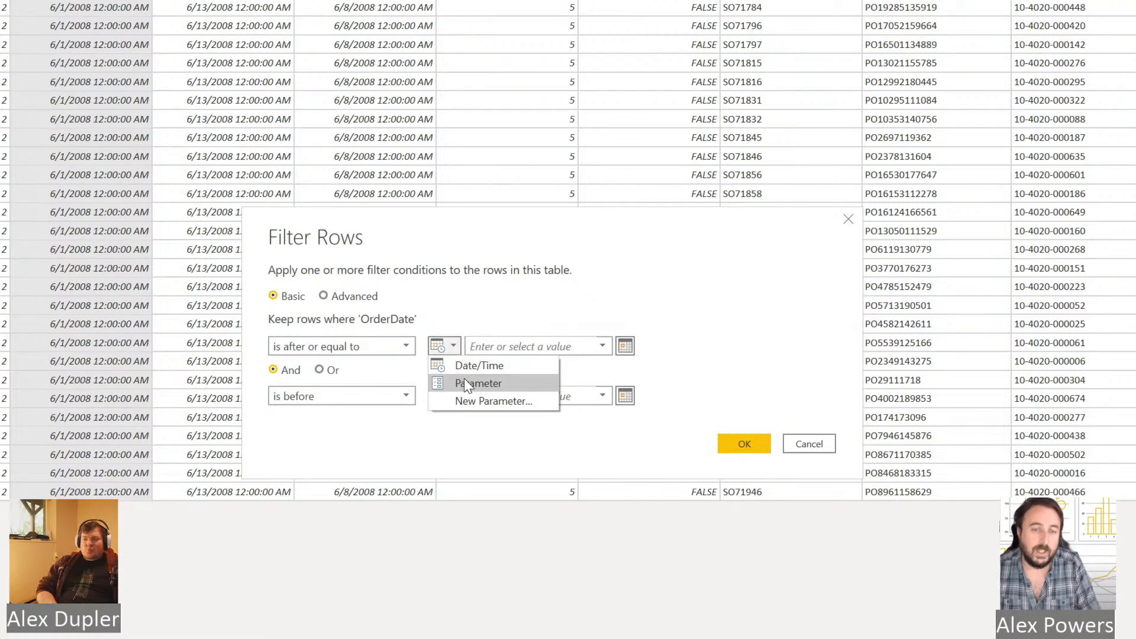
{"action": "left_click", "coordinate": [472, 384]}
{"action": "left_click", "coordinate": [443, 398]}
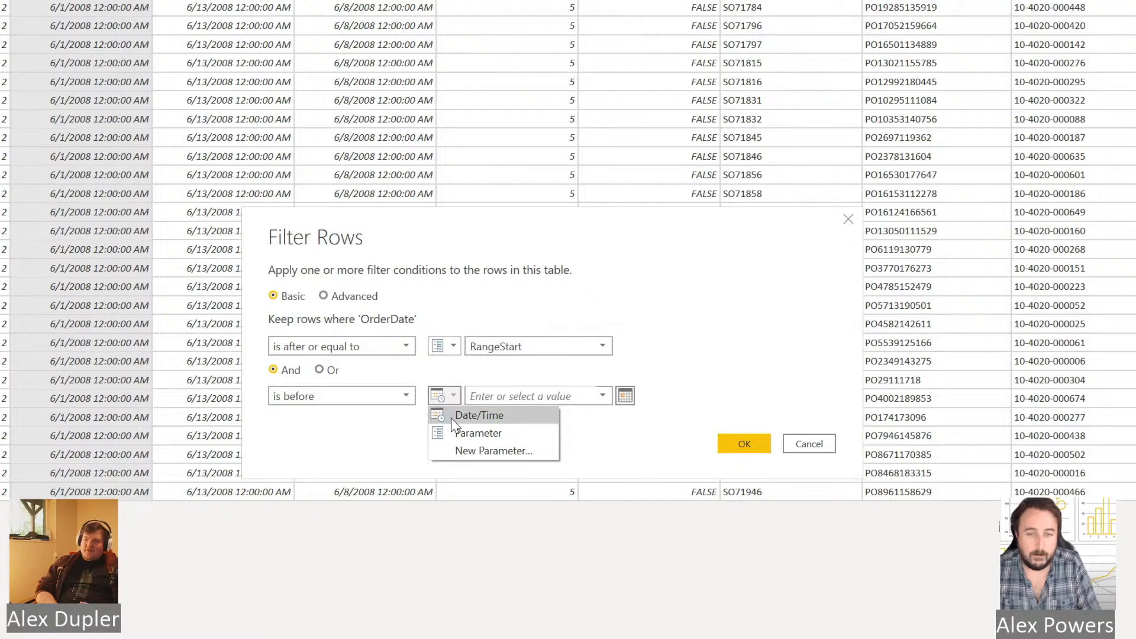
{"action": "left_click", "coordinate": [468, 431]}
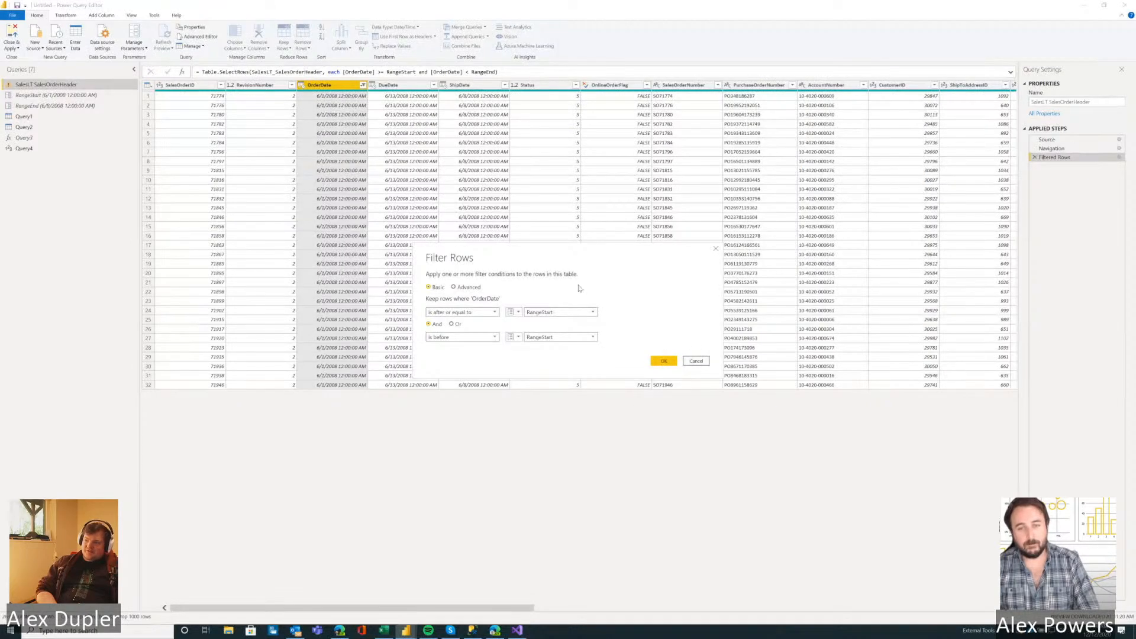
{"action": "left_click", "coordinate": [566, 339]}
{"action": "left_click", "coordinate": [553, 358]}
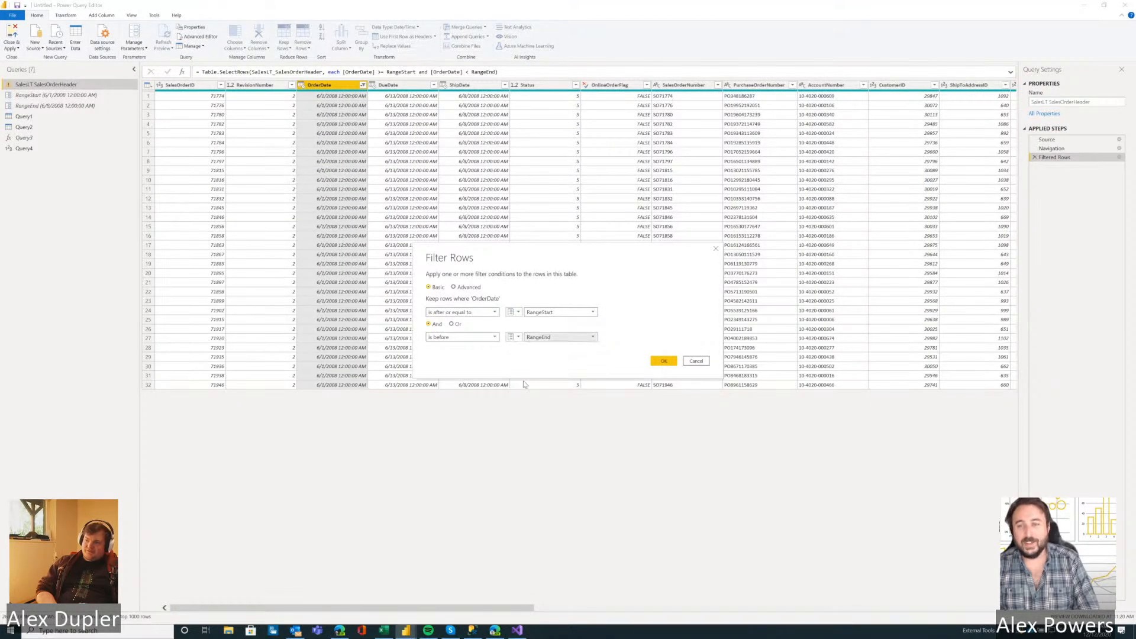
{"action": "left_click", "coordinate": [698, 360]}
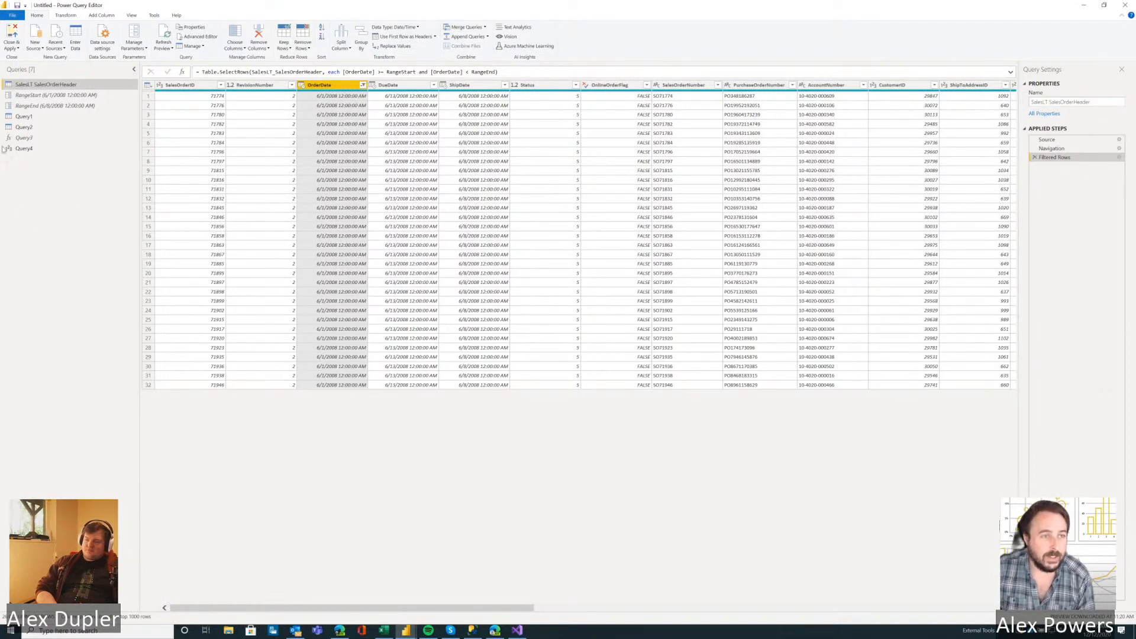
Remove the Number.From wrapper from Query4 so its formula is = DateTime.ToText( RangeEnd , "yyyyMM").
{"action": "left_click", "coordinate": [23, 148]}
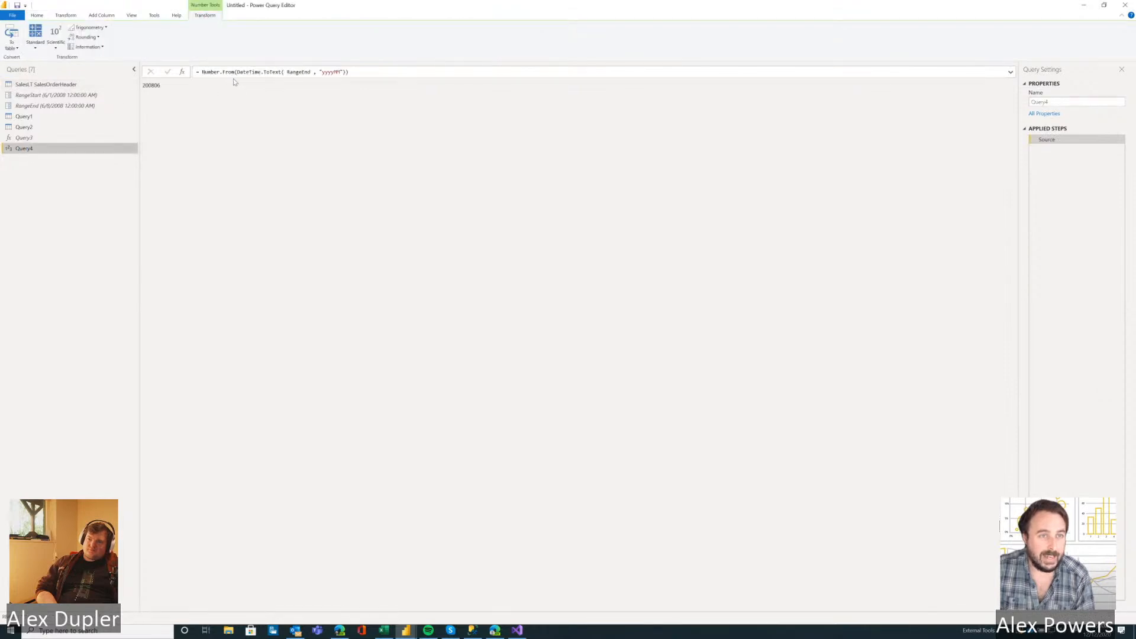
{"action": "left_click", "coordinate": [238, 72]}
{"action": "left_click_drag", "start_coordinate": [238, 73], "coordinate": [201, 73]}
{"action": "key", "text": "BackSpace"}
{"action": "left_click", "coordinate": [316, 72]}
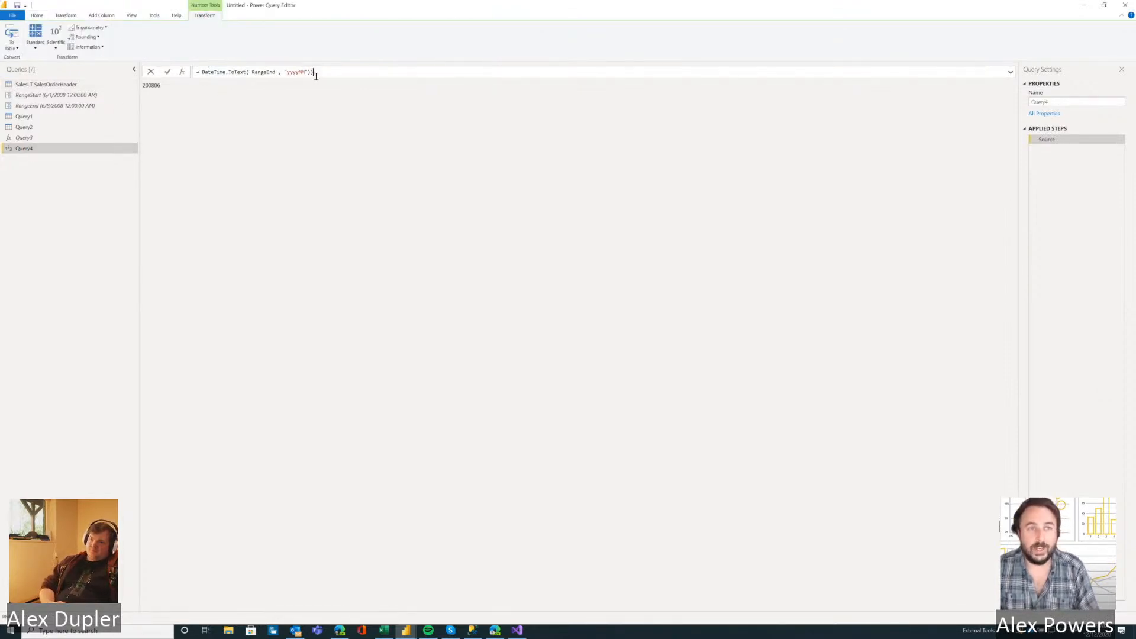
{"action": "key", "text": "ctrl+a"}
{"action": "key", "text": "BackSpace"}
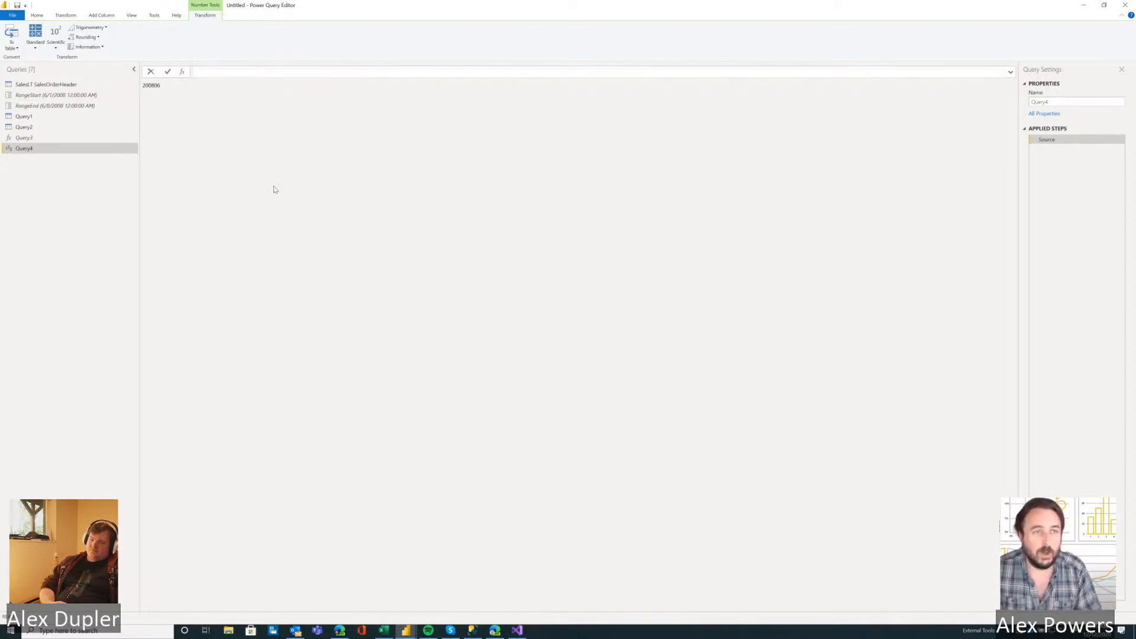
{"action": "key", "text": "Escape"}
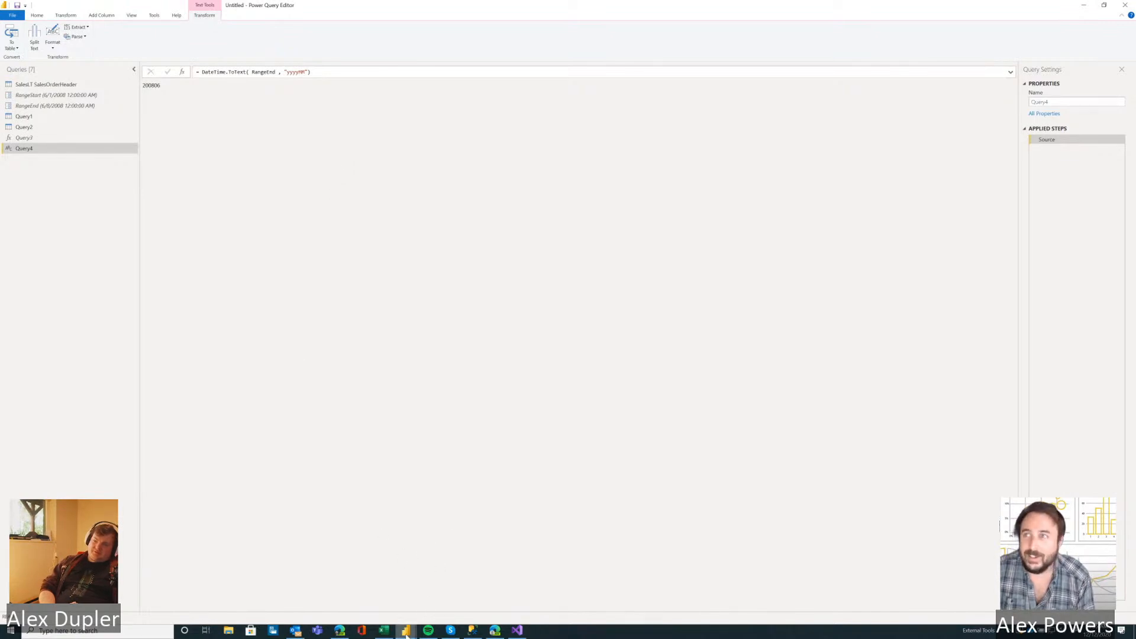
{"action": "left_click", "coordinate": [1084, 7]}
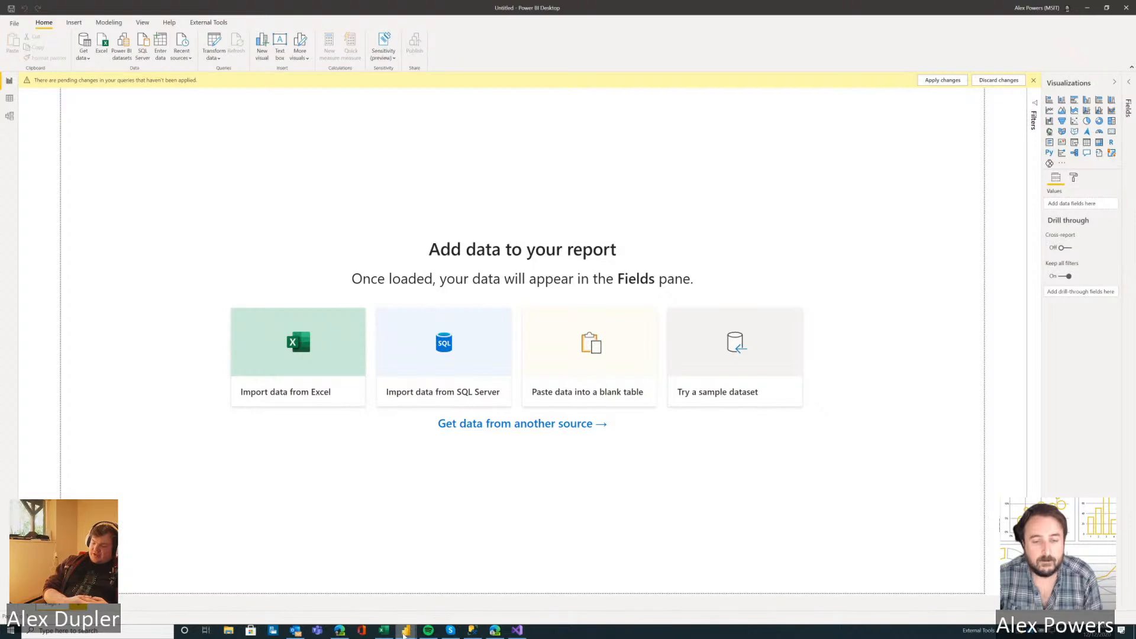
{"action": "mouse_move", "coordinate": [406, 631]}
{"action": "left_click", "coordinate": [457, 595]}
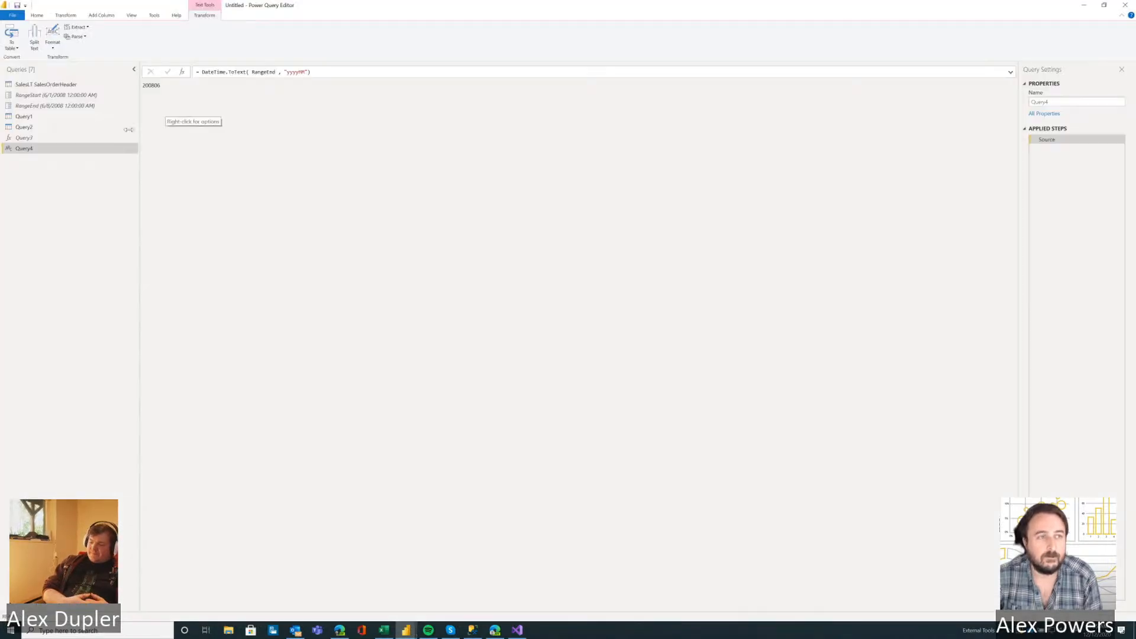
Delete the four helper queries Query1 through Query4 together.
{"action": "left_click", "coordinate": [41, 138]}
{"action": "left_click", "coordinate": [40, 116]}
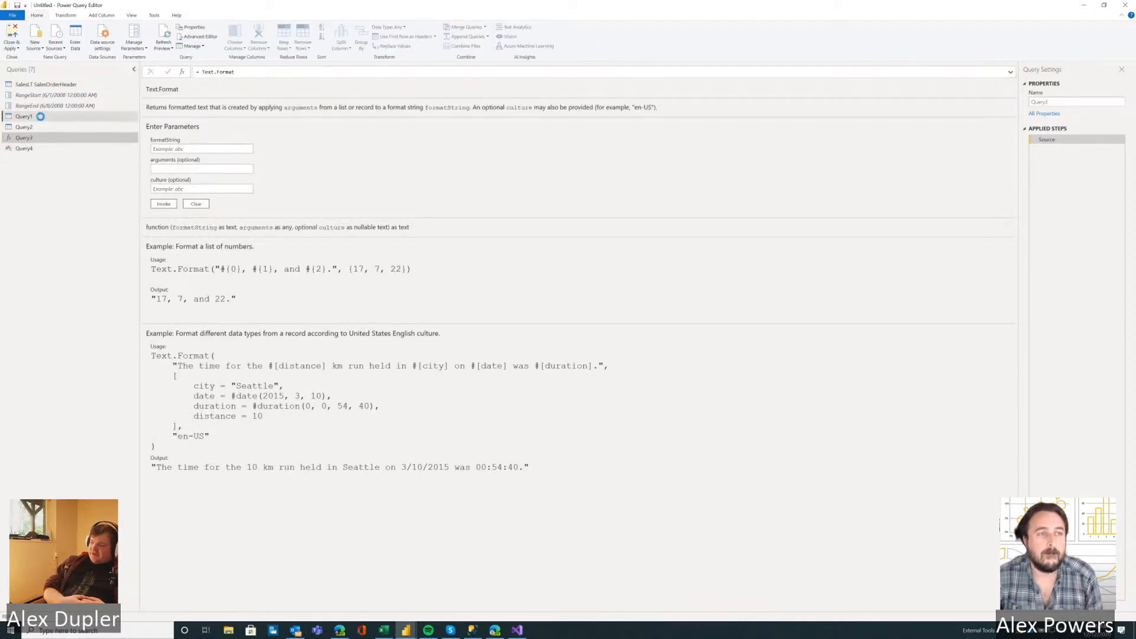
{"action": "left_click", "coordinate": [45, 150], "text": "shift"}
{"action": "right_click", "coordinate": [46, 152]}
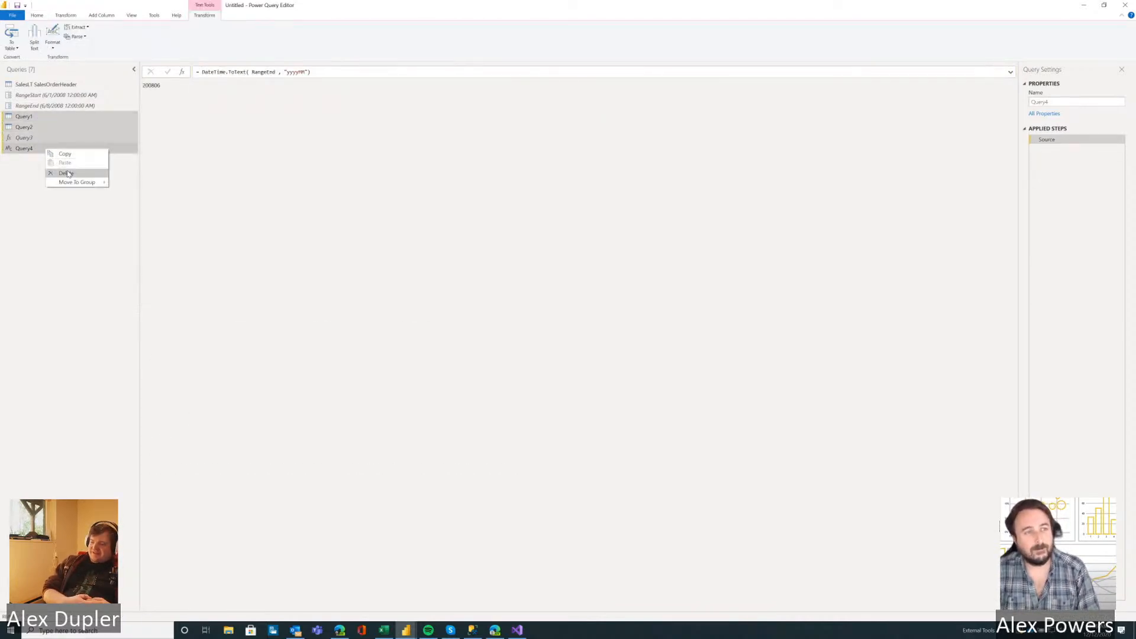
{"action": "left_click", "coordinate": [66, 173]}
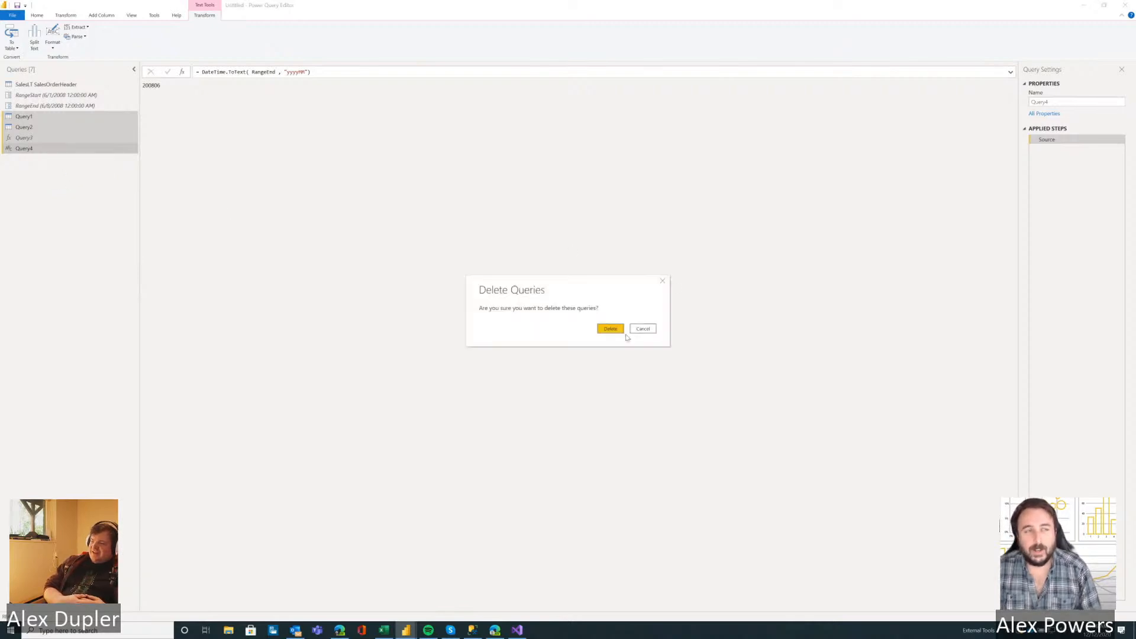
{"action": "left_click", "coordinate": [611, 330]}
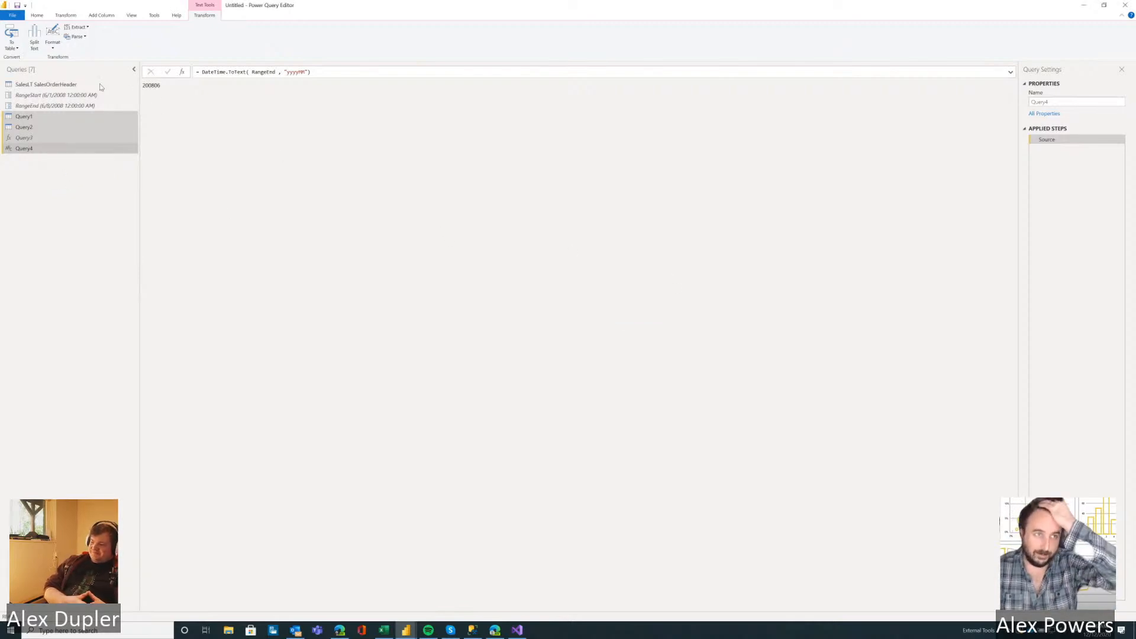
Return to the SalesLT SalesOrderHeader query, close the query editor and apply the pending changes to load the data.
{"action": "left_click", "coordinate": [72, 86]}
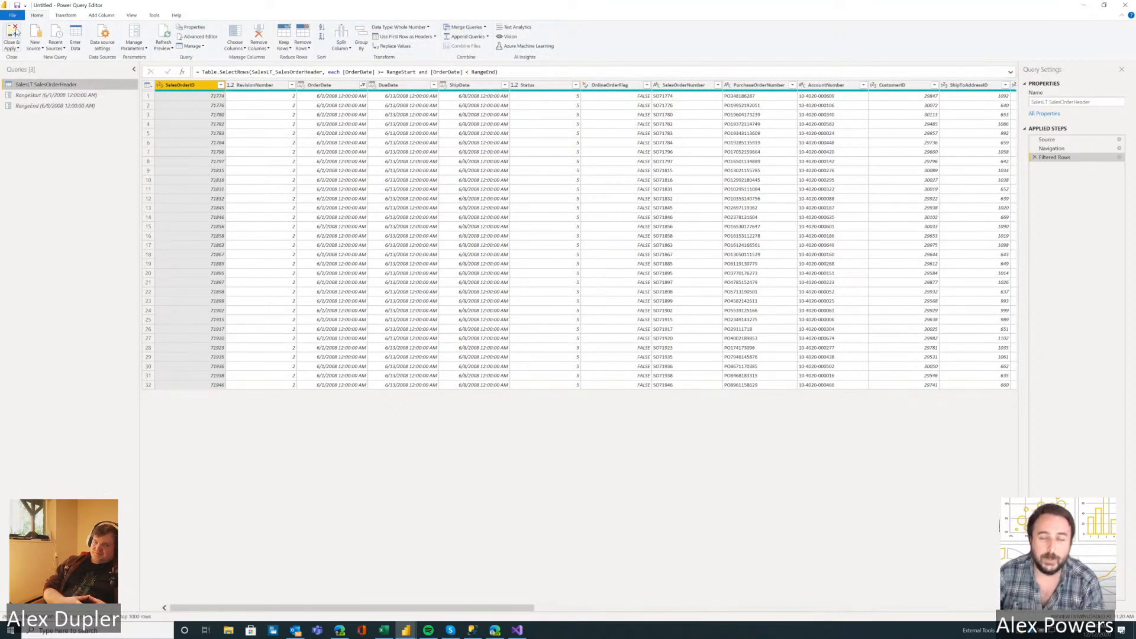
{"action": "left_click", "coordinate": [16, 32]}
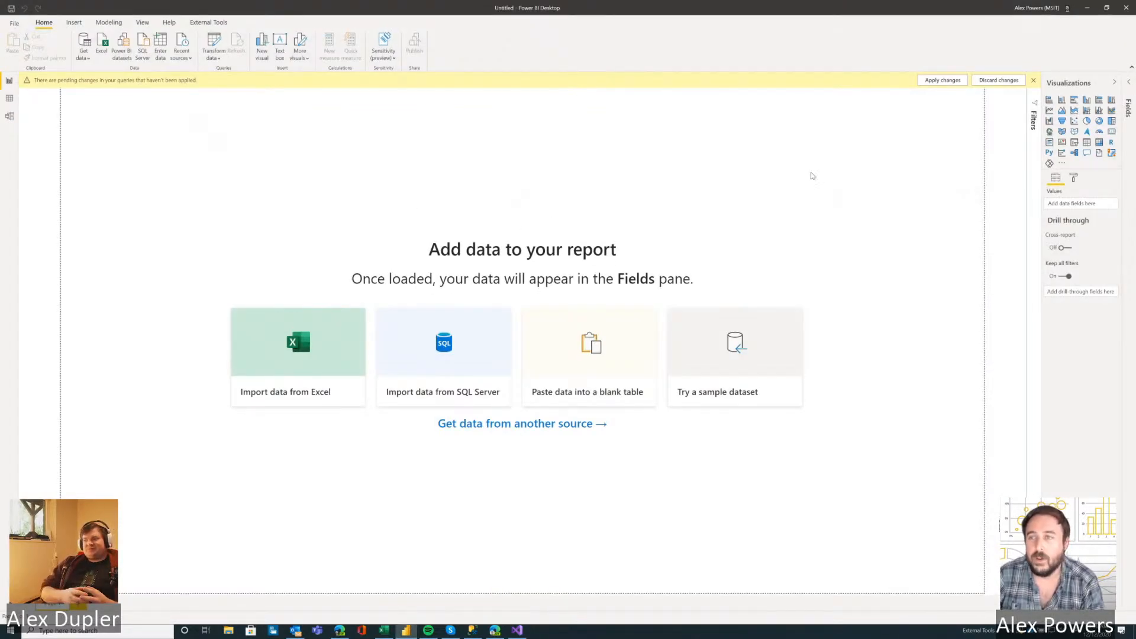
{"action": "left_click", "coordinate": [935, 84]}
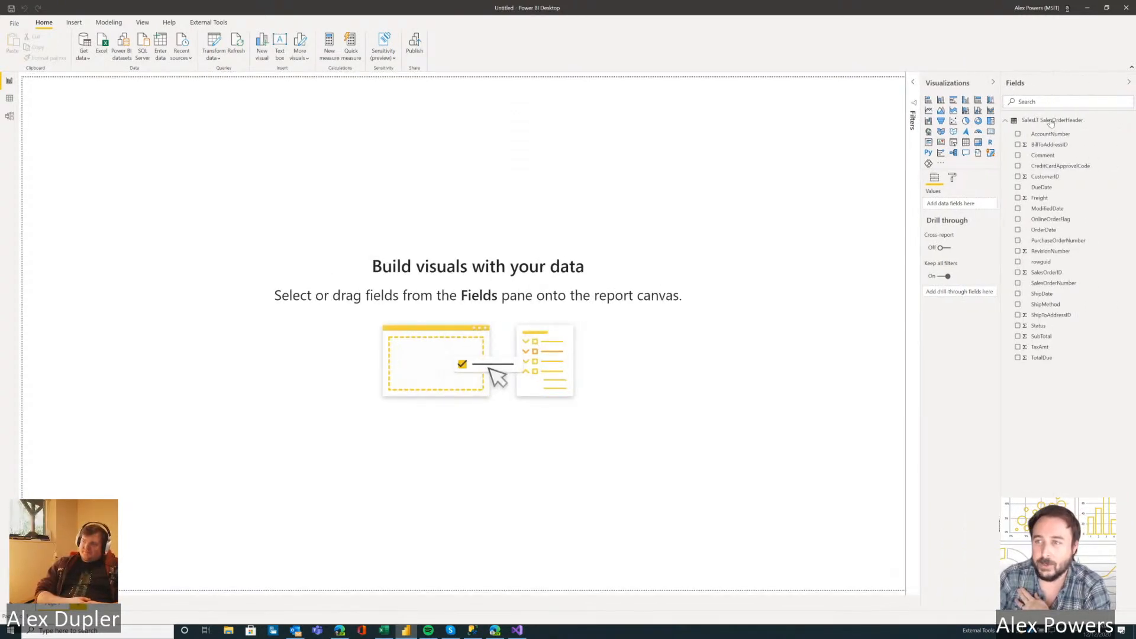
Open the incremental refresh settings of the SalesLT SalesOrderHeader table and turn incremental refresh on.
{"action": "right_click", "coordinate": [1052, 120]}
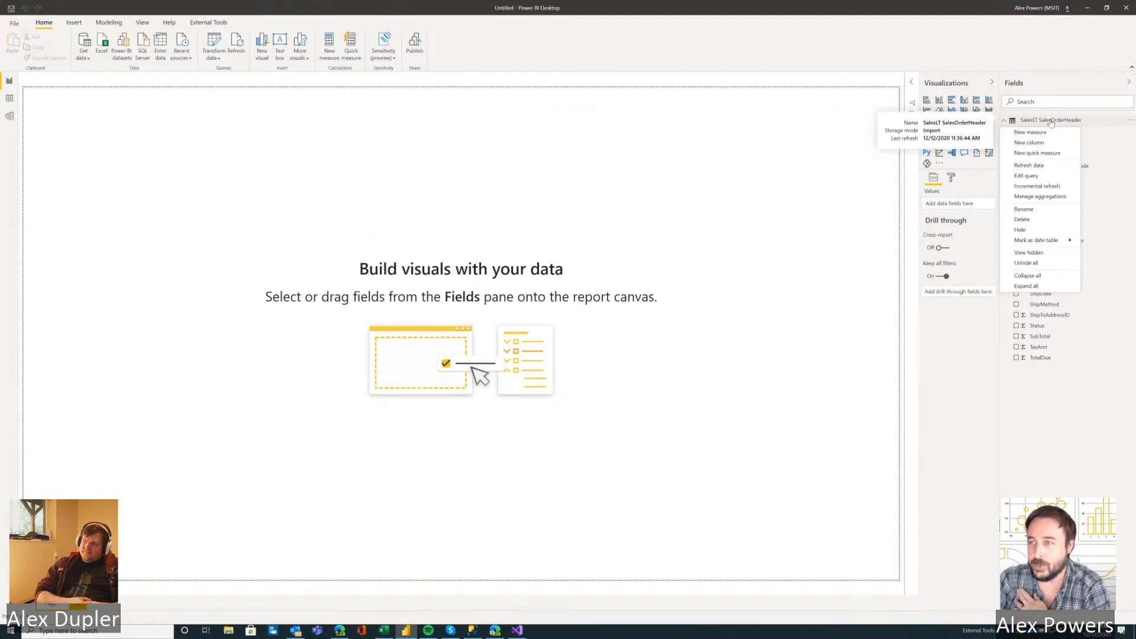
{"action": "left_click", "coordinate": [1046, 187]}
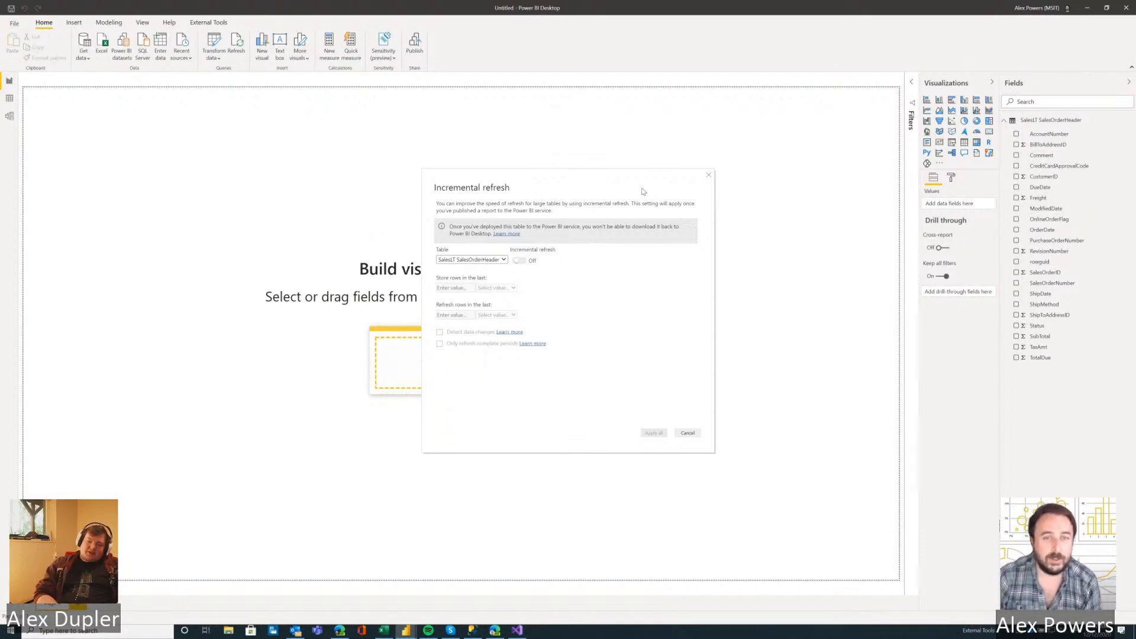
{"action": "left_click", "coordinate": [519, 261]}
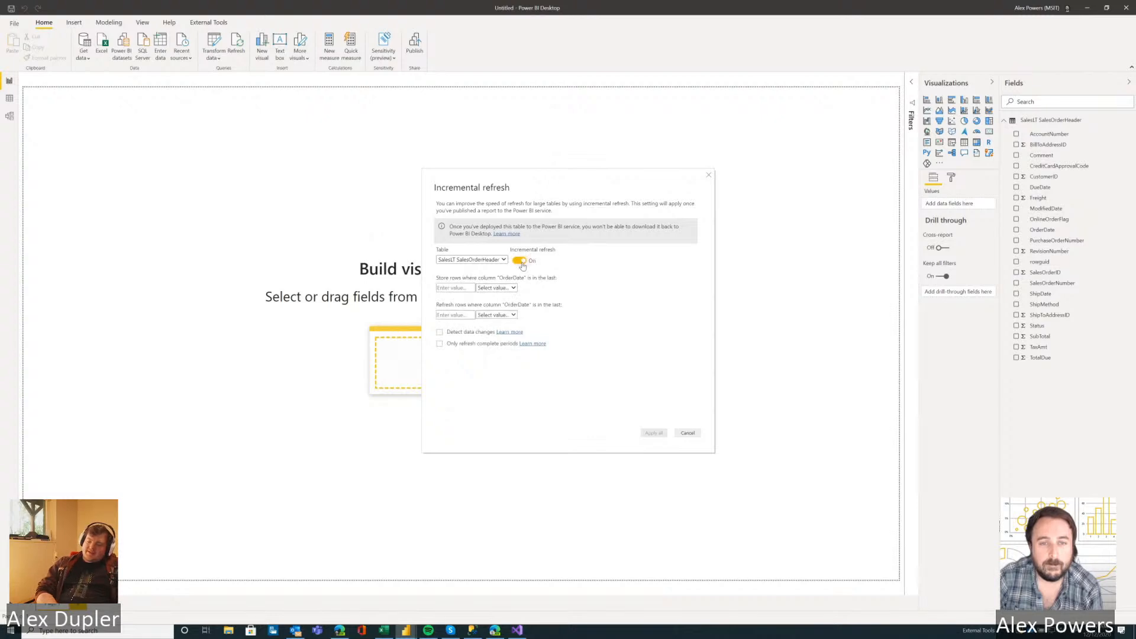
Set the period for storing rows based on OrderDate to 30 days.
{"action": "left_click", "coordinate": [496, 288]}
{"action": "left_click", "coordinate": [472, 288]}
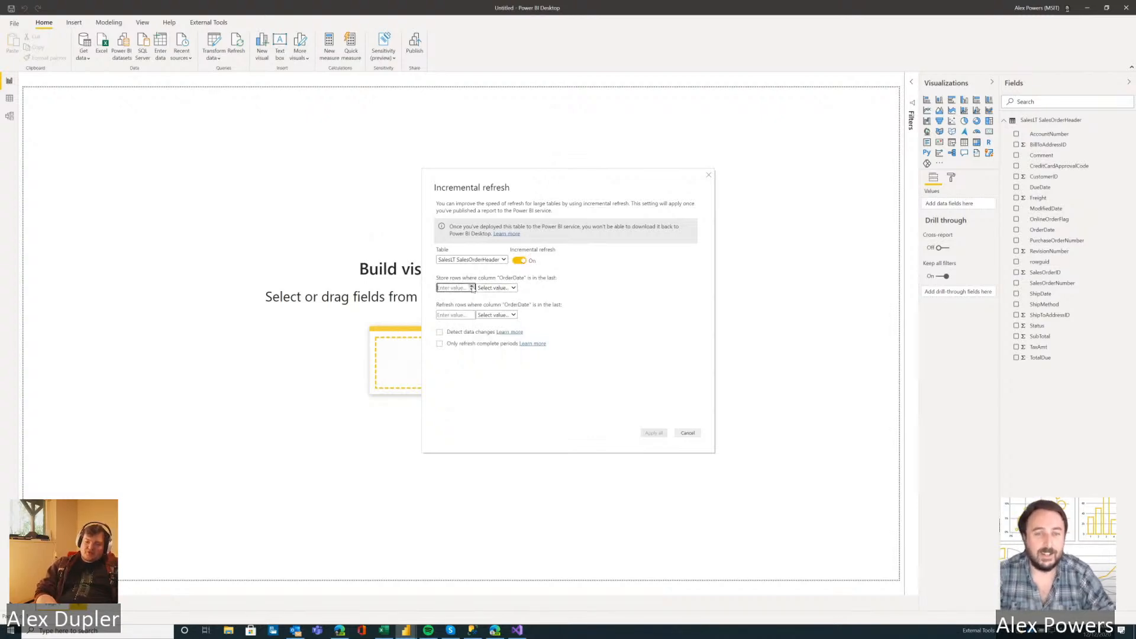
{"action": "left_click", "coordinate": [491, 290]}
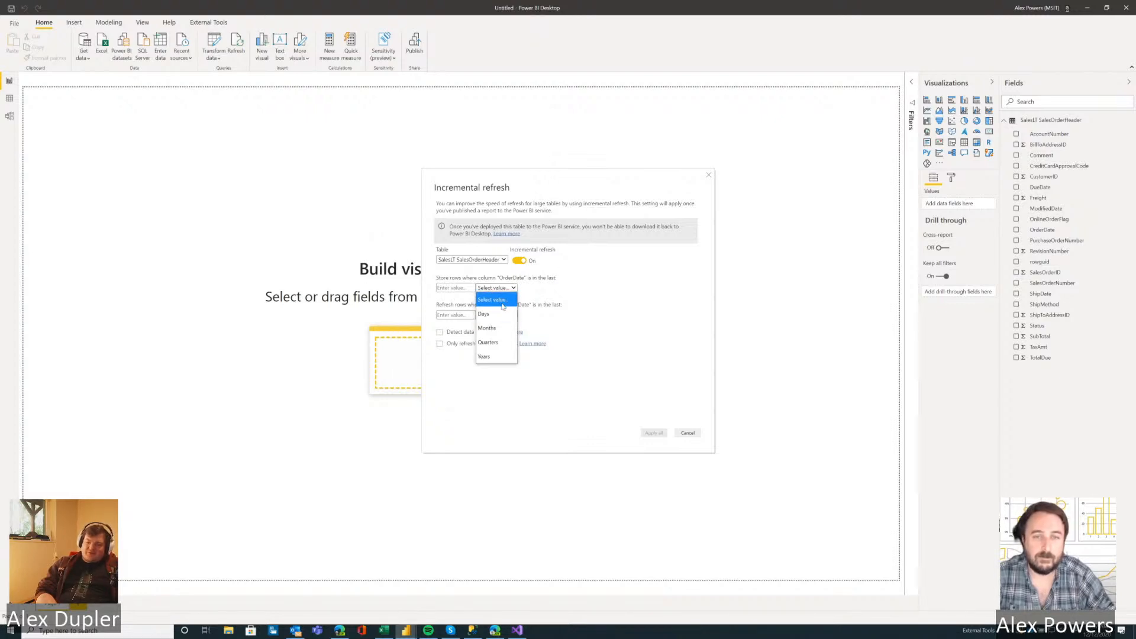
{"action": "left_click", "coordinate": [460, 288]}
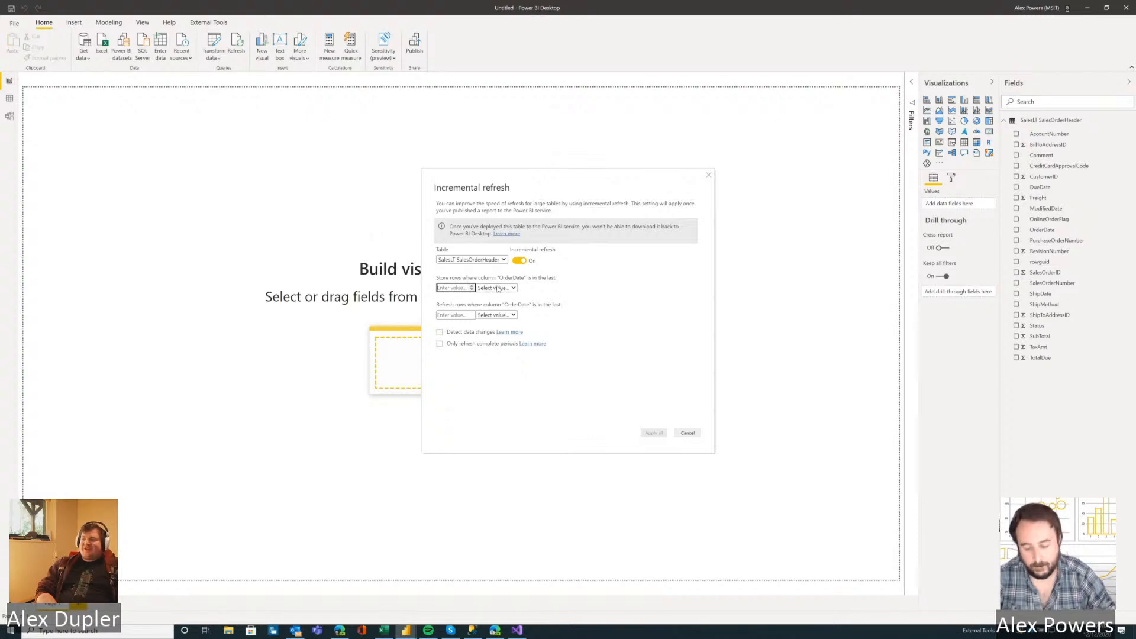
{"action": "type", "text": "30"}
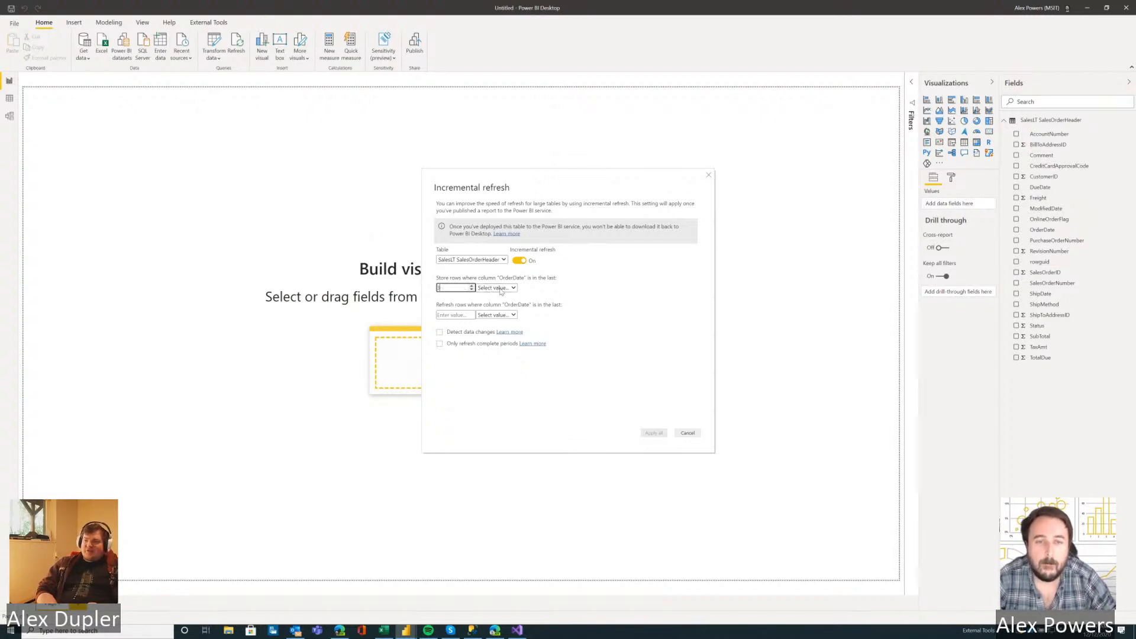
{"action": "left_click", "coordinate": [501, 289]}
{"action": "left_click", "coordinate": [496, 314]}
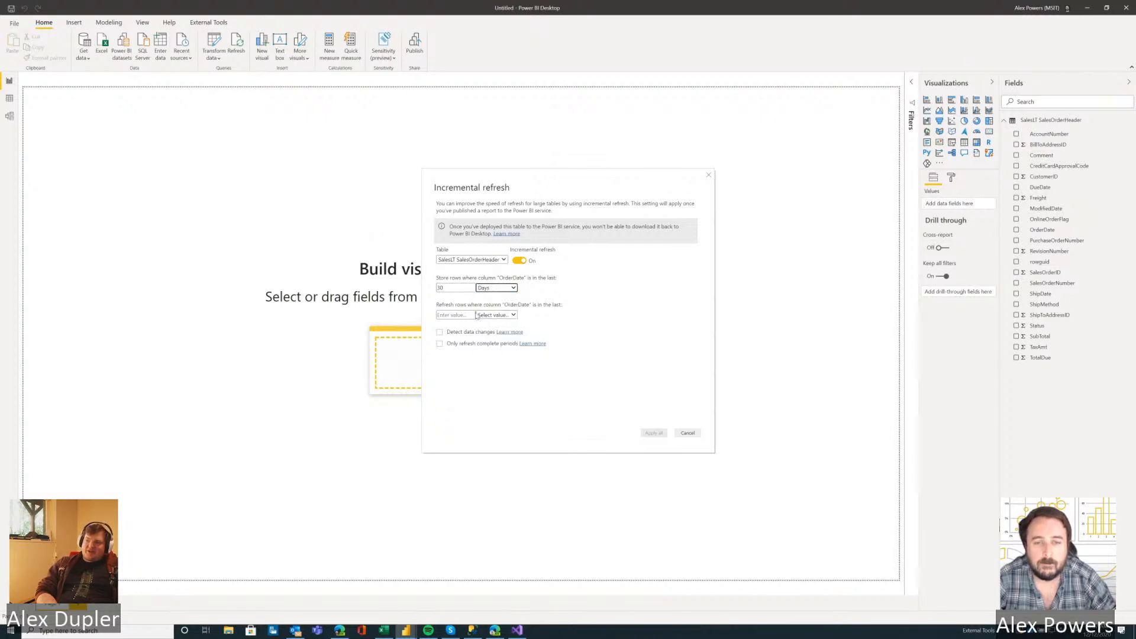
Set the period for refreshing rows based on OrderDate to 30 months.
{"action": "left_click", "coordinate": [451, 315]}
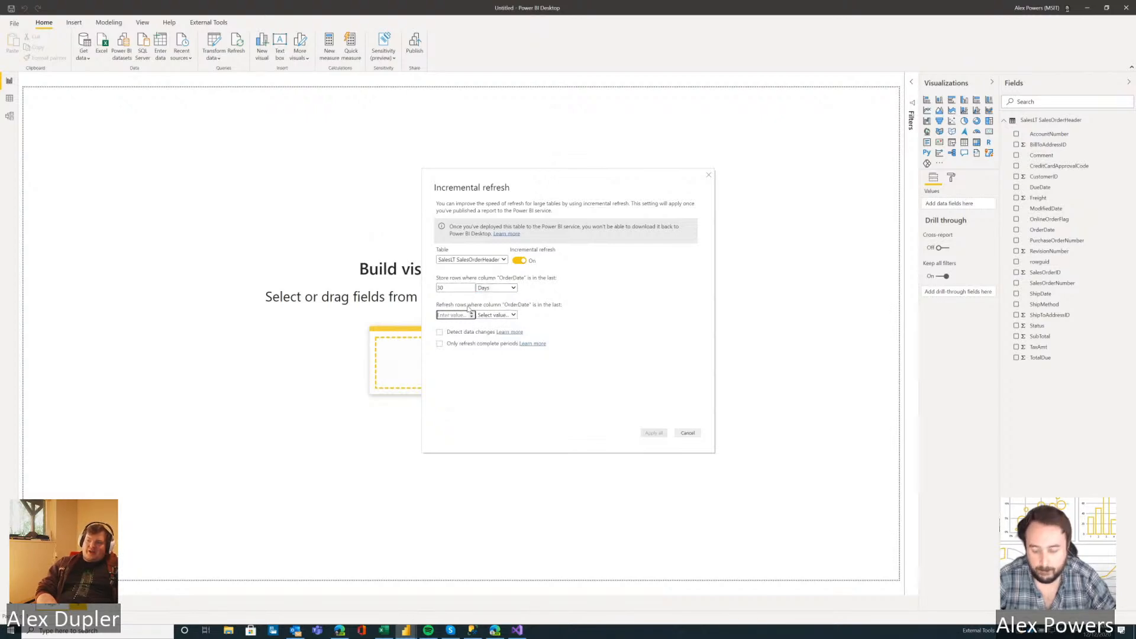
{"action": "type", "text": "30"}
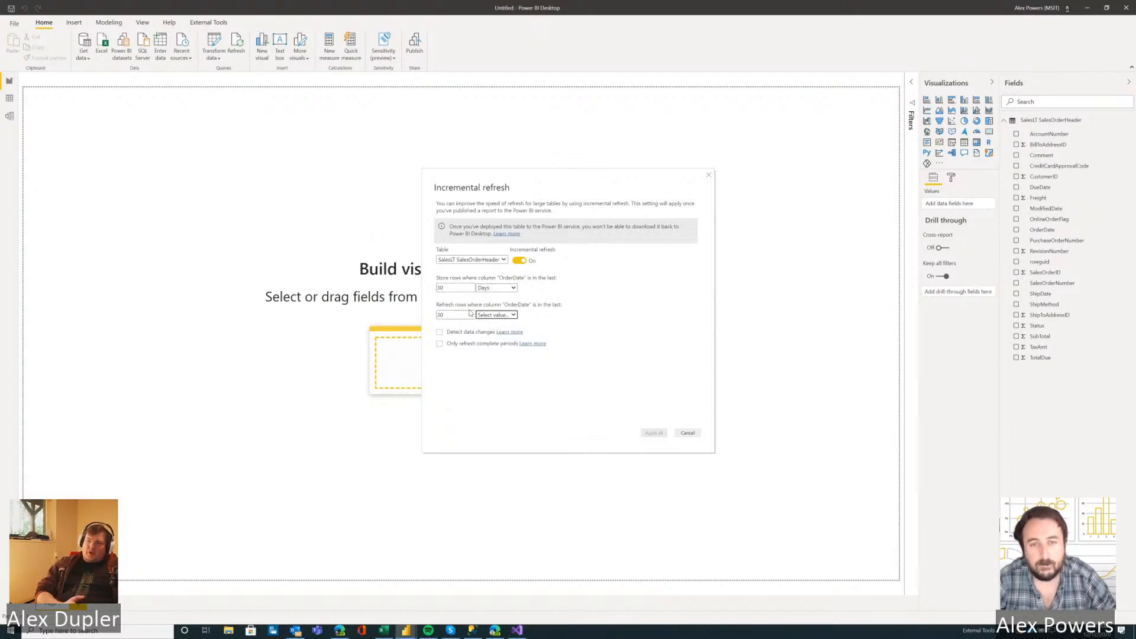
{"action": "left_click", "coordinate": [496, 315]}
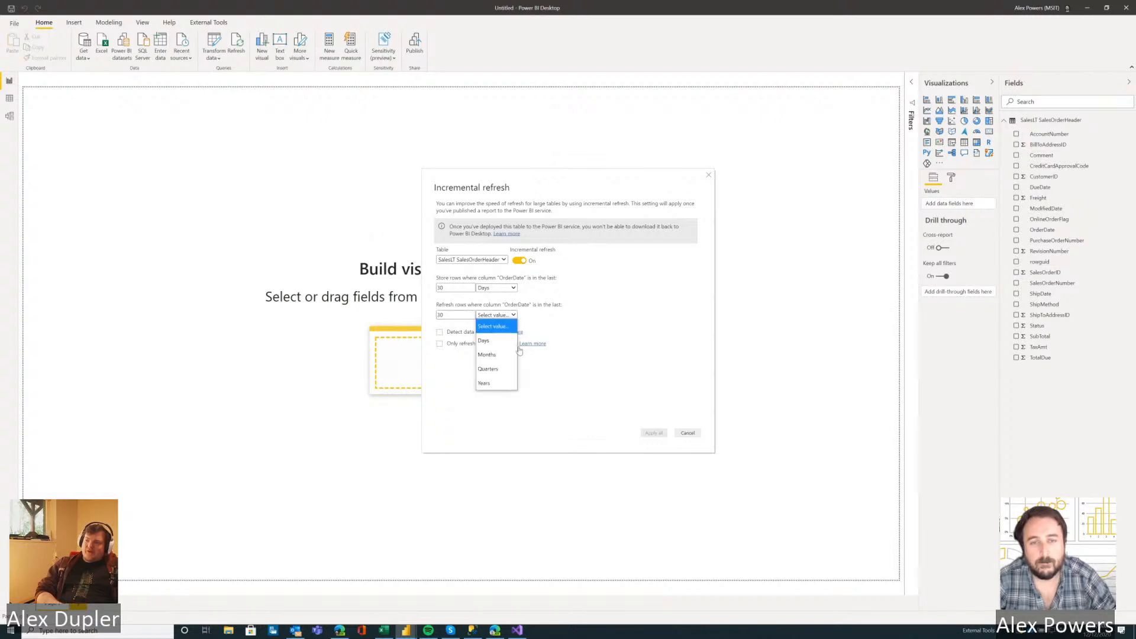
{"action": "left_click", "coordinate": [488, 355]}
Set the period for storing rows based on OrderDate to 3 years.
{"action": "left_click", "coordinate": [500, 287]}
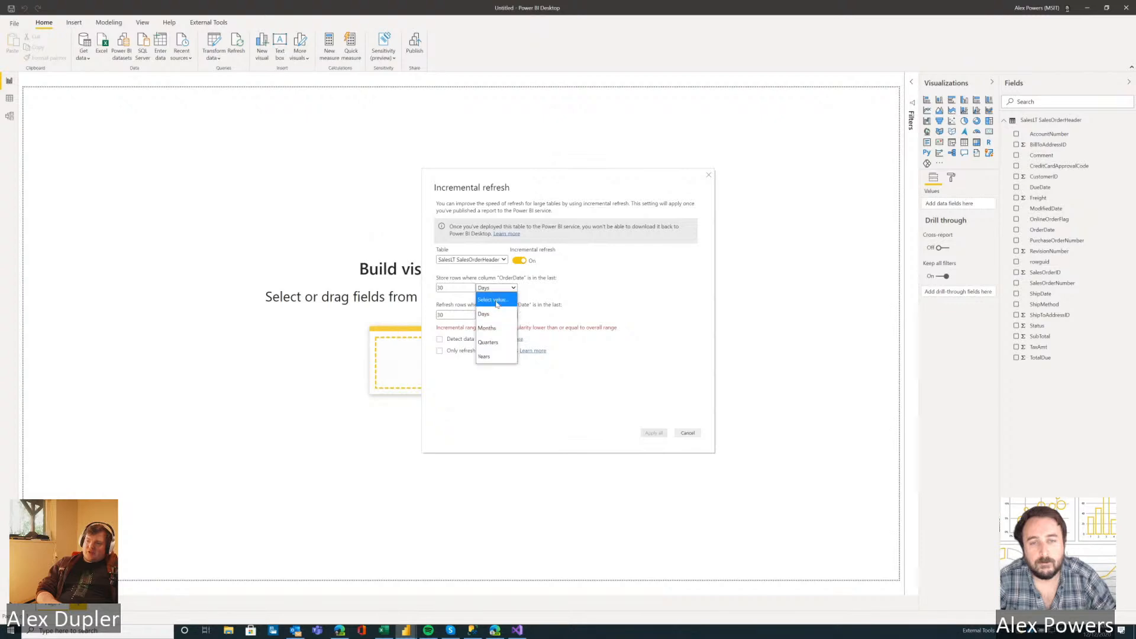
{"action": "left_click", "coordinate": [491, 355]}
{"action": "double_click", "coordinate": [461, 288]}
{"action": "type", "text": "3"}
{"action": "left_click", "coordinate": [468, 401]}
Enable data change detection on a datetime column of the table and apply the incremental refresh policy.
{"action": "left_click", "coordinate": [453, 335]}
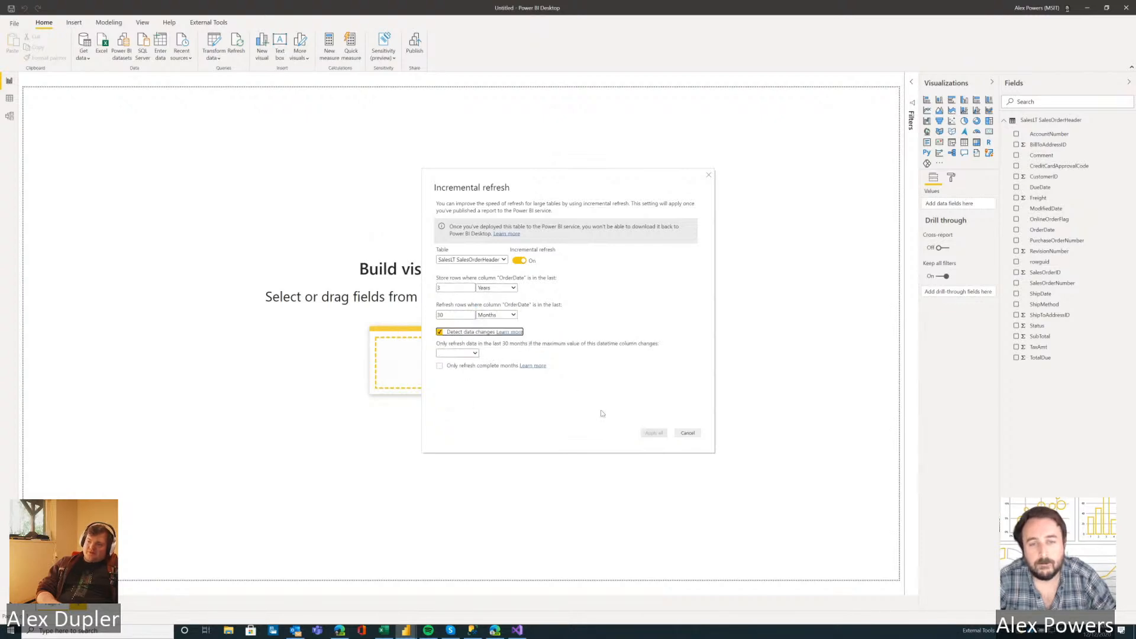
{"action": "left_click", "coordinate": [469, 353]}
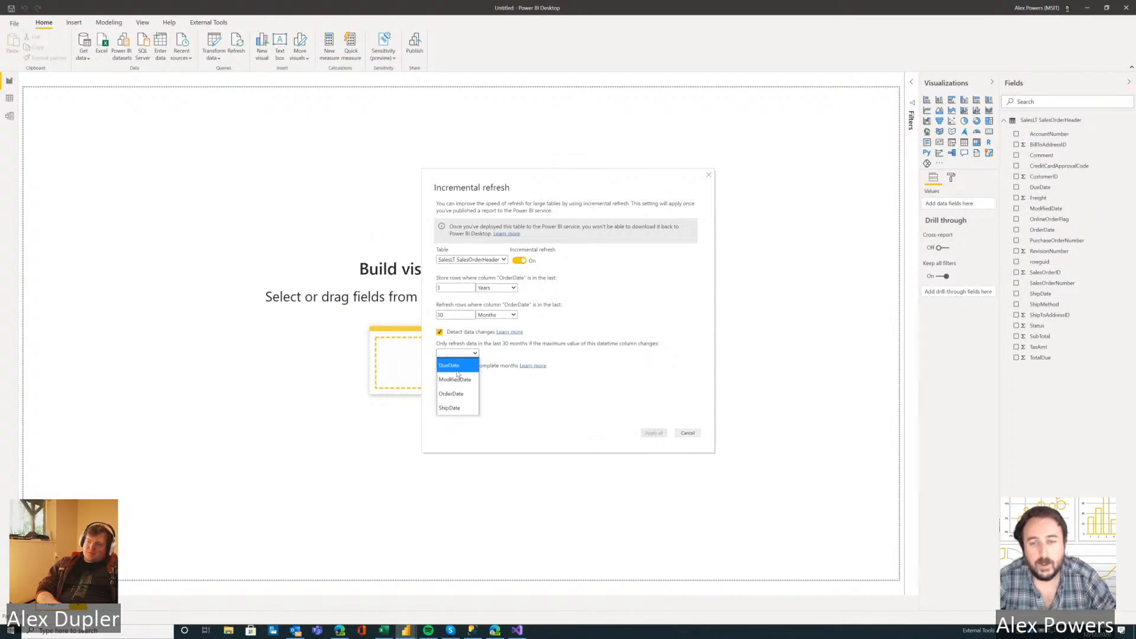
{"action": "left_click", "coordinate": [459, 371]}
{"action": "left_click", "coordinate": [656, 434]}
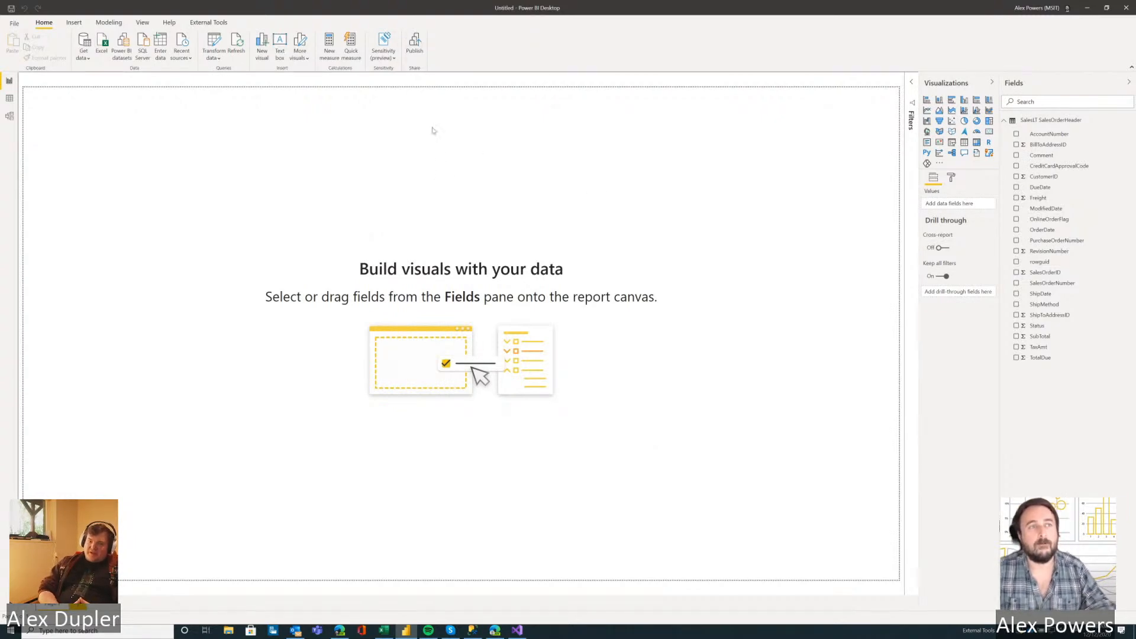
Save the report to the Desktop folder as a Power BI file named Inc_Upload.
{"action": "left_click", "coordinate": [17, 23]}
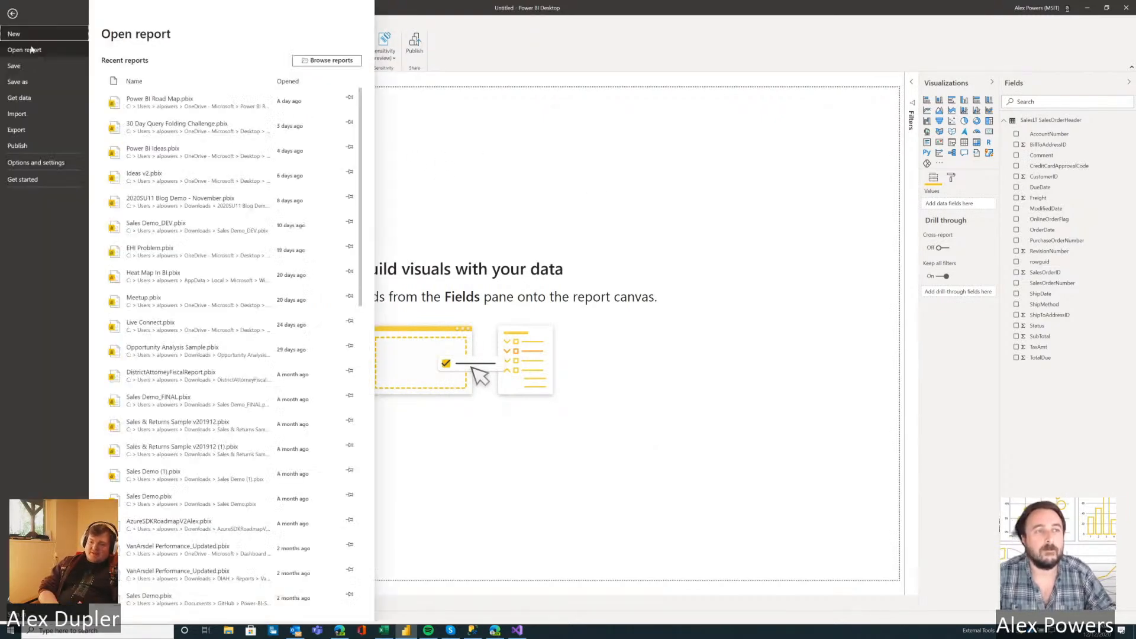
{"action": "key", "text": "Escape"}
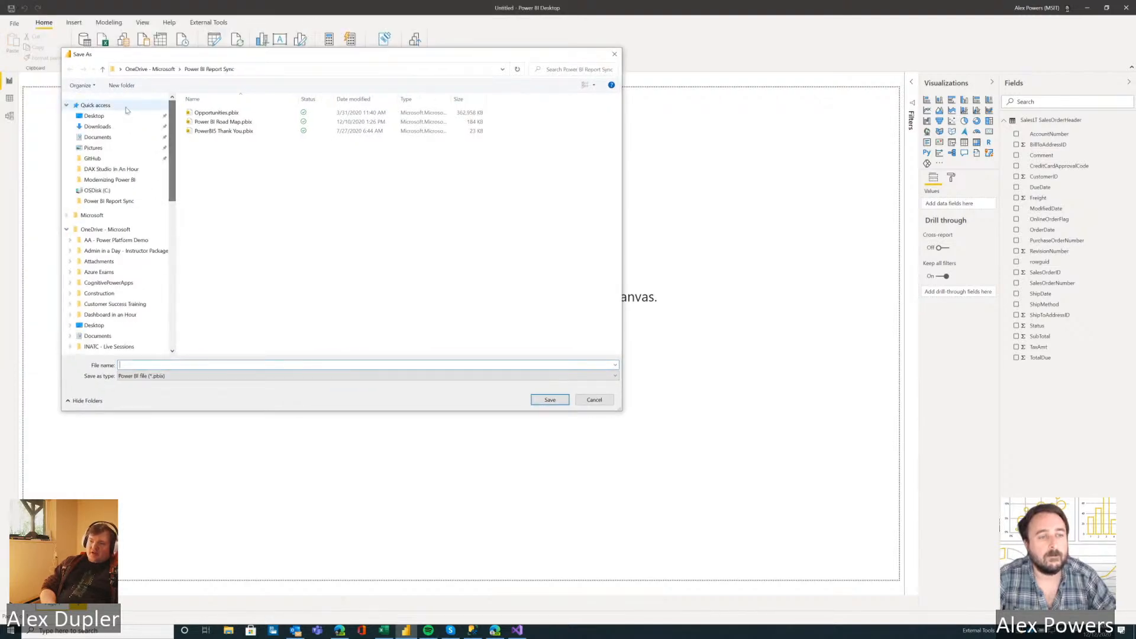
{"action": "left_click", "coordinate": [124, 115]}
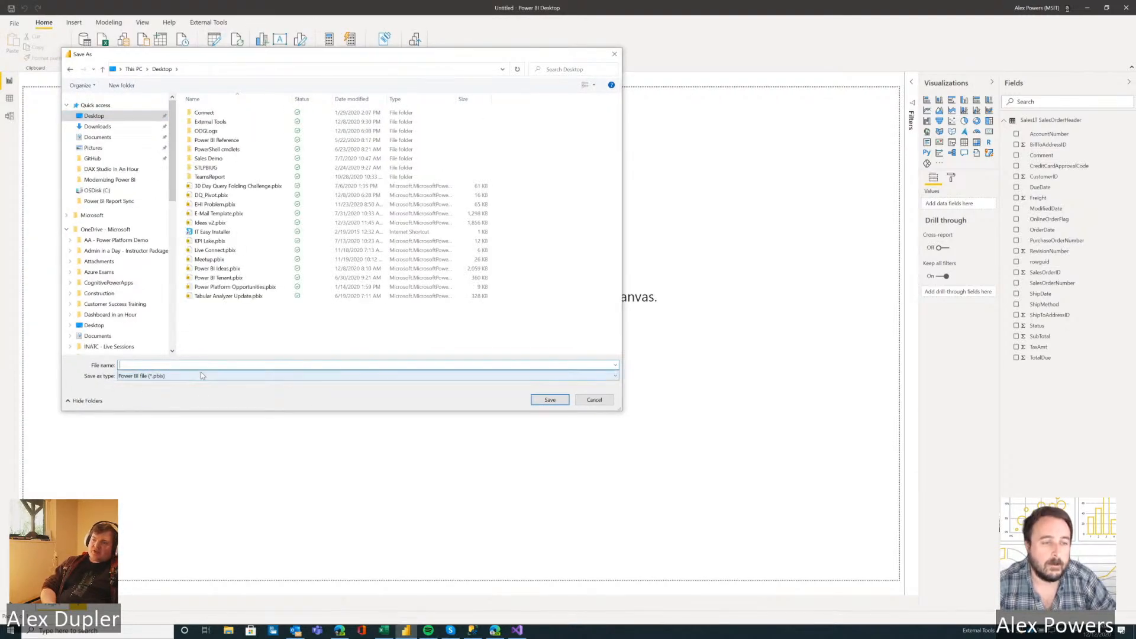
{"action": "type", "text": "Upload"}
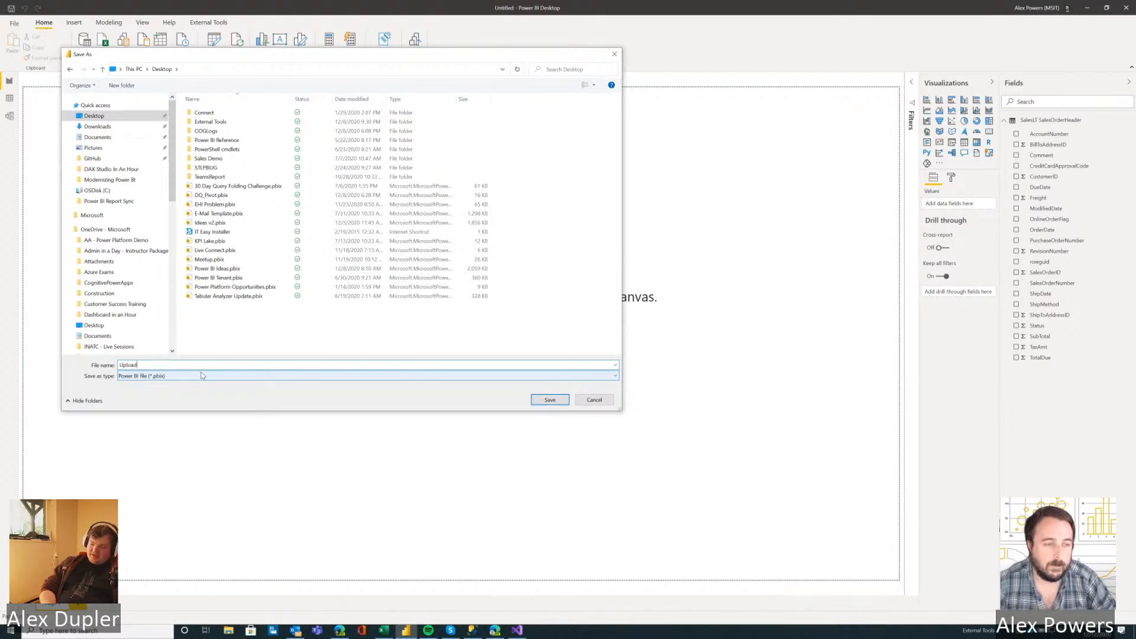
{"action": "type", "text": "Inc_"}
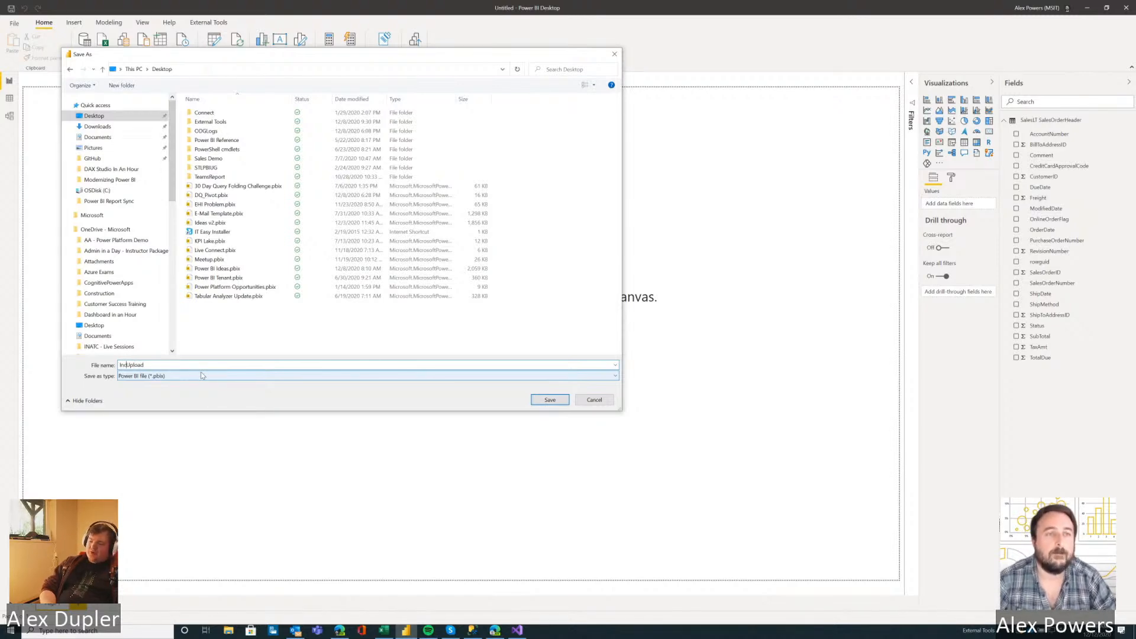
{"action": "left_click", "coordinate": [549, 401]}
Switch to the Power BI service in the browser and open the ALM Toolkit Demo workspace.
{"action": "left_click", "coordinate": [494, 630]}
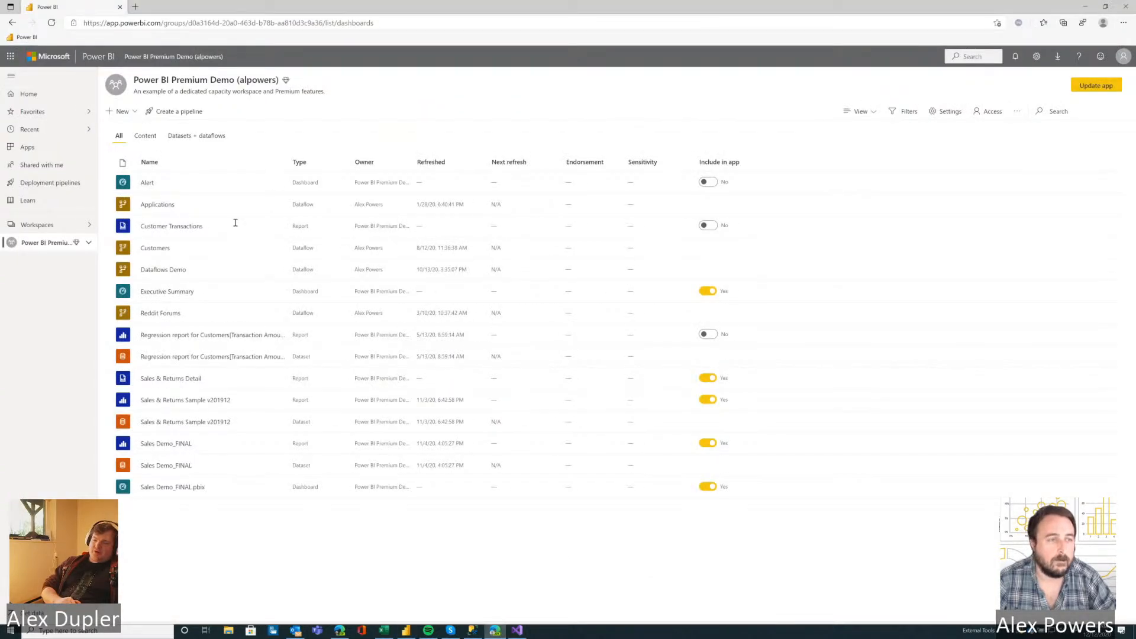
{"action": "key", "text": "alt+Tab"}
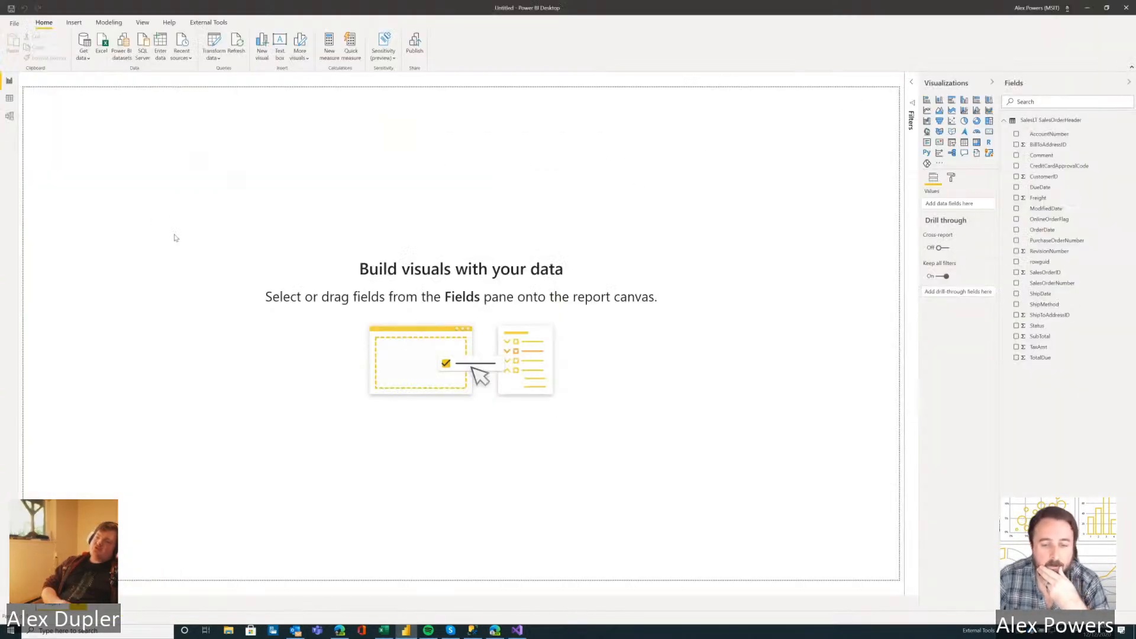
{"action": "key", "text": "alt+Tab"}
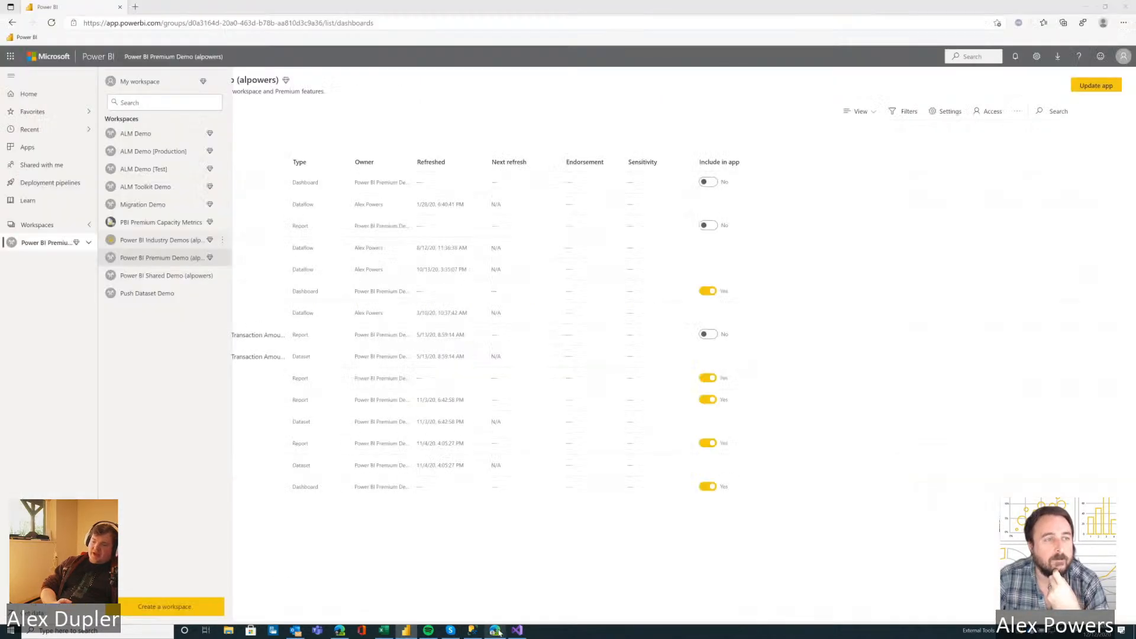
{"action": "left_click", "coordinate": [64, 238]}
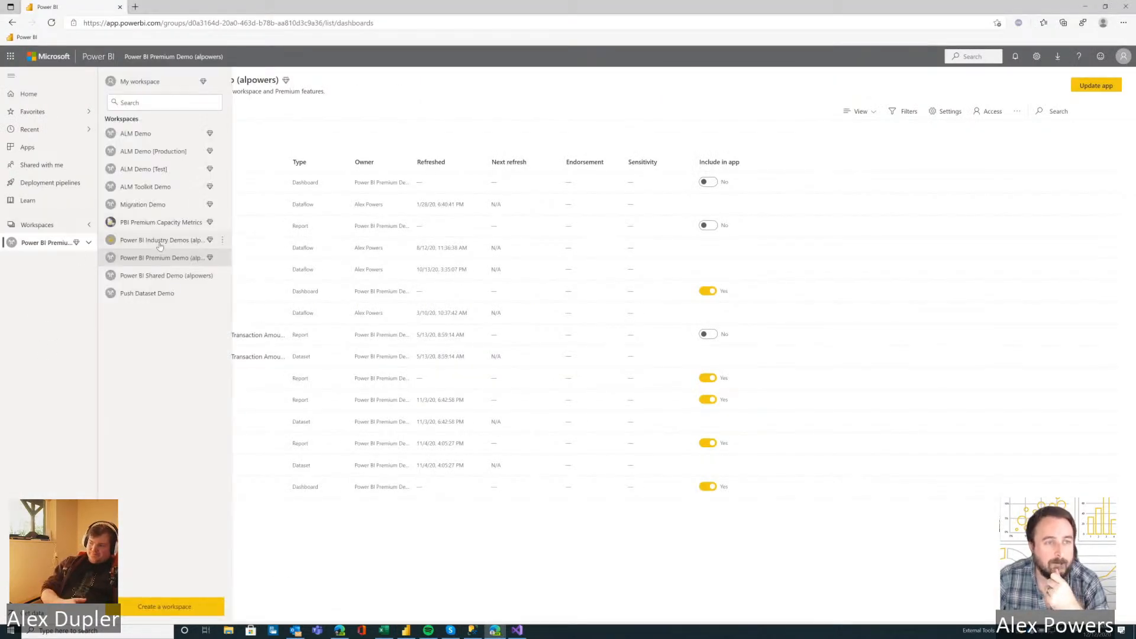
{"action": "left_click", "coordinate": [160, 189]}
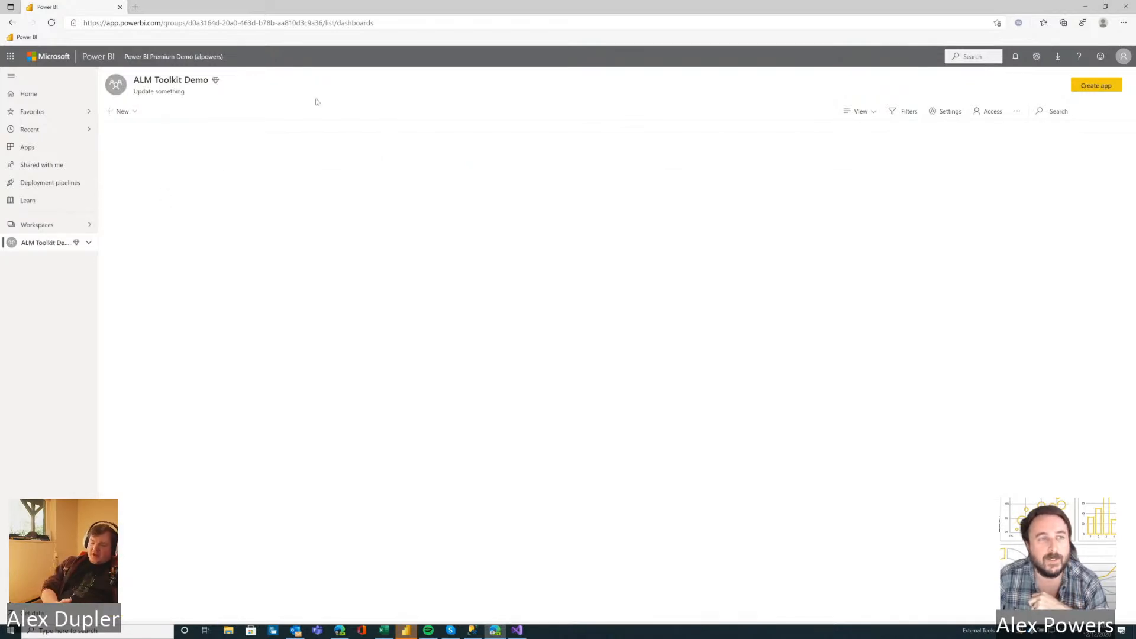
Upload the local file Inc_Upload.pbix from the Desktop folder to the ALM Toolkit Demo workspace.
{"action": "left_click", "coordinate": [121, 111]}
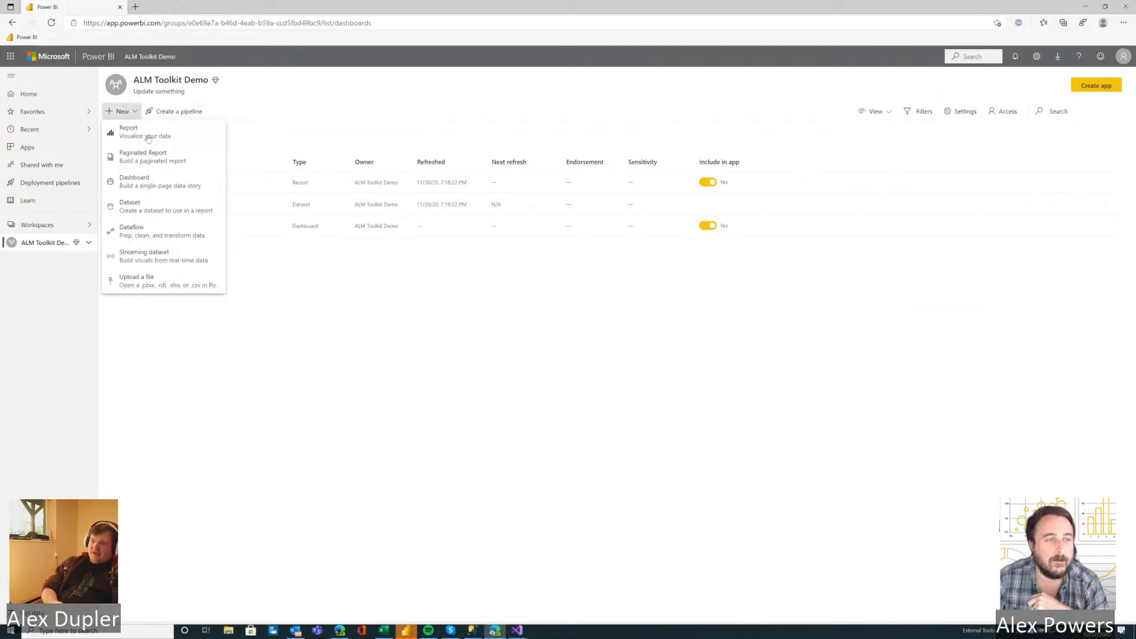
{"action": "left_click", "coordinate": [157, 282]}
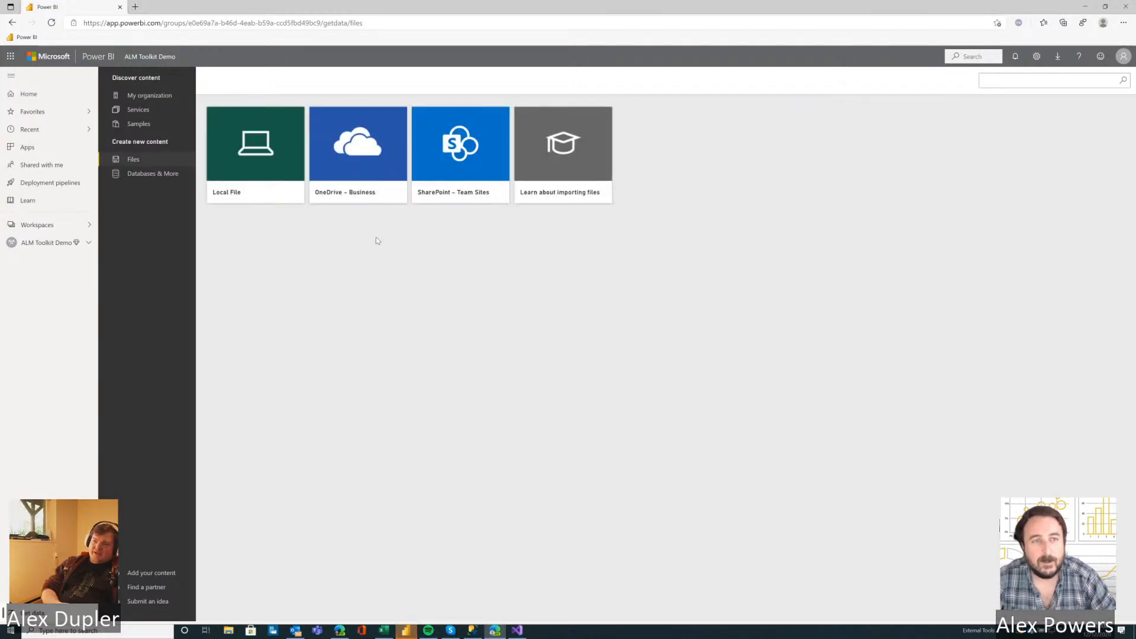
{"action": "left_click", "coordinate": [270, 170]}
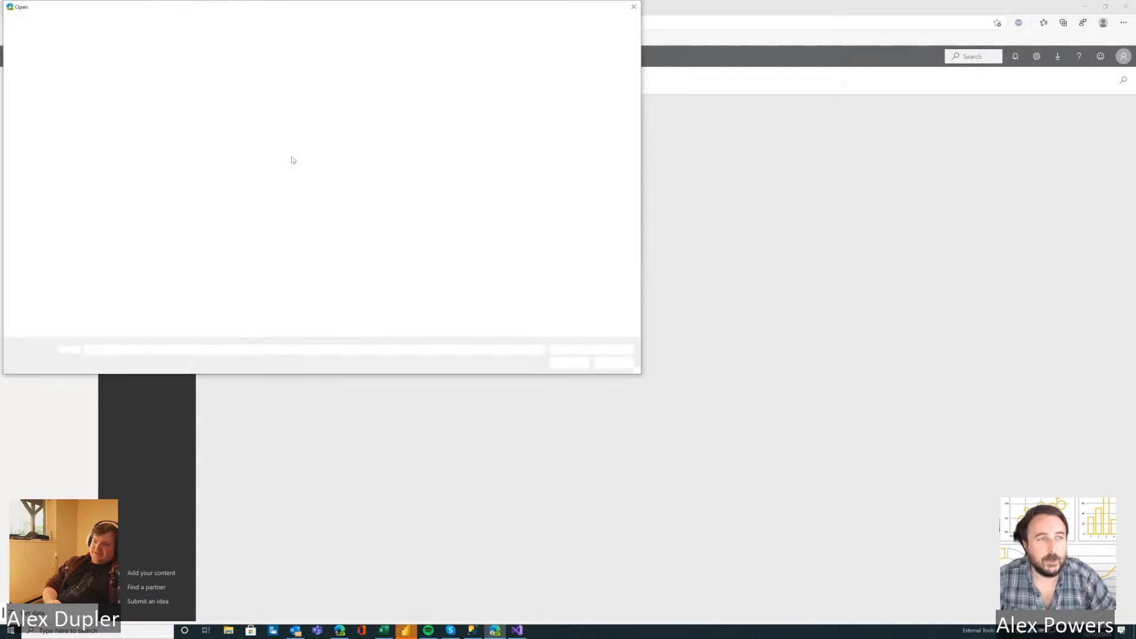
{"action": "left_click", "coordinate": [65, 70]}
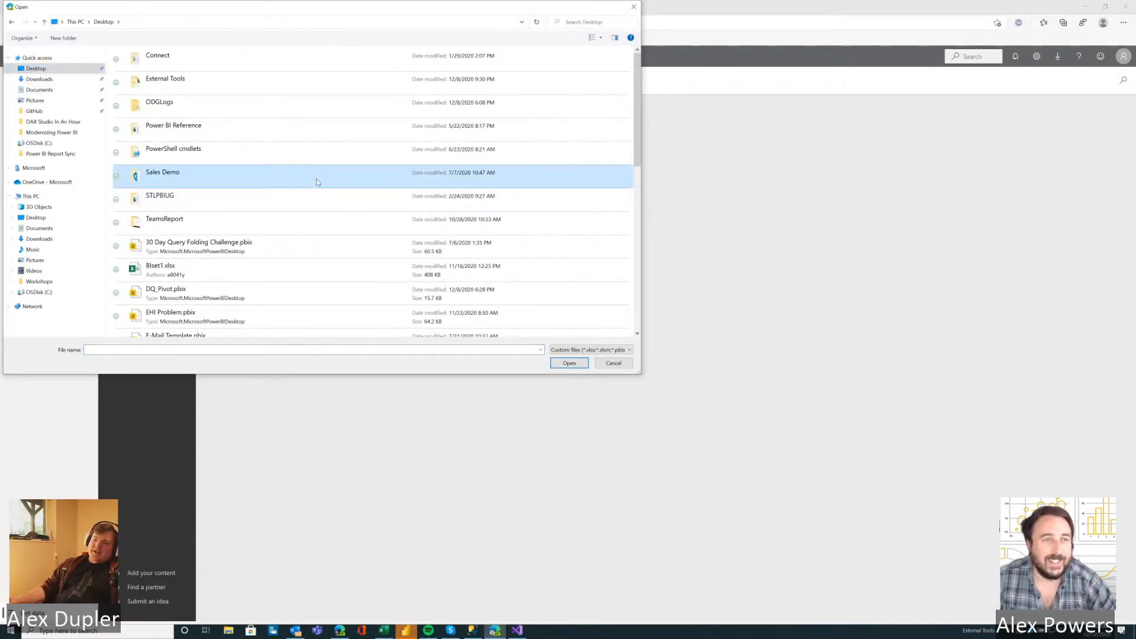
{"action": "type", "text": "inc"}
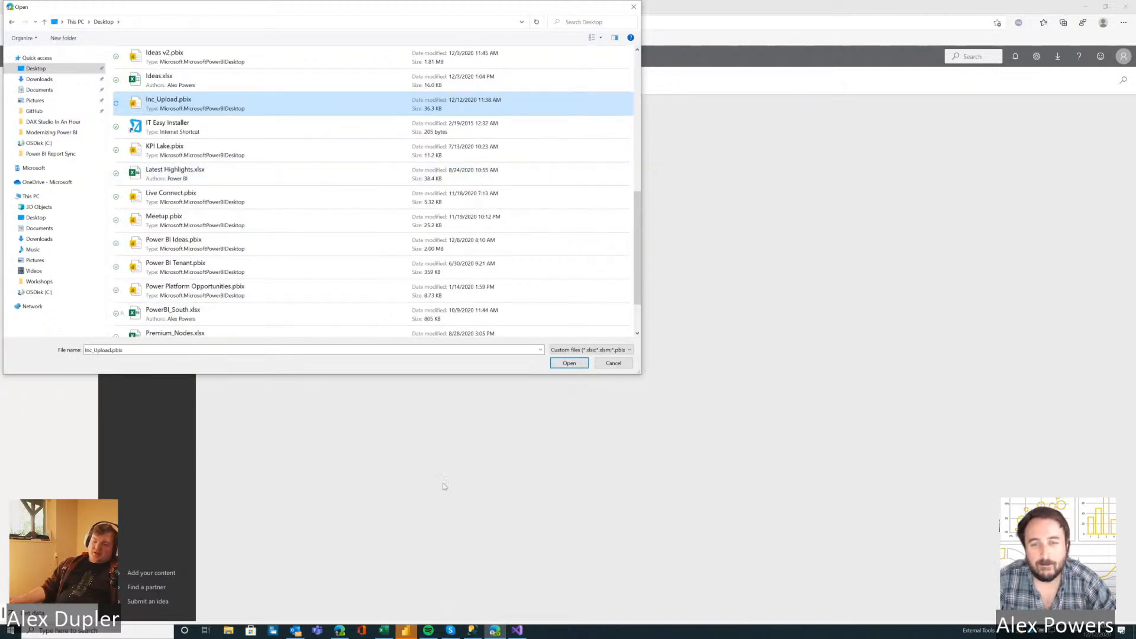
{"action": "left_click", "coordinate": [570, 363]}
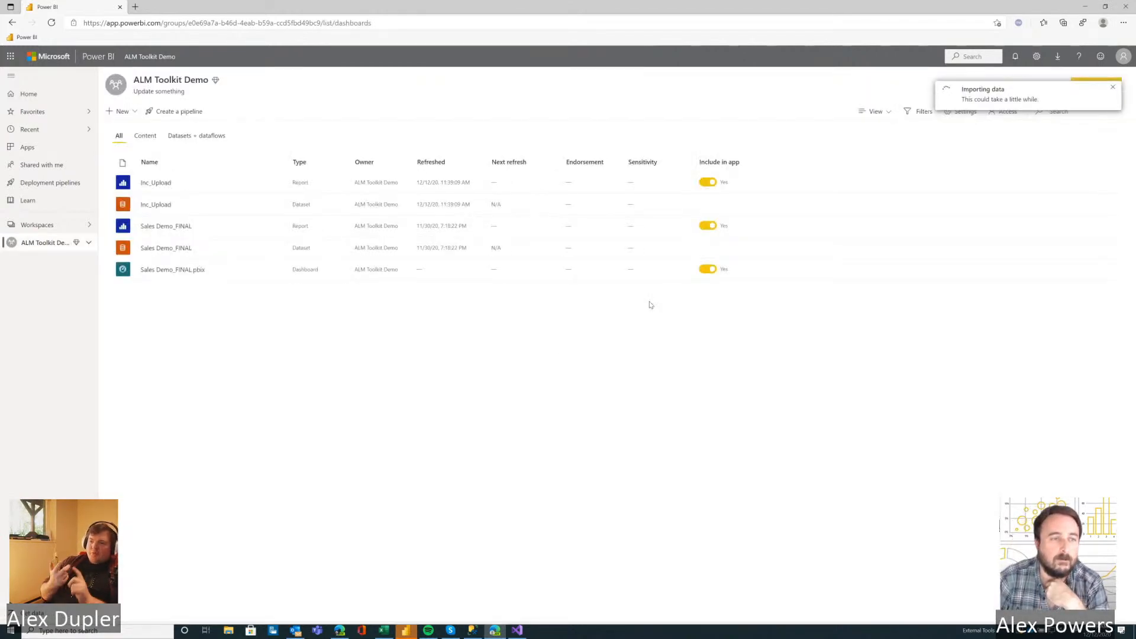
Open the uploaded Inc_Upload report and check the file and download options for the report, its dataset and its dashboard.
{"action": "left_click", "coordinate": [156, 182]}
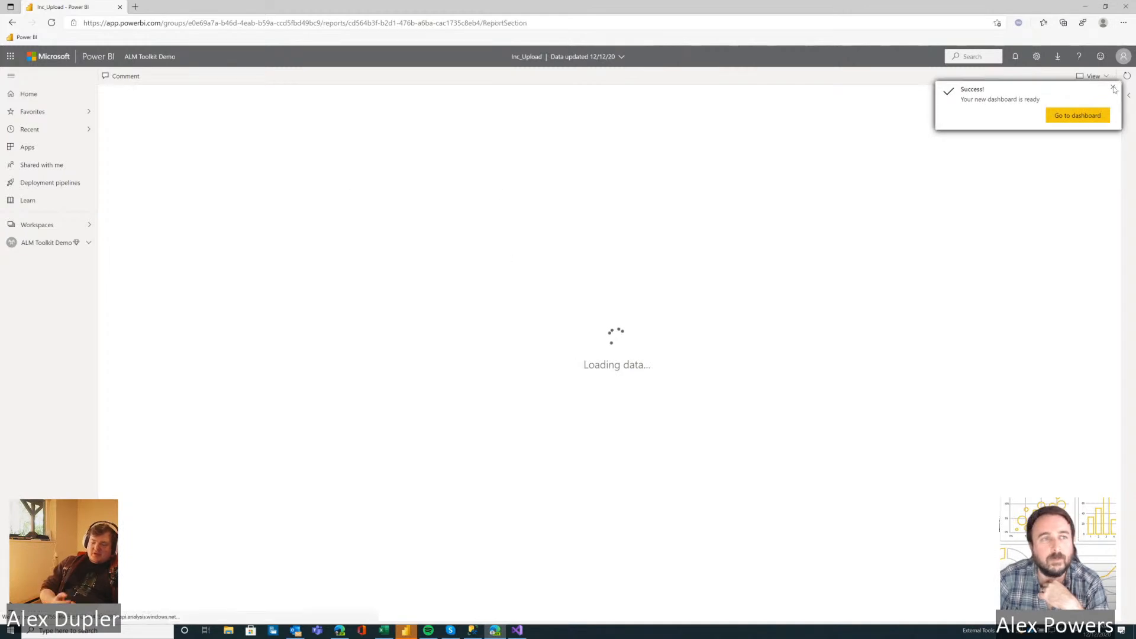
{"action": "left_click", "coordinate": [117, 77]}
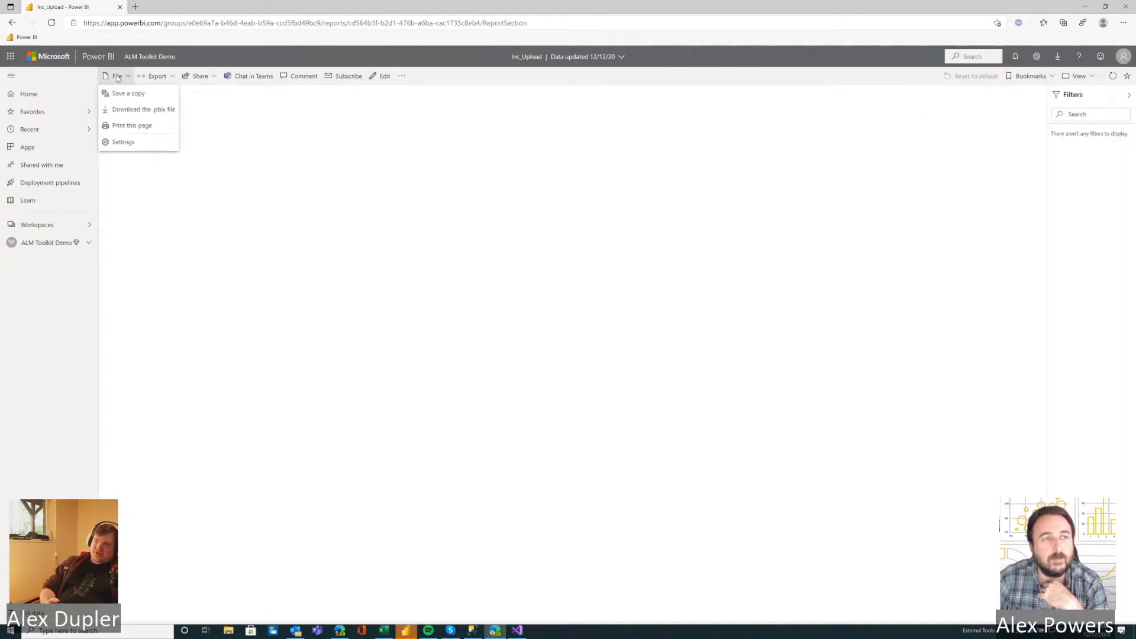
{"action": "left_click", "coordinate": [48, 244]}
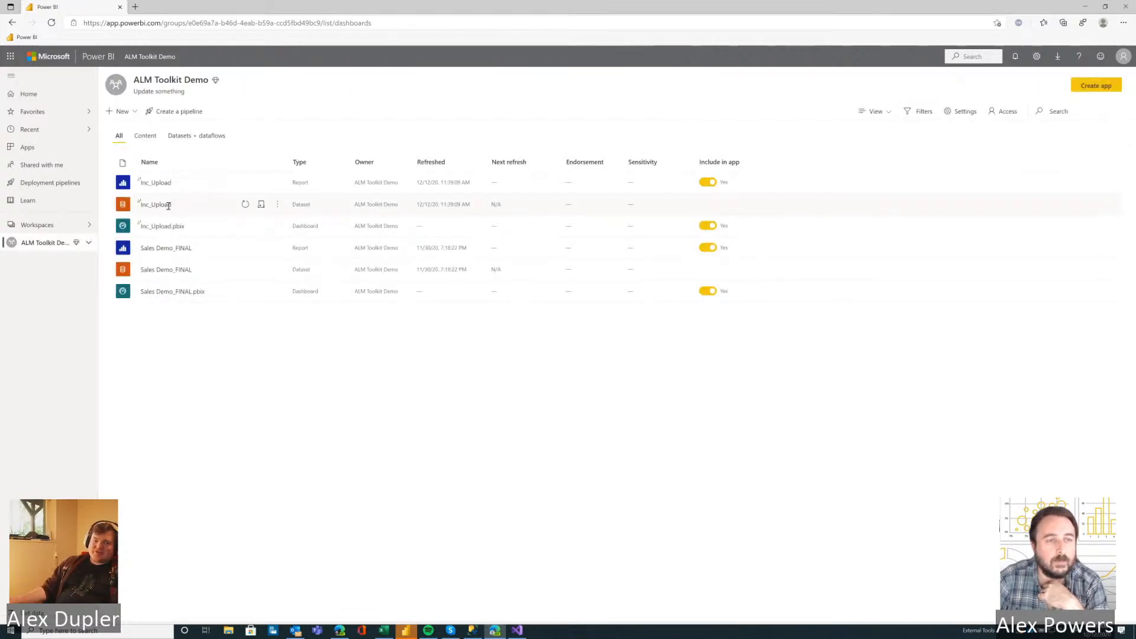
{"action": "left_click", "coordinate": [278, 204]}
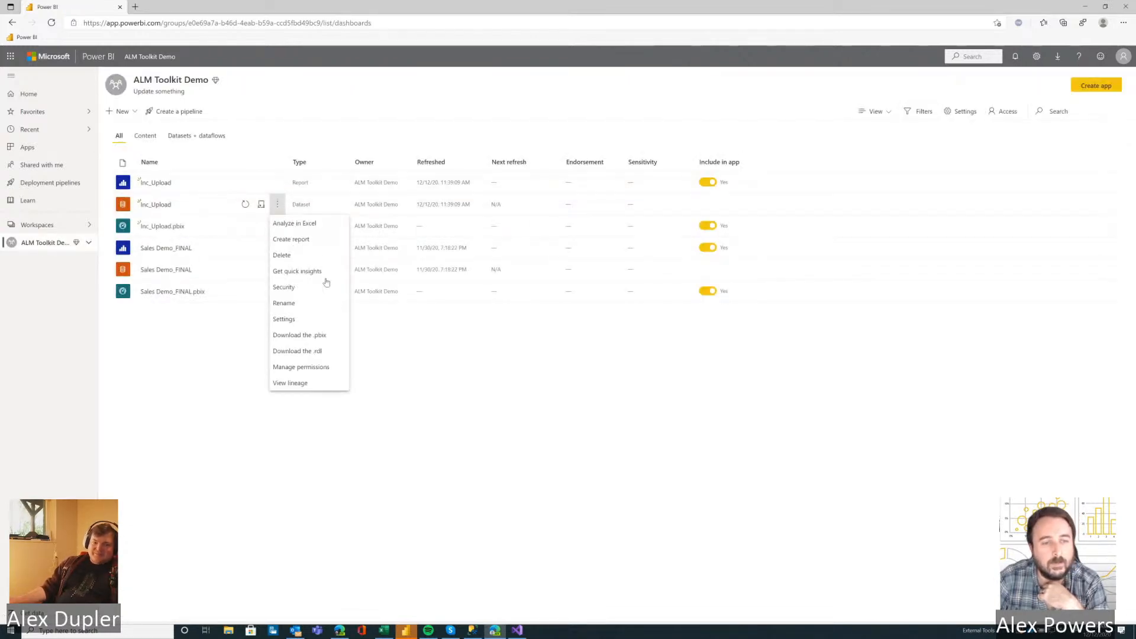
{"action": "left_click", "coordinate": [175, 406]}
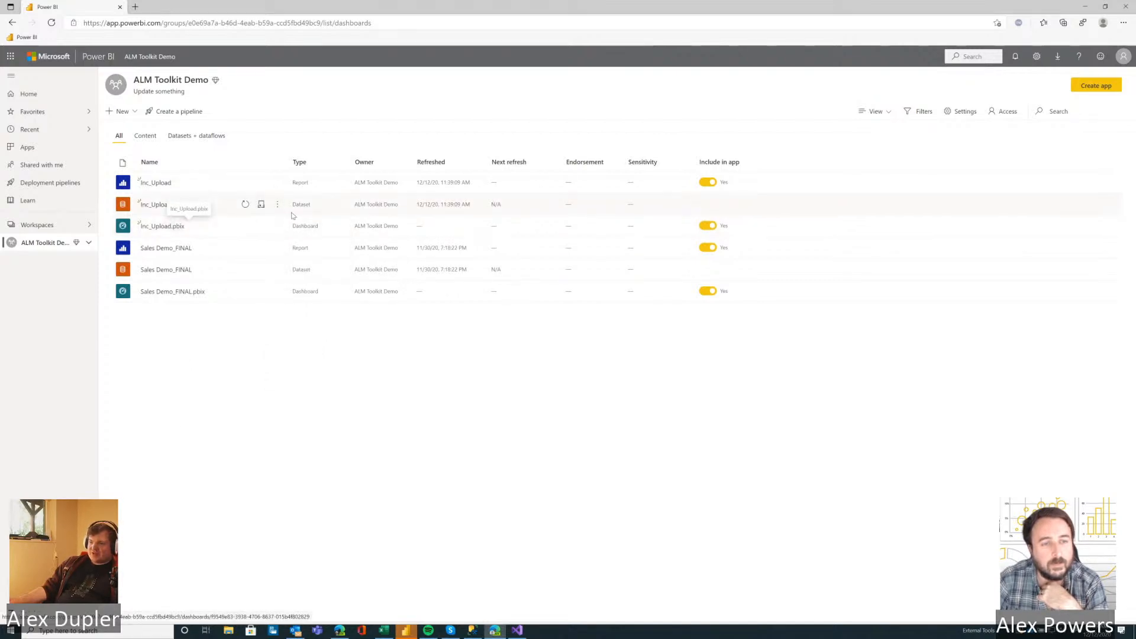
{"action": "left_click", "coordinate": [278, 226]}
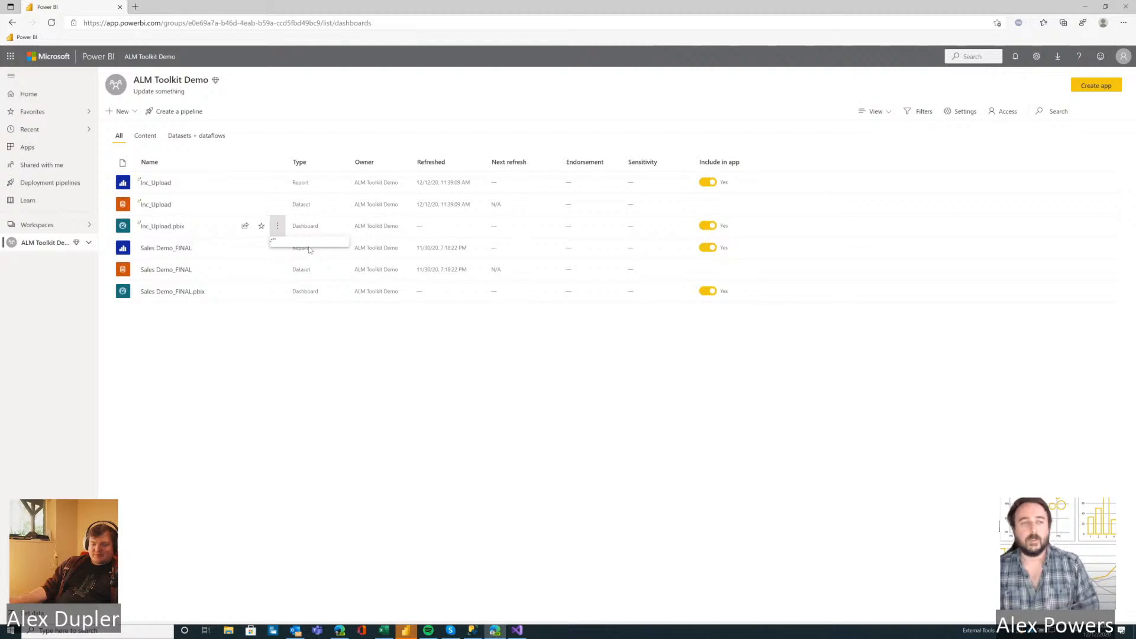
{"action": "left_click", "coordinate": [460, 556]}
{"action": "left_click", "coordinate": [407, 630]}
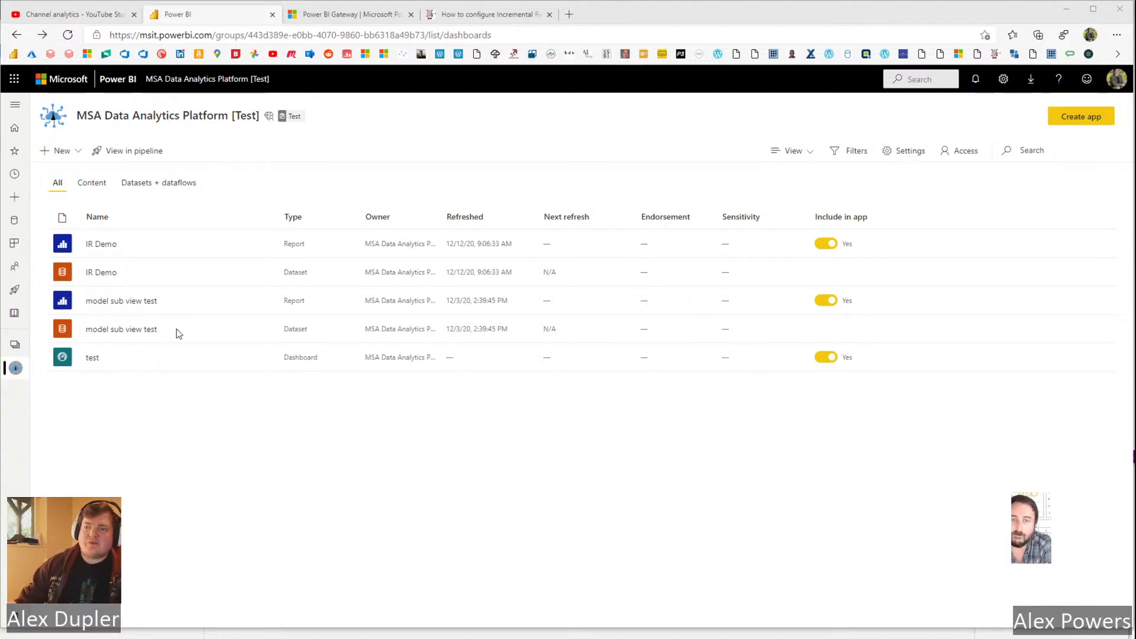
Refresh the IR Demo dataset in the MSA Data Analytics Platform [Test] workspace and switch to the Partitions window in SQL Server Management Studio.
{"action": "left_click", "coordinate": [222, 273]}
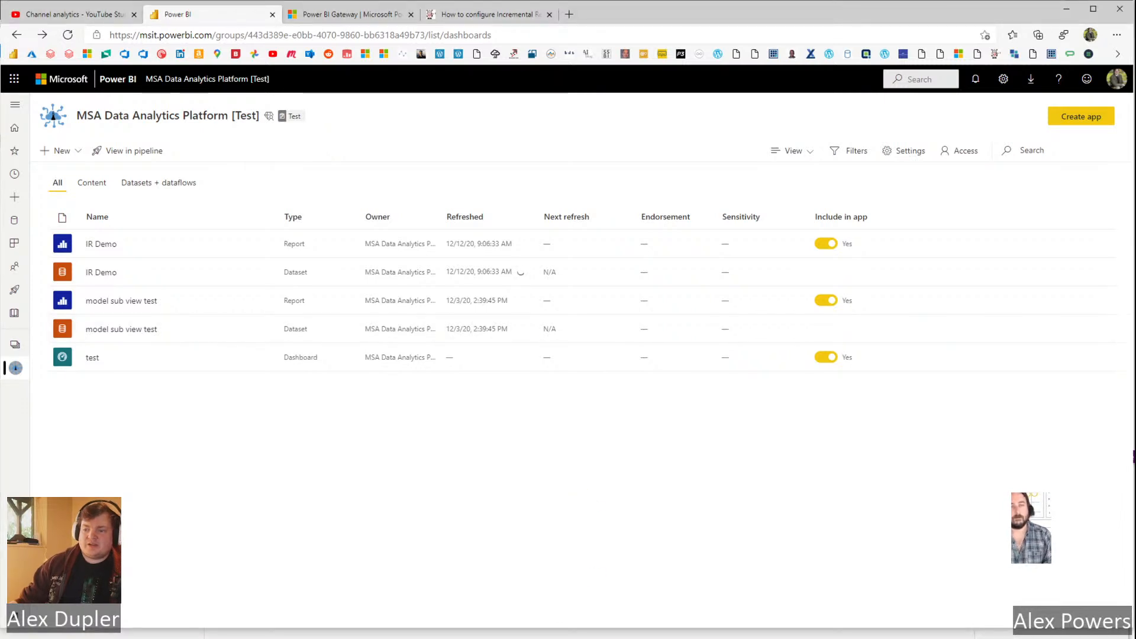
{"action": "key", "text": "alt+Tab"}
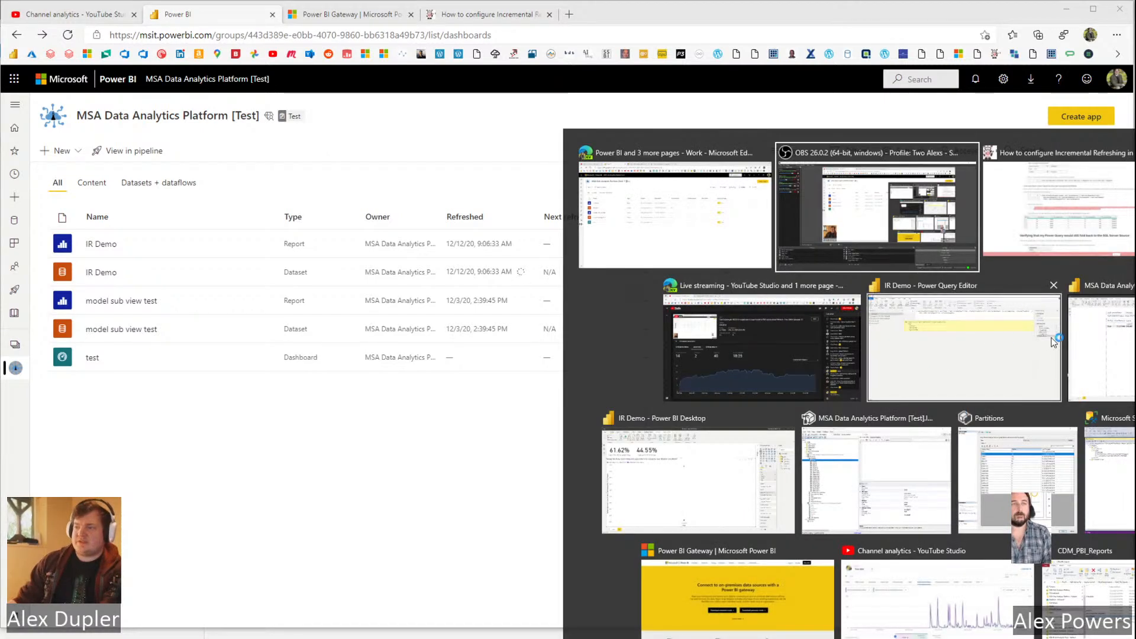
{"action": "left_click", "coordinate": [992, 391]}
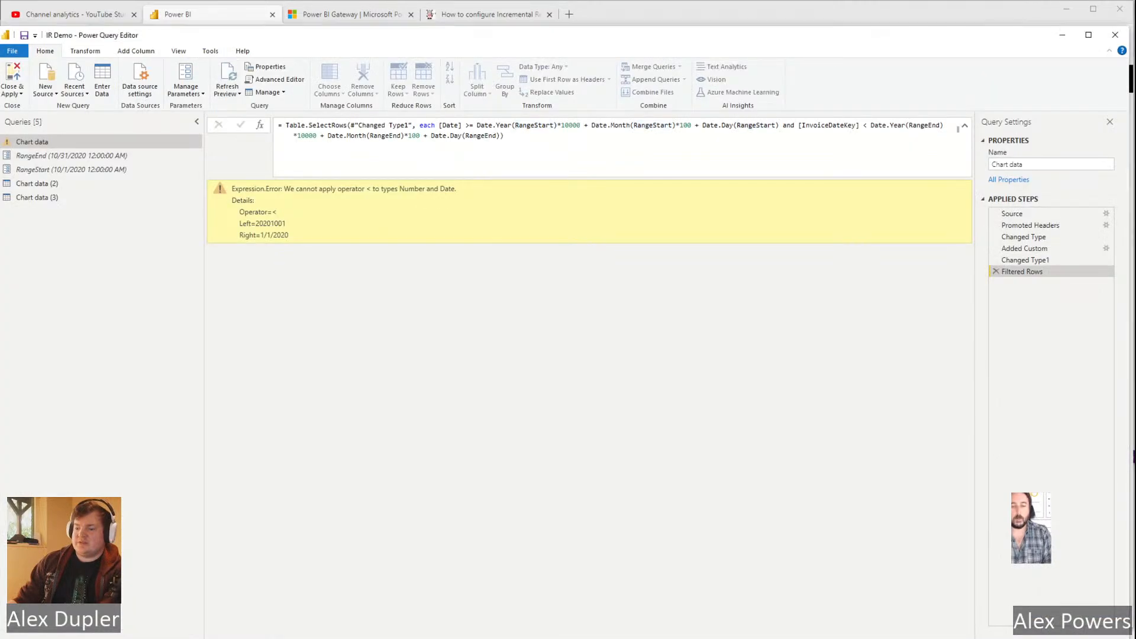
{"action": "key", "text": "alt+Tab"}
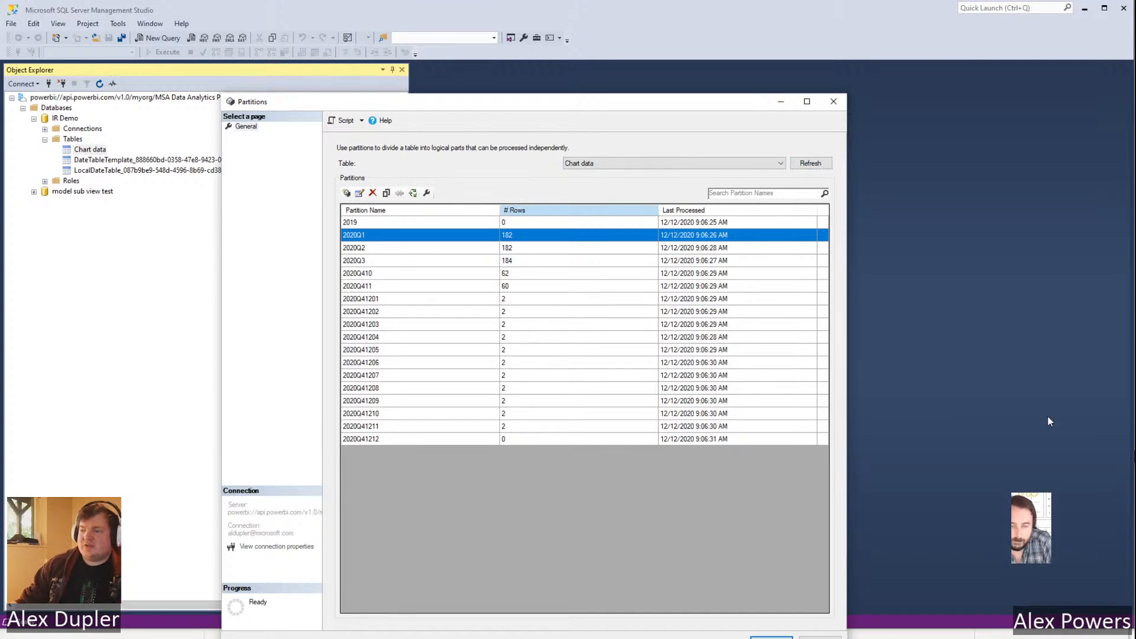
{"action": "key", "text": "alt+Tab"}
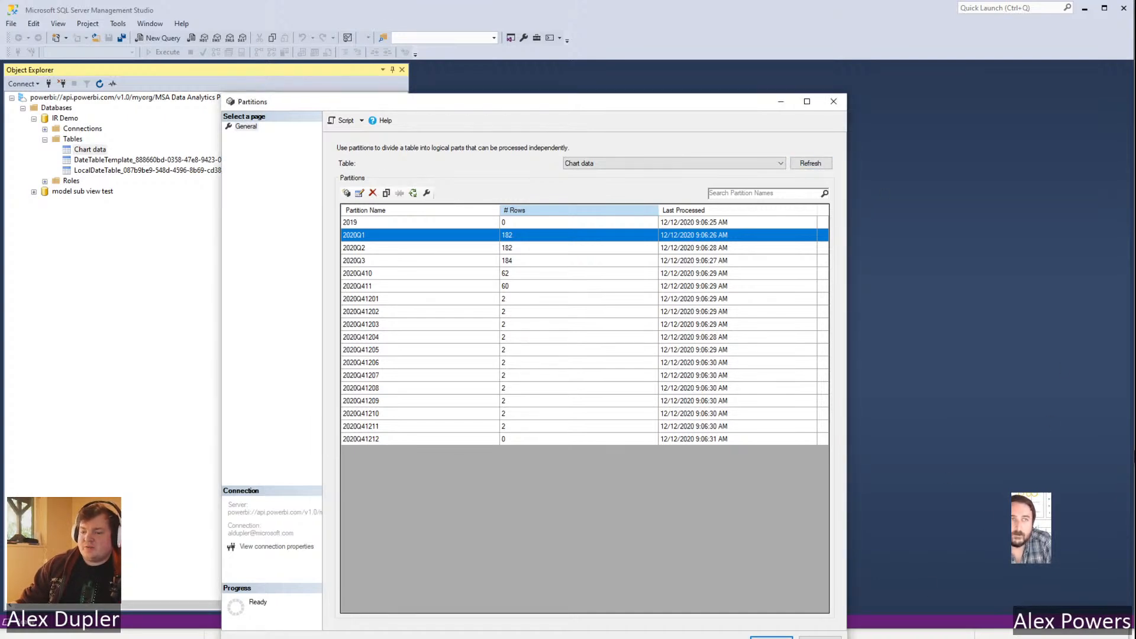
{"action": "key", "text": "alt+Tab"}
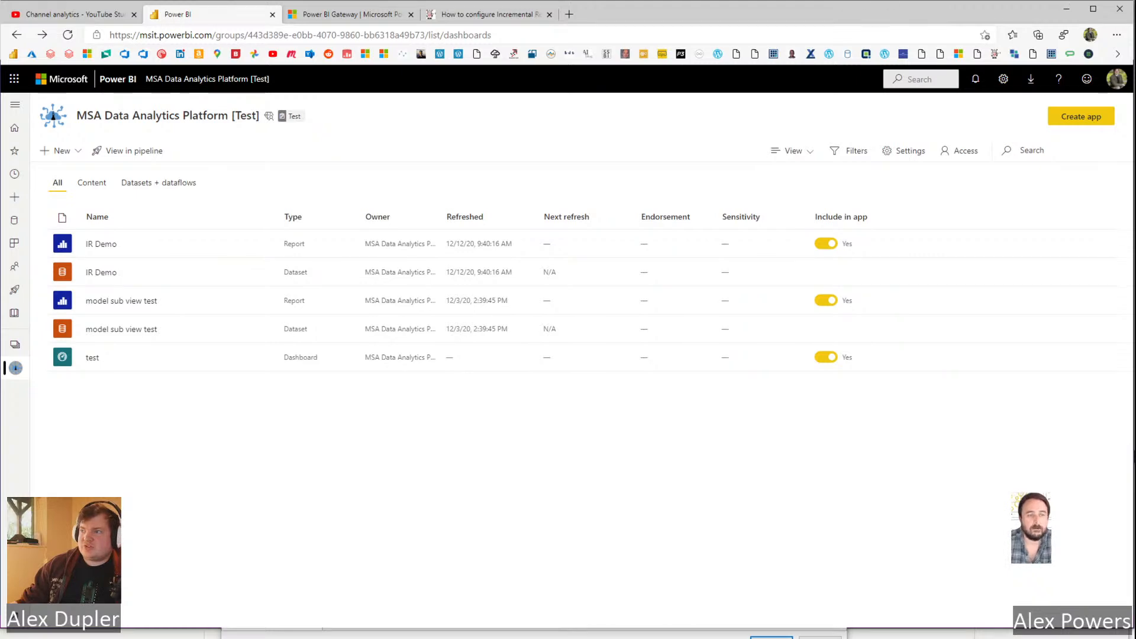
{"action": "left_click", "coordinate": [1066, 9]}
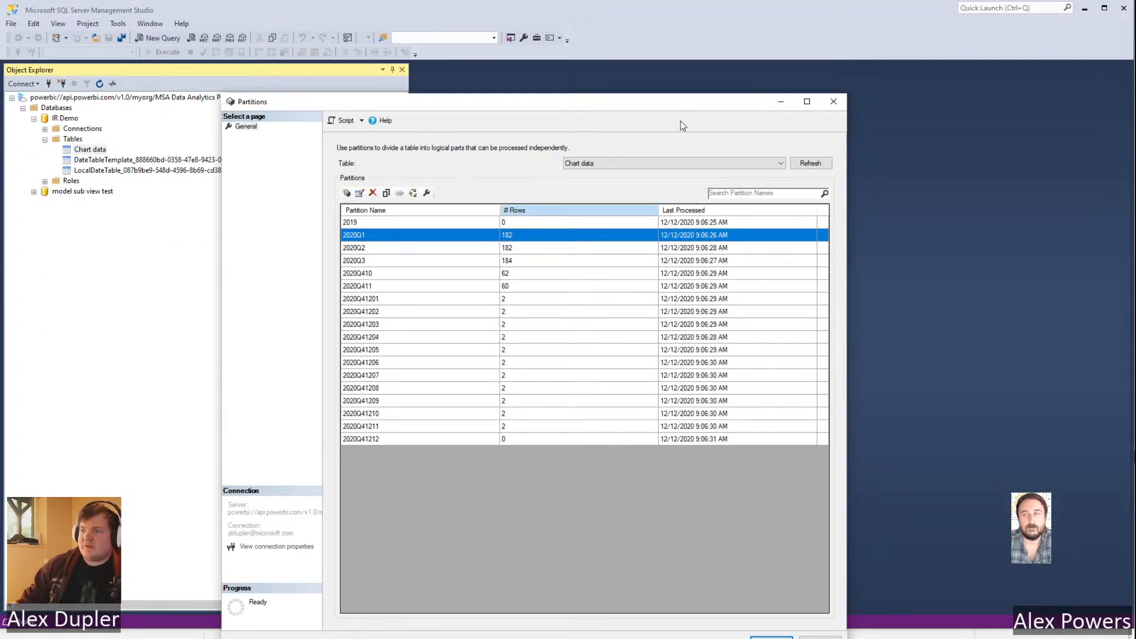
Reload the Chart data partition list and compare the last processed times of partitions 2020Q41203 to 2020Q41212 with the older ones.
{"action": "left_click", "coordinate": [815, 166]}
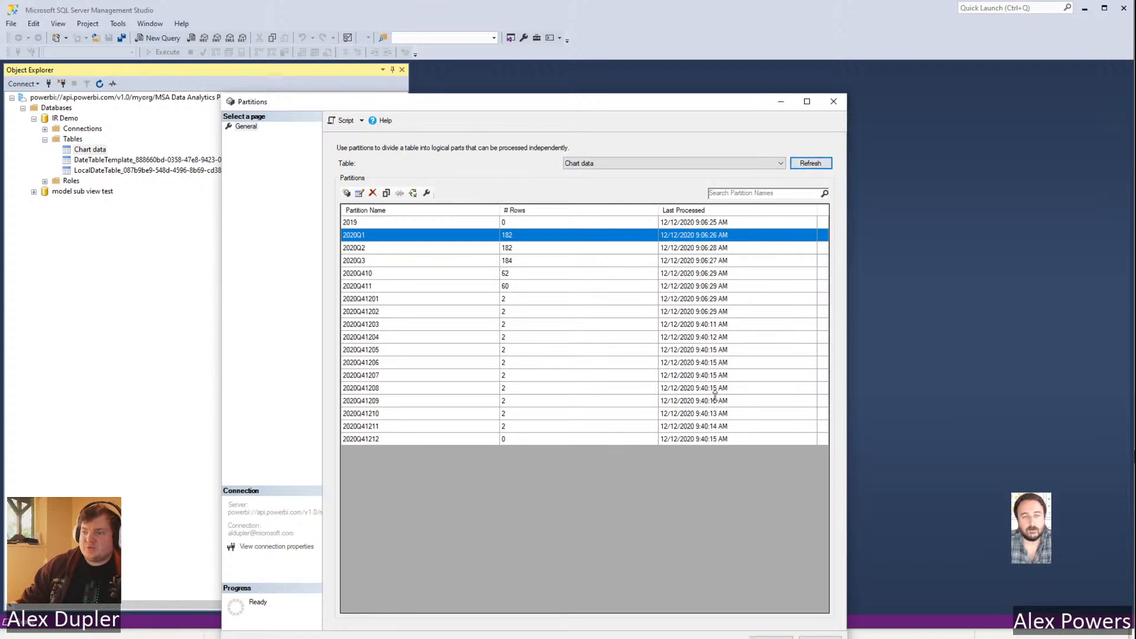
{"action": "left_click", "coordinate": [717, 323]}
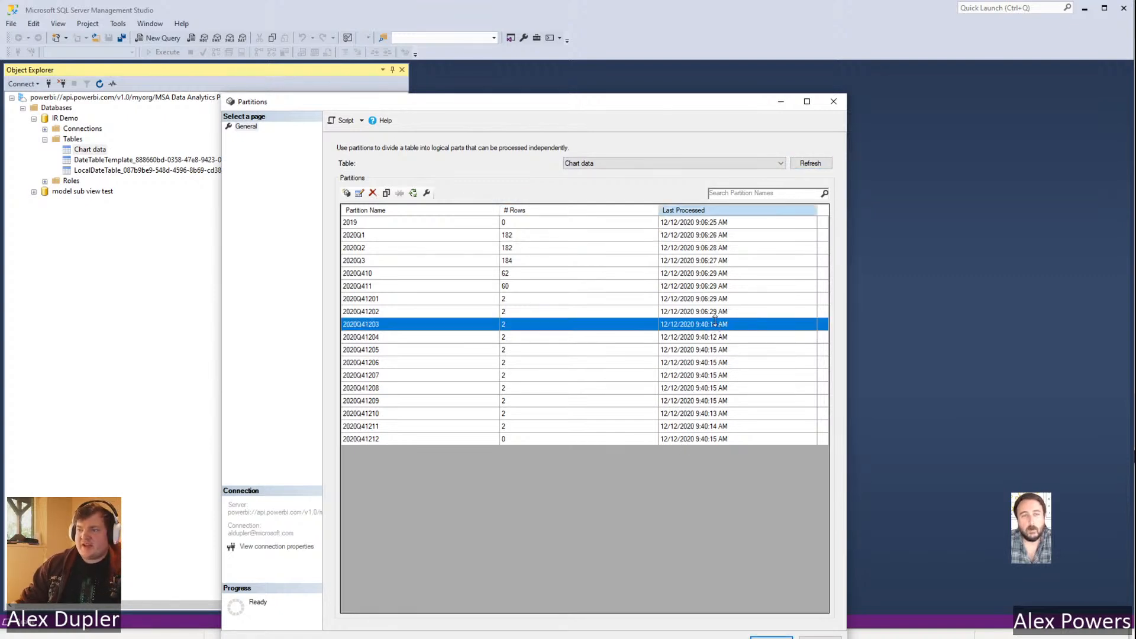
{"action": "left_click", "coordinate": [717, 439], "text": "shift"}
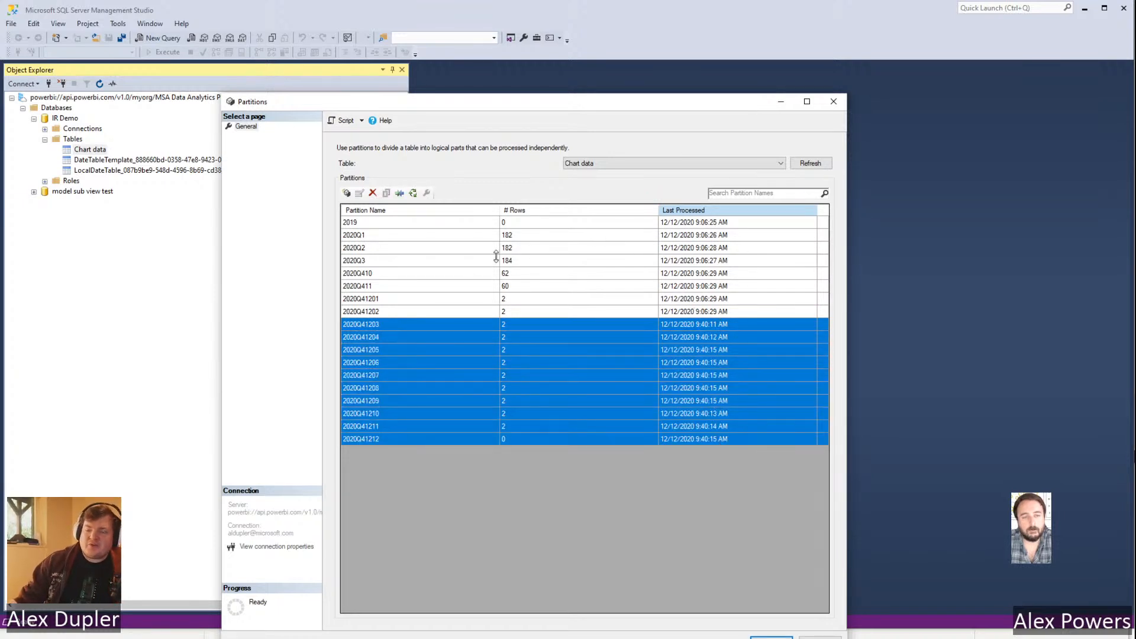
{"action": "left_click", "coordinate": [528, 235]}
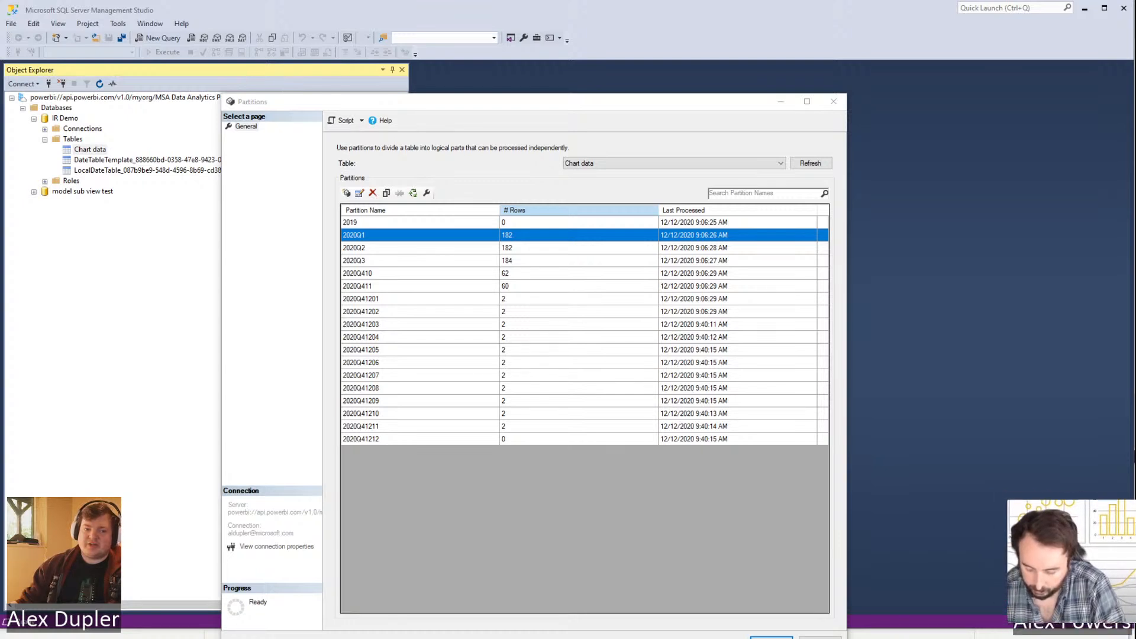
Switch to ALM Toolkit and examine the database deployment processing options, including Do Not Process, without applying any change.
{"action": "left_click", "coordinate": [573, 569]}
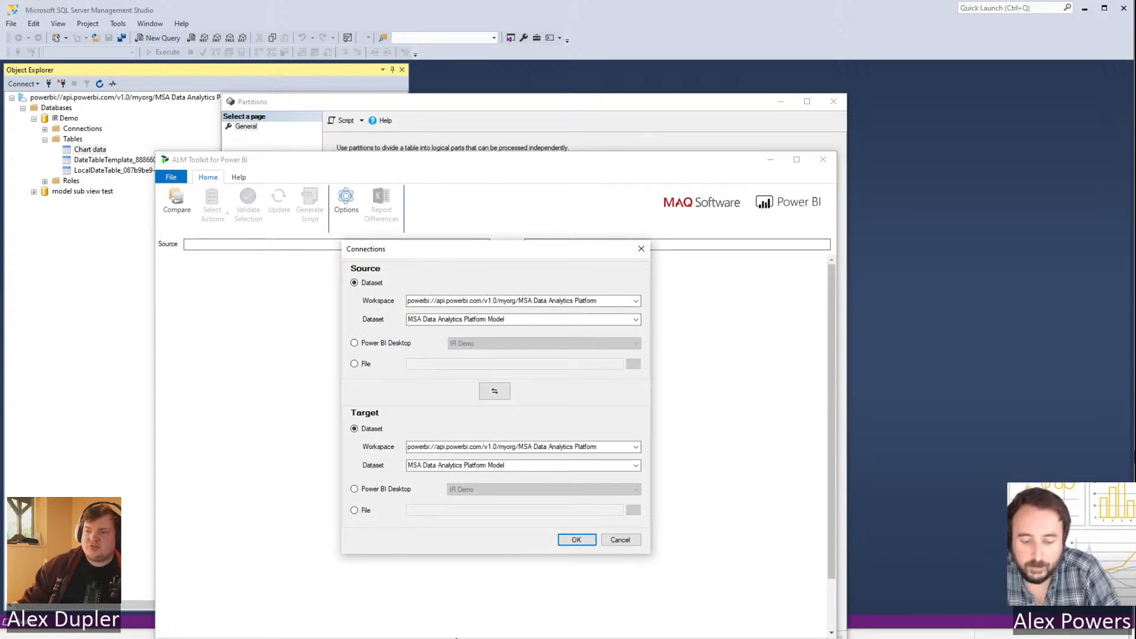
{"action": "left_click", "coordinate": [641, 249]}
{"action": "left_click", "coordinate": [348, 195]}
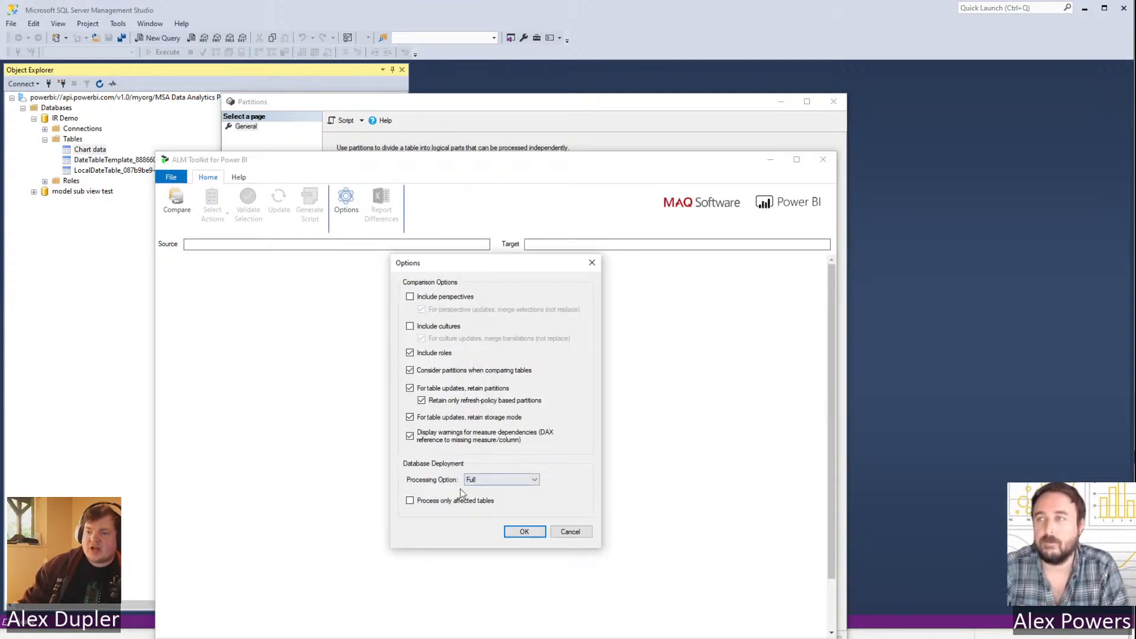
{"action": "left_click", "coordinate": [498, 480]}
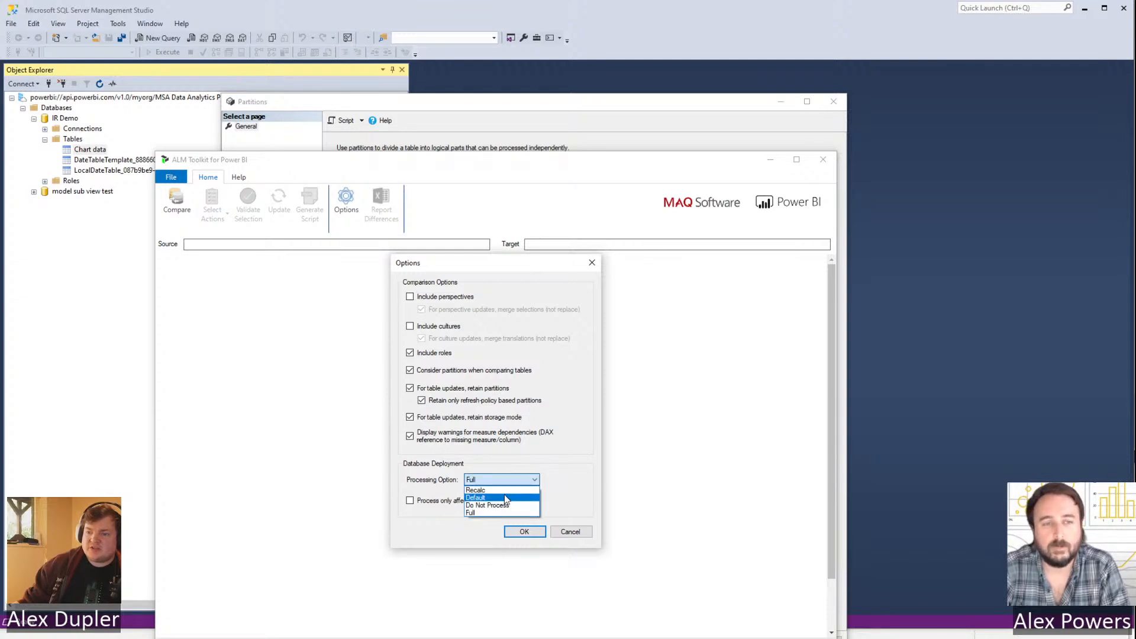
{"action": "left_click", "coordinate": [506, 506]}
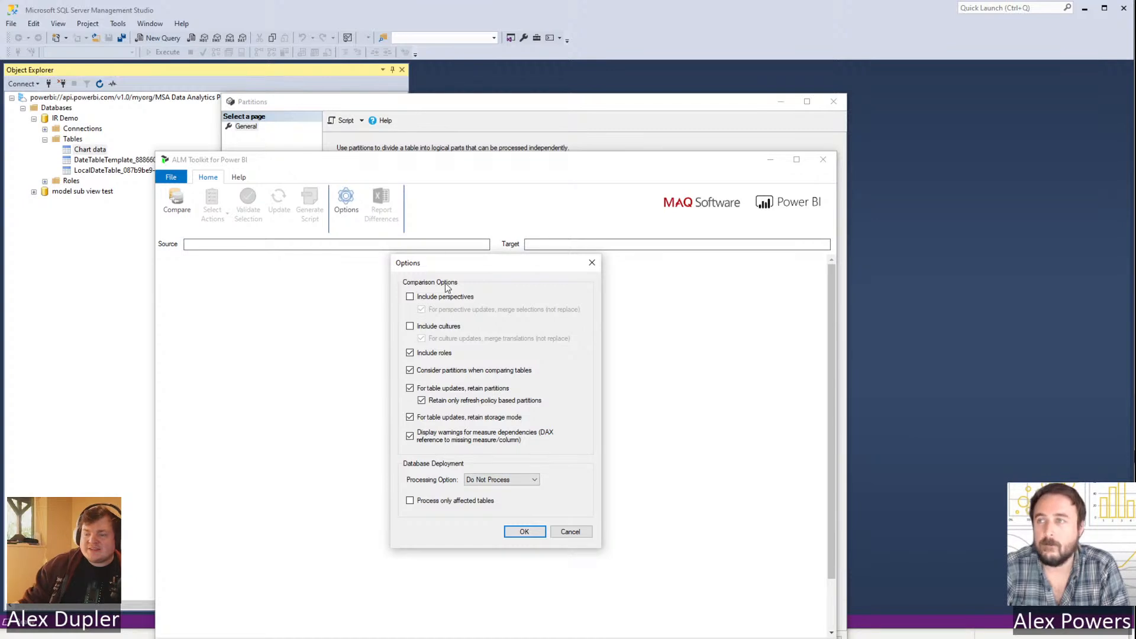
{"action": "left_click", "coordinate": [570, 532]}
Process the Chart data partitions 2020Q1, 2020Q2 and 2020Q3 in SQL Server Management Studio using the Process Data mode.
{"action": "left_click", "coordinate": [436, 113]}
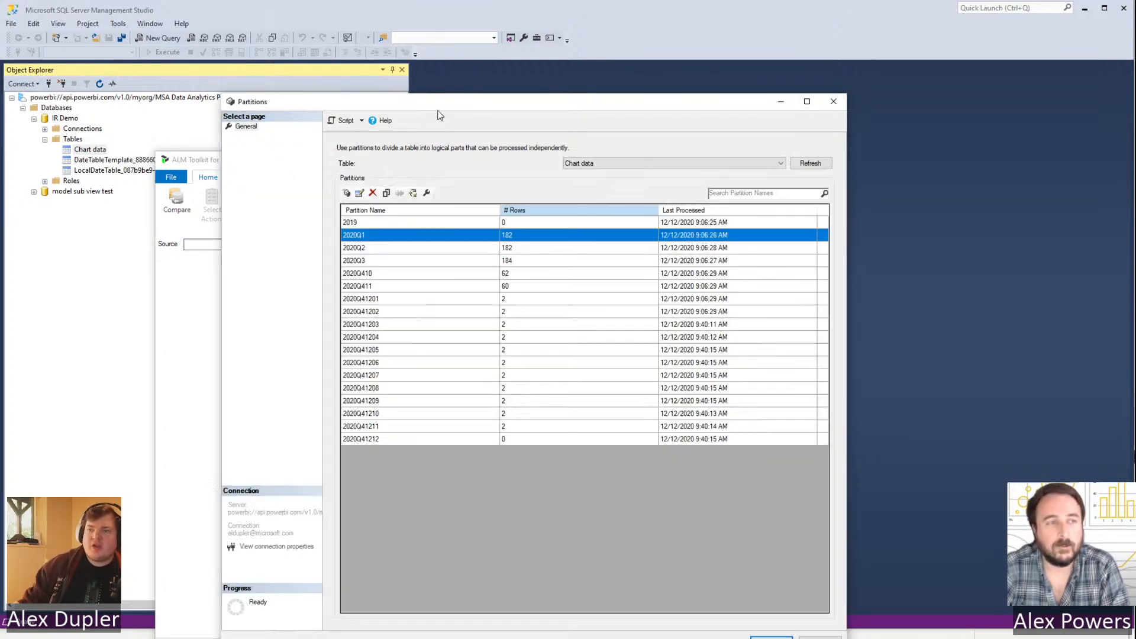
{"action": "left_click", "coordinate": [414, 191]}
{"action": "left_click_drag", "start_coordinate": [1007, 225], "coordinate": [667, 114]}
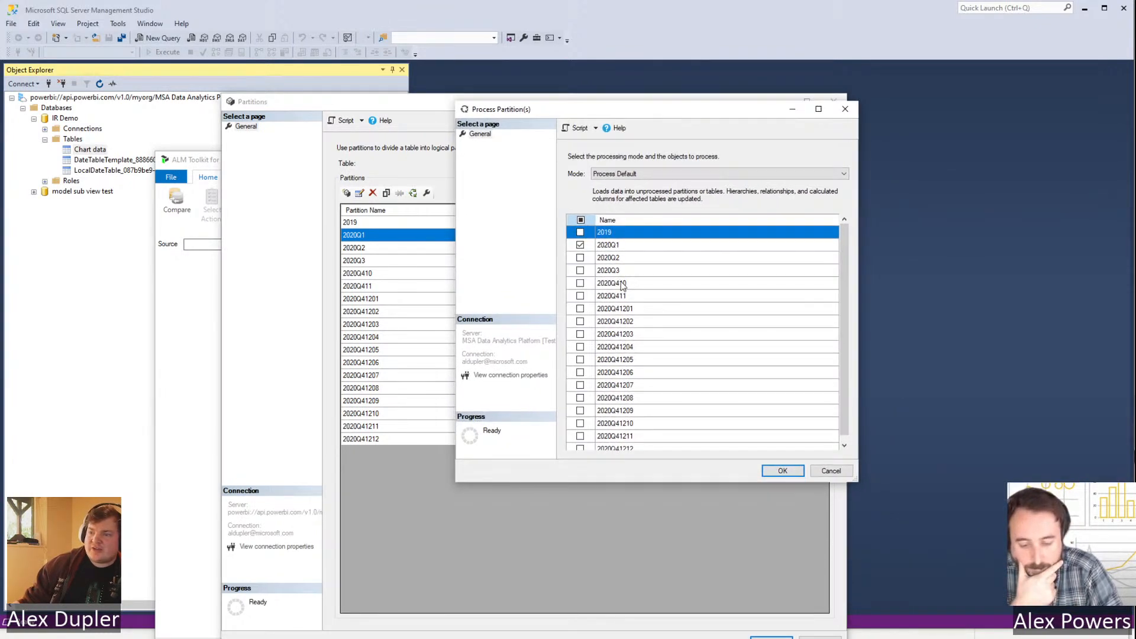
{"action": "left_click", "coordinate": [580, 258]}
{"action": "left_click", "coordinate": [580, 270]}
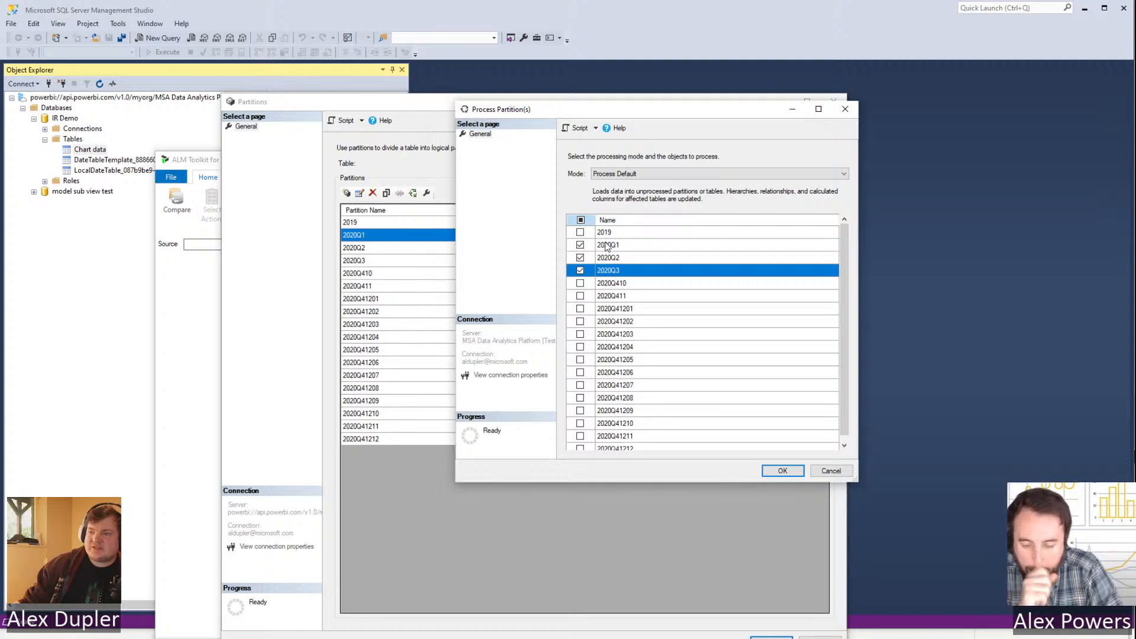
{"action": "left_click", "coordinate": [640, 172]}
{"action": "left_click", "coordinate": [639, 200]}
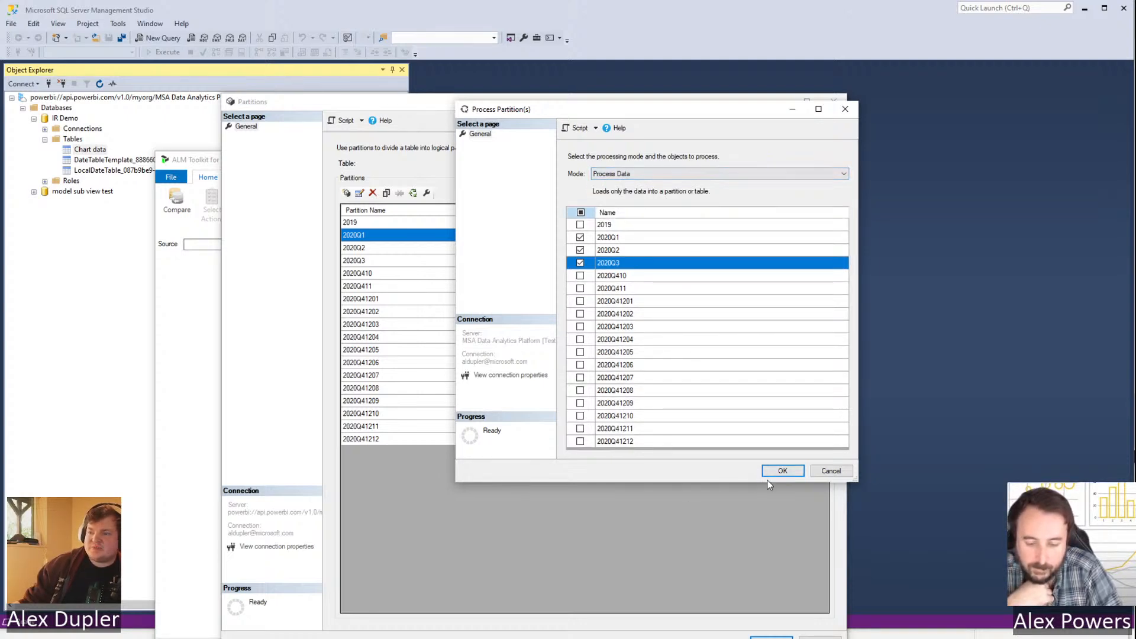
{"action": "left_click", "coordinate": [783, 470]}
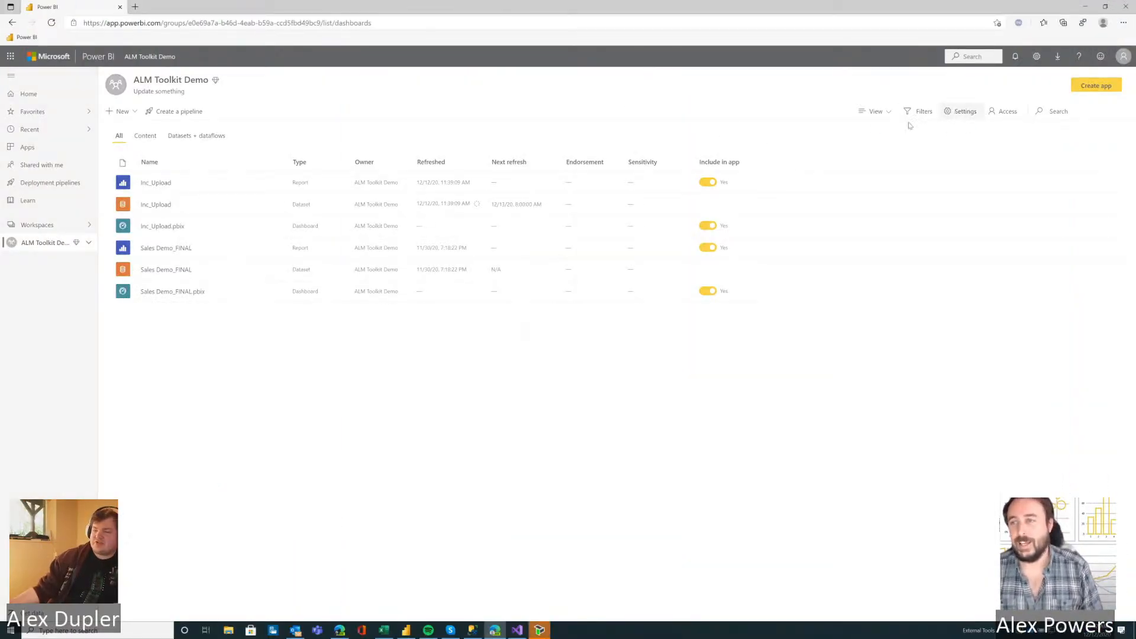
Copy the workspace connection address from the Premium settings of the ALM Toolkit Demo workspace in the Power BI service.
{"action": "left_click", "coordinate": [955, 114]}
{"action": "left_click", "coordinate": [971, 118]}
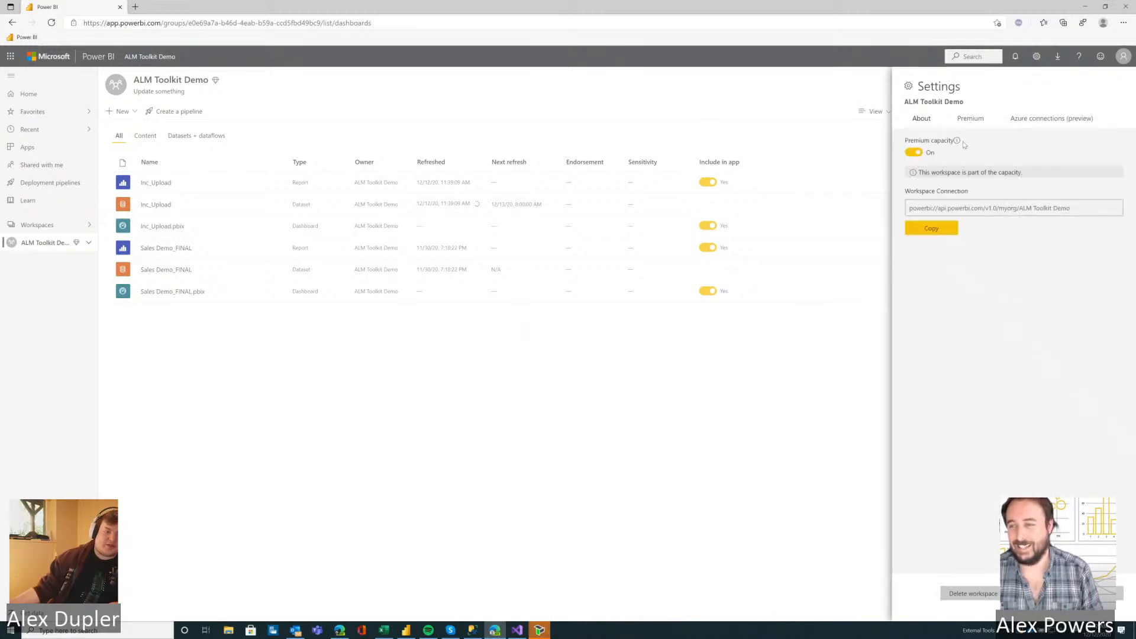
{"action": "left_click", "coordinate": [924, 293]}
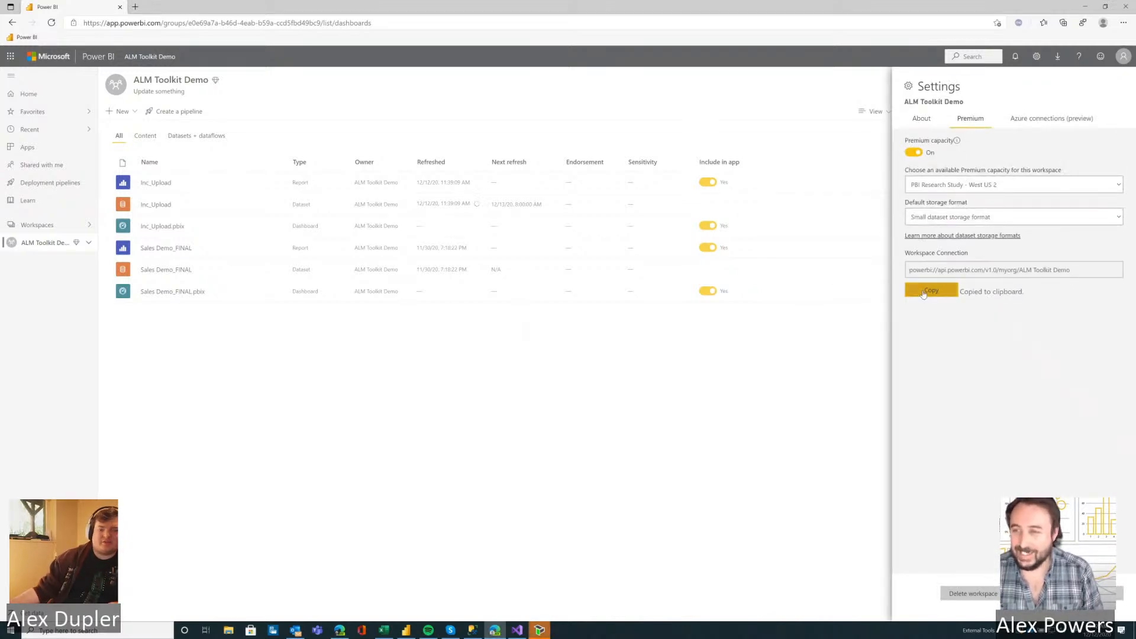
Switch to ALM Toolkit and set Power BI Desktop file Inc_Upload as source and powerbi://api.powerbi.com/v1.0/myorg/ALM Toolkit Demo as target workspace.
{"action": "left_click", "coordinate": [540, 630]}
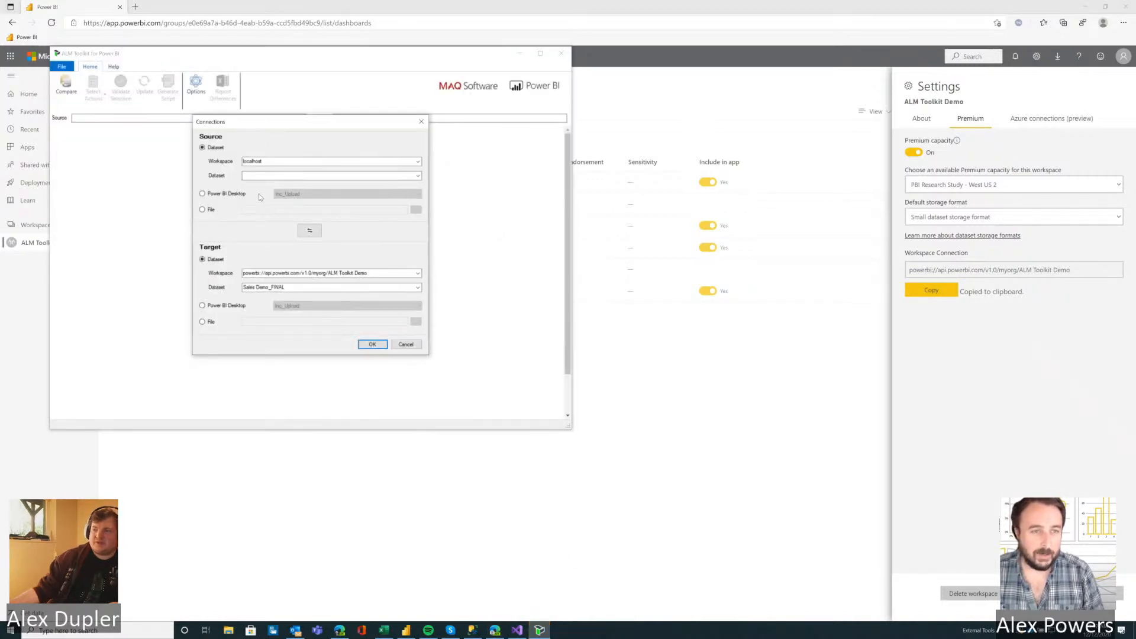
{"action": "left_click", "coordinate": [226, 194]}
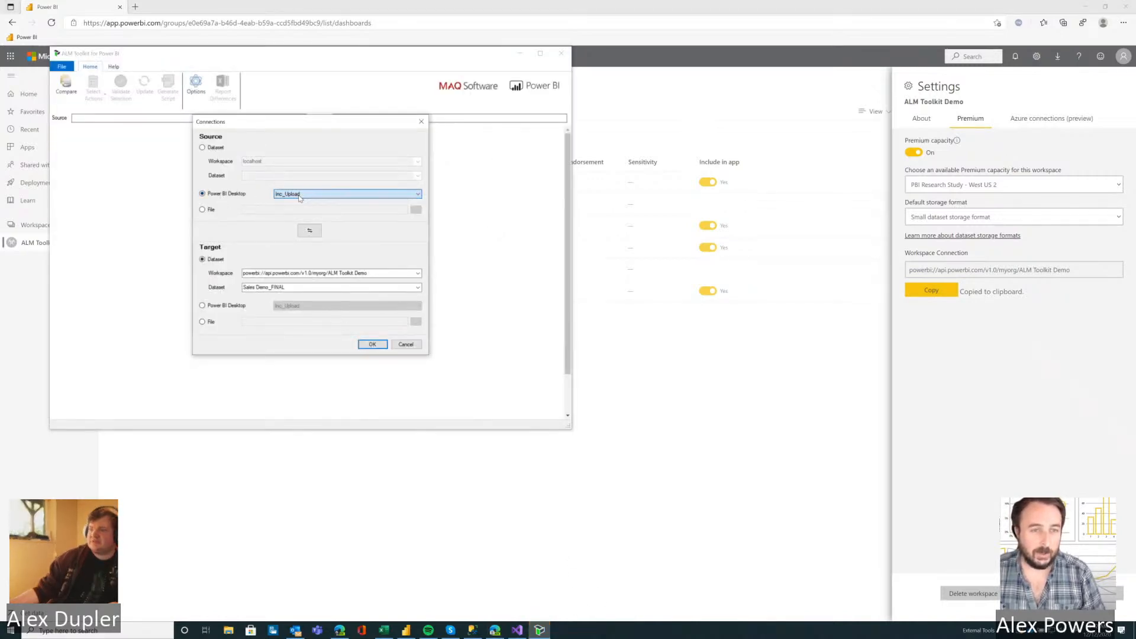
{"action": "left_click_drag", "start_coordinate": [243, 273], "coordinate": [374, 273]}
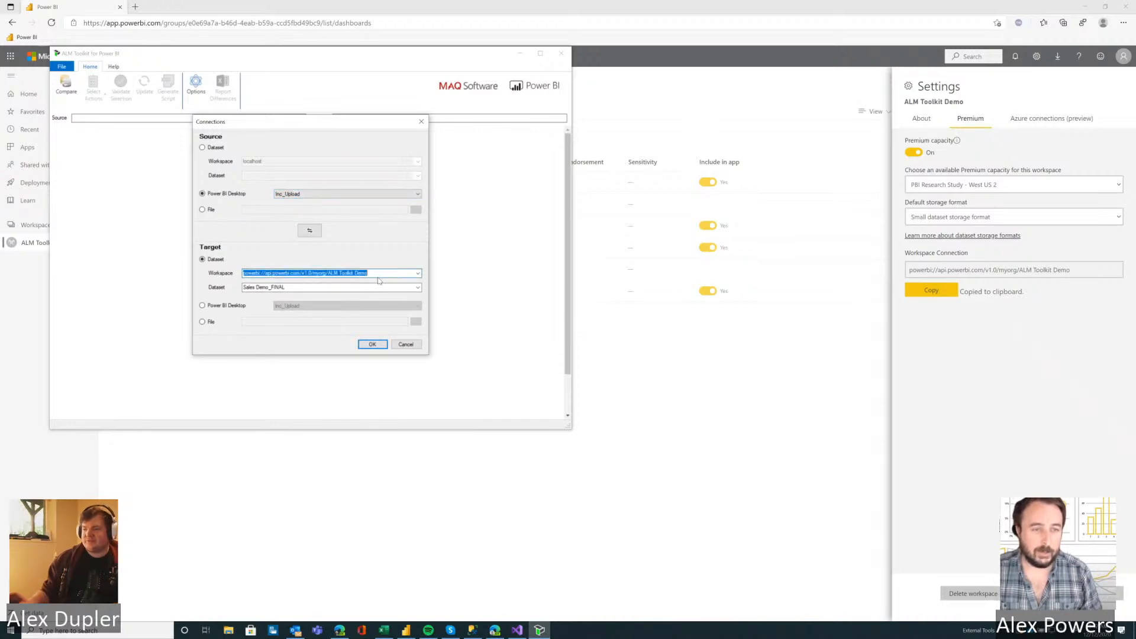
{"action": "key", "text": "ctrl+v"}
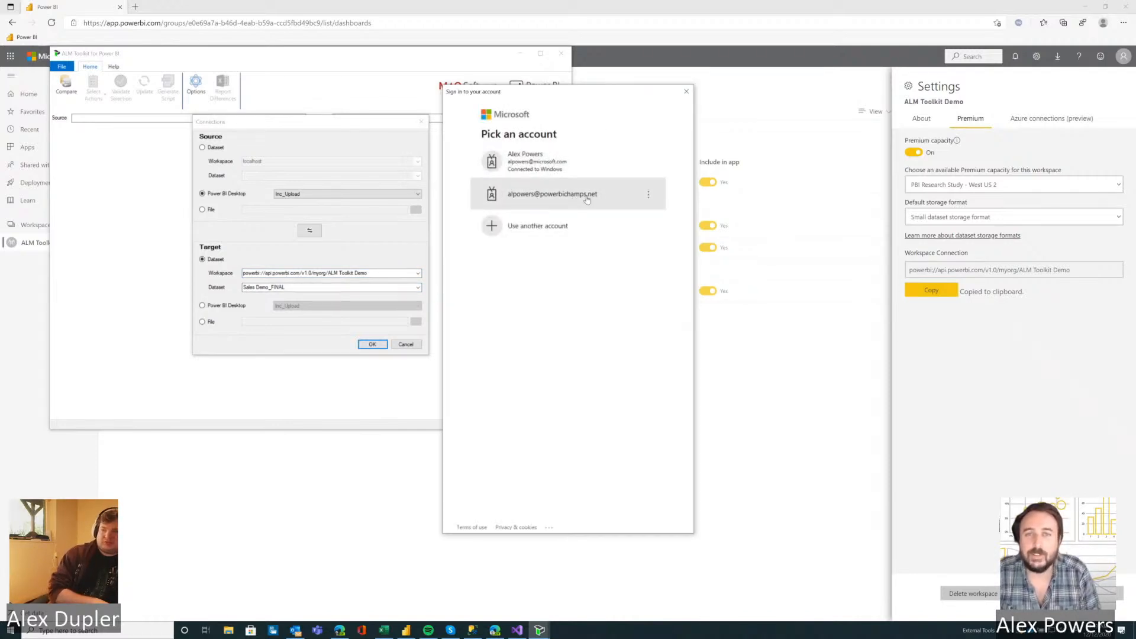
Sign in to the target workspace with the powerbichamps.net account by entering the account password.
{"action": "left_click", "coordinate": [586, 197]}
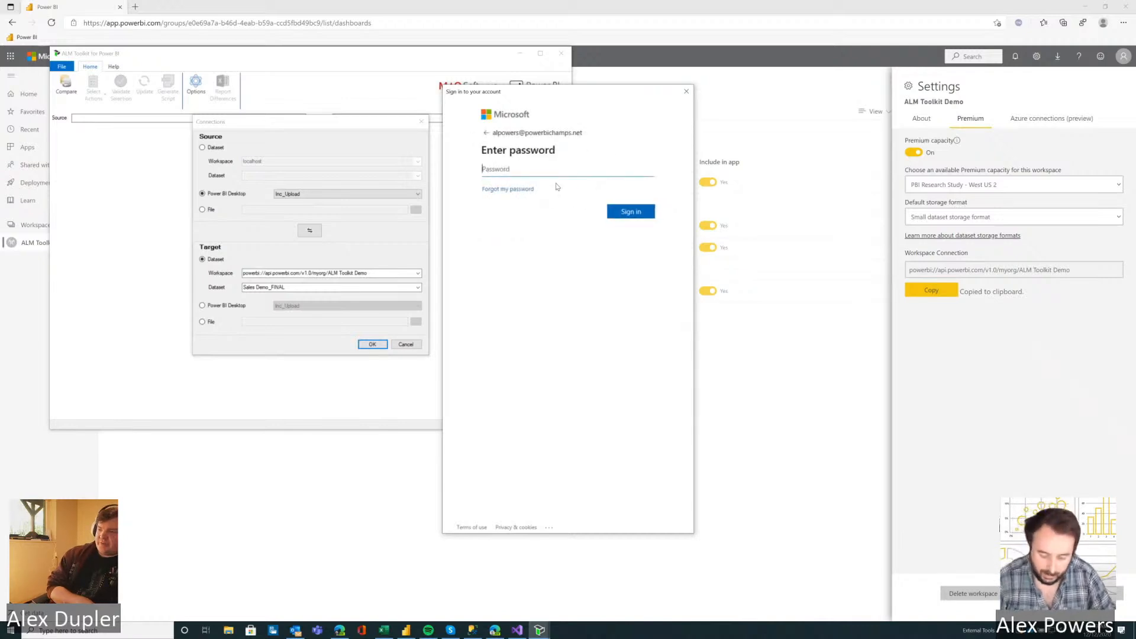
{"action": "type", "text": "*********"}
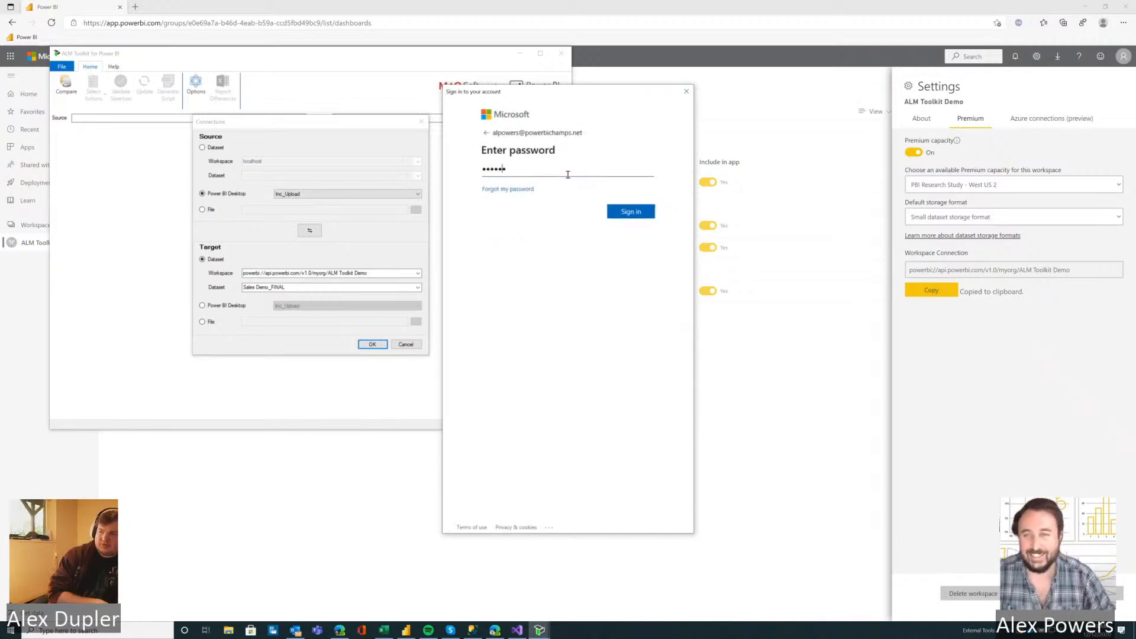
{"action": "key", "text": "Return"}
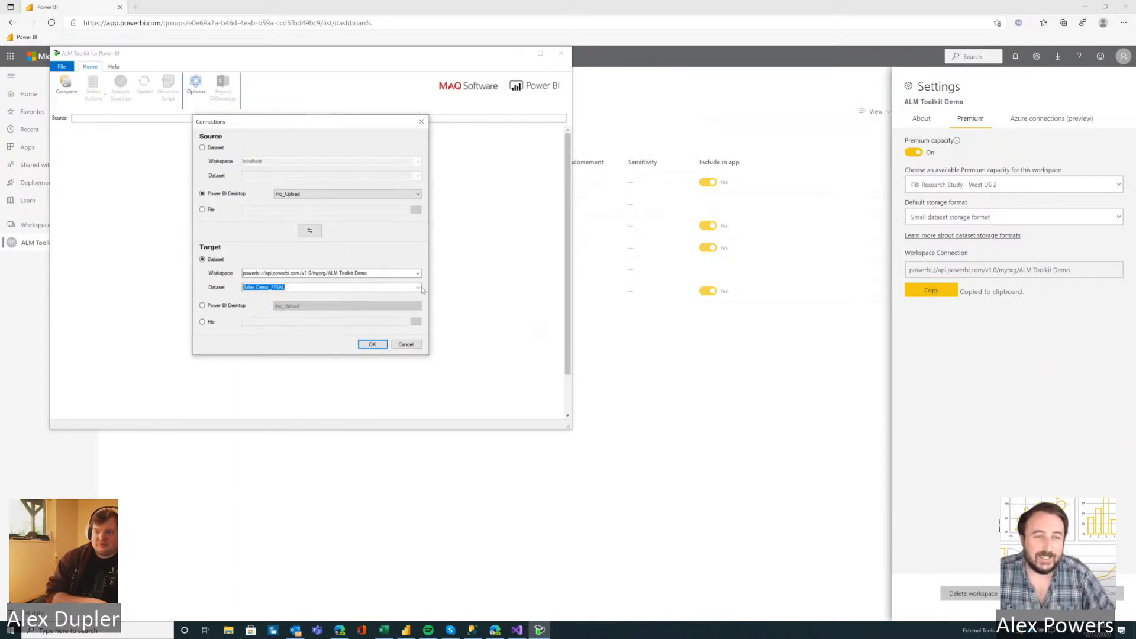
Choose Inc_Upload as the target dataset and start the comparison.
{"action": "left_click", "coordinate": [418, 289]}
{"action": "left_click", "coordinate": [339, 301]}
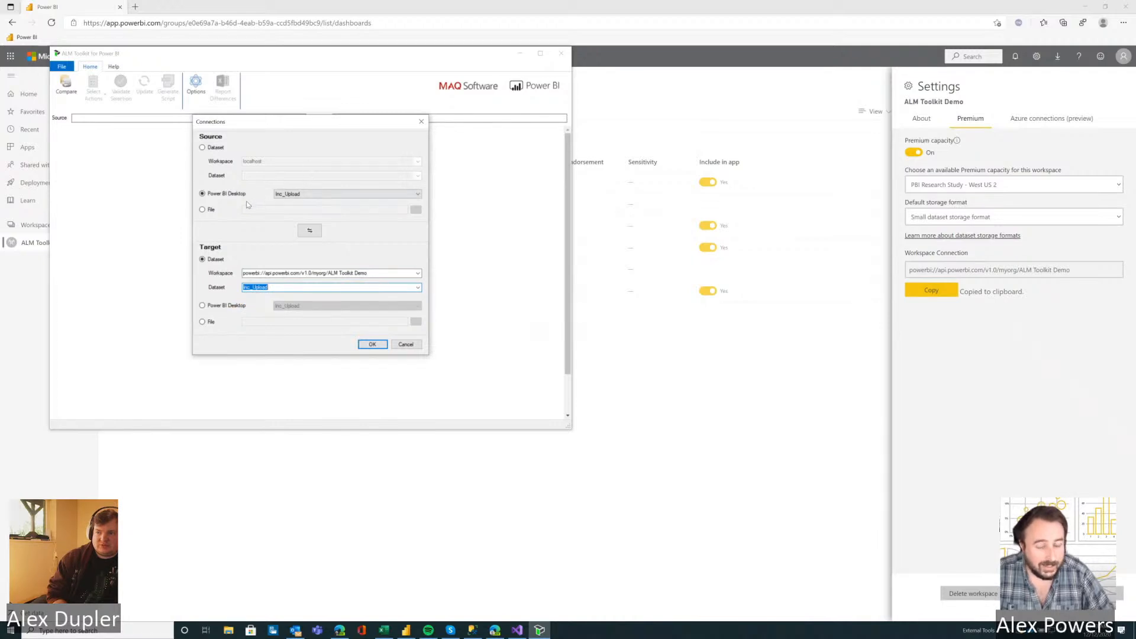
{"action": "left_click", "coordinate": [373, 345]}
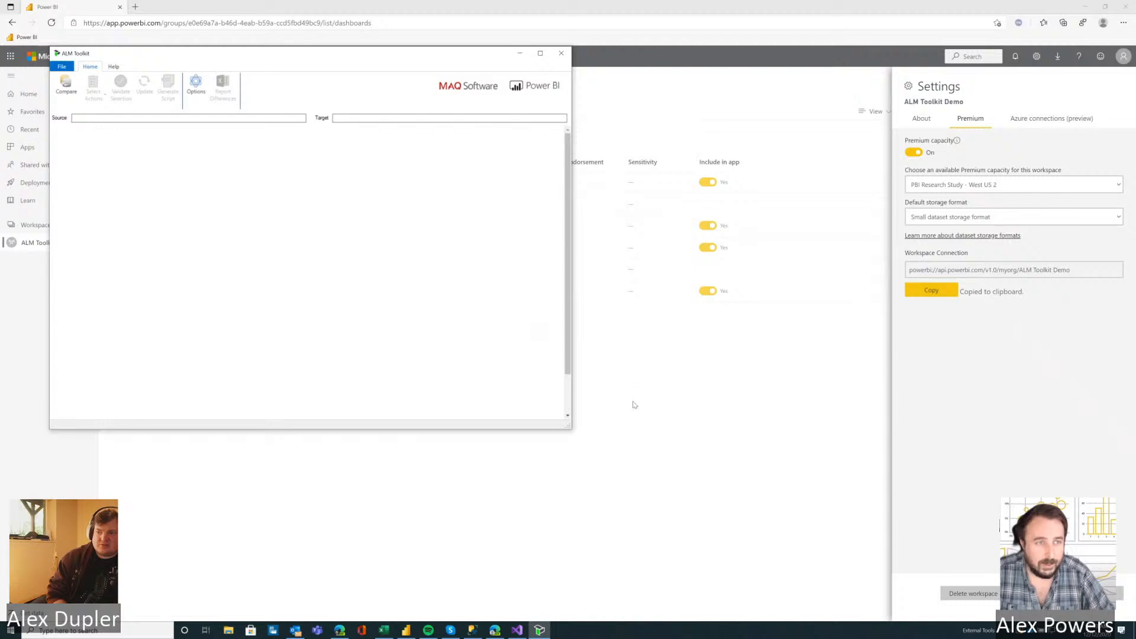
Try to download the Inc_Upload report as a .pbix file from the Power BI service and review the export details.
{"action": "left_click", "coordinate": [578, 343]}
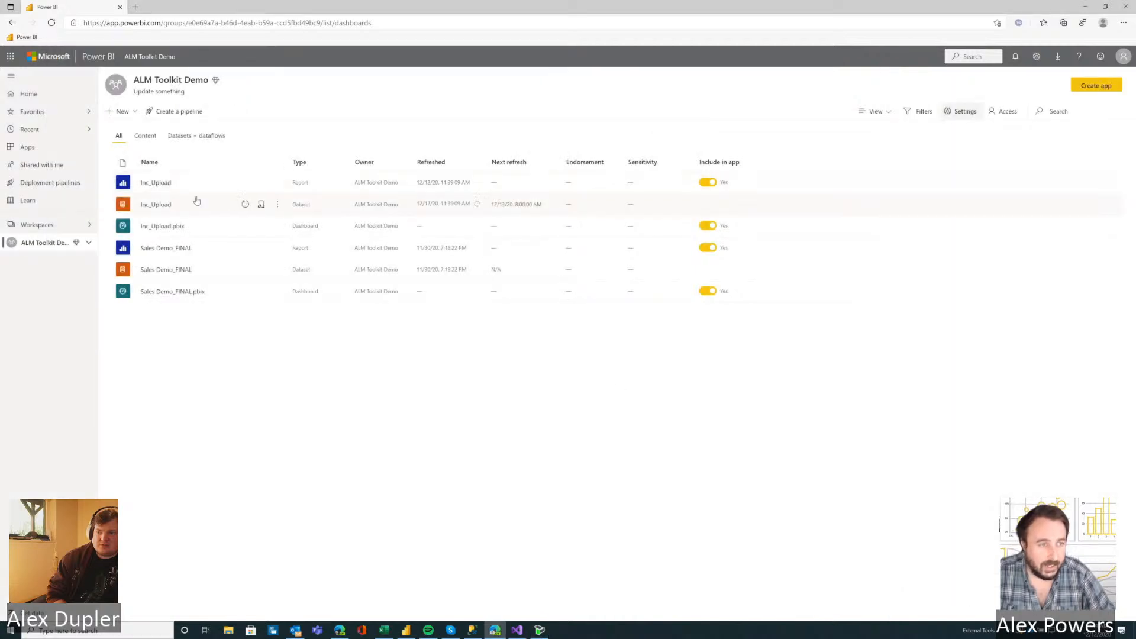
{"action": "left_click", "coordinate": [154, 183]}
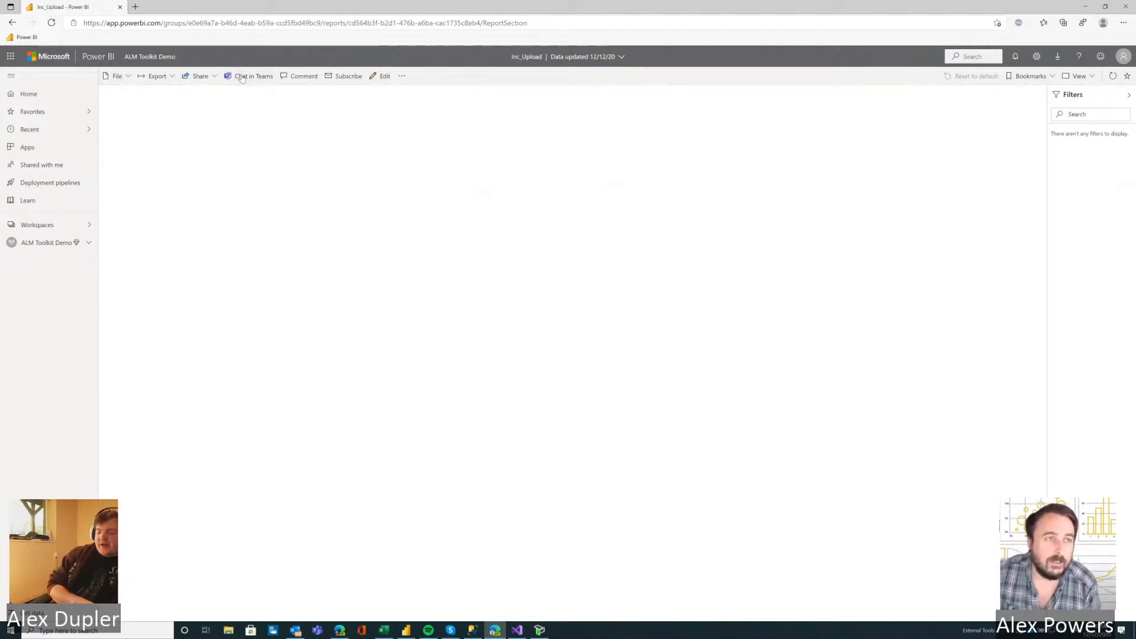
{"action": "left_click", "coordinate": [117, 80]}
{"action": "left_click", "coordinate": [145, 110]}
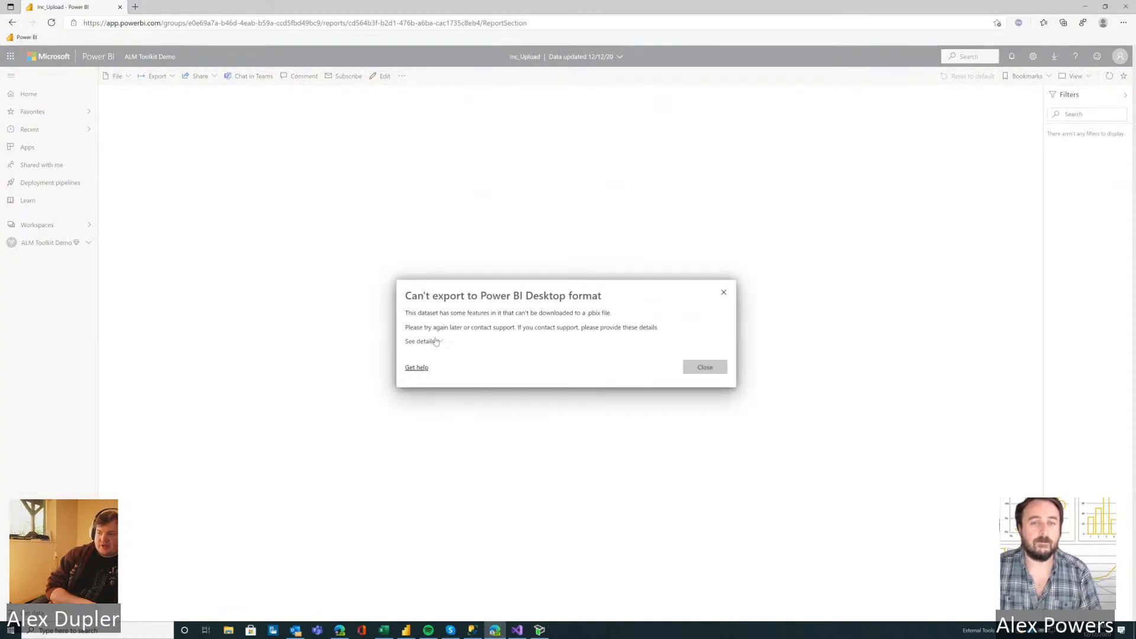
{"action": "left_click", "coordinate": [431, 346]}
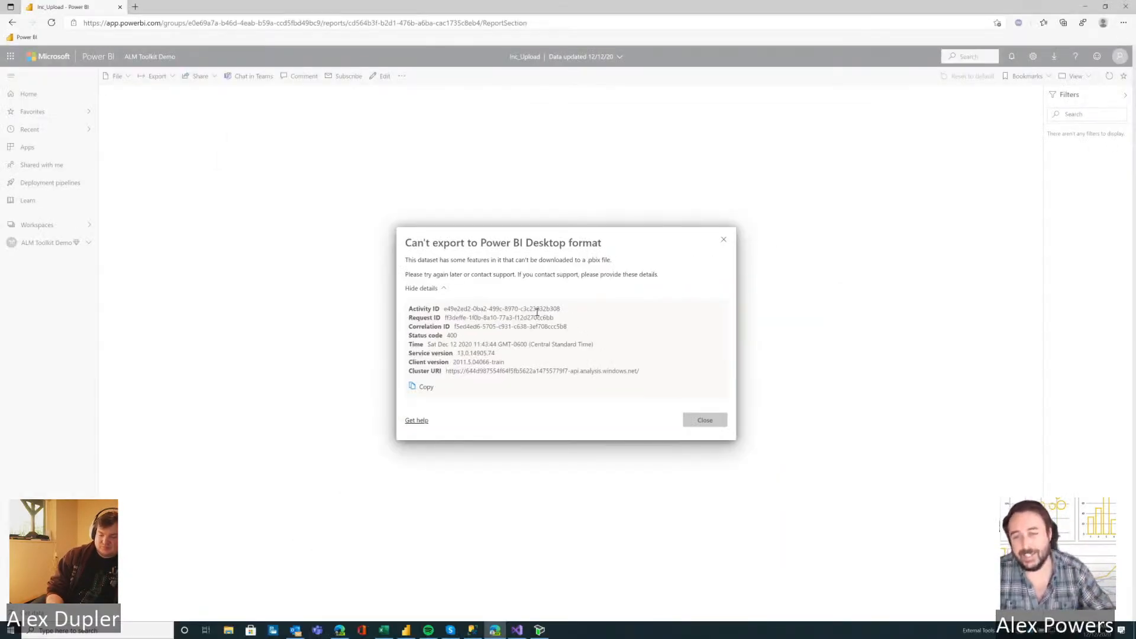
{"action": "left_click", "coordinate": [705, 420]}
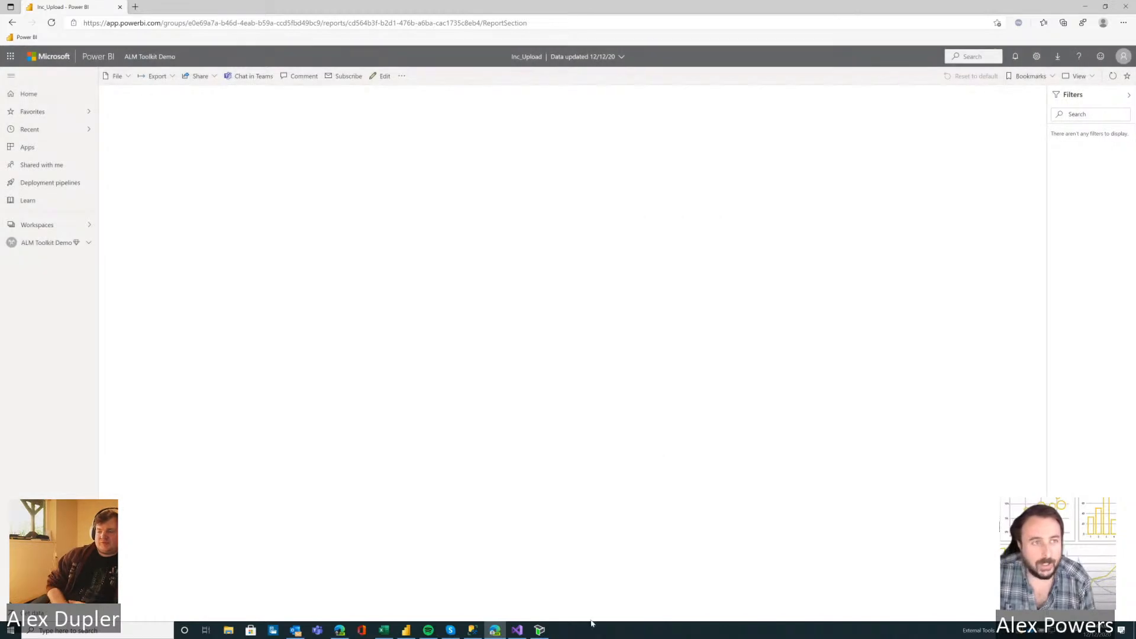
Switch to ALM Toolkit and examine the source and target definitions of the SalesLT SalesOrderHeader table, including the refresh policy.
{"action": "left_click", "coordinate": [545, 634]}
{"action": "left_click_drag", "start_coordinate": [283, 58], "coordinate": [514, 83]}
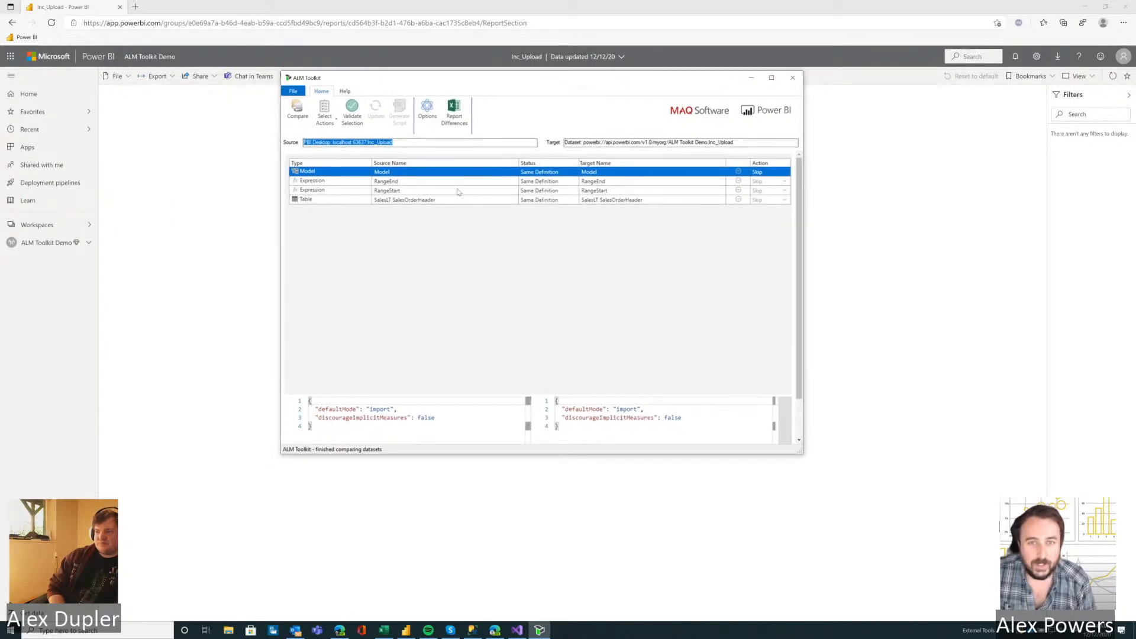
{"action": "left_click", "coordinate": [433, 201]}
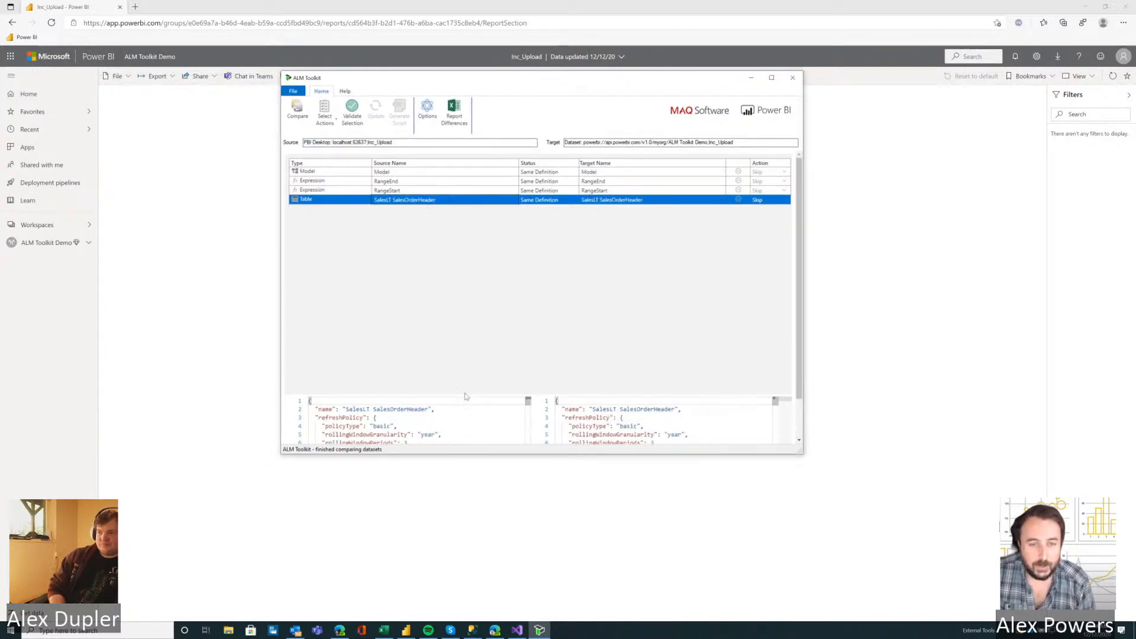
{"action": "left_click_drag", "start_coordinate": [457, 394], "coordinate": [450, 267]}
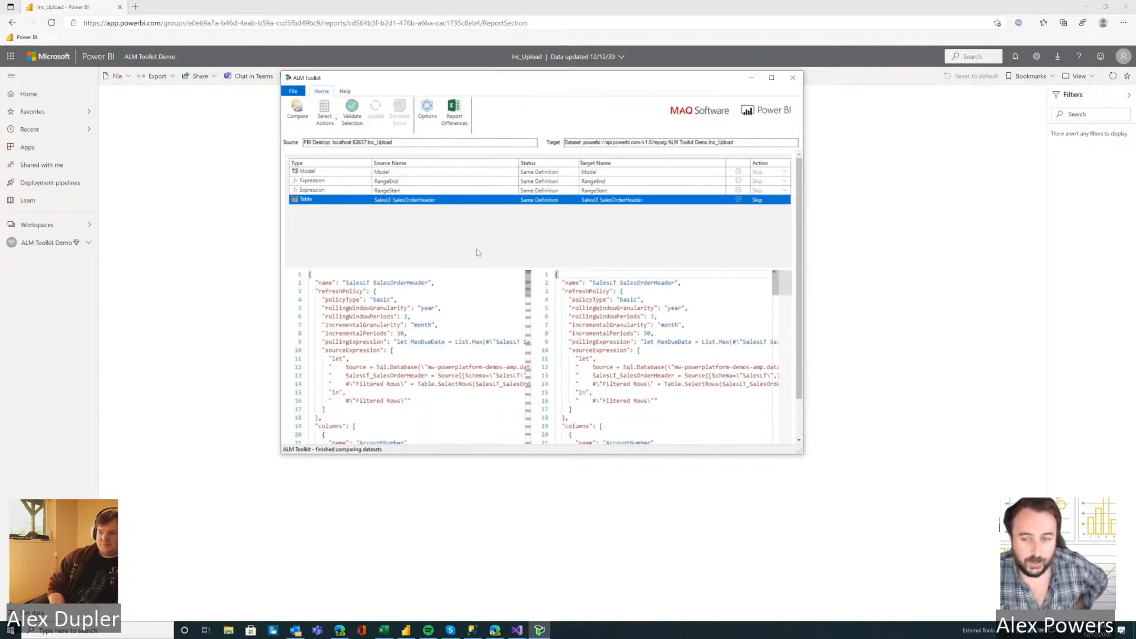
{"action": "left_click_drag", "start_coordinate": [803, 454], "coordinate": [915, 520]}
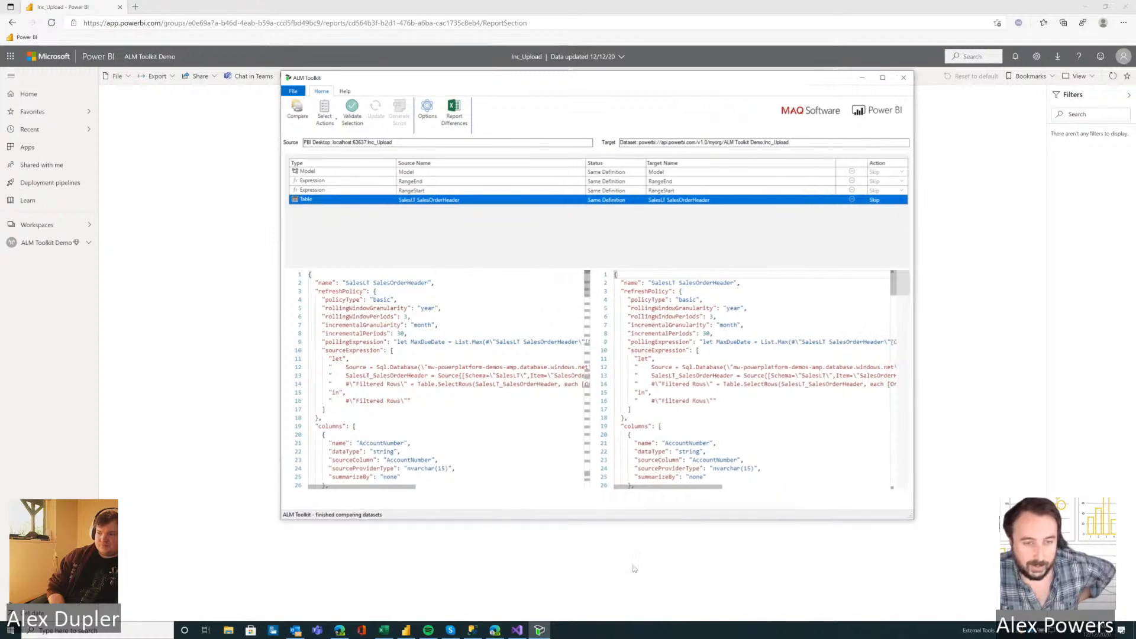
Switch to Power BI Desktop, edit the SalesLT SalesOrderHeader query and keep only its top 10 rows.
{"action": "left_click", "coordinate": [406, 630]}
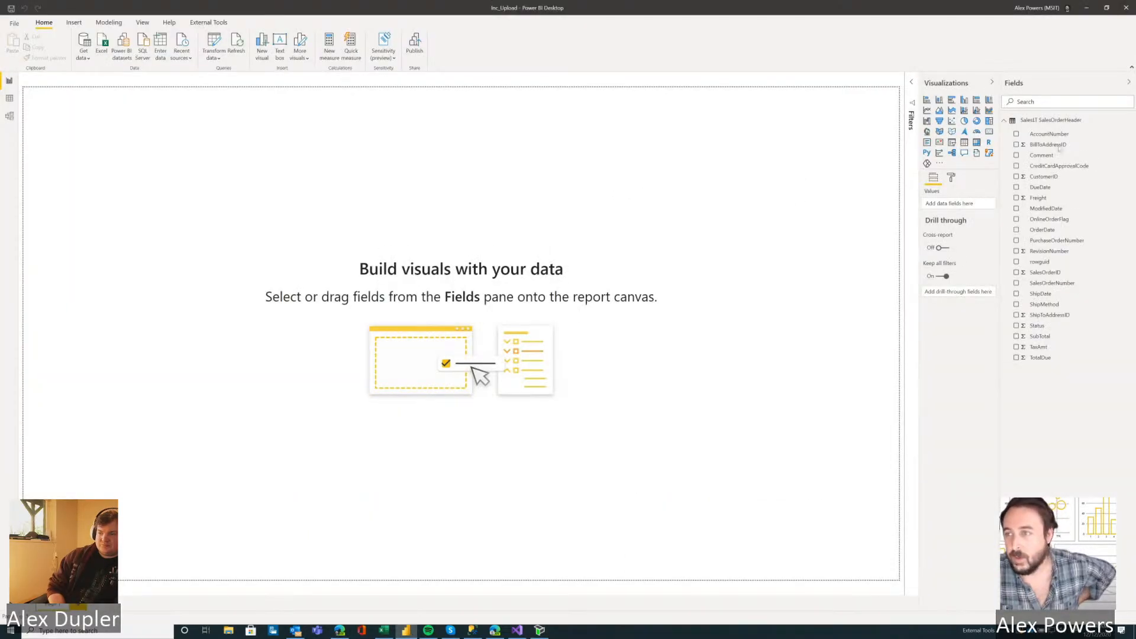
{"action": "right_click", "coordinate": [1078, 121]}
{"action": "left_click", "coordinate": [1047, 177]}
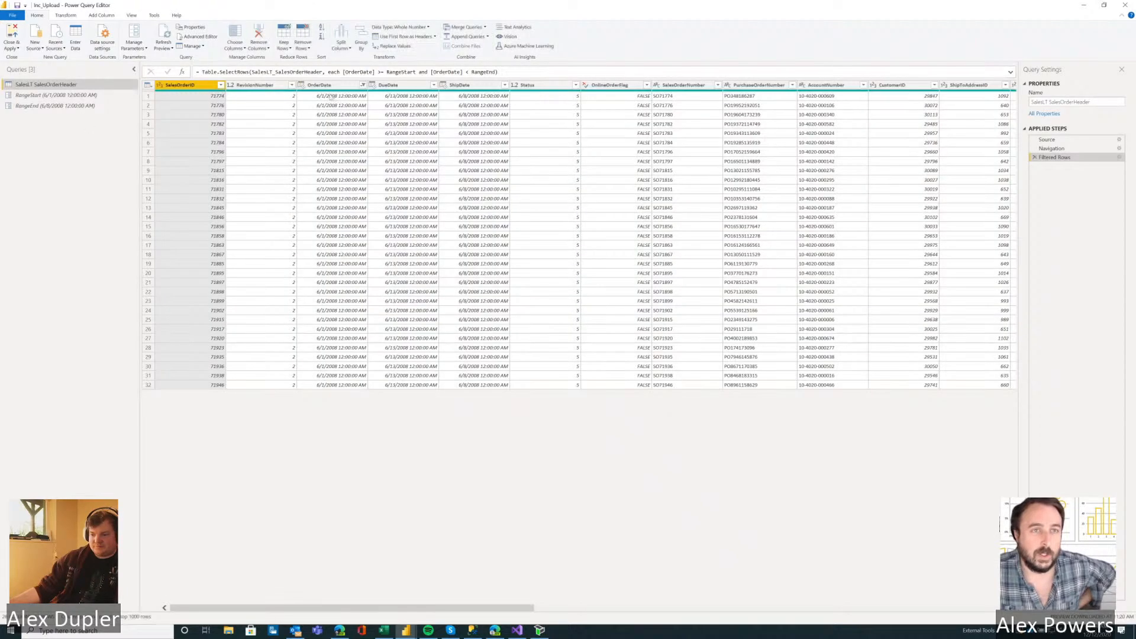
{"action": "left_click", "coordinate": [286, 49]}
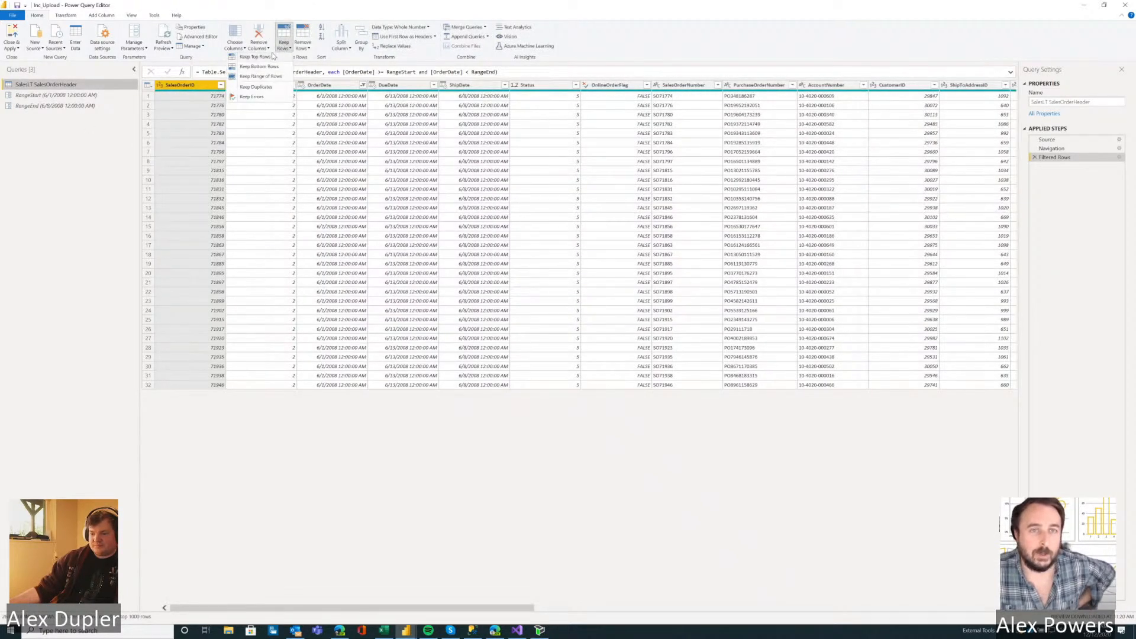
{"action": "left_click", "coordinate": [268, 57]}
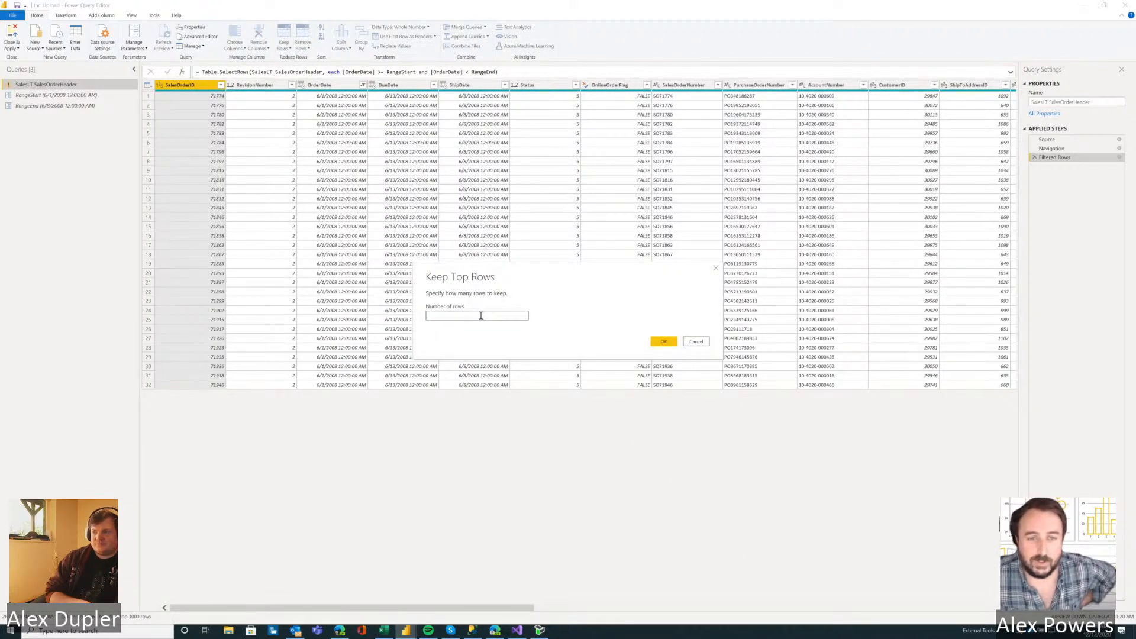
{"action": "type", "text": "10"}
{"action": "key", "text": "Return"}
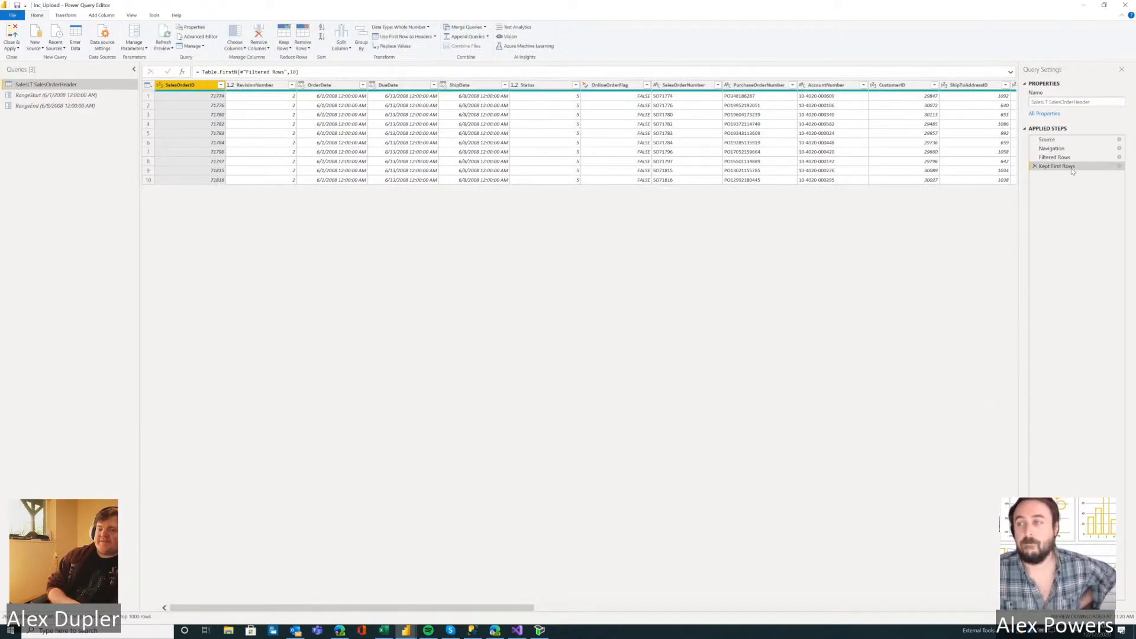
View the native query of the Kept First Rows step.
{"action": "right_click", "coordinate": [1073, 170]}
{"action": "left_click", "coordinate": [1093, 254]}
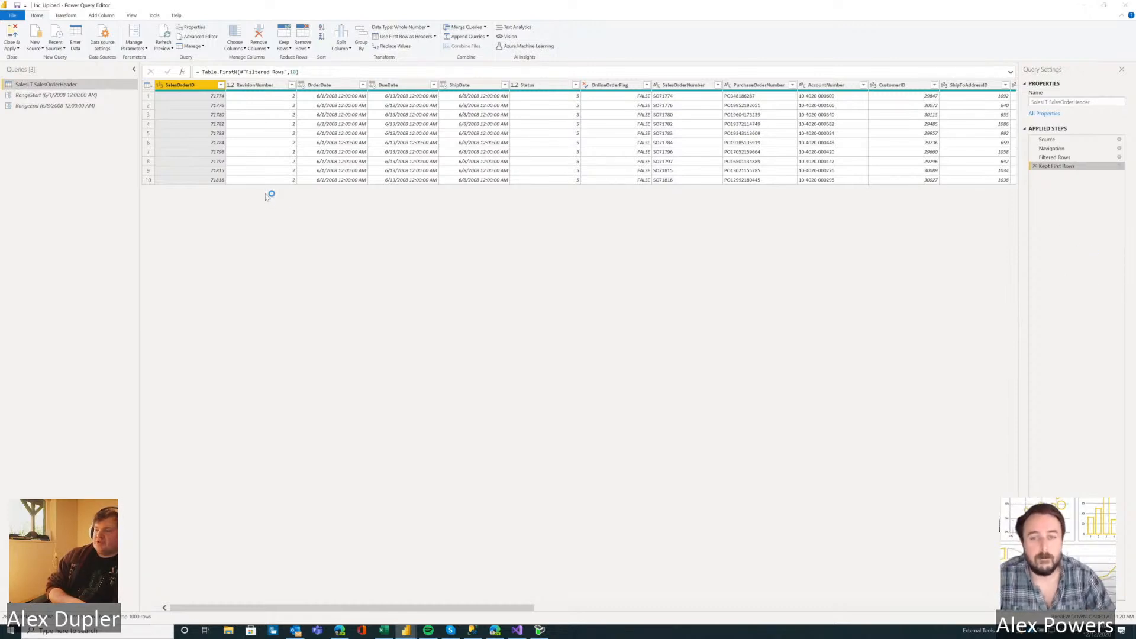
{"action": "left_click", "coordinate": [697, 422]}
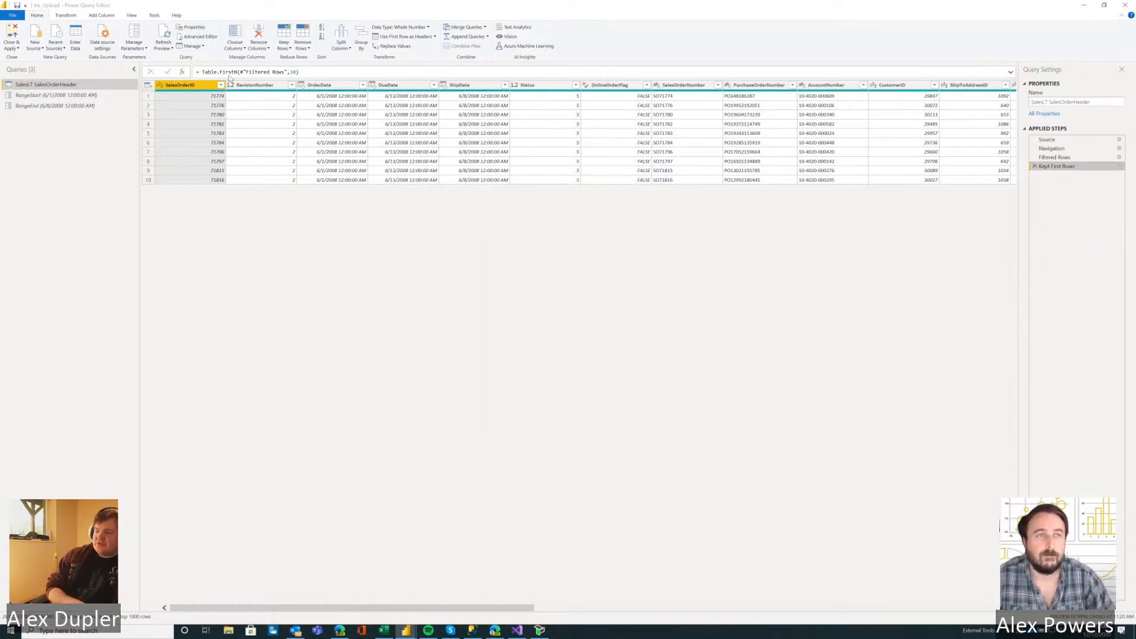
Examine the SalesLT SalesOrderHeader query code in the Advanced Editor and close it without keeping any edits.
{"action": "left_click", "coordinate": [206, 39]}
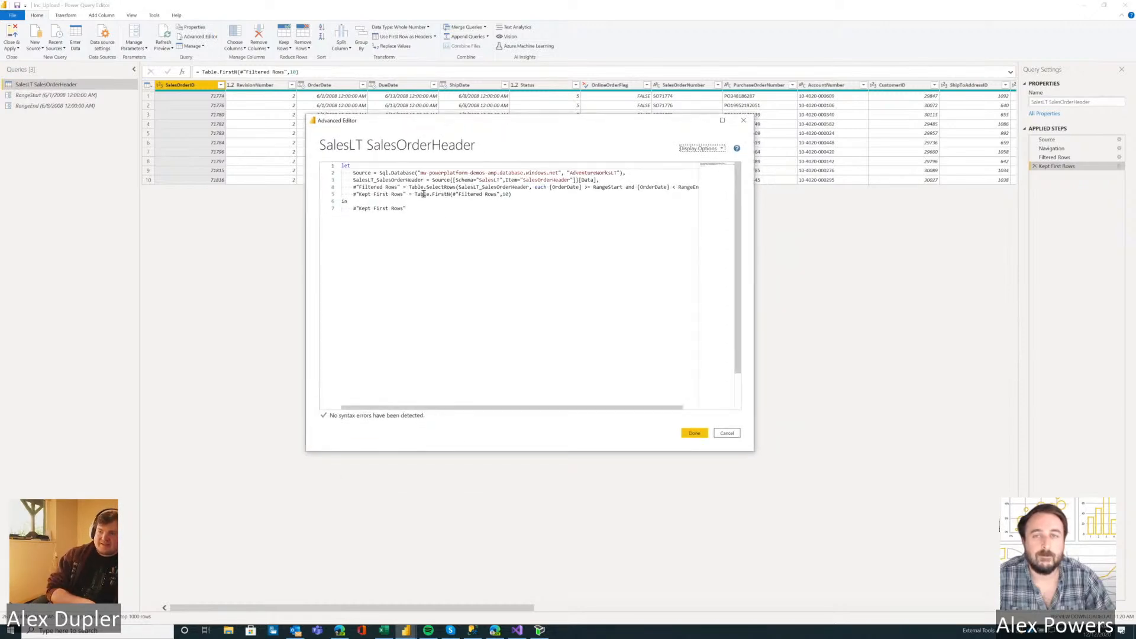
{"action": "key", "text": "Return"}
{"action": "key", "text": "Return"}
{"action": "key", "text": "Up"}
{"action": "key", "text": "ctrl+z"}
{"action": "key", "text": "ctrl+z"}
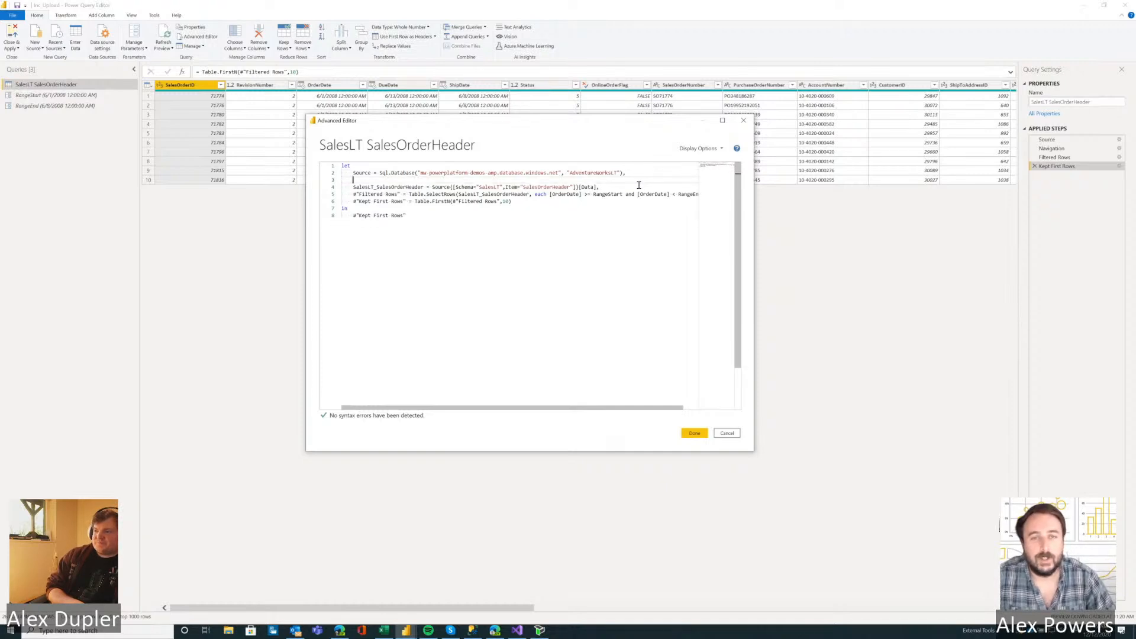
{"action": "left_click_drag", "start_coordinate": [536, 198], "coordinate": [342, 201]}
{"action": "left_click", "coordinate": [513, 195]}
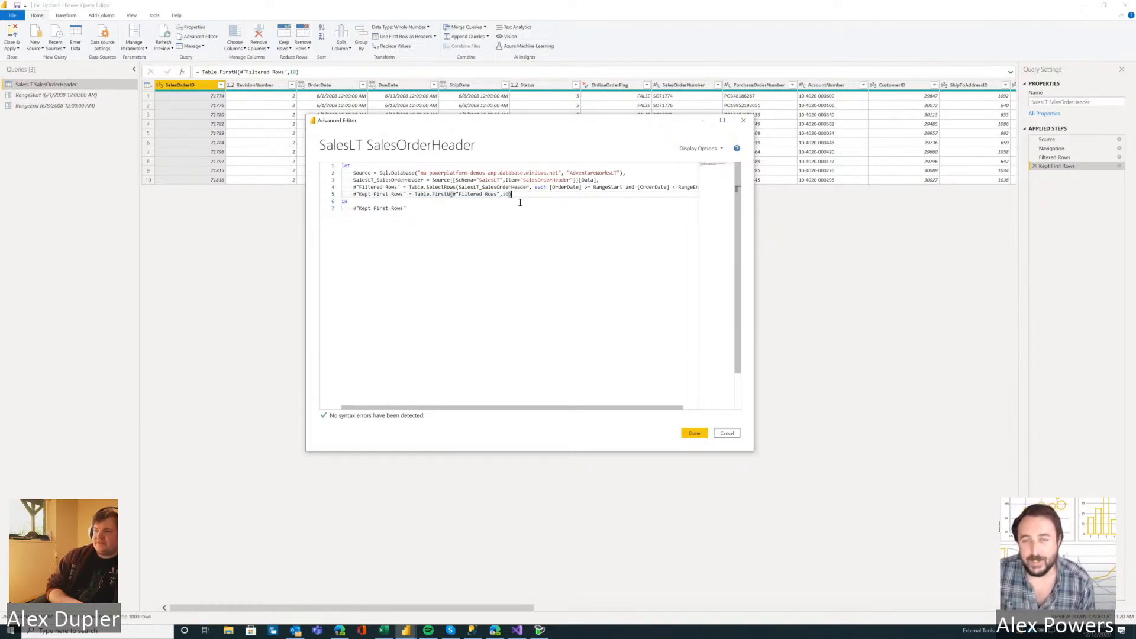
{"action": "left_click", "coordinate": [732, 436]}
{"action": "left_click", "coordinate": [612, 332]}
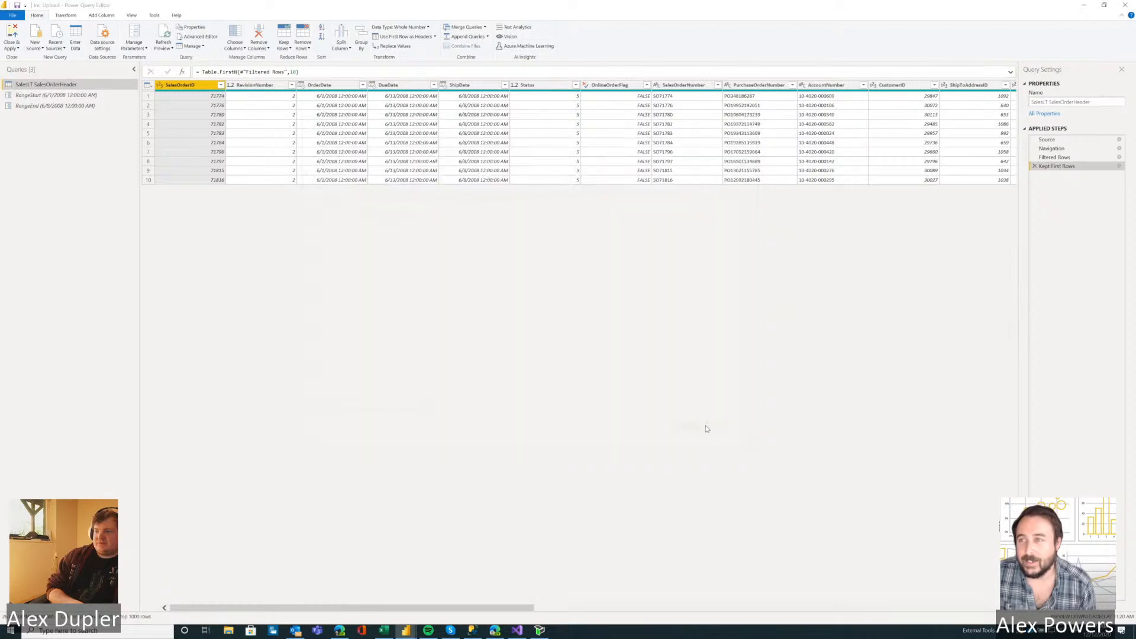
Move the Kept First Rows step ahead of the Filtered Rows step in the applied steps.
{"action": "left_click_drag", "start_coordinate": [1053, 156], "coordinate": [1059, 164]}
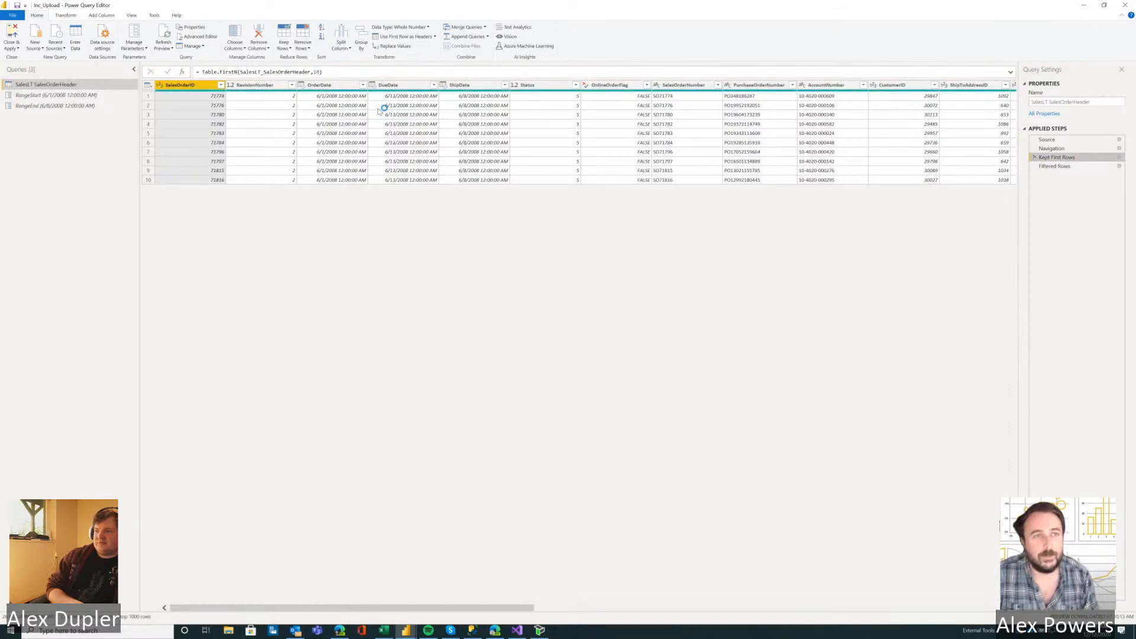
Add a new query parameter named RowLimiter.
{"action": "right_click", "coordinate": [60, 145]}
{"action": "mouse_move", "coordinate": [109, 158]}
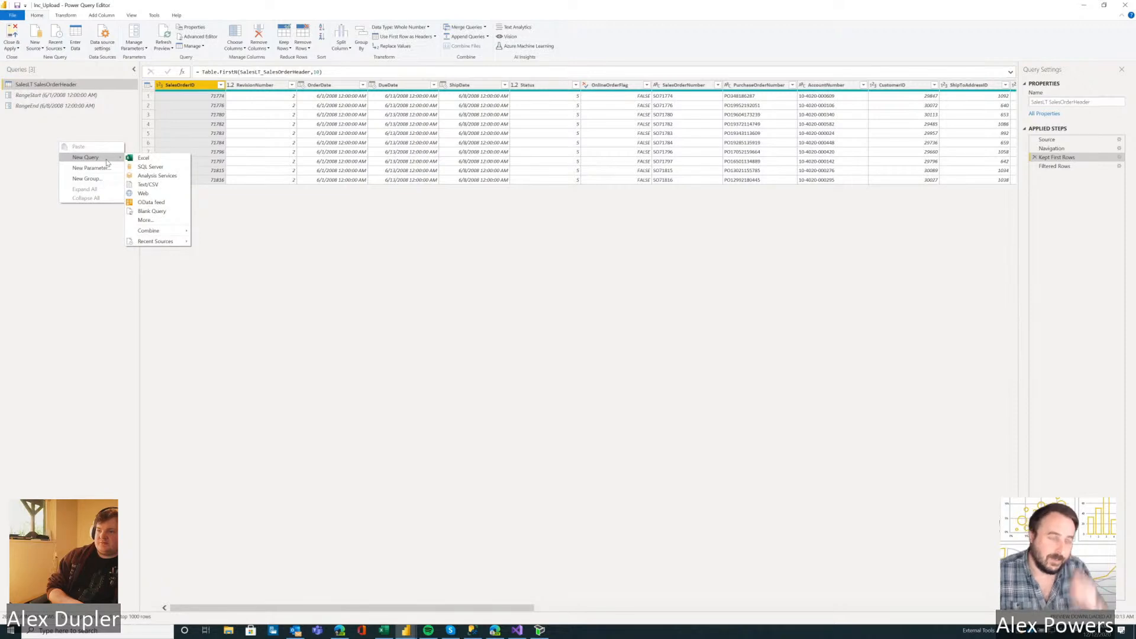
{"action": "left_click", "coordinate": [101, 170]}
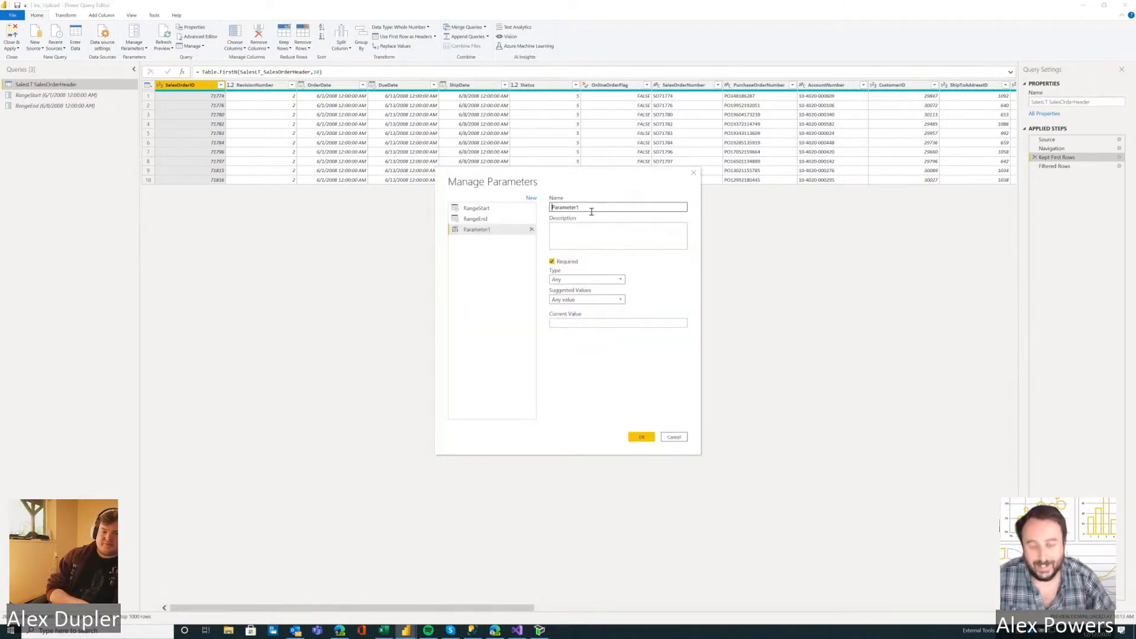
{"action": "double_click", "coordinate": [591, 211]}
{"action": "type", "text": "Pow"}
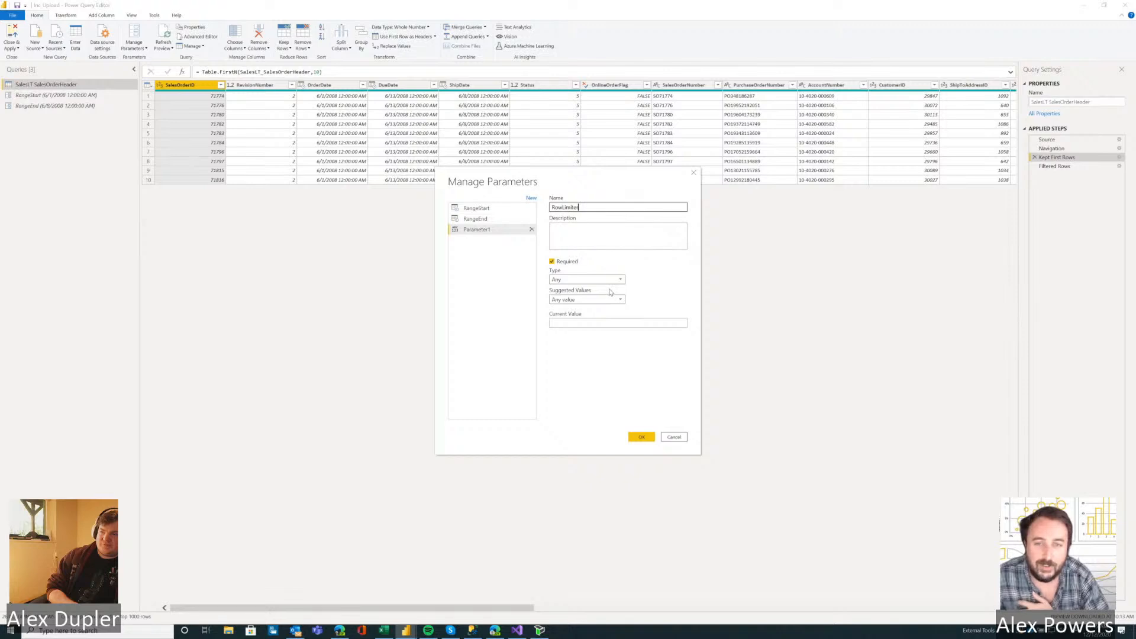
Give the RowLimiter parameter the Decimal Number type and a current value of 10, and save it.
{"action": "left_click", "coordinate": [617, 280]}
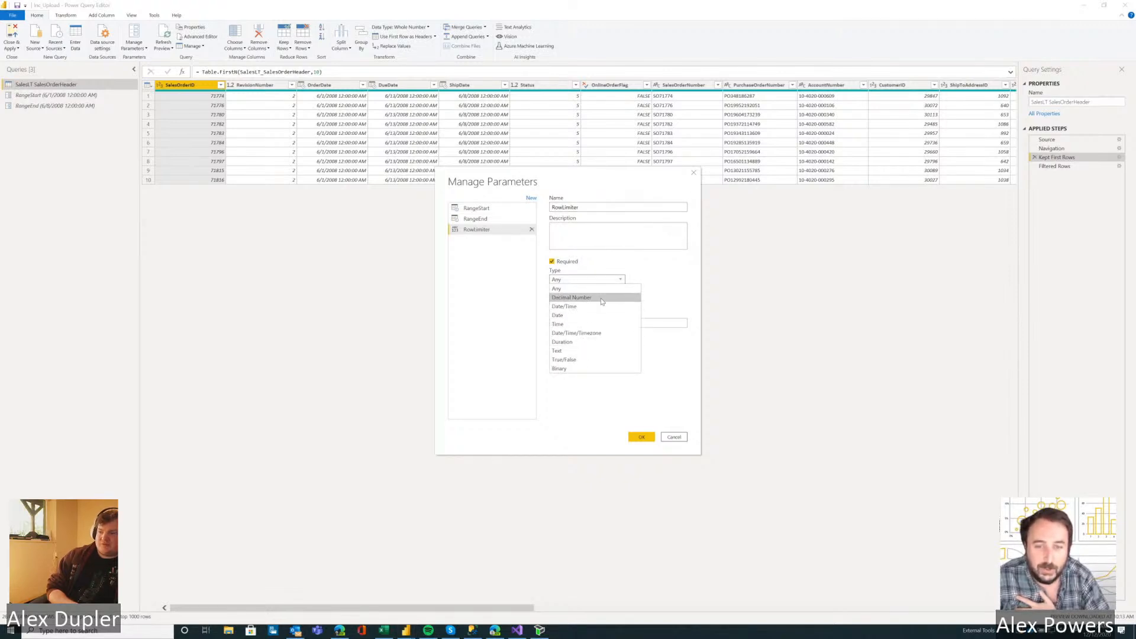
{"action": "left_click", "coordinate": [599, 298]}
{"action": "left_click", "coordinate": [594, 299]}
{"action": "left_click", "coordinate": [594, 299]}
{"action": "left_click", "coordinate": [592, 279]}
{"action": "left_click", "coordinate": [594, 296]}
{"action": "left_click", "coordinate": [598, 300]}
{"action": "left_click", "coordinate": [593, 308]}
{"action": "left_click", "coordinate": [590, 325]}
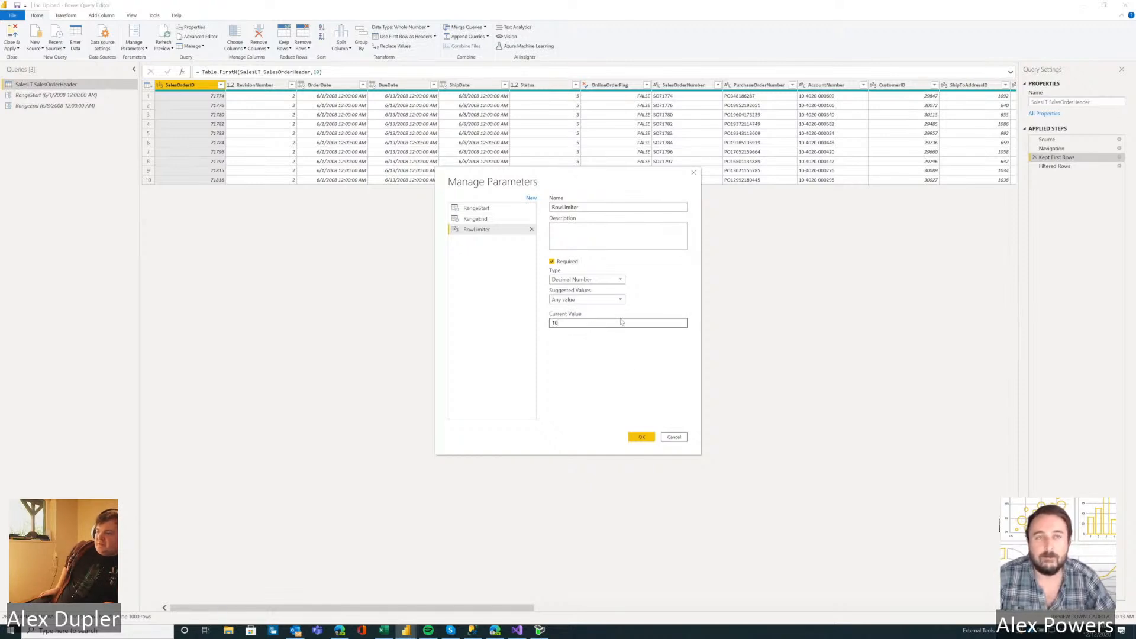
{"action": "left_click", "coordinate": [641, 437]}
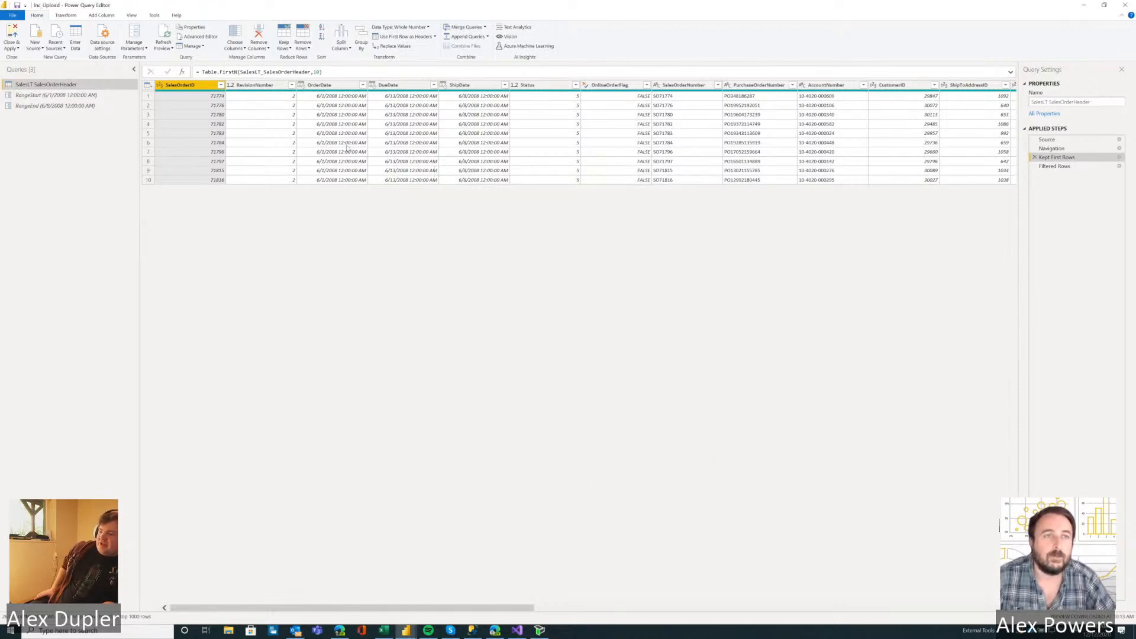
Examine the RowLimiter parameter's code in the Advanced Editor and close it without making changes.
{"action": "left_click", "coordinate": [201, 37]}
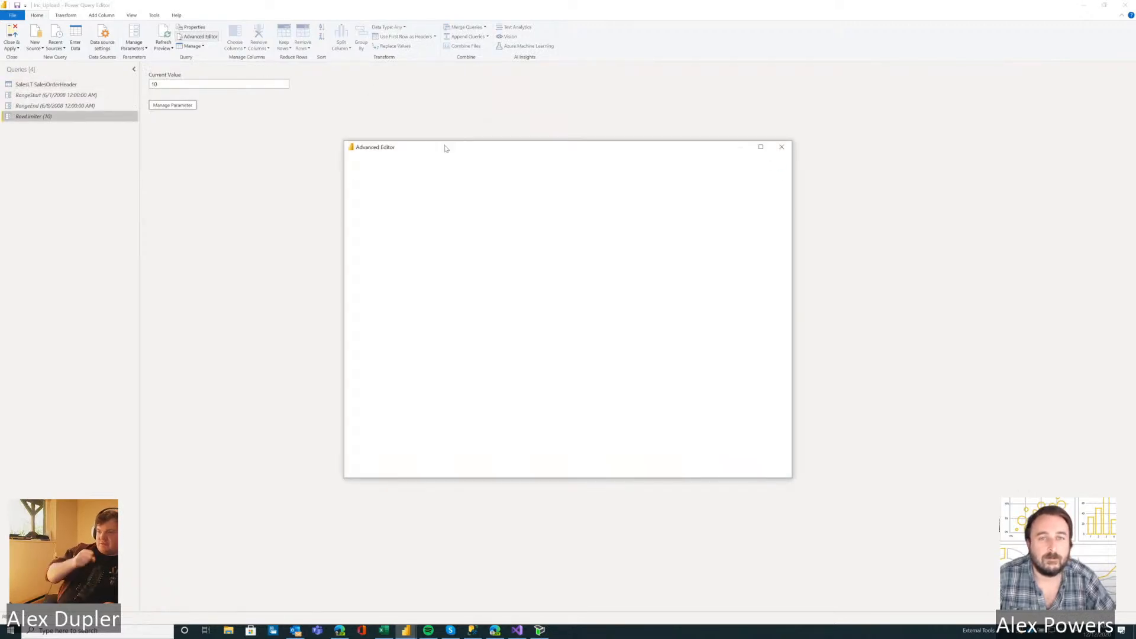
{"action": "left_click_drag", "start_coordinate": [444, 147], "coordinate": [386, 112]}
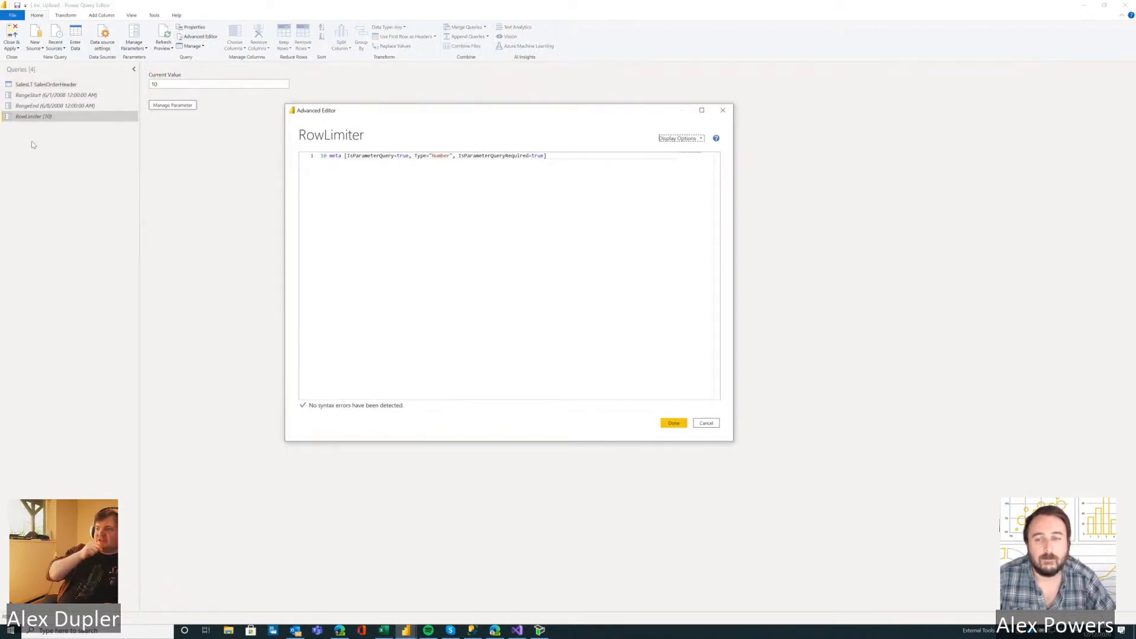
{"action": "left_click", "coordinate": [706, 424]}
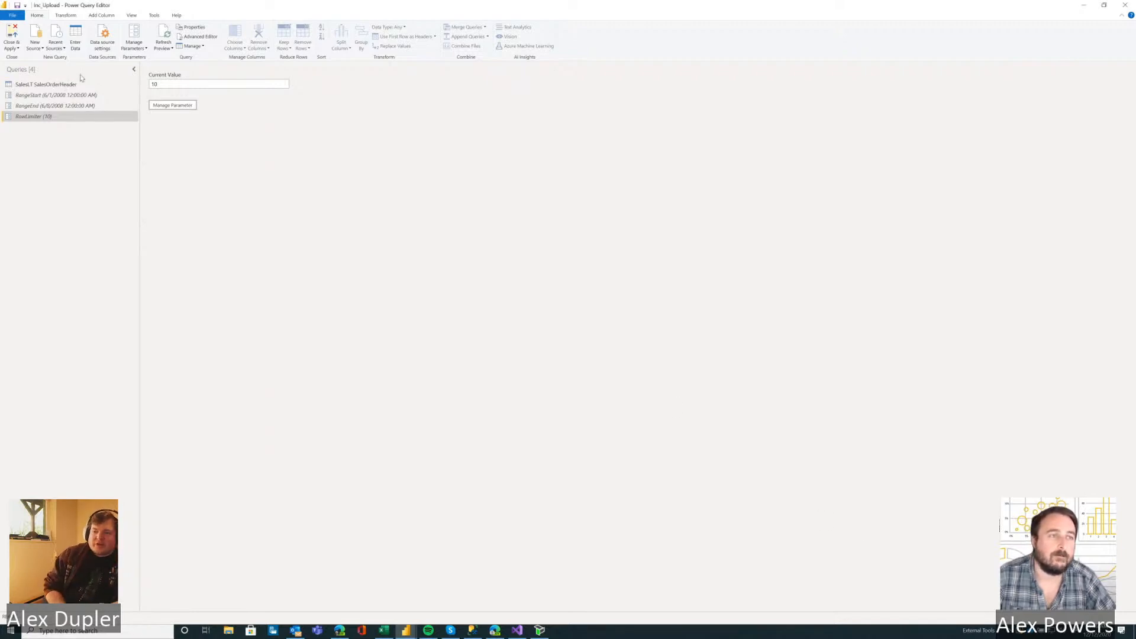
Open the SalesLT SalesOrderHeader query in a maximized Advanced Editor, ready to edit after the SalesLT_SalesOrderHeader line.
{"action": "left_click", "coordinate": [55, 86]}
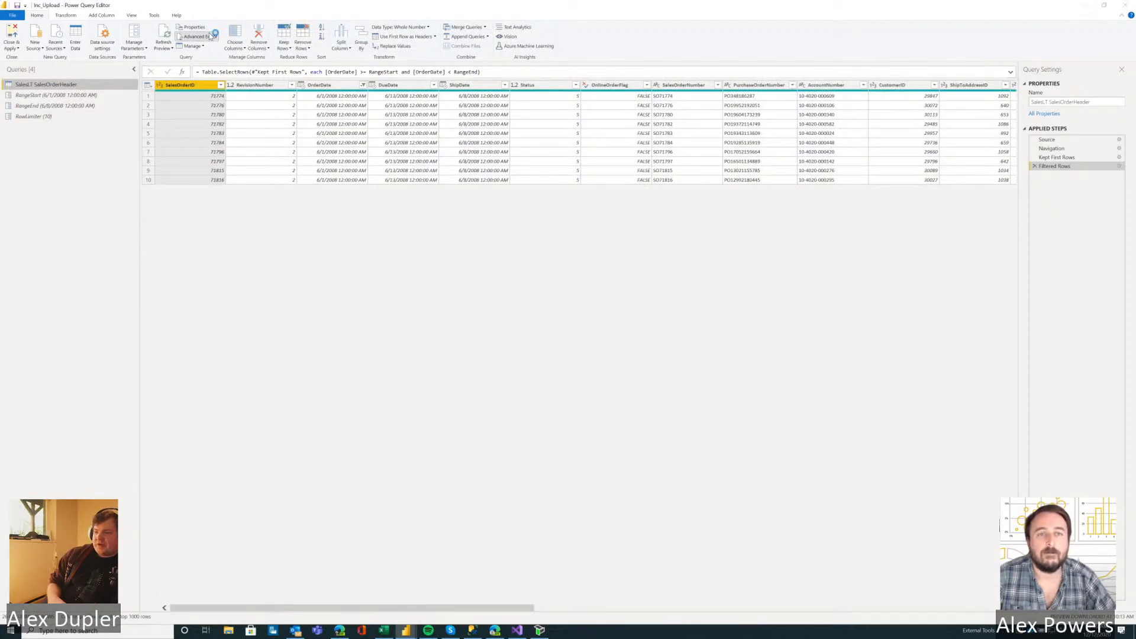
{"action": "left_click", "coordinate": [211, 37]}
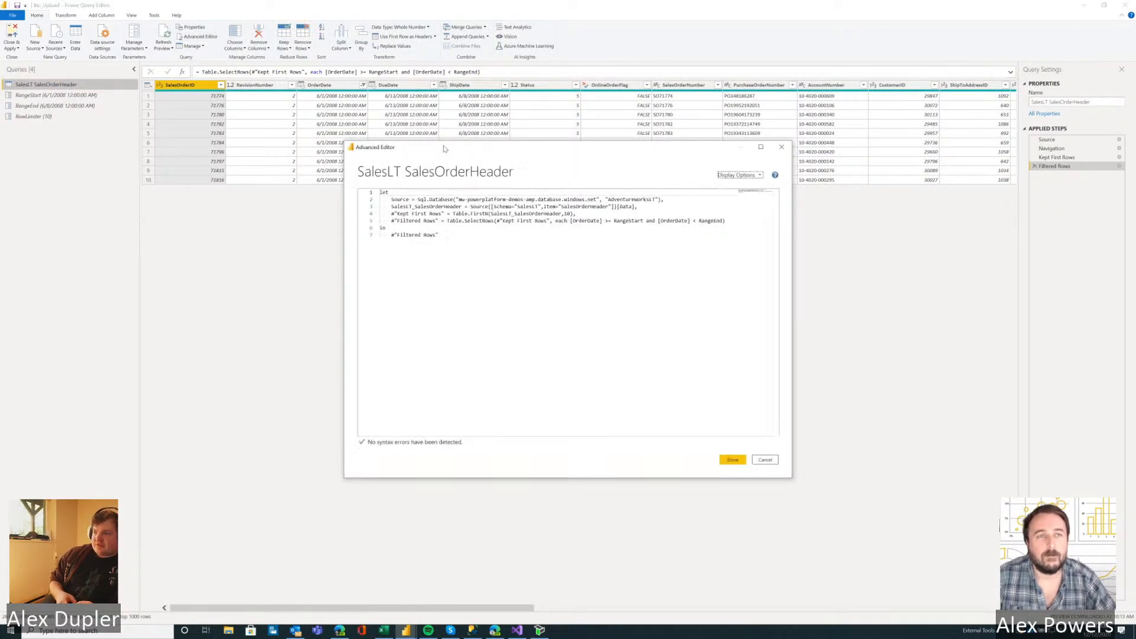
{"action": "double_click", "coordinate": [444, 149]}
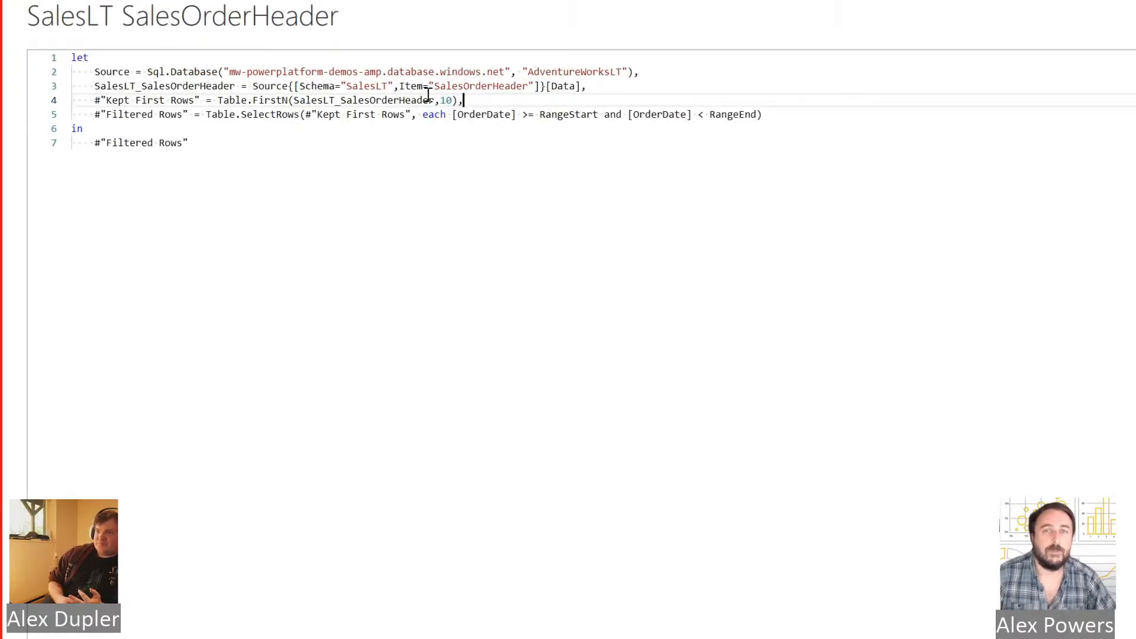
{"action": "left_click", "coordinate": [584, 88]}
{"action": "type", "text": ","}
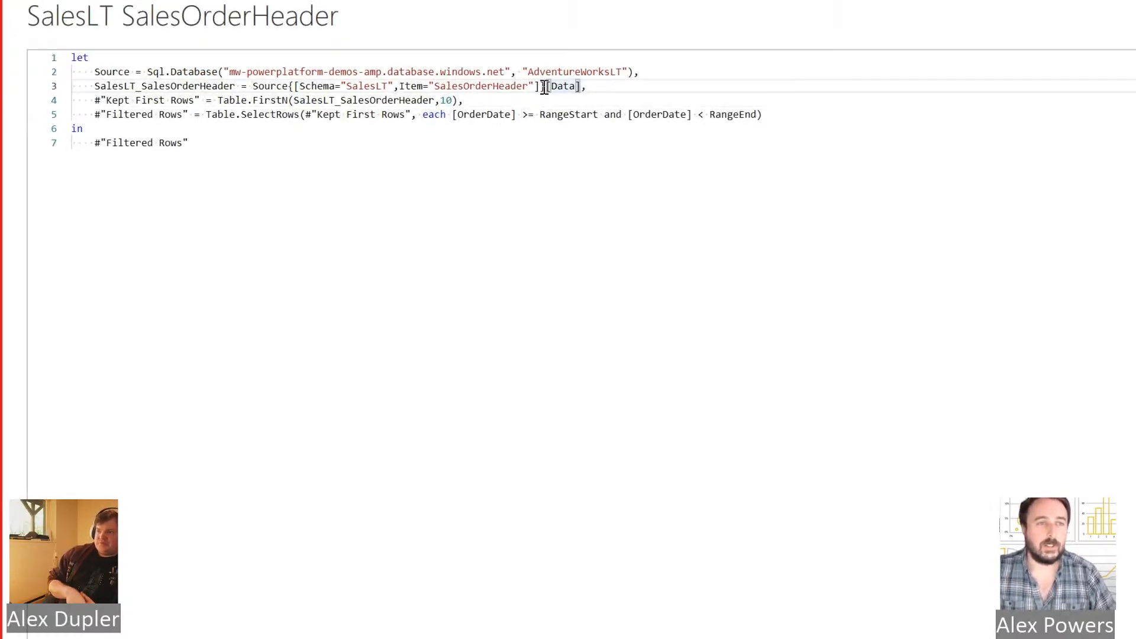
{"action": "left_click", "coordinate": [620, 88]}
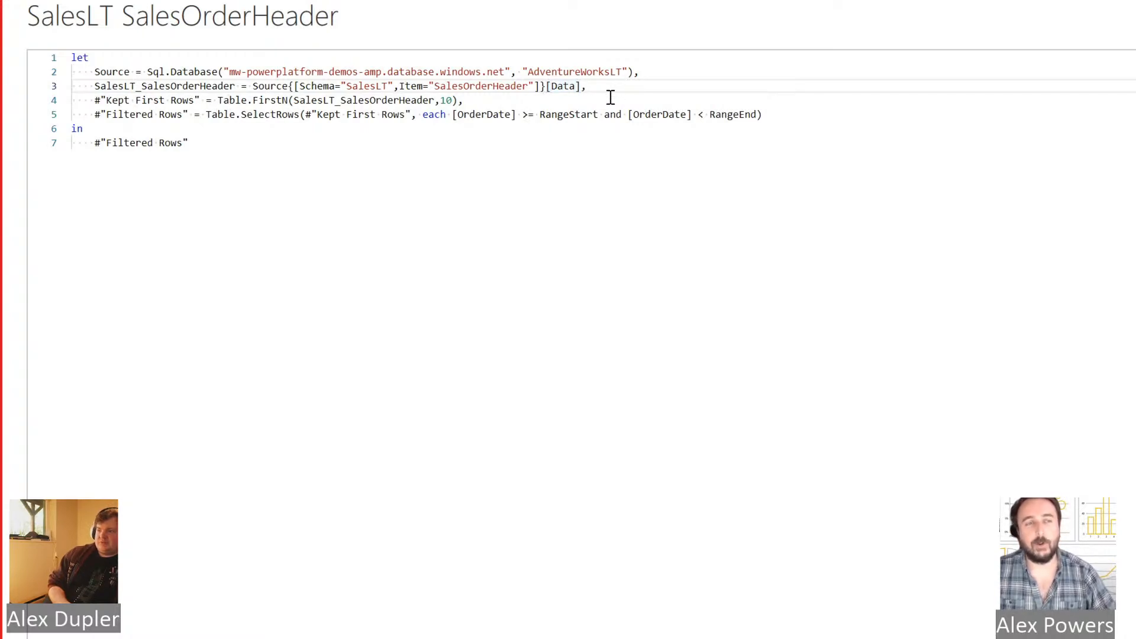
{"action": "left_click", "coordinate": [611, 98]}
{"action": "key", "text": "Up"}
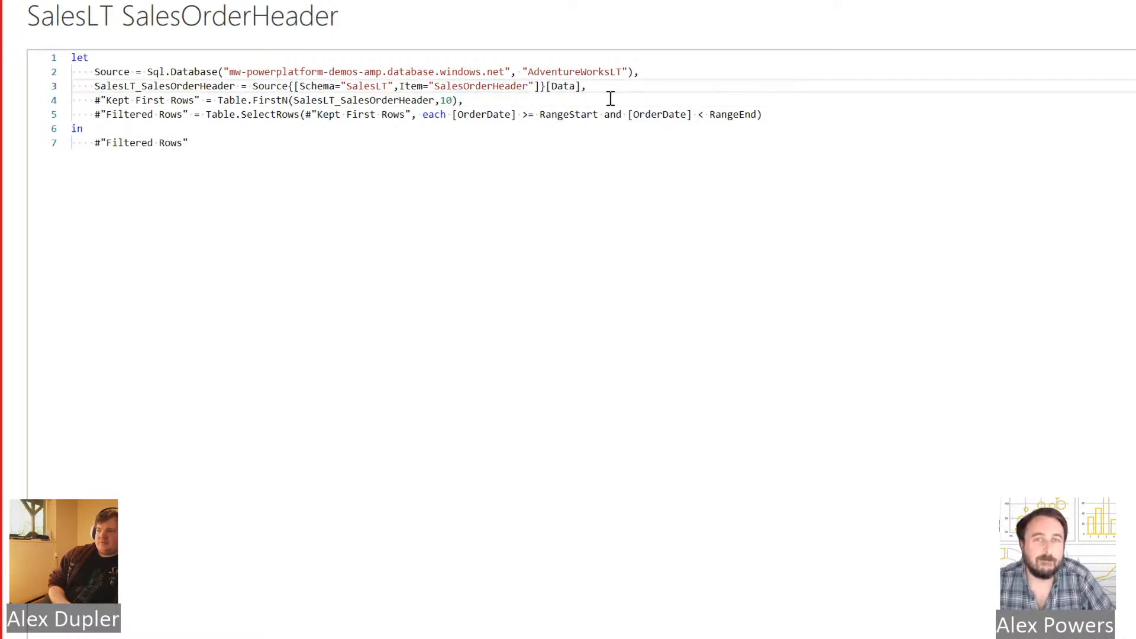
Insert a line below the SalesLT_SalesOrderHeader step reading RowLimitTest = if RowLimiter > 0 then.
{"action": "key", "text": "End"}
{"action": "key", "text": "Return"}
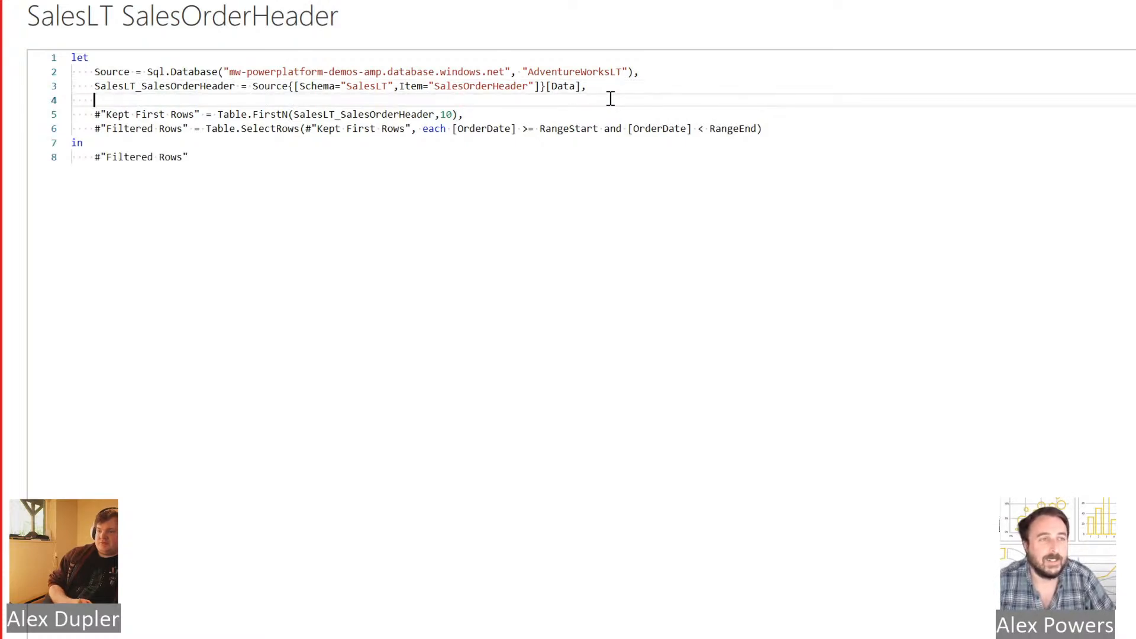
{"action": "type", "text": "RowL"}
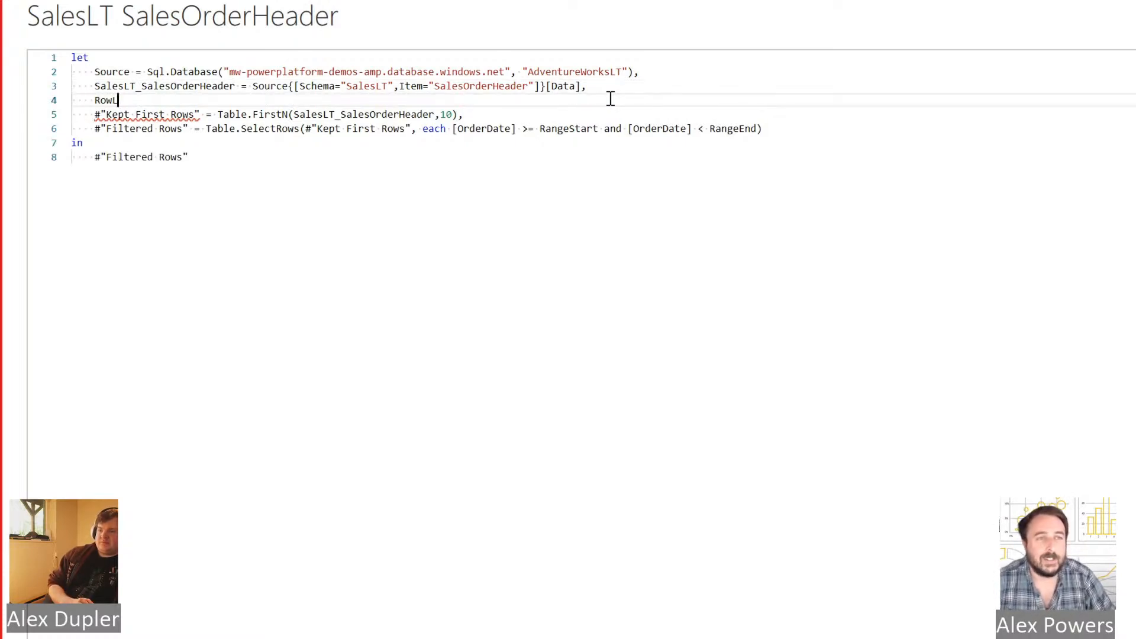
{"action": "type", "text": "imitTest = "}
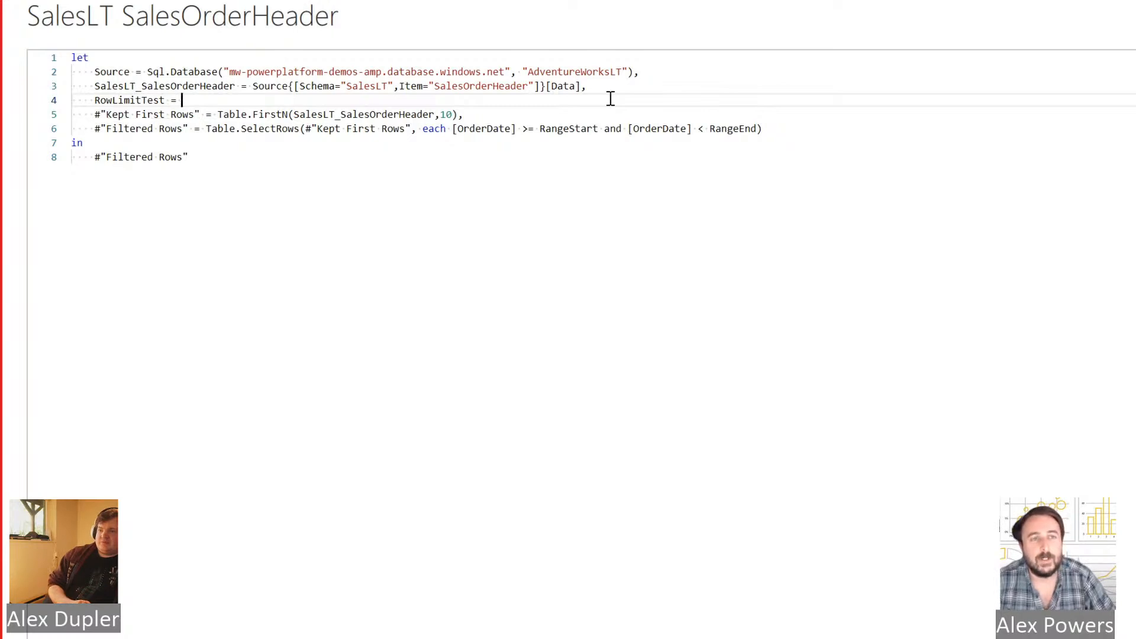
{"action": "type", "text": "if"}
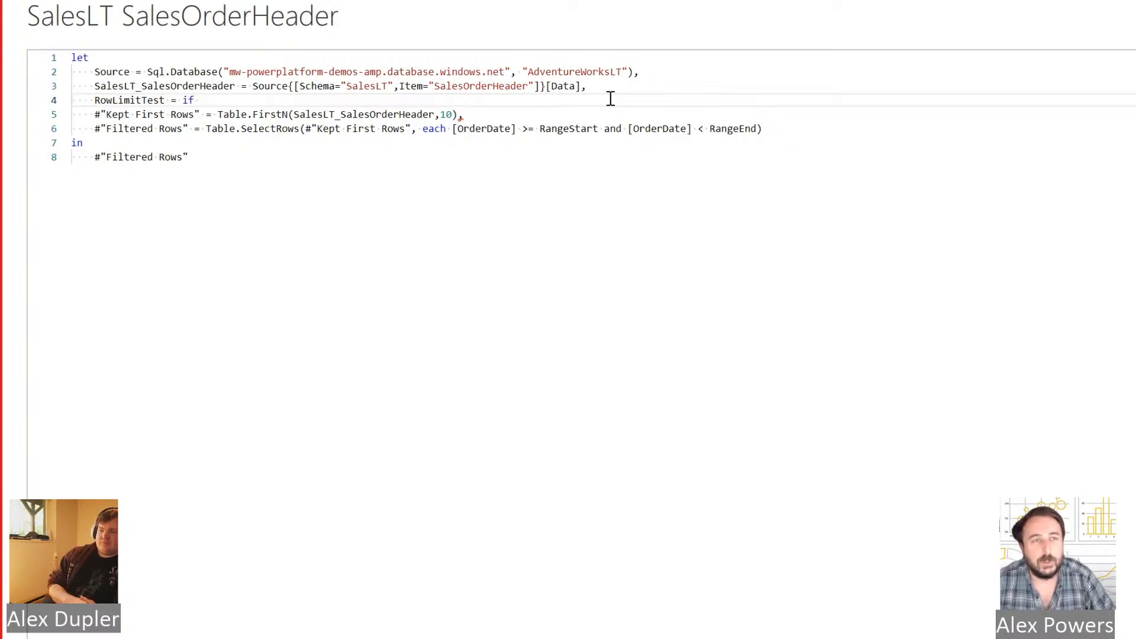
{"action": "type", "text": " RowL"}
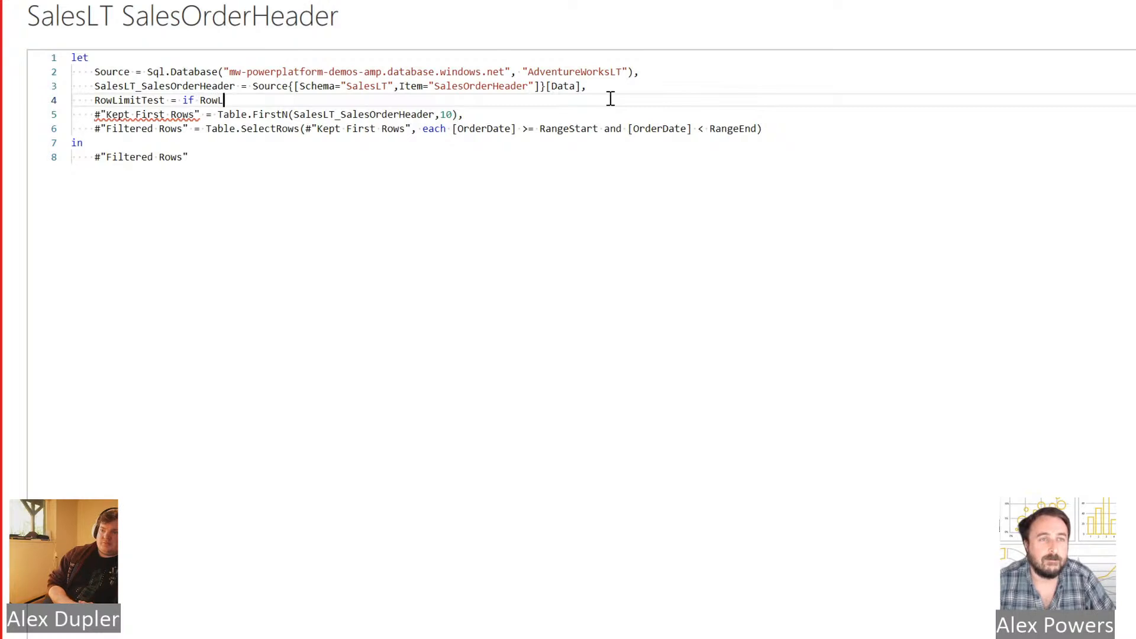
{"action": "type", "text": "imiter > 0"}
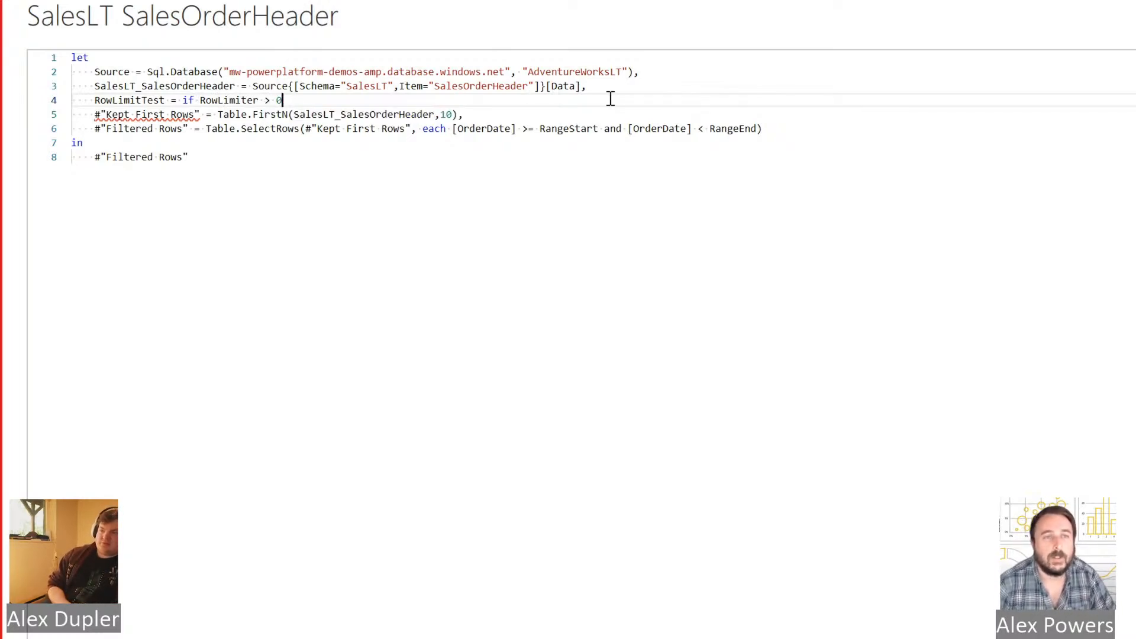
{"action": "type", "text": " then"}
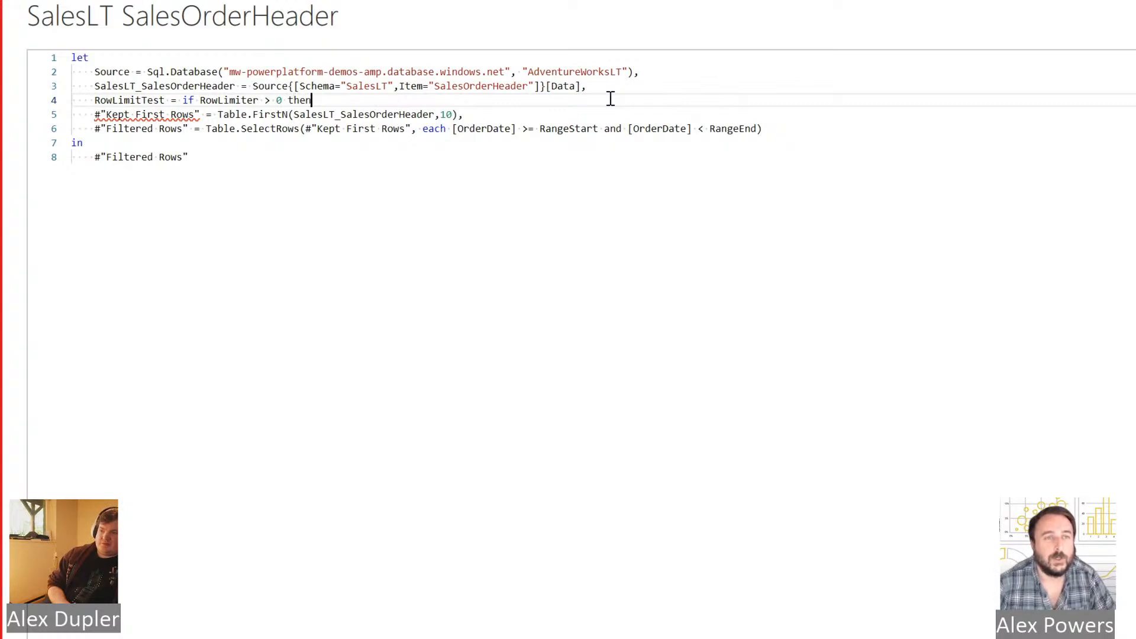
Remove the if and then keywords from the RowLimitTest line, leaving RowLimitTest = RowLimiter > 0.
{"action": "key", "text": "ctrl+Left"}
{"action": "key", "text": "ctrl+Left"}
{"action": "key", "text": "ctrl+Left"}
{"action": "key", "text": "ctrl+shift+Right"}
{"action": "key", "text": "Delete"}
{"action": "key", "text": "Delete"}
{"action": "key", "text": "End"}
{"action": "key", "text": "BackSpace"}
{"action": "key", "text": "BackSpace"}
{"action": "key", "text": "BackSpace"}
{"action": "key", "text": "BackSpace"}
{"action": "key", "text": "BackSpace"}
{"action": "key", "text": "BackSpace"}
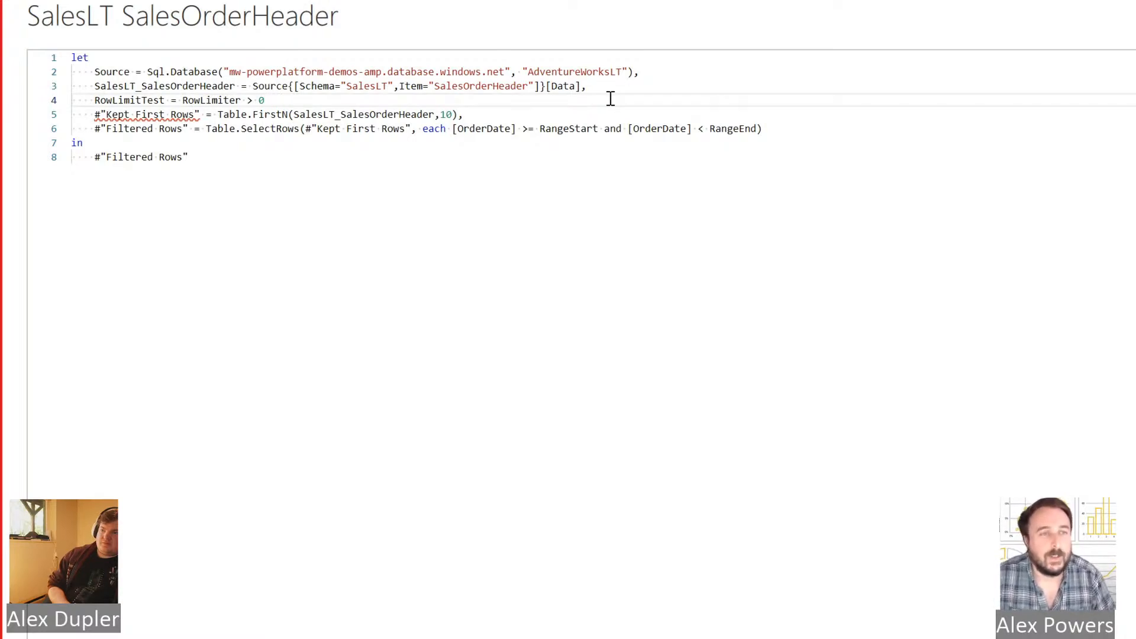
Make the Kept First Rows step conditional: if RowLimitTest then Table.FirstN(SalesLT_SalesOrderHeader,10) else SalesLT_SalesOrderHeader.
{"action": "left_click", "coordinate": [214, 114]}
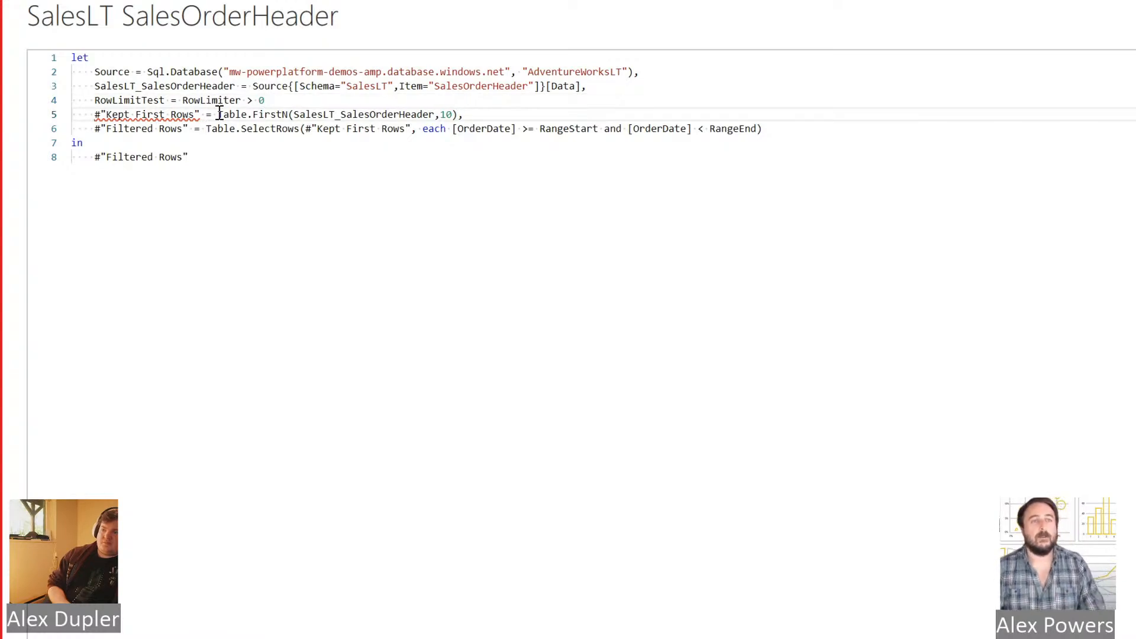
{"action": "left_click", "coordinate": [218, 114]}
{"action": "type", "text": "if "}
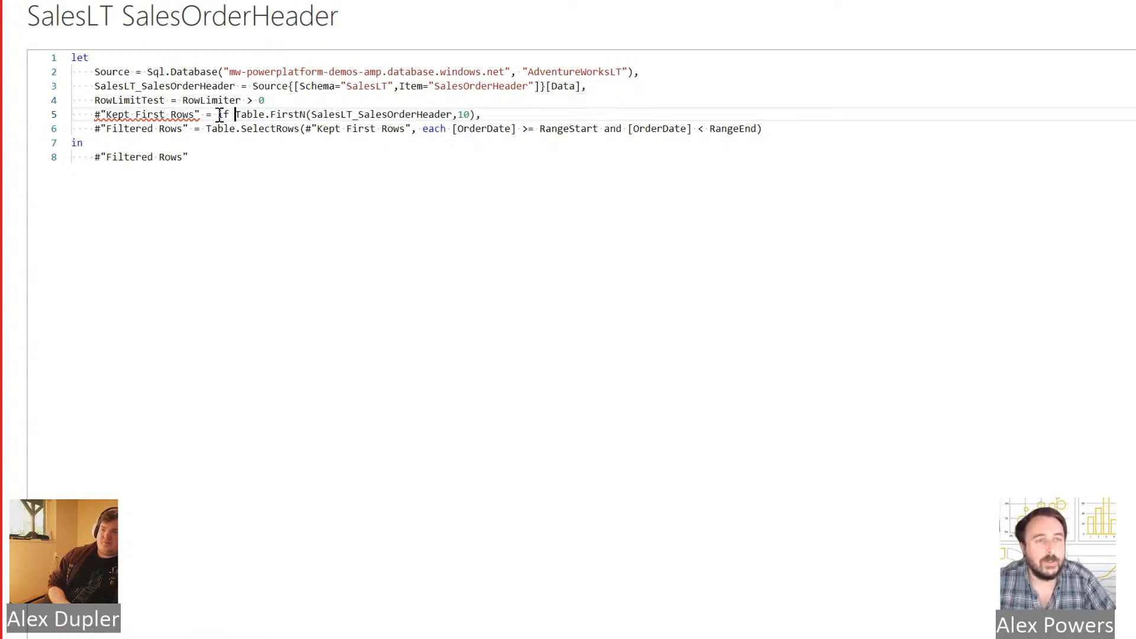
{"action": "type", "text": "RowLimi"}
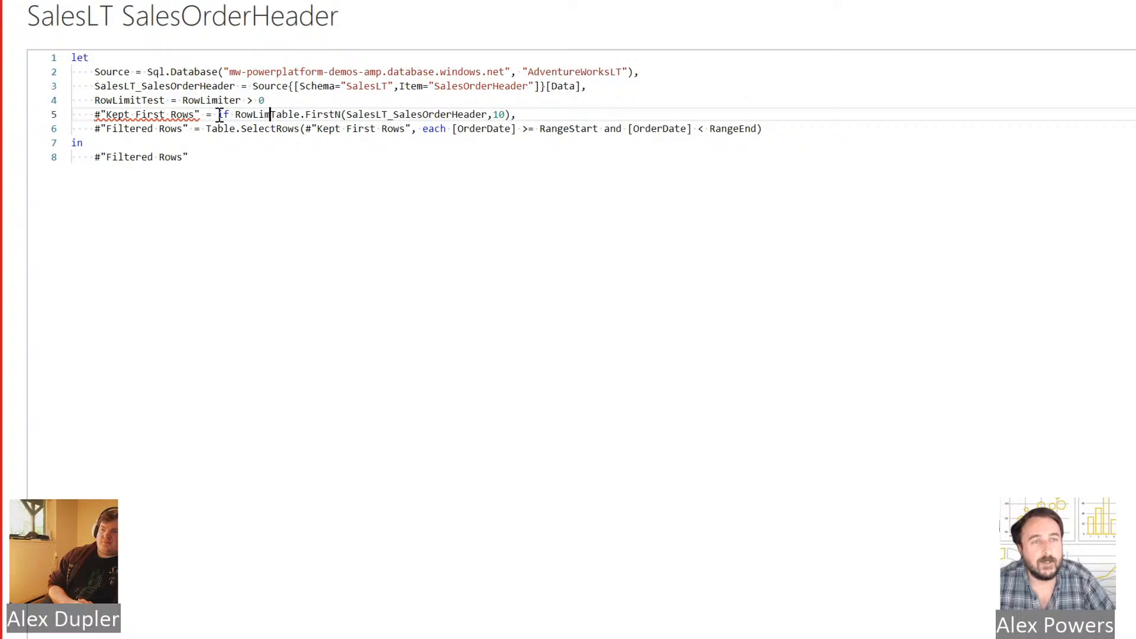
{"action": "type", "text": "tTest ="}
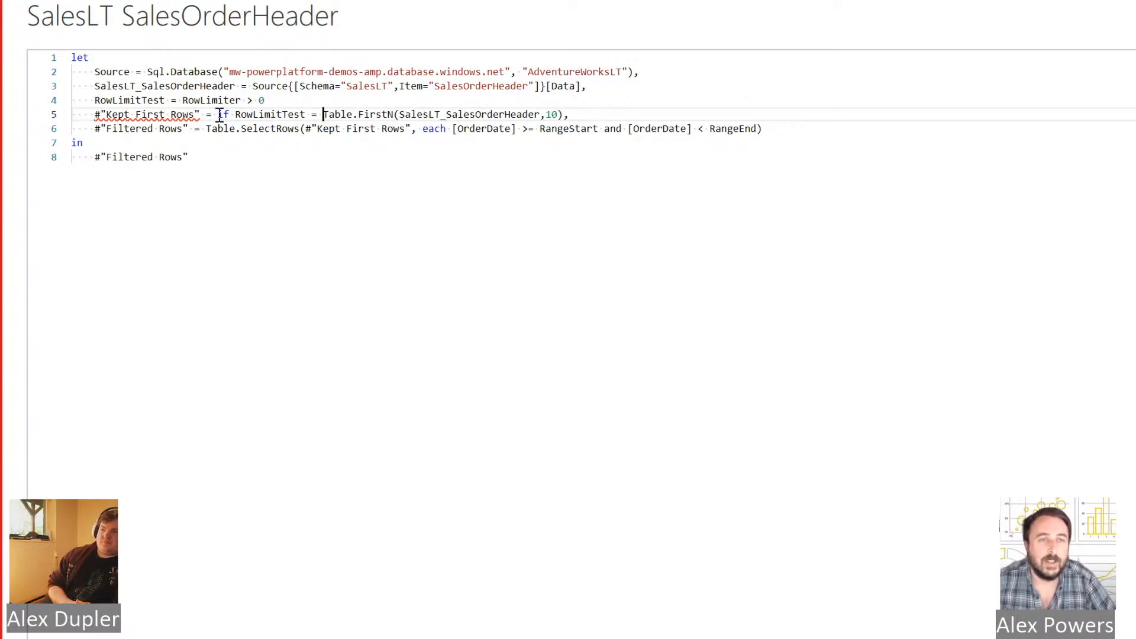
{"action": "key", "text": "BackSpace"}
{"action": "key", "text": "BackSpace"}
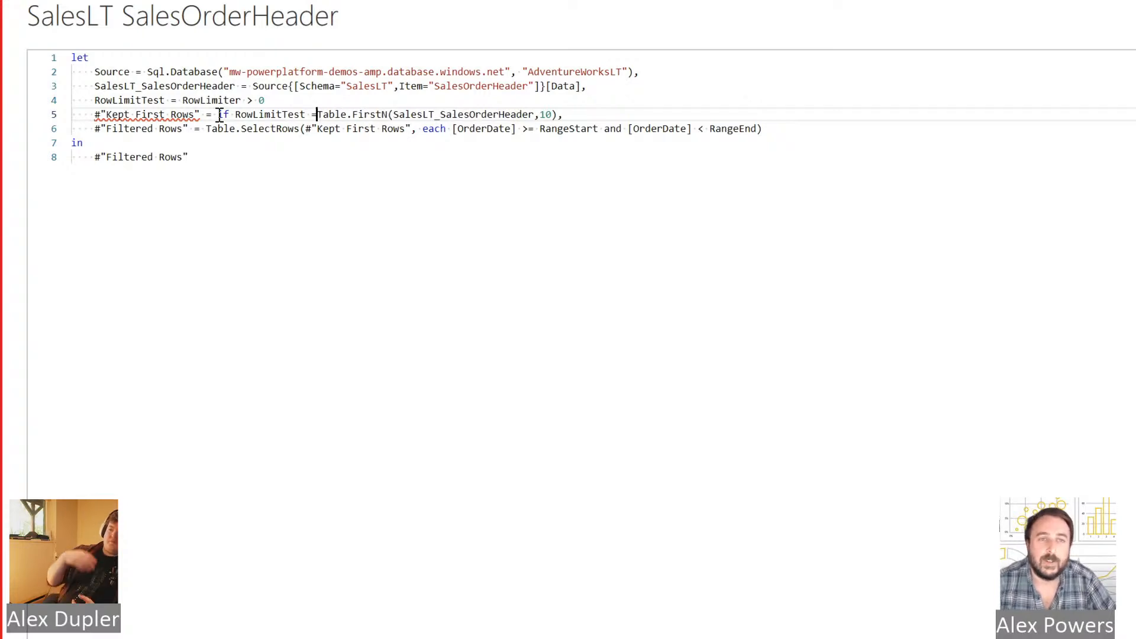
{"action": "type", "text": "then "}
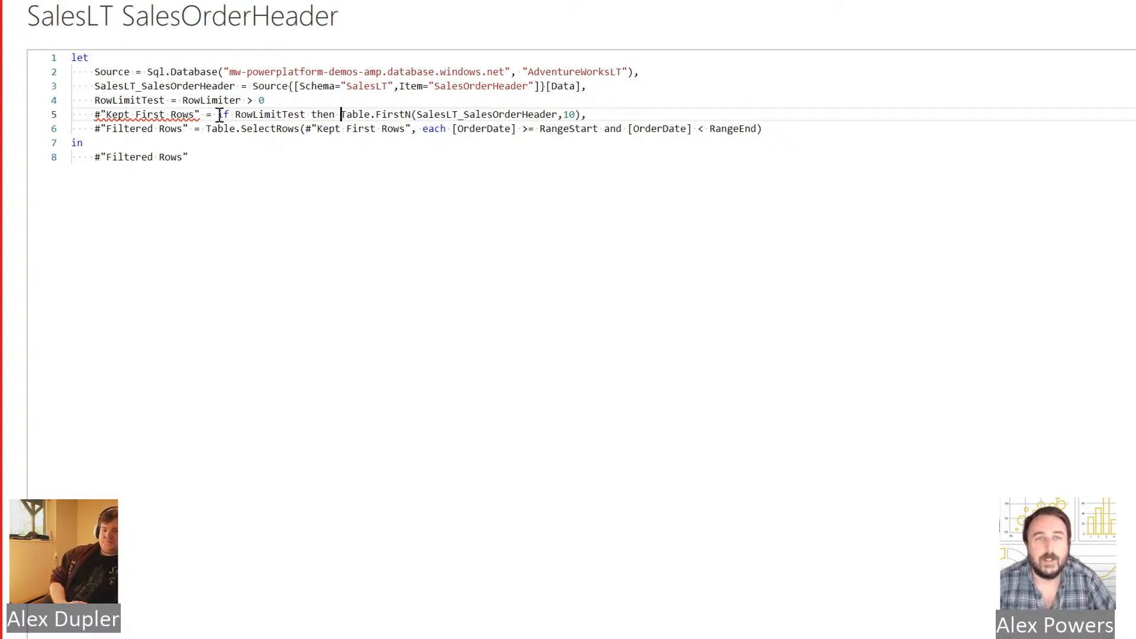
{"action": "type", "text": " else "}
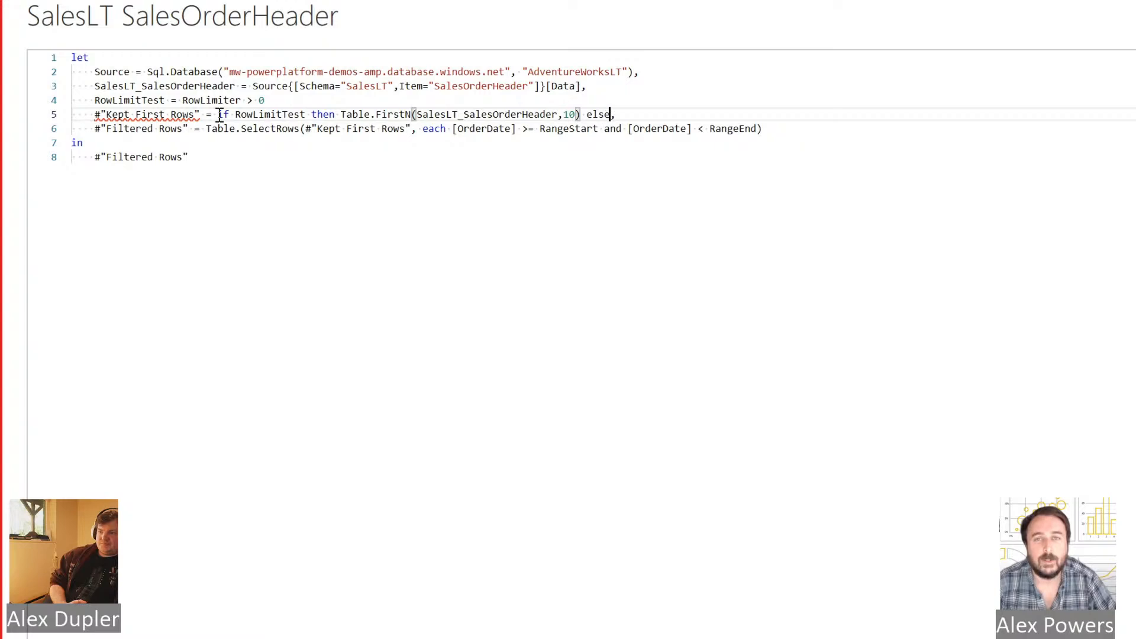
{"action": "type", "text": "SalesLT_S"}
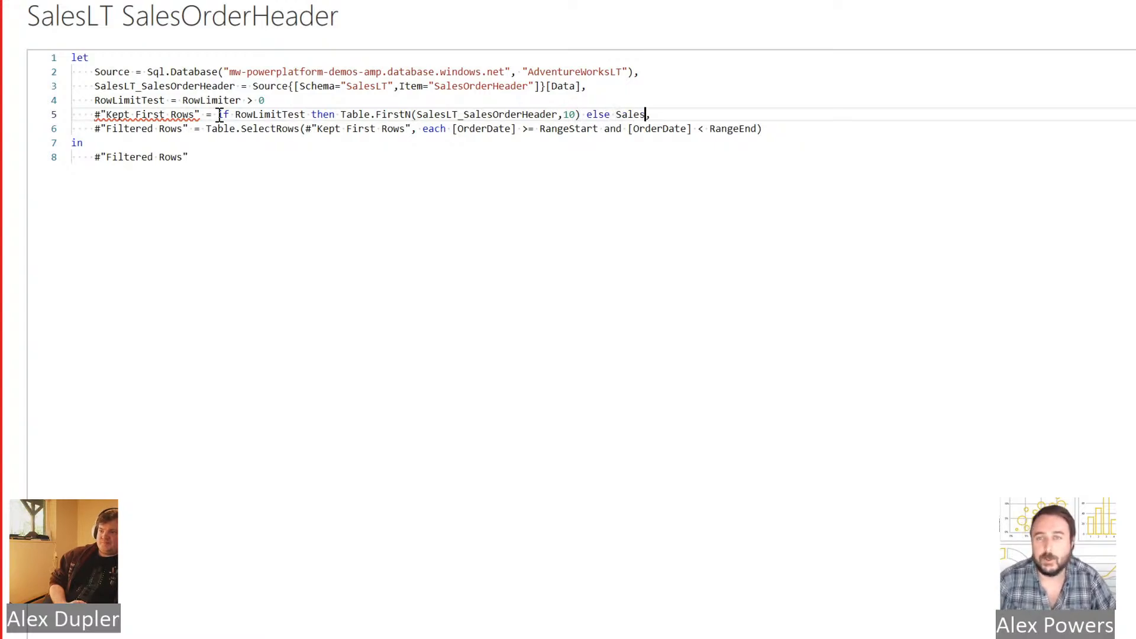
{"action": "type", "text": "ales"}
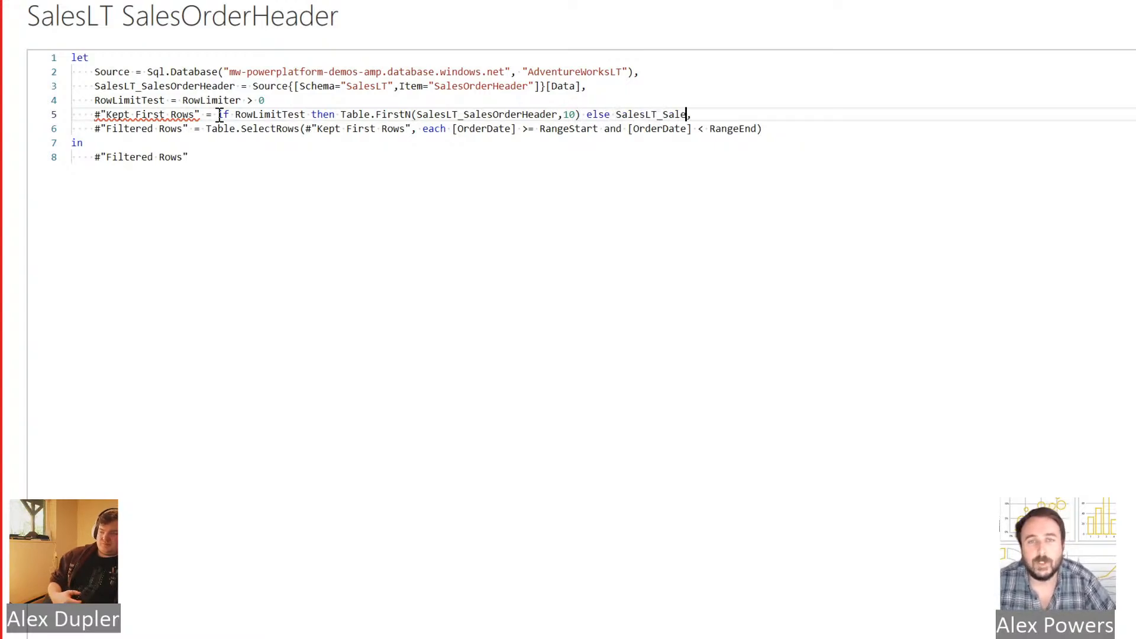
{"action": "type", "text": "OrderHe"}
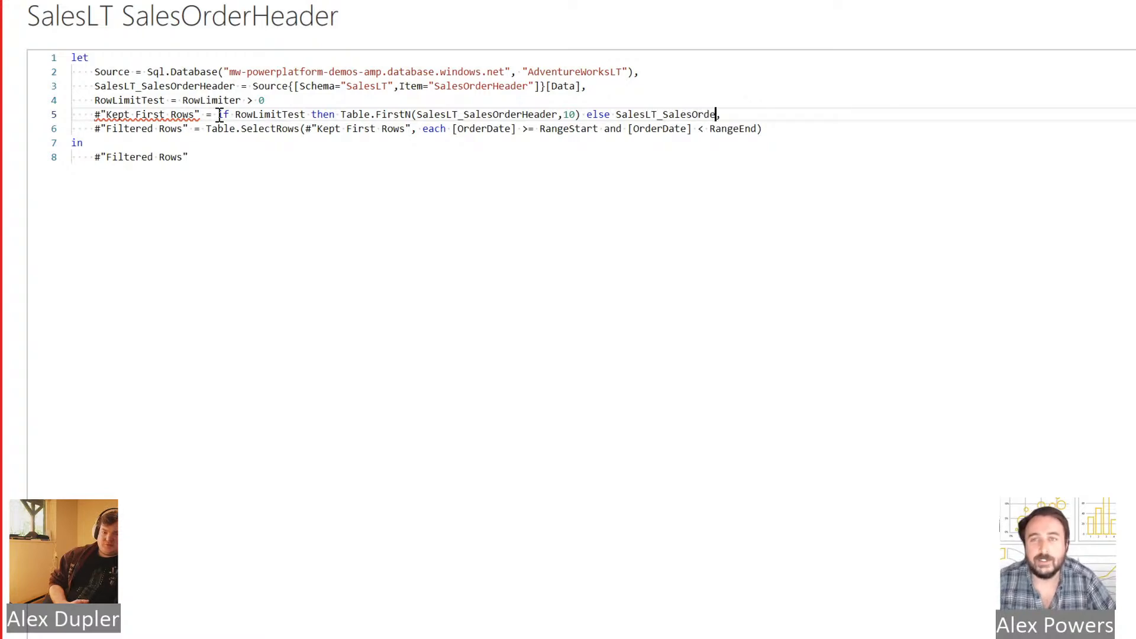
{"action": "type", "text": "ader"}
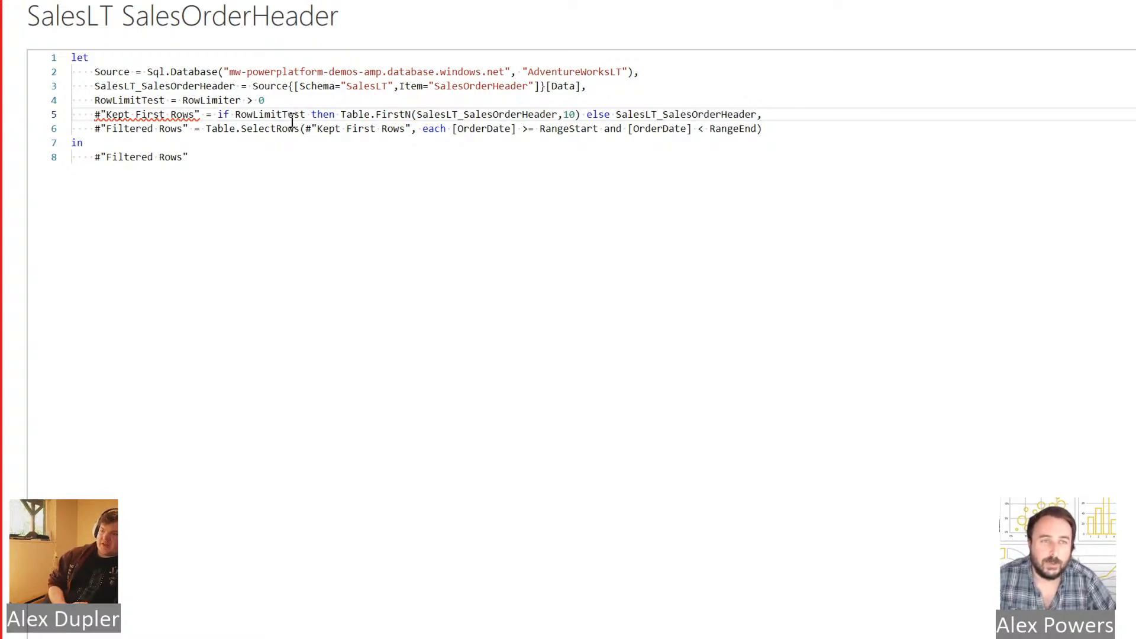
End the RowLimitTest = RowLimiter > 0 line with a comma to separate it from the Kept First Rows step.
{"action": "left_click", "coordinate": [316, 102]}
{"action": "type", "text": ","}
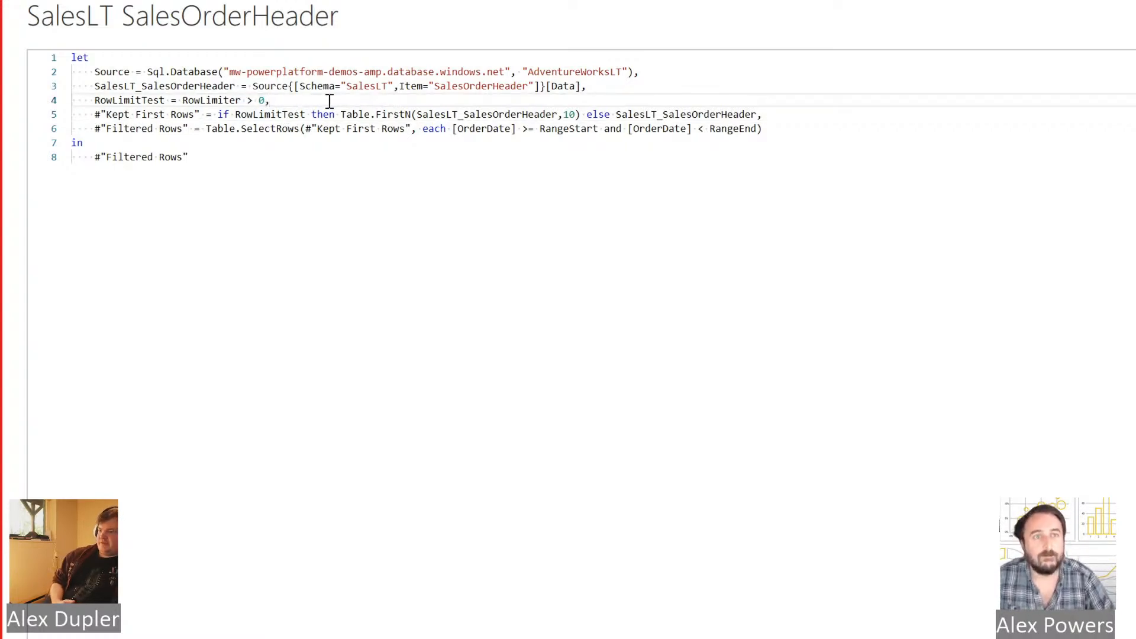
{"action": "left_click", "coordinate": [416, 115]}
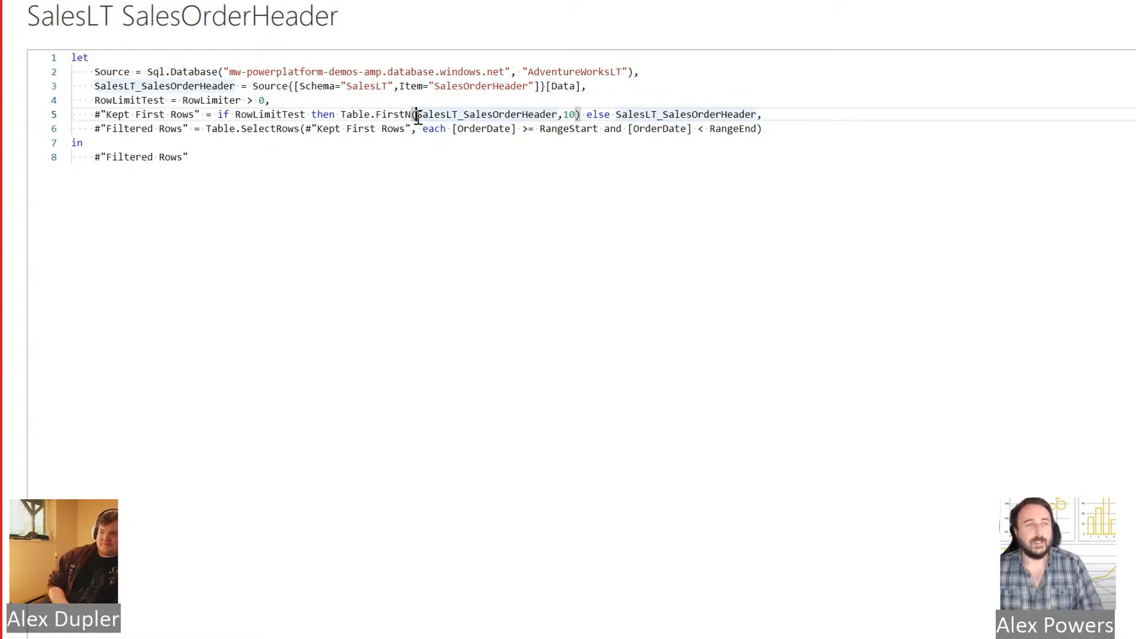
{"action": "key", "text": "ctrl+a"}
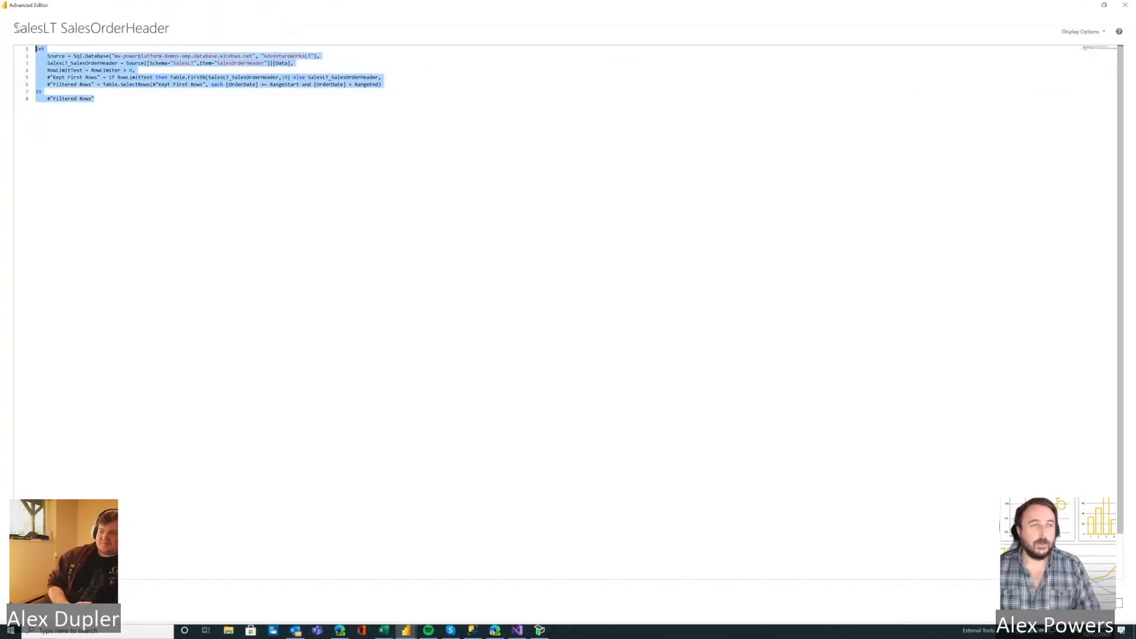
{"action": "left_click", "coordinate": [130, 99]}
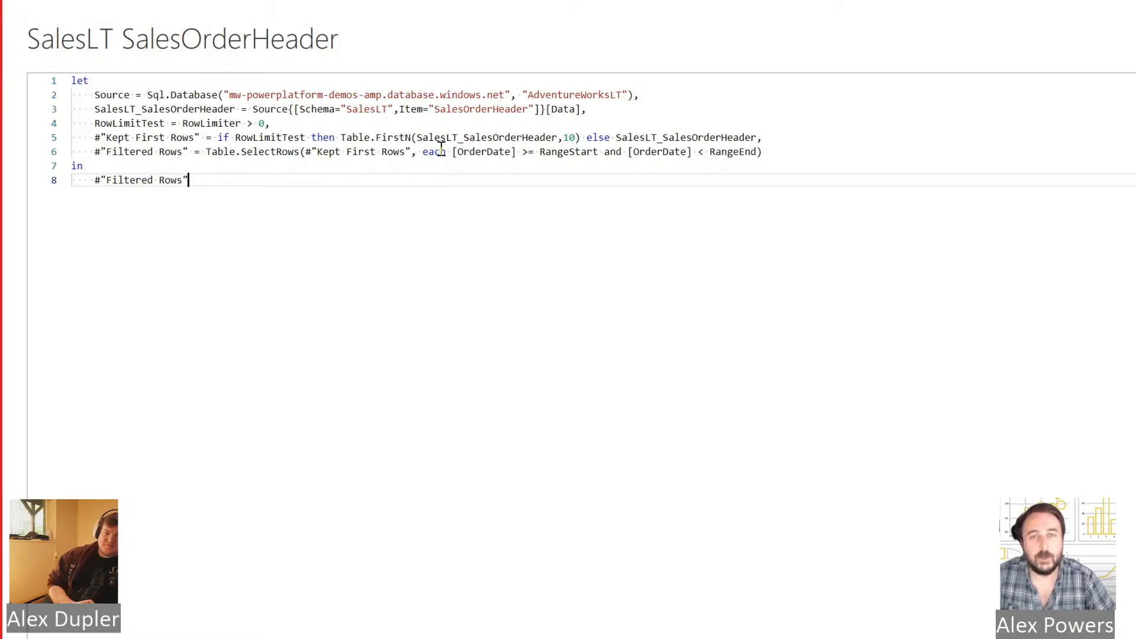
Replace the fixed 10 in the Kept First Rows step with RowLimiter, then save the query and apply the changes to the model.
{"action": "double_click", "coordinate": [568, 137]}
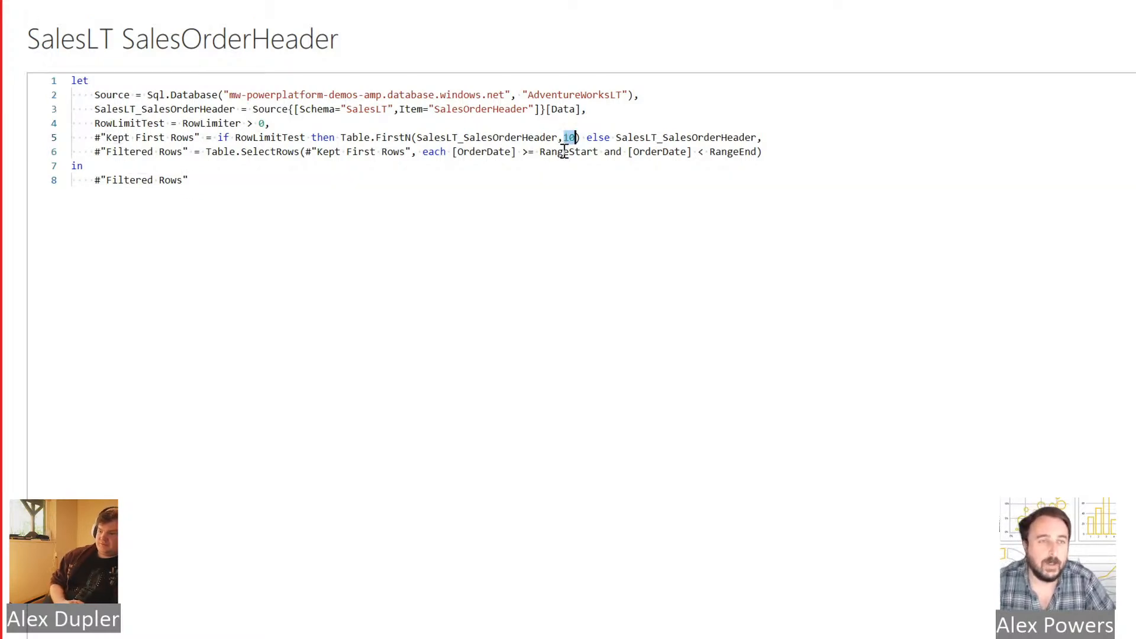
{"action": "type", "text": "RowLimite"}
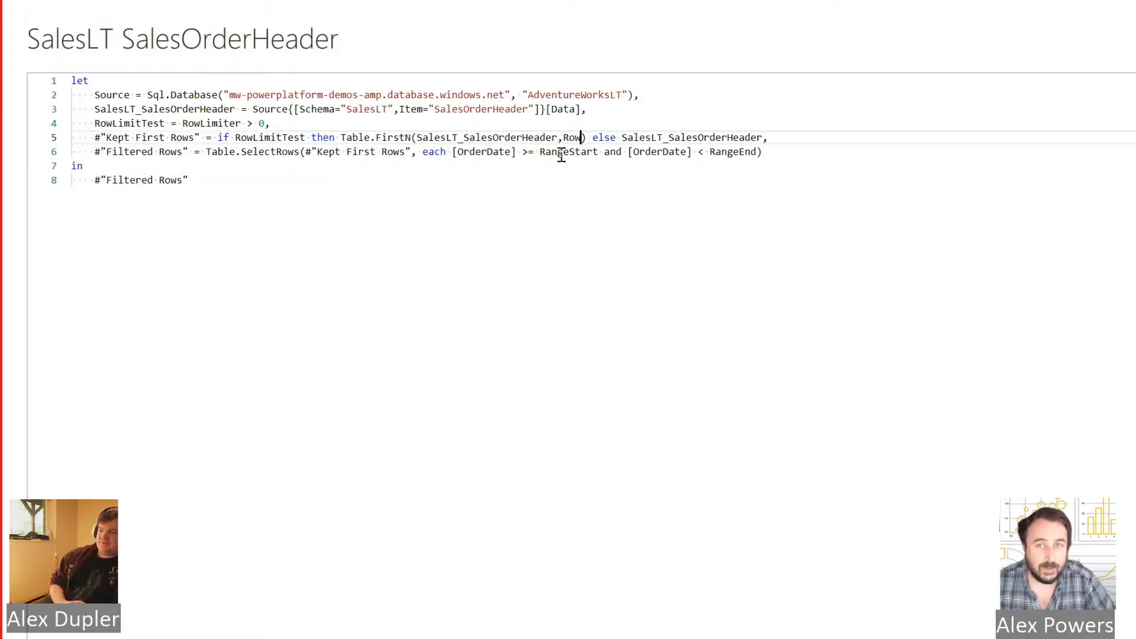
{"action": "type", "text": "r"}
{"action": "key", "text": "End"}
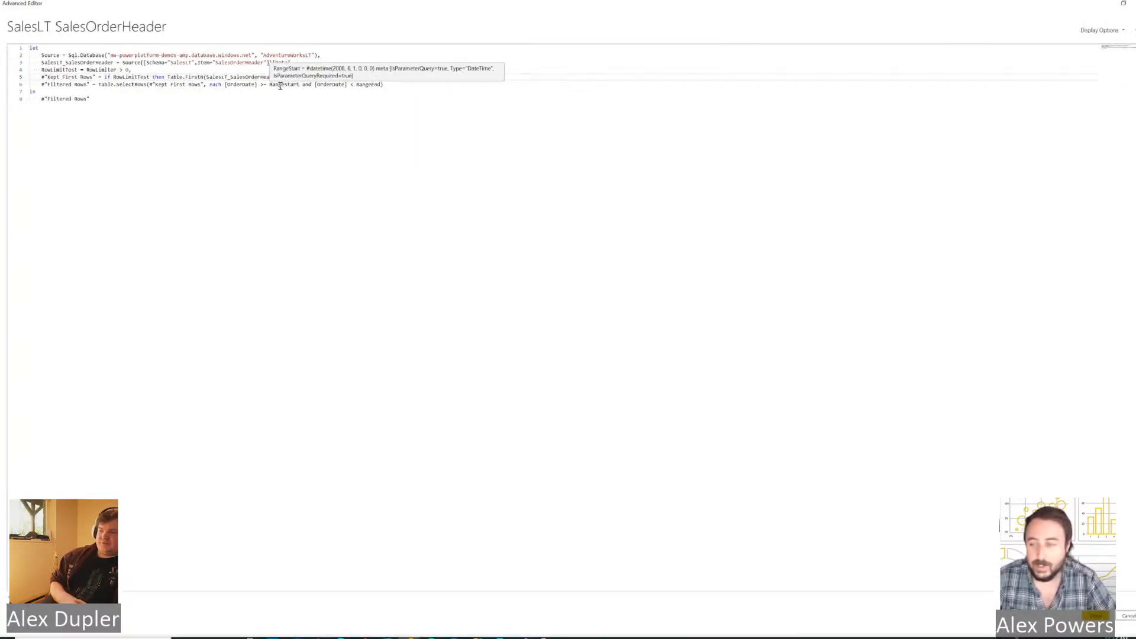
{"action": "left_click", "coordinate": [324, 132]}
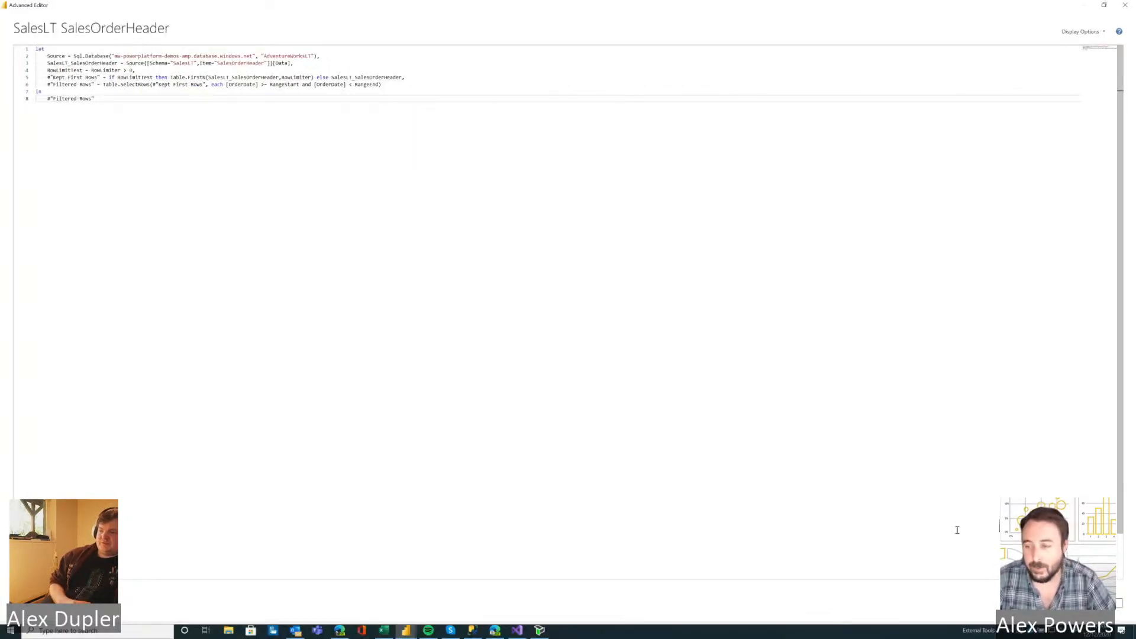
{"action": "left_click", "coordinate": [1037, 603]}
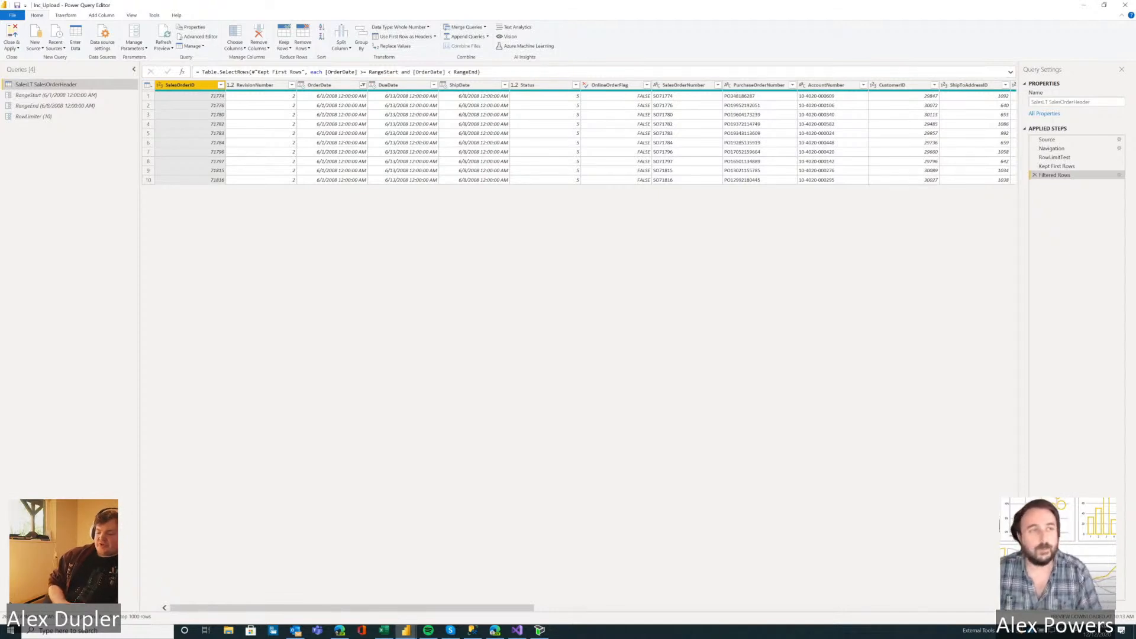
{"action": "left_click", "coordinate": [13, 33]}
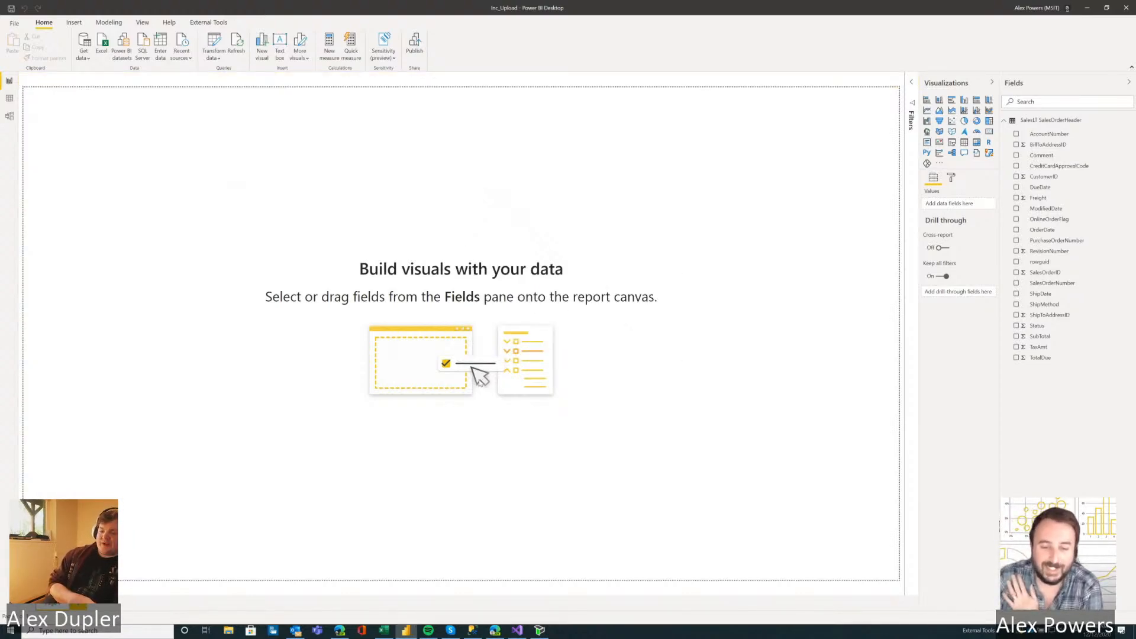
Switch to the Power BI service in the browser and start a local file upload to the ALM Toolkit Demo workspace.
{"action": "left_click", "coordinate": [495, 630]}
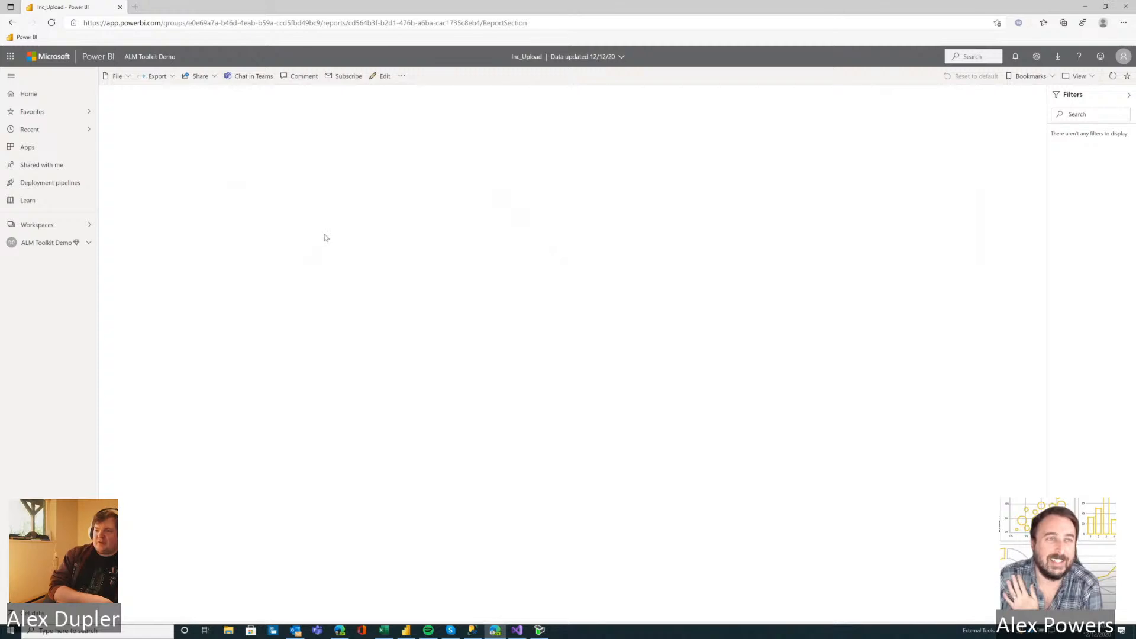
{"action": "left_click", "coordinate": [41, 248]}
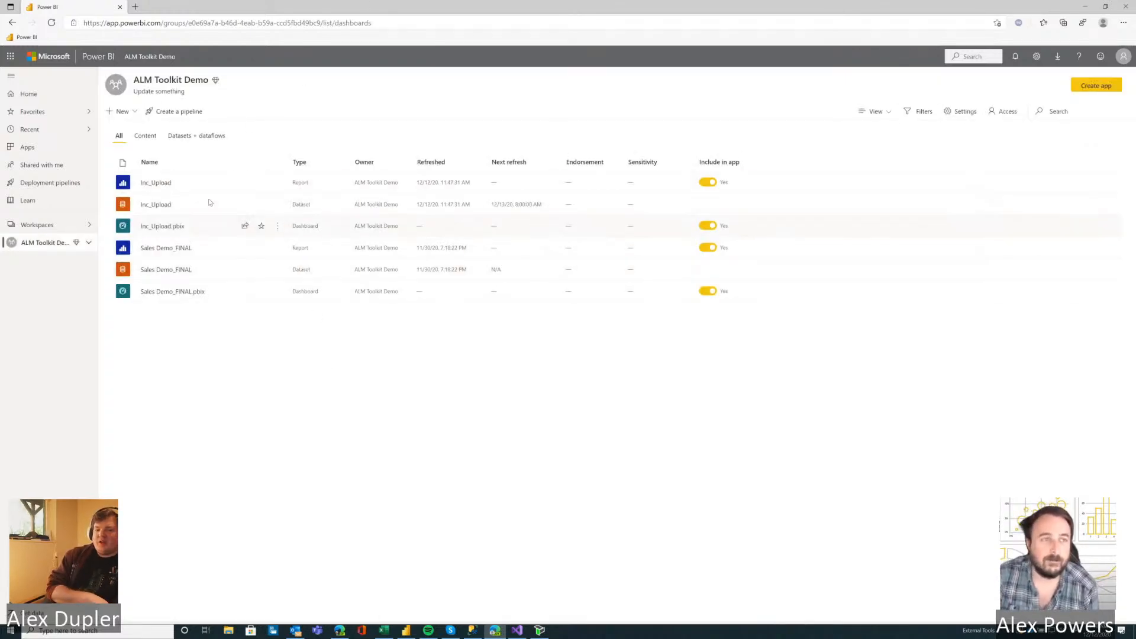
{"action": "left_click", "coordinate": [130, 116]}
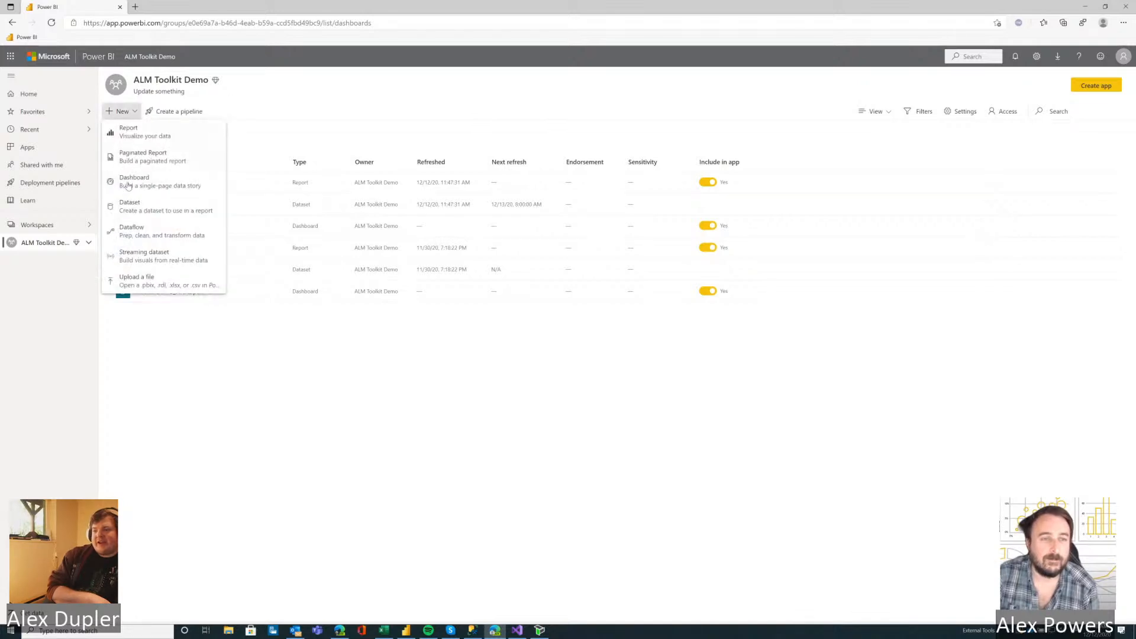
{"action": "left_click", "coordinate": [161, 279]}
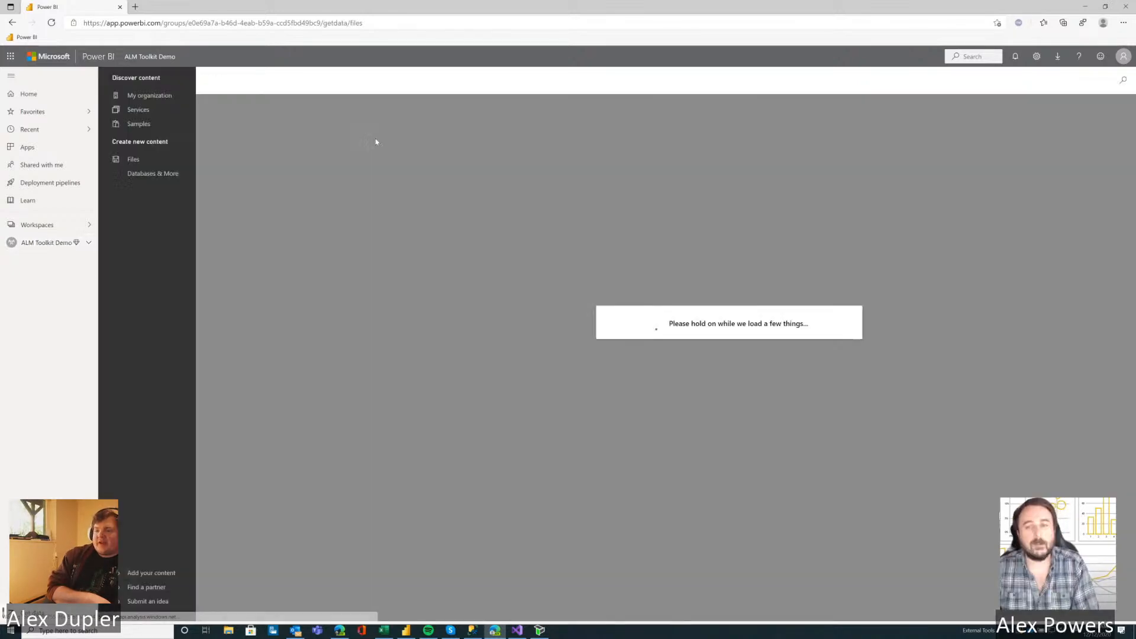
{"action": "key", "text": "alt+Tab"}
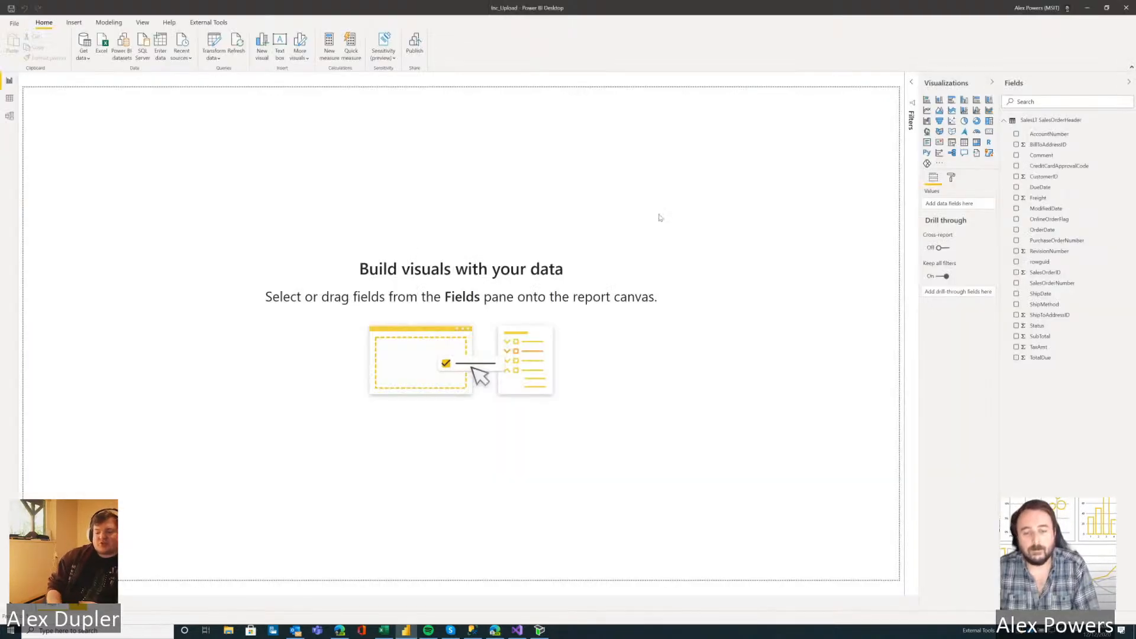
{"action": "left_click", "coordinate": [495, 629]}
{"action": "left_click", "coordinate": [264, 189]}
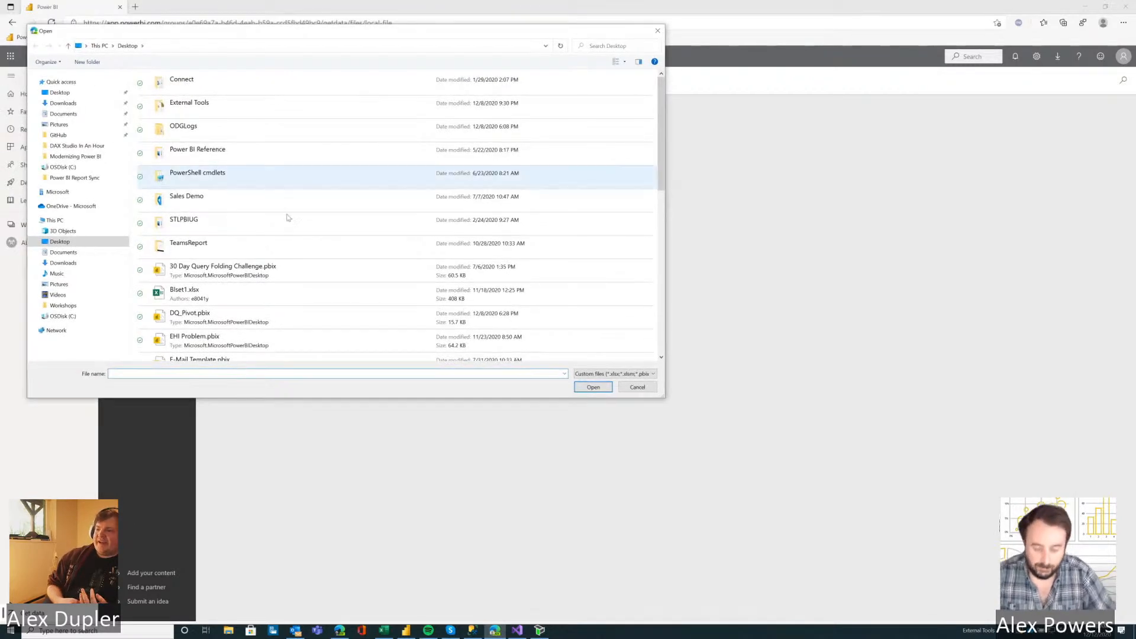
Upload Inc_Upload.pbix from the Desktop folder, replacing the existing dataset, and return to the ALM Toolkit Demo workspace list.
{"action": "left_click", "coordinate": [284, 315]}
{"action": "type", "text": "inc"}
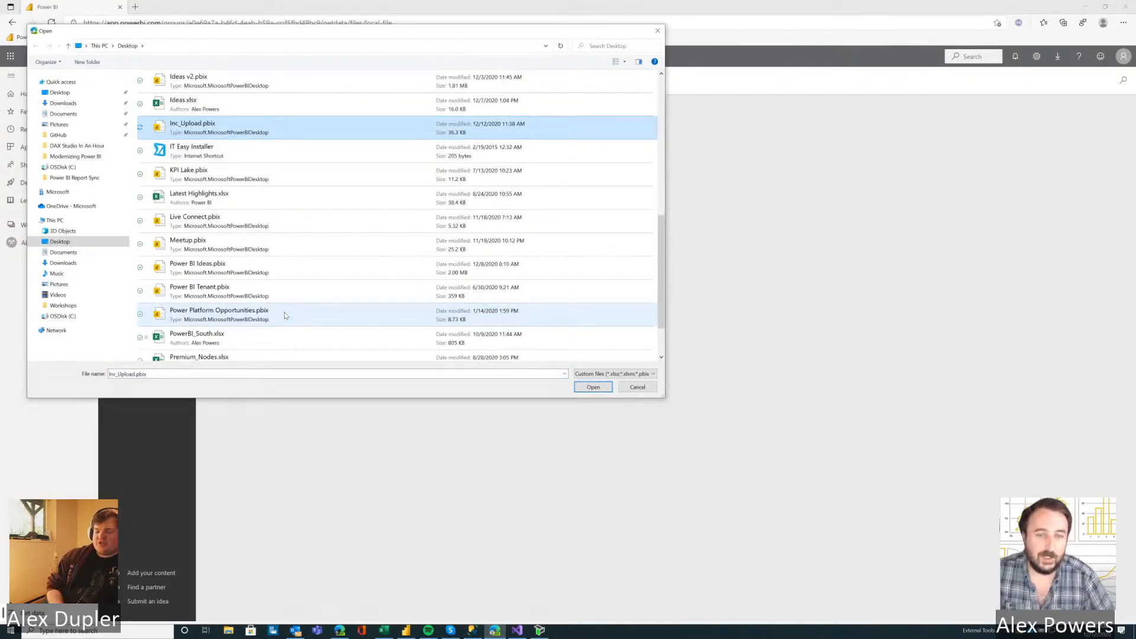
{"action": "left_click", "coordinate": [589, 391]}
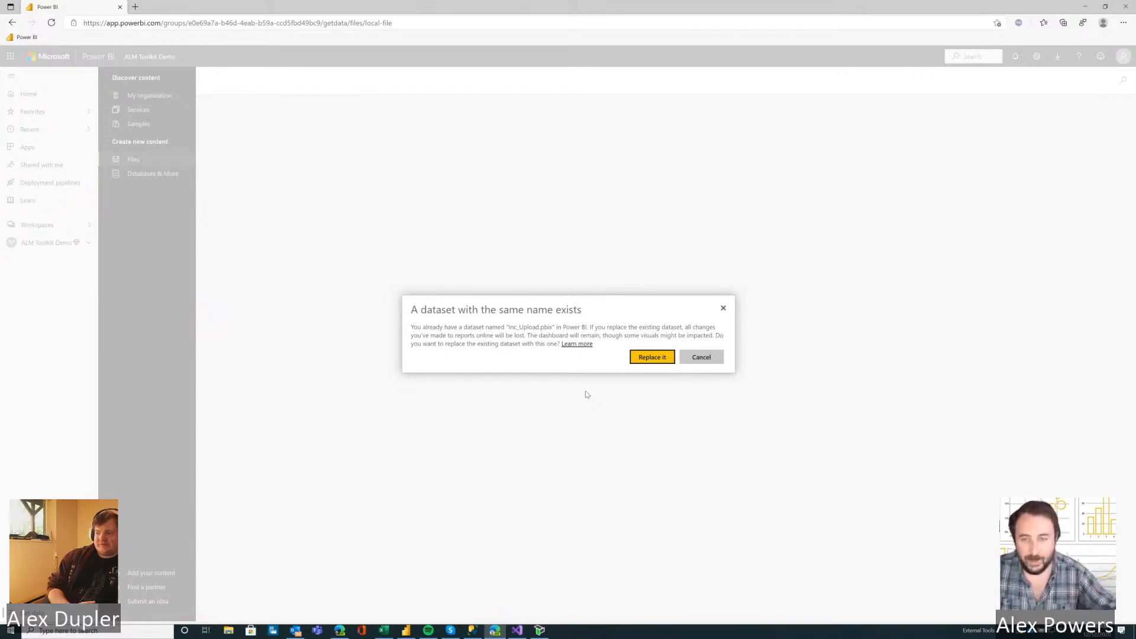
{"action": "left_click", "coordinate": [656, 360]}
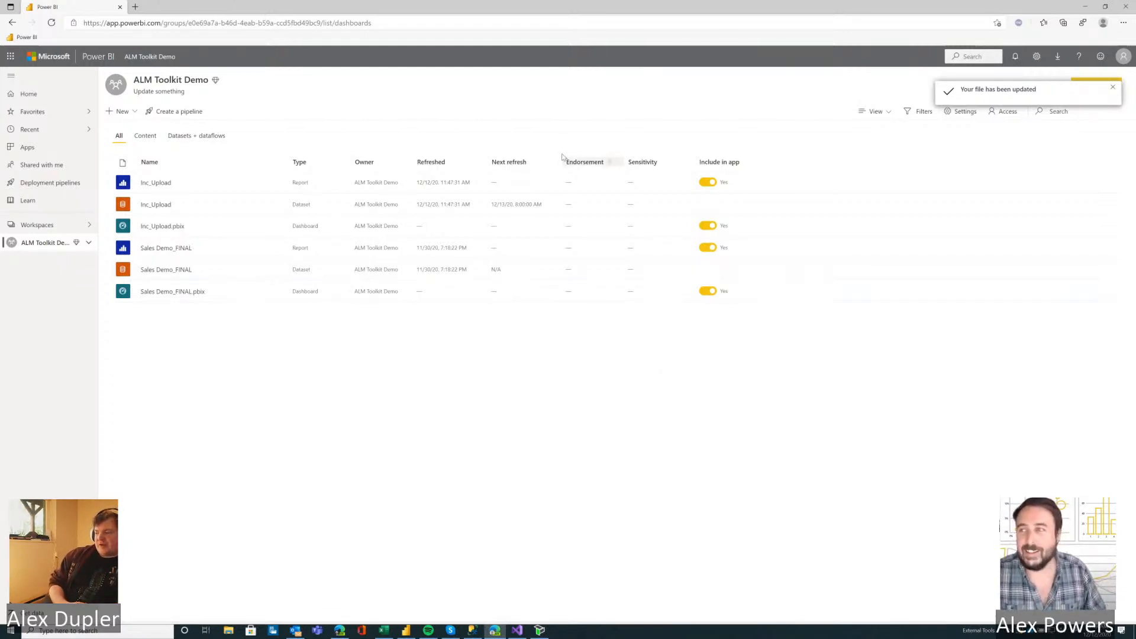
{"action": "left_click", "coordinate": [1098, 86]}
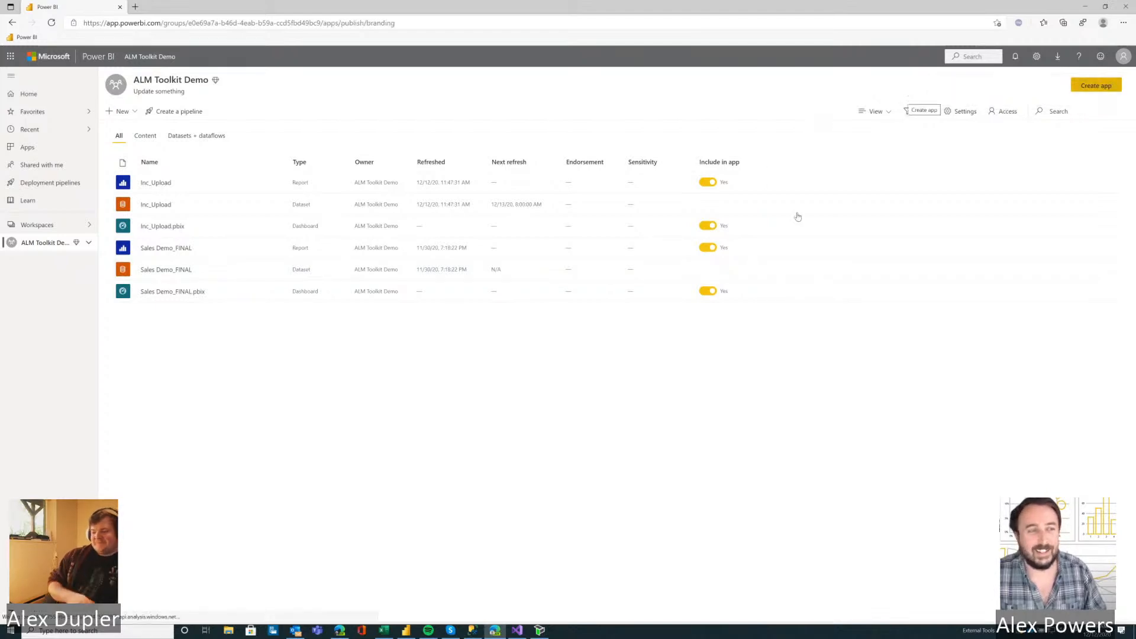
{"action": "left_click", "coordinate": [37, 243]}
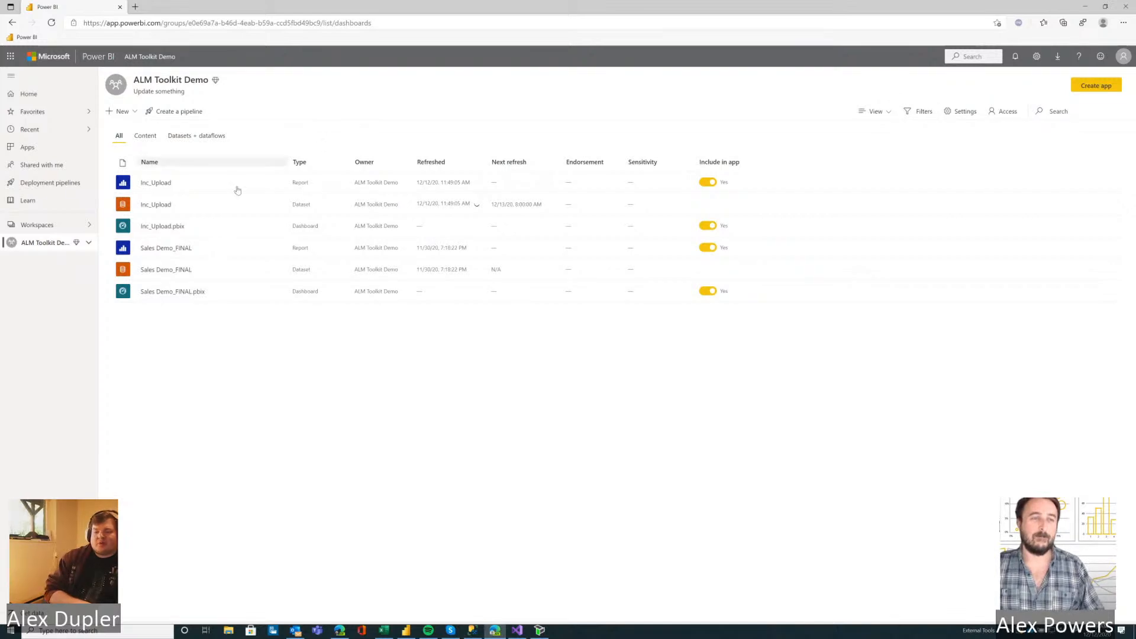
Open the settings of the Inc_Upload dataset and check its Parameters section, reloading the page to check it again.
{"action": "left_click", "coordinate": [278, 204]}
{"action": "left_click", "coordinate": [312, 324]}
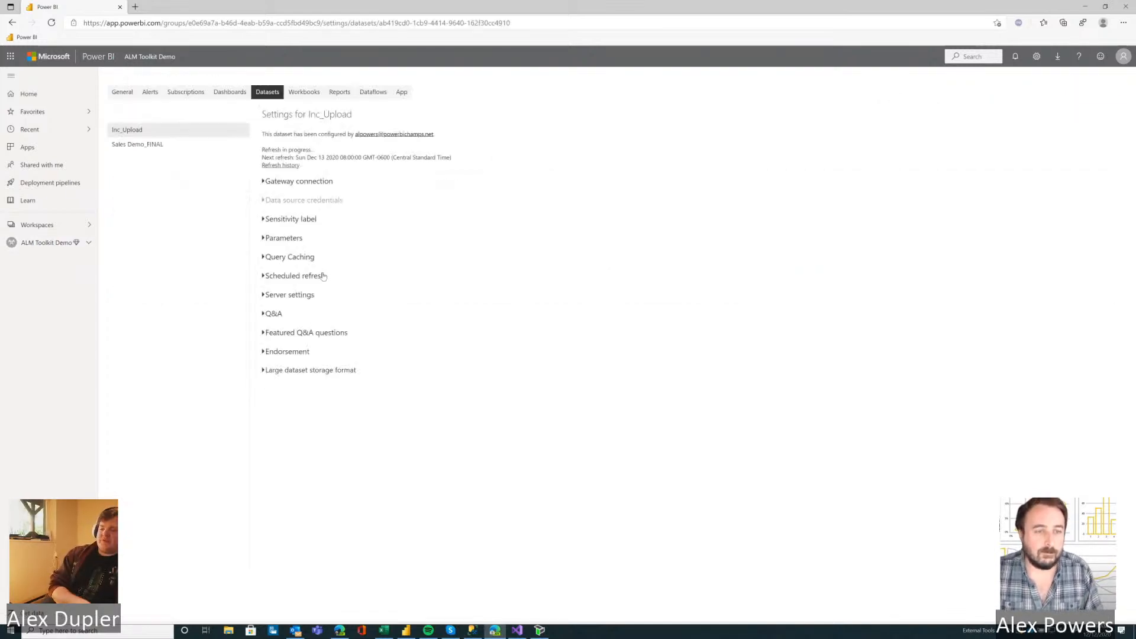
{"action": "left_click", "coordinate": [289, 239]}
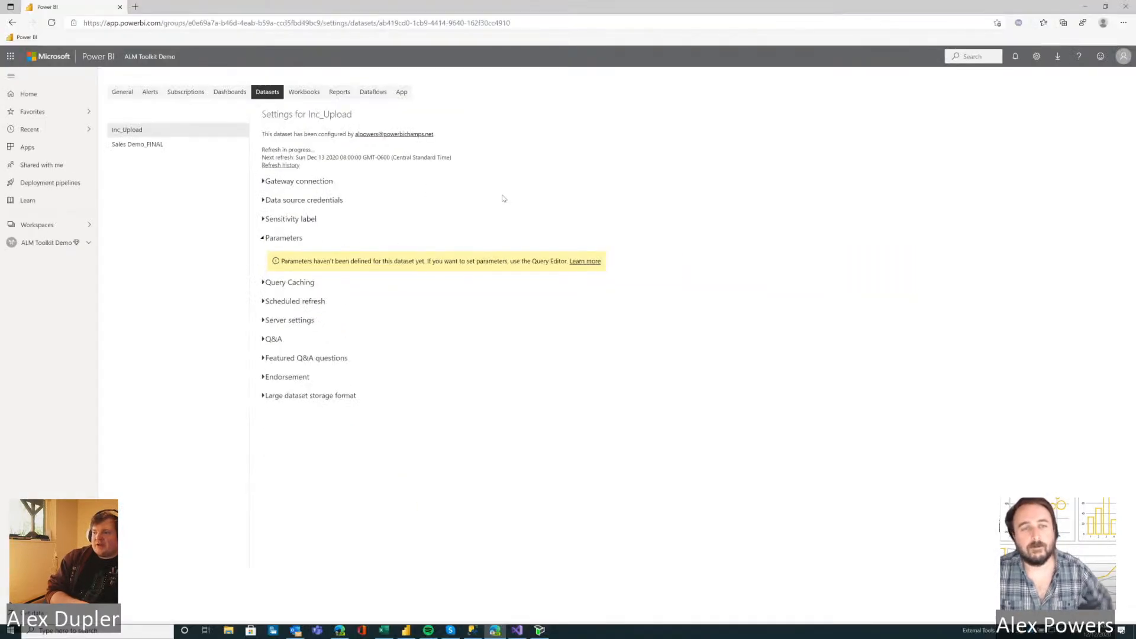
{"action": "key", "text": "F5"}
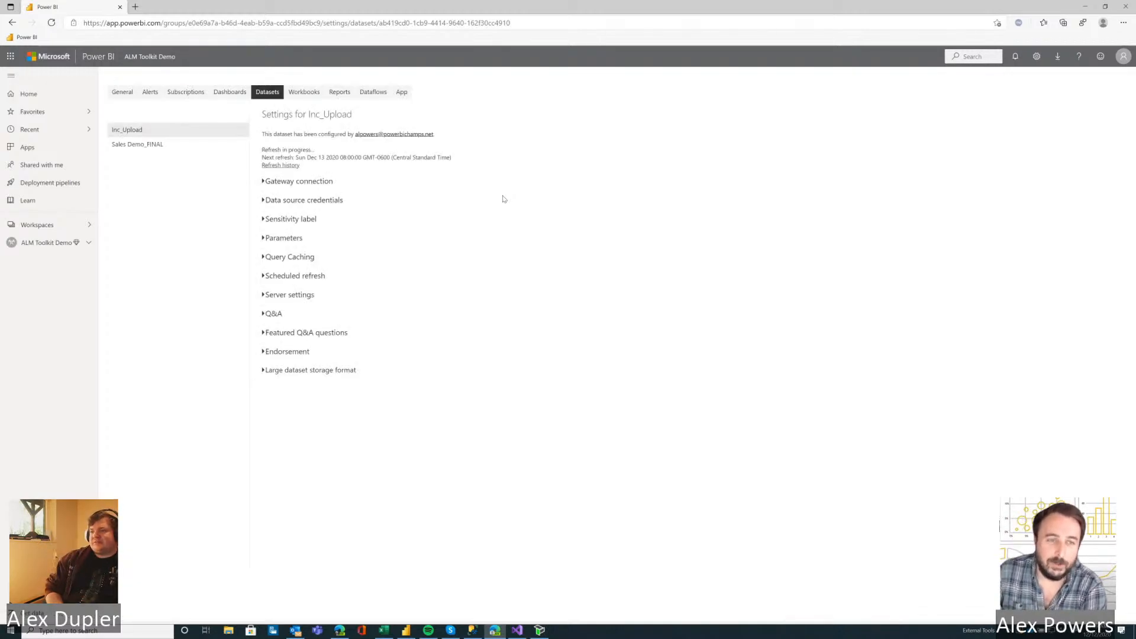
{"action": "left_click", "coordinate": [283, 239]}
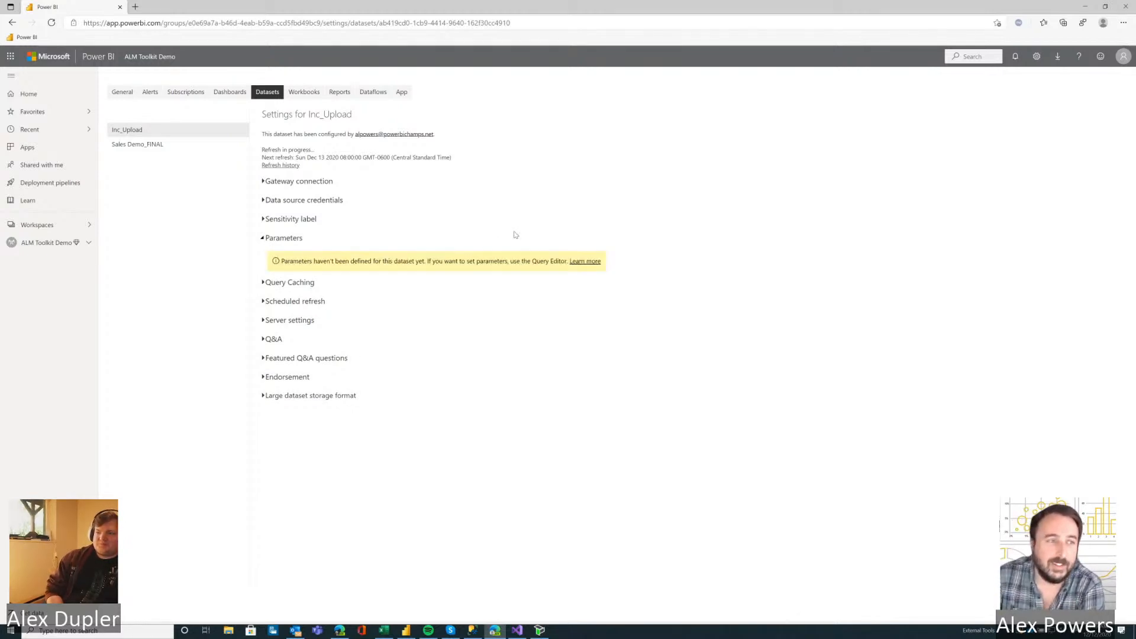
Create a dataflow in the ALM Toolkit Demo workspace and add new entities with Azure SQL database as the data source.
{"action": "left_click", "coordinate": [33, 245]}
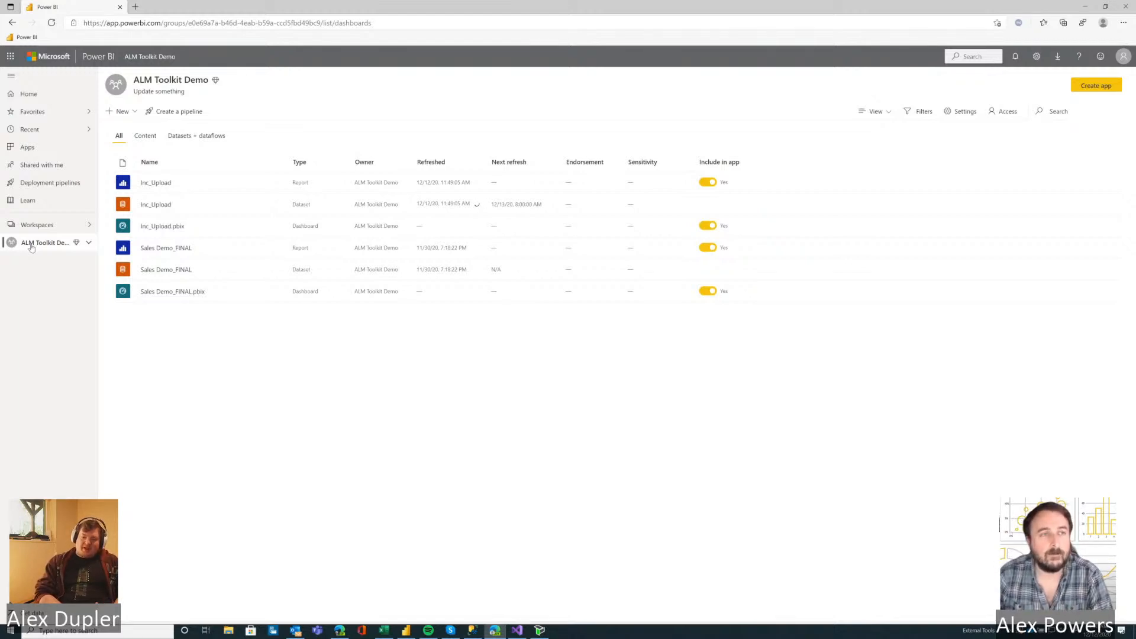
{"action": "left_click", "coordinate": [121, 112]}
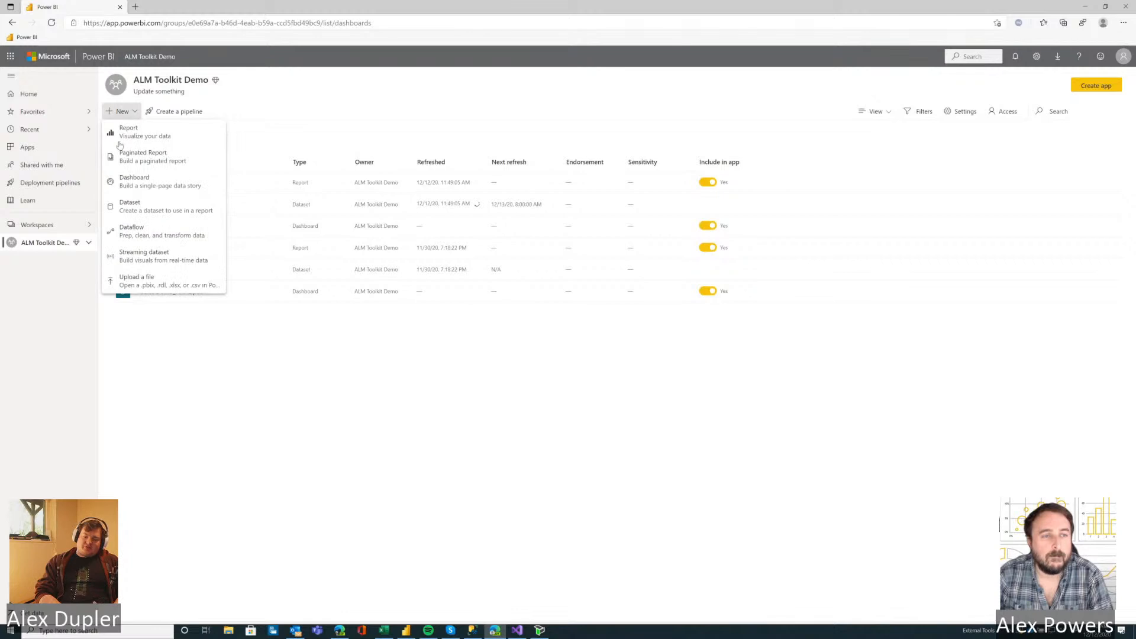
{"action": "left_click", "coordinate": [155, 230]}
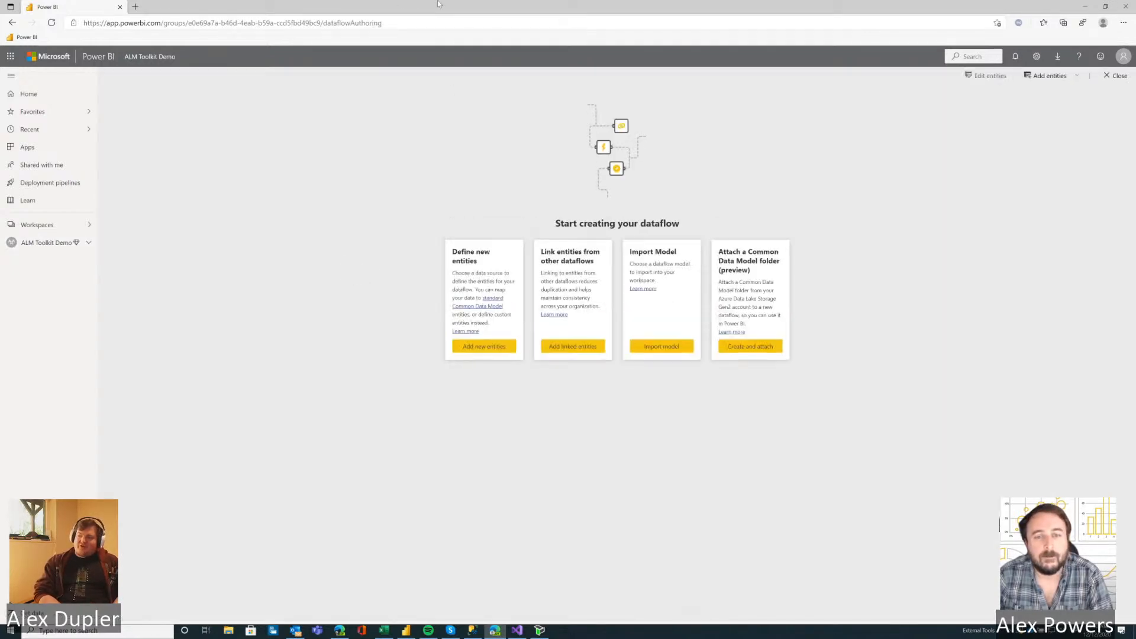
{"action": "left_click", "coordinate": [487, 347]}
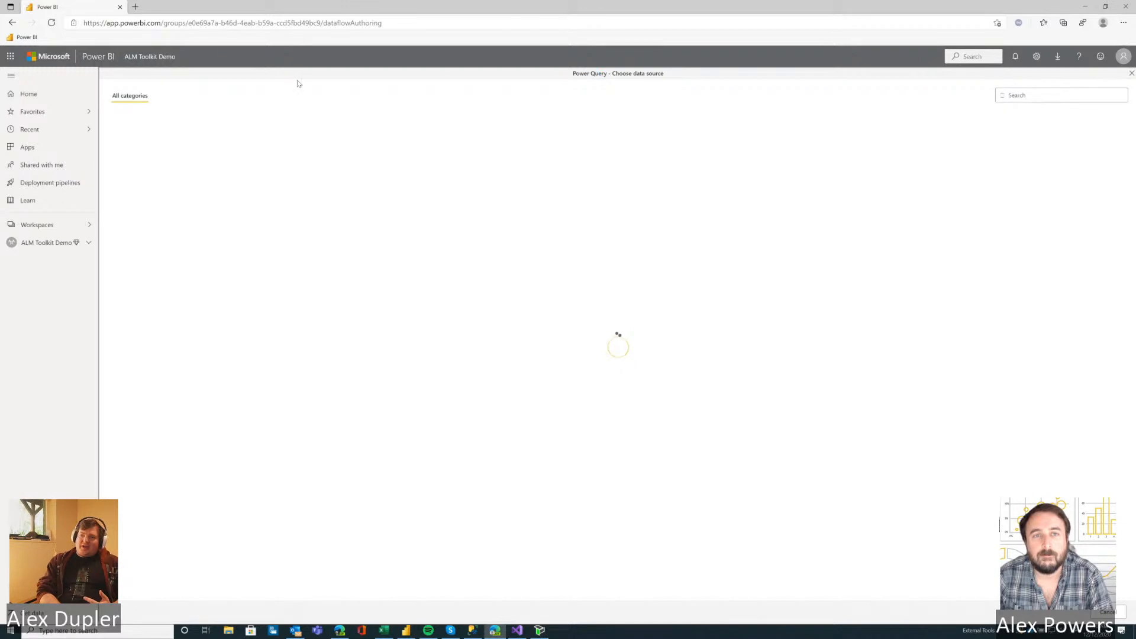
{"action": "left_click", "coordinate": [1028, 95]}
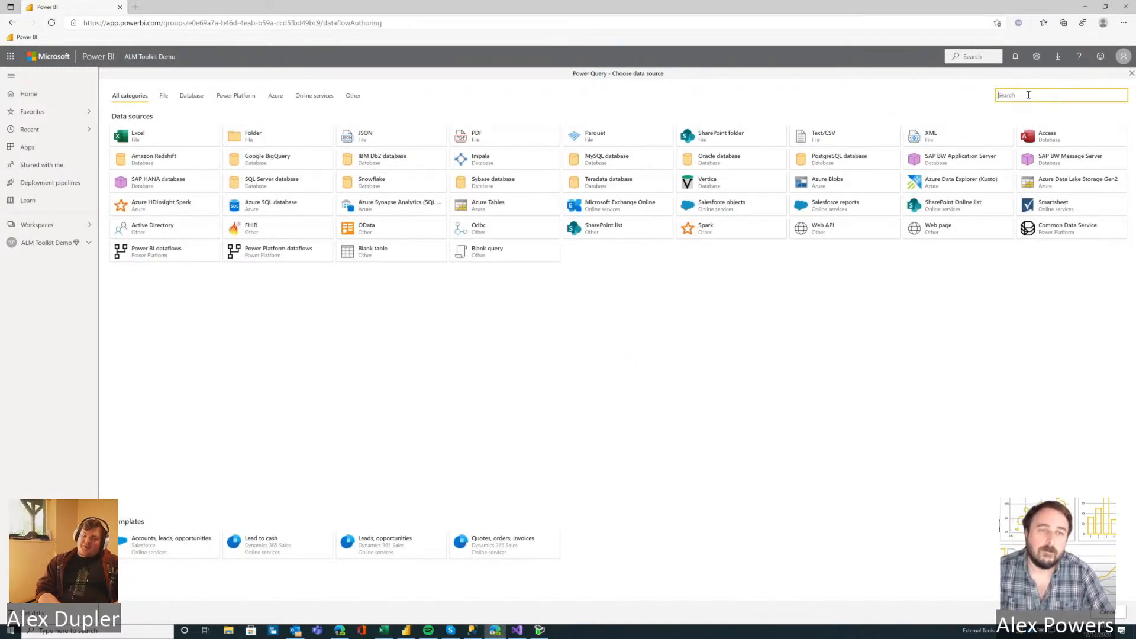
{"action": "type", "text": "azure"}
{"action": "left_click", "coordinate": [605, 138]}
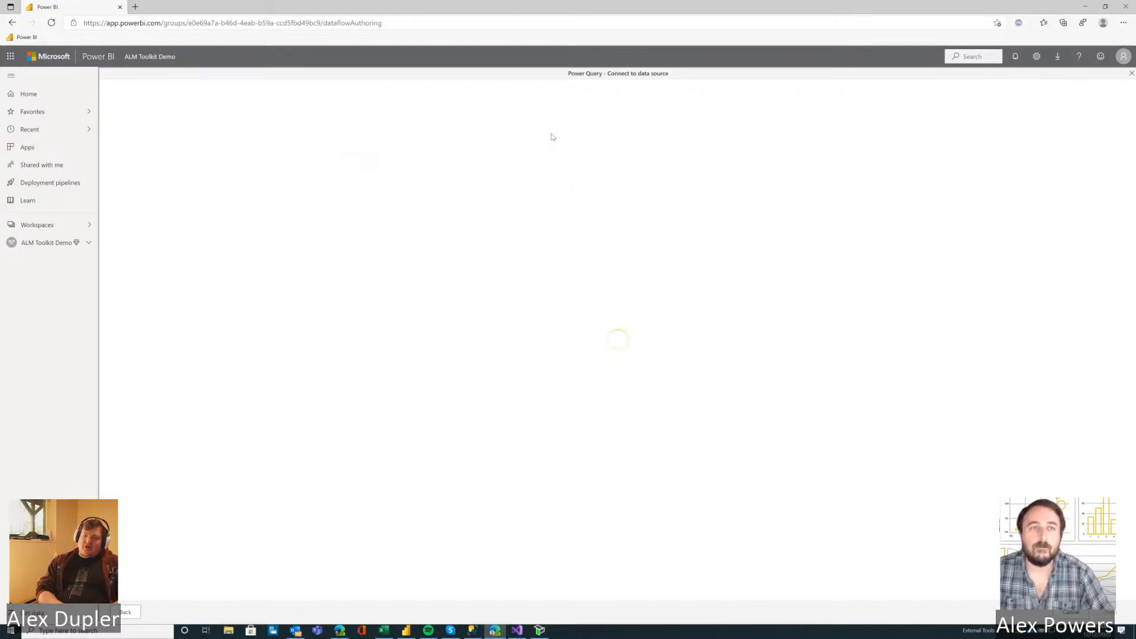
{"action": "left_click", "coordinate": [324, 116]}
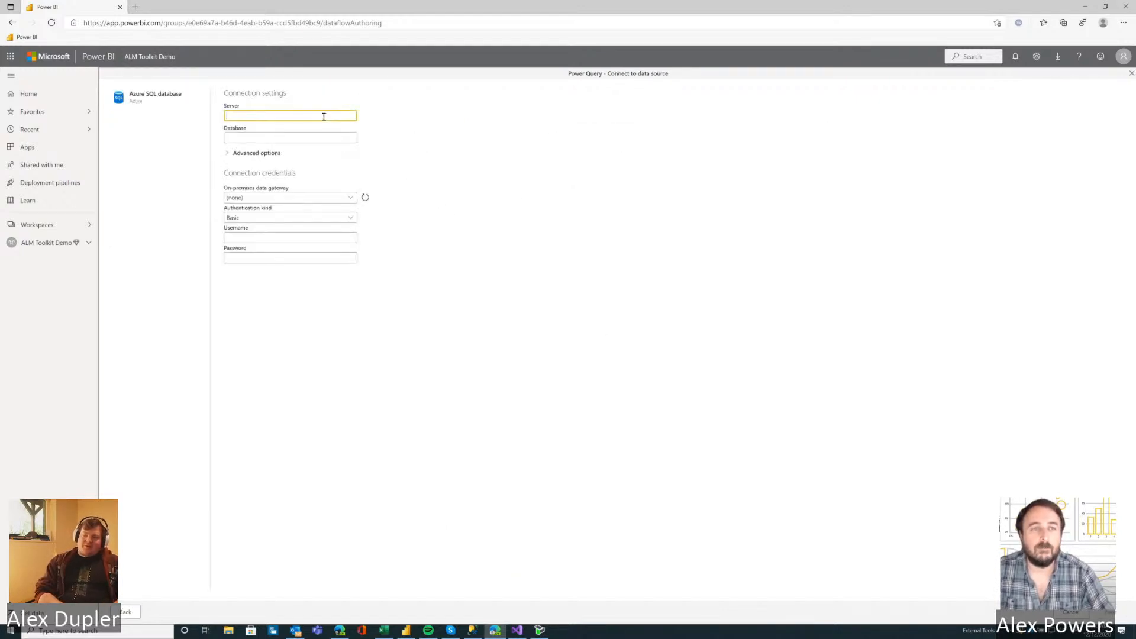
{"action": "left_click", "coordinate": [296, 137]}
{"action": "left_click", "coordinate": [293, 108]}
{"action": "left_click", "coordinate": [291, 114]}
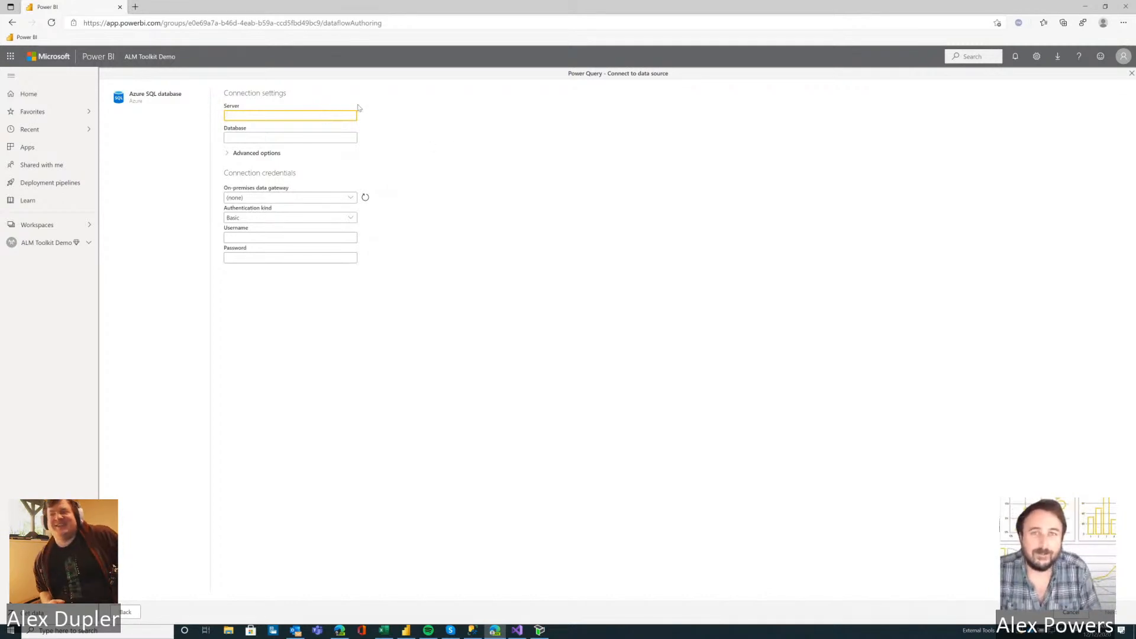
{"action": "left_click", "coordinate": [460, 130]}
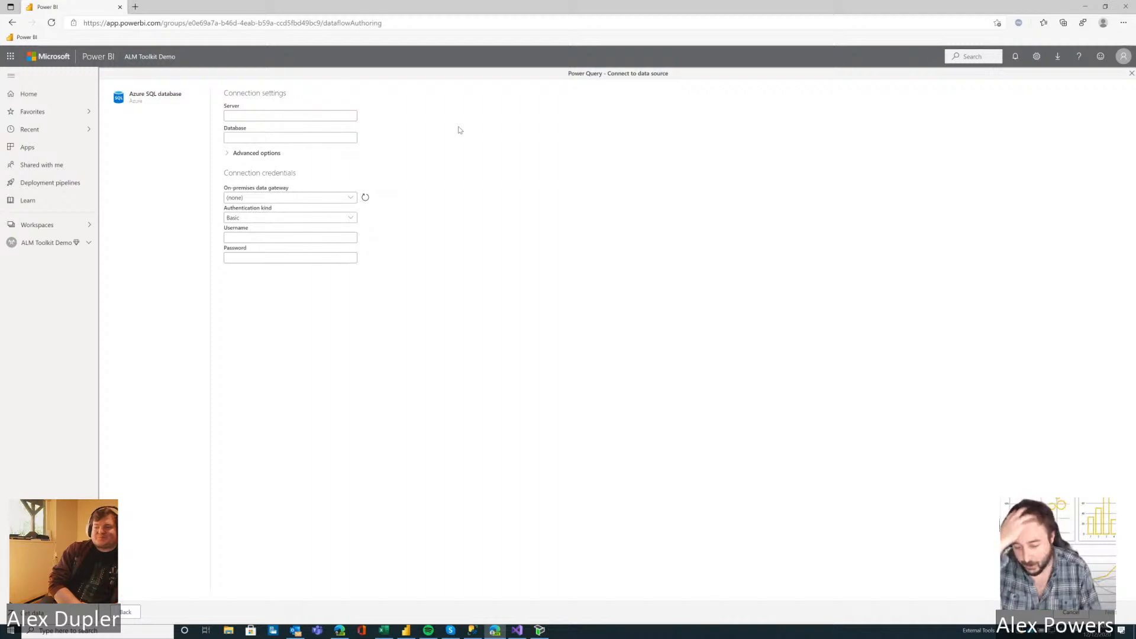